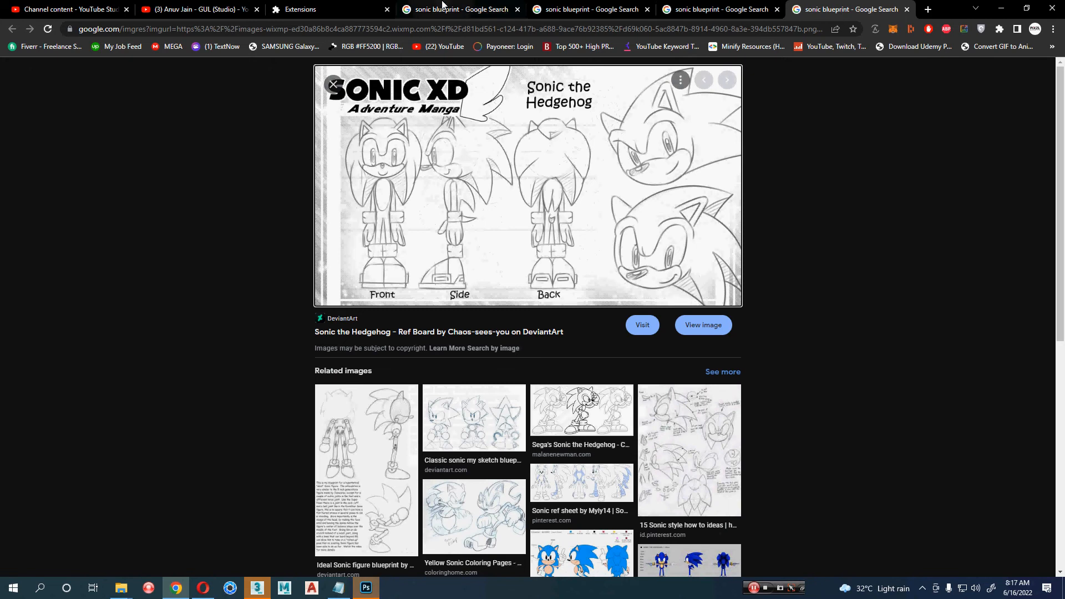
Step: Browse the "sonic blueprint" image results and change the image search to just "sonic"
click(425, 9)
scroll(266, 250, down, 10)
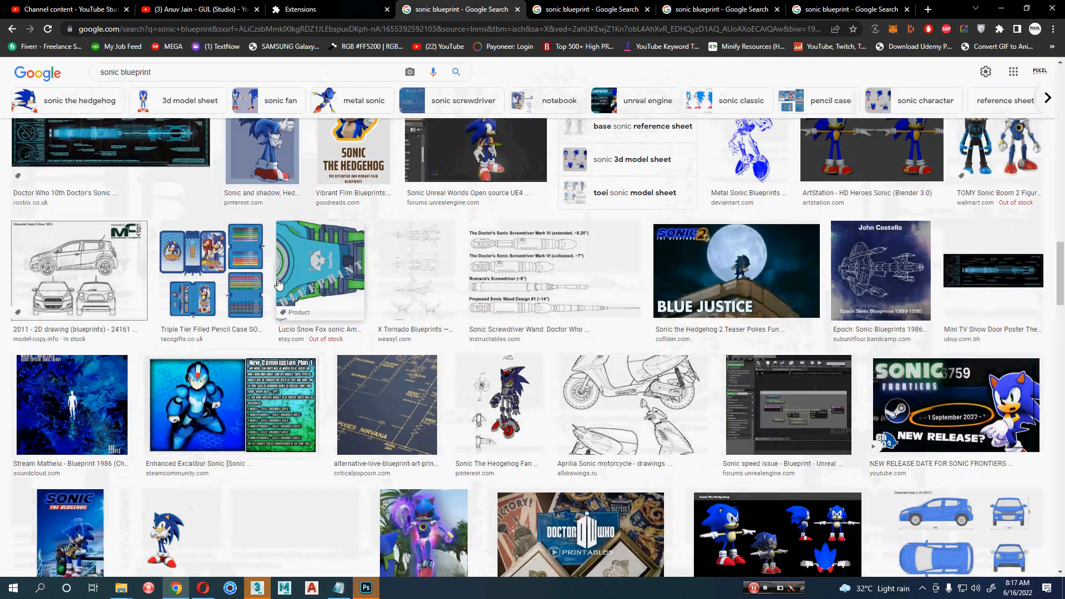
scroll(279, 283, up, 10)
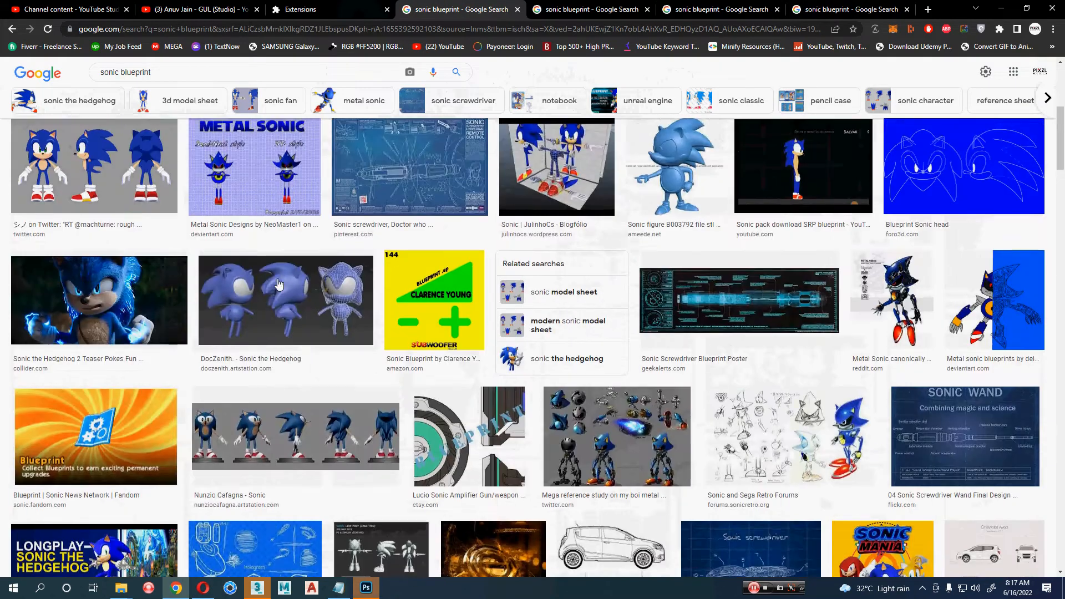
double_click(134, 83)
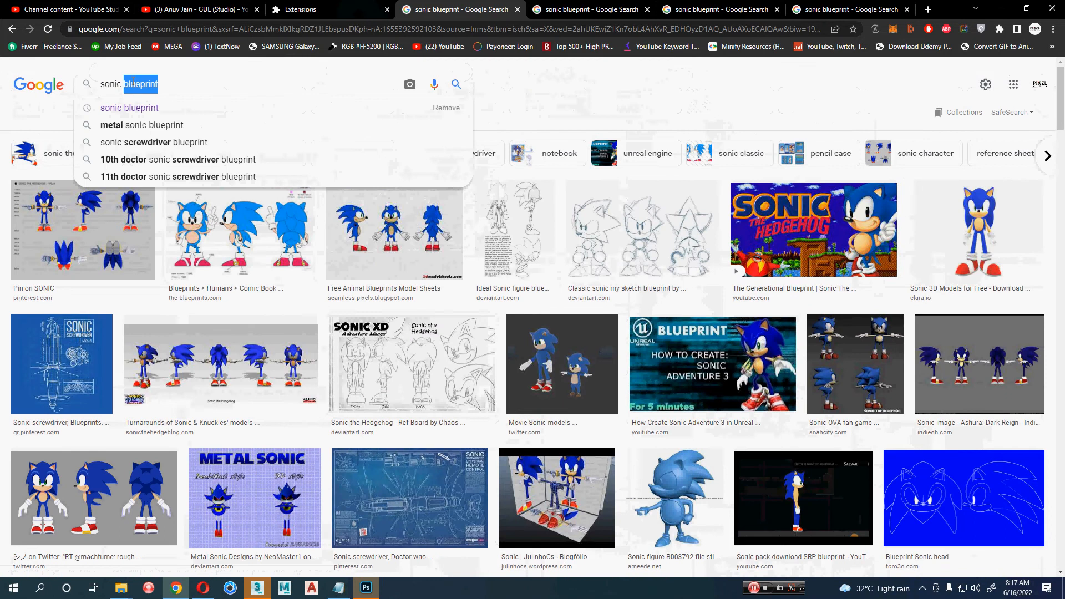
key(BackSpace)
key(Return)
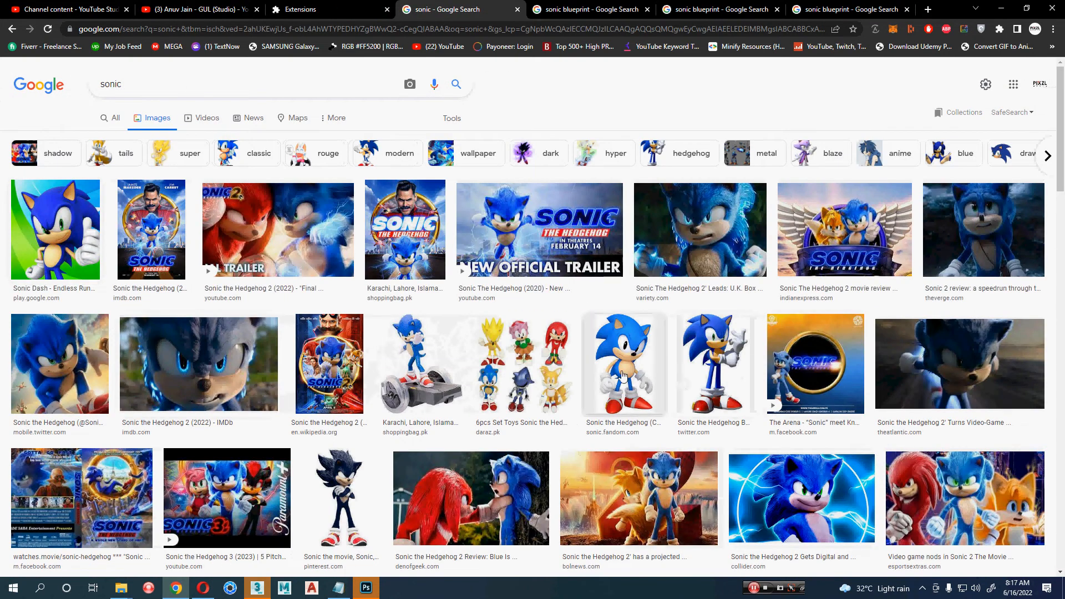
Step: Preview the classic Sonic render from Sonic News Network and open its image in a new tab
click(611, 376)
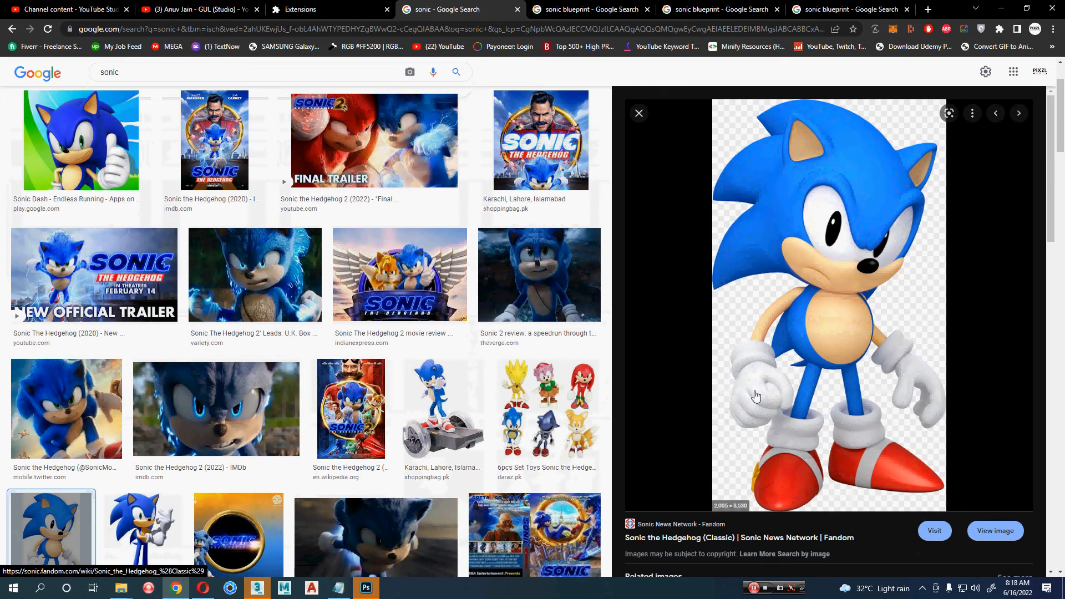
right_click(871, 302)
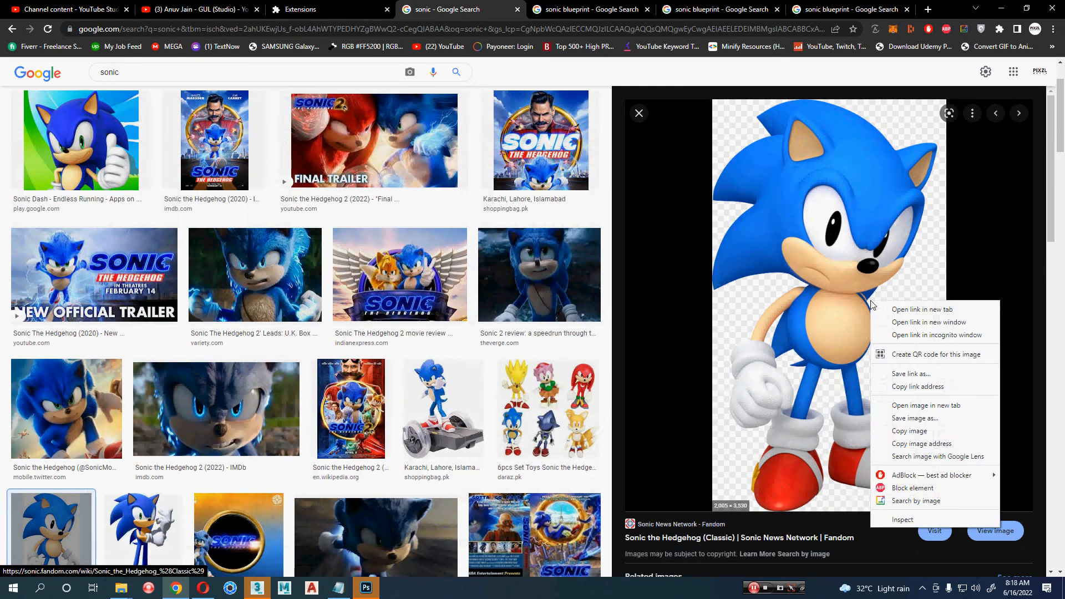
click(924, 406)
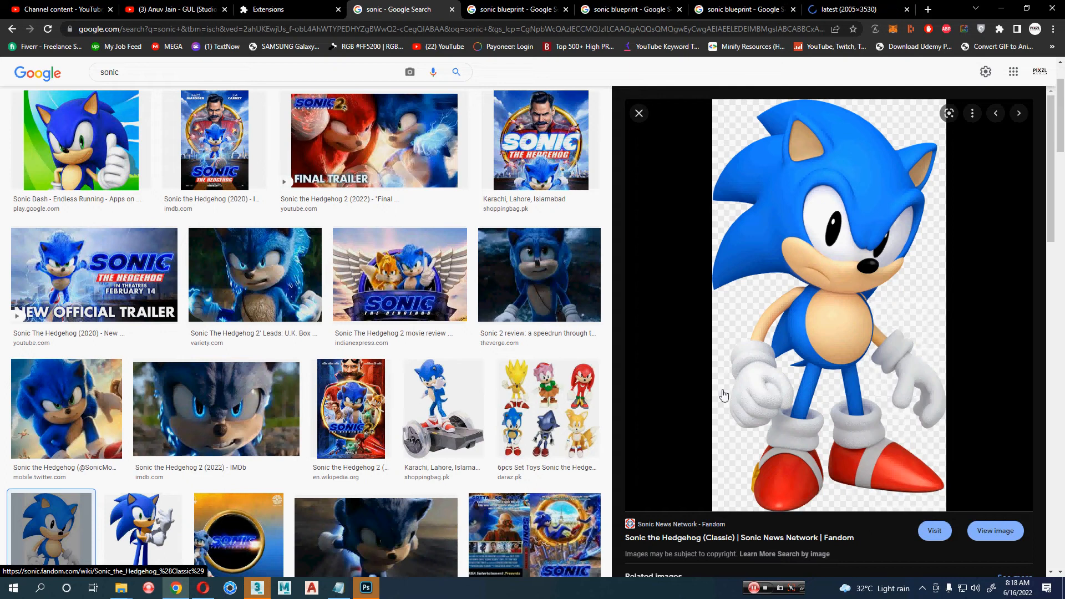
Step: Preview the Twitter movie Sonic result and select its related crouching Sonic image from The Verge
scroll(827, 332, down, 2)
scroll(379, 381, down, 3)
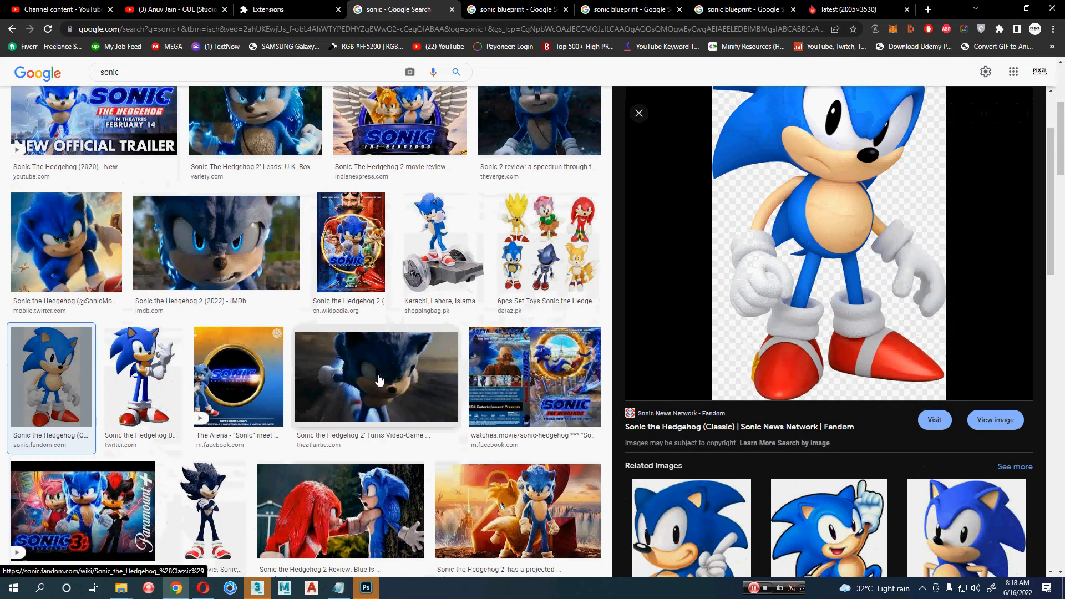
click(91, 283)
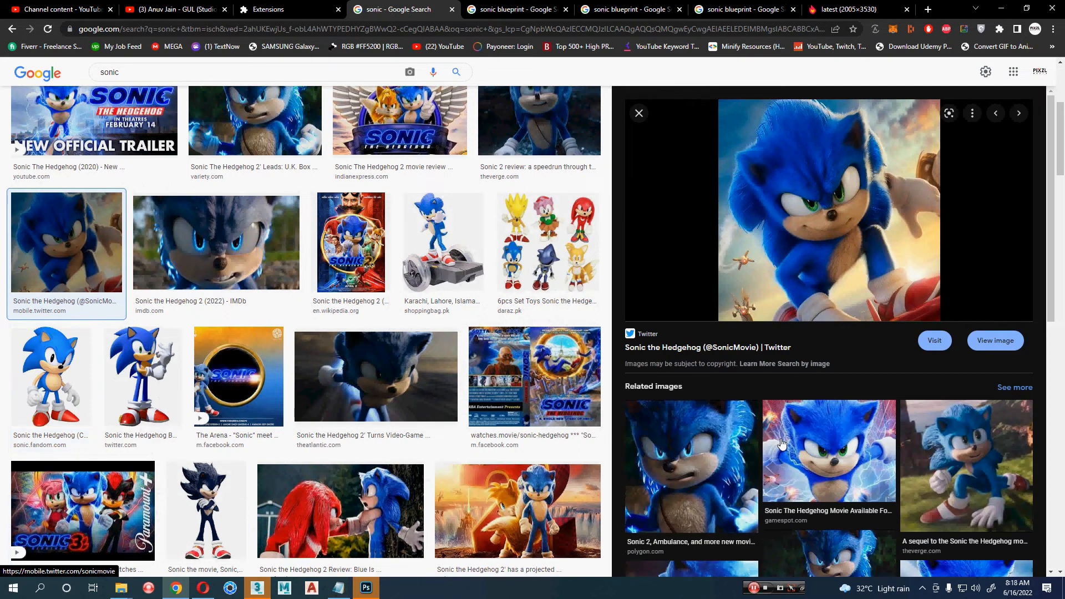
click(989, 475)
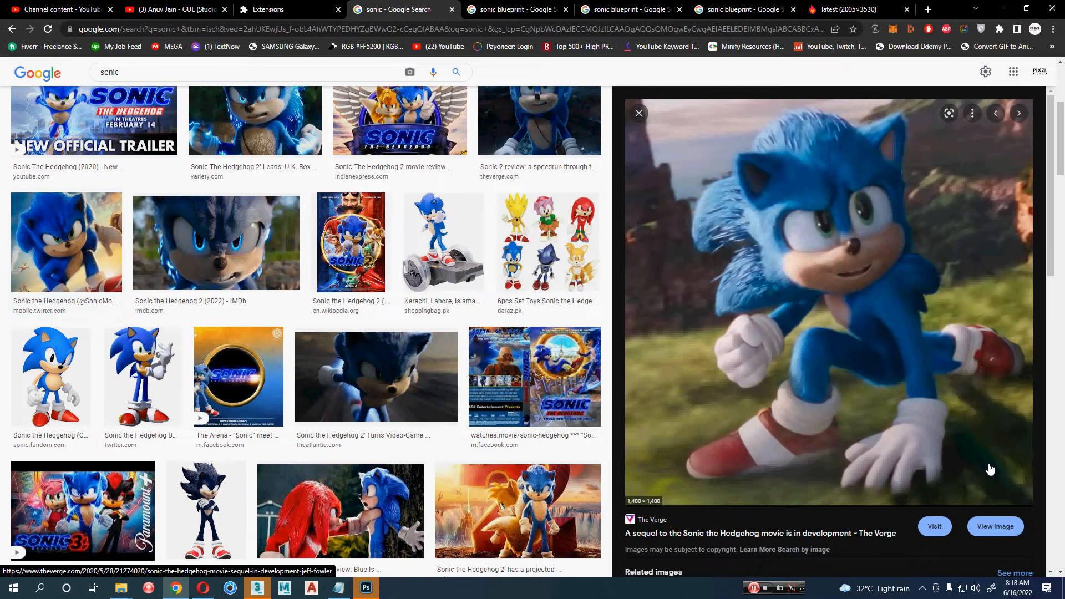
Step: Look through the open Sonic blueprint tabs and the full-size classic Sonic render
click(499, 5)
click(627, 8)
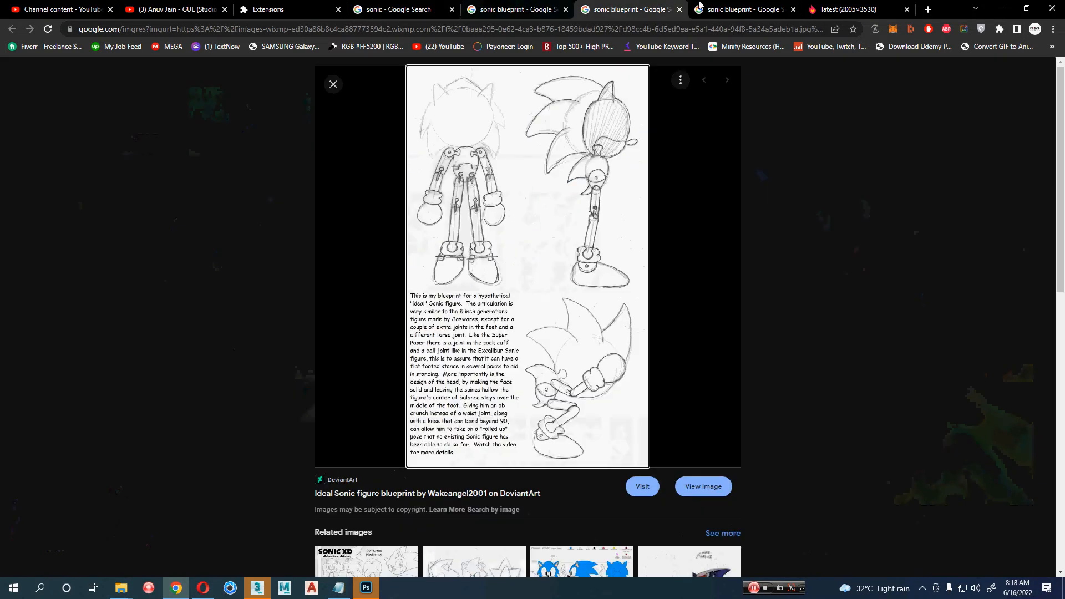
click(741, 8)
click(867, 6)
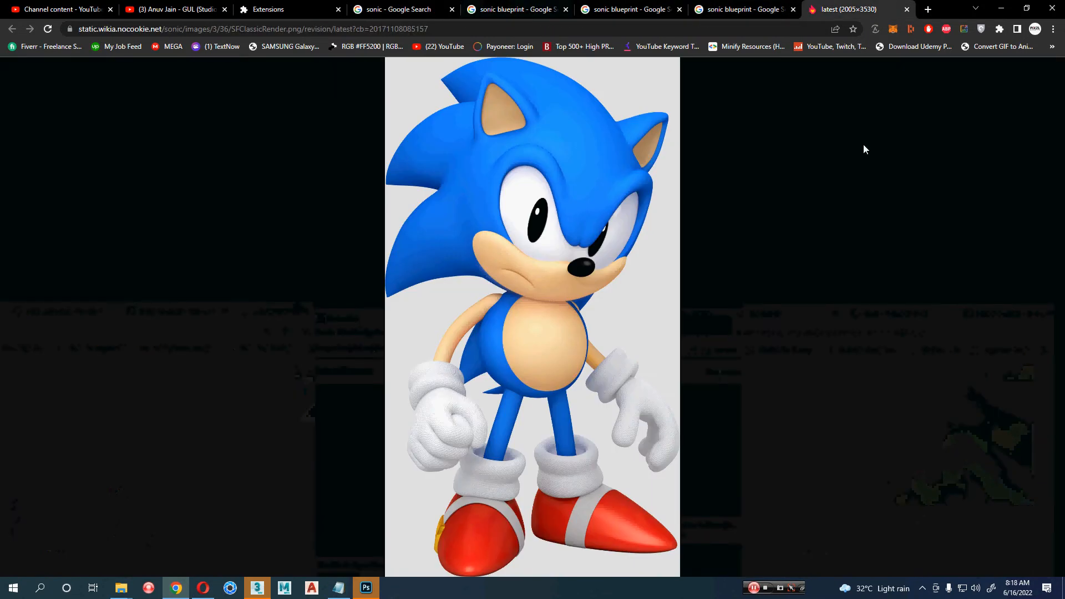
Step: Return to the "sonic" results and open The Verge's crouching Sonic image in a new tab
click(432, 9)
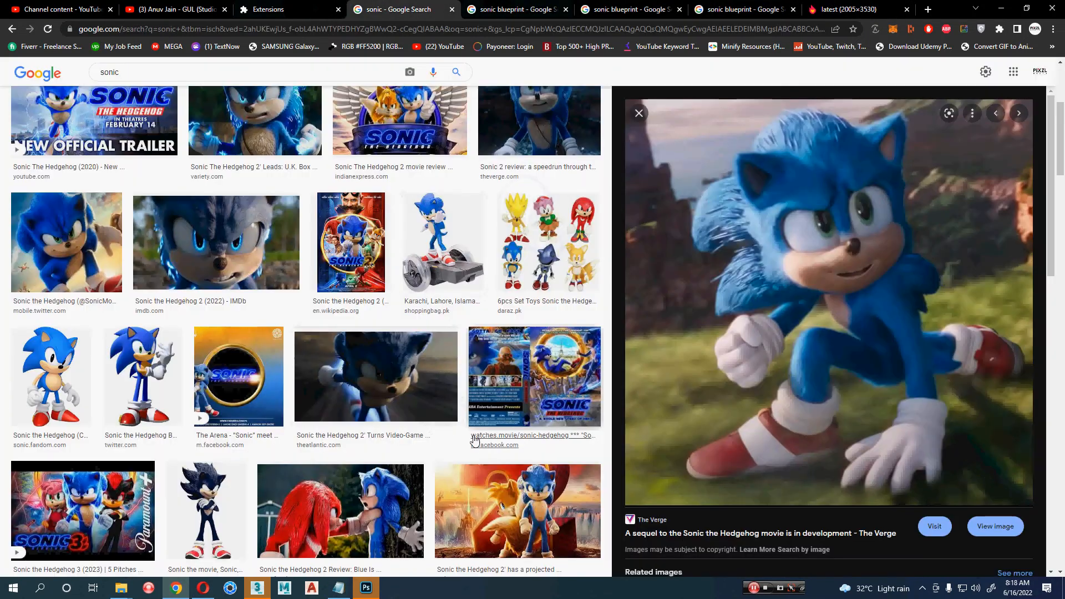
right_click(839, 293)
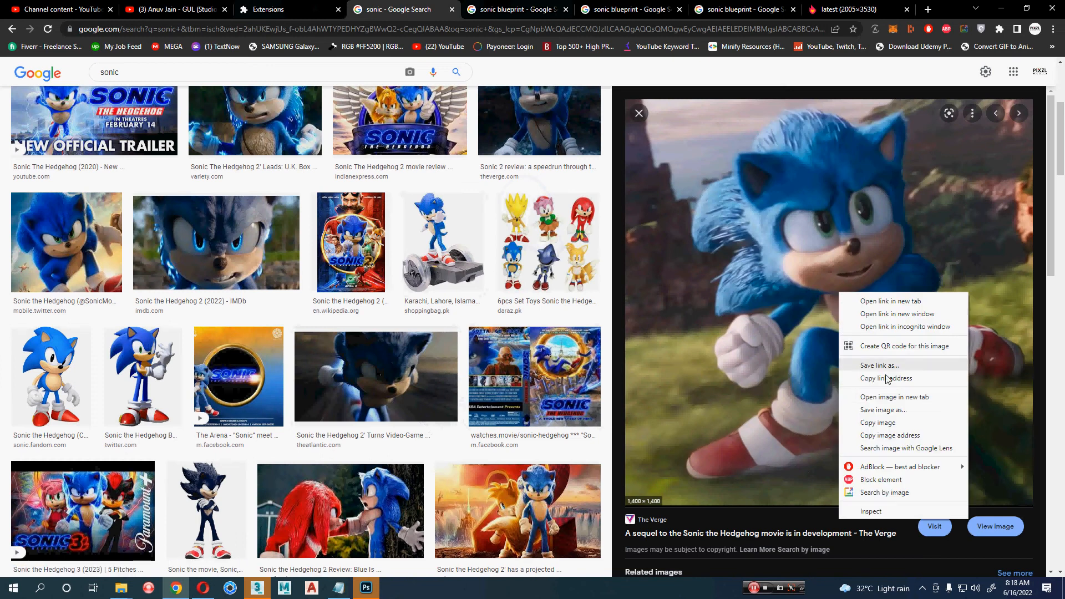
click(895, 397)
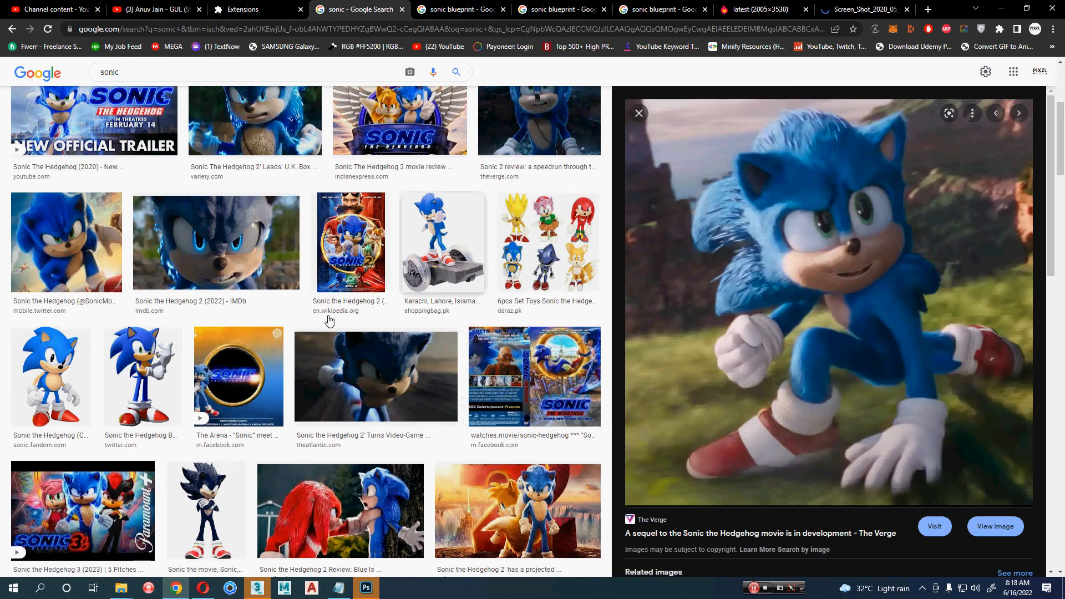
Step: Find the Netflix standing Sonic and ComingSoon skating Sonic results and open each in a new tab
scroll(246, 379, down, 1)
scroll(246, 380, down, 4)
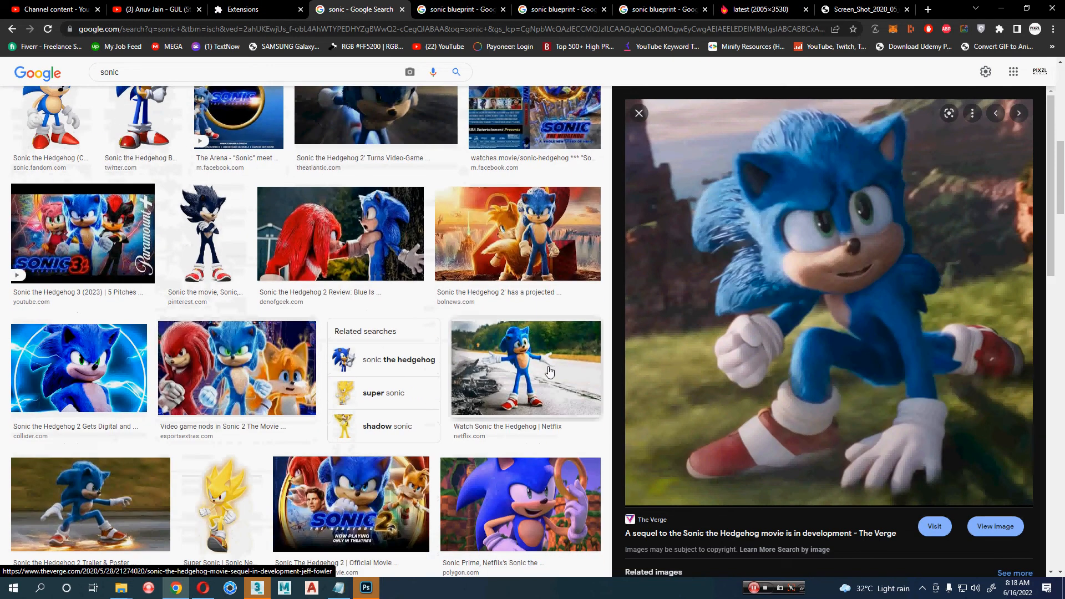
middle_click(549, 371)
scroll(550, 372, down, 3)
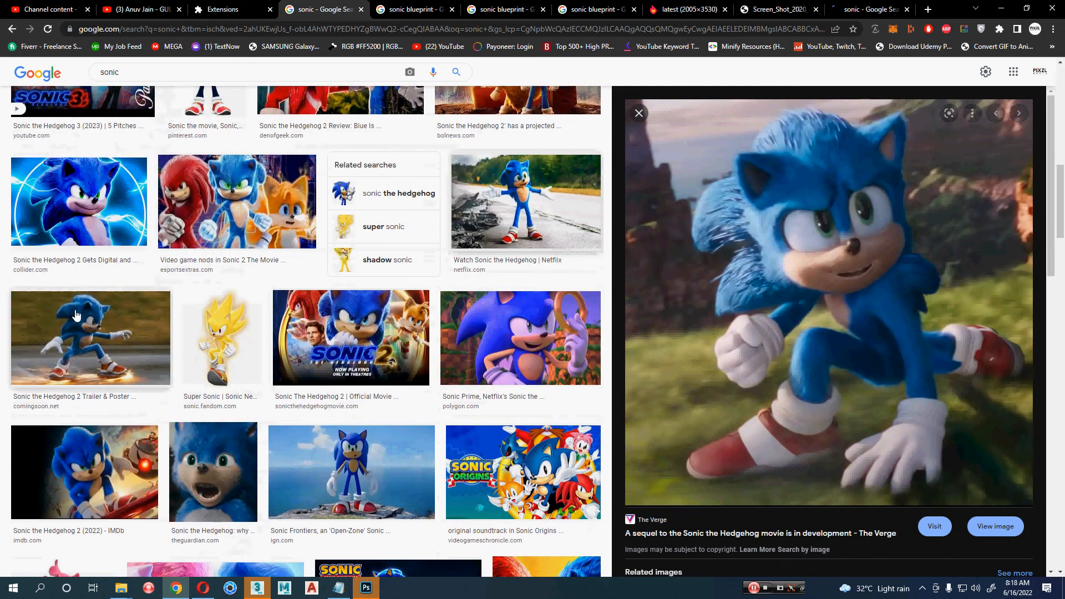
Step: Open the Netflix image of Sonic standing with outstretched arms in its own tab
click(788, 9)
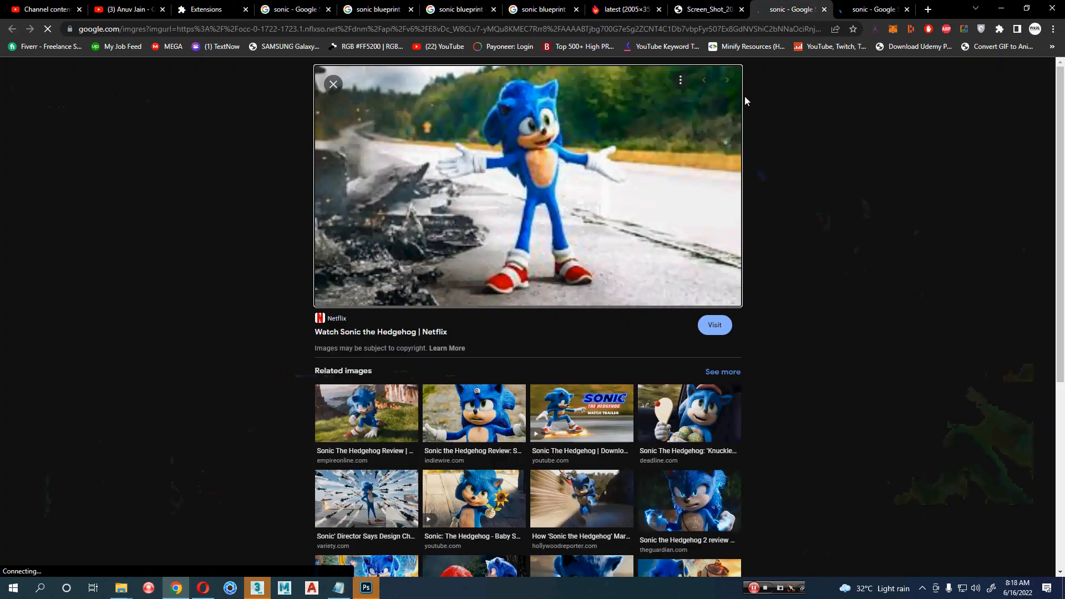
right_click(589, 174)
click(642, 275)
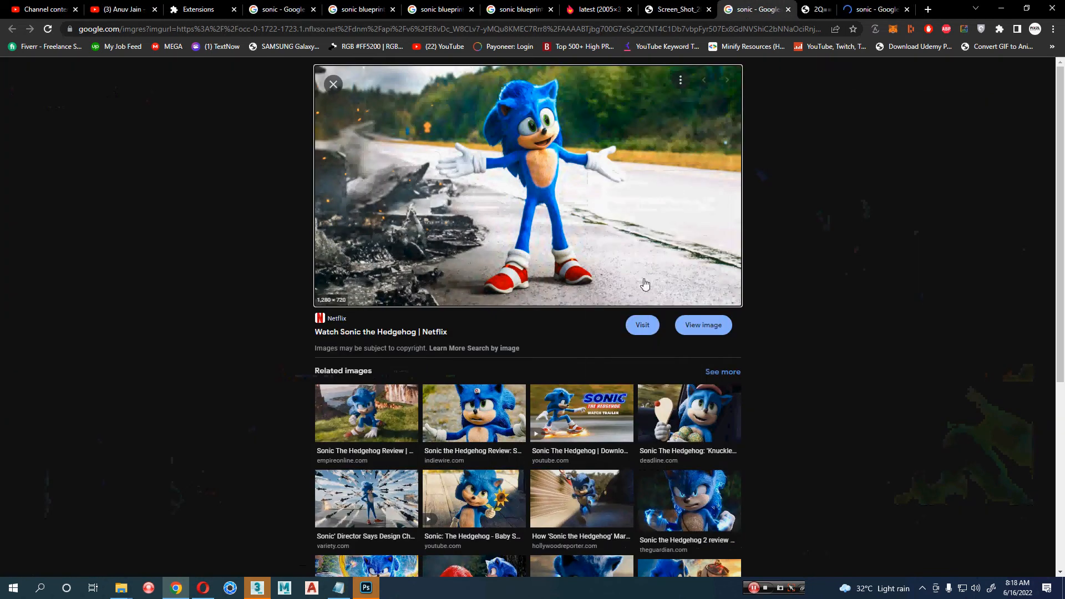
Step: Open the ComingSoon skating Sonic image in its own tab and view it enlarged
click(880, 9)
right_click(644, 181)
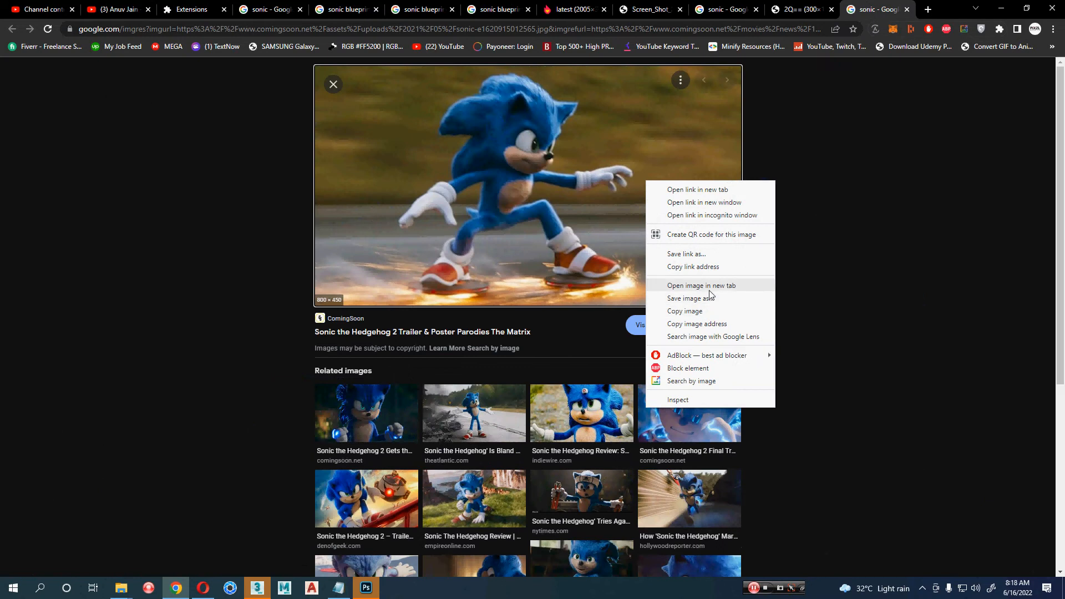
click(702, 285)
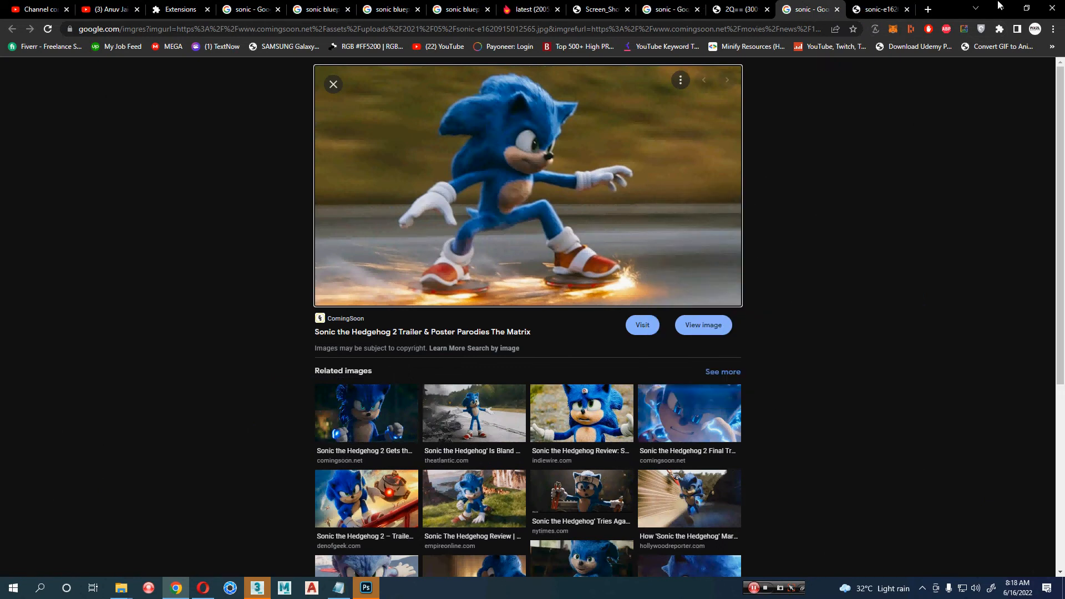
click(882, 8)
ctrl+scroll(561, 385, up, 4)
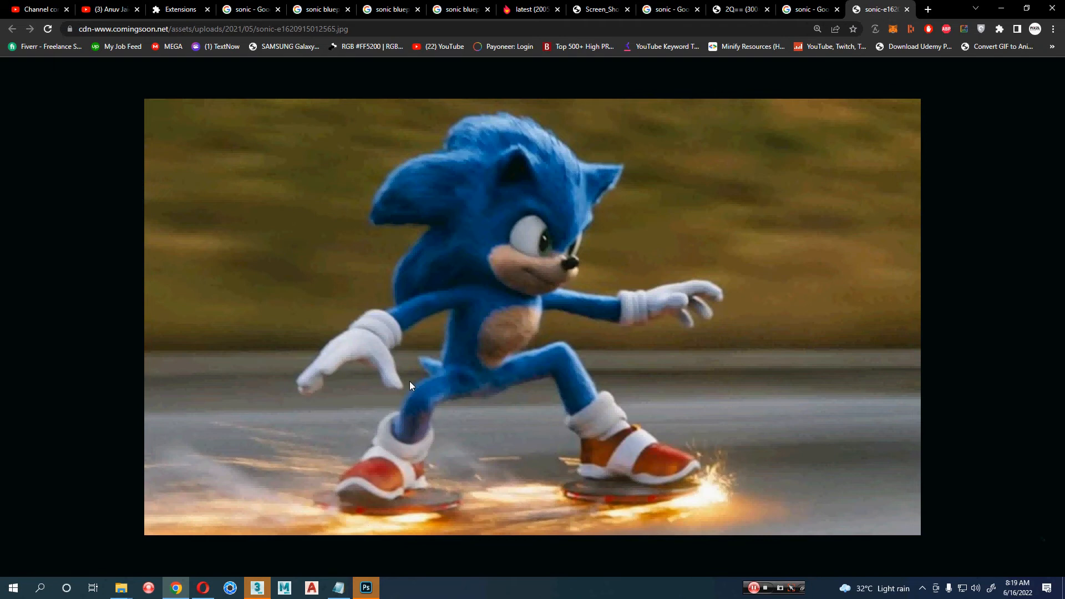
Step: Close the ComingSoon result page and view the standing Sonic image enlarged
click(812, 6)
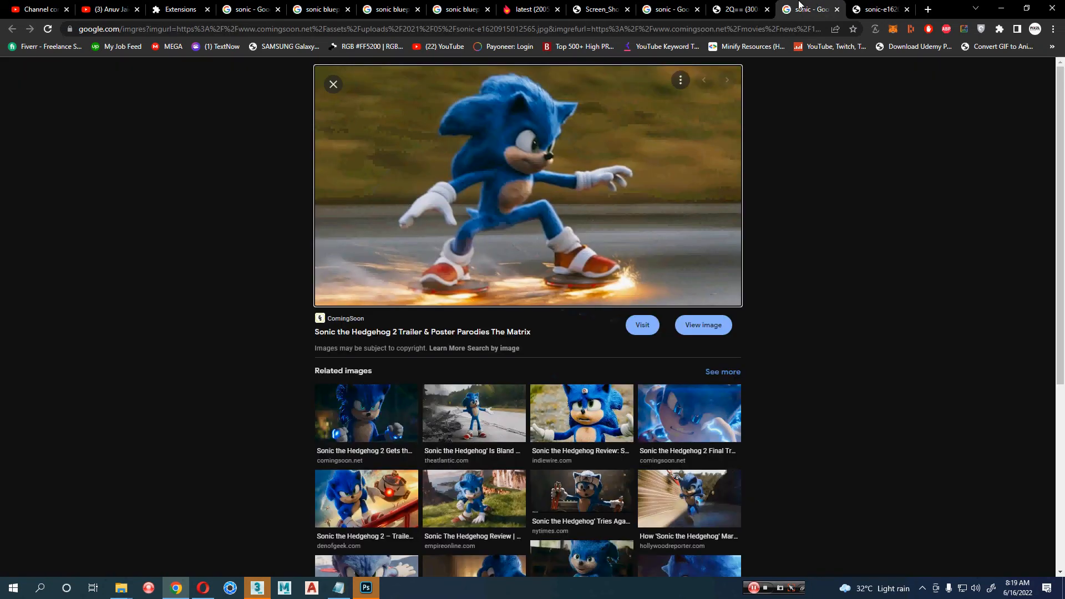
key(ctrl+w)
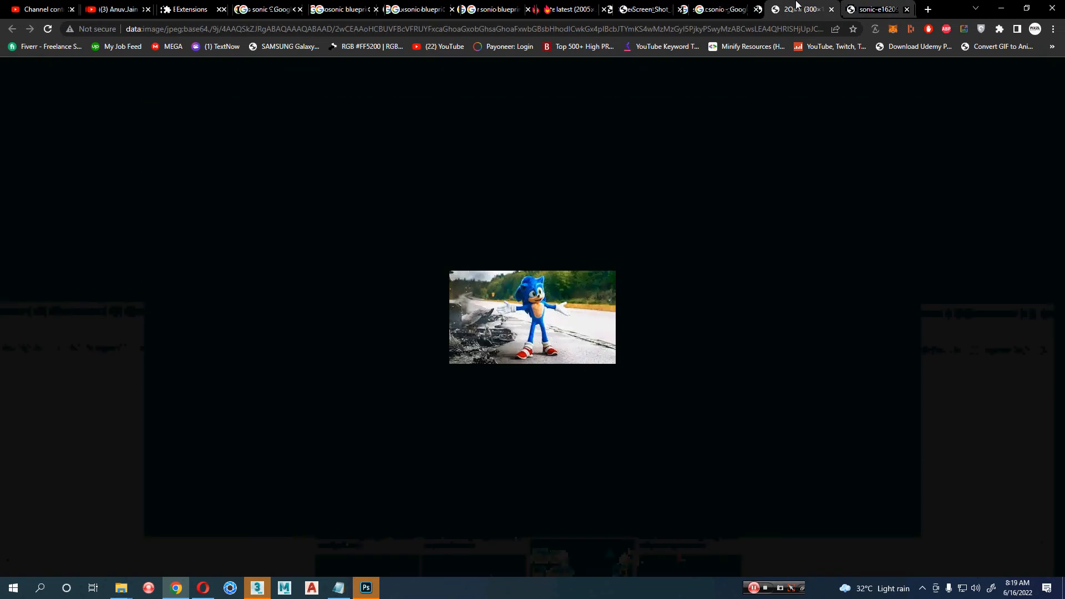
ctrl+scroll(639, 301, up, 8)
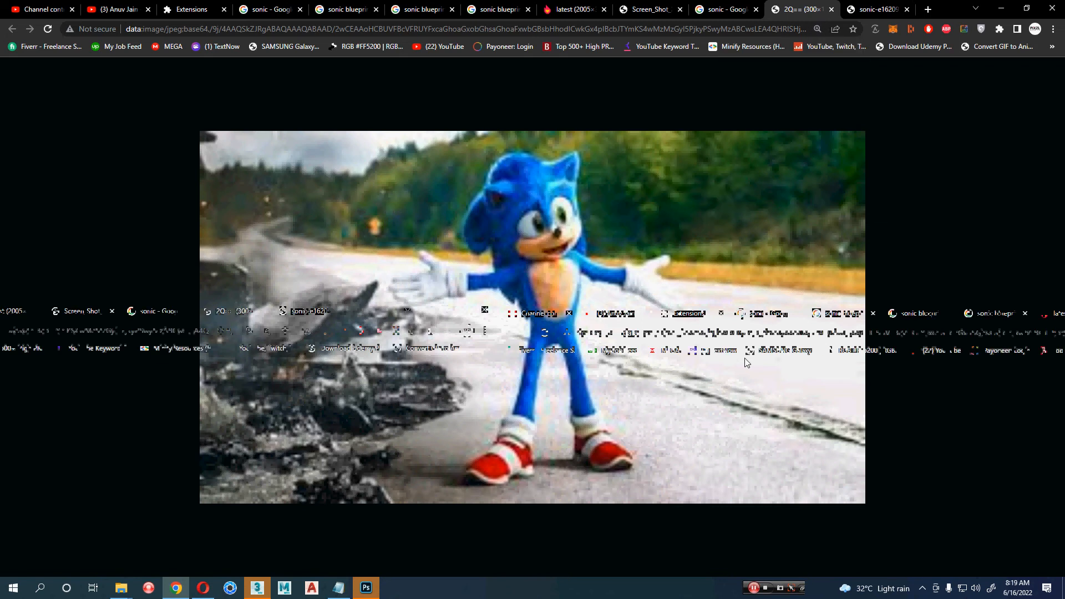
Step: Compare the collected Sonic references, including the classic render and the Sonic XD front, side and back sheet
click(716, 10)
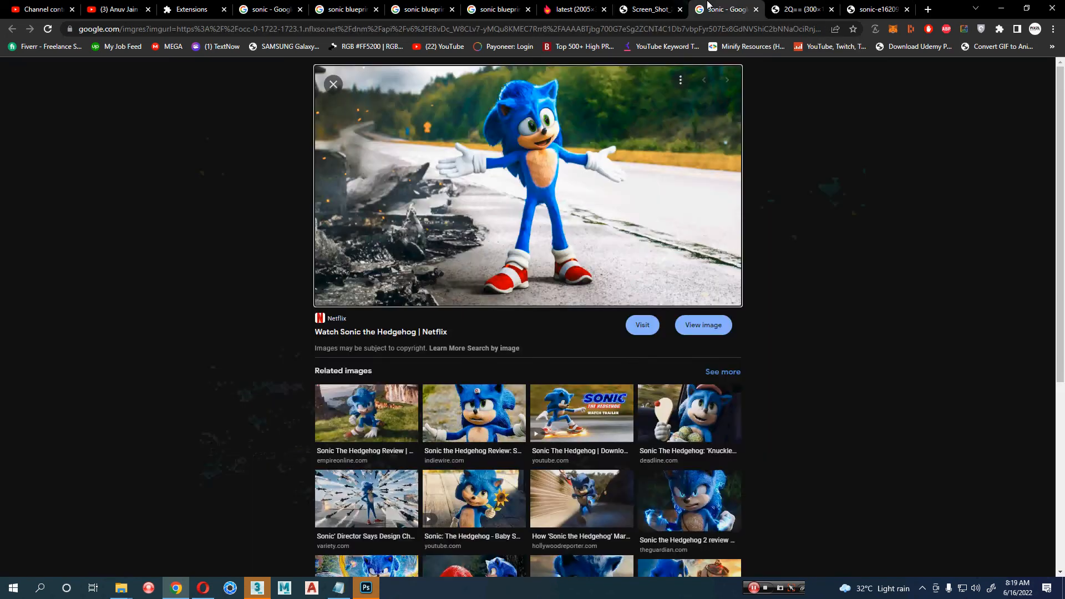
click(650, 6)
click(572, 7)
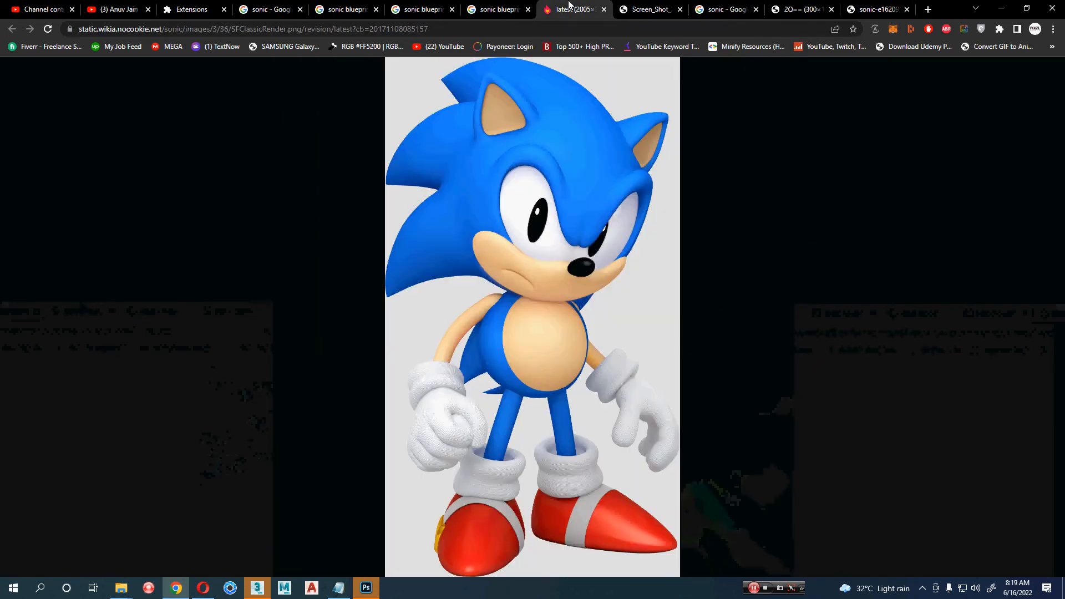
click(488, 7)
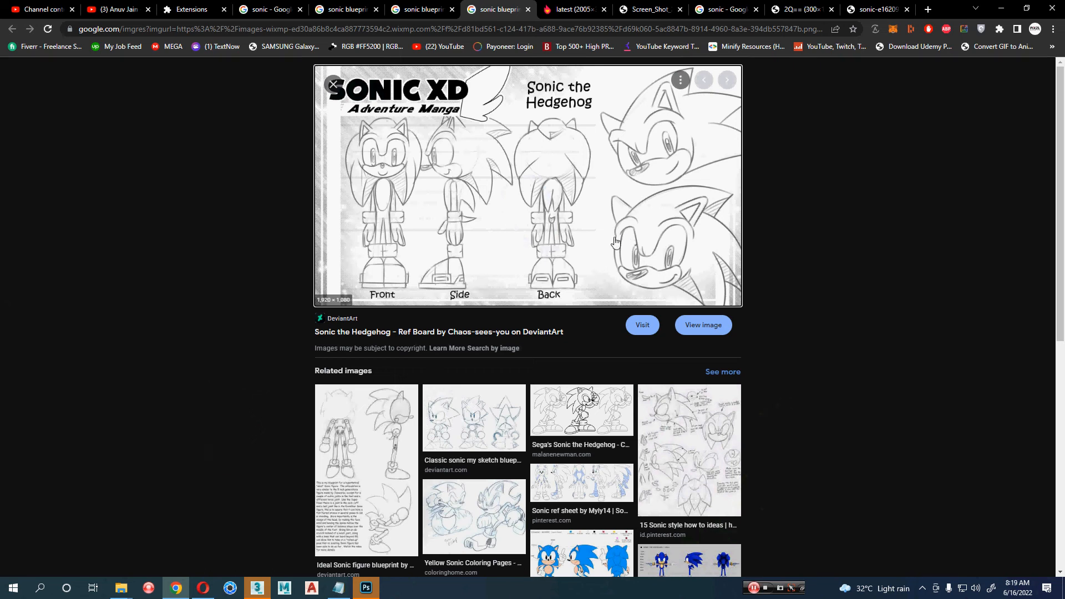
scroll(615, 243, down, 6)
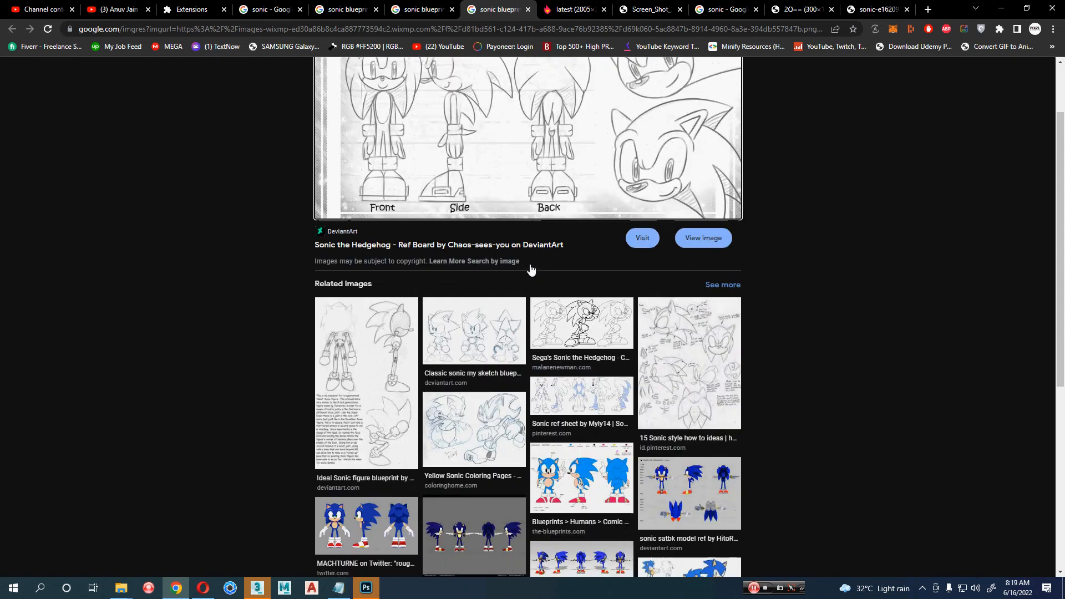
scroll(531, 289, up, 6)
Step: Open the "Ideal Sonic figure blueprint" image from its result page in a separate tab
click(420, 11)
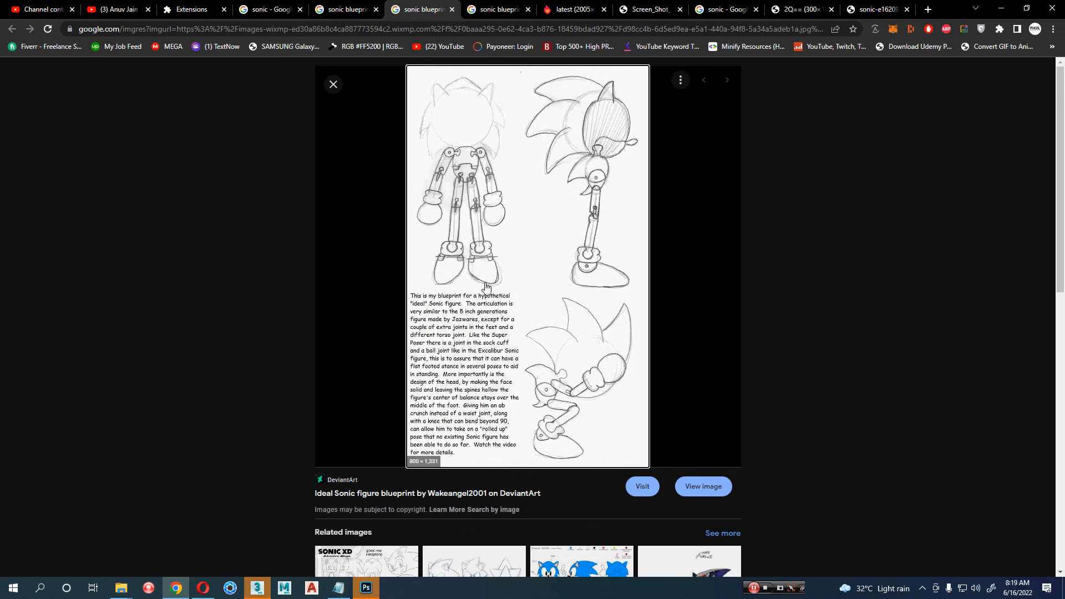
right_click(554, 199)
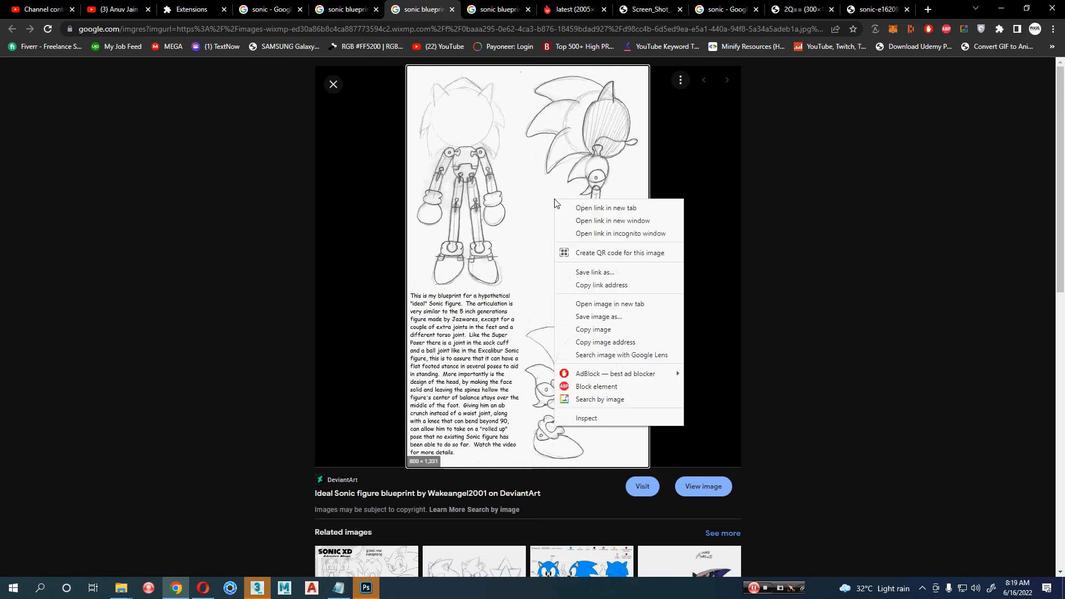
click(642, 303)
click(451, 5)
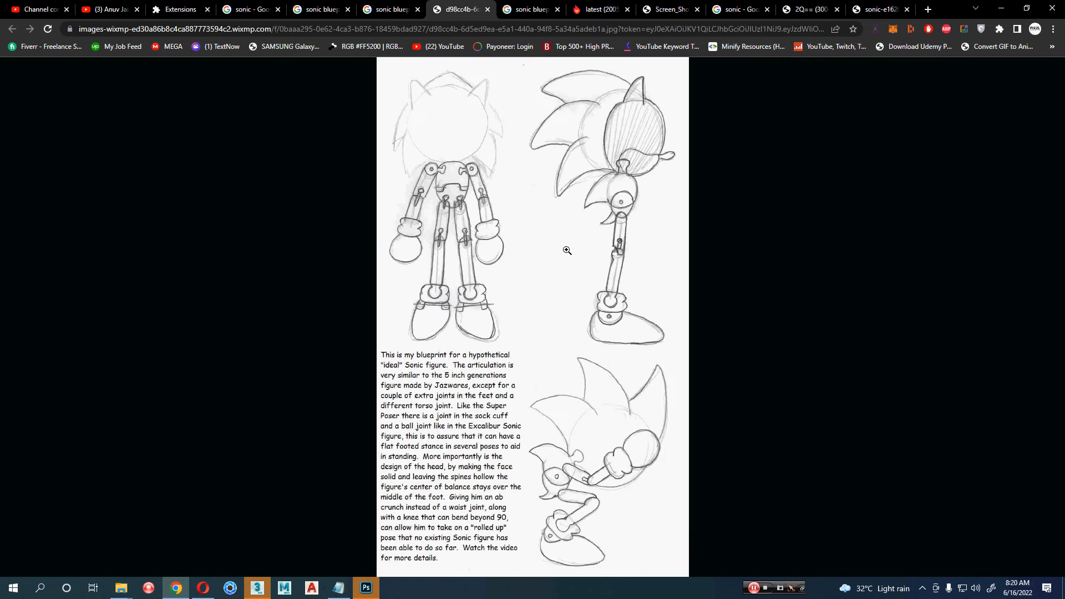
Step: Inspect the blueprint at full size, save it as a JPEG in the Downloads folder, and switch to Photoshop
click(540, 183)
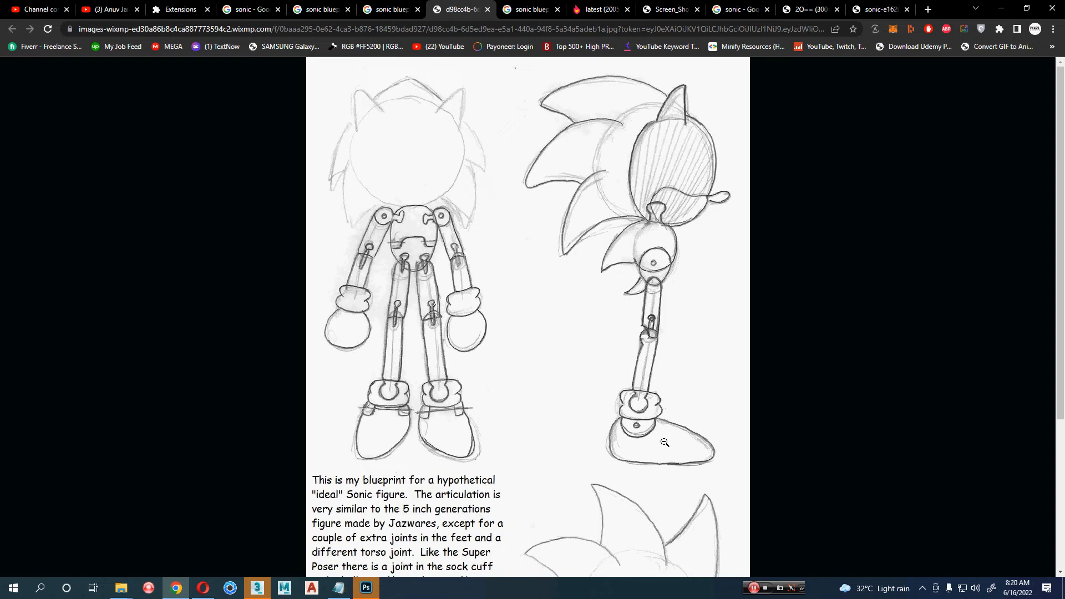
right_click(533, 296)
click(560, 317)
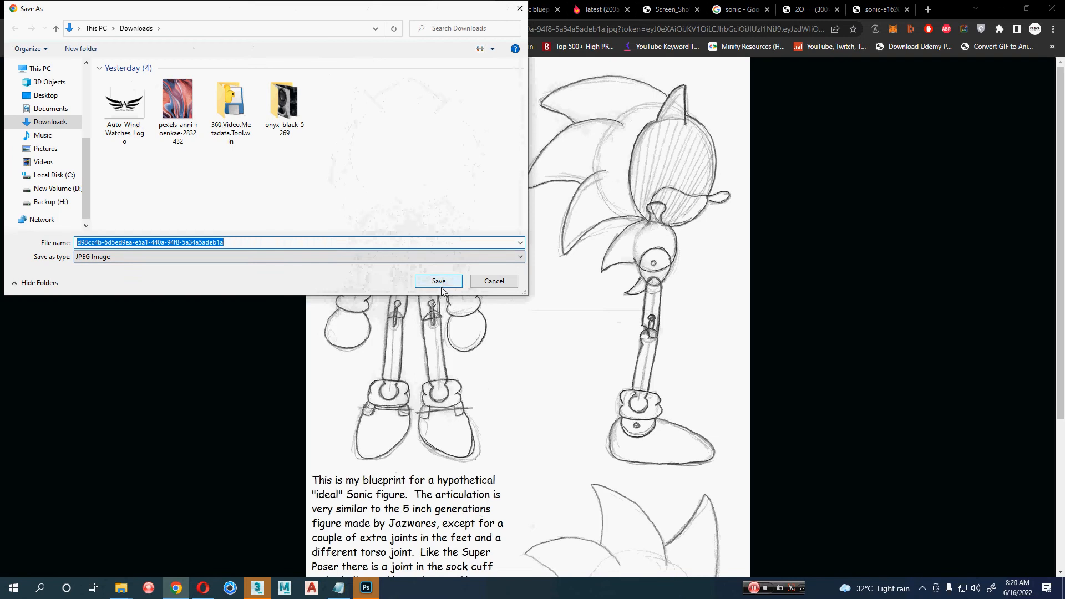
click(440, 282)
click(366, 587)
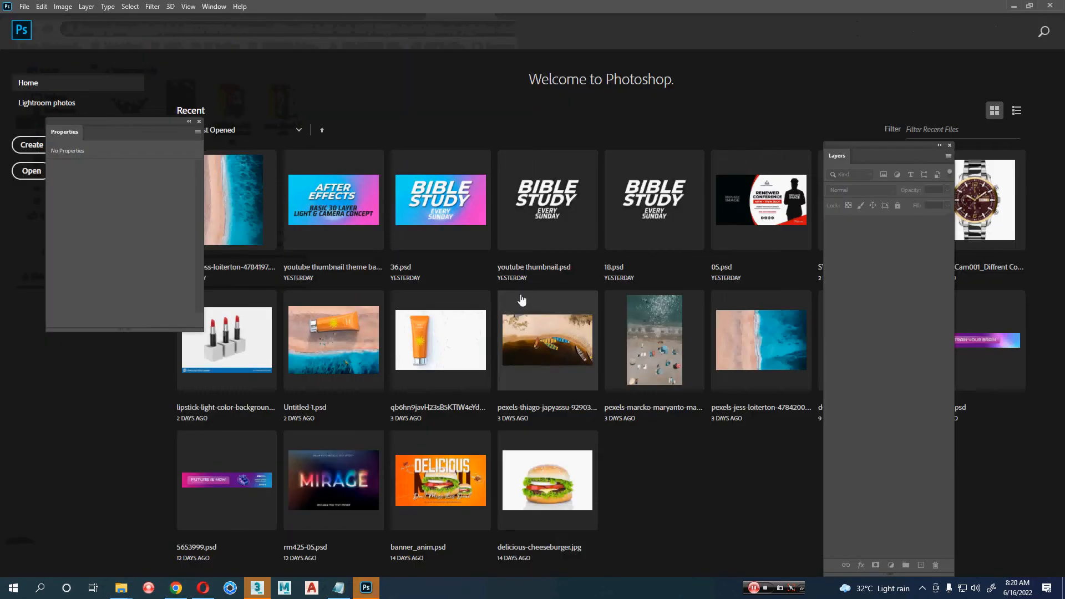
Step: Create a 1000 × 1000 px document at 72 ppi with a white background and no artboard, and unlock its background layer
drag(170, 126, 181, 217)
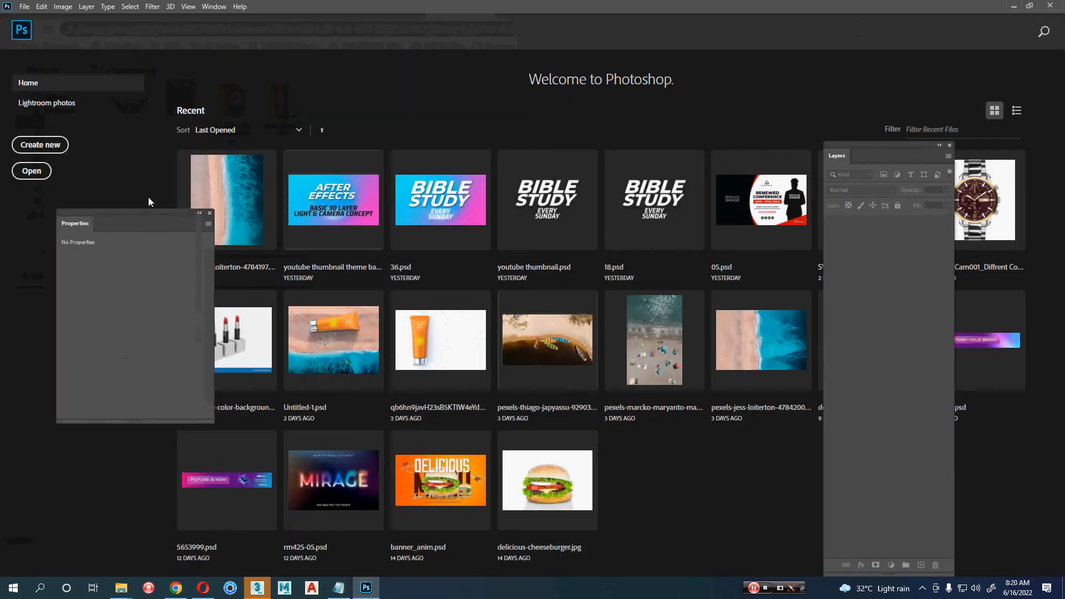
click(50, 158)
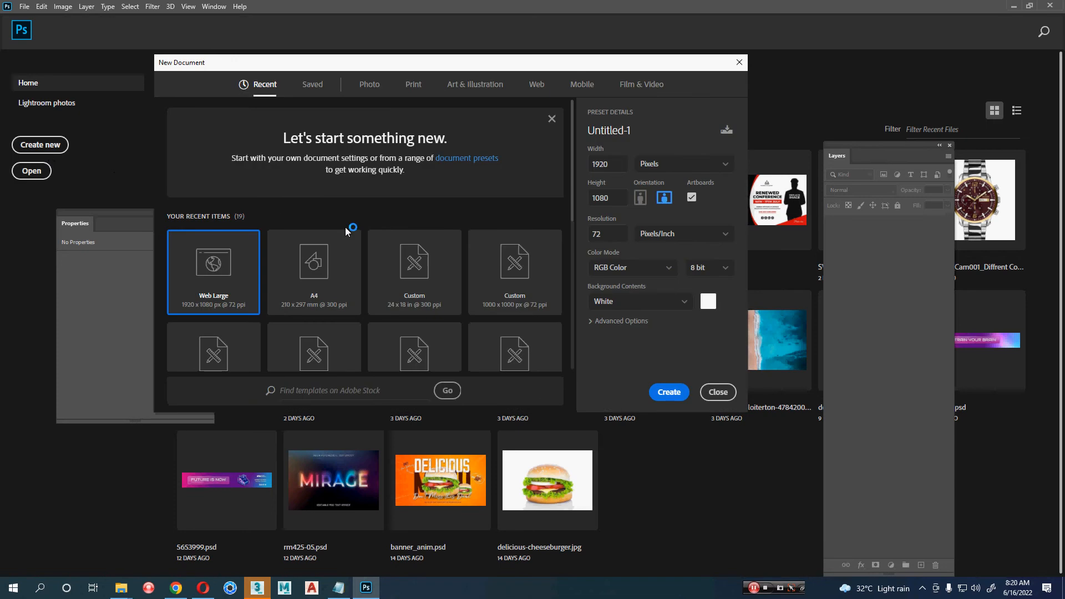
double_click(614, 168)
text(1)
key(Tab)
text(1)
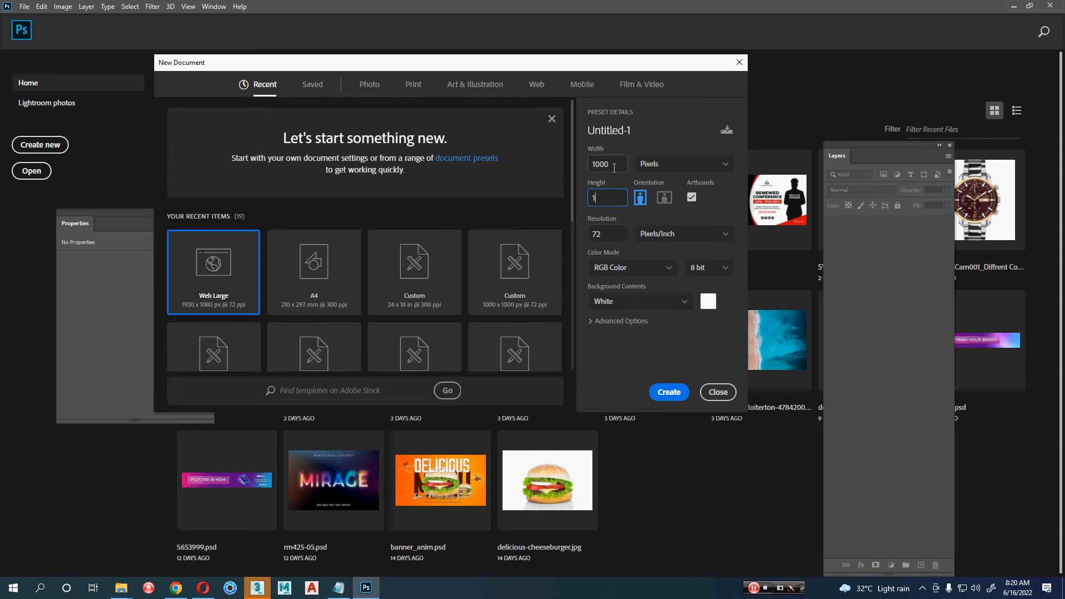
key(Return)
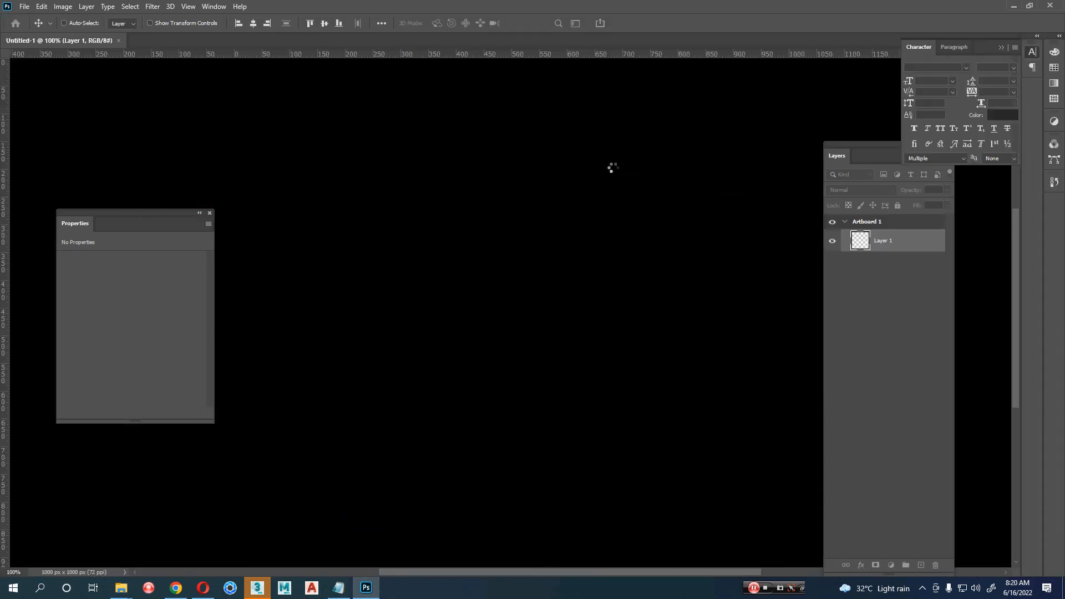
key(z)
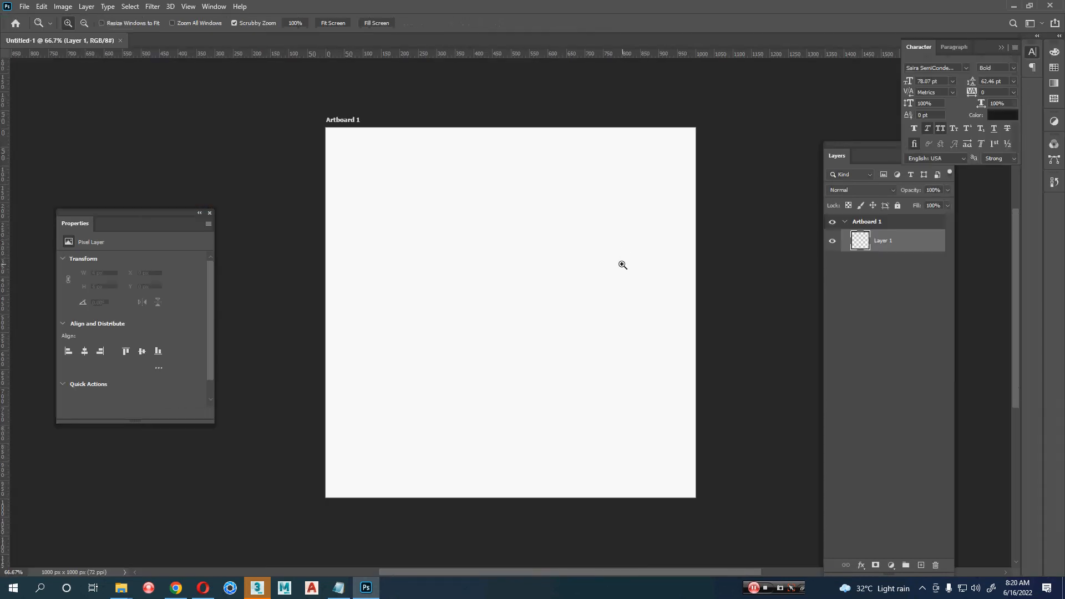
key(ctrl+w)
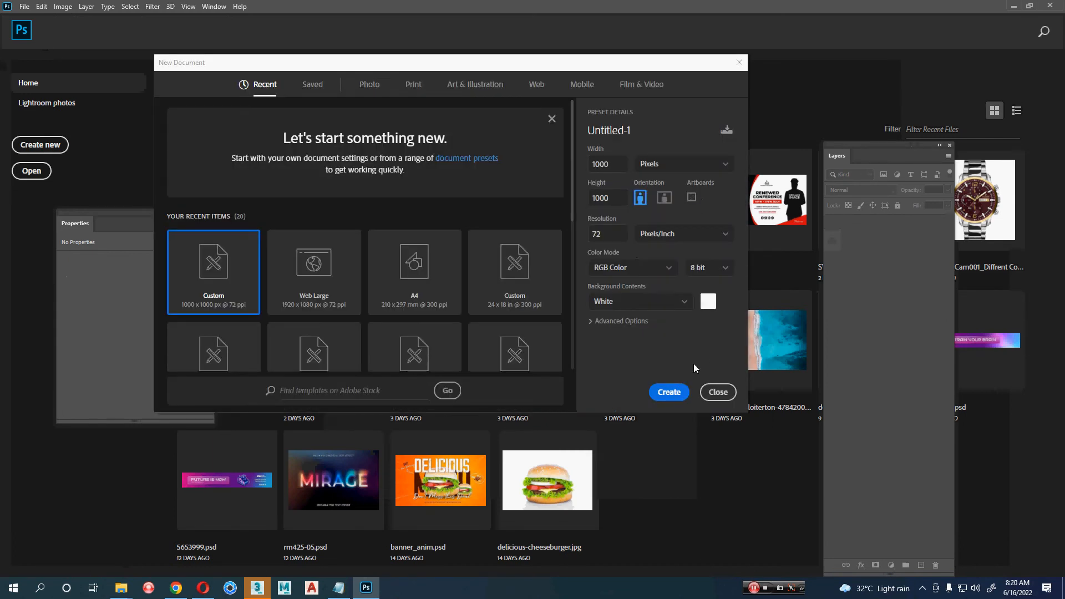
click(678, 394)
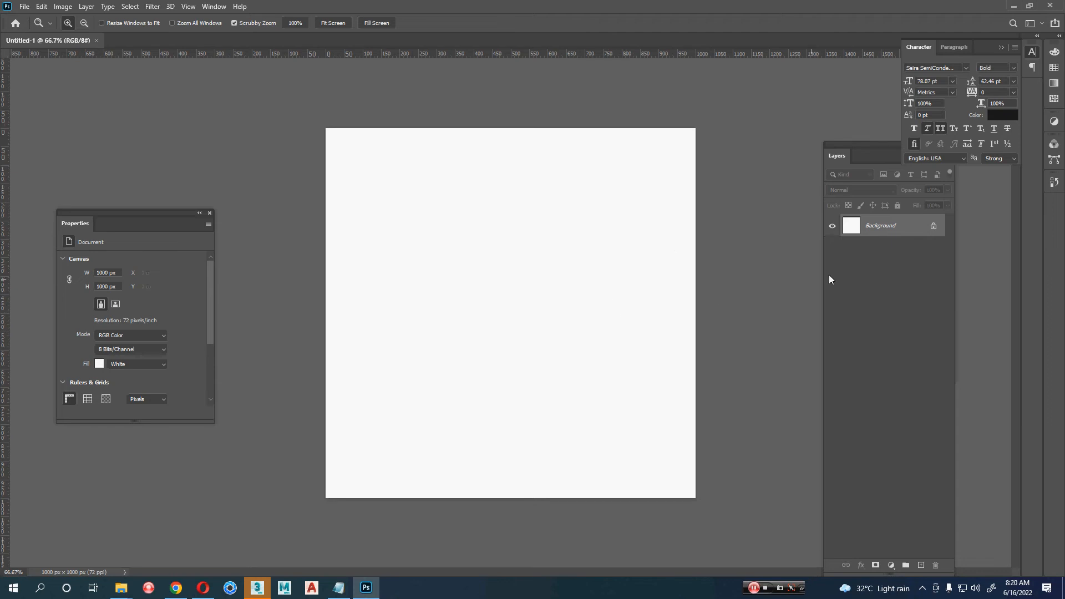
click(933, 226)
Step: Open the saved blueprint JPEG in Photoshop and copy its front-view figure into the new document
key(alt+Tab)
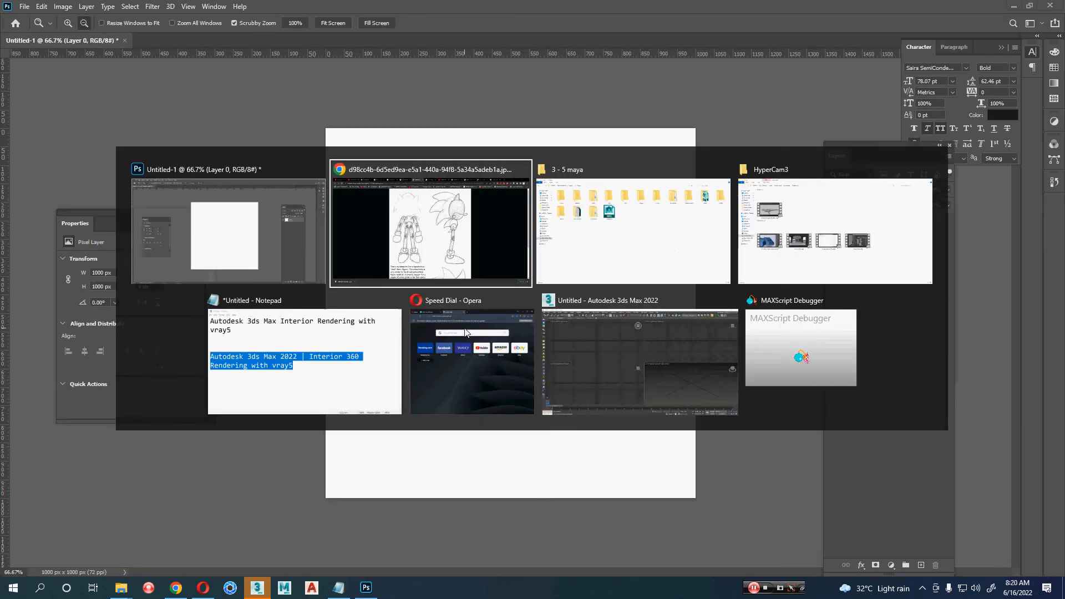
key(alt+Tab)
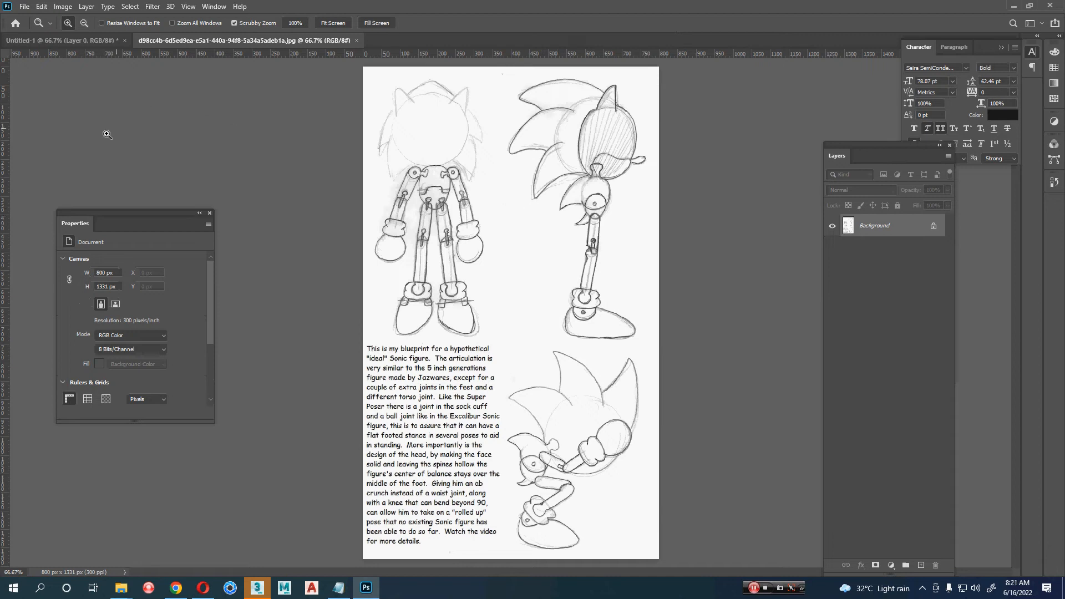
key(m)
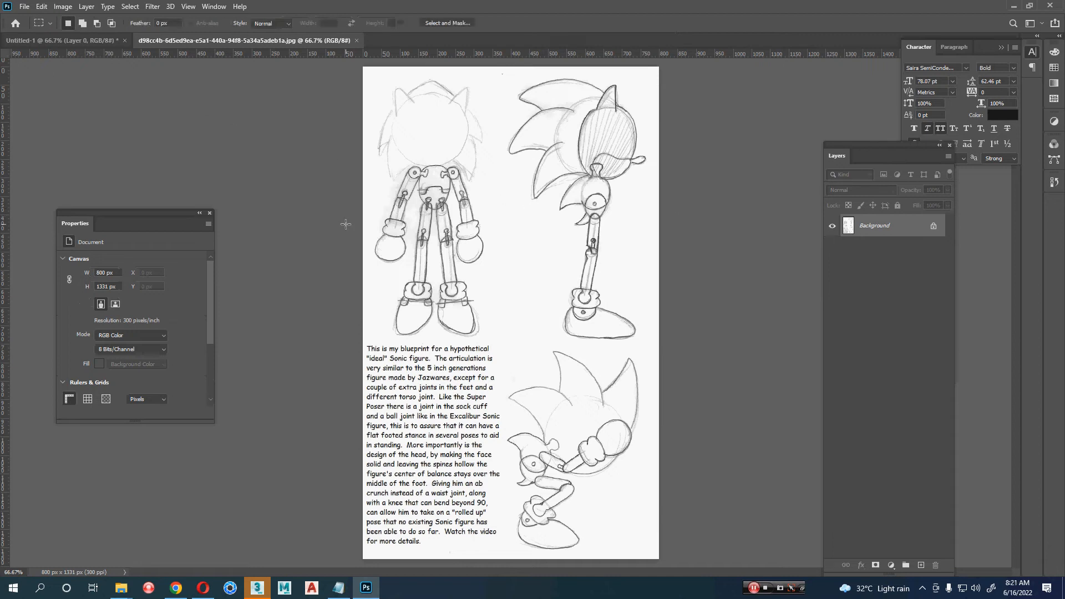
drag(363, 66, 501, 339)
drag(501, 343, 363, 67)
click(102, 39)
key(ctrl+v)
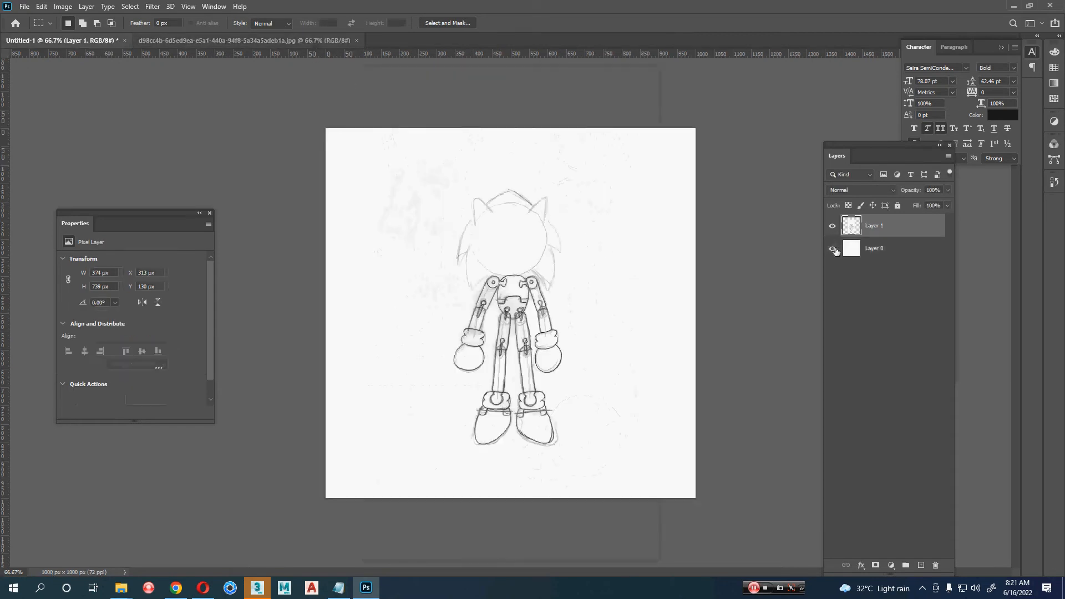
Step: Delete the white Layer 0 beneath the pasted front view
click(835, 251)
click(885, 251)
key(Delete)
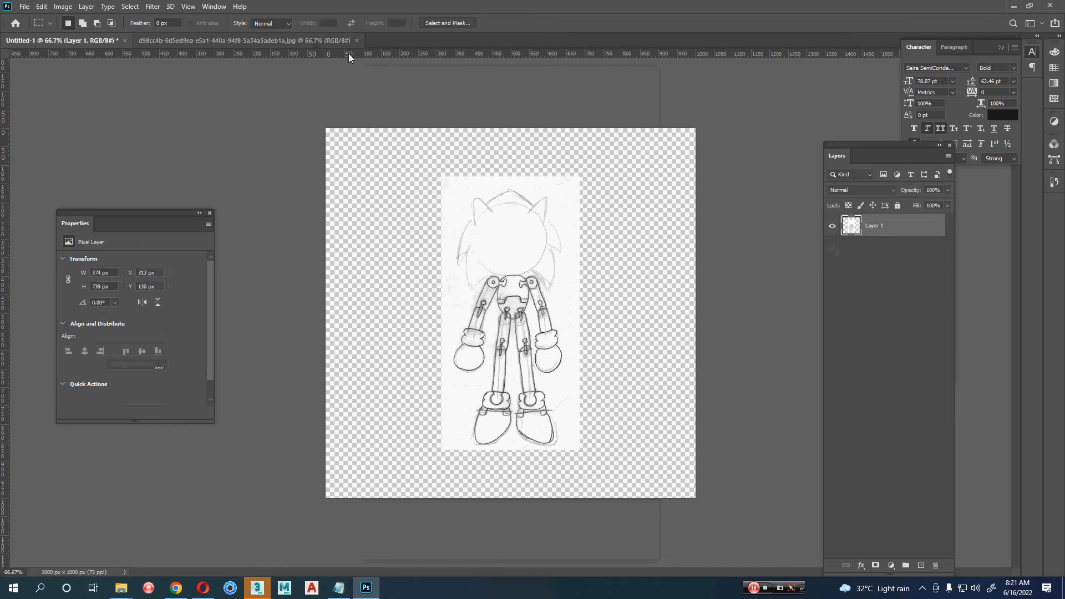
Step: Copy the standing side-view figure from the blueprint into the 1000 × 1000 px document
click(274, 42)
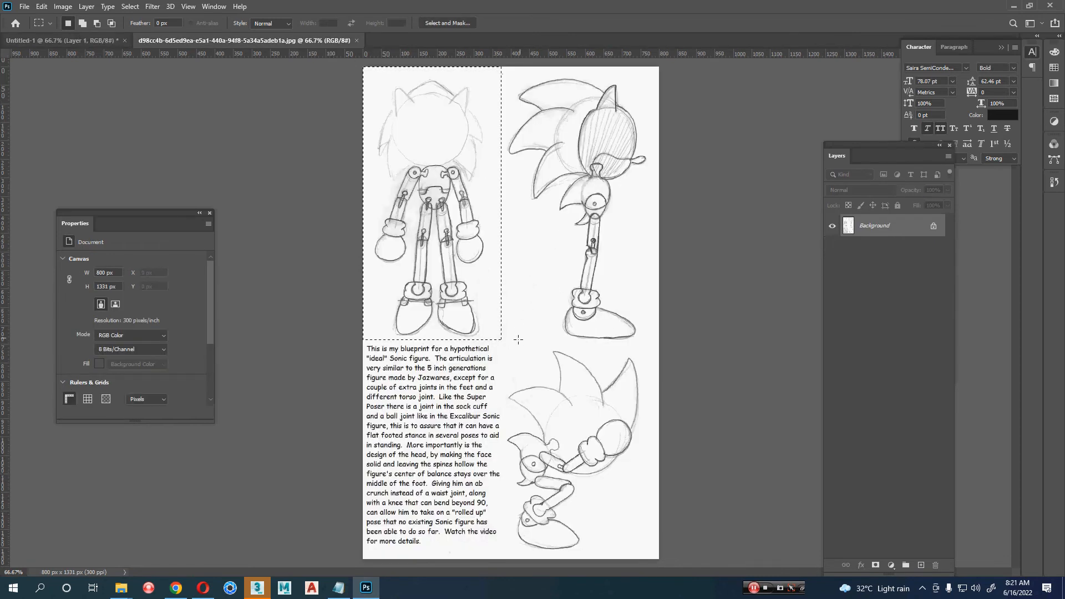
drag(510, 344, 706, 77)
key(ctrl+c)
key(ctrl+Tab)
key(ctrl+v)
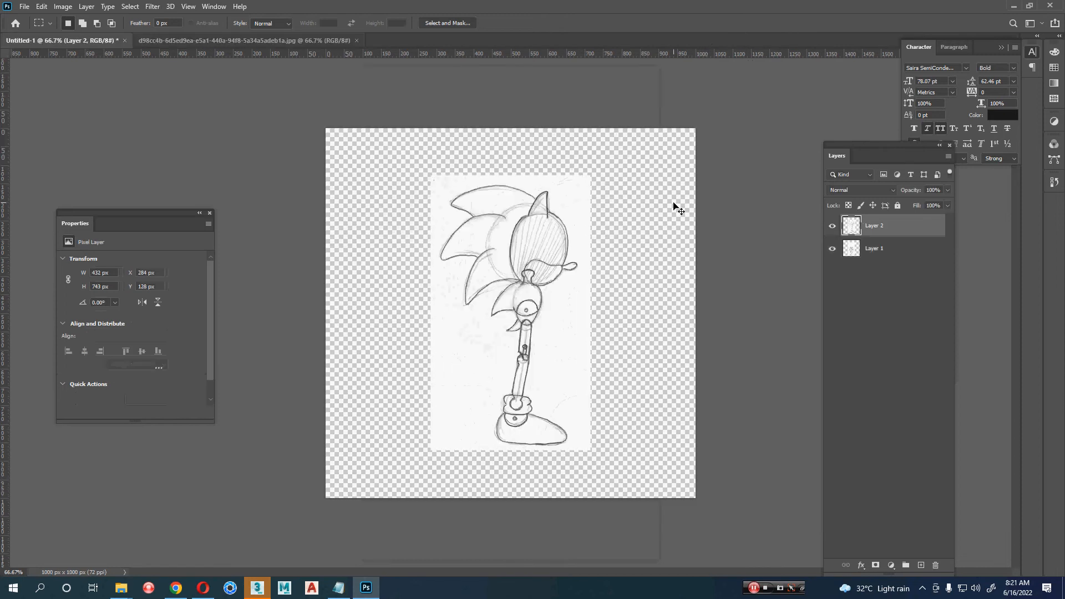
Step: Copy the curled-up pose from the blueprint into the new document and offset it from the side view
key(ctrl+Tab)
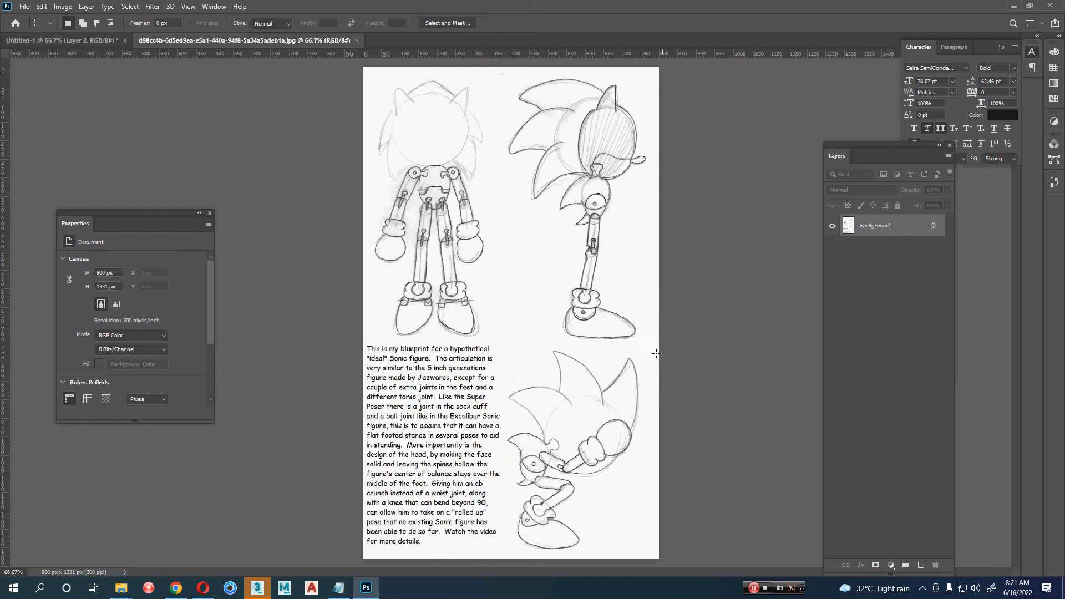
mouse_move(658, 349)
shift+mouse_down()
mouse_move(483, 484)
mouse_move(513, 491)
mouse_move(501, 513)
mouse_move(503, 559)
shift+mouse_up()
key(ctrl+c)
key(ctrl+Tab)
key(ctrl+v)
key(v)
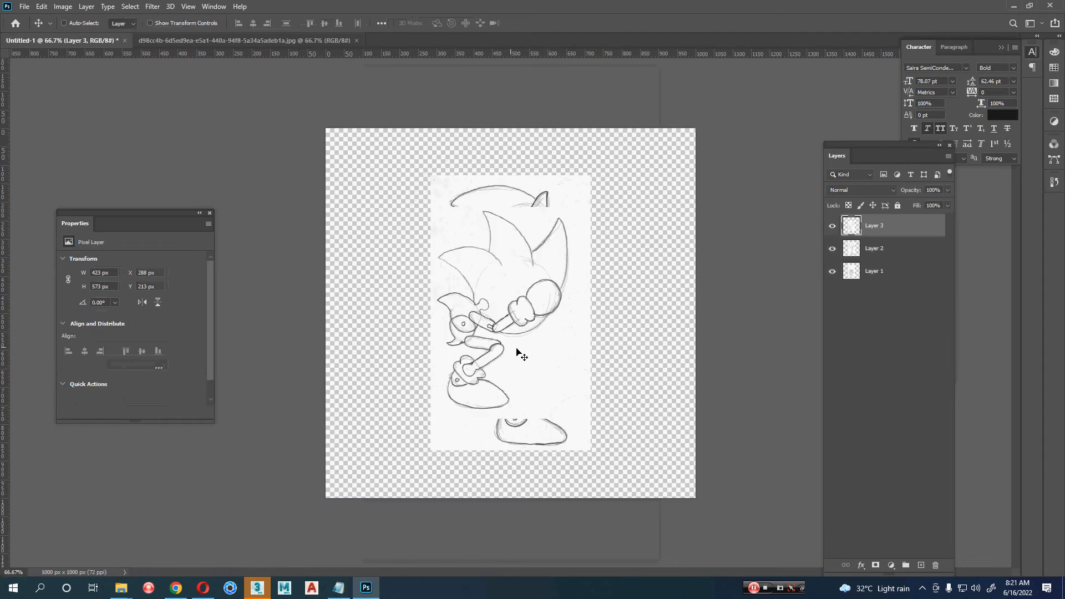
drag(517, 350, 576, 342)
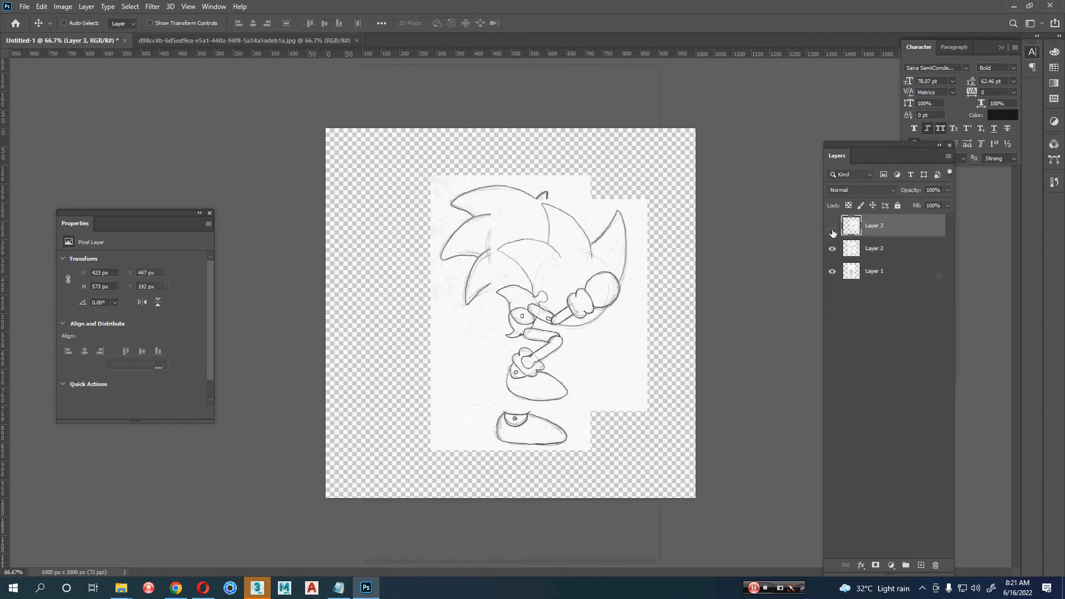
Step: Hide Layer 3 and Layer 2, and darken the front-view lines on Layer 1 using Levels with a black input of 76
click(832, 225)
click(832, 249)
click(876, 271)
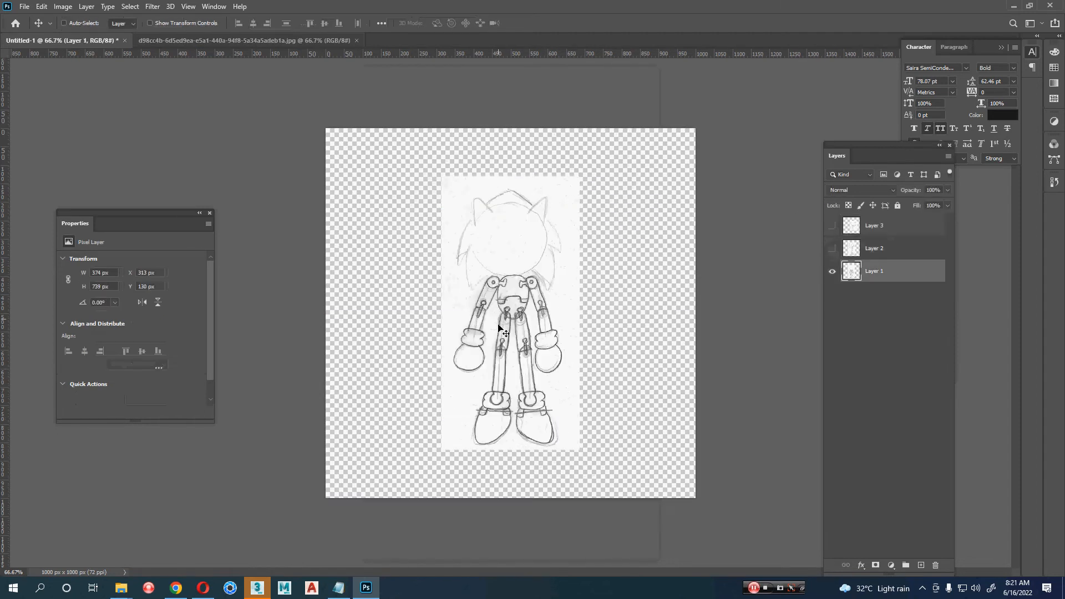
key(ctrl+l)
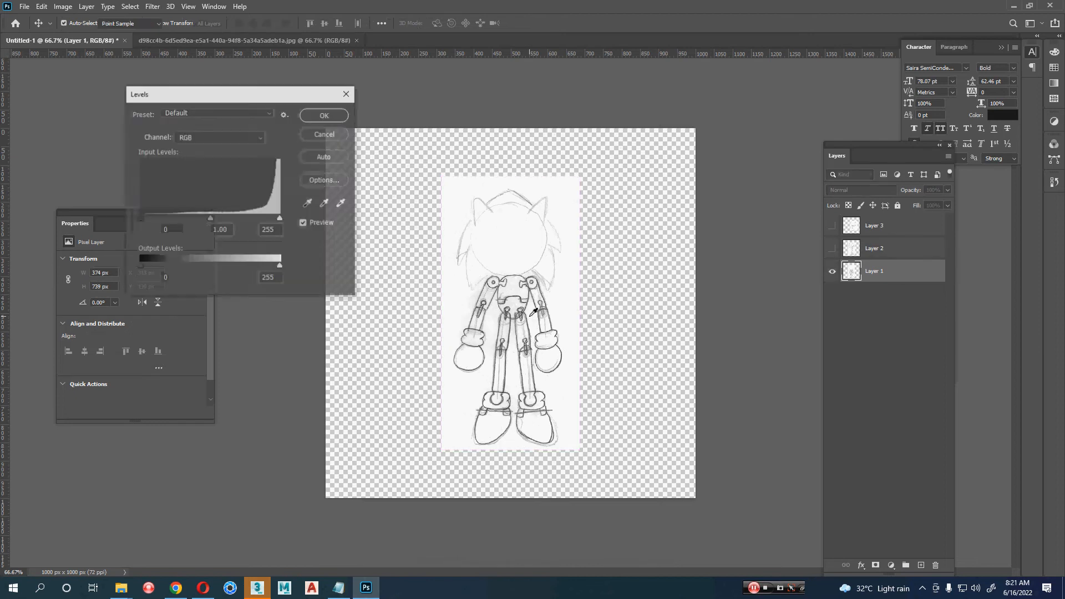
drag(132, 219, 181, 221)
click(325, 115)
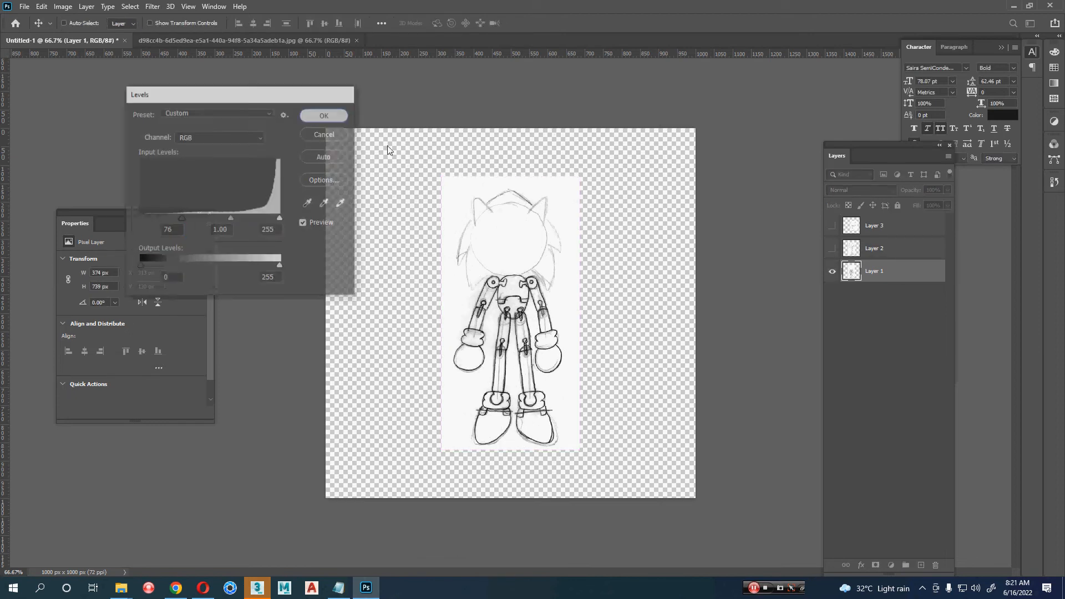
Step: Remove the white paper from the front view on Layer 1 using a Magic Wand selection extended to similar pixels
key(w)
key(shift+w)
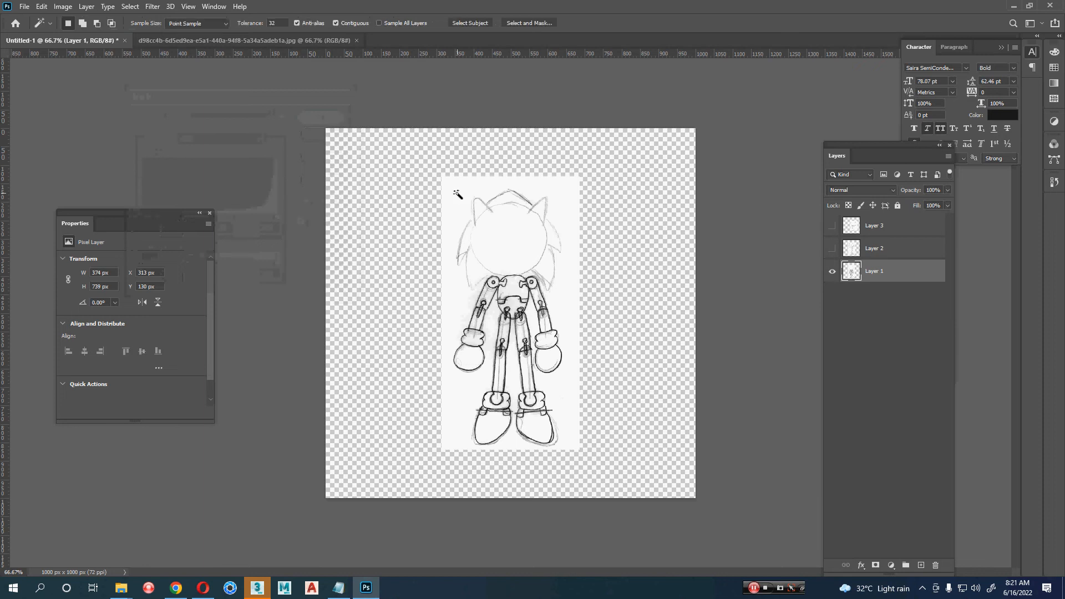
click(454, 198)
click(152, 6)
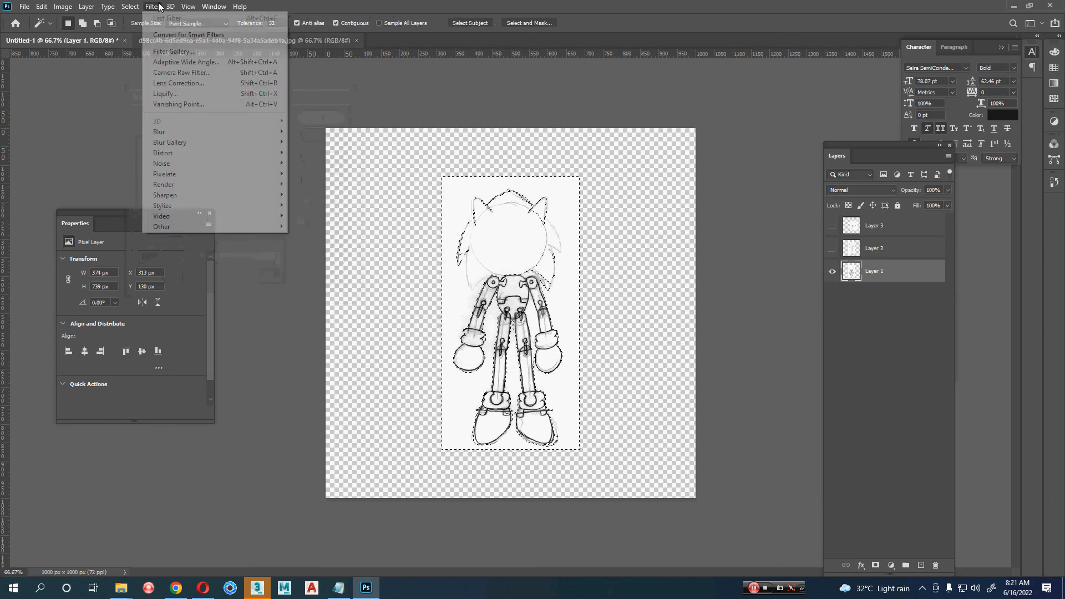
mouse_move(129, 6)
click(155, 192)
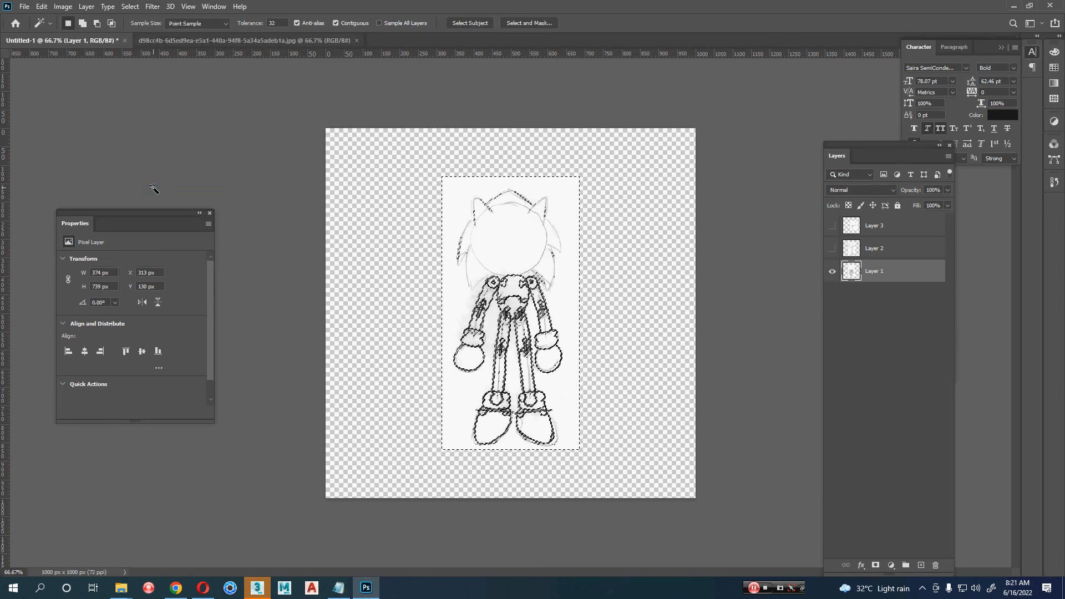
key(ctrl+d)
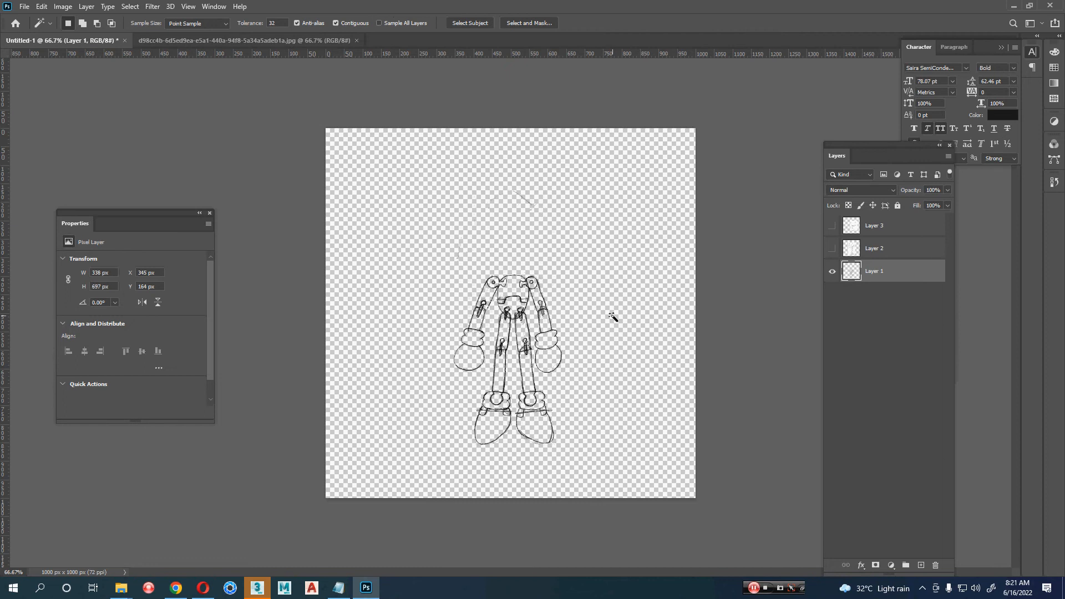
Step: Duplicate the front-view line art on Layer 1 five times to strengthen its faint lines
key(ctrl+b)
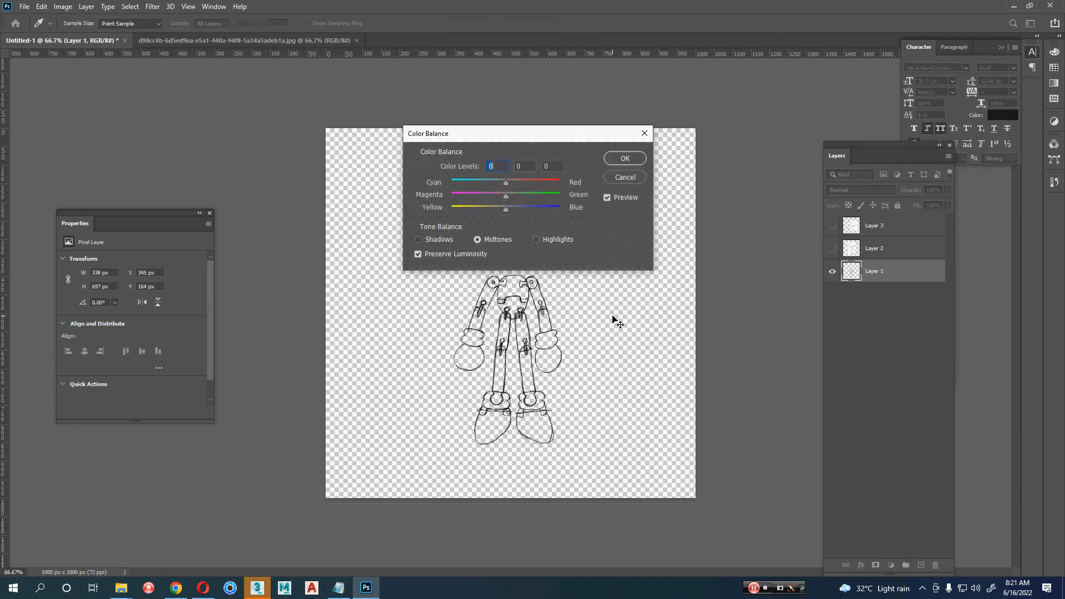
key(Escape)
key(ctrl+j)
key(ctrl+j)
key(ctrl+j)
key(ctrl+j)
key(ctrl+j)
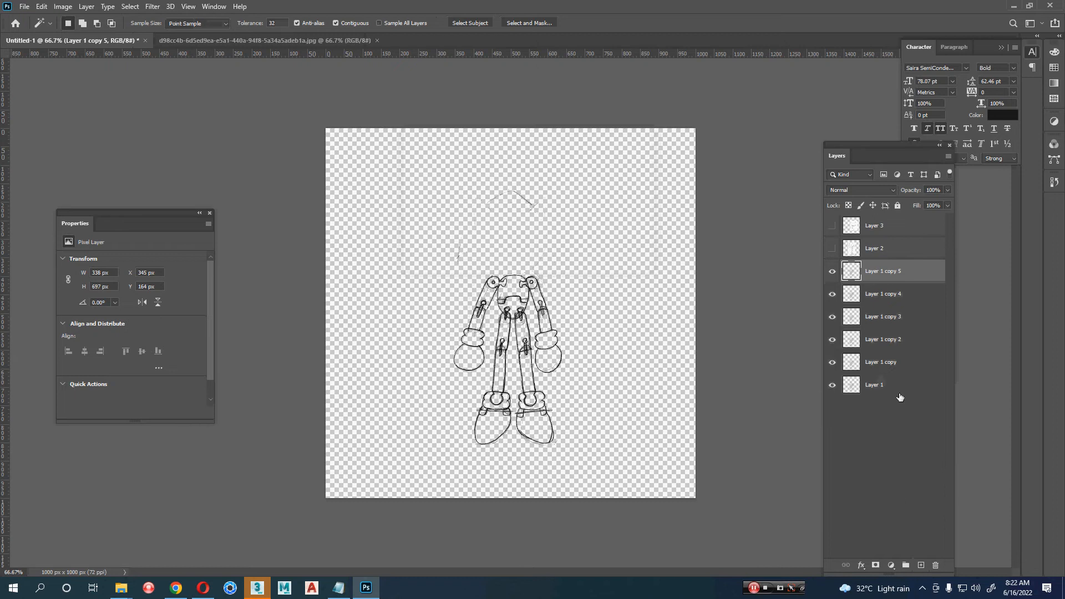
Step: Add a new layer beneath Layer 1, fill it with white, and check the front-view lines against it
click(898, 392)
ctrl+click(921, 565)
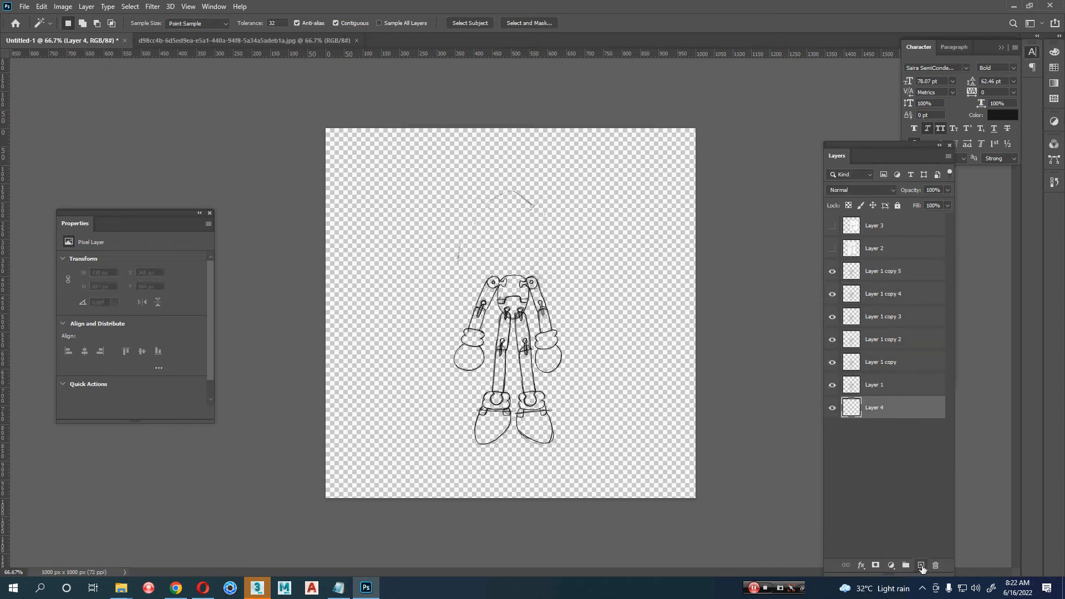
key(ctrl+BackSpace)
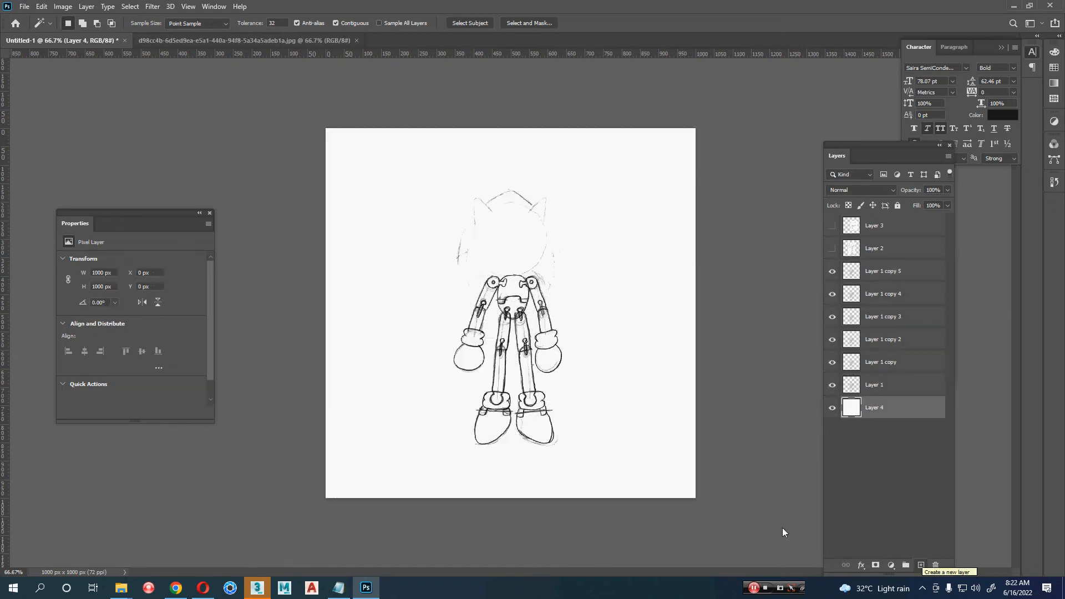
alt+scroll(507, 266, up, 3)
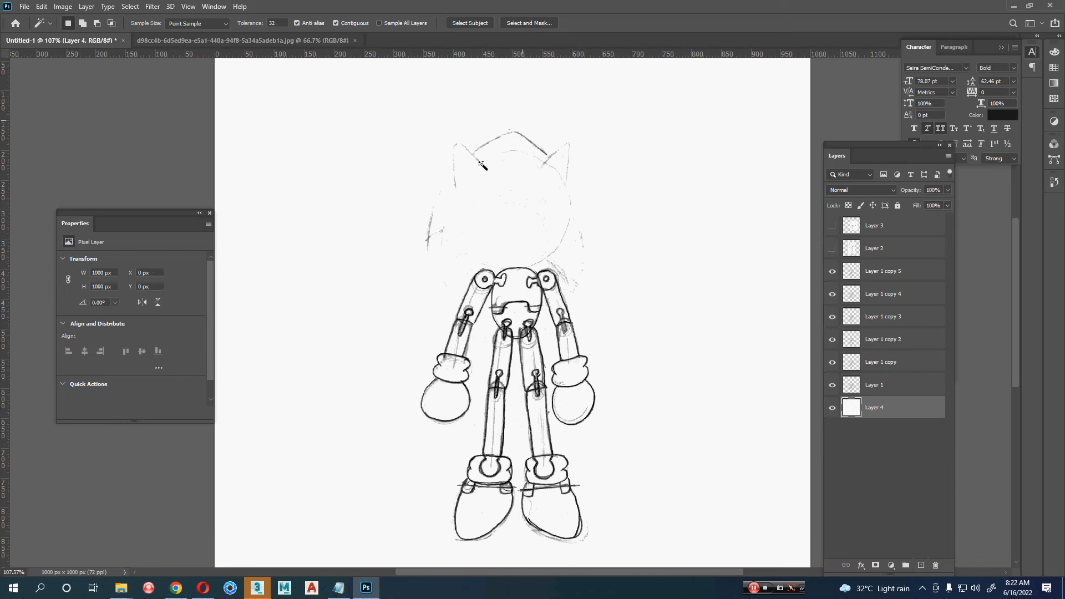
drag(619, 333, 585, 231)
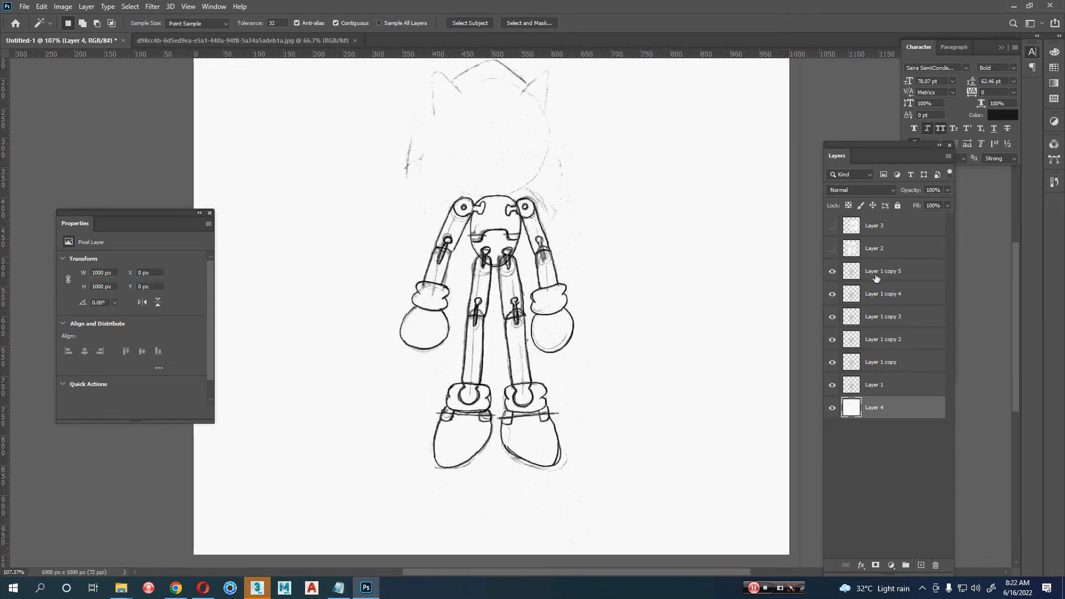
key(Delete)
click(833, 250)
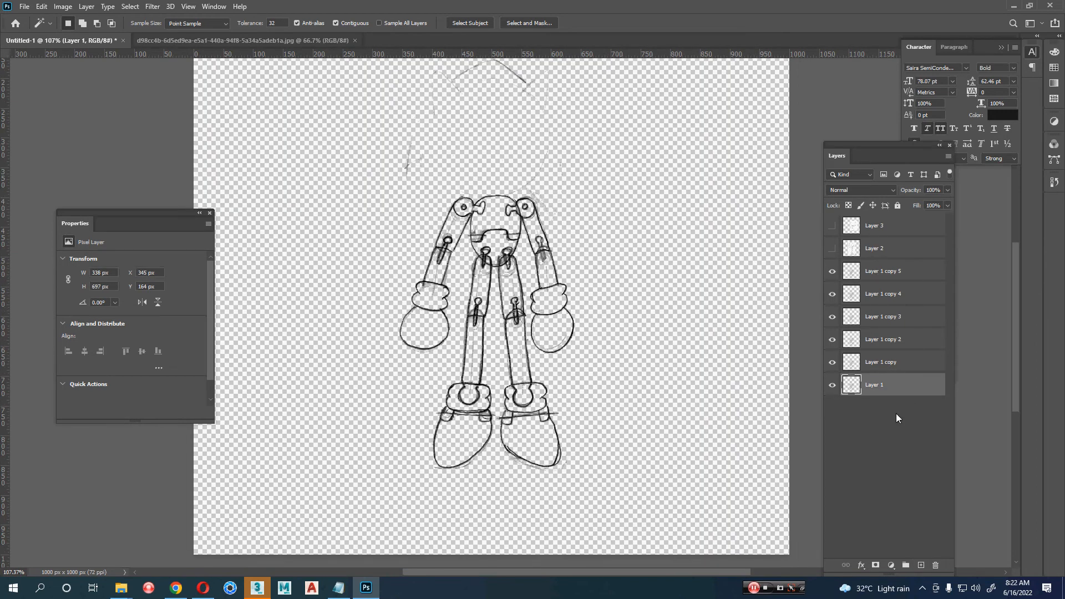
key(ctrl+z)
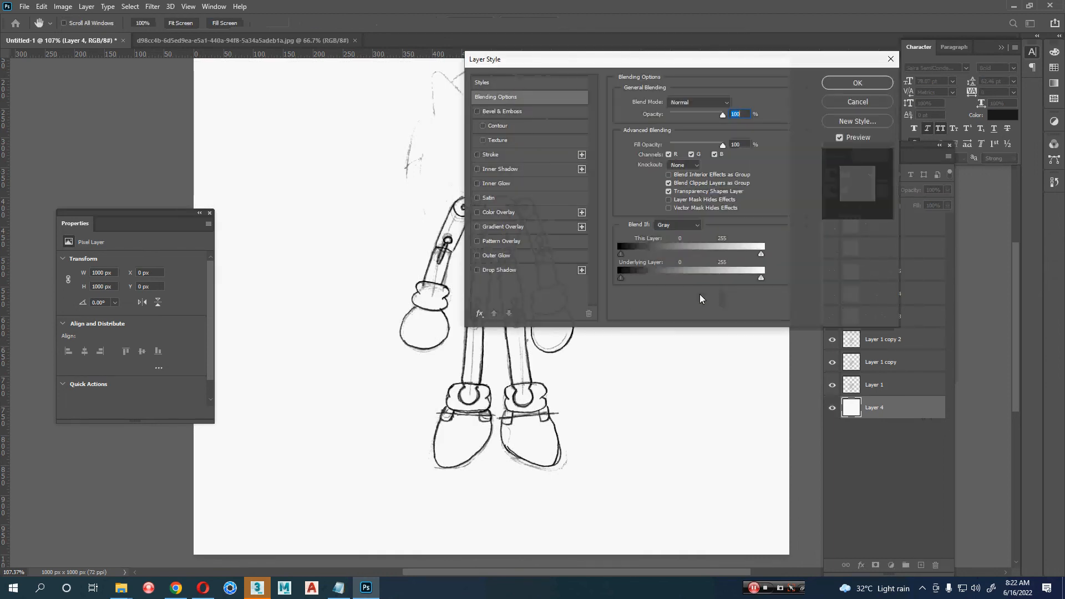
Step: Add a dark grey Color Overlay with colour 414141 to the background Layer 4
click(502, 212)
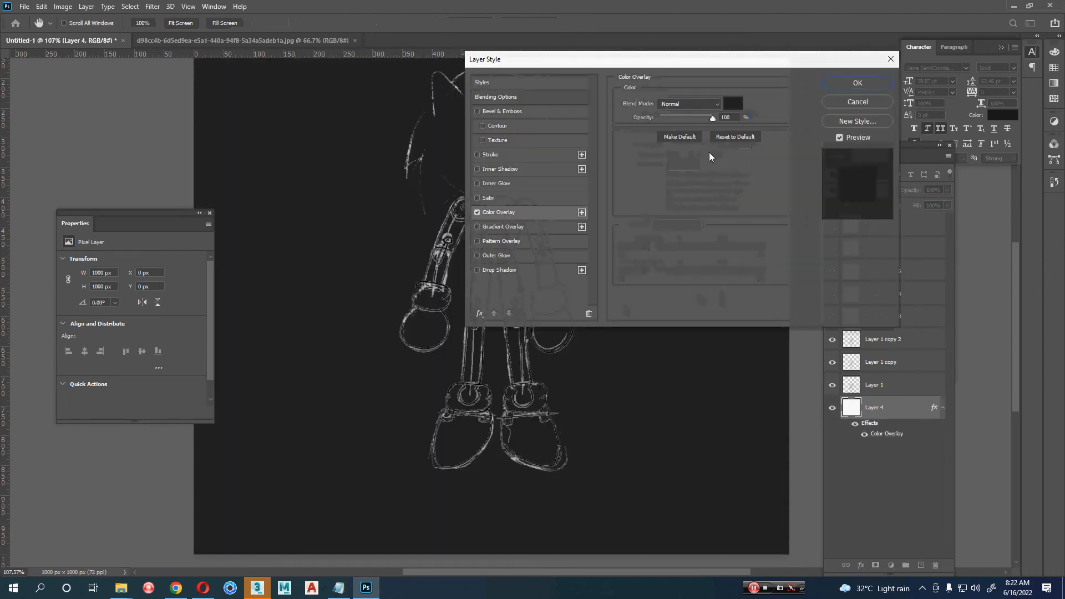
drag(703, 58, 758, 162)
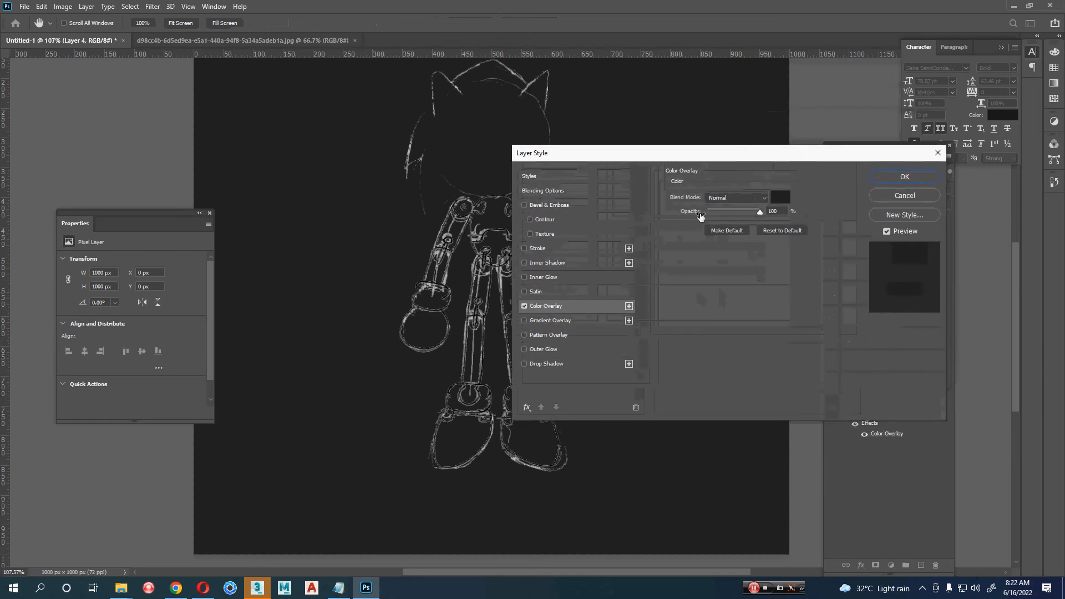
click(781, 197)
mouse_move(569, 250)
mouse_down()
mouse_move(581, 236)
mouse_move(564, 234)
mouse_up()
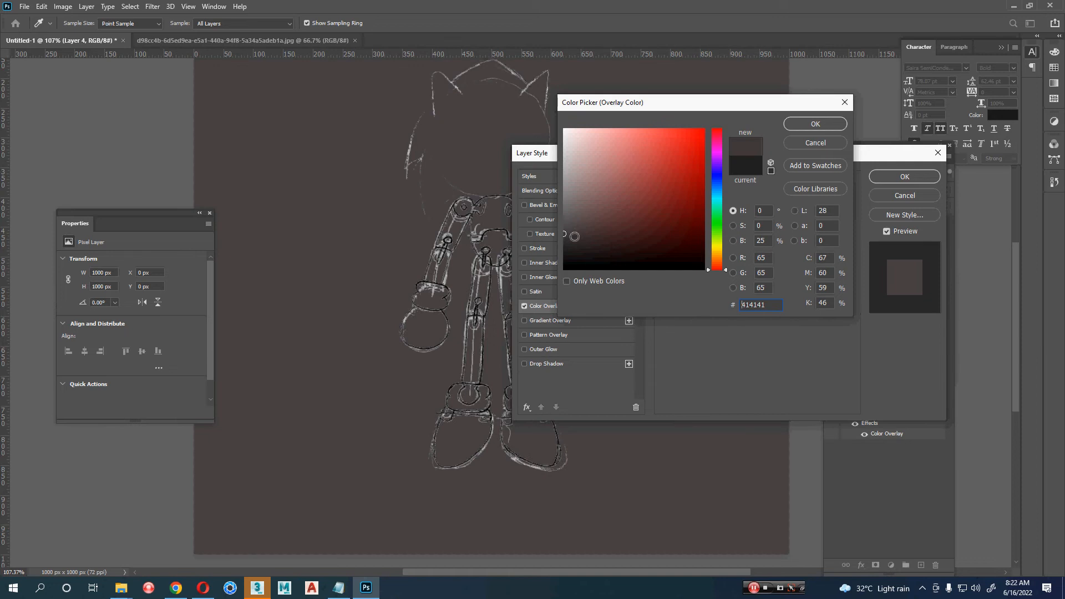
click(802, 128)
click(905, 176)
Step: Merge Layer 1 and its five copies into a single front-view line-art layer
click(910, 385)
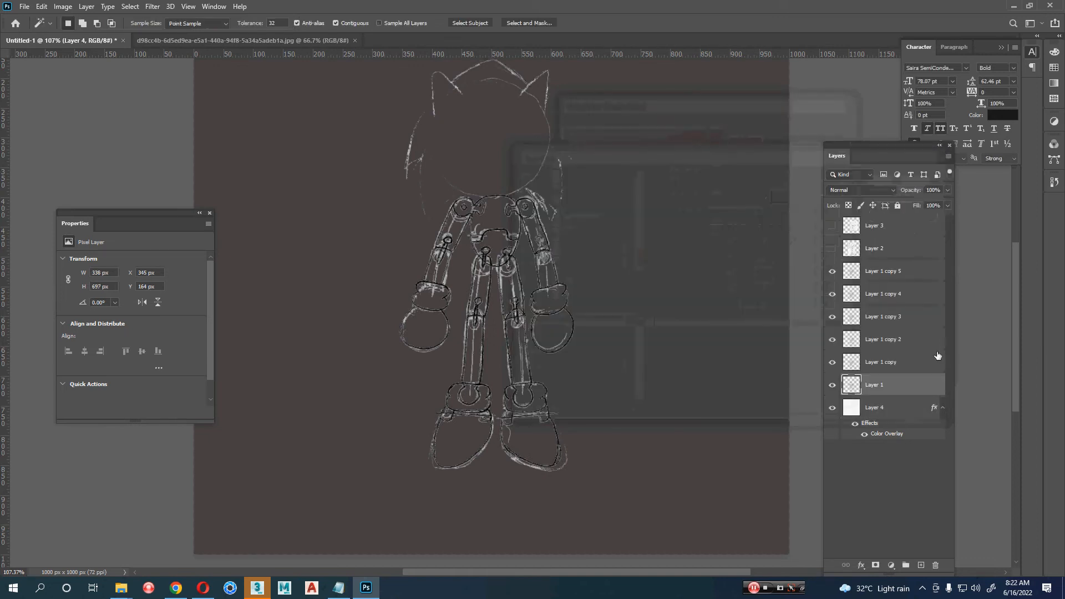
shift+click(919, 271)
key(ctrl+e)
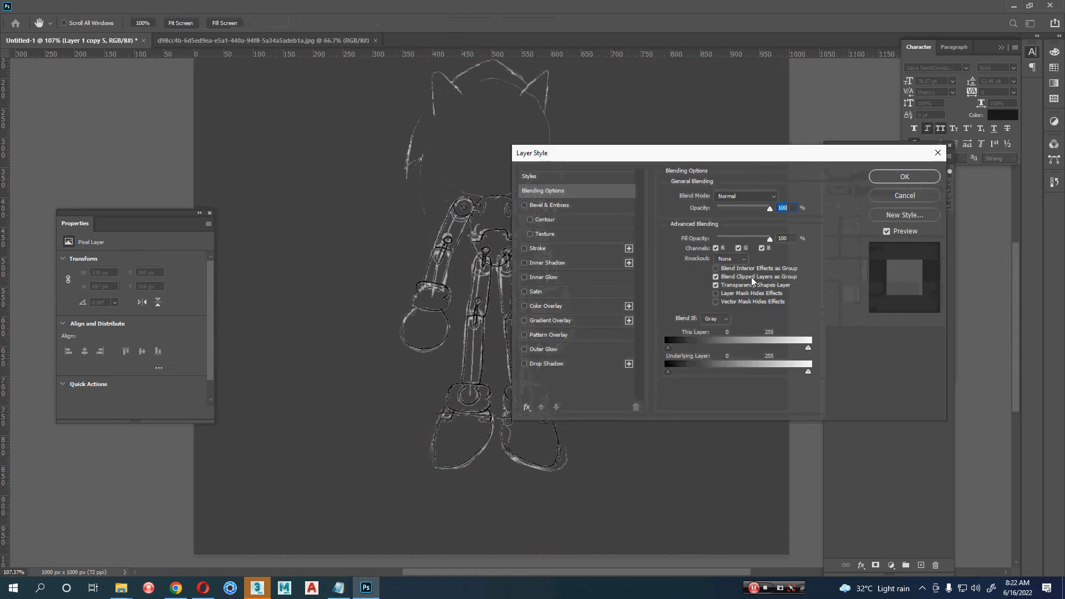
Step: Add a white Color Overlay with colour ffffff to the merged front-view line art
click(579, 310)
click(781, 198)
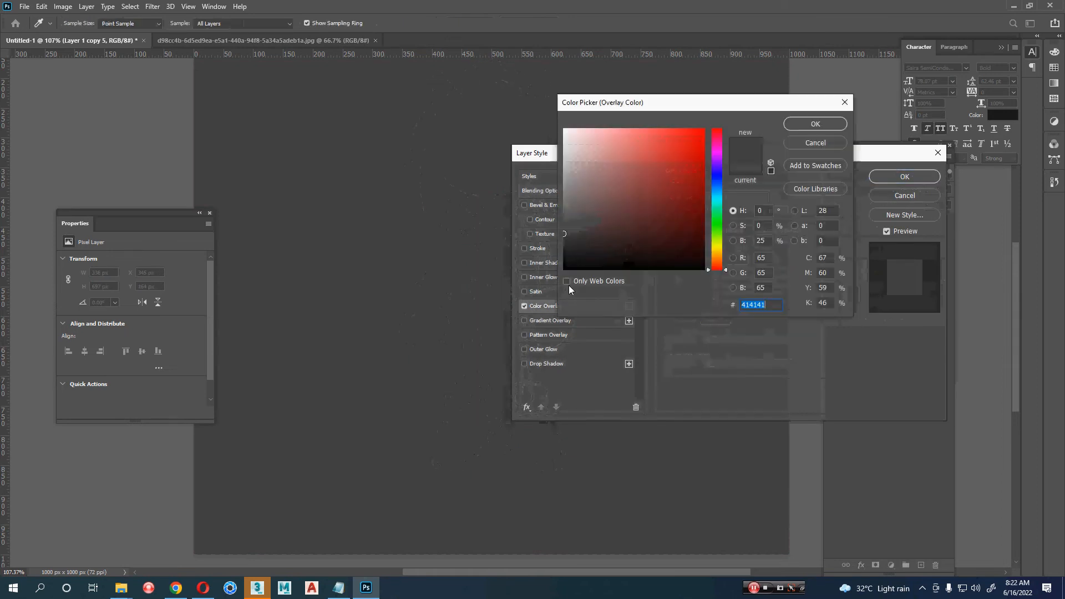
text(ffffff)
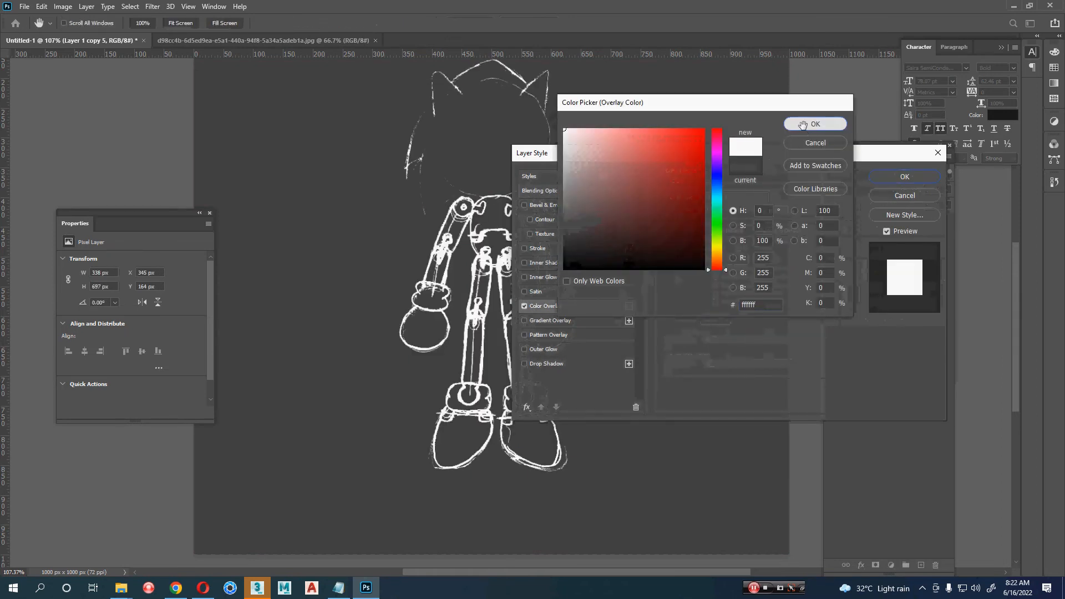
click(804, 125)
click(905, 177)
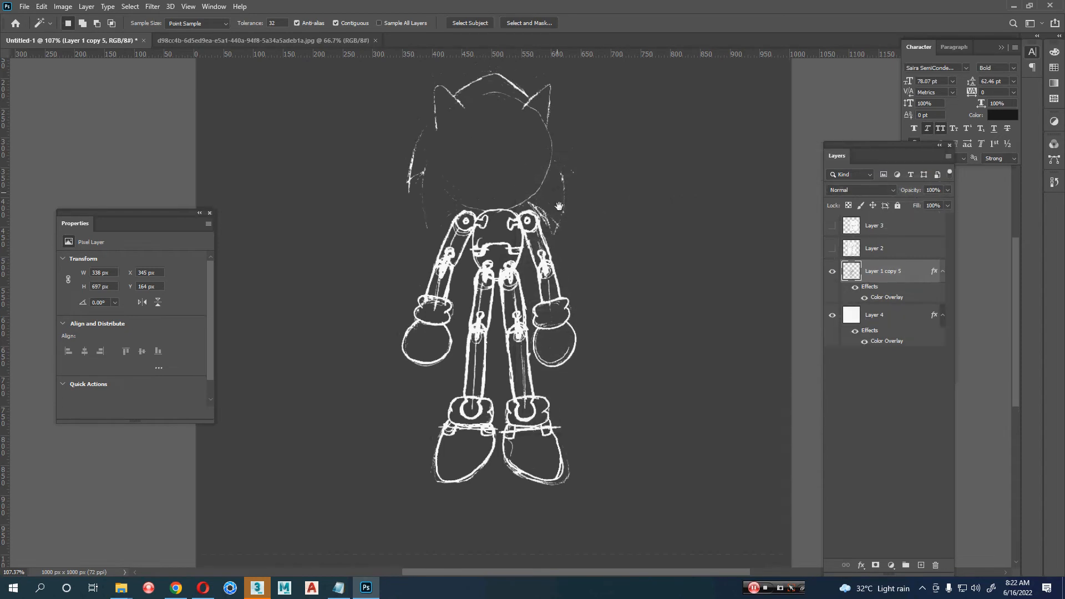
Step: Place a vertical and a horizontal guide through the canvas centre, using the transform bounds of Layer 4 to locate it
drag(656, 345, 666, 400)
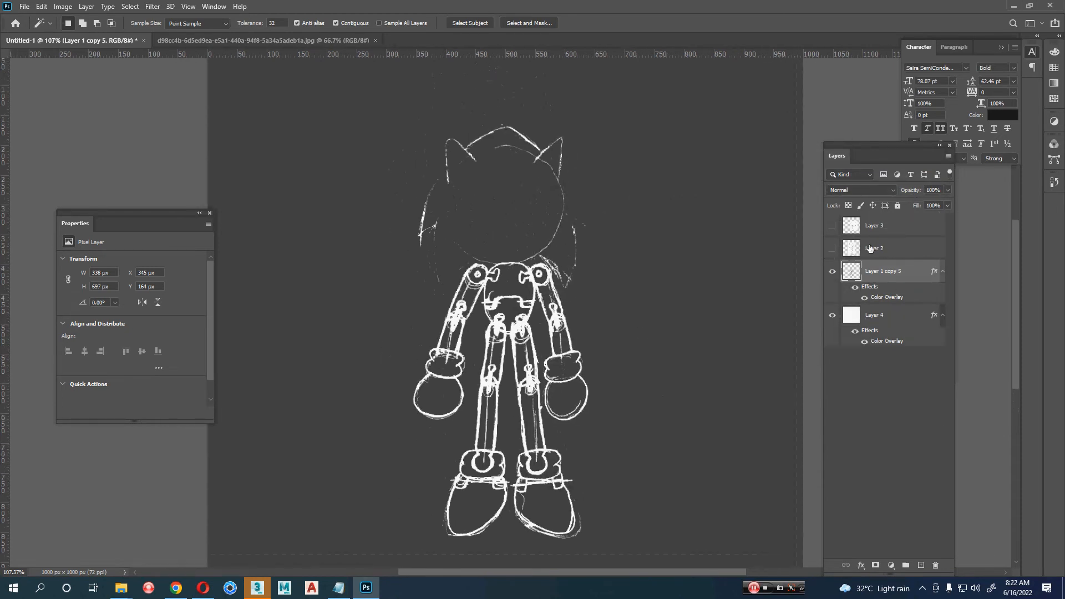
alt+scroll(601, 313, down, 2)
key(v)
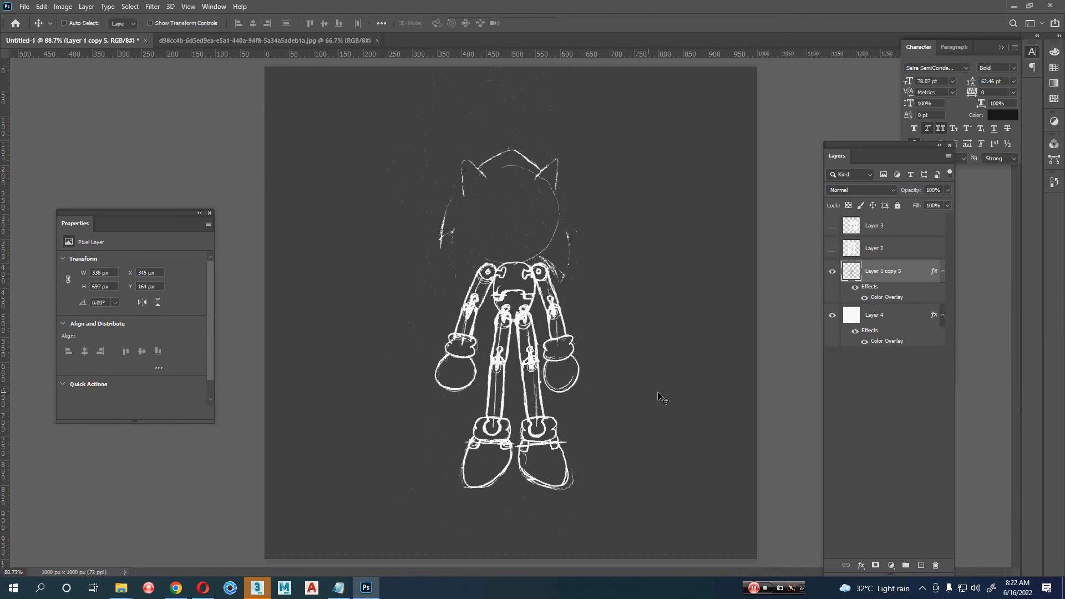
mouse_move(722, 315)
mouse_down()
mouse_move(728, 294)
mouse_move(730, 316)
mouse_up()
alt+scroll(644, 357, down, 1)
click(904, 316)
key(ctrl+t)
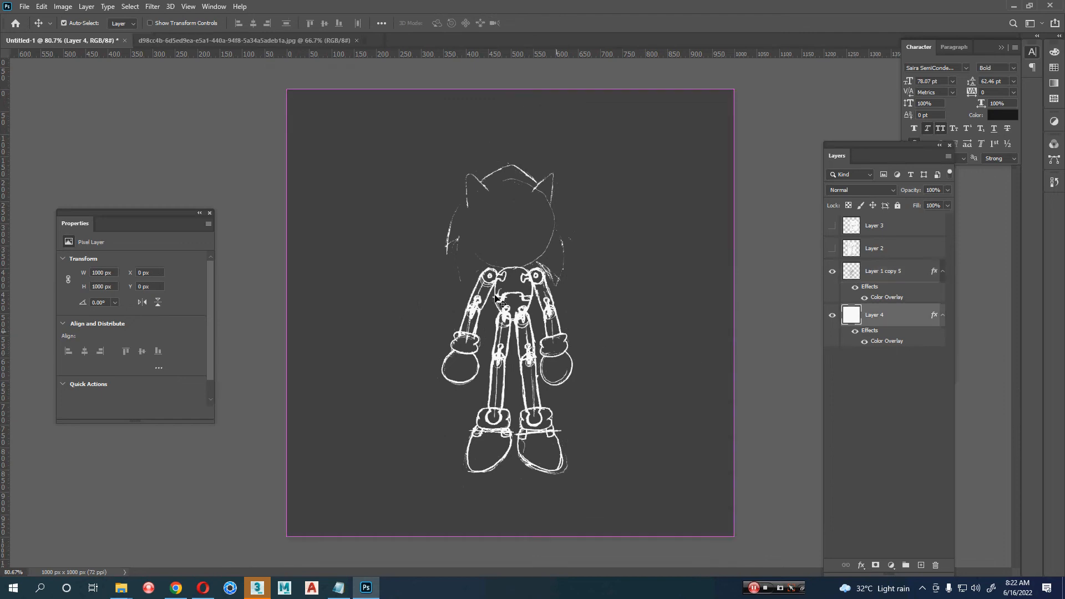
drag(10, 297, 511, 313)
drag(660, 56, 769, 314)
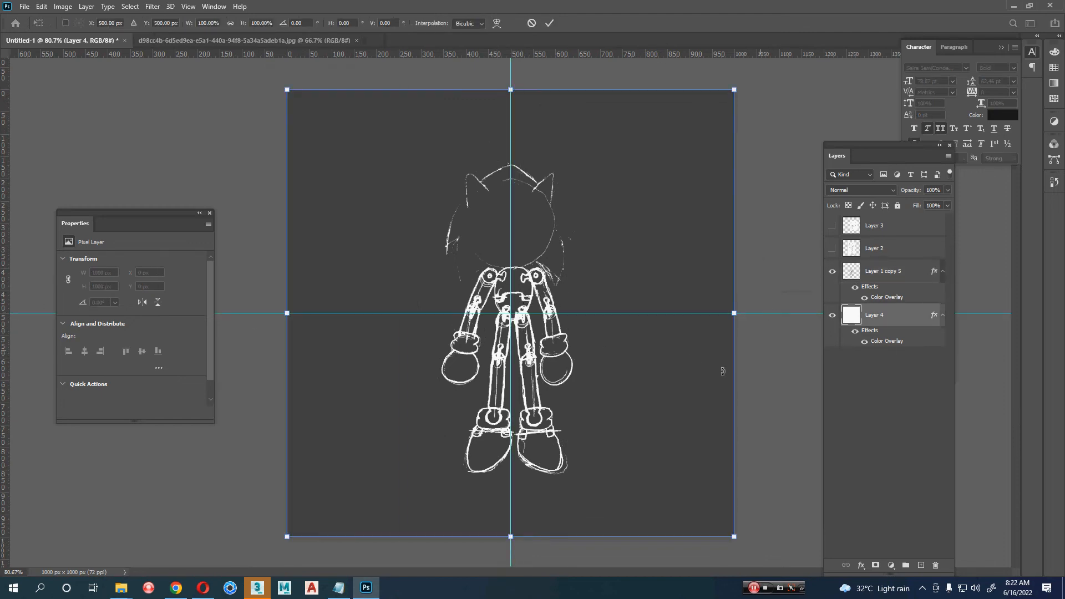
key(Return)
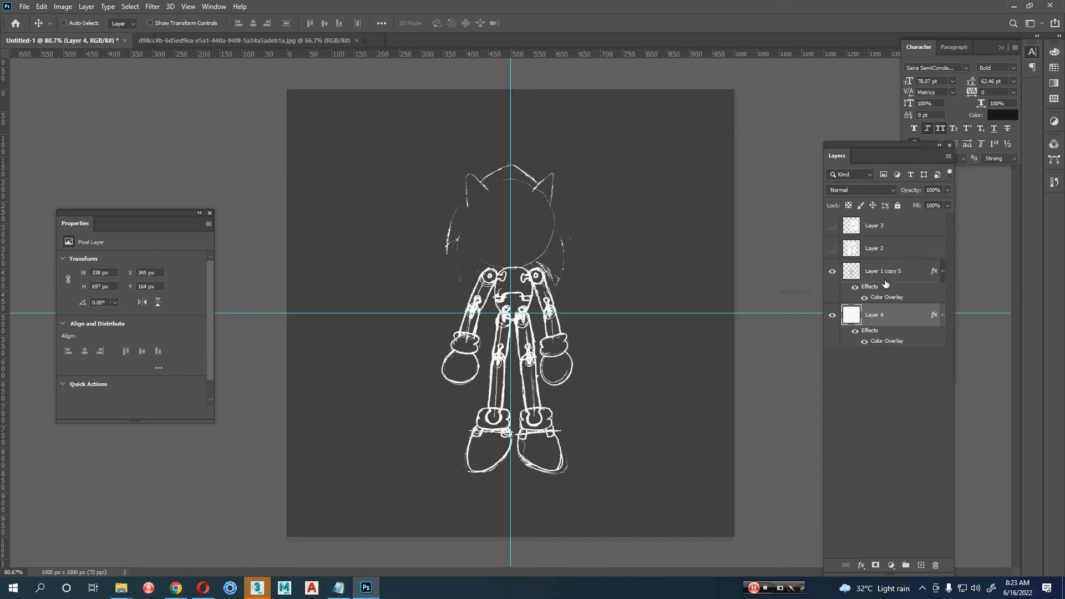
Step: Try to centre the front-view line art on the vertical guide at X 500 px
click(882, 271)
key(ctrl+t)
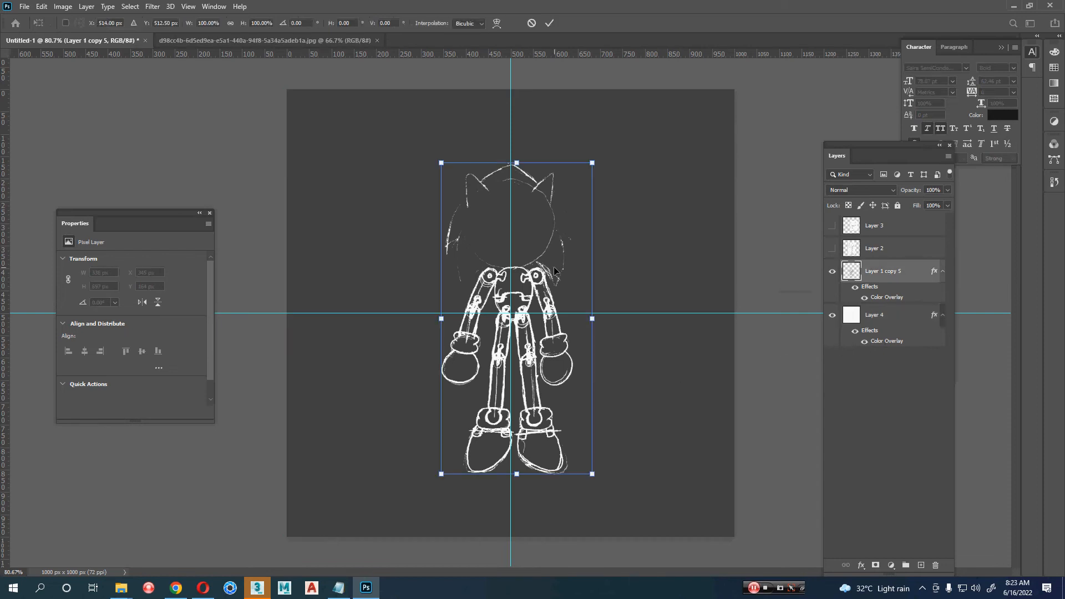
drag(555, 271, 548, 271)
alt+scroll(512, 240, up, 4)
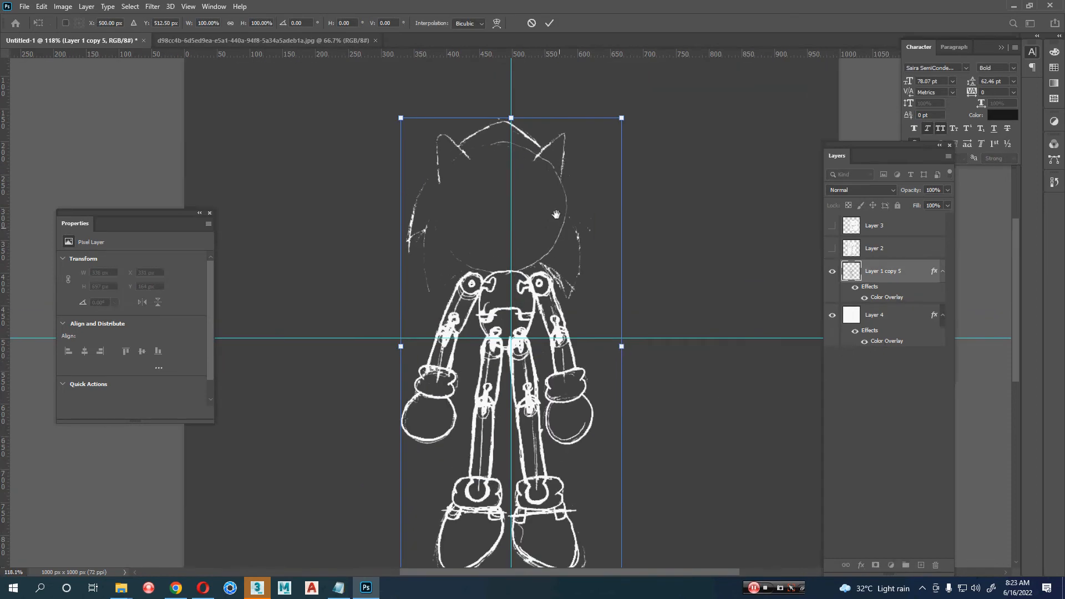
alt+scroll(547, 303, up, 3)
alt+scroll(690, 249, down, 3)
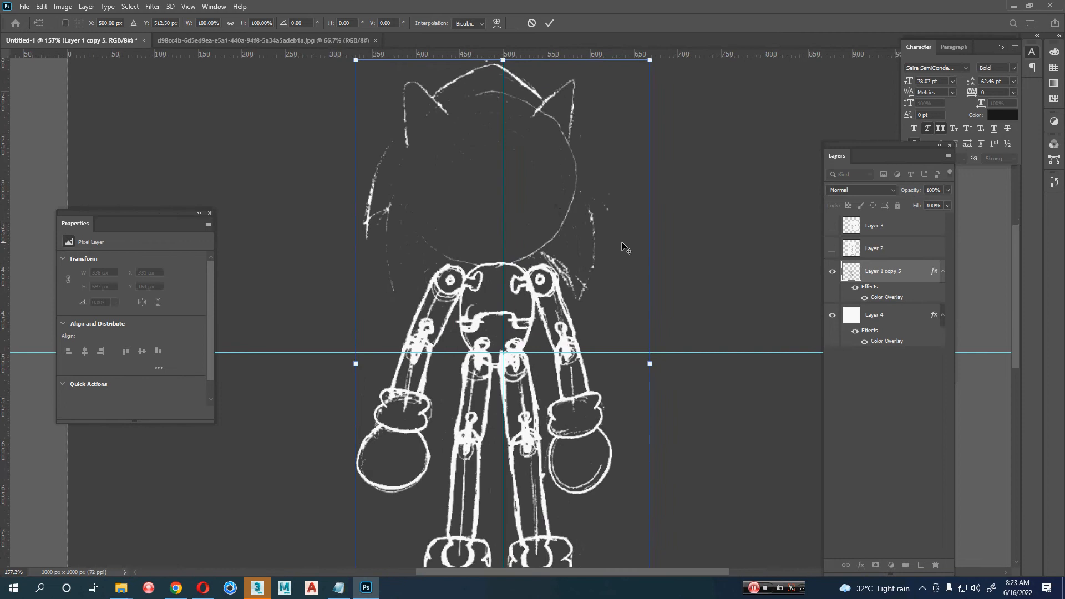
key(Return)
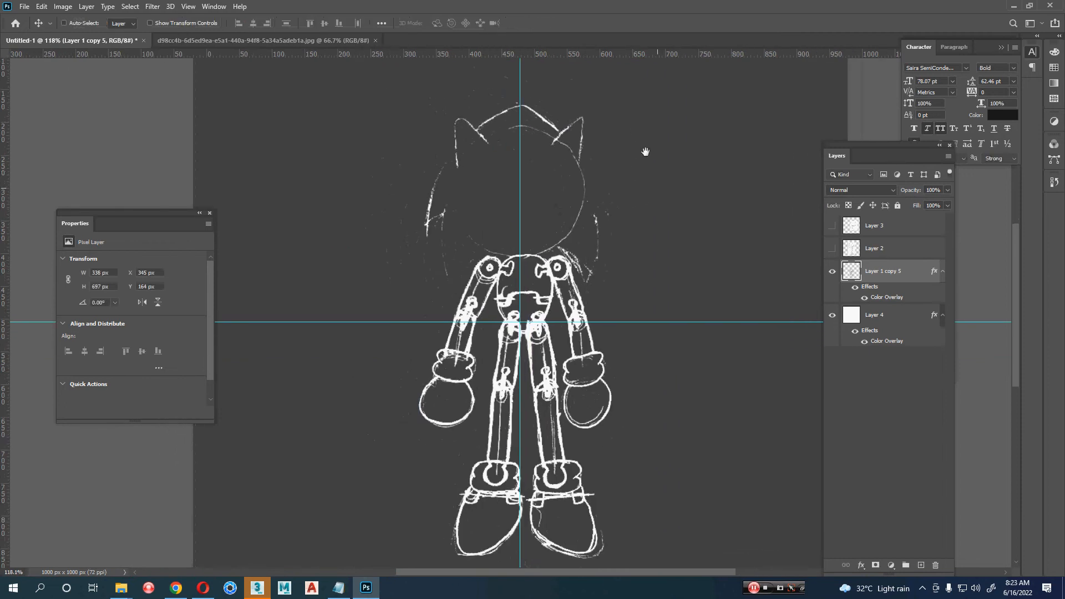
Step: Erase stray specks beside the front view and check the line art's transform bounds
key(e)
alt+right_drag(629, 133, 634, 134)
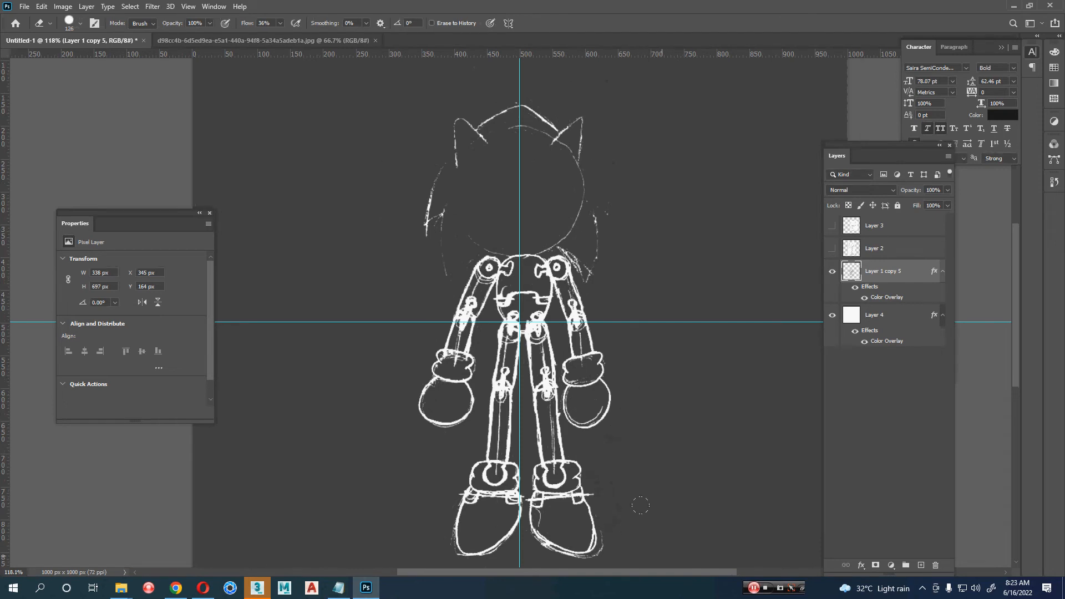
key(ctrl+t)
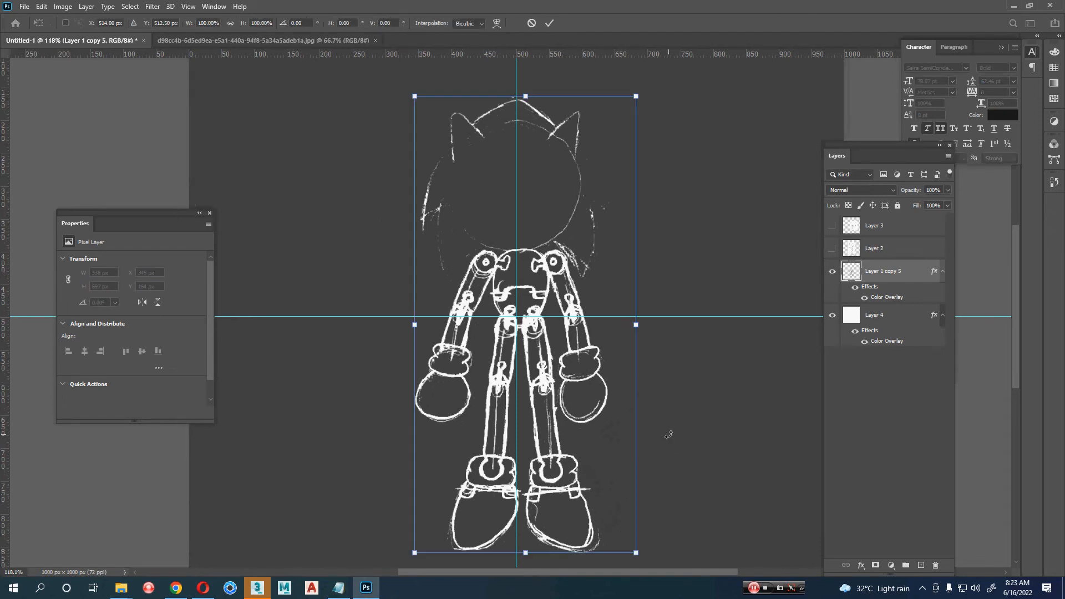
key(Return)
Step: Clear the remaining specks to the right of the front view with a tall rectangular selection, and deselect
key(m)
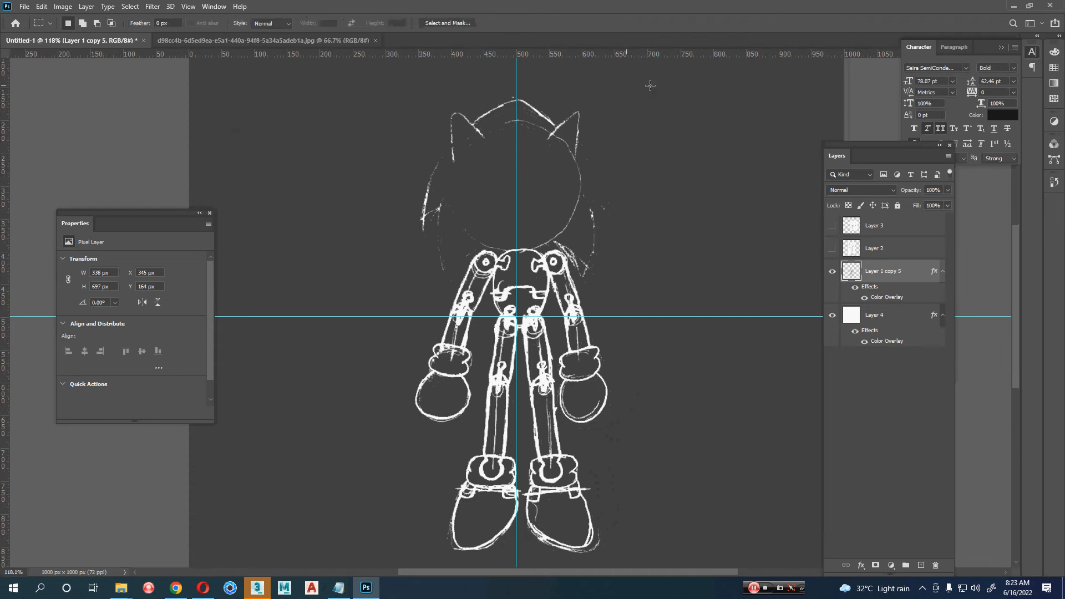
drag(677, 84, 614, 578)
scroll(681, 416, up, 2)
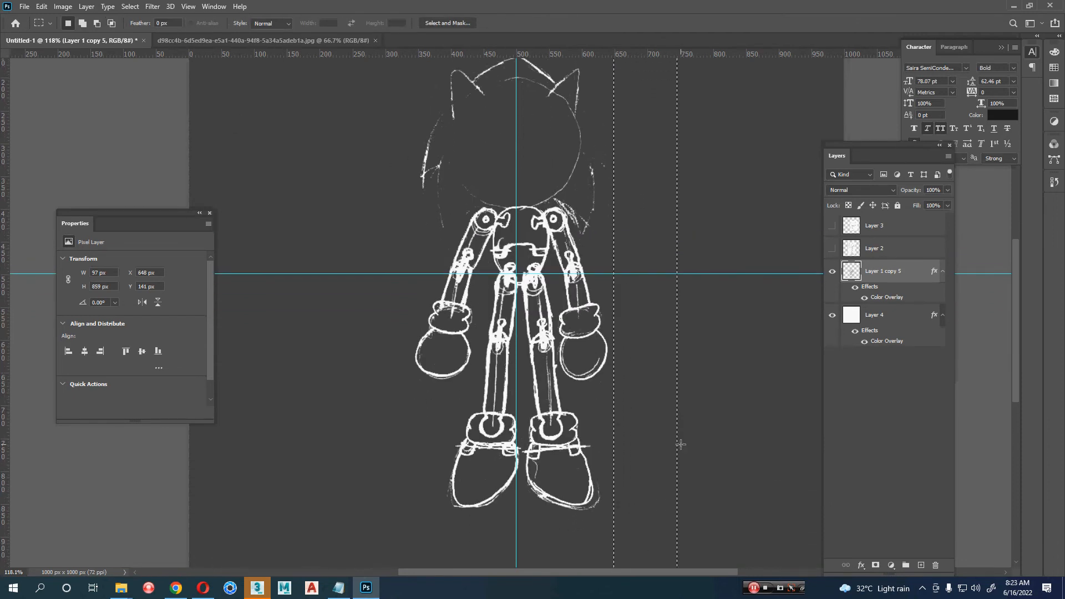
key(ctrl+d)
Step: Align the front-view line art to the centre guides at X 487 px and Y 500.5 px, and rotate it slightly
key(ctrl+t)
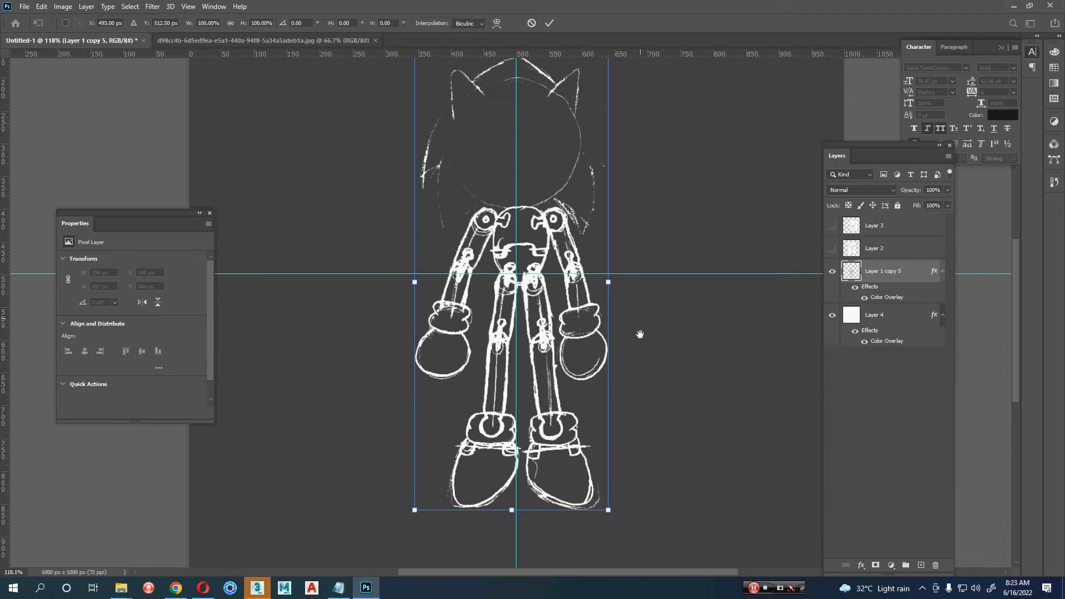
drag(640, 334, 641, 380)
drag(559, 391, 565, 392)
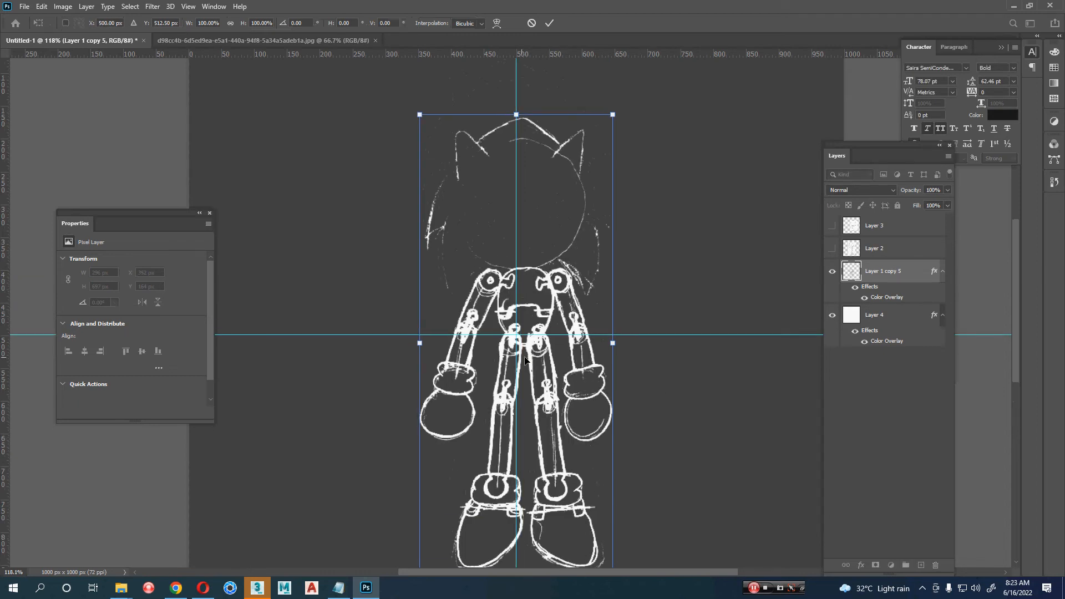
drag(539, 358, 557, 364)
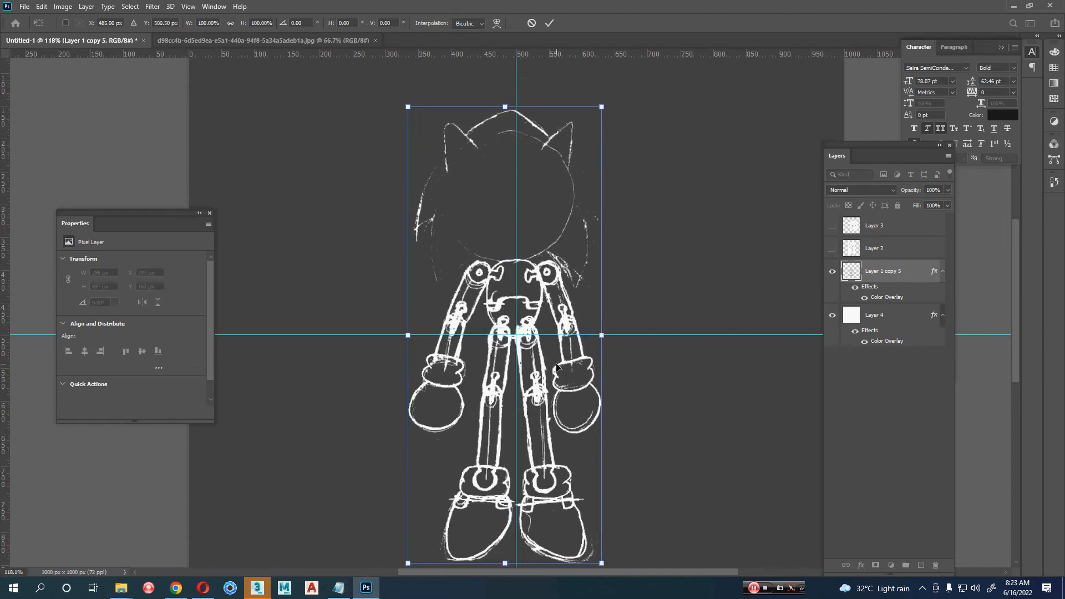
key(Right)
key(Right)
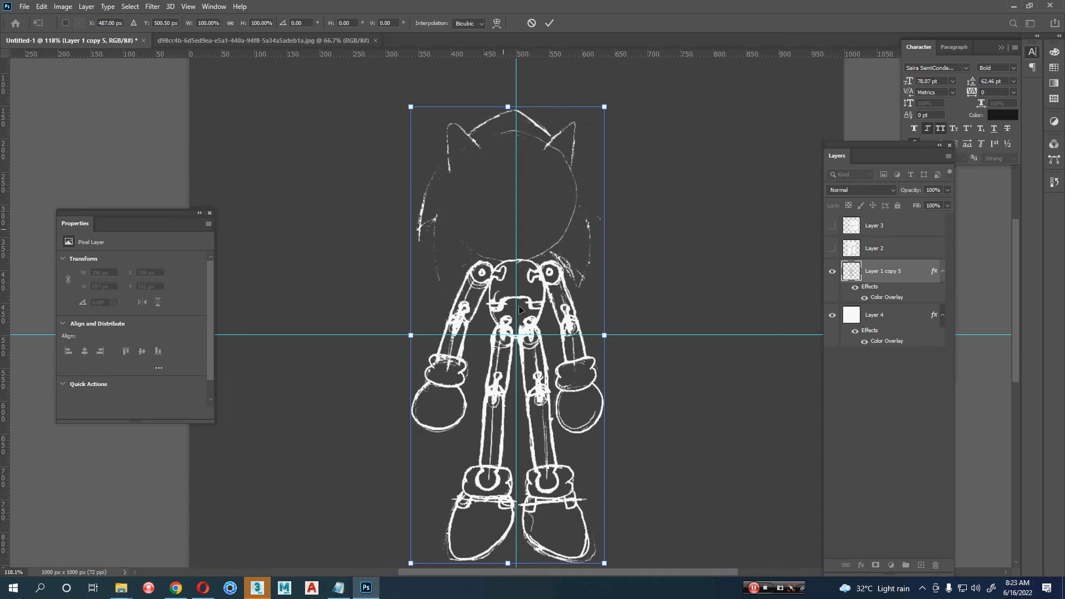
scroll(527, 521, down, 2)
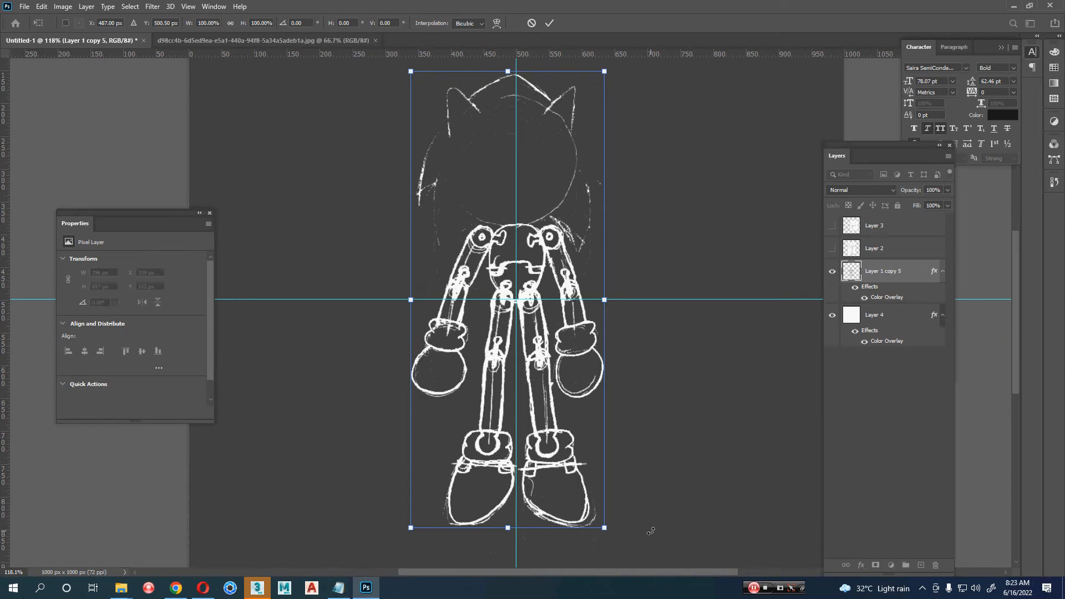
drag(651, 531, 651, 534)
key(Return)
key(m)
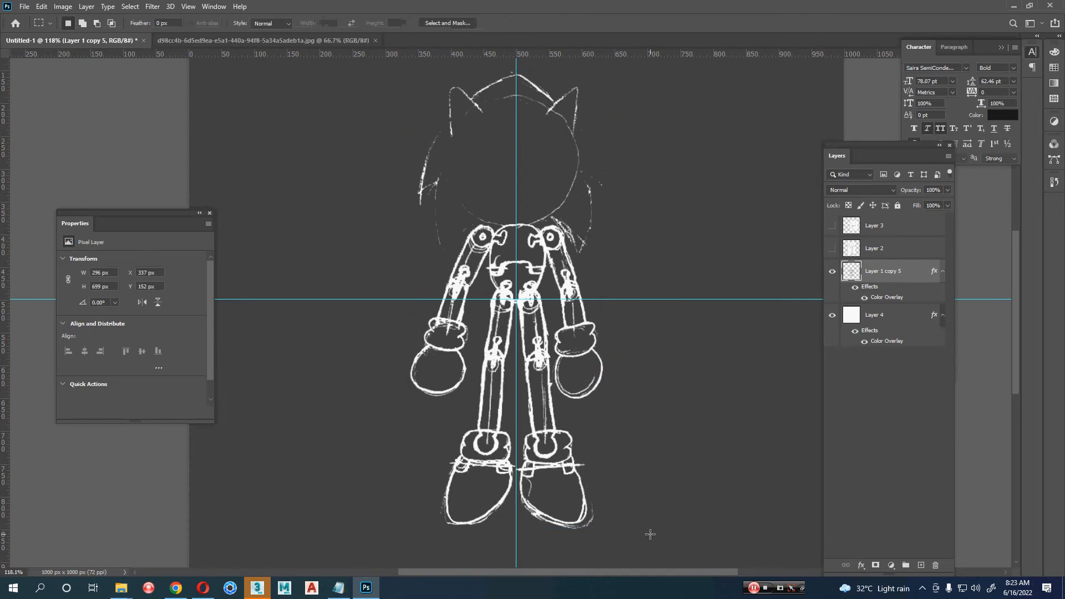
Step: Show Layer 2 and remove the side view's white paper using a Magic Wand selection extended to similar pixels
click(833, 248)
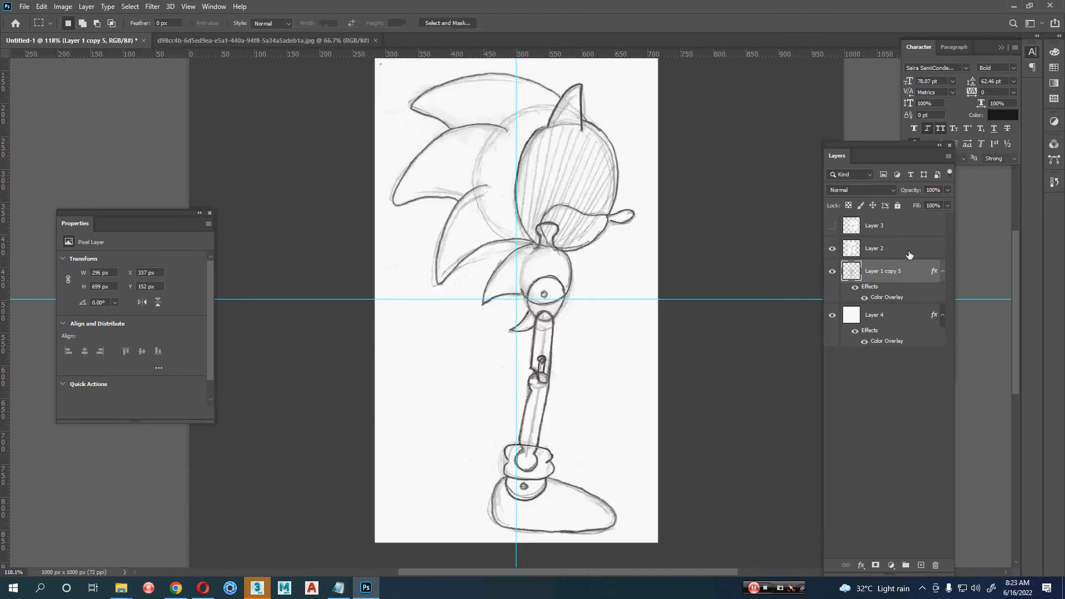
click(849, 248)
key(w)
click(630, 142)
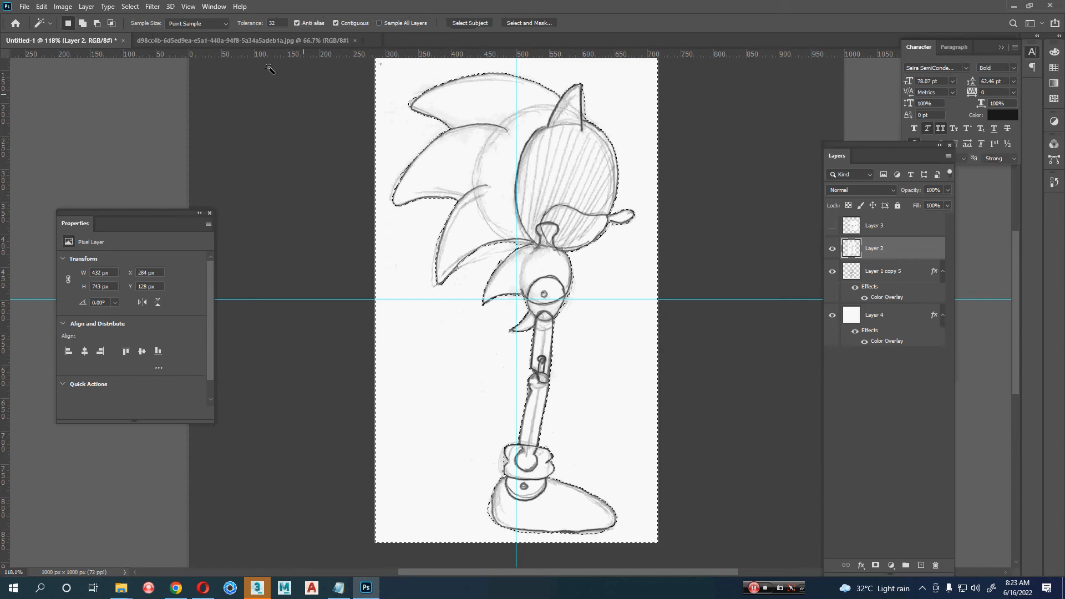
click(129, 7)
click(140, 190)
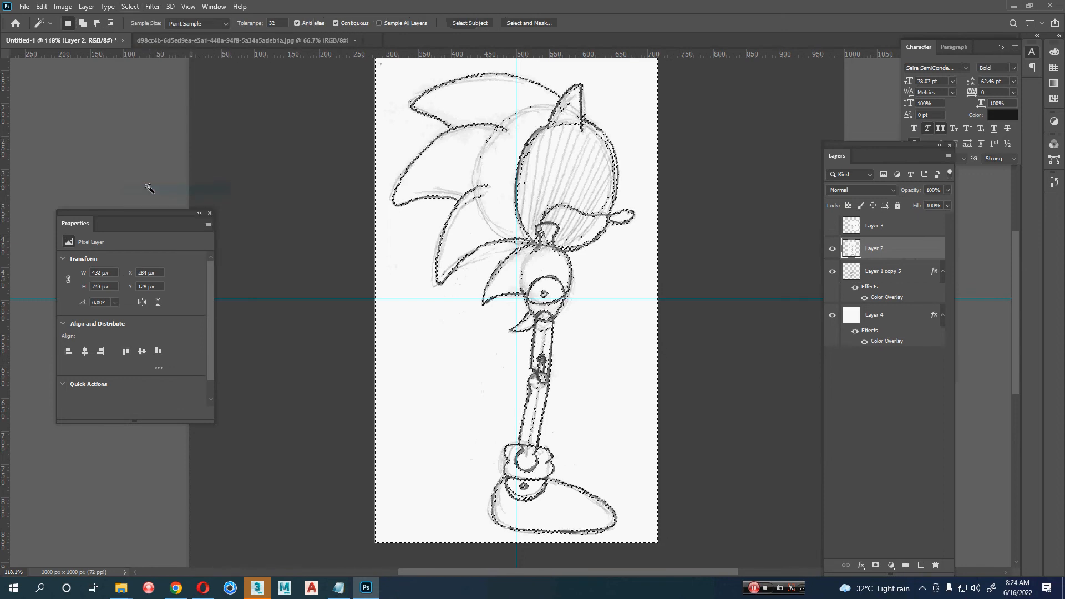
key(Delete)
key(ctrl+d)
key(v)
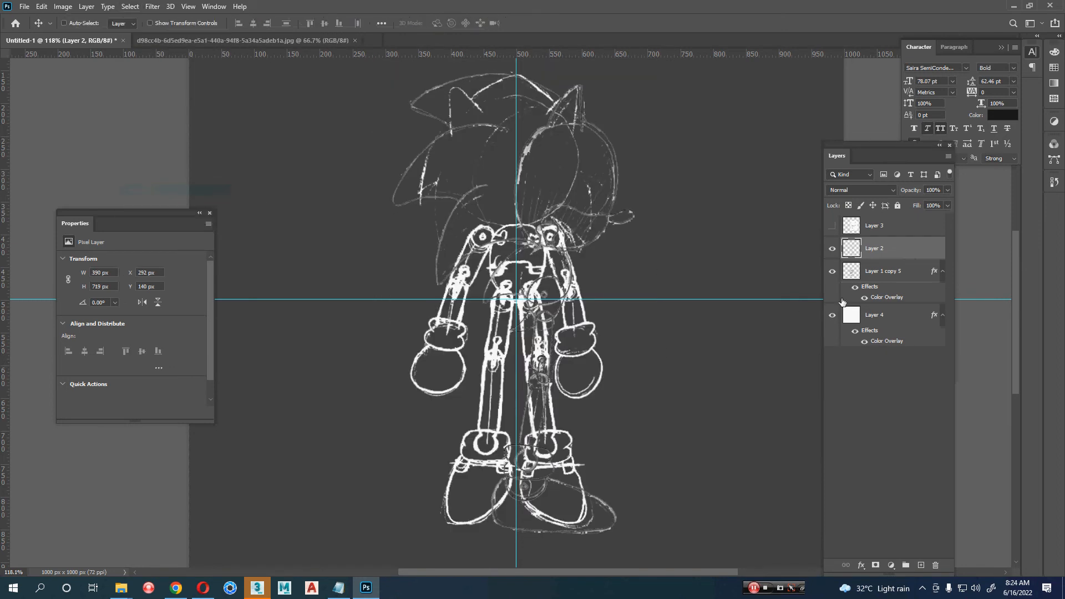
Step: Hide Layer 2 and add horizontal guides at the top of the front view's head circle and at its topmost point, about Y 156 px
click(831, 249)
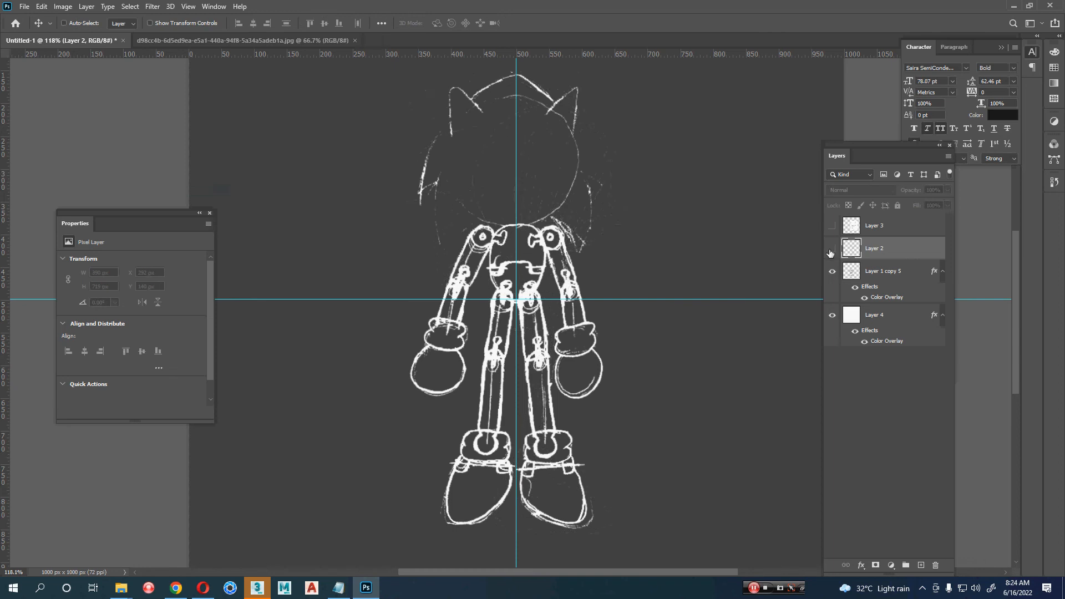
drag(569, 147, 572, 168)
drag(588, 55, 644, 115)
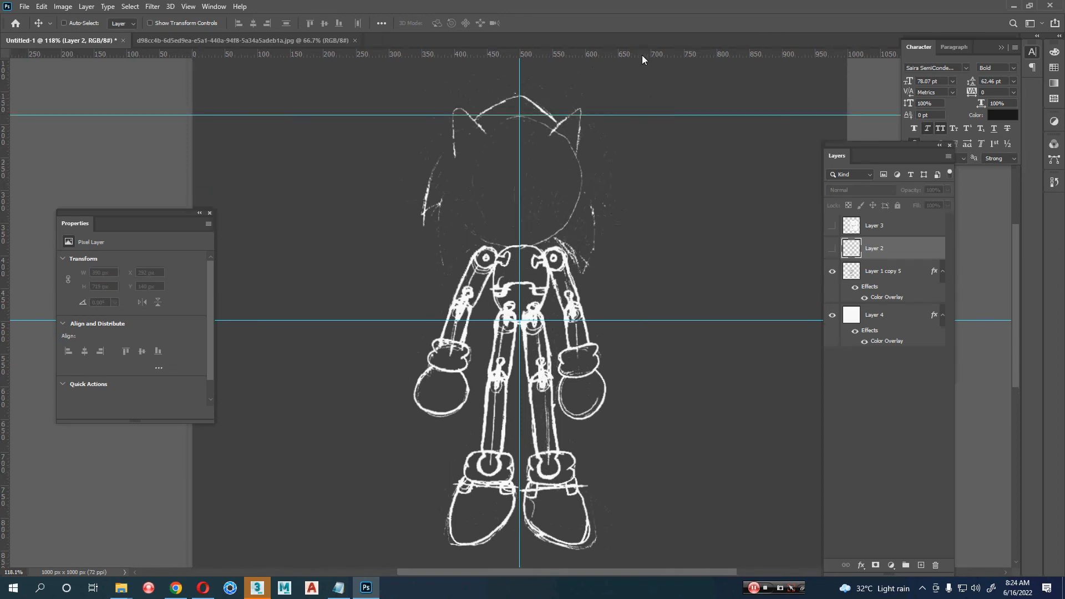
mouse_move(647, 54)
mouse_down()
mouse_move(672, 73)
mouse_move(670, 94)
mouse_up()
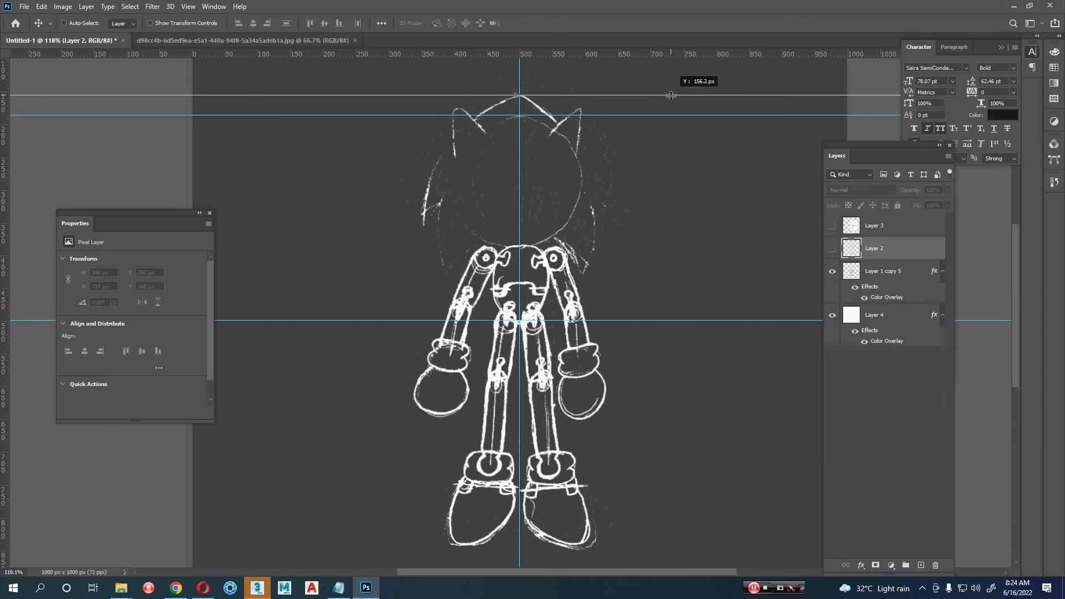
Step: Add horizontal guides at the front view's soles, the base of its ankle cuffs, and midway down the shoes
scroll(642, 286, down, 2)
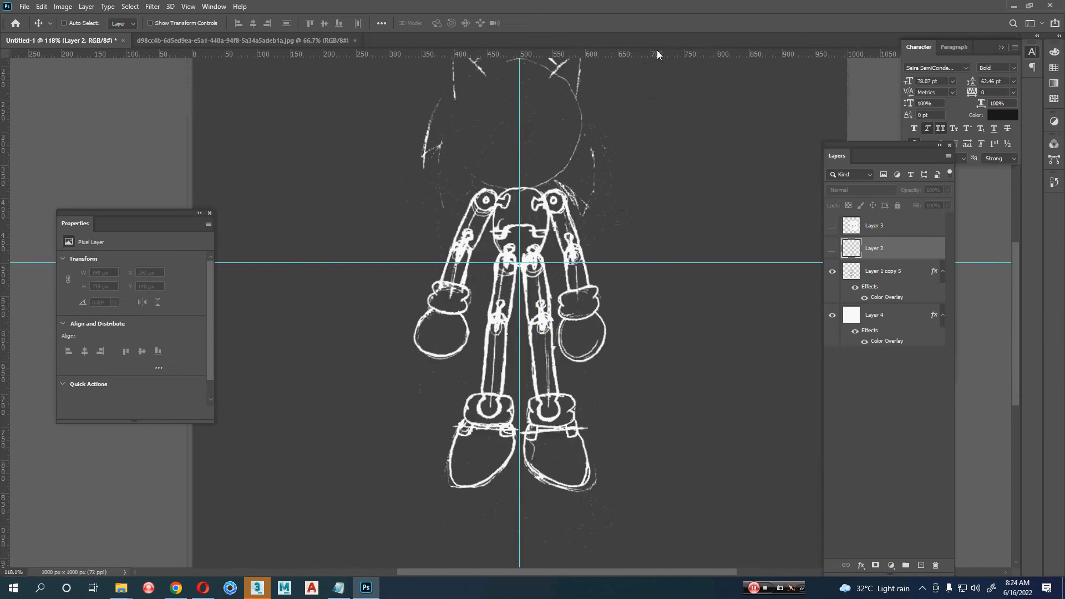
drag(657, 54, 750, 487)
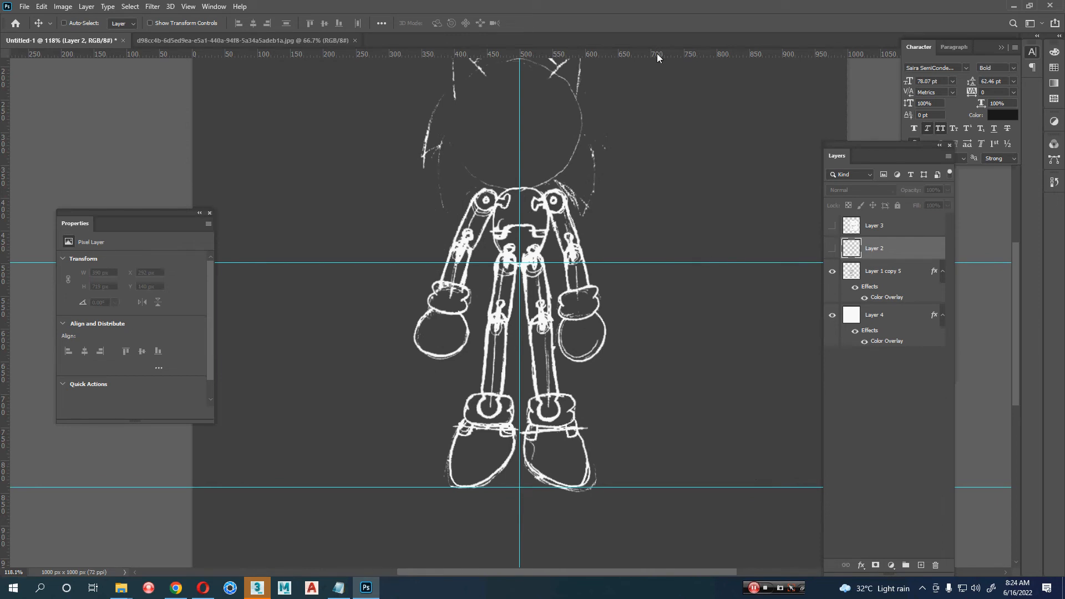
drag(657, 53, 737, 427)
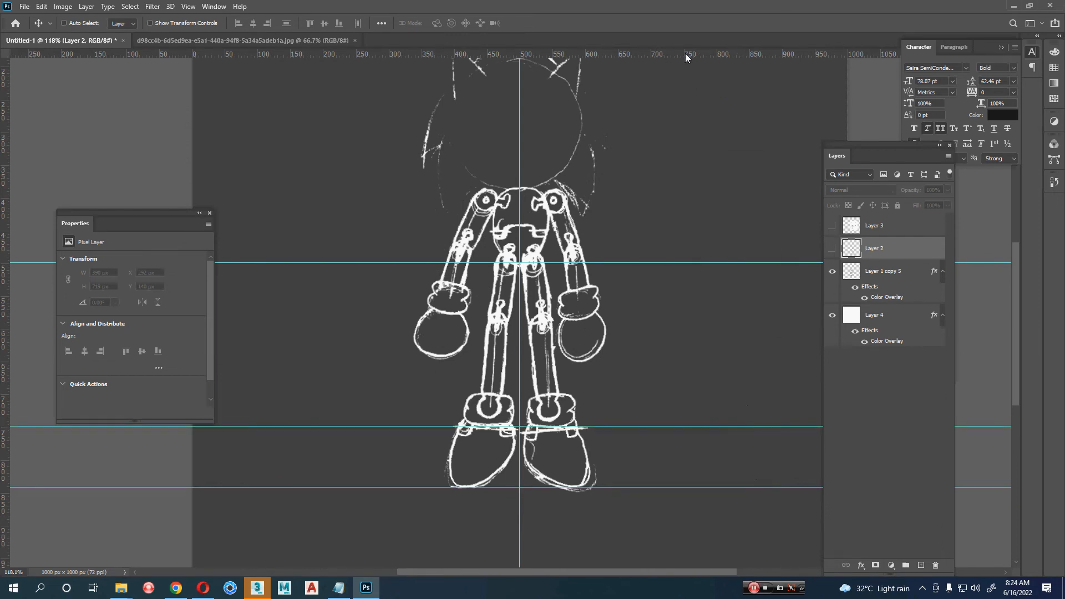
drag(685, 53, 694, 459)
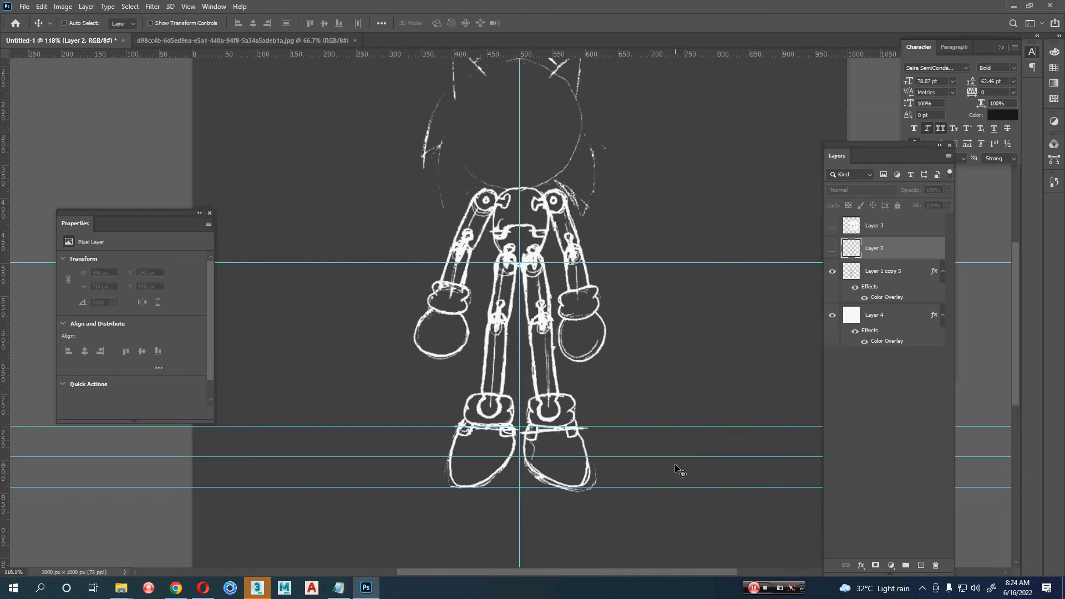
Step: Show Layer 2 with Layer 1 copy 5 hidden, and move the side view to X 217 px, Y 123 px
click(833, 251)
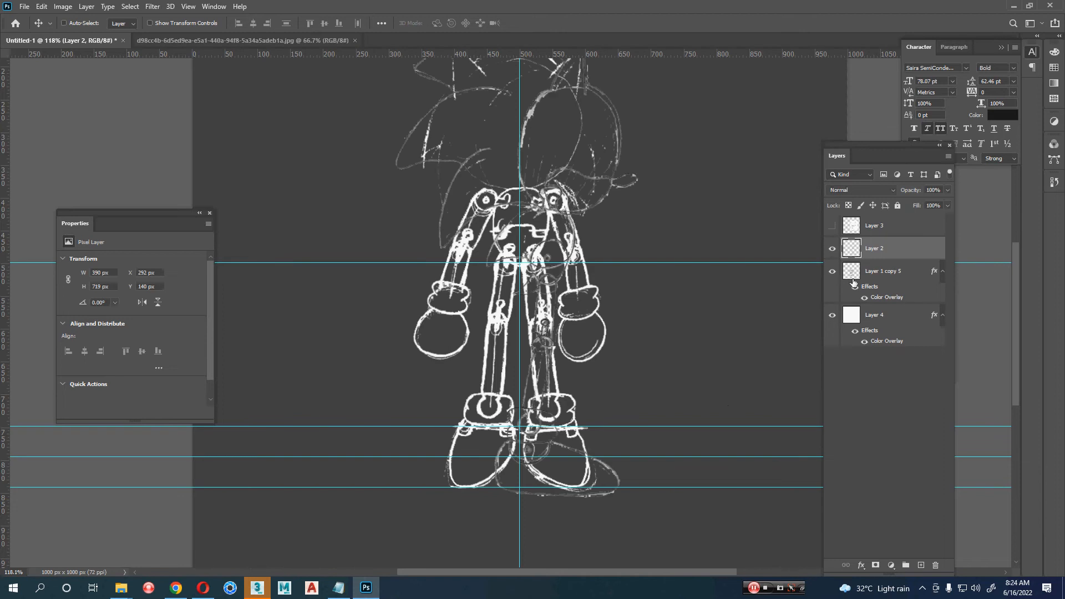
click(832, 271)
alt+scroll(585, 361, down, 2)
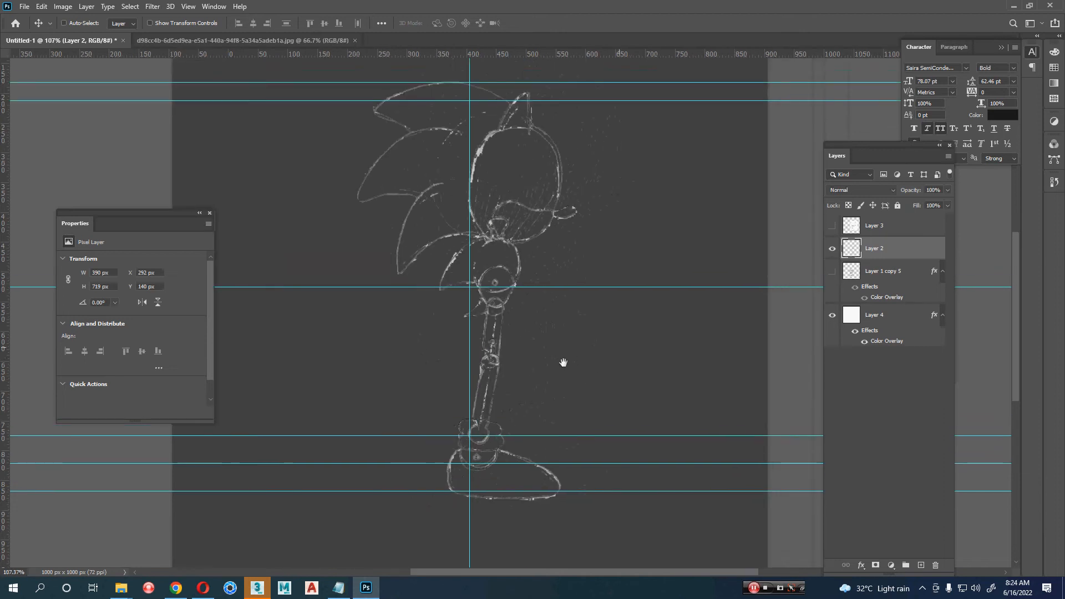
drag(579, 386, 535, 381)
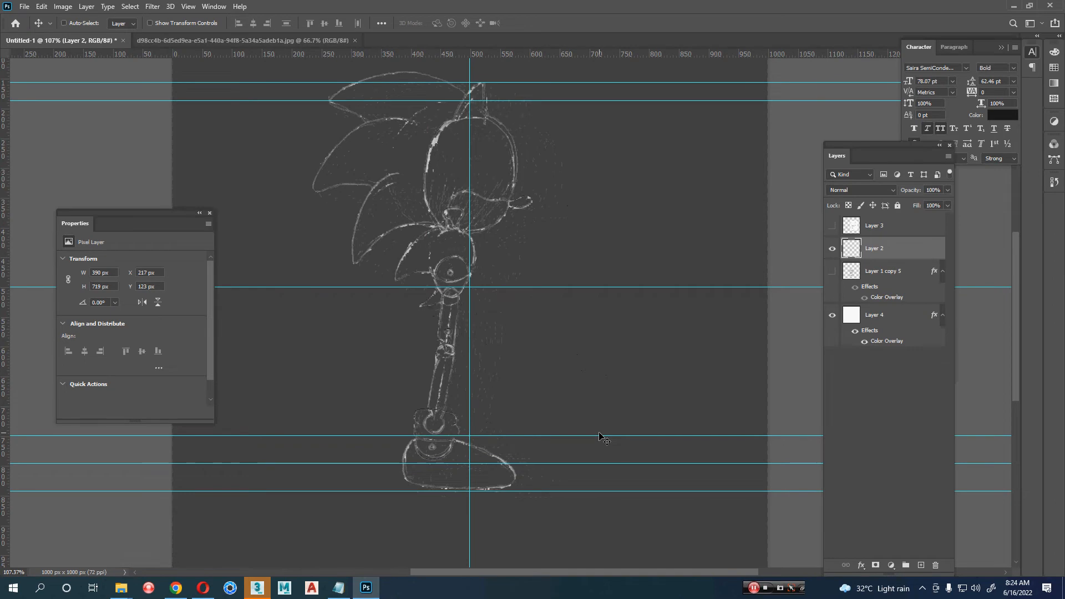
scroll(588, 391, up, 1)
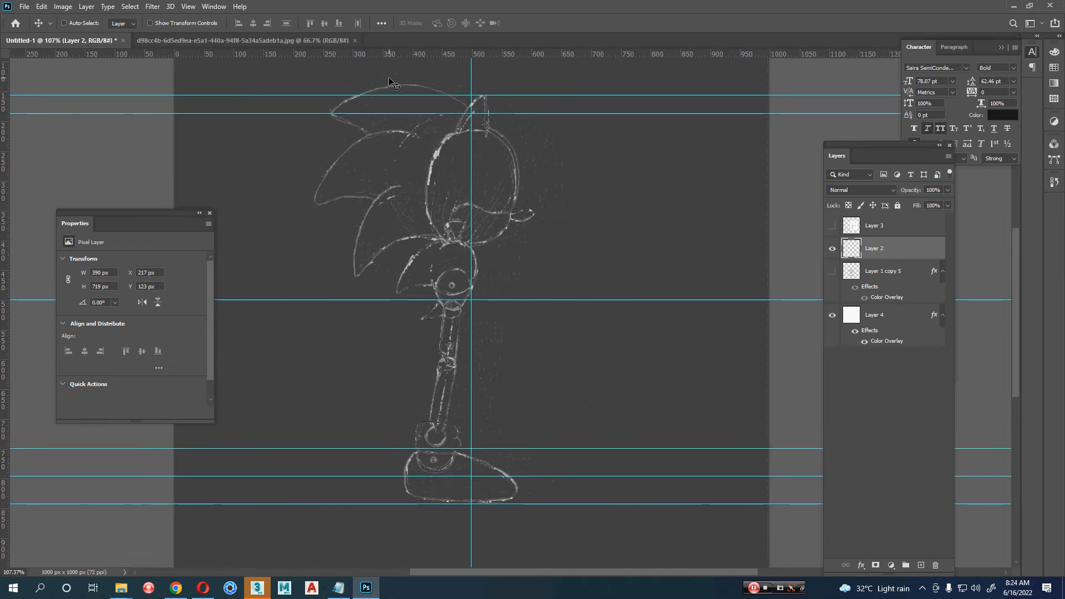
Step: Compare the side view's placement with the front view, and apply a white Color Overlay to Layer 2
click(832, 248)
click(833, 271)
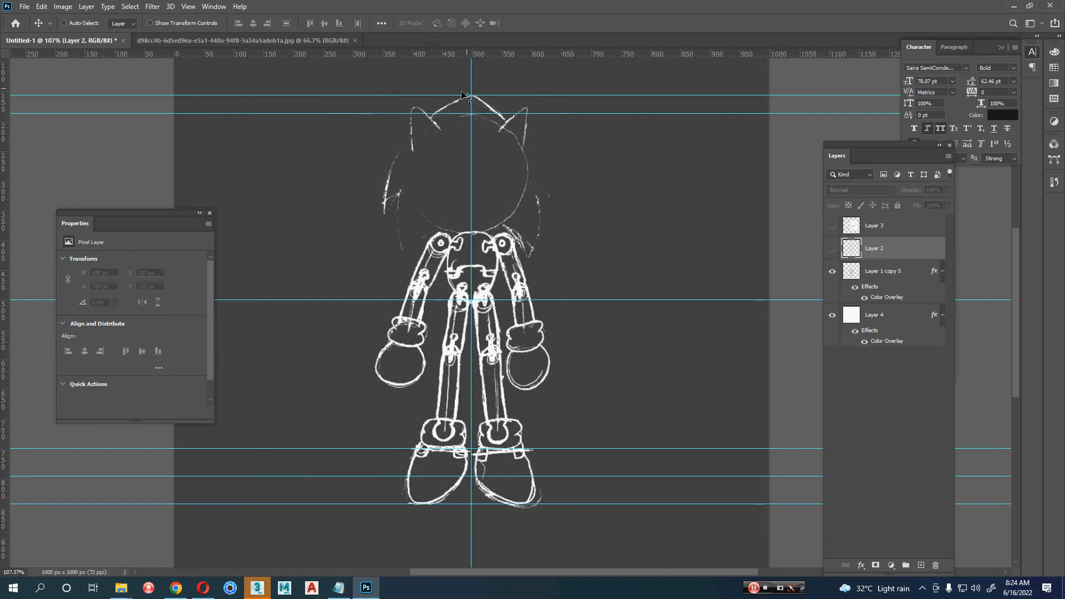
click(832, 249)
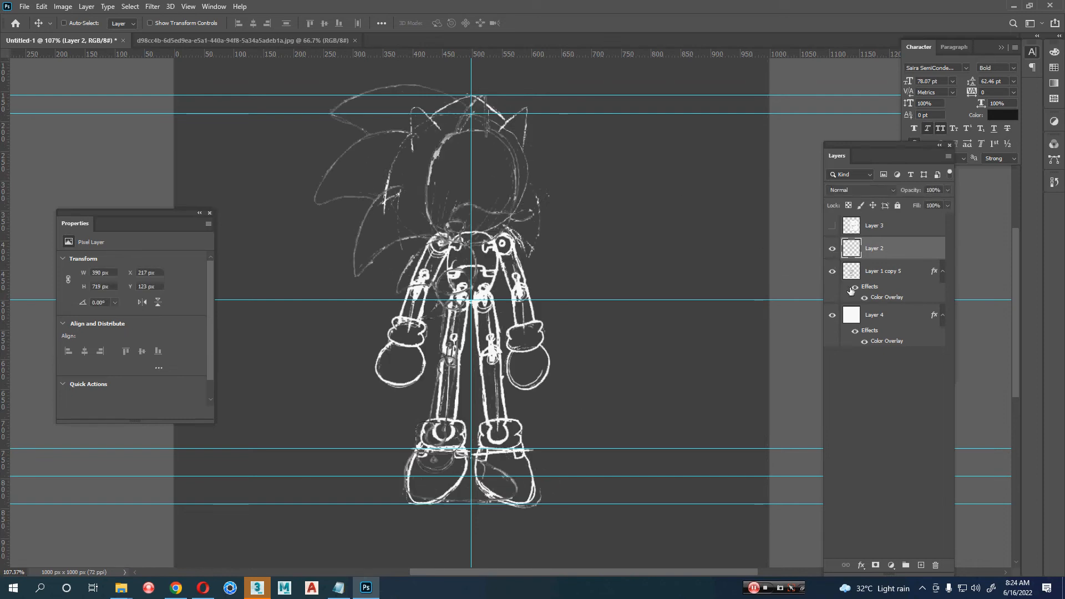
click(832, 271)
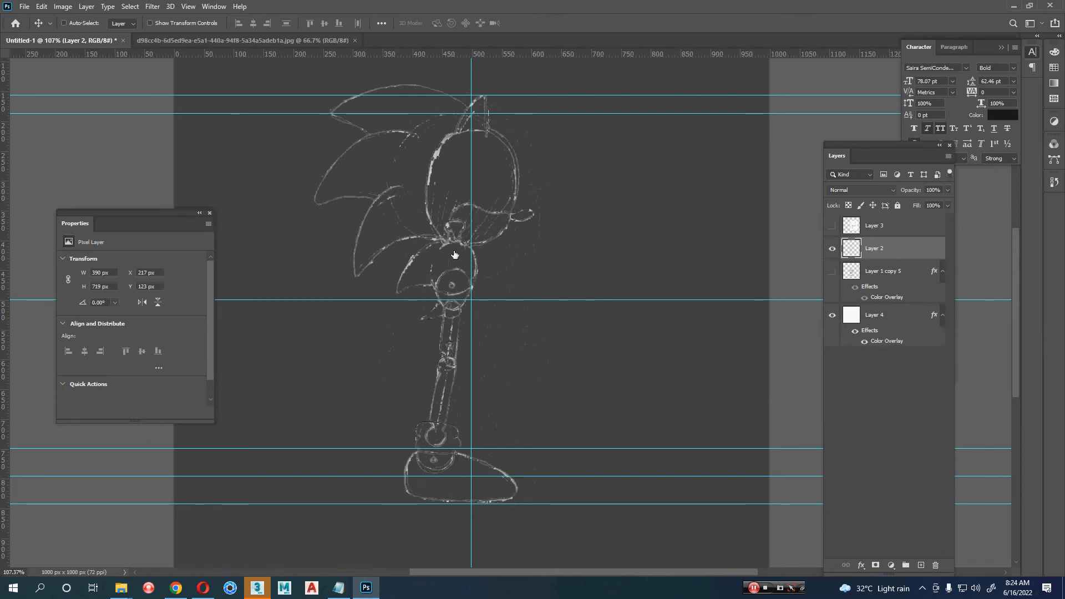
click(580, 305)
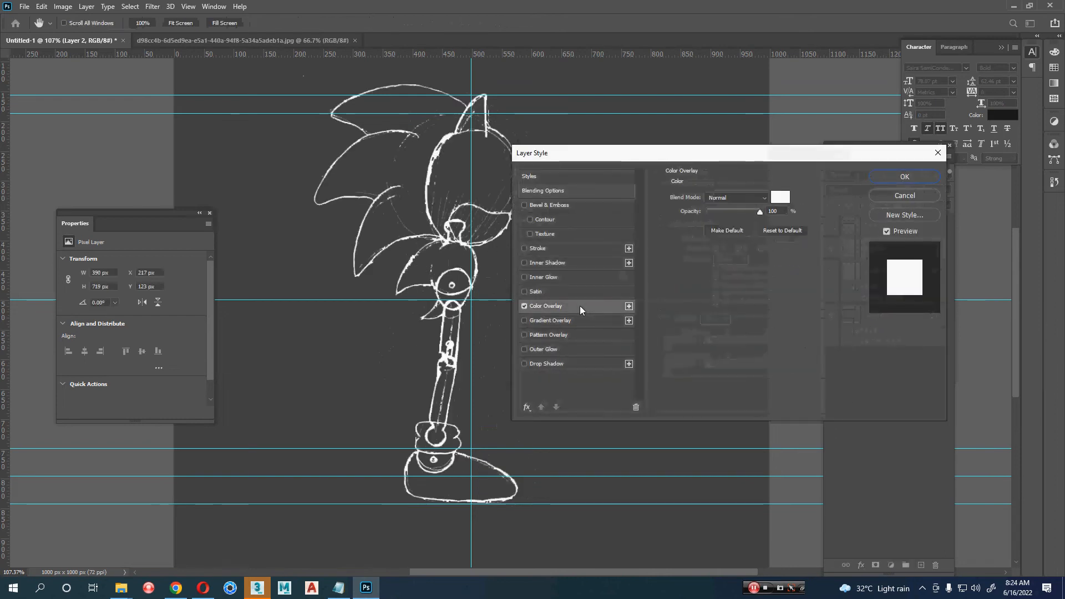
click(905, 177)
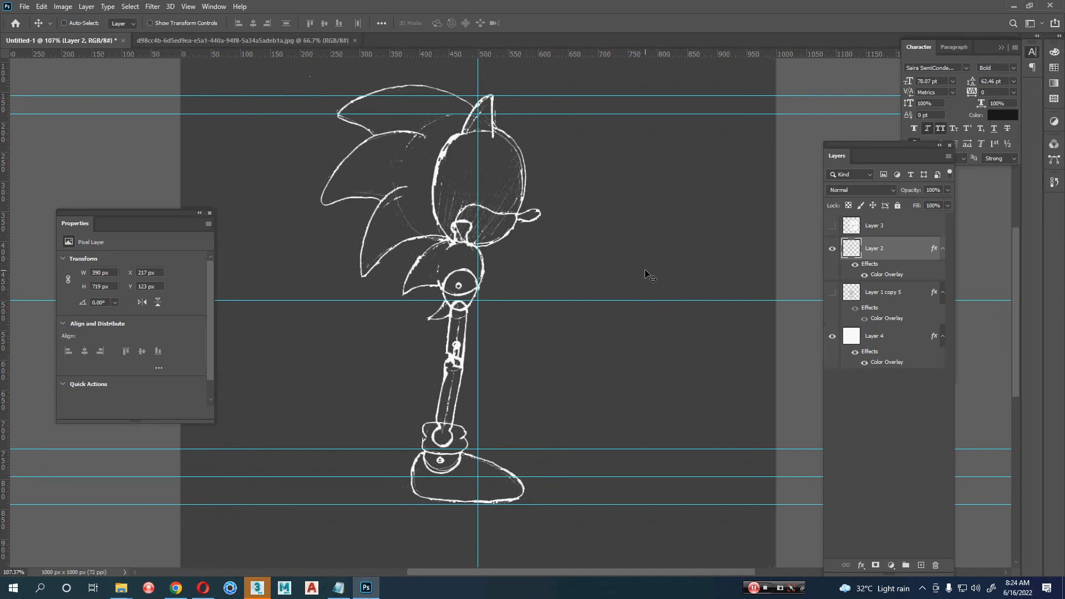
Step: Rotate the side view by -7.41° and position it on the guides with its bounds at X 196 px, Y 155 px
key(ctrl+t)
drag(650, 276, 638, 243)
drag(543, 311, 557, 323)
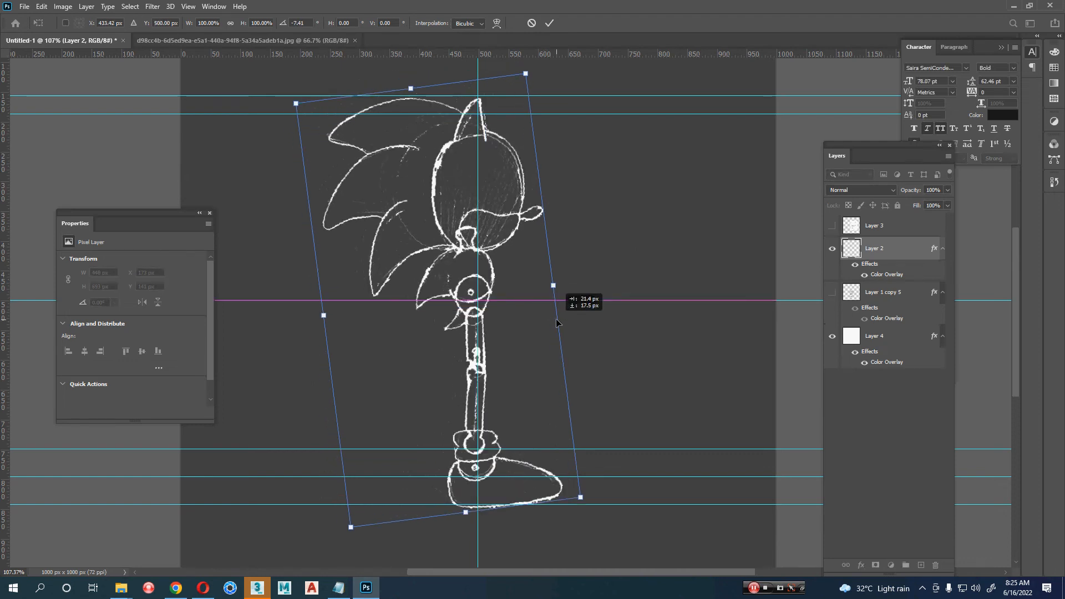
drag(557, 322, 557, 323)
key(Up)
key(Up)
key(Up)
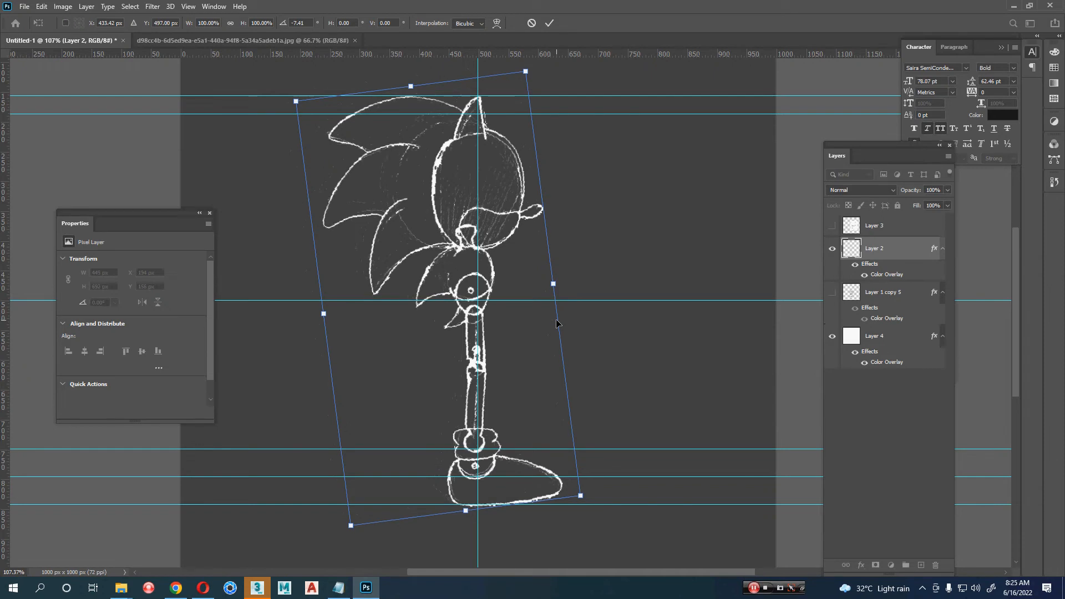
key(Return)
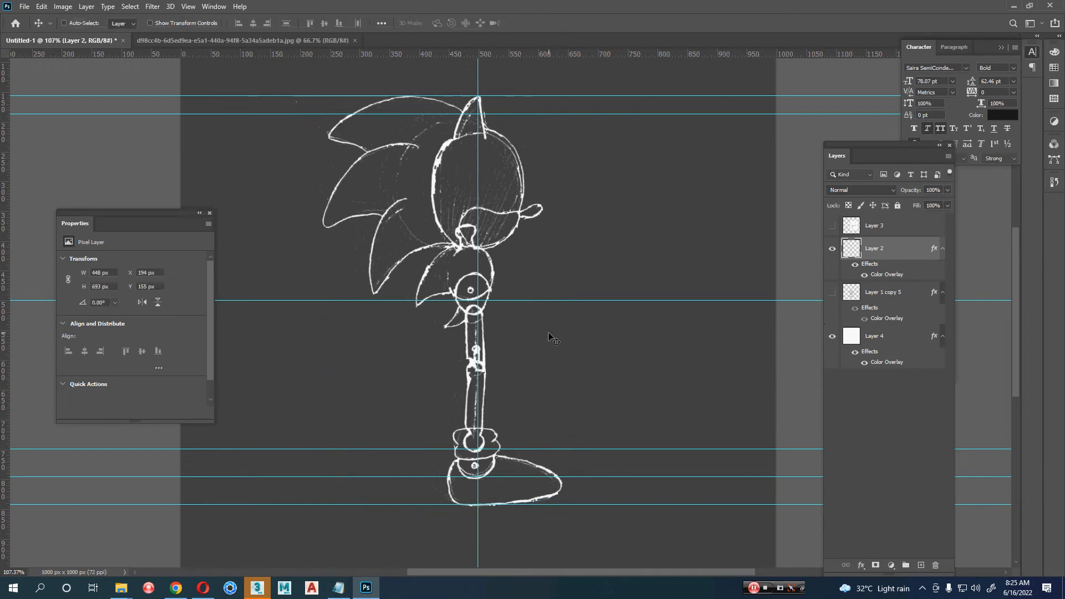
key(Right)
key(Right)
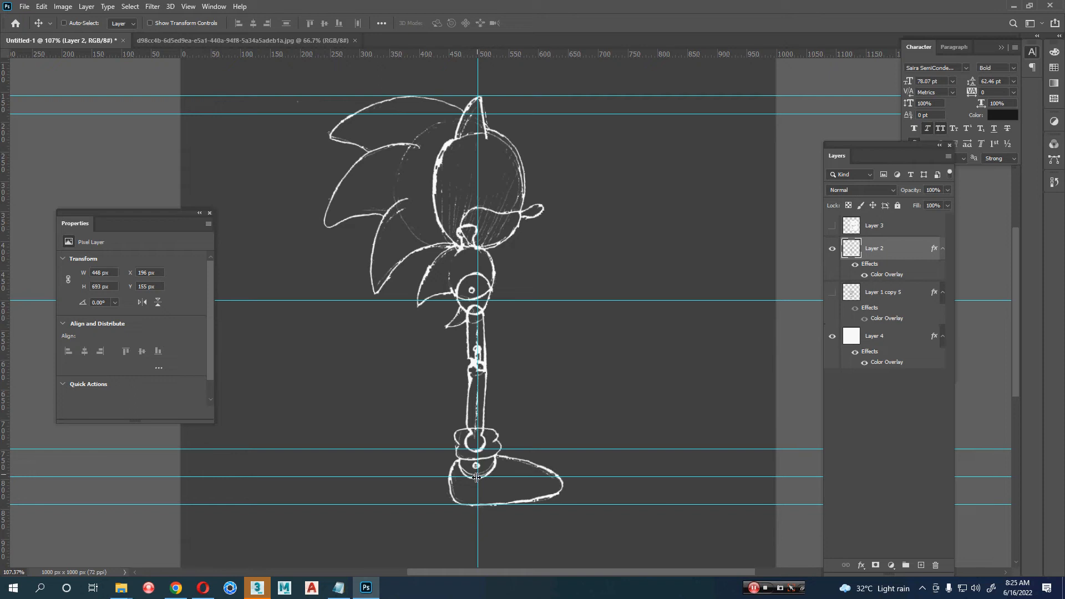
Step: Show Layer 3 in place of Layer 2 and move the bent-leg pose sketch to X 280 px, Y 192 px
click(832, 249)
click(833, 225)
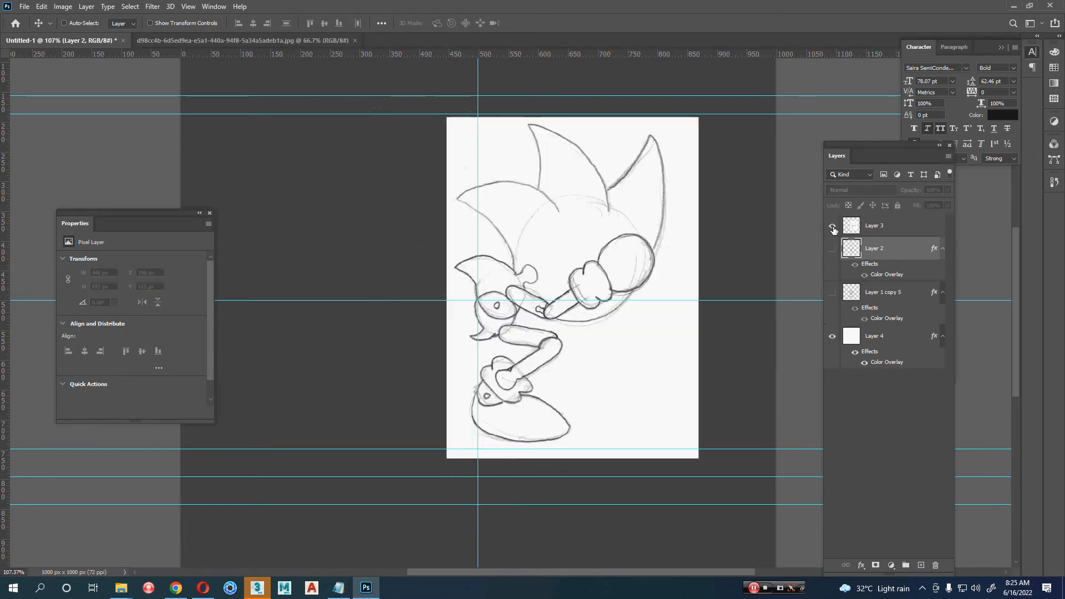
click(896, 227)
drag(635, 269, 542, 268)
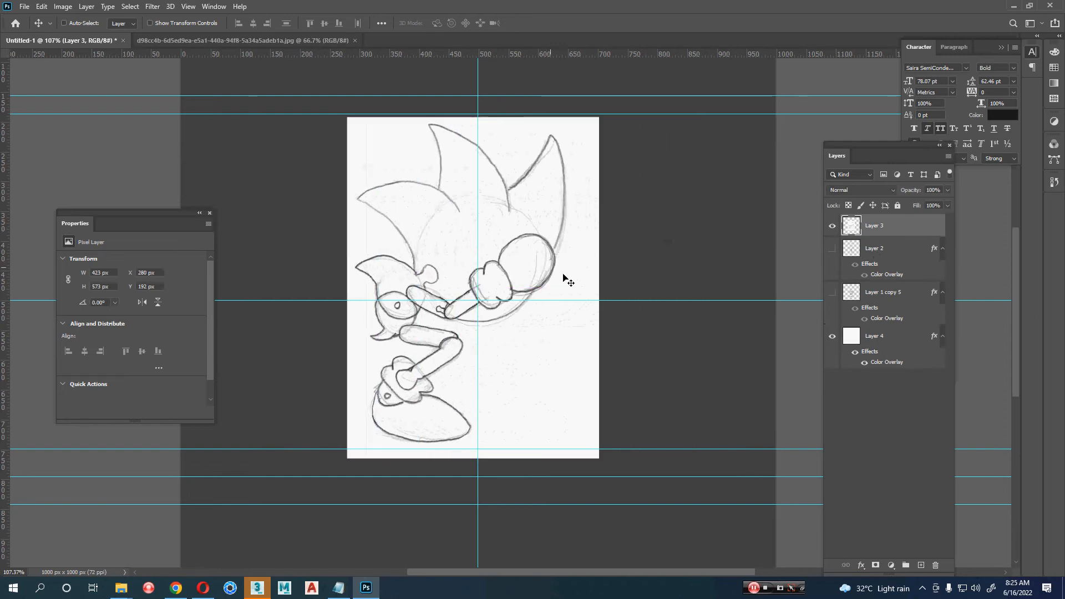
Step: Remove Layer 3's white paper using a Magic Wand selection extended to similar pixels, and deselect
key(w)
click(553, 410)
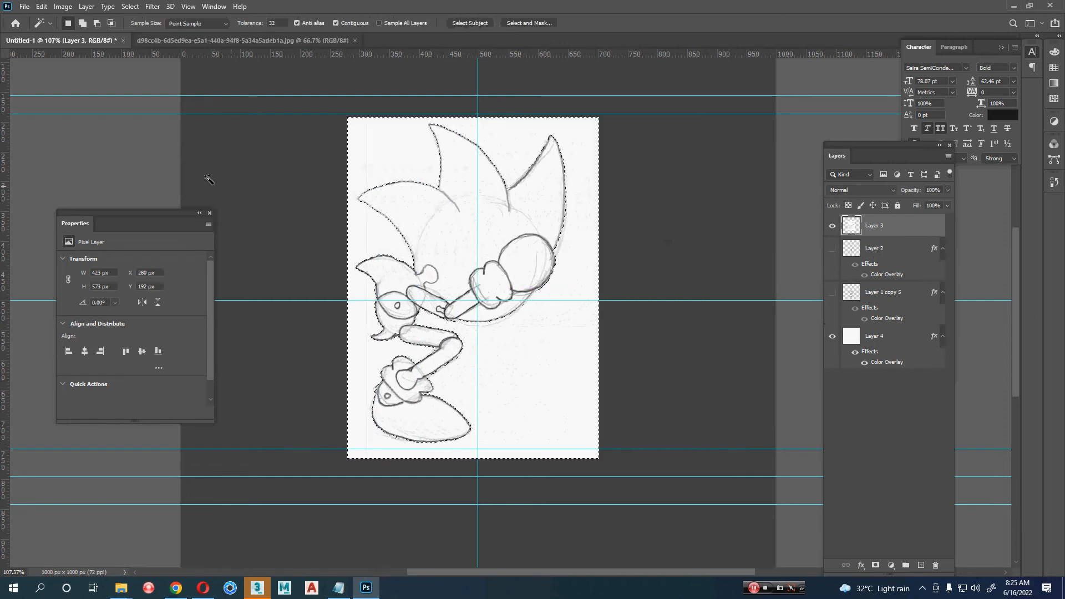
click(136, 7)
click(139, 190)
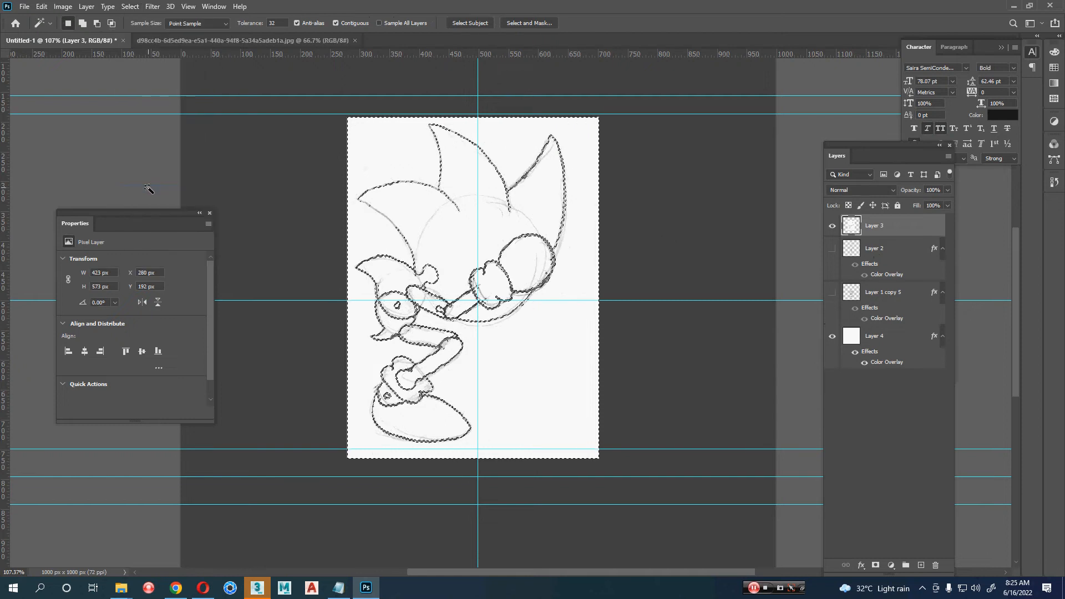
key(Delete)
key(ctrl+d)
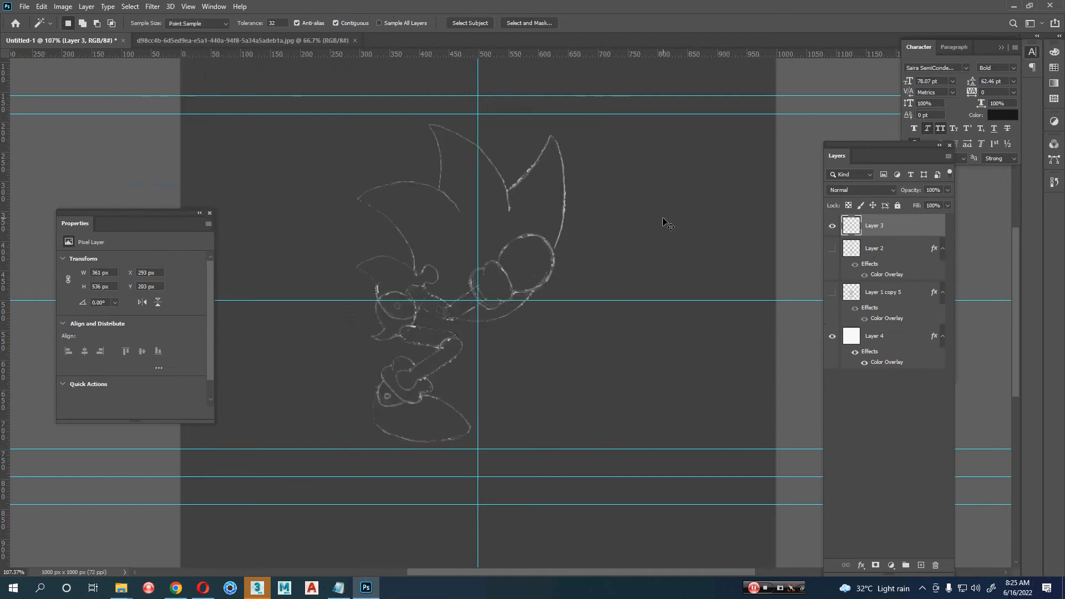
Step: Duplicate Layer 3 five times, merge the copies with the original, and copy Layer 2's white Color Overlay onto the result
key(ctrl+j)
key(ctrl+j)
key(ctrl+j)
key(ctrl+j)
key(ctrl+j)
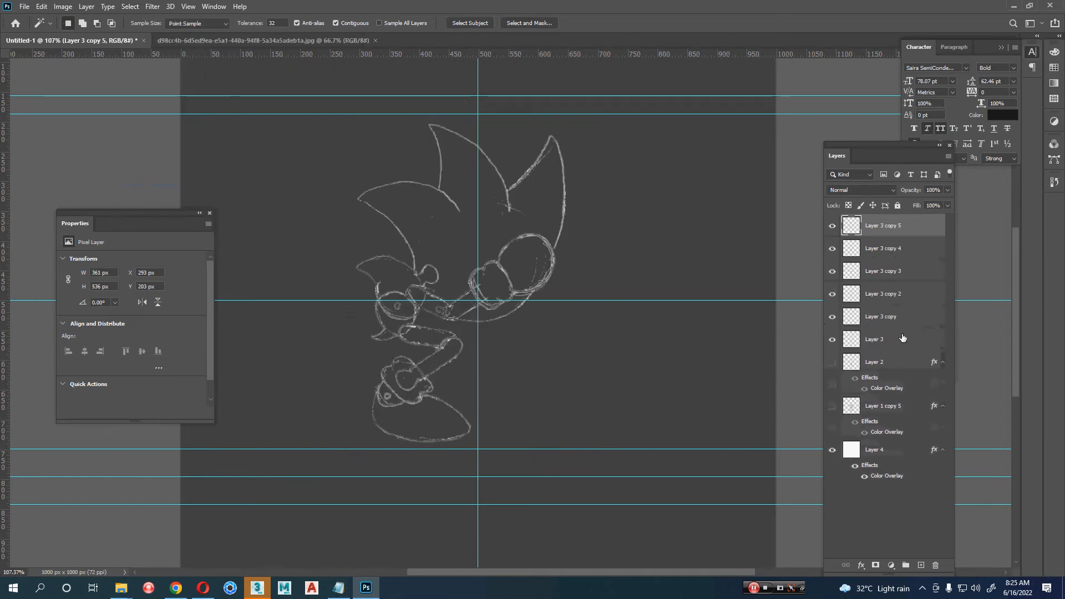
shift+click(903, 338)
key(ctrl+e)
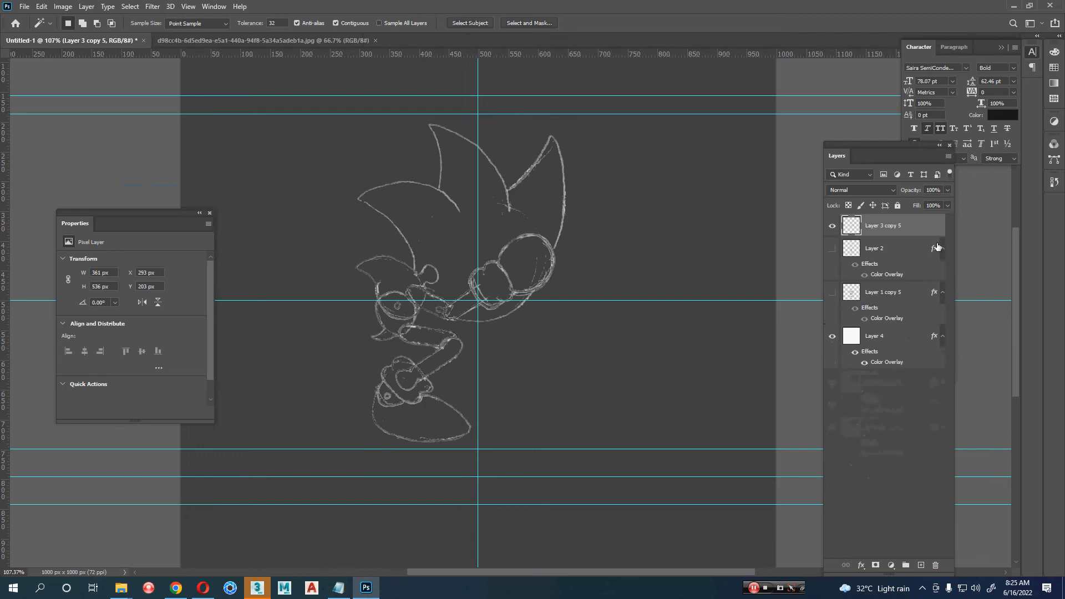
alt+drag(938, 247, 935, 229)
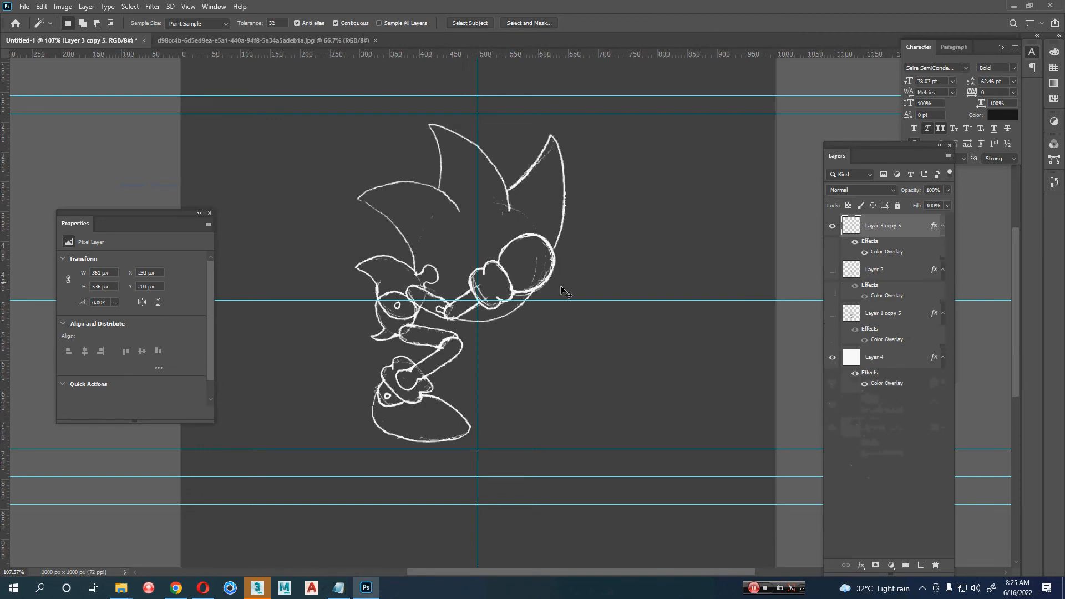
Step: Move the bent-leg pose line art to X 333 px, Y 203 px, and compare it with the side view
key(v)
mouse_move(519, 283)
mouse_down()
mouse_move(549, 252)
mouse_move(563, 254)
mouse_up()
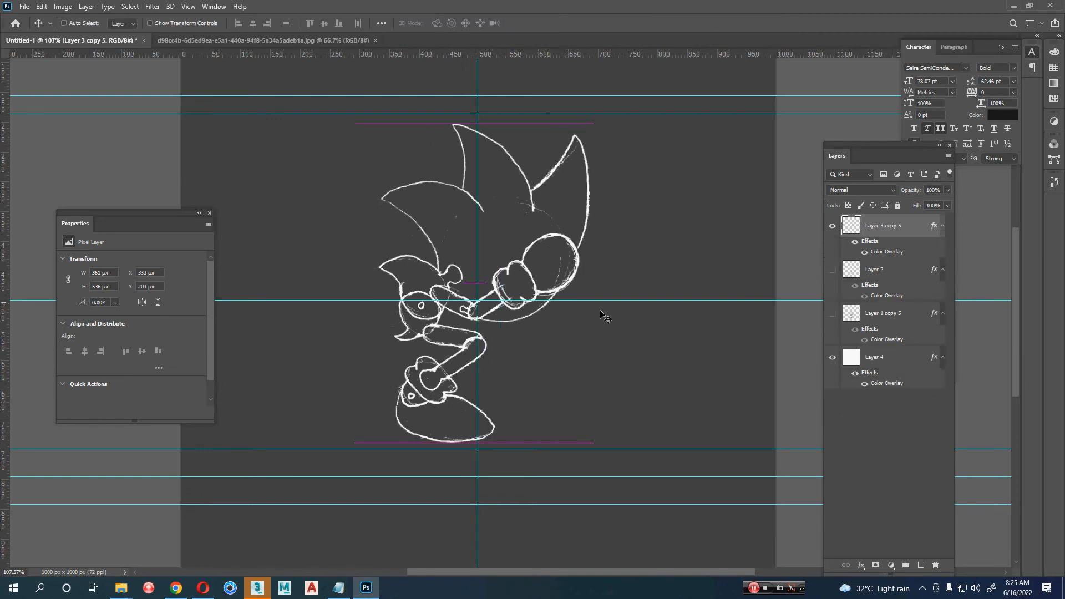
alt+scroll(616, 294, down, 2)
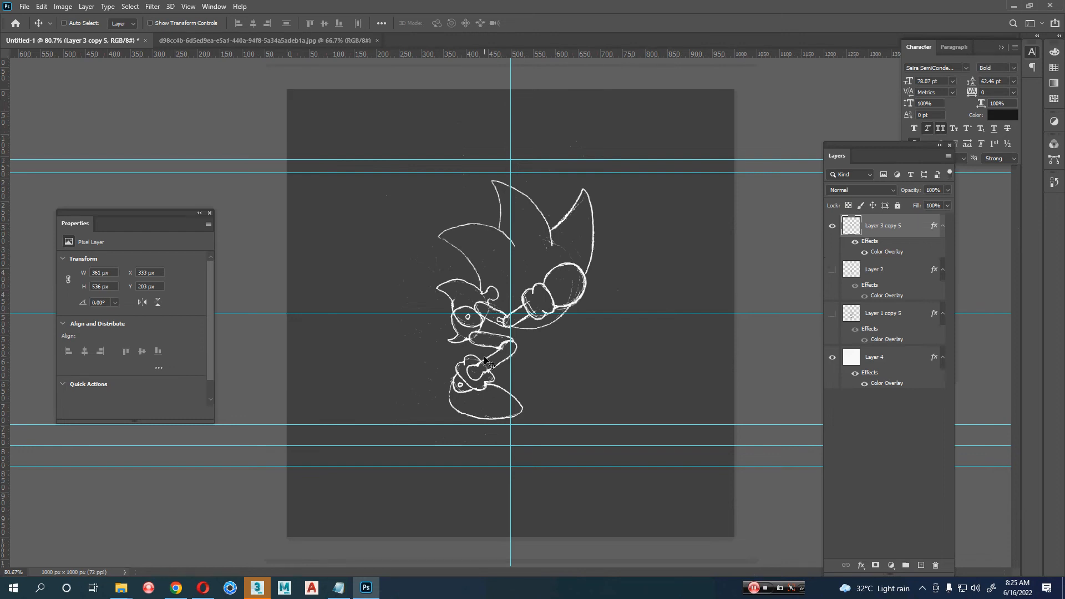
click(833, 226)
click(832, 269)
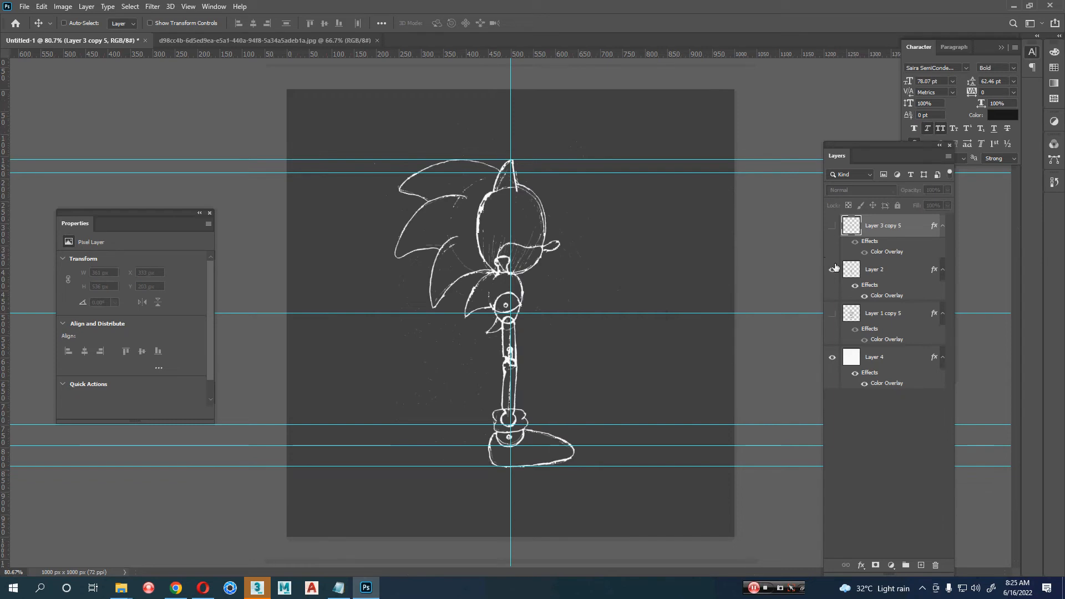
click(834, 228)
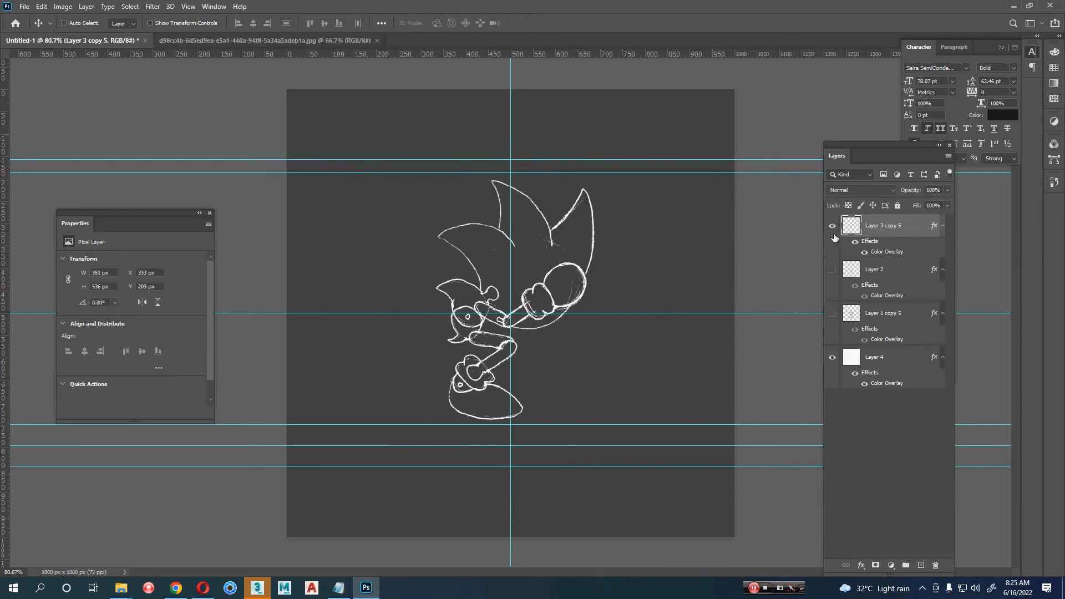
Step: Delete the bent-leg pose layer, and make Layer 2 and Layer 1 copy 5 visible
key(Delete)
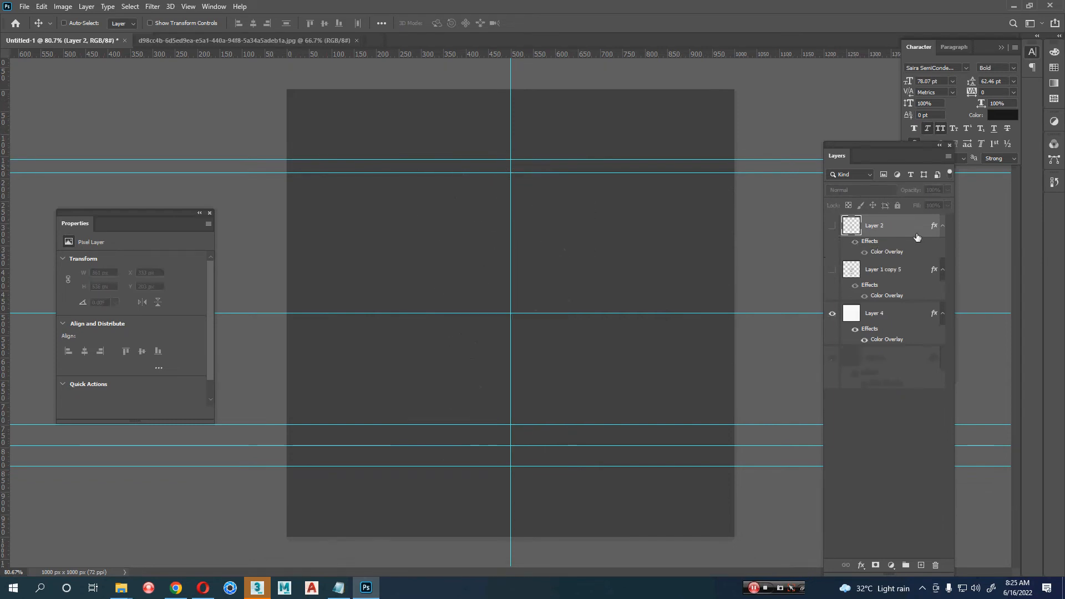
click(832, 226)
click(832, 271)
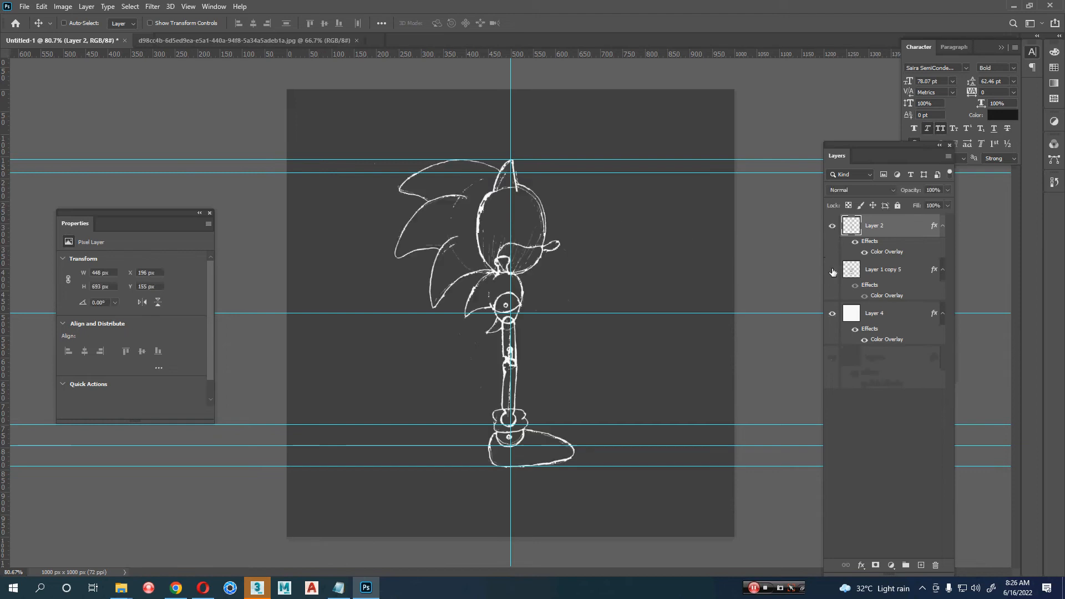
Step: Duplicate the Layer 4 background beneath Layer 2, then merge Layer 1 copy 5 and Layer 2 each with its own background
alt+drag(894, 312, 888, 272)
click(895, 314)
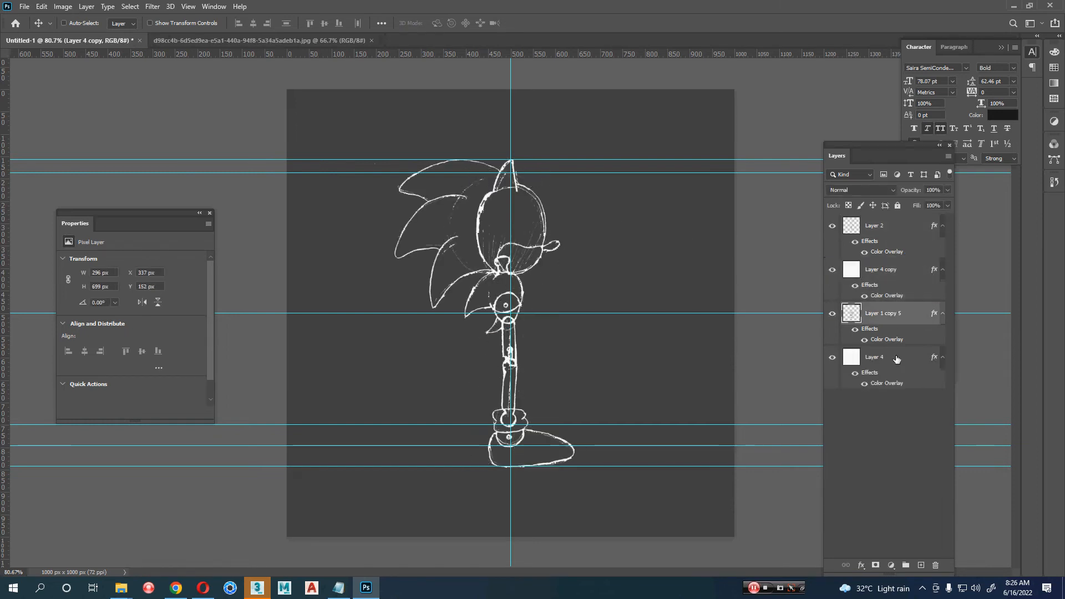
key(ctrl+e)
click(894, 272)
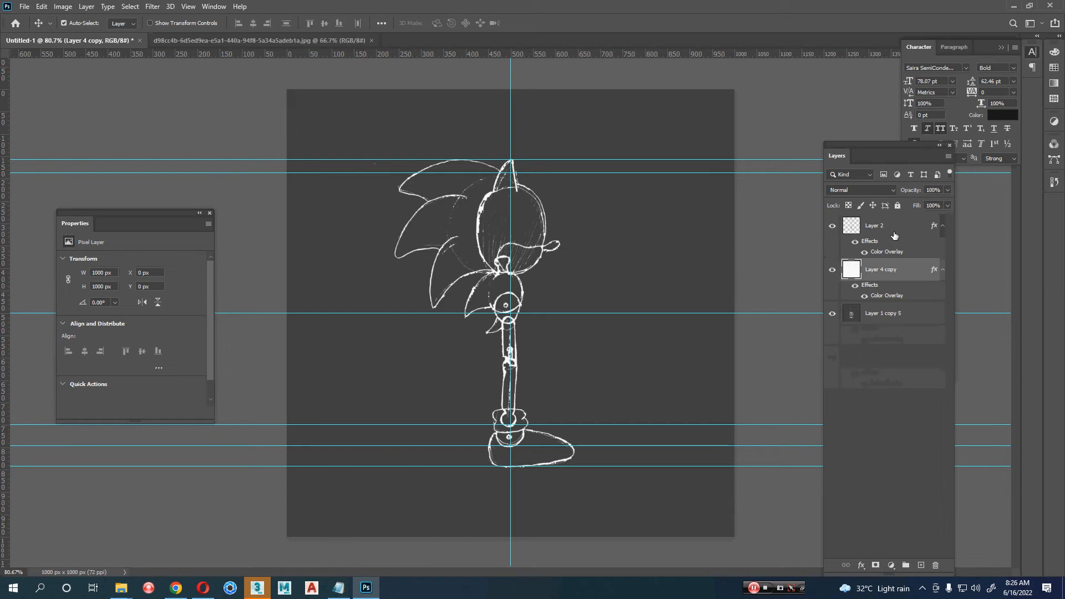
shift+click(895, 236)
key(ctrl+e)
click(832, 226)
click(832, 226)
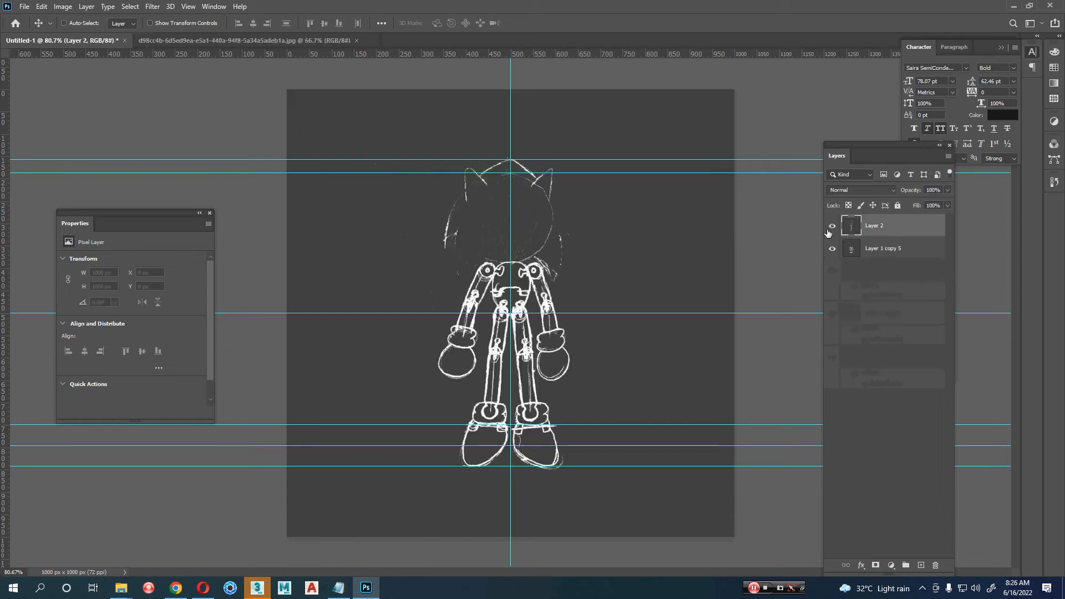
Step: Start exporting the document's layers to separate files and open the destination folder selection
click(25, 6)
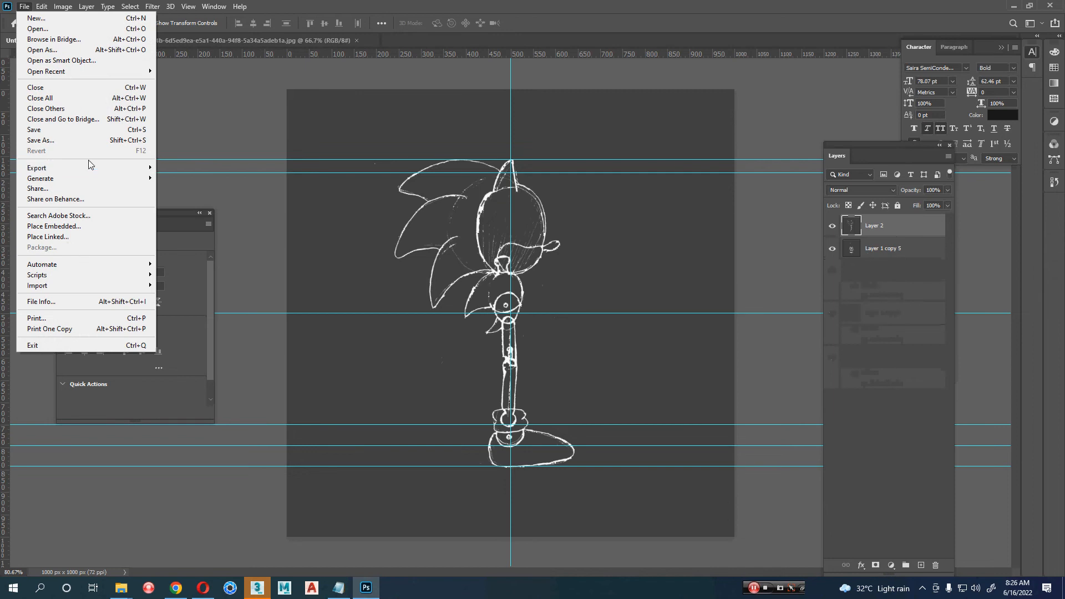
mouse_move(90, 168)
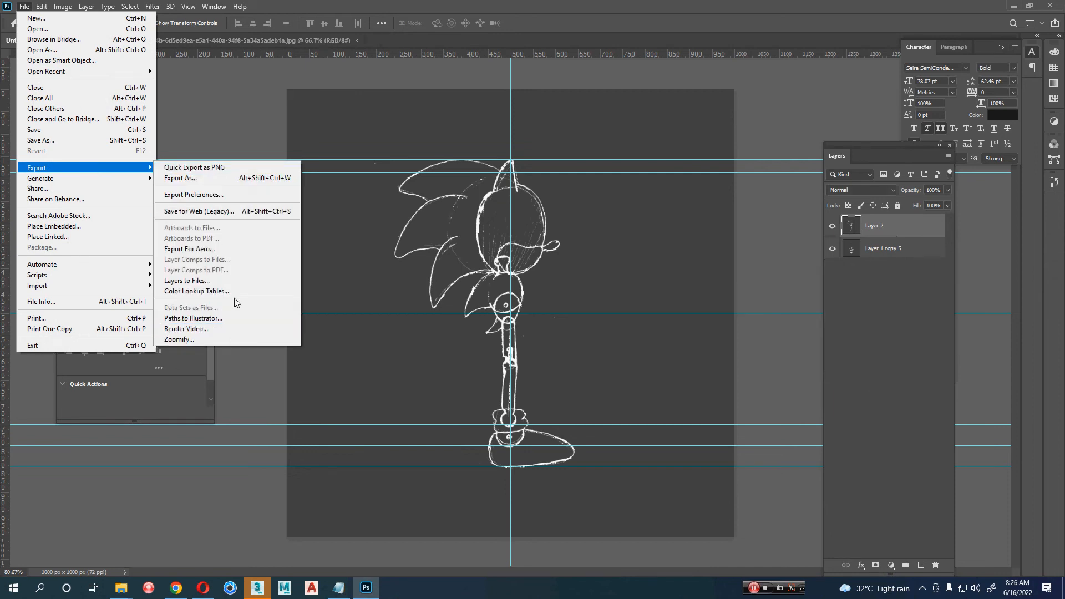
click(242, 280)
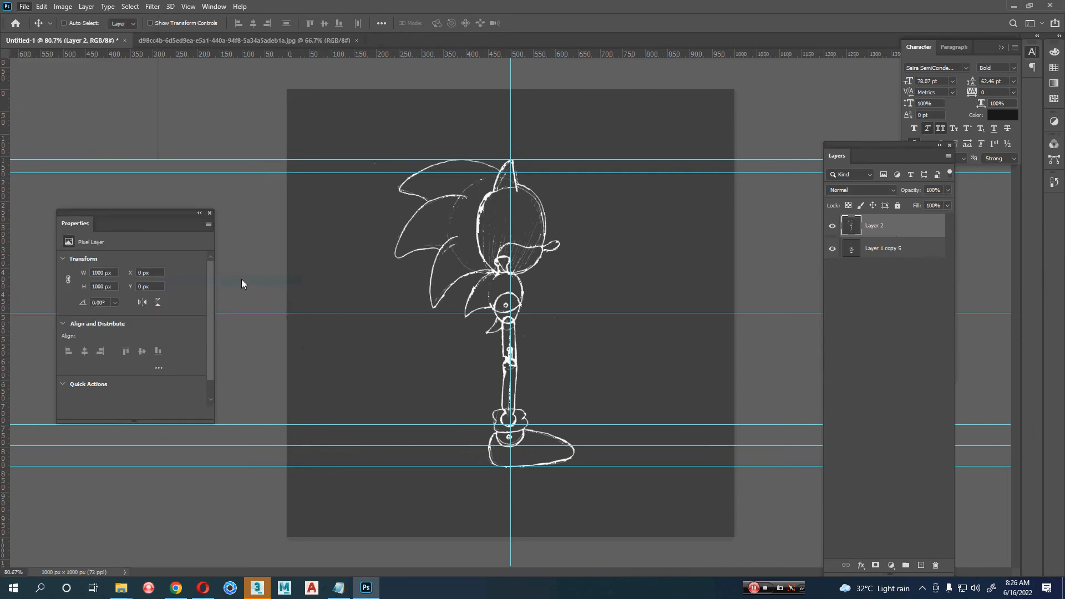
click(530, 189)
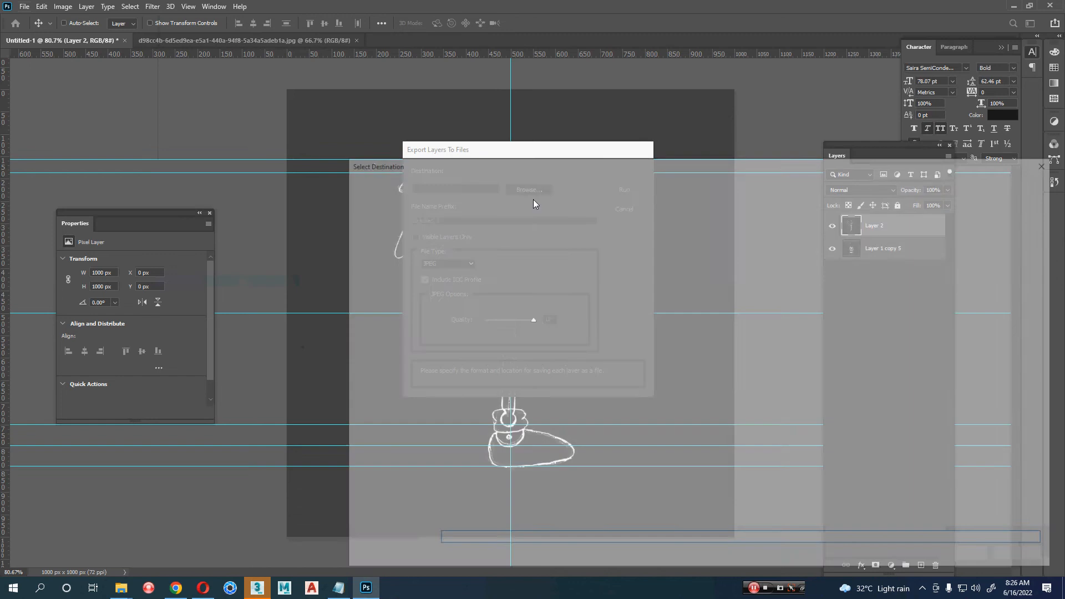
drag(575, 164, 318, 72)
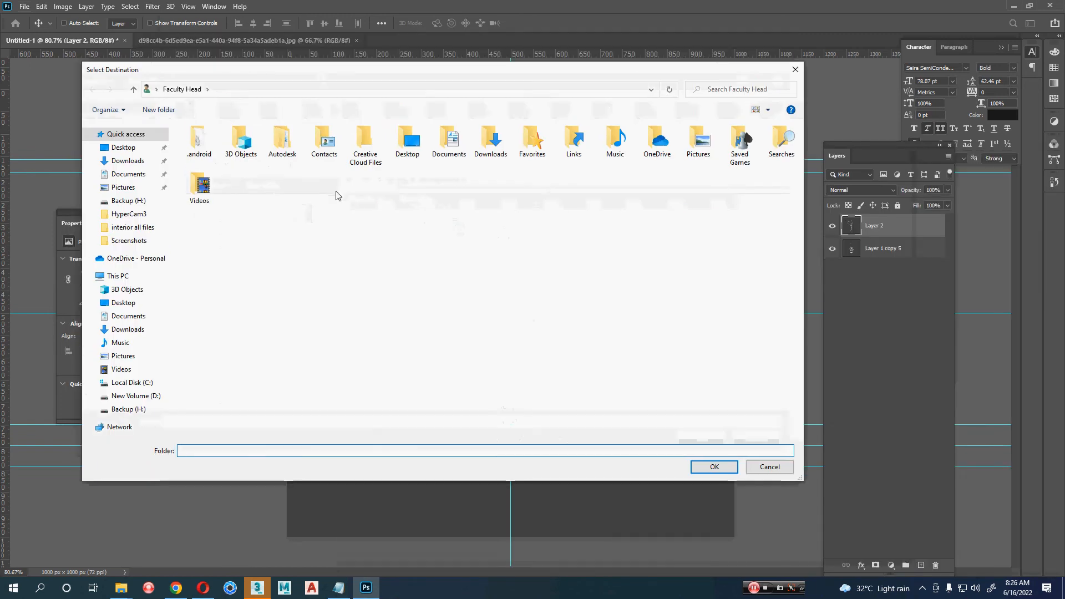
Step: Open the folder D:\Classes\7 - 9 TTS in File Explorer
key(super+e)
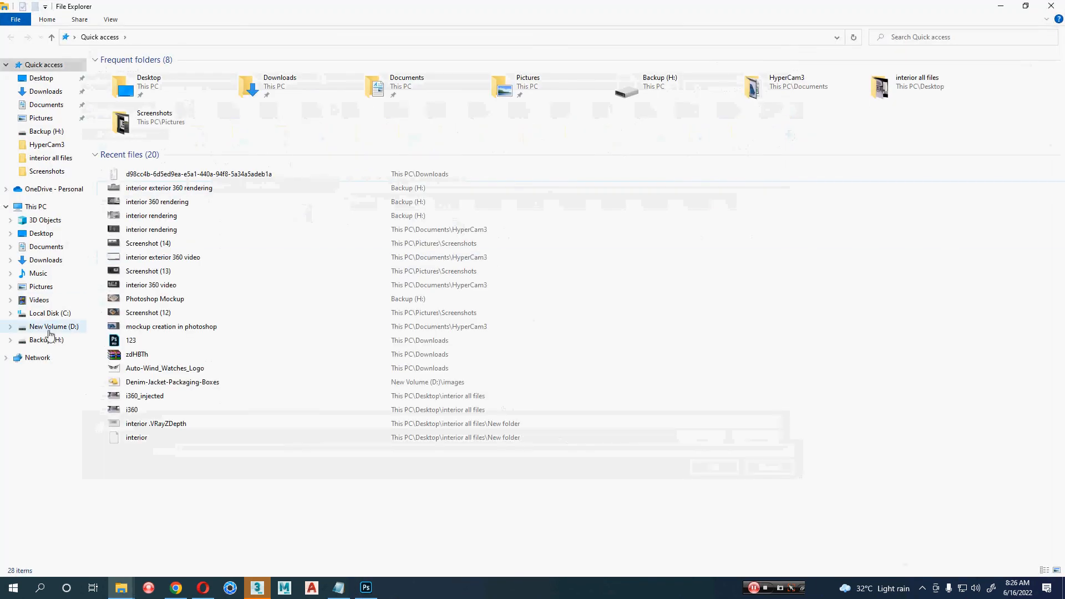
click(60, 331)
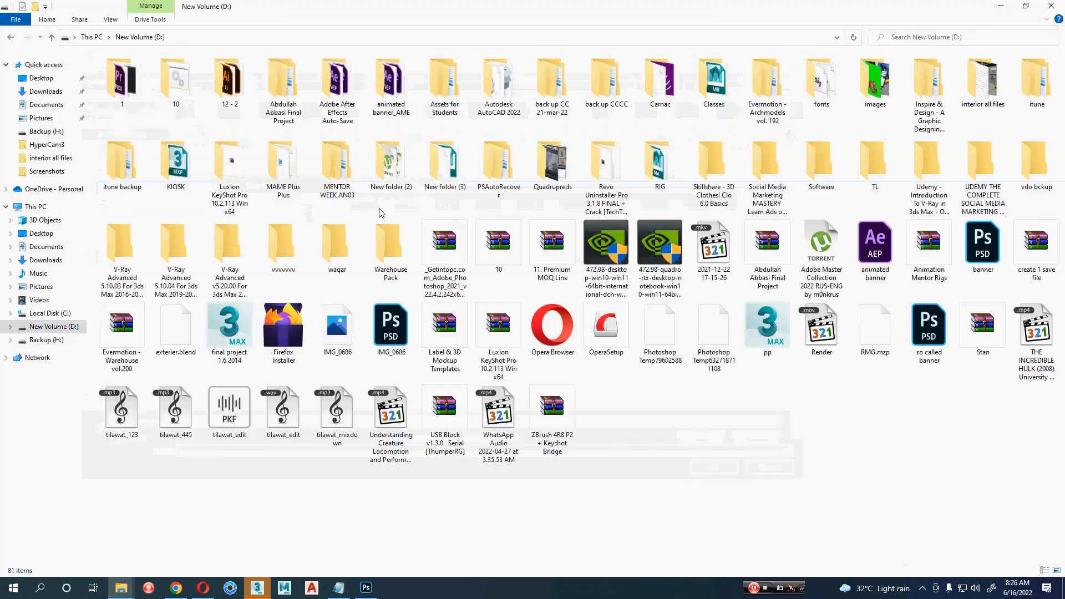
click(720, 100)
double_click(722, 100)
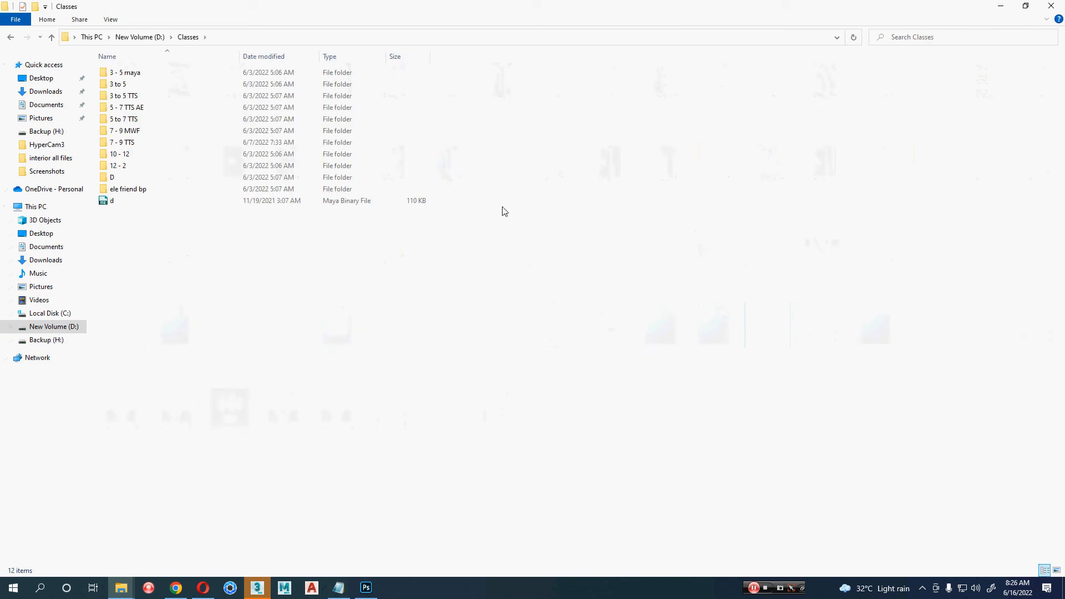
double_click(232, 144)
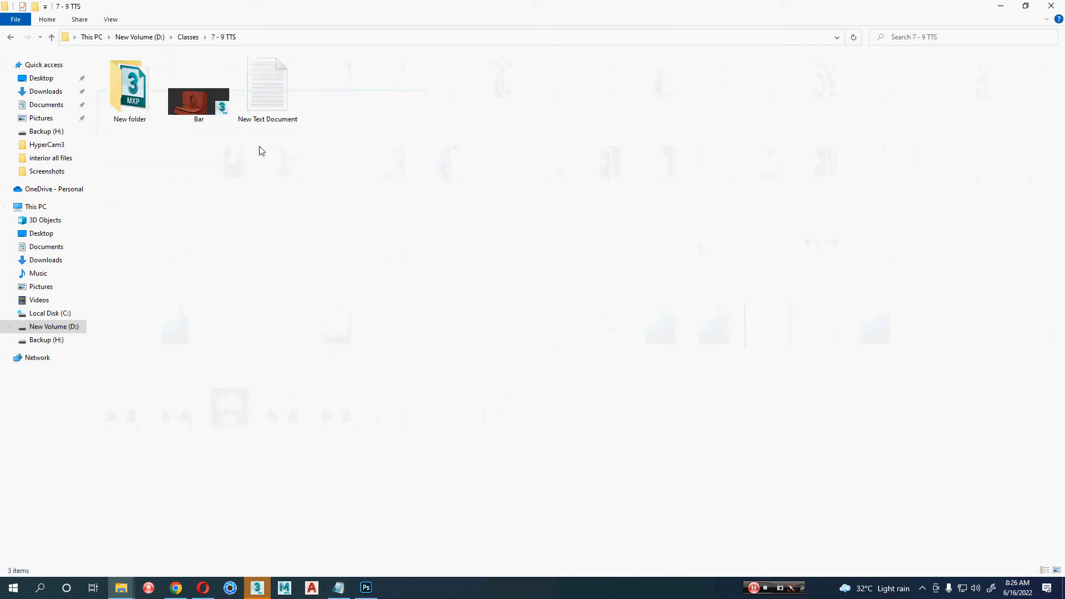
Step: Create a folder named Sonic inside 7 - 9 TTS and open it
right_click(216, 190)
mouse_move(314, 305)
click(400, 307)
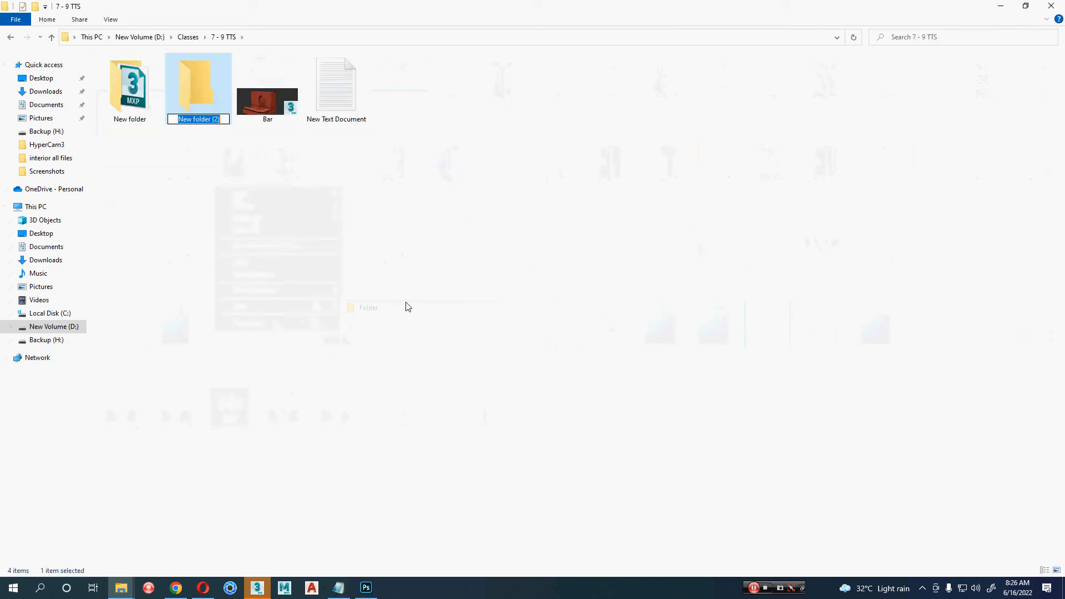
text(Sonic)
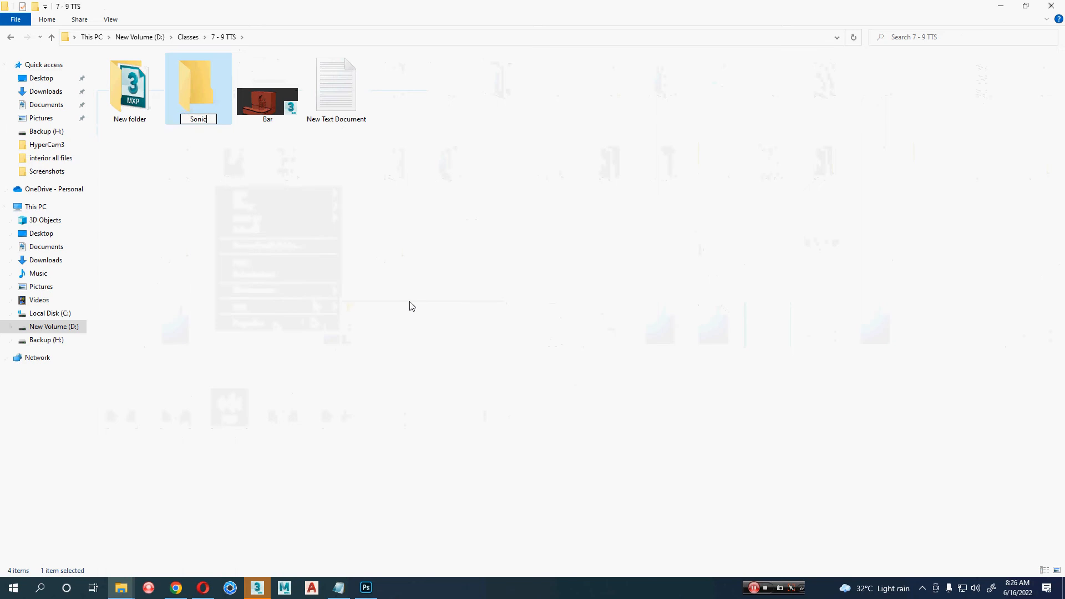
key(Return)
key(Return)
Step: Copy the Sonic folder's path, set it as the layer export destination in Photoshop, and export all layers as JPEG at quality 12
key(alt+d)
key(ctrl+c)
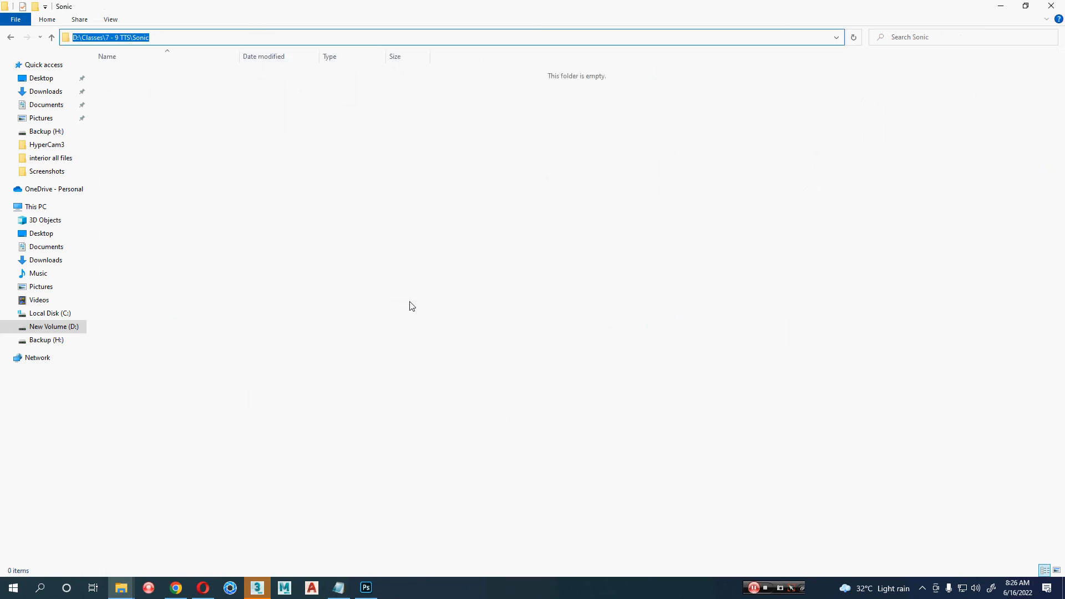
key(alt+Tab)
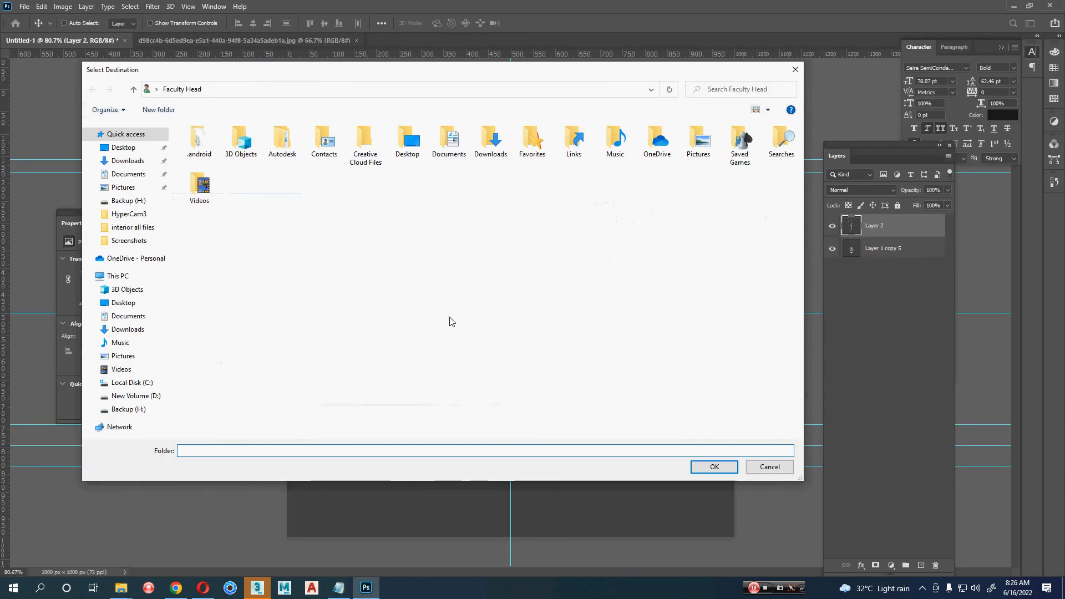
key(ctrl+v)
key(Return)
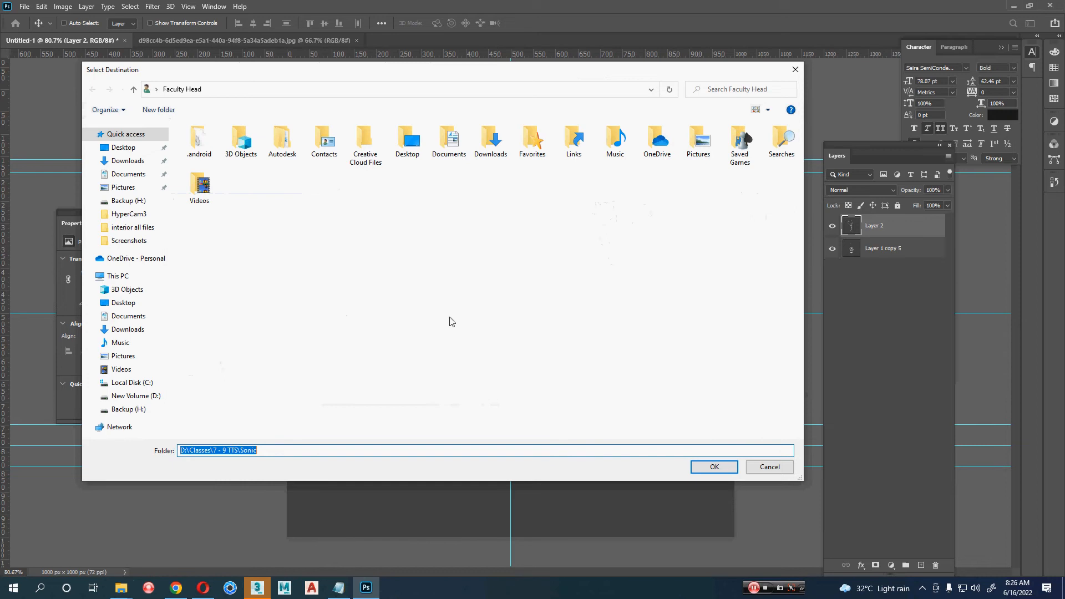
key(Return)
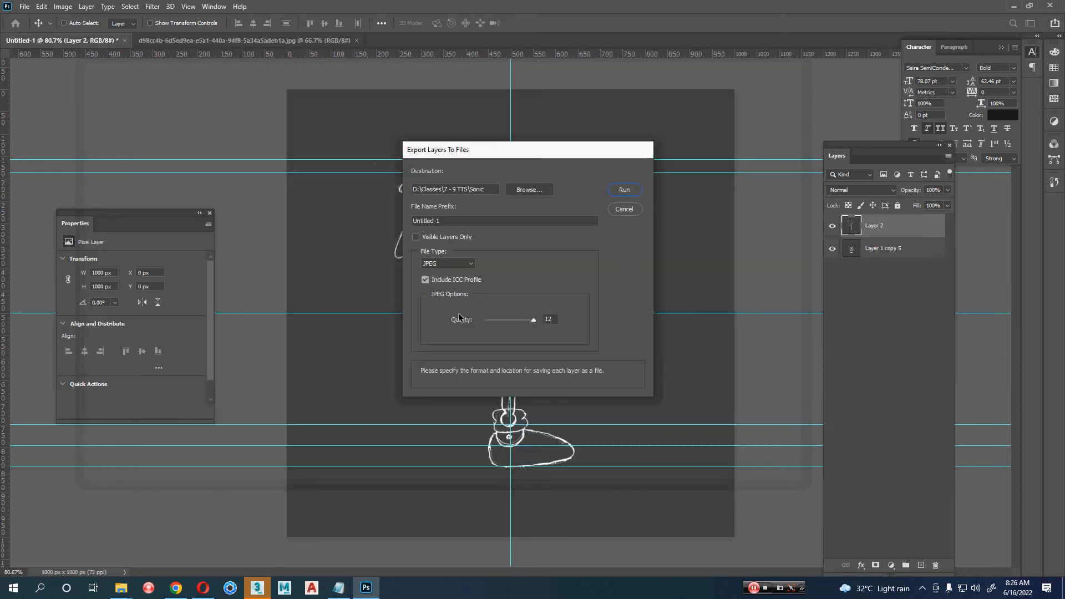
click(623, 191)
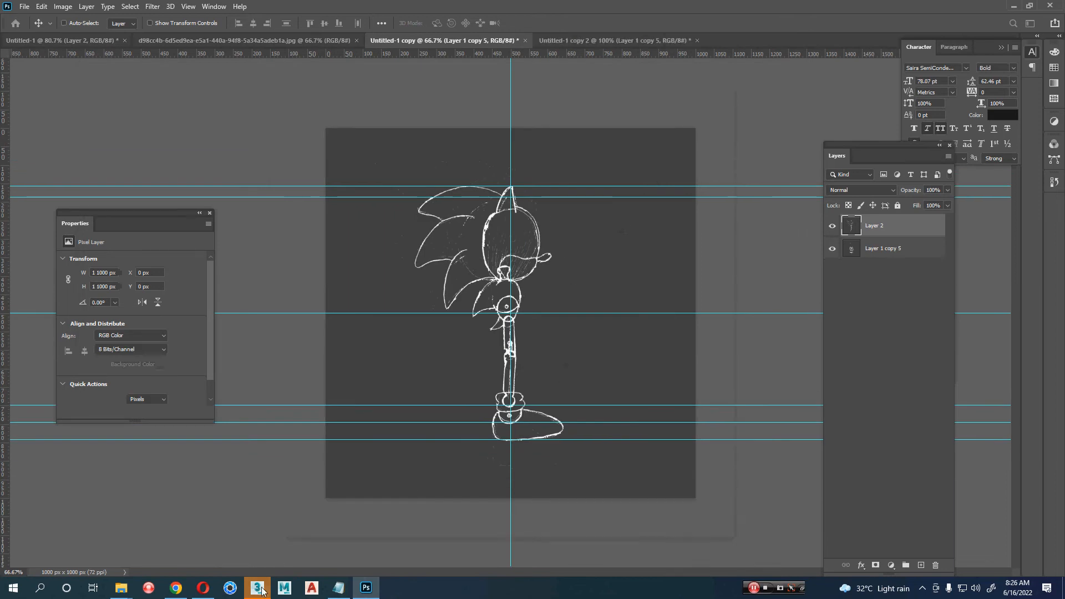
mouse_move(257, 587)
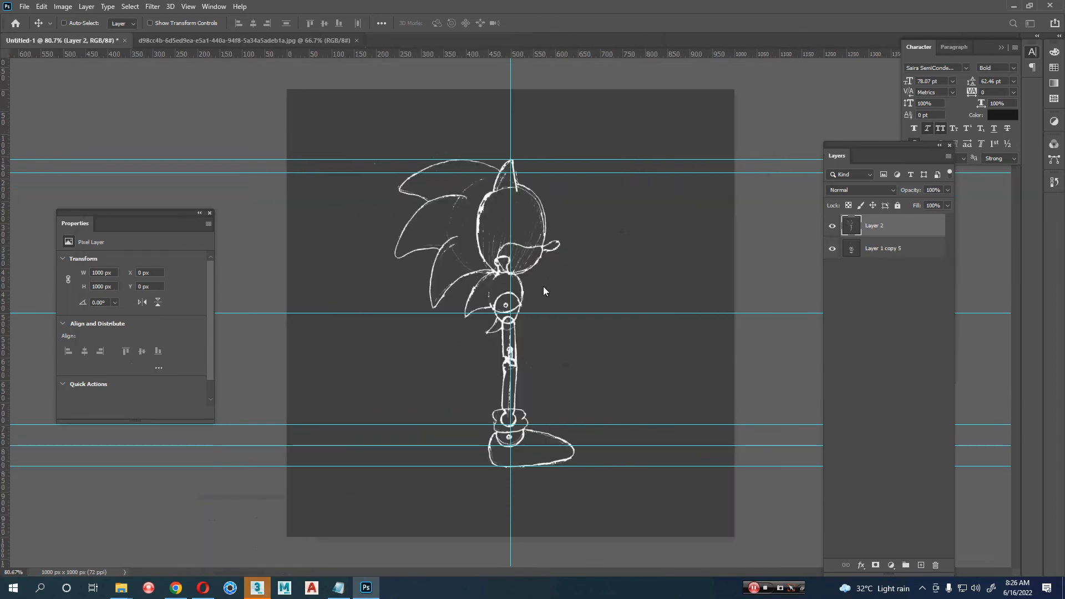
click(584, 333)
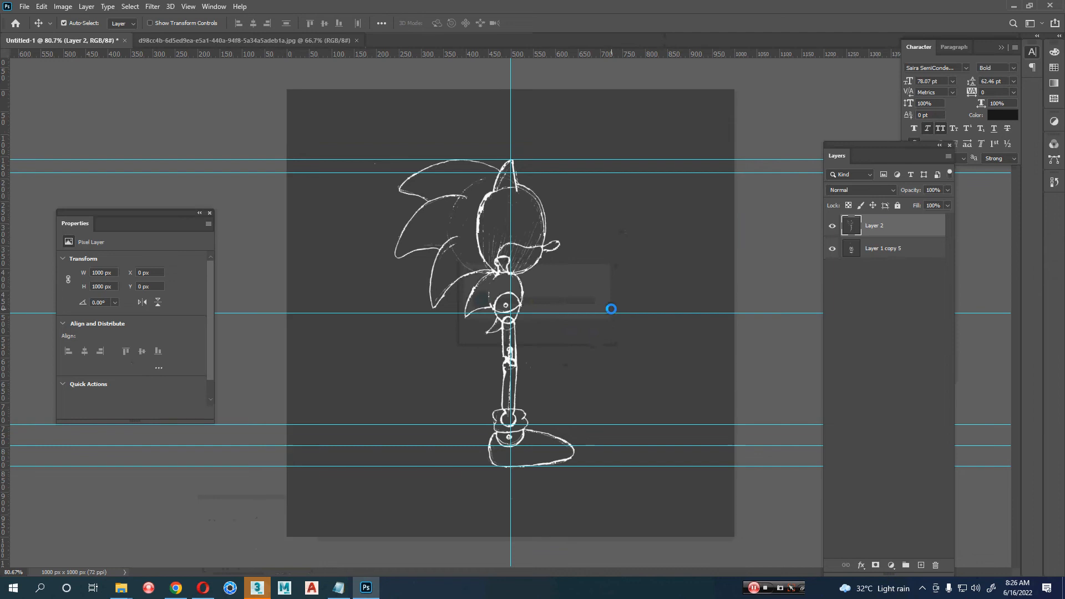
Step: Save the document as Untitled-1 in Photoshop format in D:\Classes\7 - 9 TTS\Sonic
key(ctrl+s)
key(ctrl+v)
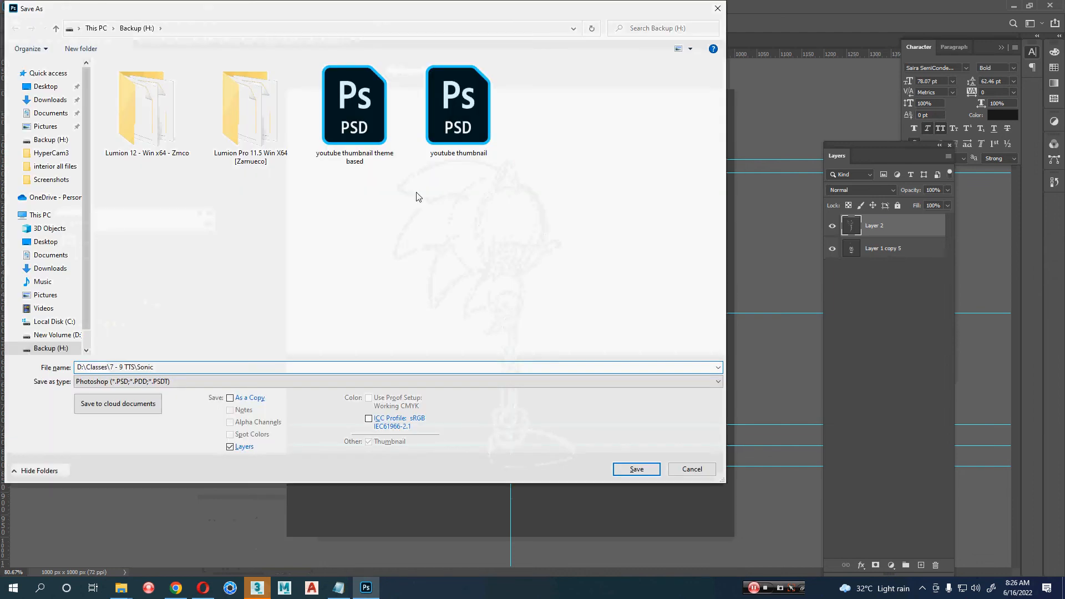
key(Return)
key(Return)
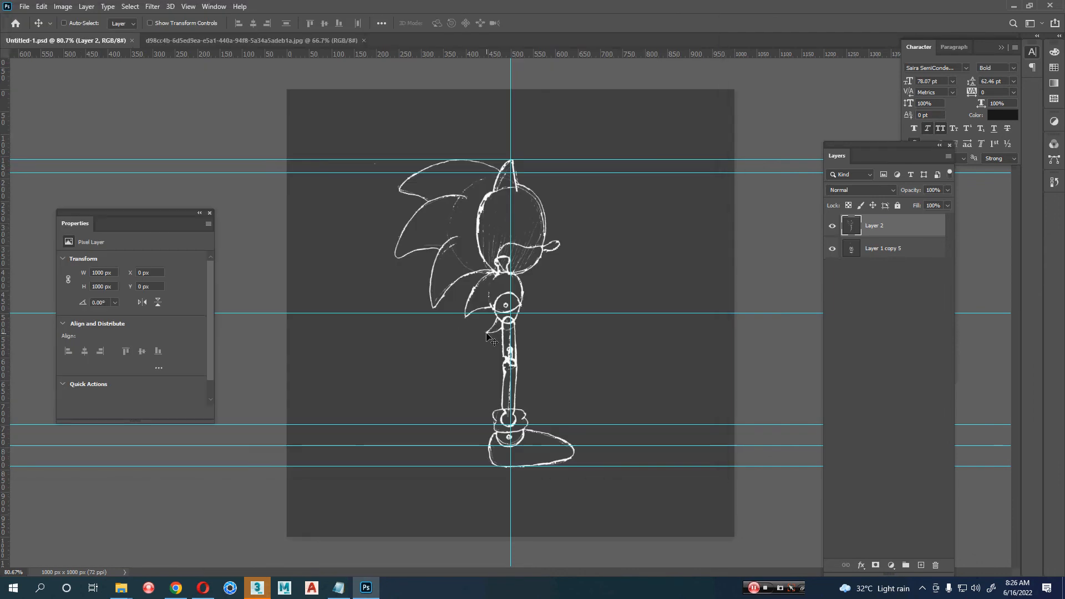
Step: Switch to 3ds Max and close the Security Messages window
click(258, 588)
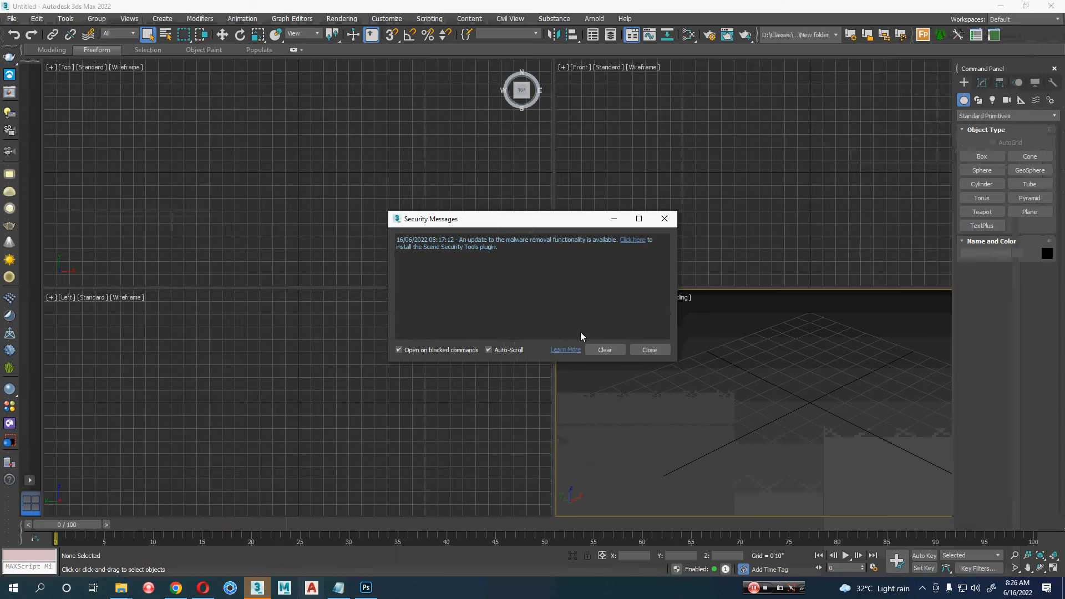
click(648, 349)
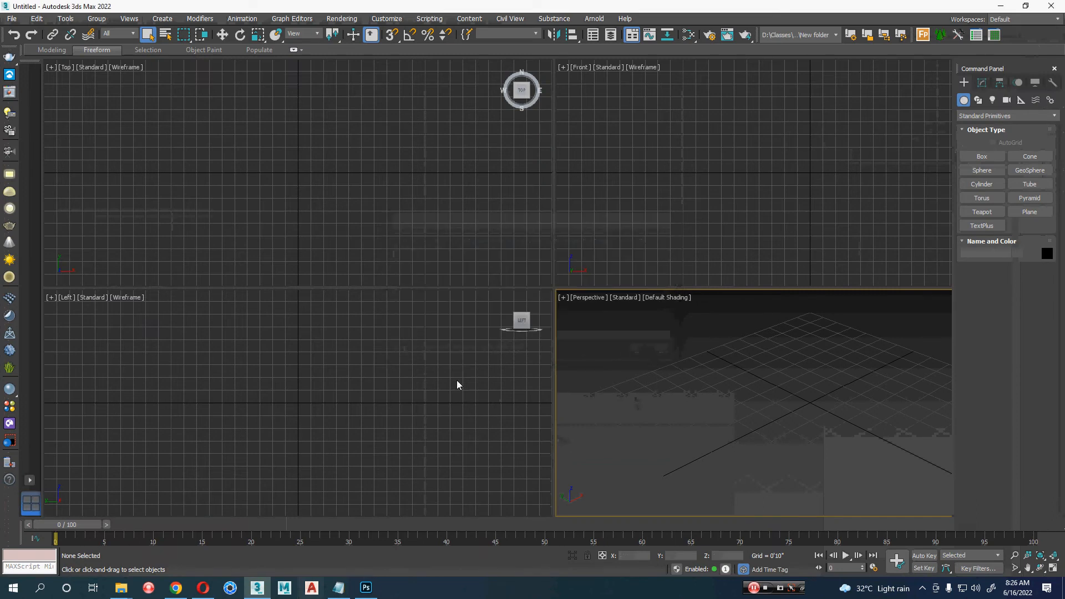
Step: Try to set D:\Classes\7 - 9 TTS\Sonic as the active project, using the folder path copied from File Explorer
click(11, 19)
mouse_move(53, 238)
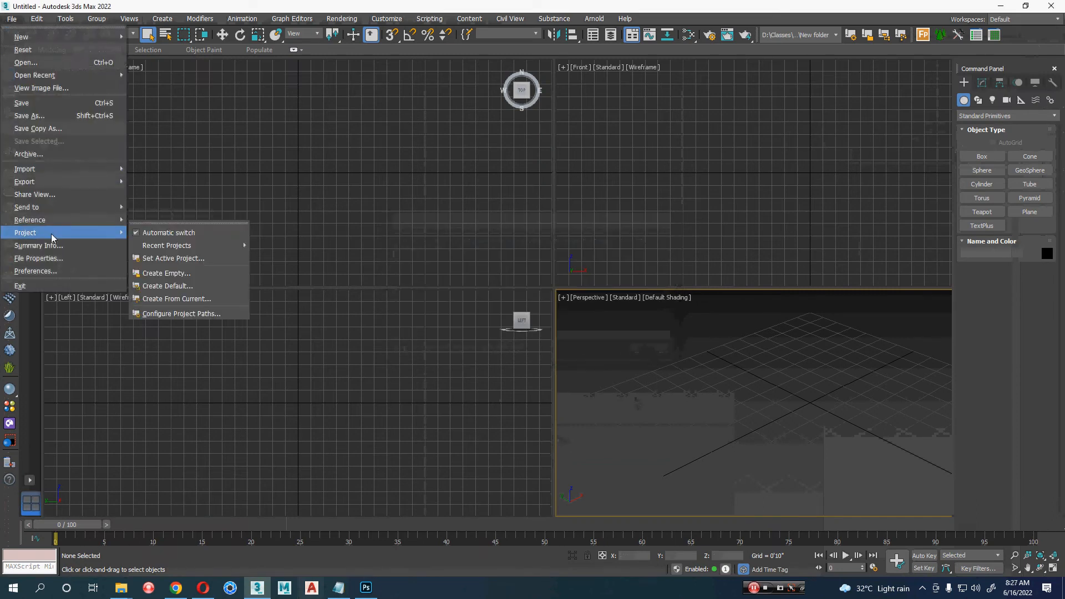
click(213, 263)
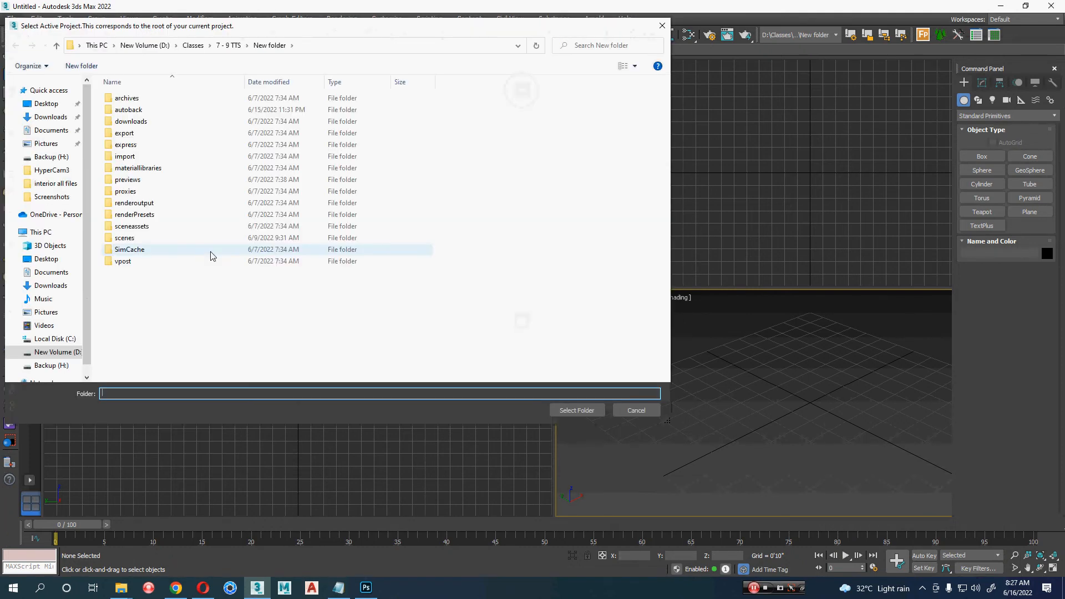
key(alt+Tab)
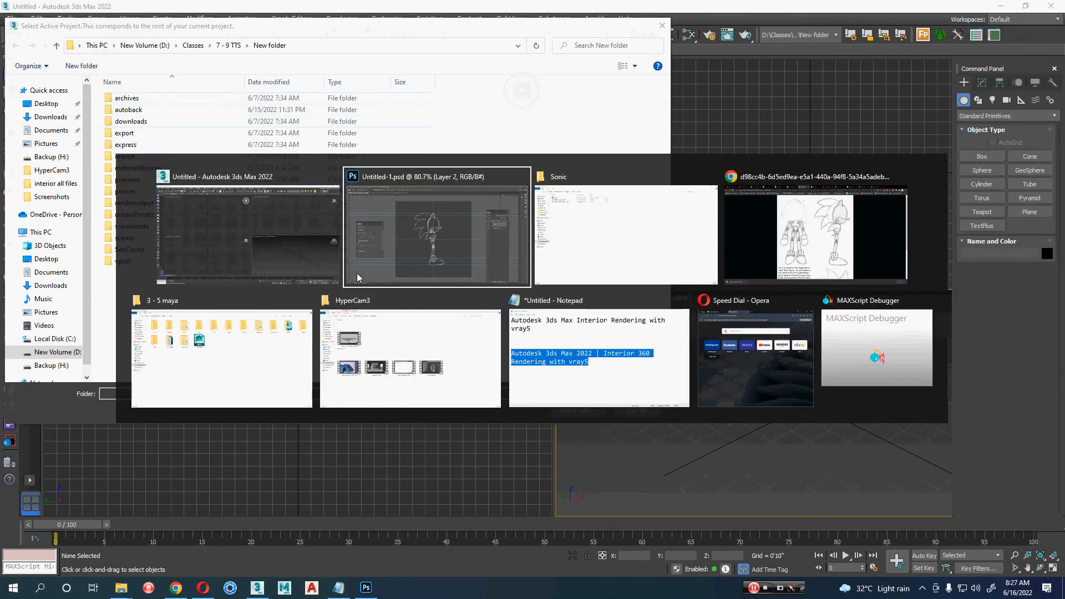
key(alt+Tab)
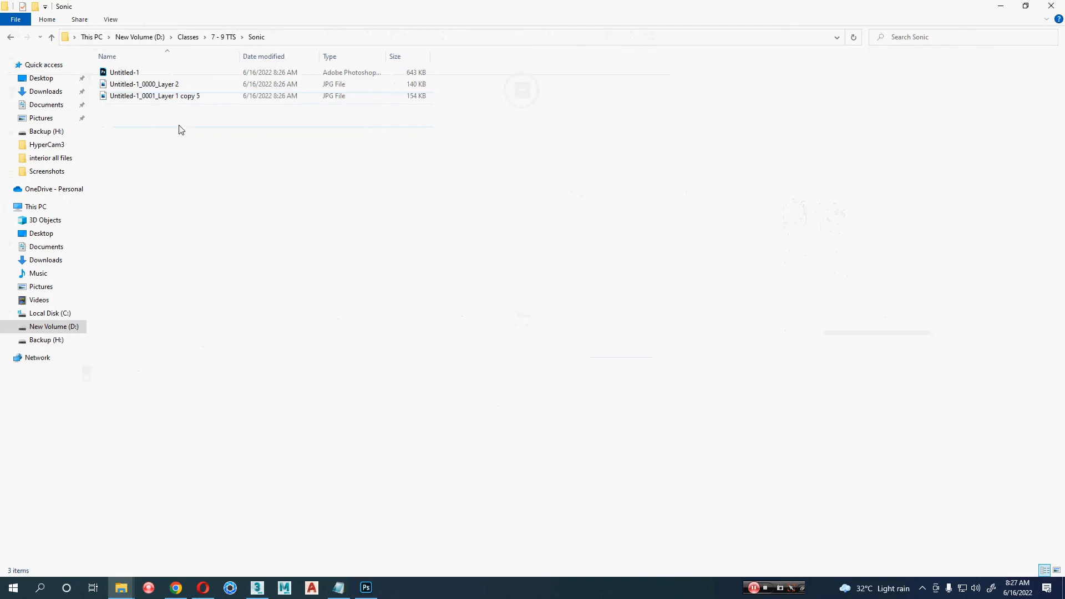
ctrl+scroll(226, 263, up, 5)
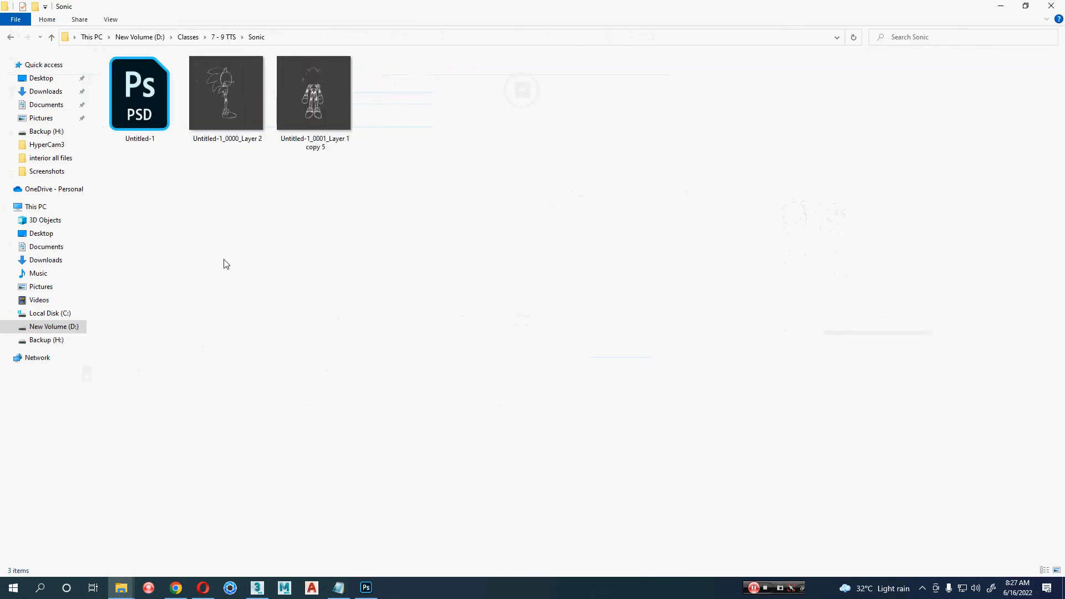
key(alt+d)
key(ctrl+c)
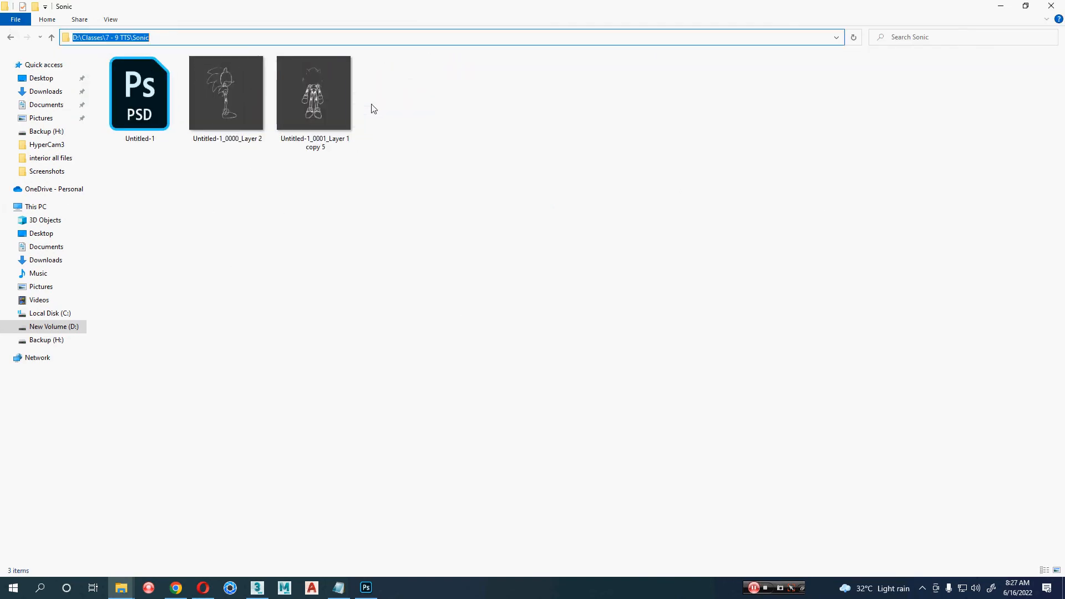
key(alt+Tab)
key(ctrl+v)
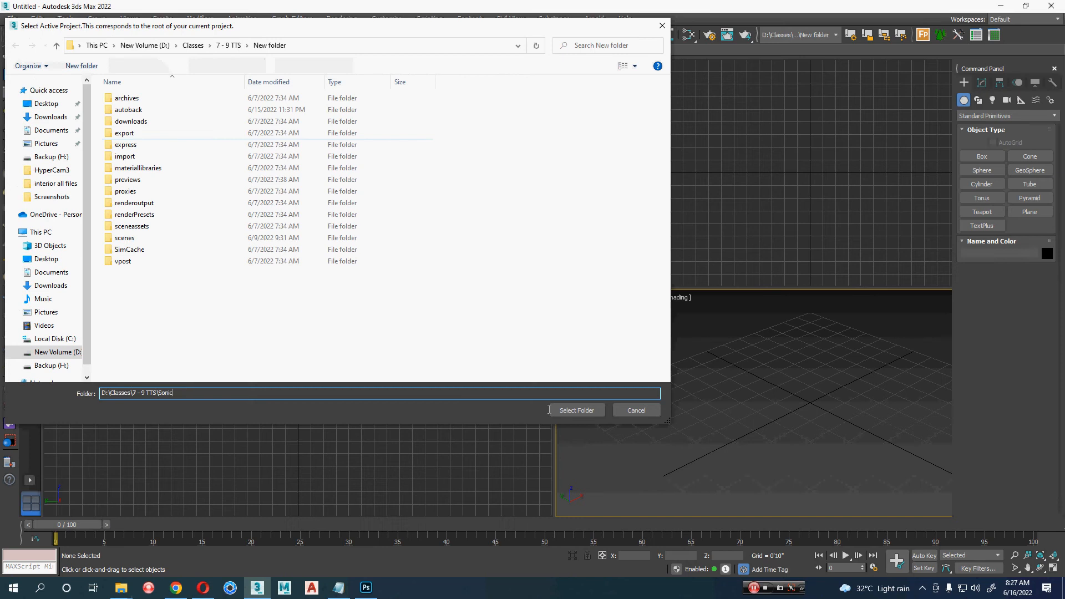
click(589, 413)
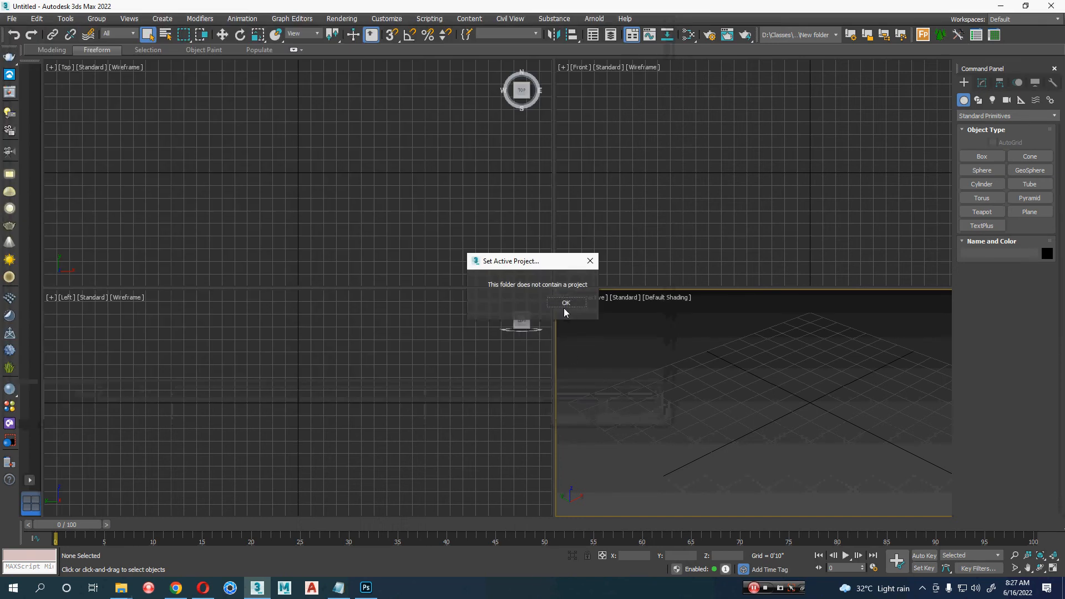
click(566, 303)
Step: Create a default project in the folder D:\Classes\7 - 9 TTS\Sonic
click(12, 19)
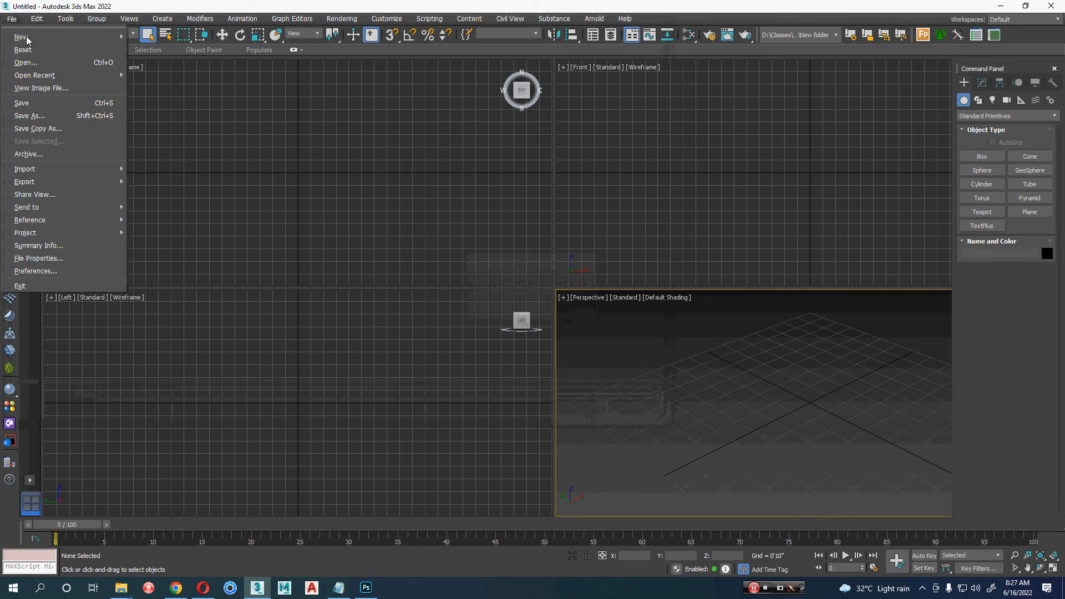
mouse_move(91, 234)
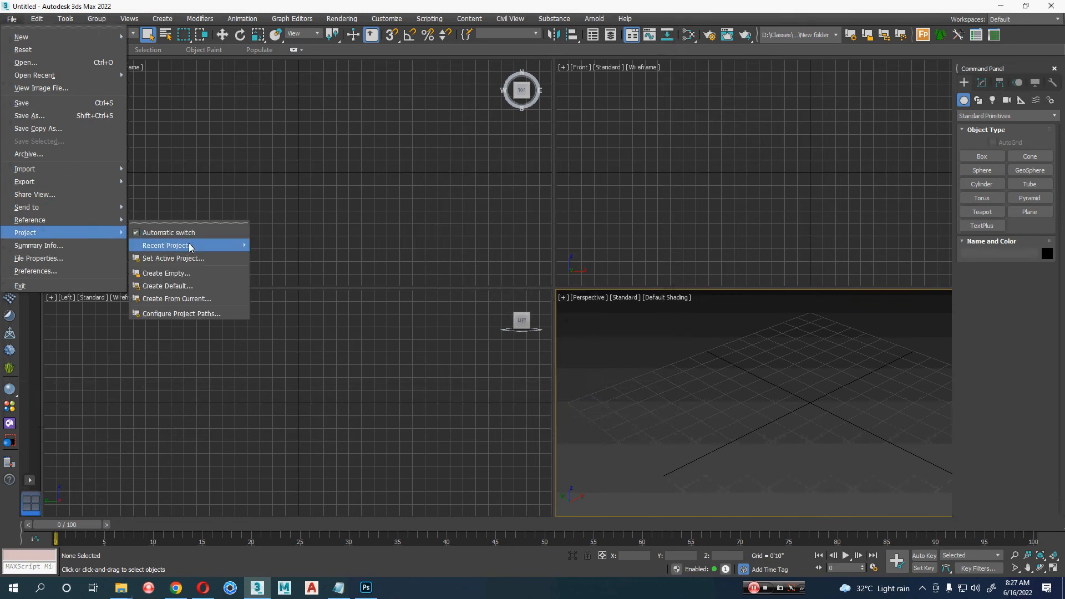
click(199, 286)
key(ctrl+v)
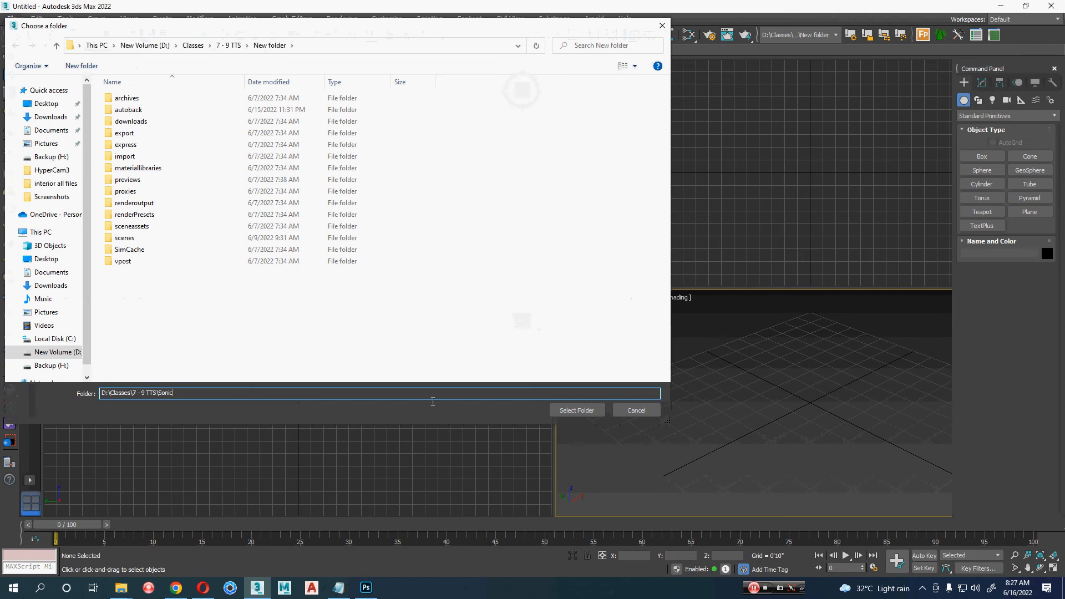
click(578, 416)
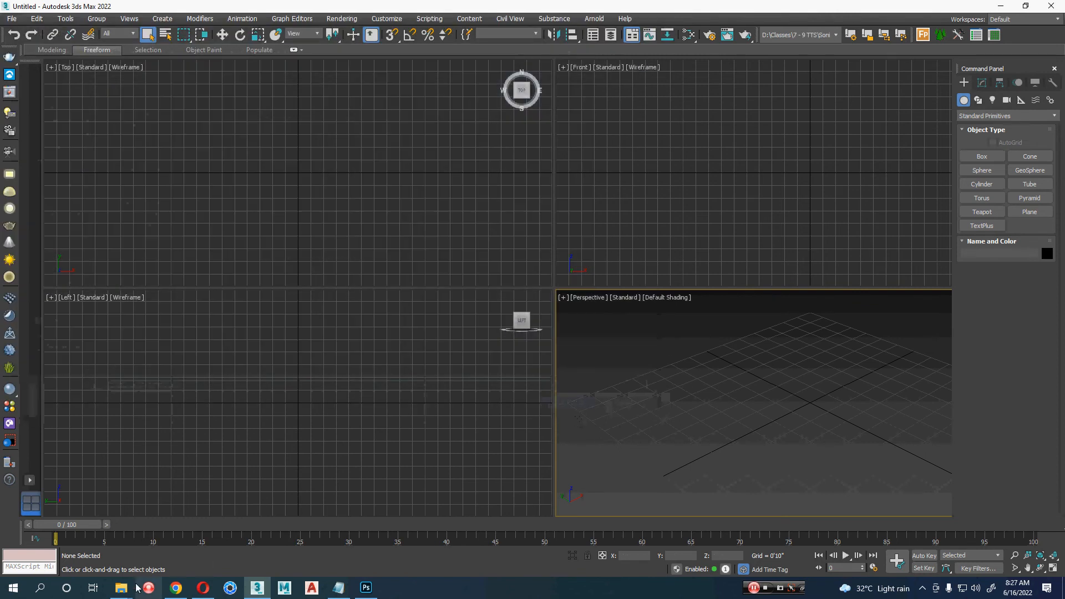
Step: Switch to File Explorer and transfer the two exported layer JPEGs from the Sonic folder into its sceneassets\images subfolder
mouse_move(131, 593)
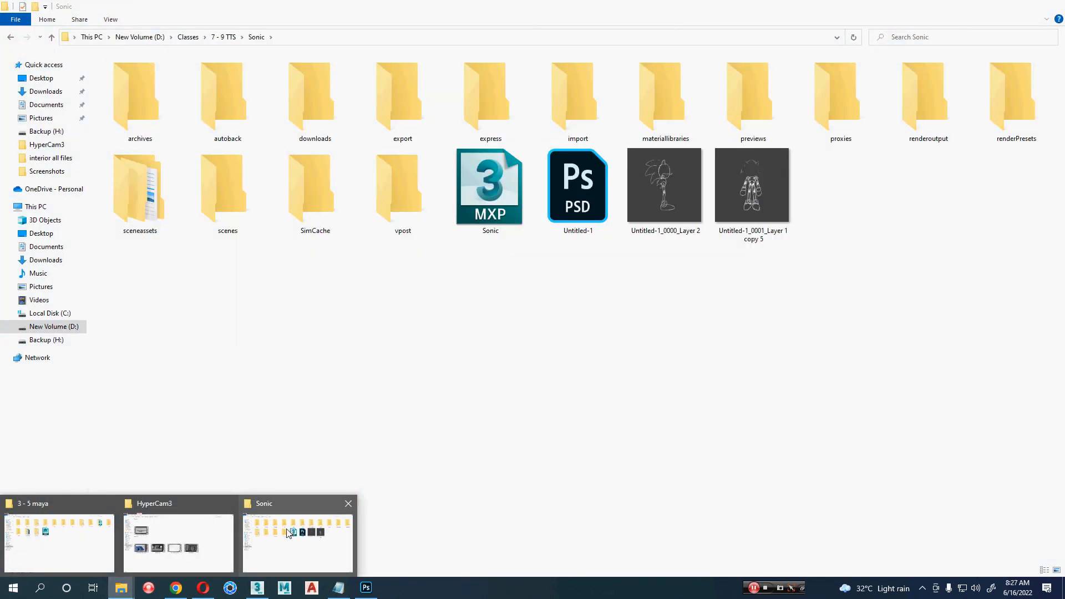
click(288, 533)
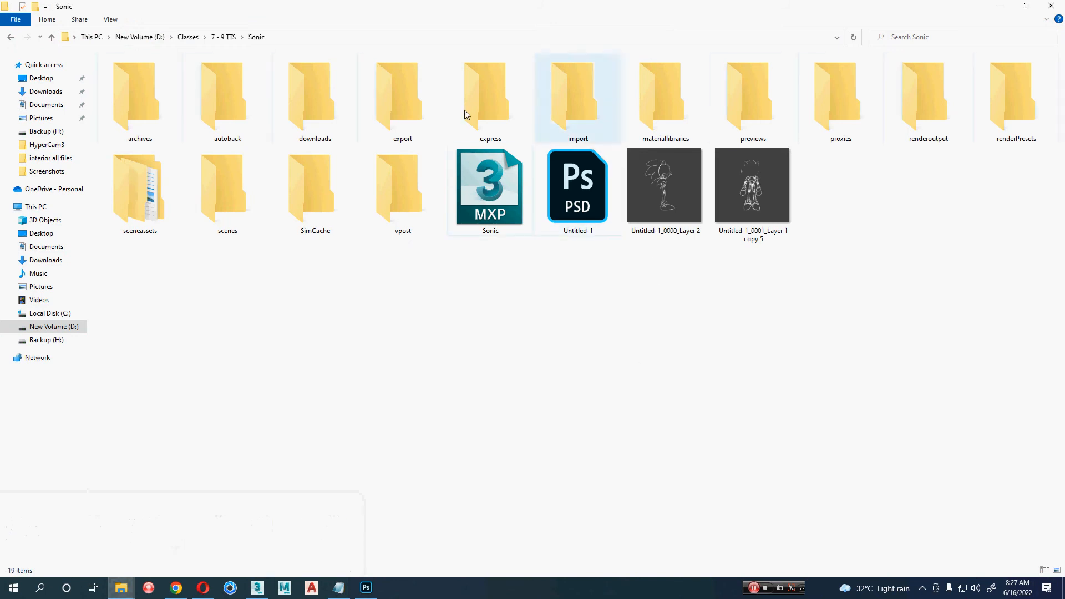
drag(758, 308, 637, 187)
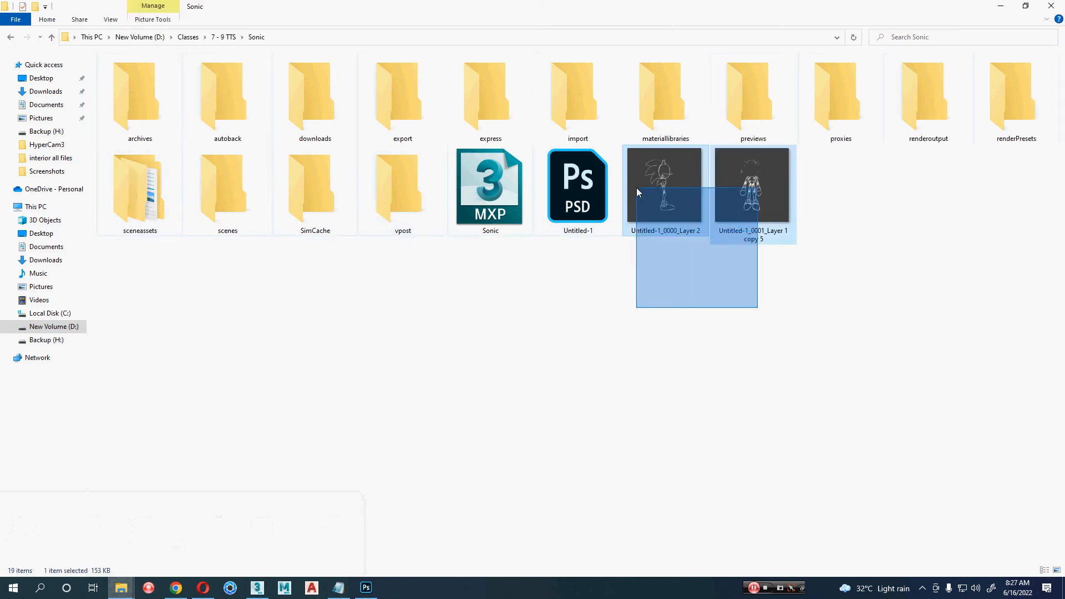
double_click(135, 200)
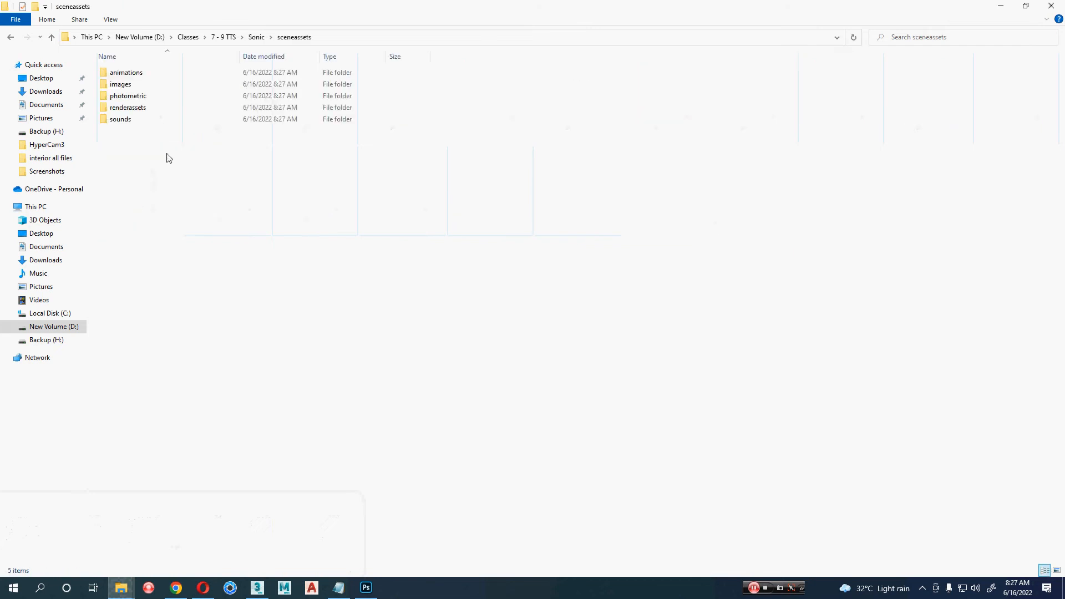
double_click(151, 85)
key(ctrl+v)
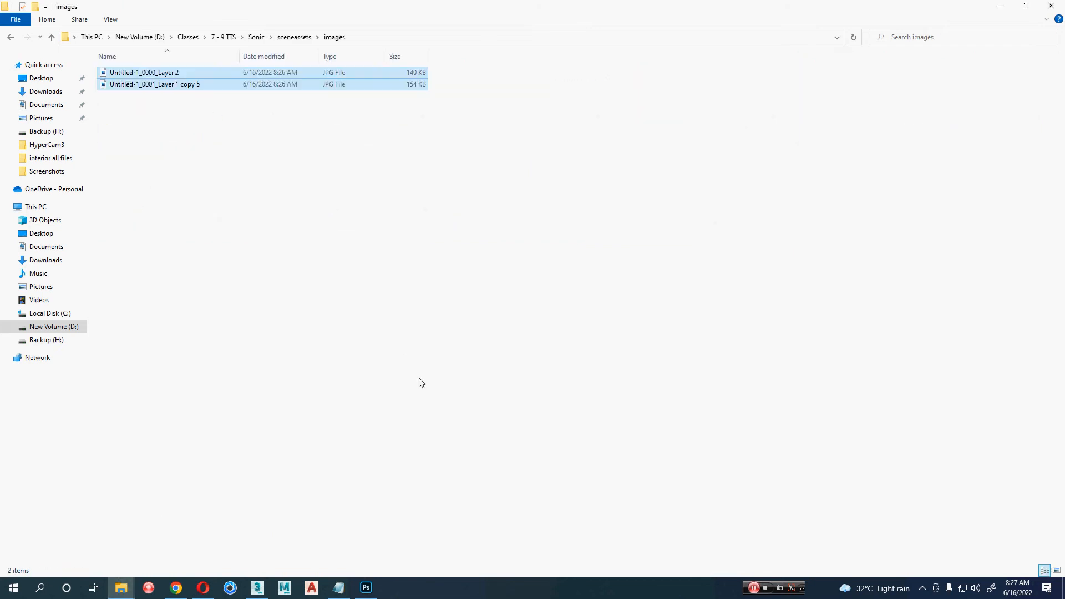
Step: Enlarge the thumbnails of the two blueprint images to check them and display the images folder's full path
click(412, 384)
ctrl+scroll(412, 385, up, 2)
ctrl+scroll(418, 398, up, 5)
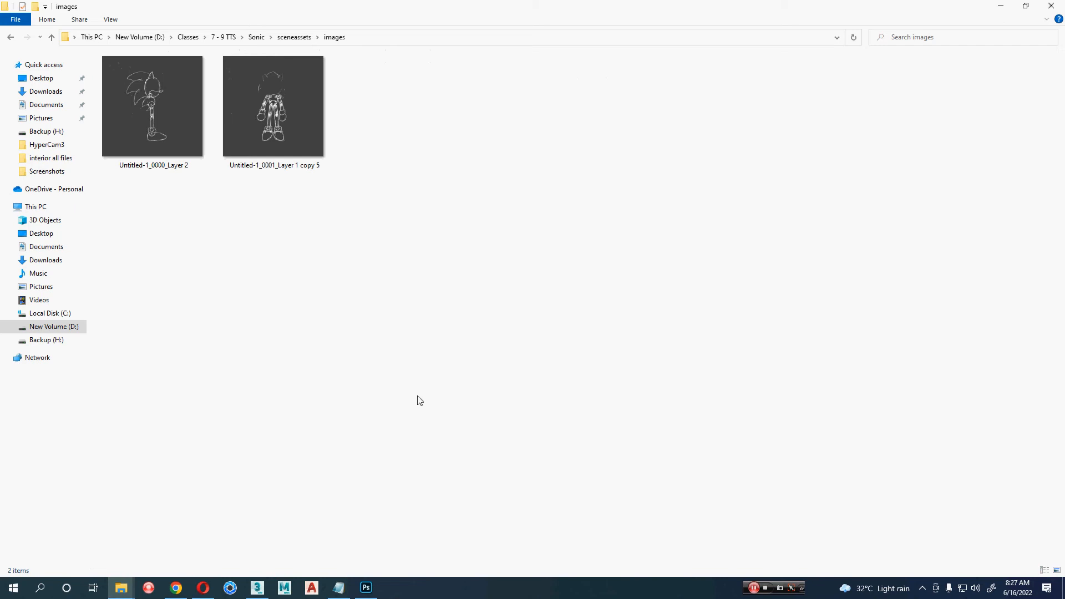
key(alt+d)
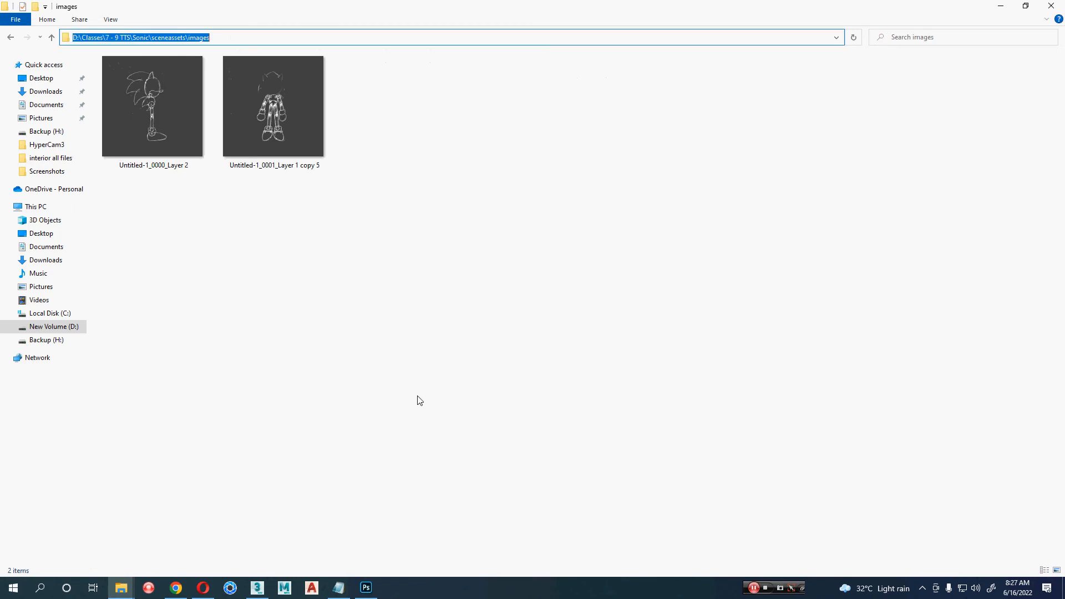
key(Escape)
Step: Switch to 3ds Max and save the empty scene as s1 in the Sonic project's scenes folder
click(263, 590)
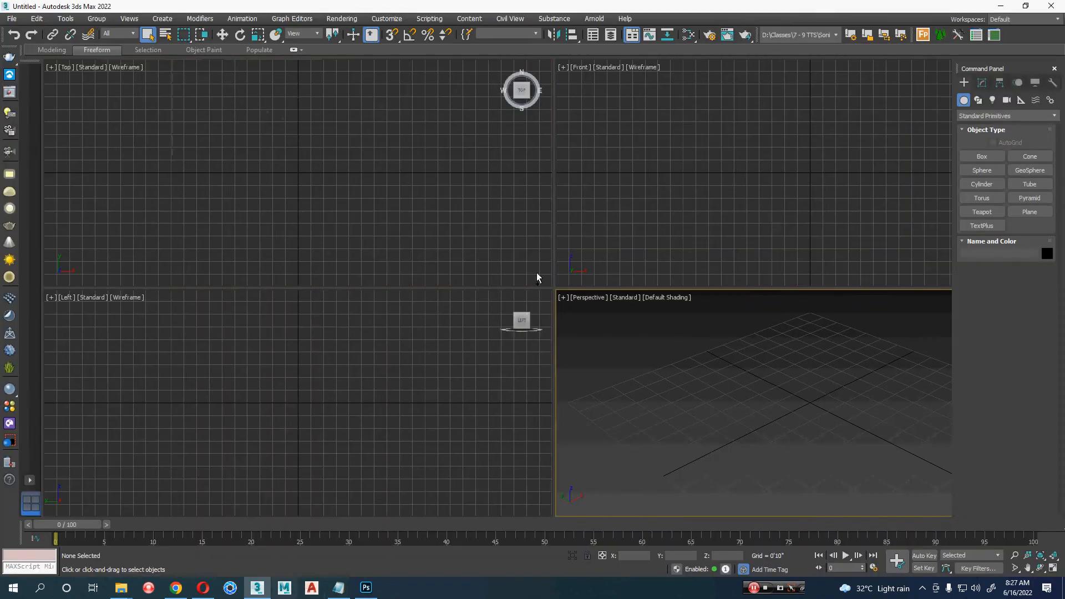
click(537, 278)
key(ctrl+s)
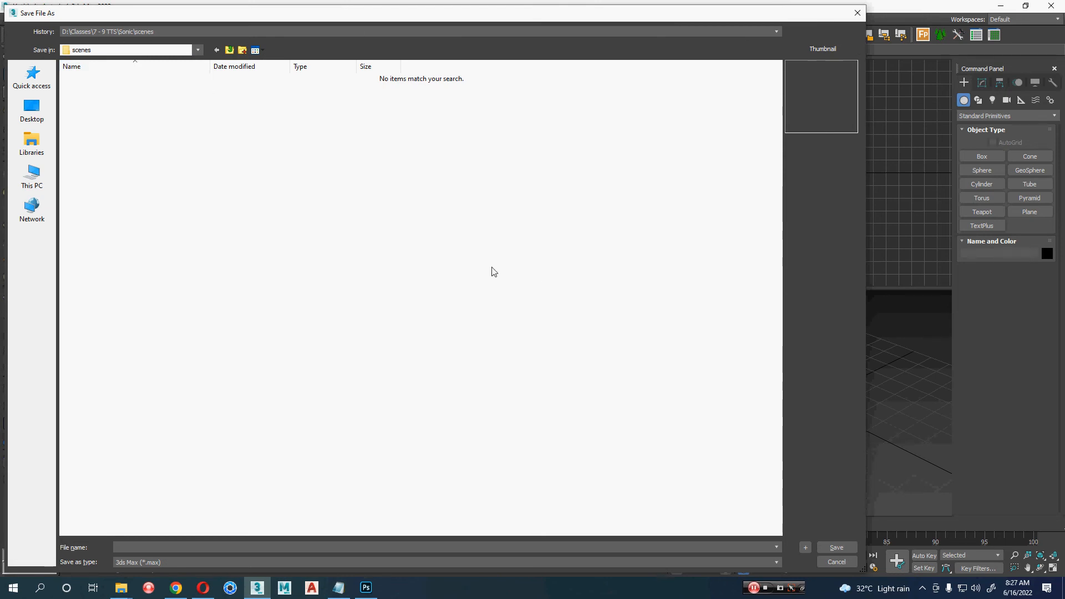
text(s1)
key(Return)
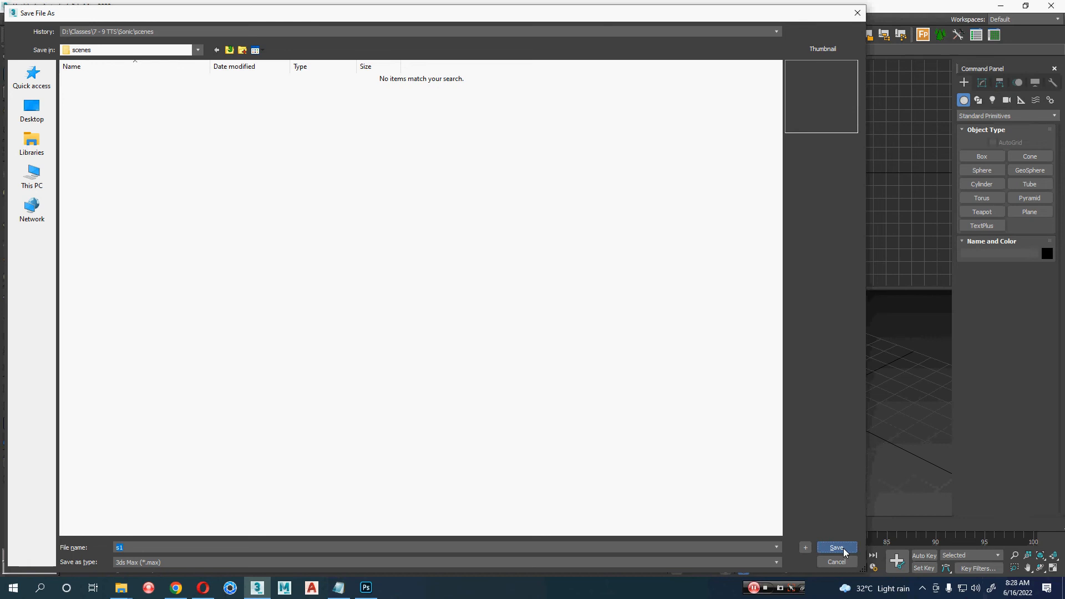
click(781, 452)
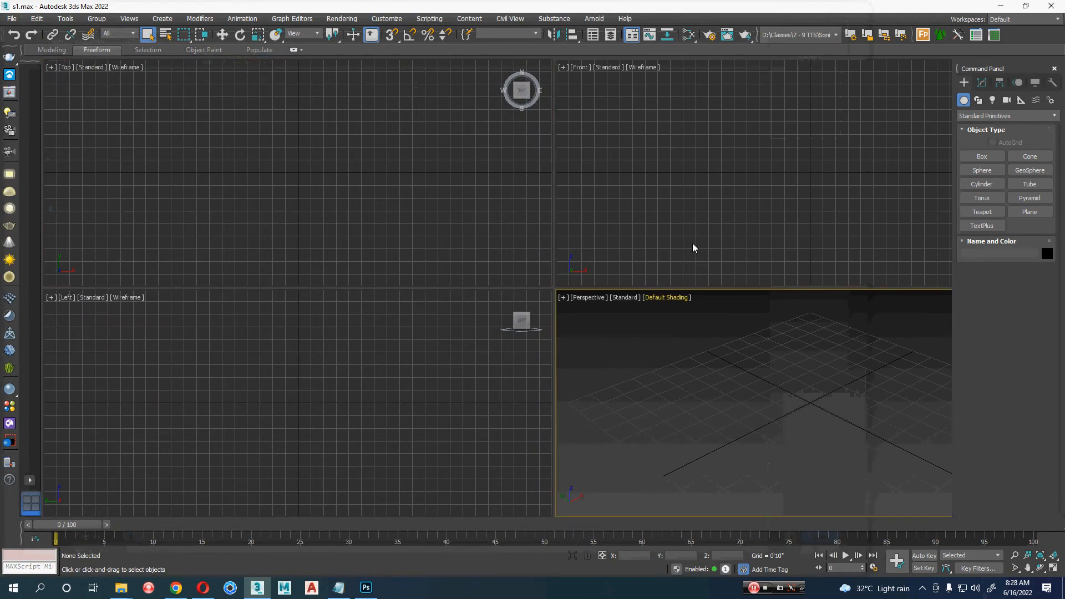
Step: Add a three-viewport layout with one tall and two stacked views, and set the stacked views to Front and Left
click(30, 482)
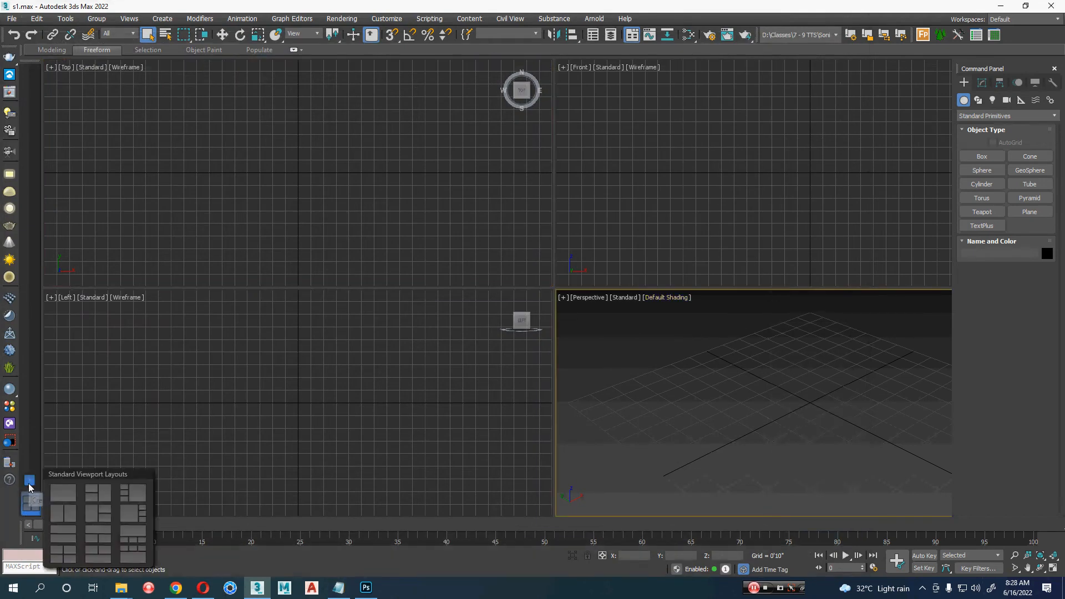
click(99, 492)
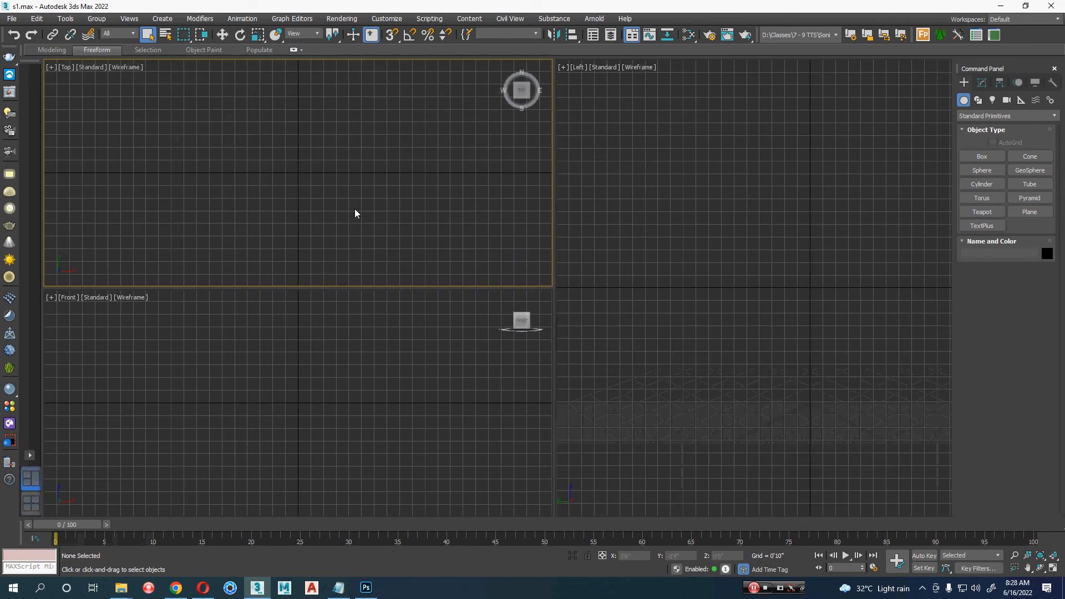
key(f)
click(334, 357)
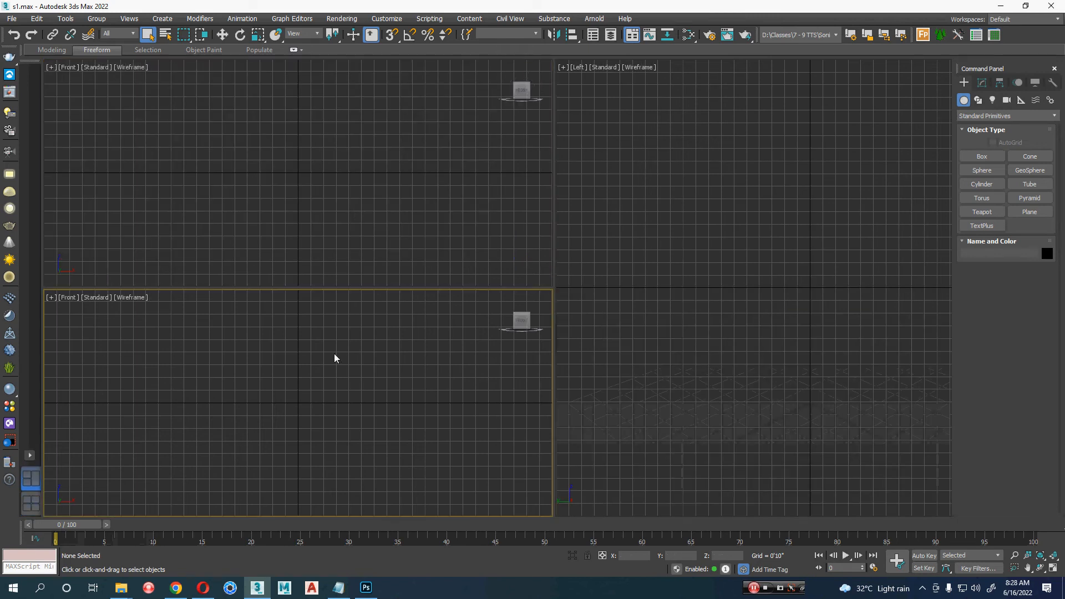
key(l)
Step: Start the Plane primitive with keyboard entry and set the display unit scale to Generic Units
click(1030, 212)
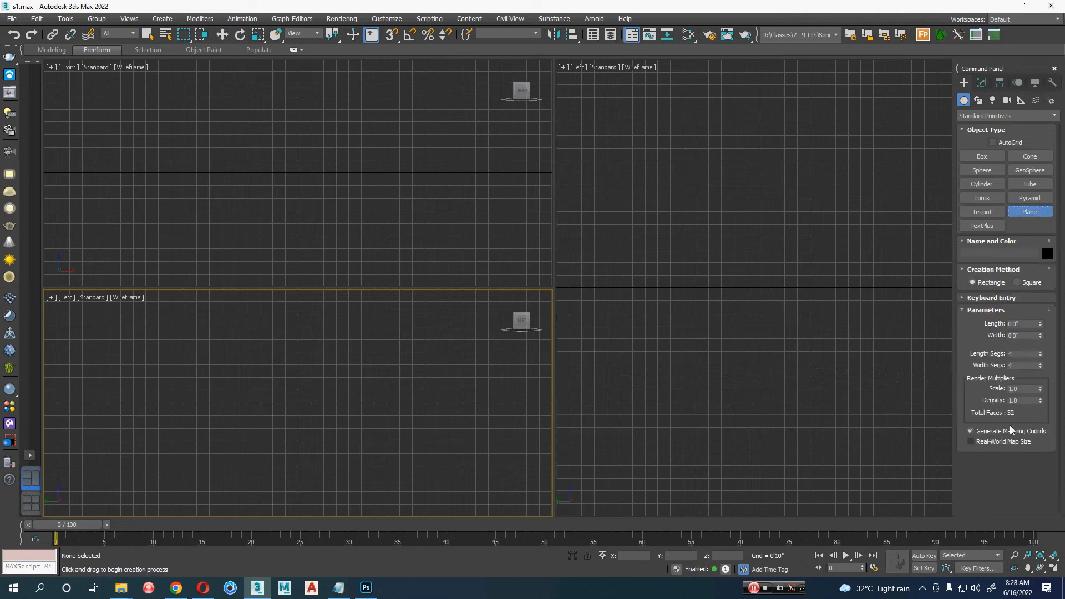
click(1020, 301)
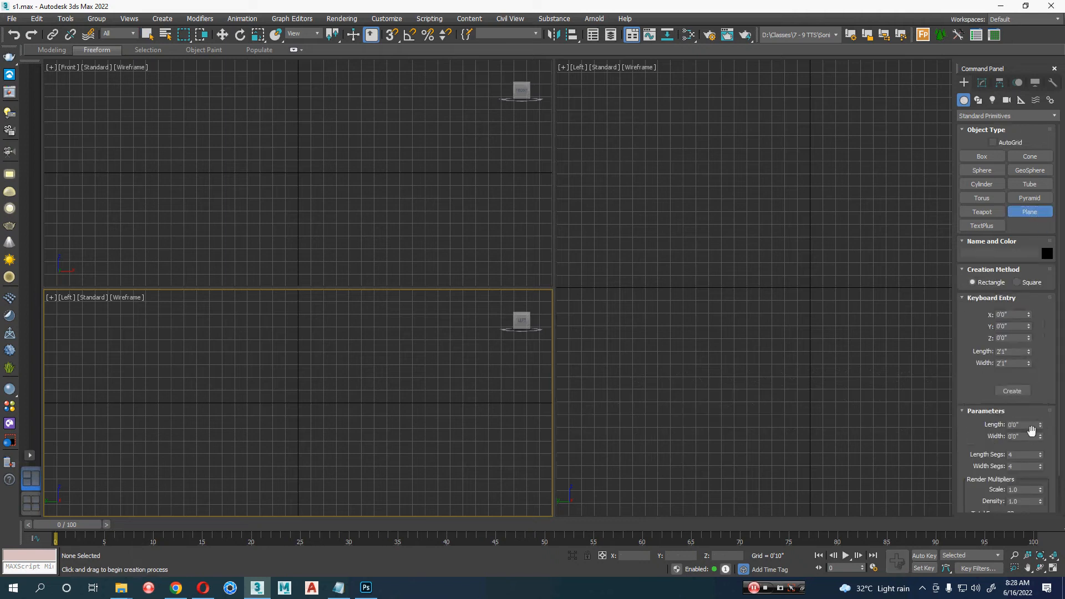
click(387, 19)
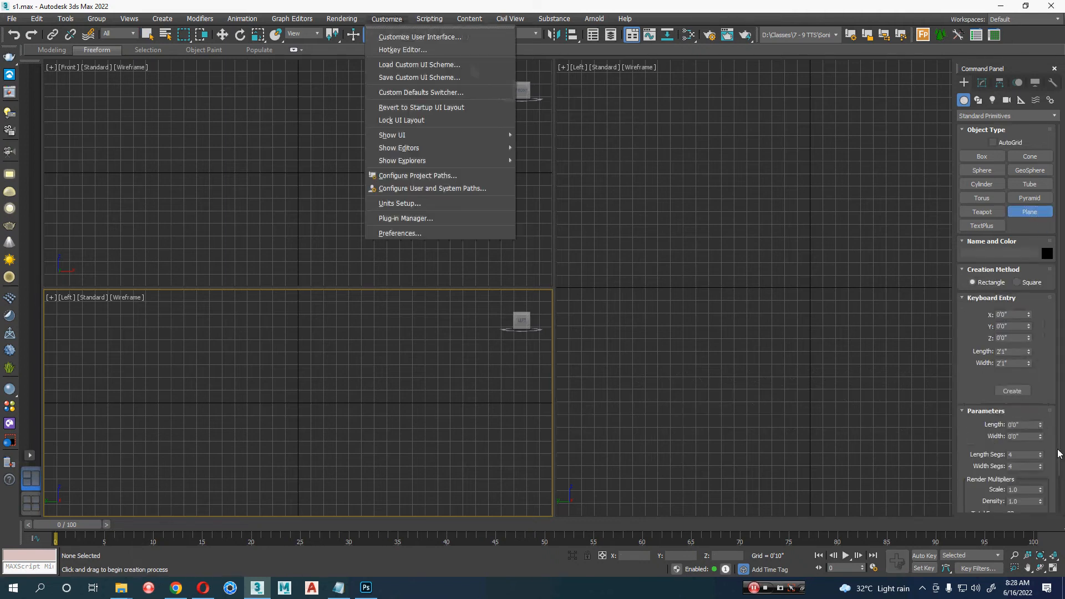
click(422, 205)
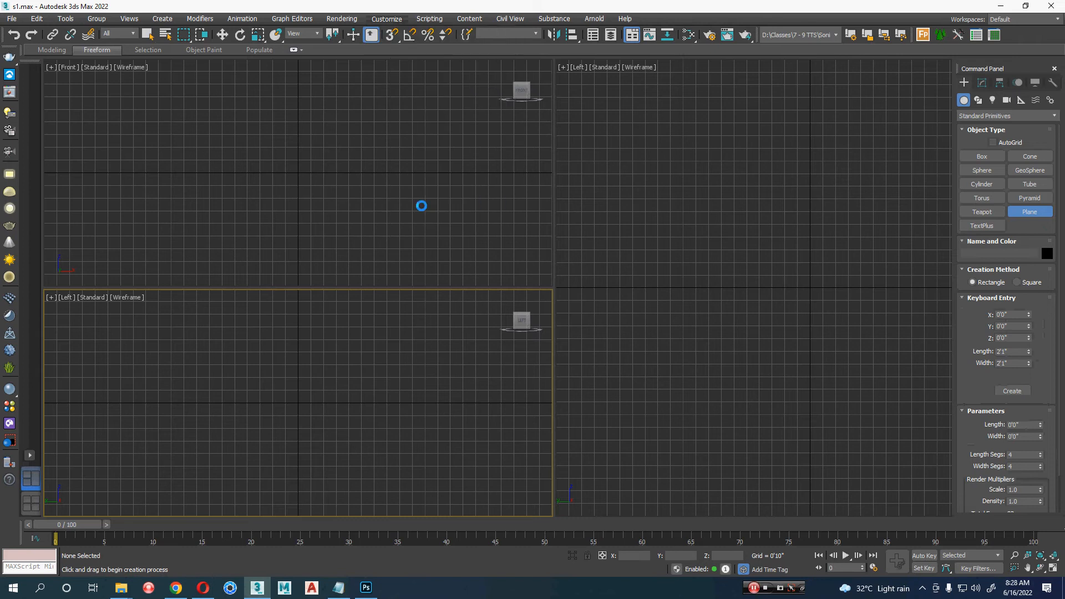
click(480, 313)
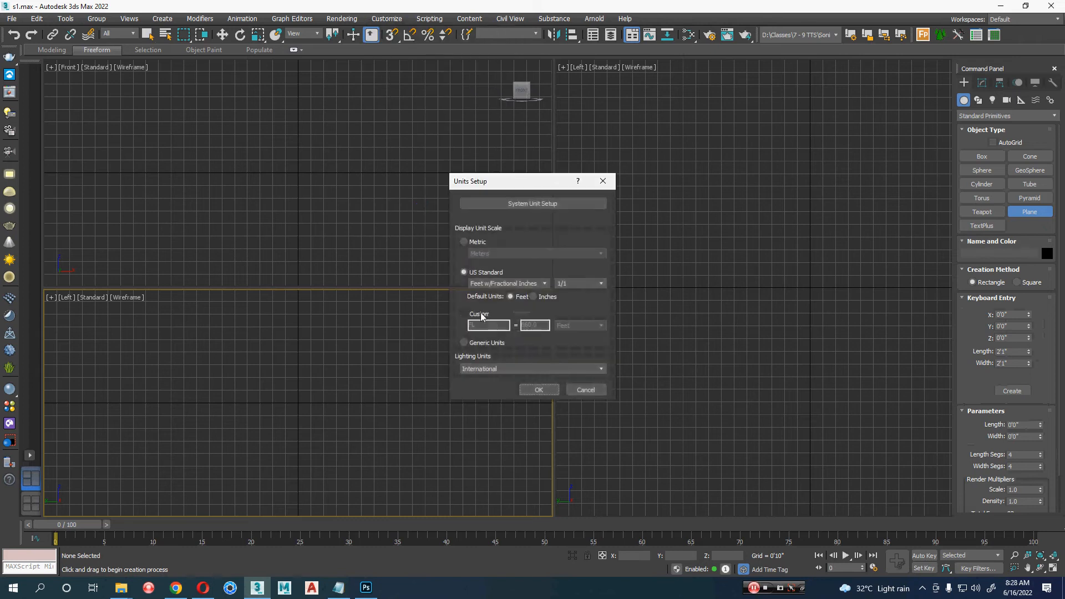
click(481, 342)
click(537, 389)
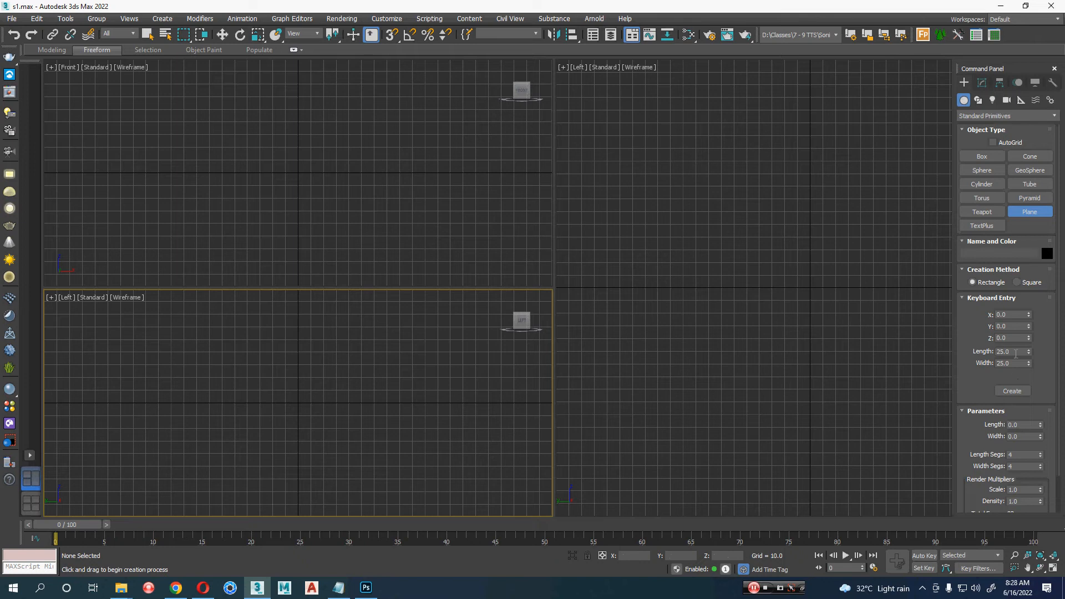
Step: Create a plane of length 100 and width 100 at the origin in the small Left viewport and shade that view
double_click(1016, 351)
text(100)
key(Tab)
text(100)
key(Return)
click(1012, 392)
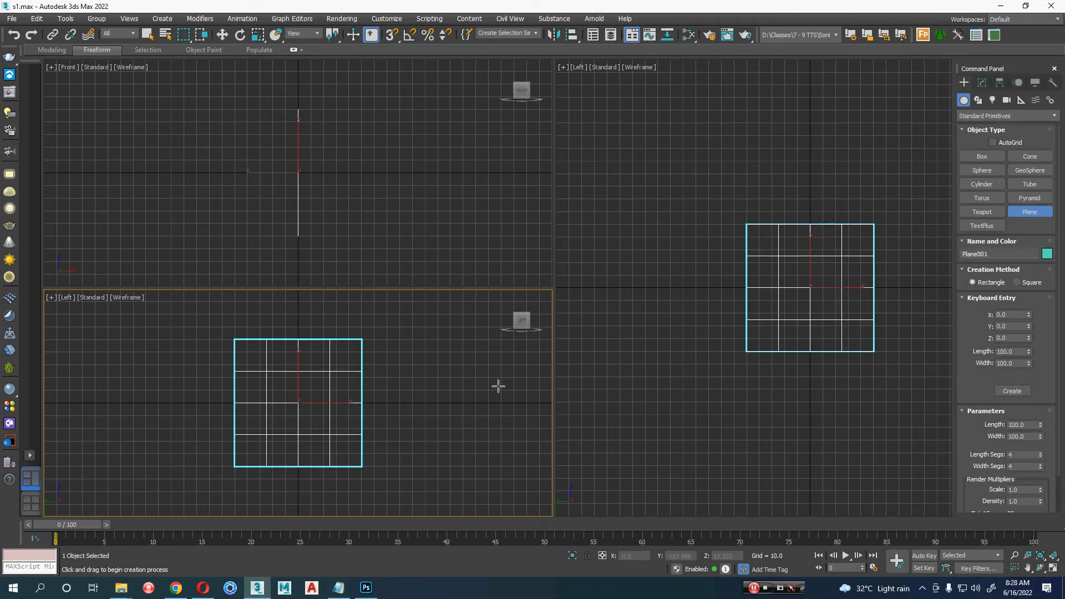
key(F3)
Step: Create a second 100 by 100 plane at the origin in the Front viewport and display that view shaded
middle_drag(340, 202, 341, 211)
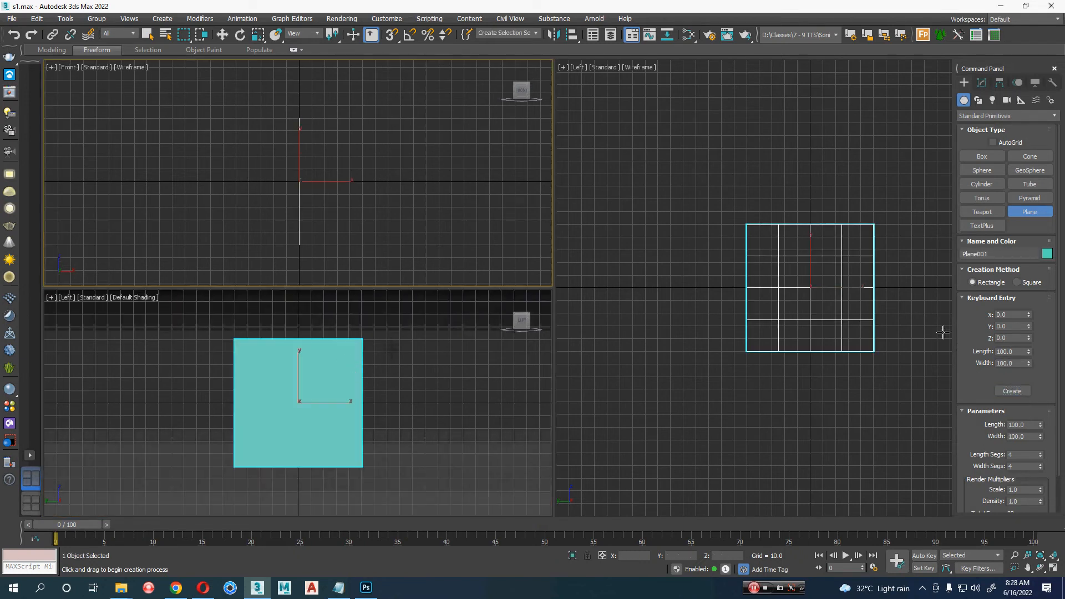
click(1013, 391)
key(w)
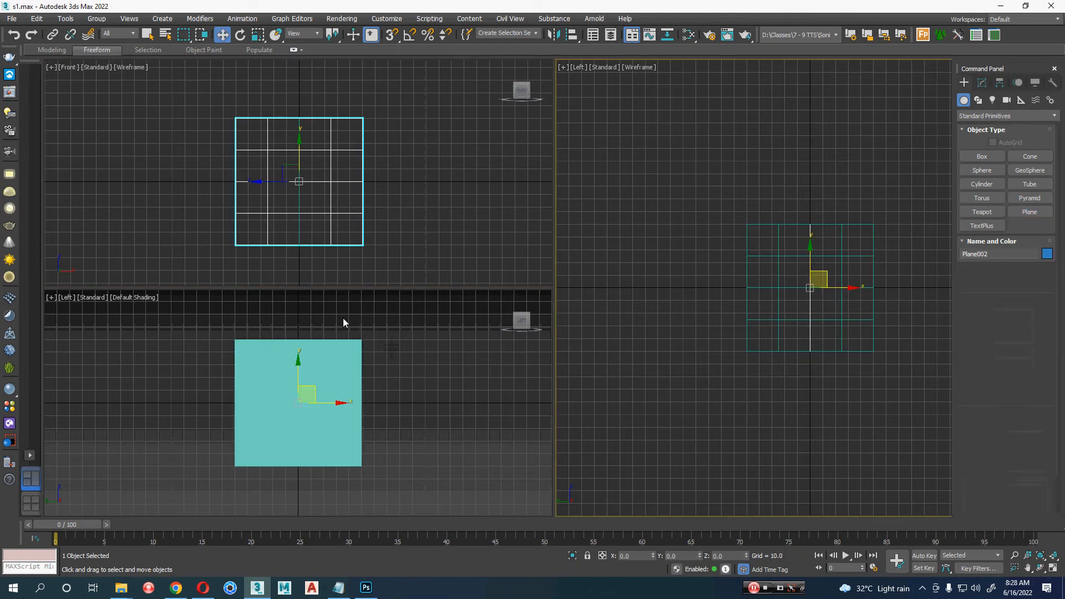
middle_click(371, 208)
key(F3)
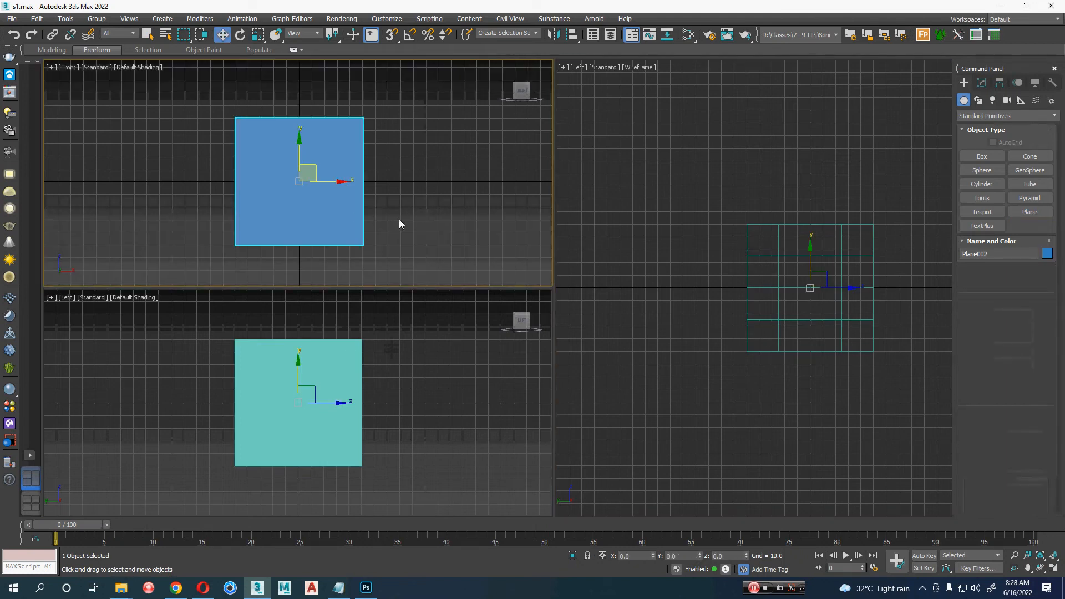
Step: Open the Front plane's parameters for editing and display edged faces in the Front and small Left viewports
click(982, 82)
middle_click(880, 146)
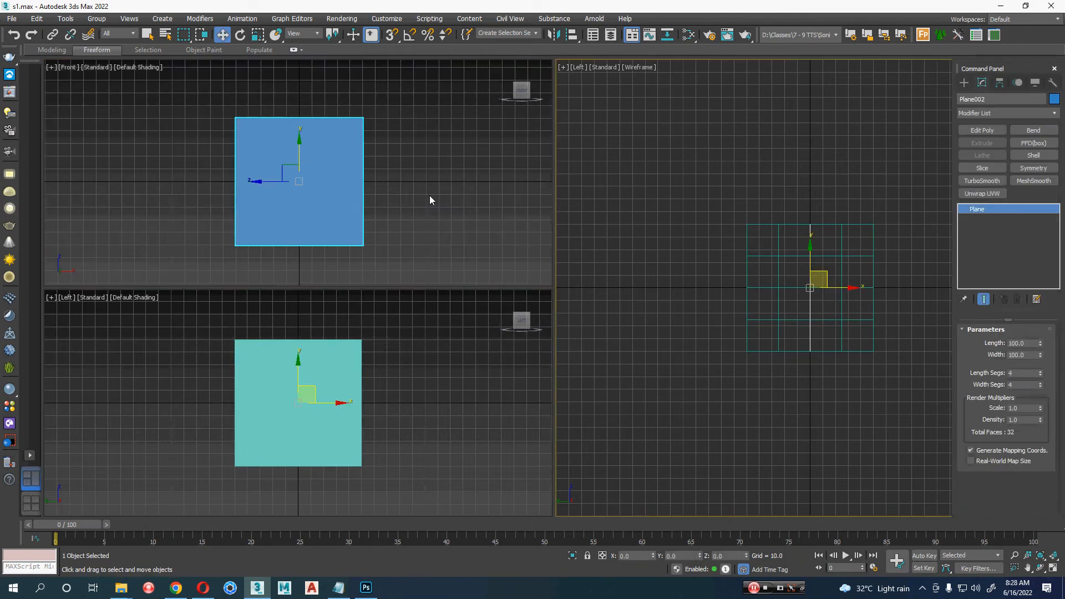
middle_click(416, 200)
key(F3)
key(F3)
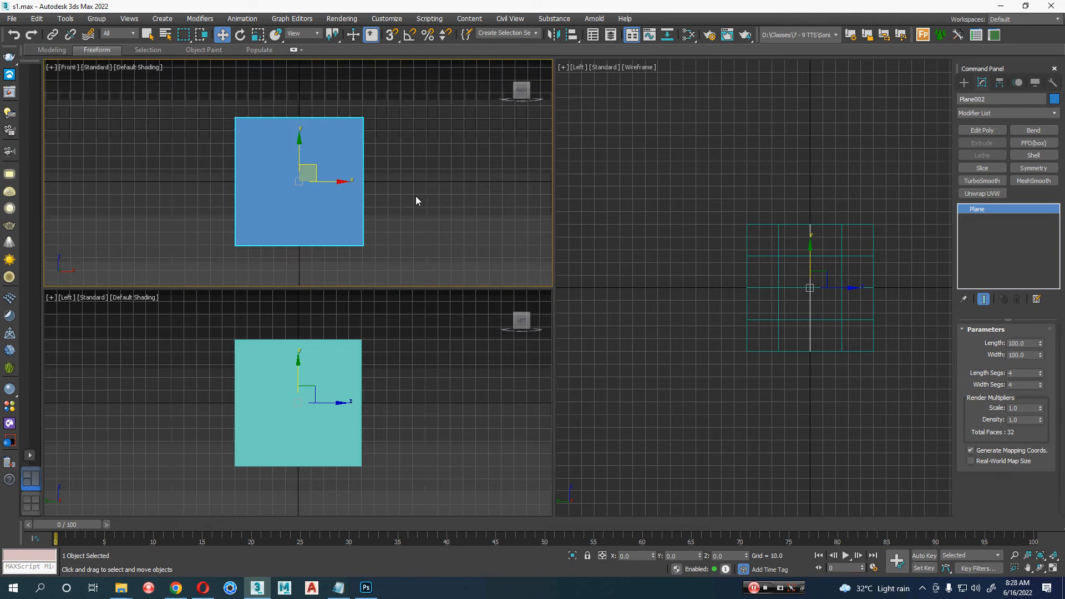
key(F4)
click(405, 426)
key(F4)
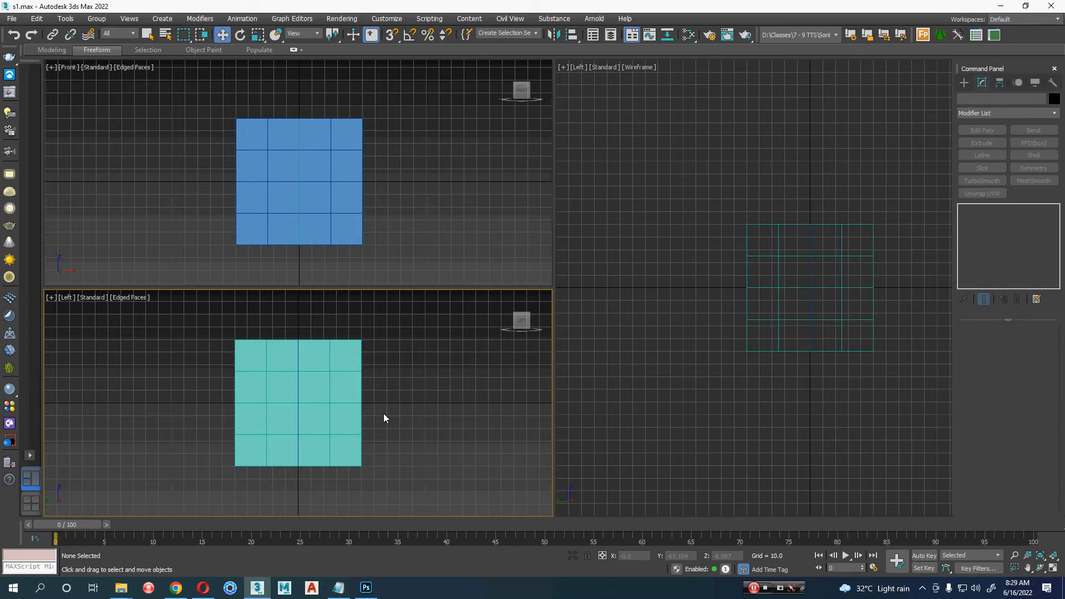
Step: Set the length and width segments of the plane facing the Front view to 1
click(336, 131)
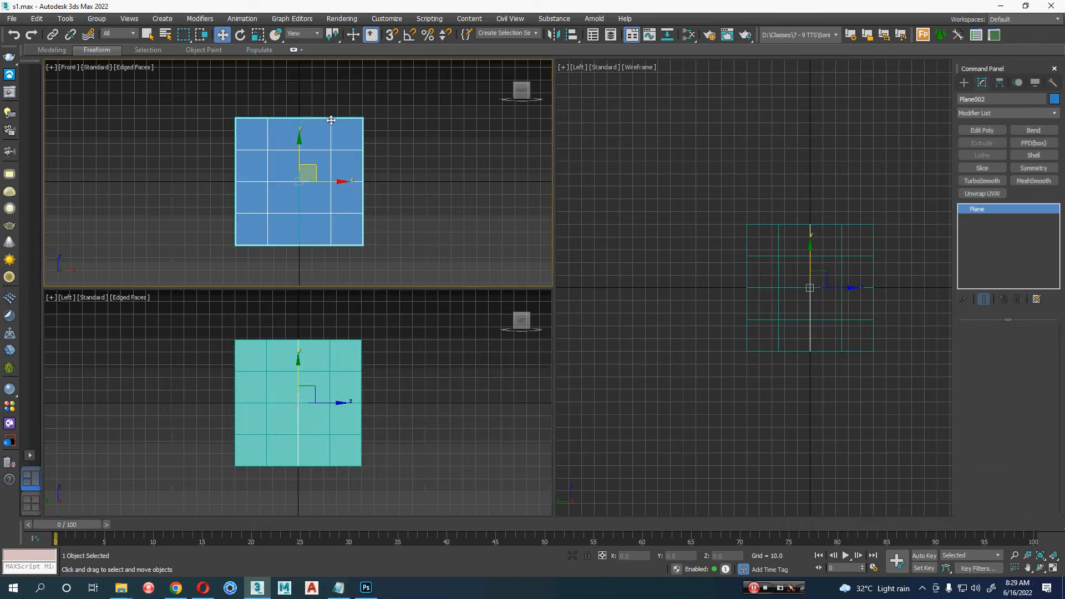
right_click(1041, 372)
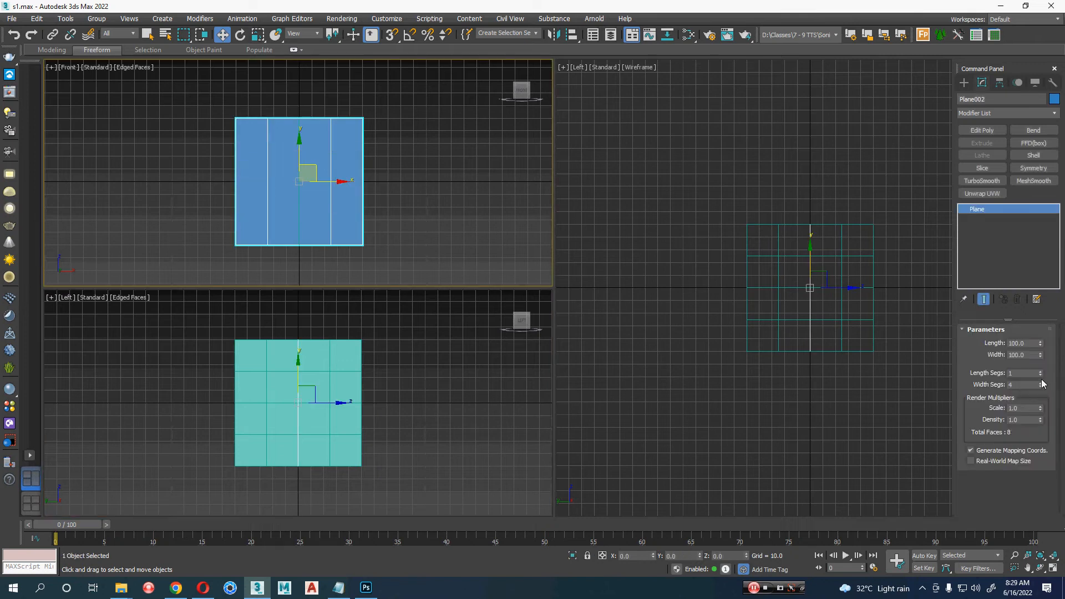
right_click(1043, 385)
click(1043, 385)
click(1014, 330)
right_click(1042, 386)
Step: Set the length and width segments of the plane facing the Left view to 1
click(332, 424)
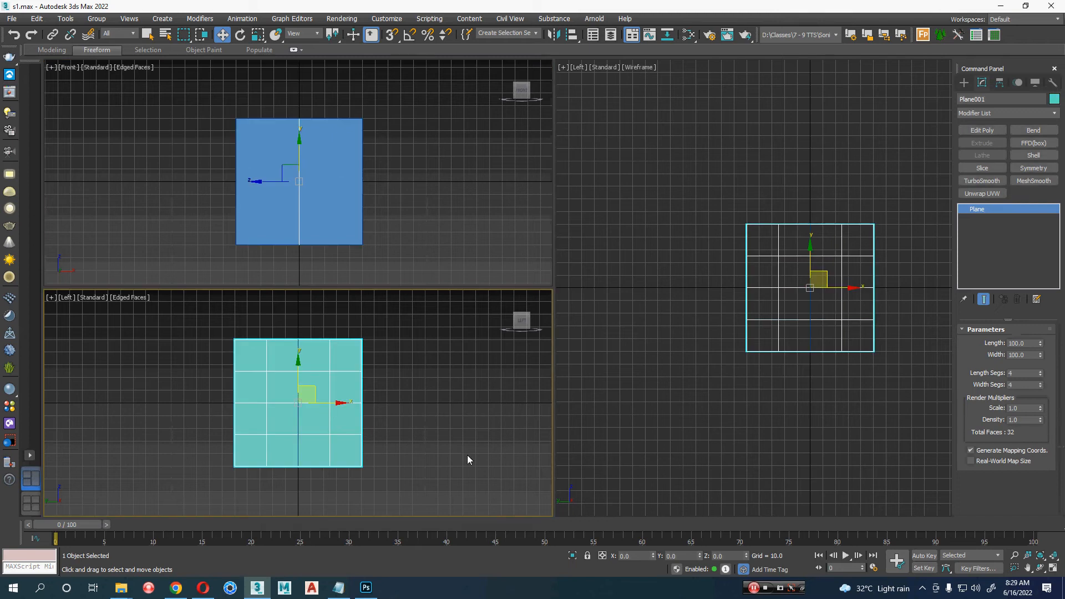
right_click(1041, 373)
right_click(1041, 385)
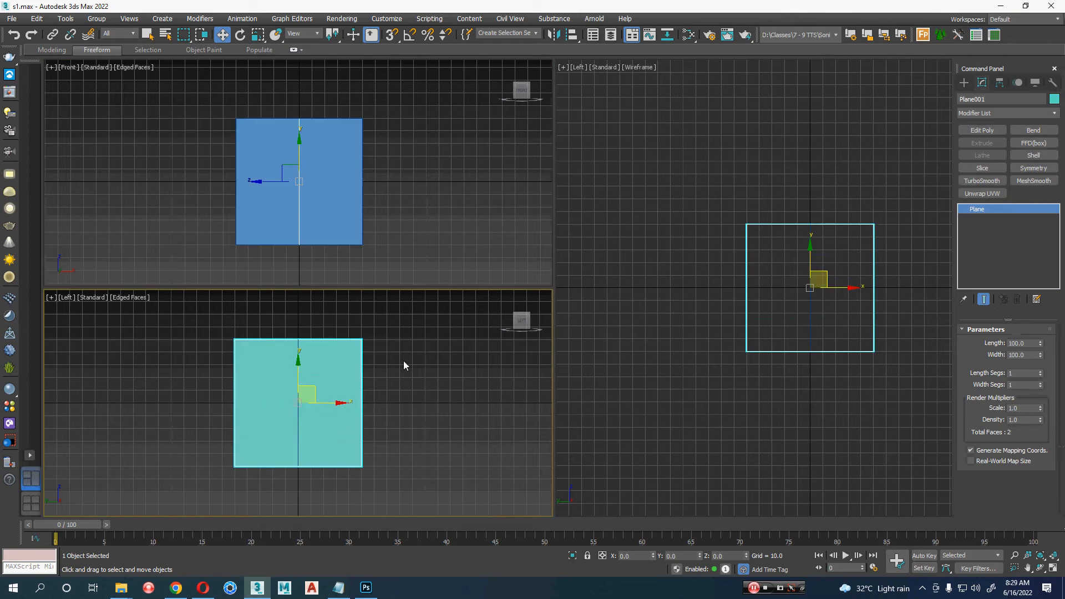
Step: Apply the image Untitled-1_0000_Layer 2 to the side plane and Untitled-1_0001_Layer 1 copy 5 to the front plane
key(alt+Tab)
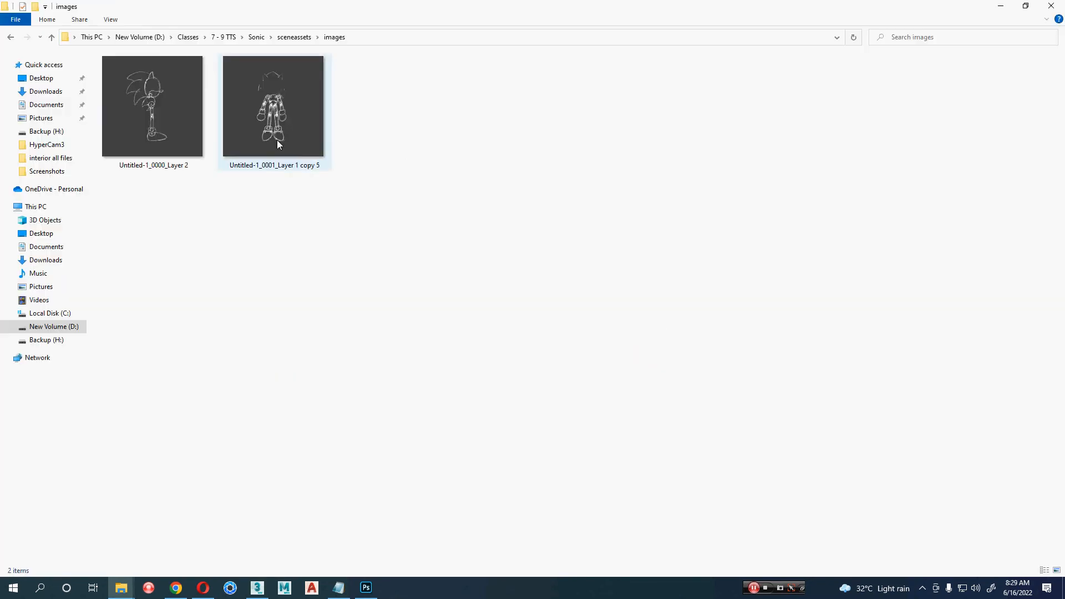
drag(152, 108, 330, 394)
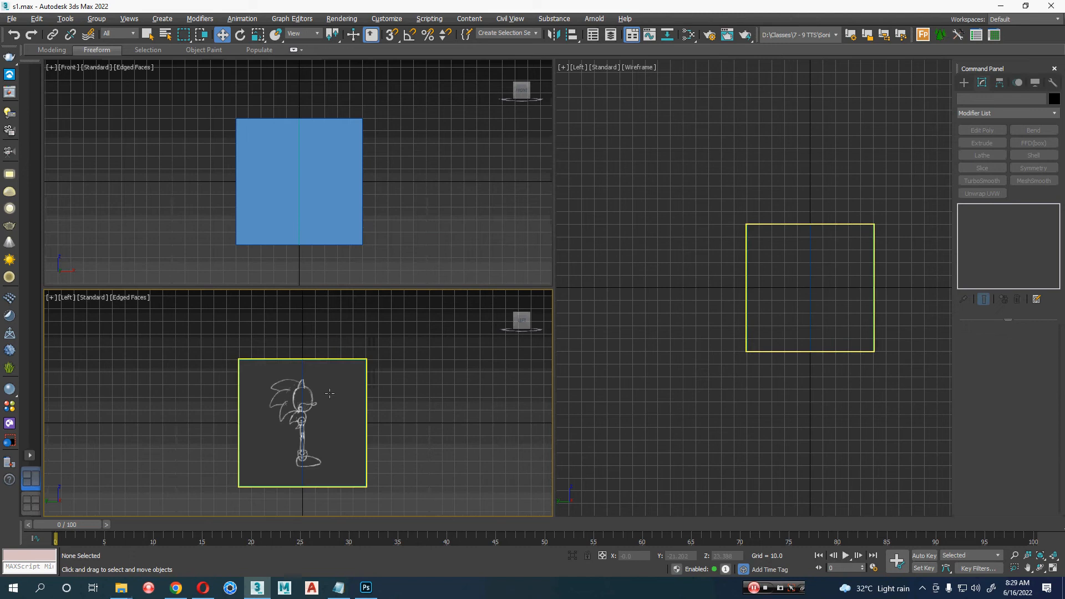
click(348, 219)
key(alt+Tab)
mouse_move(242, 96)
mouse_down()
mouse_move(328, 233)
mouse_move(308, 217)
mouse_up()
key(alt+Tab)
click(415, 394)
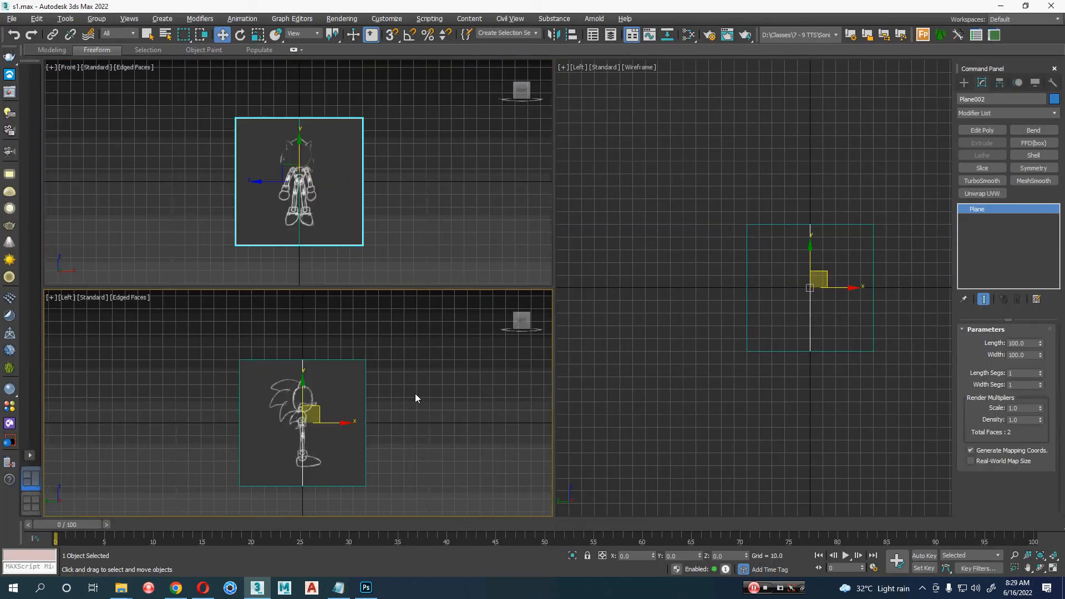
Step: Switch the large viewport to a shaded Perspective view with both reference planes in frame
click(718, 404)
key(p)
key(z)
mouse_move(697, 405)
alt+middle_down()
mouse_move(739, 424)
mouse_move(718, 405)
alt+middle_up()
key(F3)
scroll(749, 421, down, 5)
Step: Move the side plane away from the origin along positive X and the front plane along positive Y
click(698, 367)
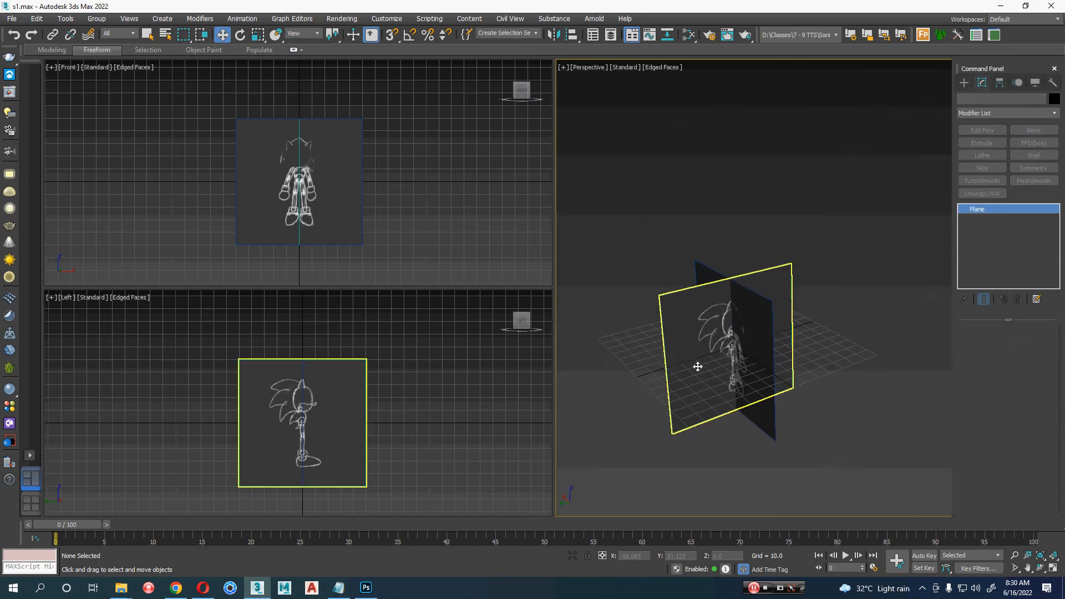
drag(698, 367, 645, 278)
click(772, 389)
alt+middle_drag(780, 388, 731, 386)
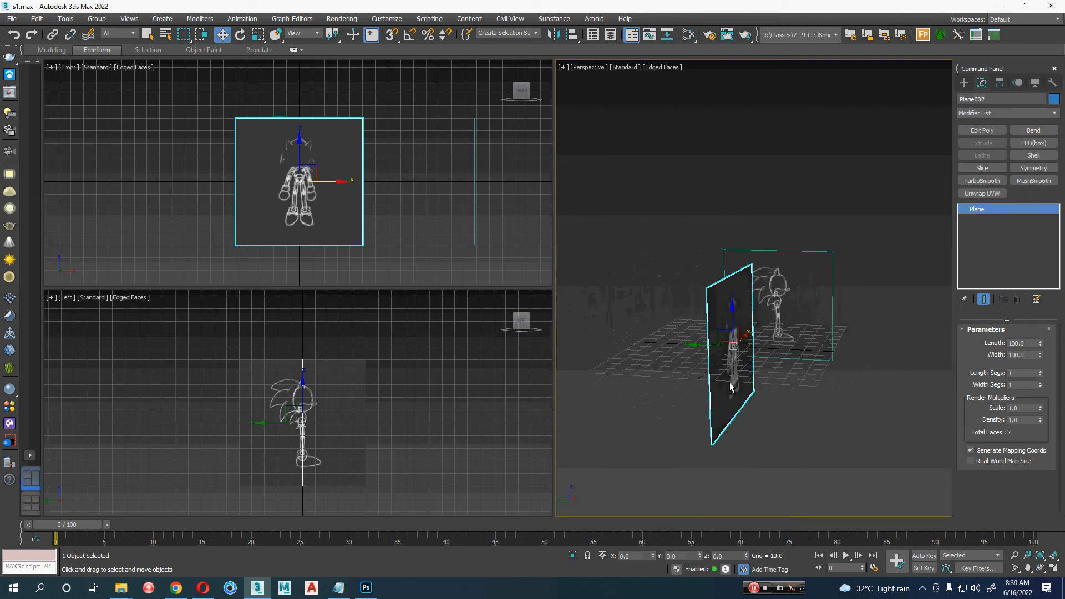
drag(701, 345, 627, 331)
click(761, 435)
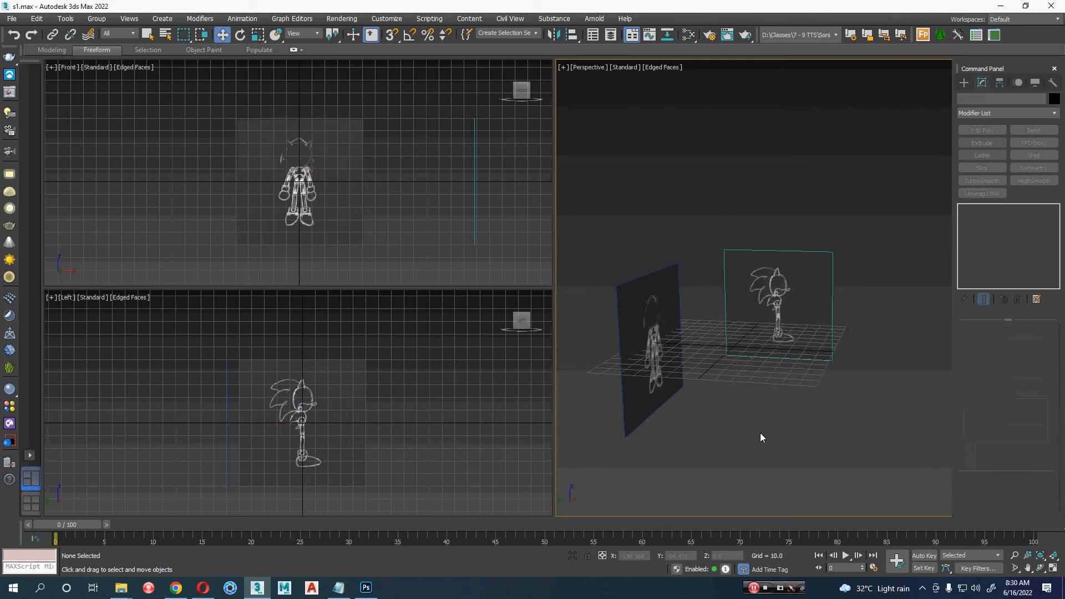
Step: In the object properties of both planes, disable Show Frozen in Gray and enable Backface Cull
key(ctrl+a)
right_click(766, 321)
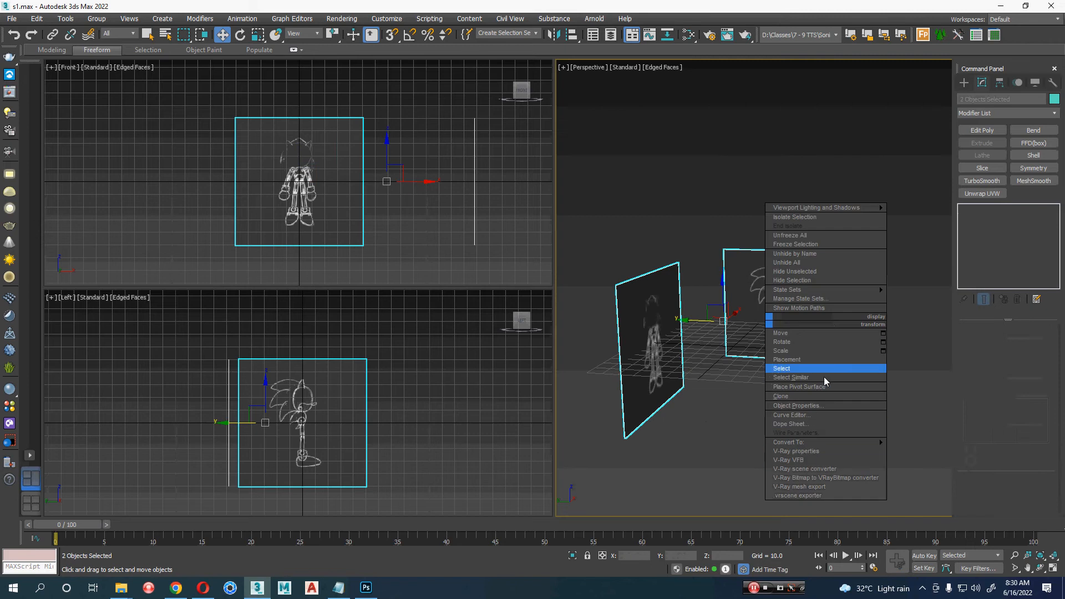
click(821, 408)
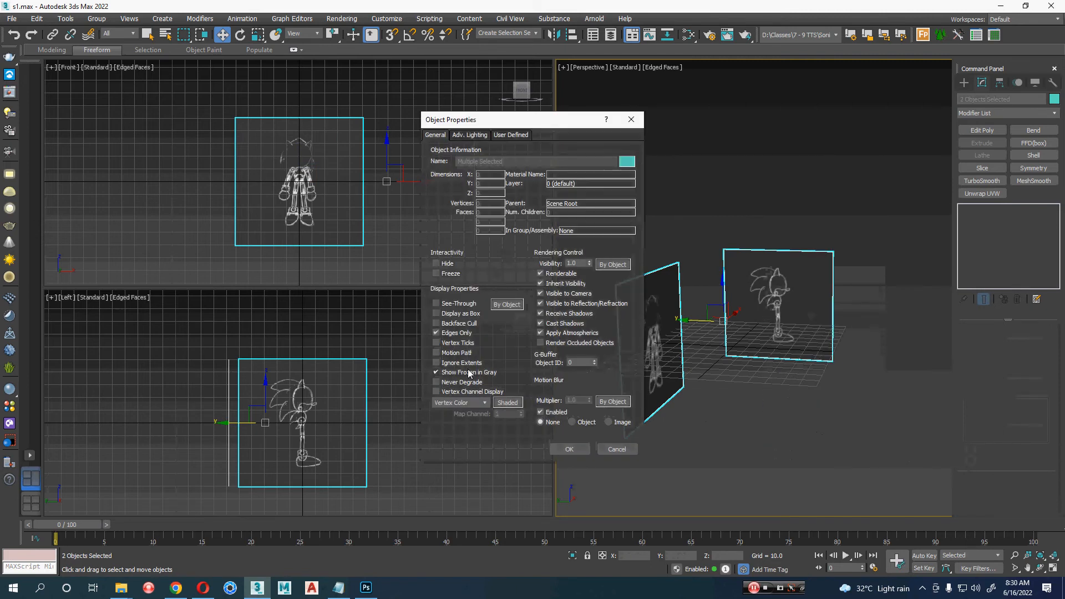
click(469, 374)
click(436, 323)
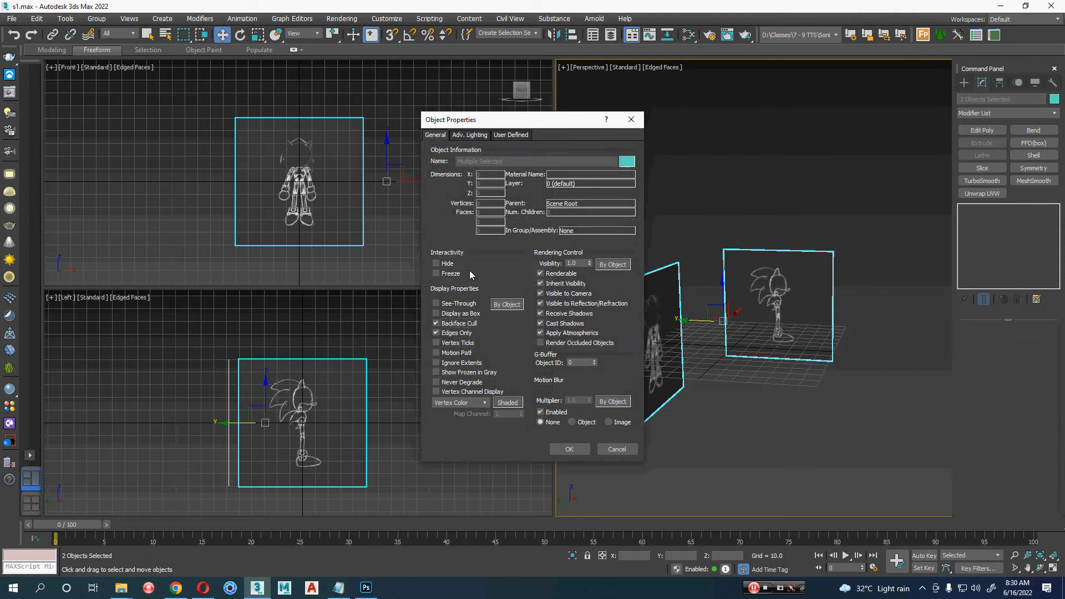
click(570, 449)
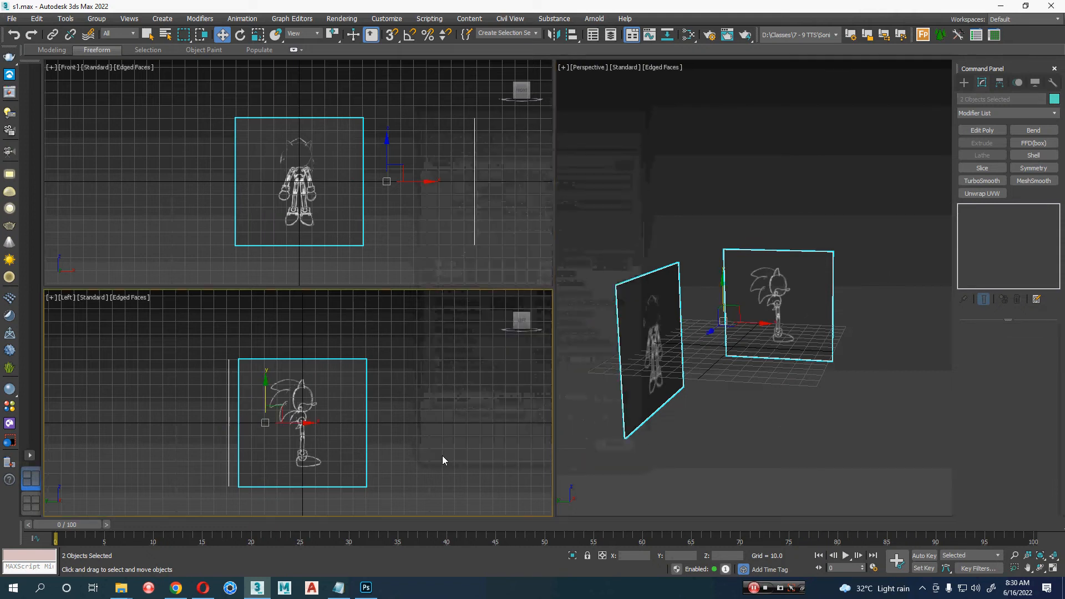
Step: Raise both reference planes together until the character's feet rest on the ground line
scroll(278, 434, up, 3)
drag(253, 381, 256, 293)
middle_drag(480, 433, 481, 476)
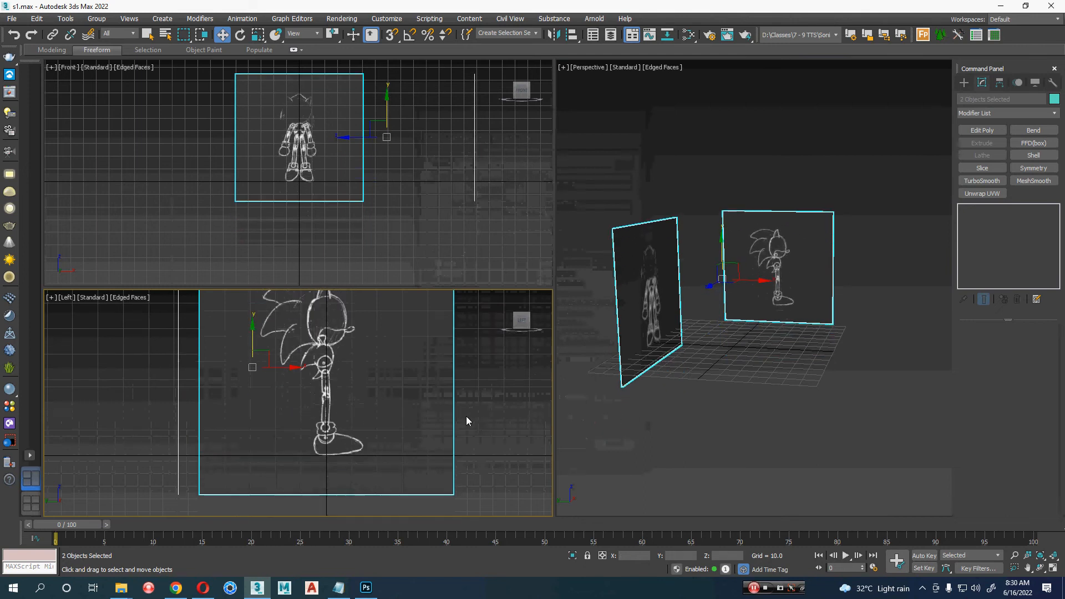
scroll(299, 211, up, 5)
scroll(335, 233, down, 4)
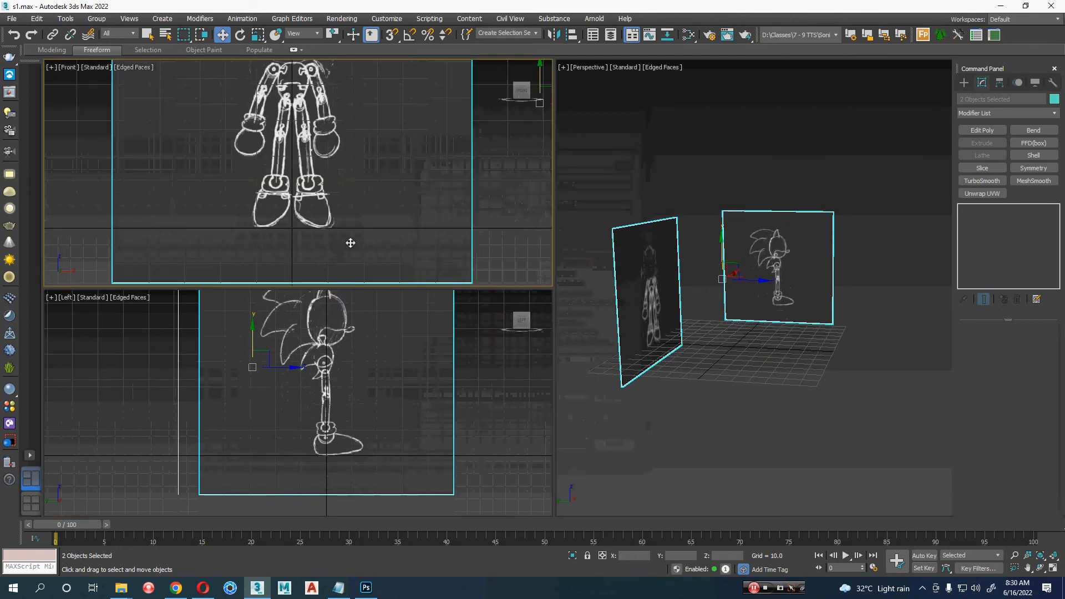
scroll(388, 238, down, 2)
click(511, 468)
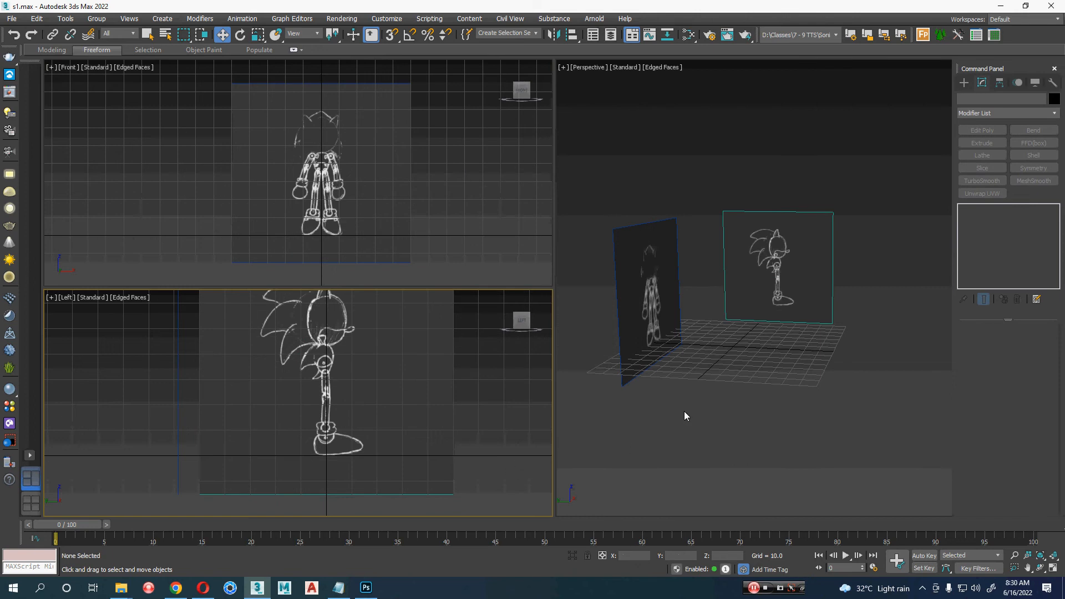
Step: Freeze both reference planes, keeping them unhidden, and turn off edged faces in the Perspective viewport
alt+middle_drag(685, 415, 730, 444)
key(ctrl+a)
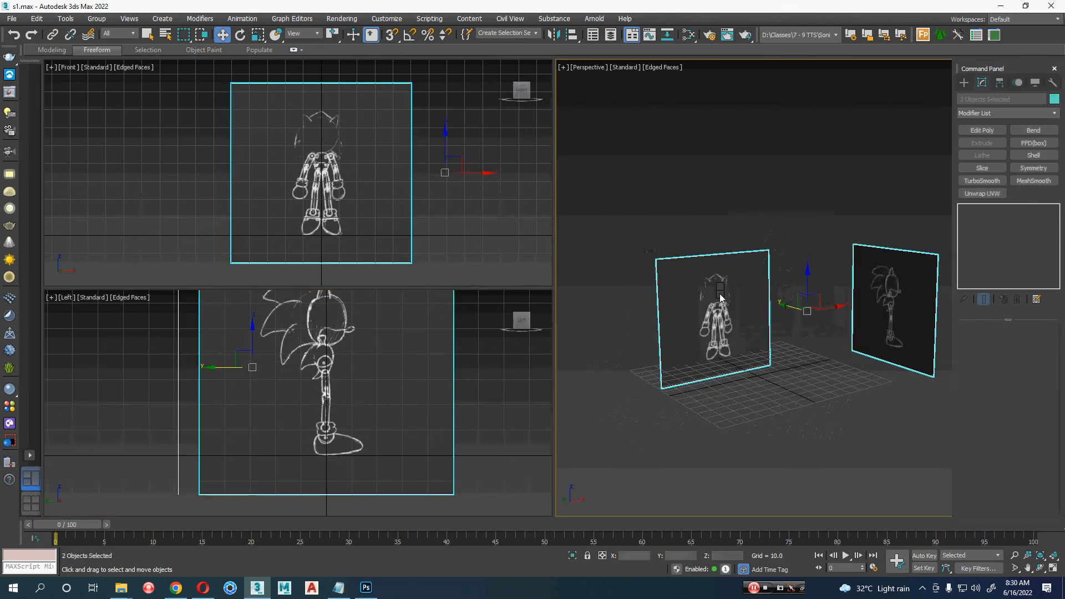
right_click(719, 291)
click(780, 251)
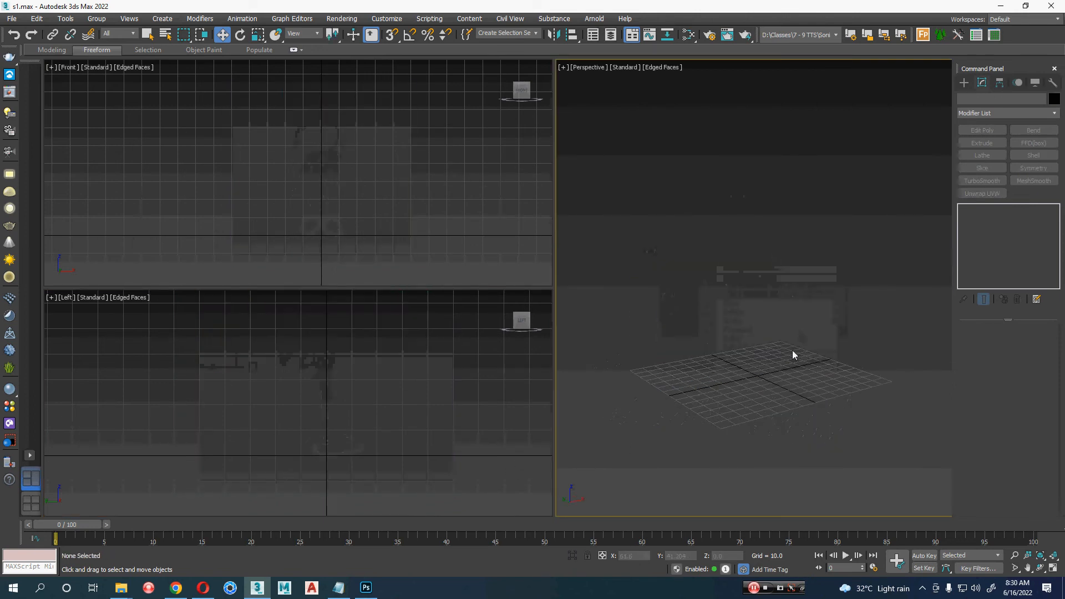
key(F4)
right_click(791, 284)
click(815, 234)
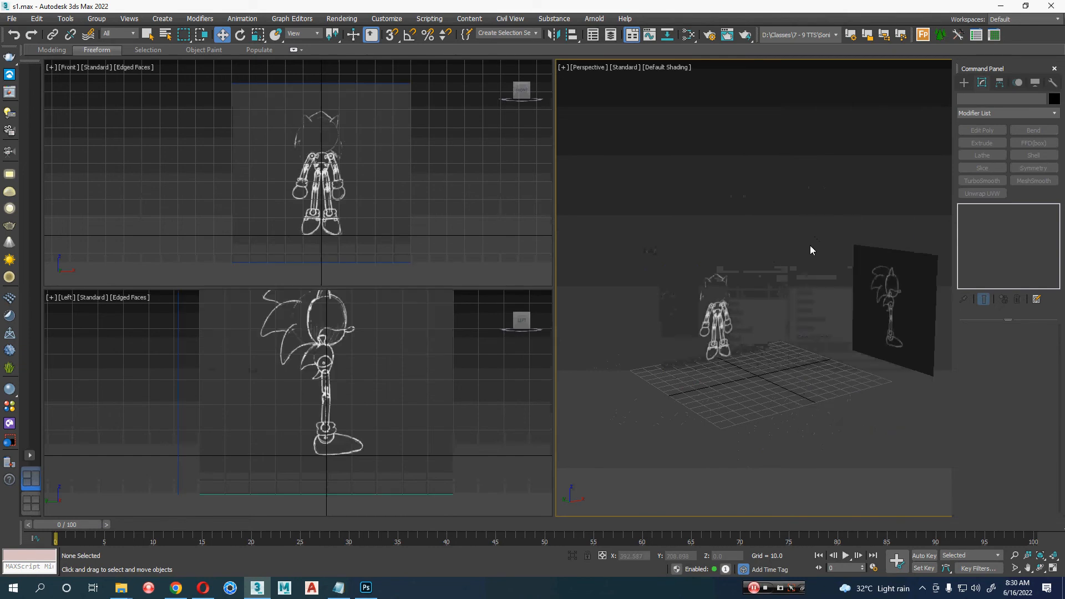
right_click(724, 271)
click(771, 179)
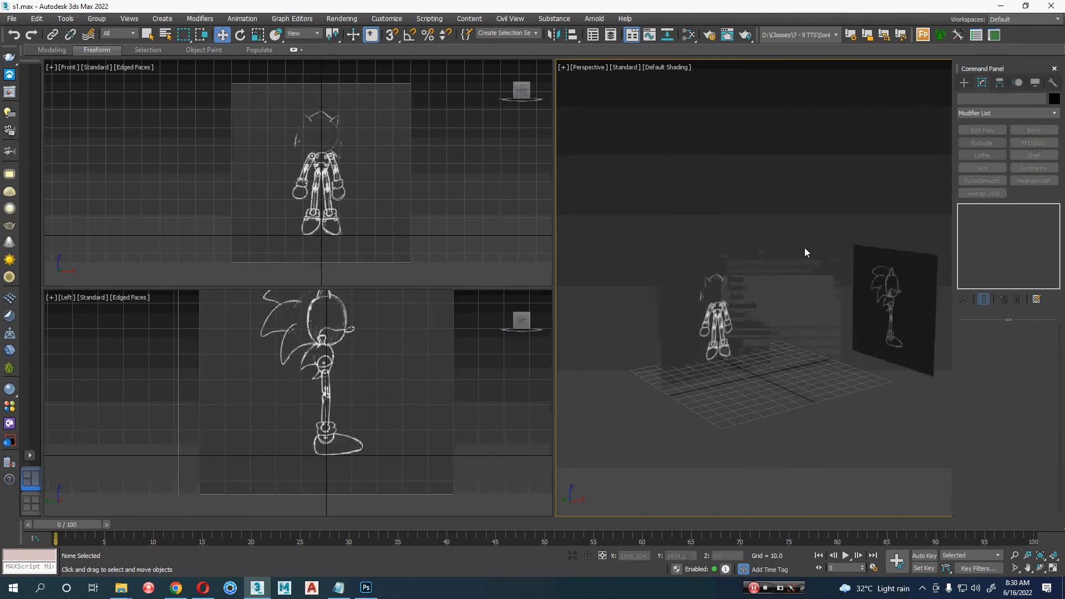
Step: Set the background of all viewports to the customized user interface solid color
alt+middle_drag(810, 352, 743, 402)
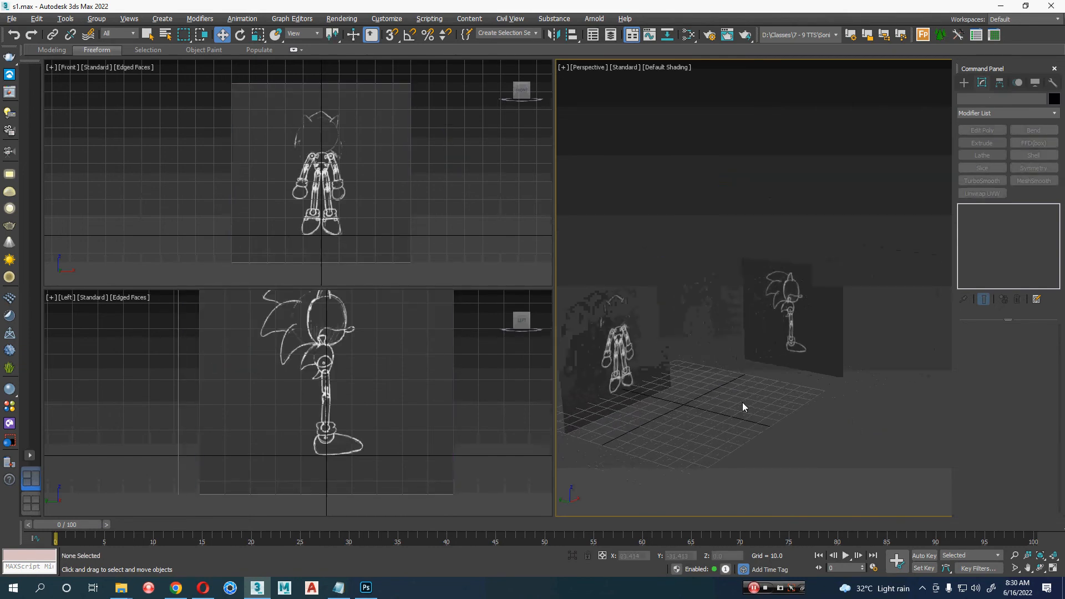
key(alt+b)
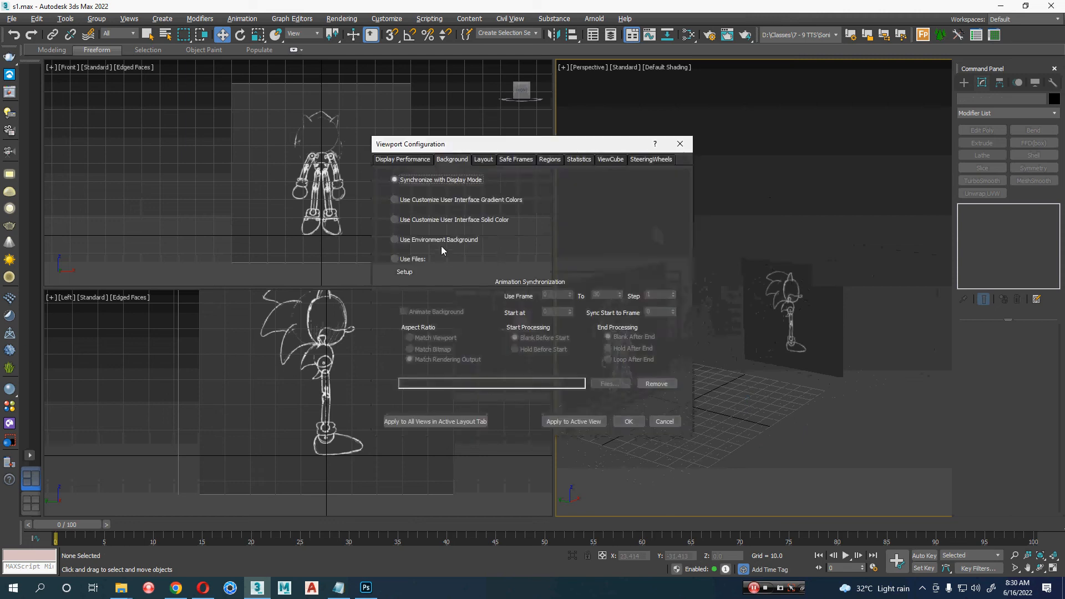
click(455, 221)
click(444, 422)
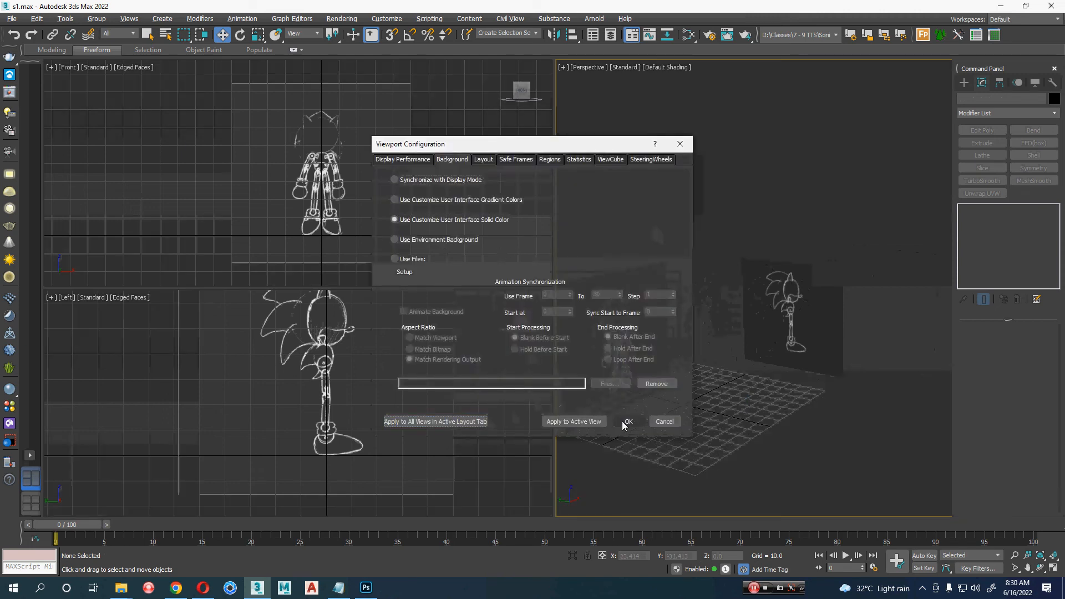
click(628, 422)
mouse_move(735, 388)
alt+middle_down()
mouse_move(740, 357)
mouse_move(730, 389)
alt+middle_up()
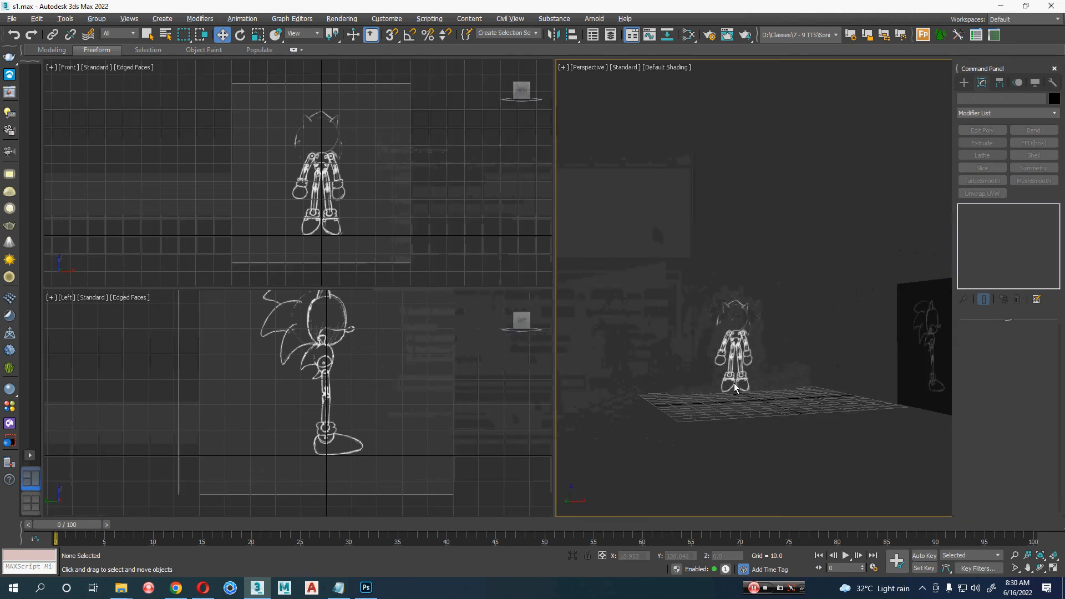
Step: Examine the side blueprint and the torso, arms and legs of the front blueprint
click(460, 406)
middle_drag(472, 402, 421, 410)
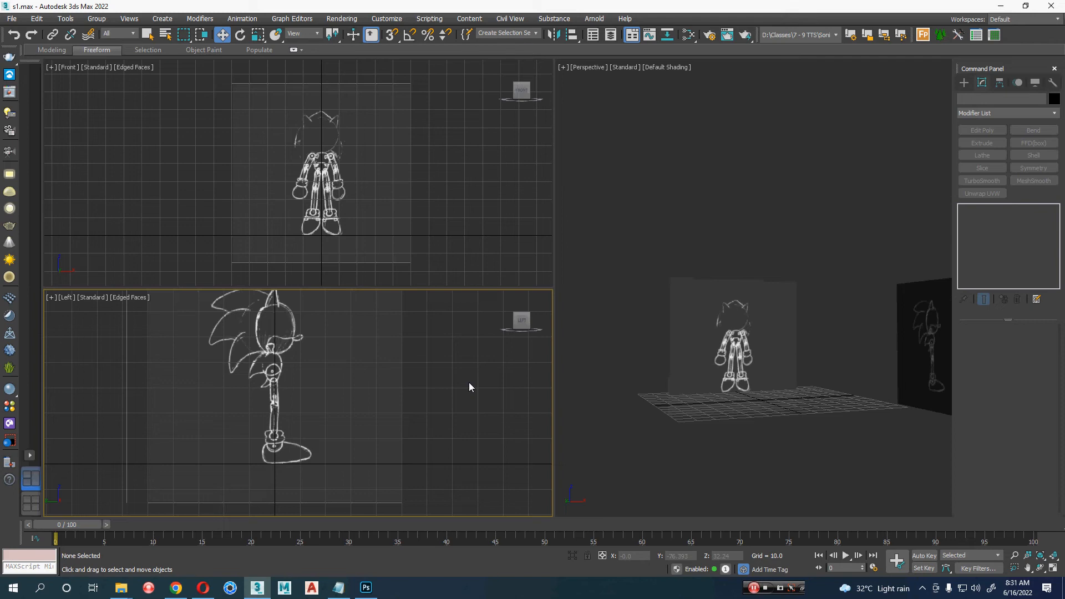
middle_drag(336, 402, 348, 430)
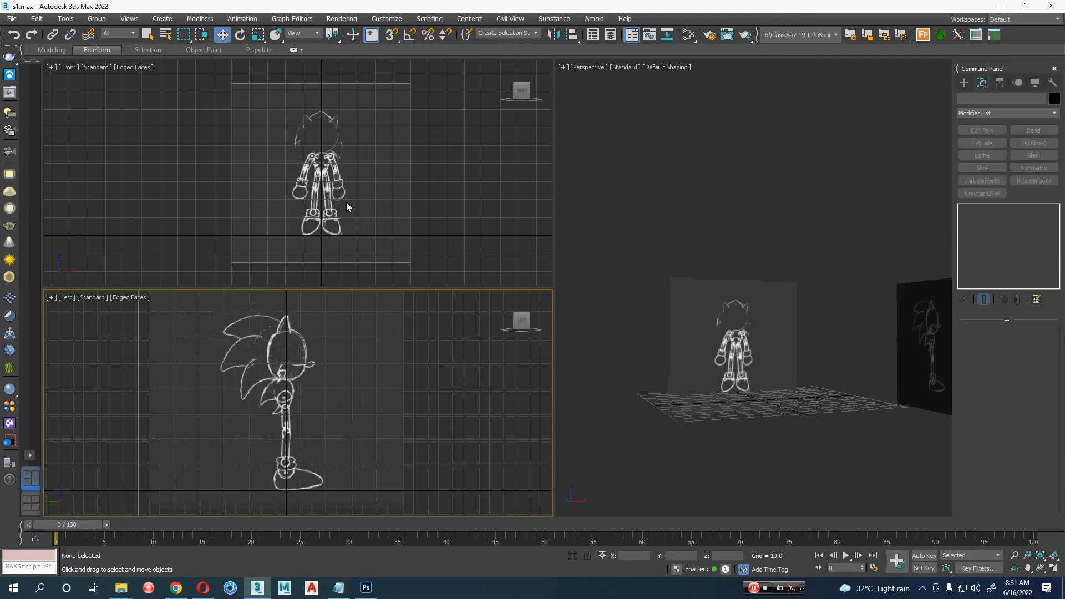
scroll(346, 202, up, 5)
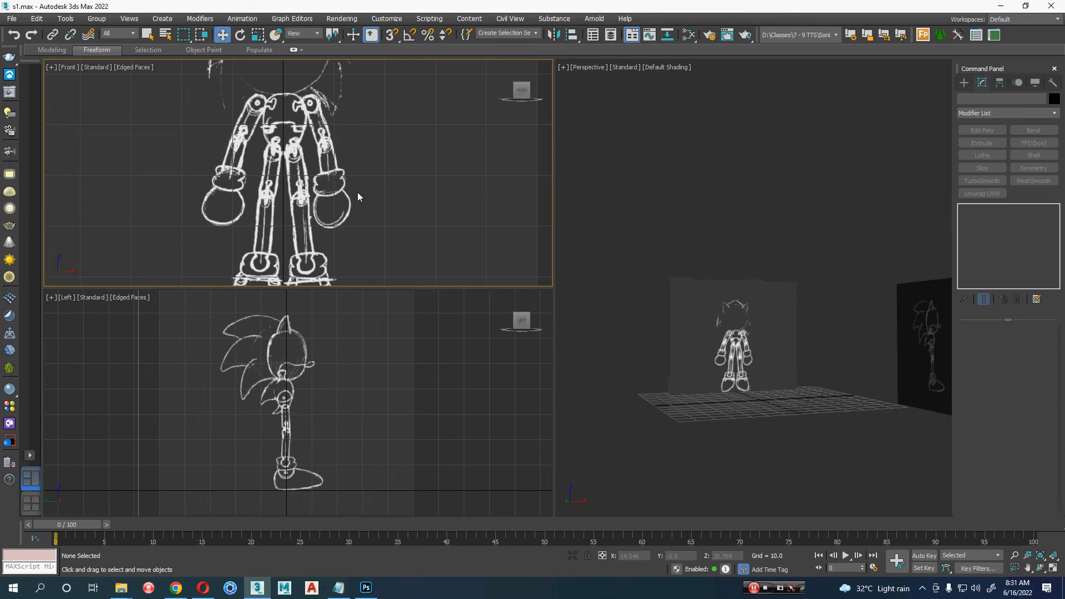
middle_drag(371, 188, 350, 160)
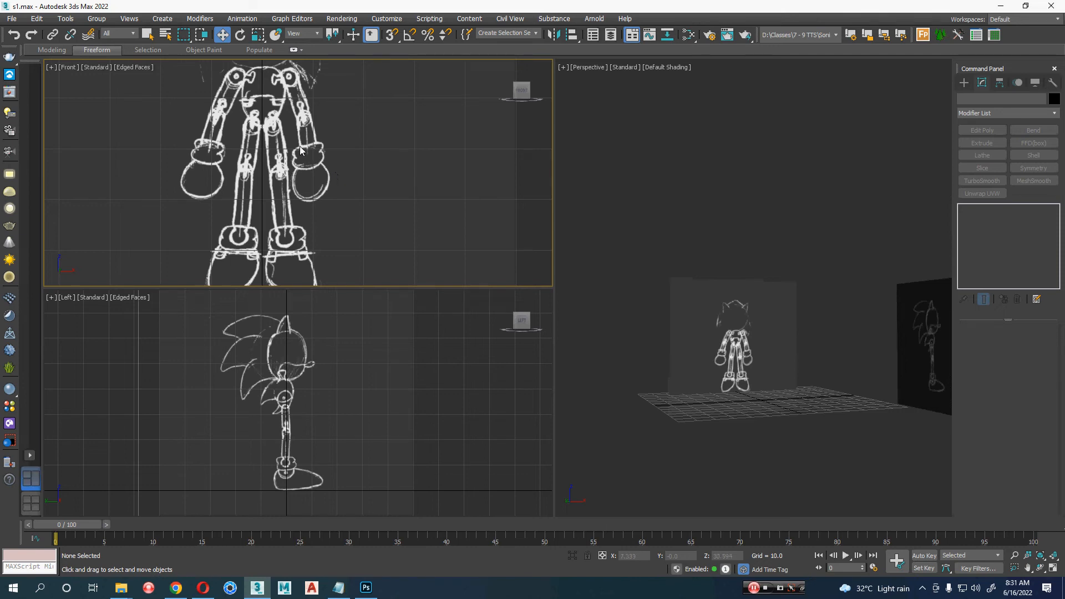
middle_drag(303, 148, 322, 189)
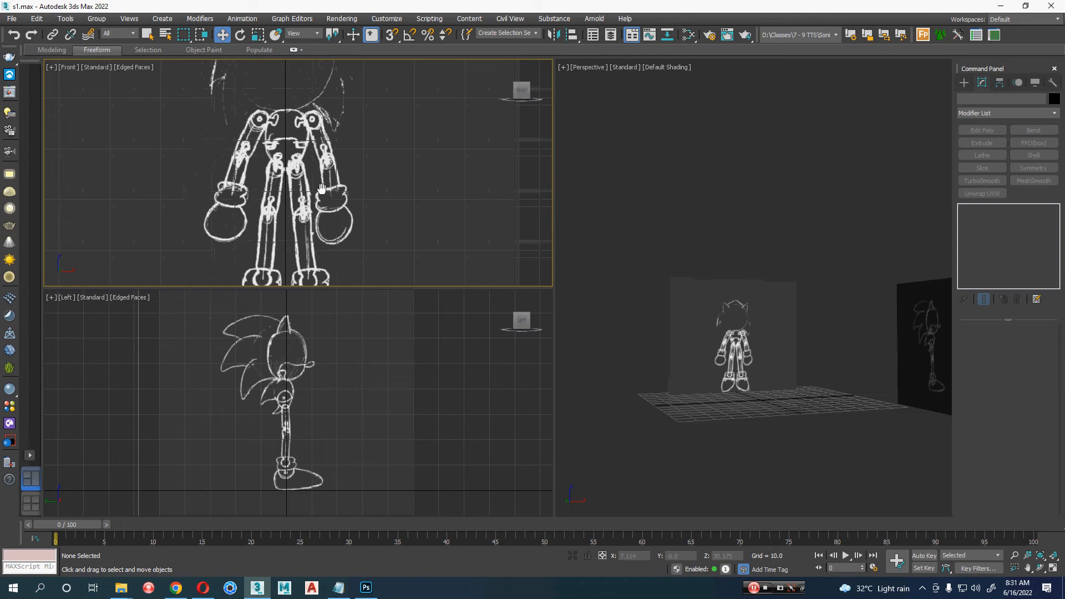
scroll(294, 148, up, 5)
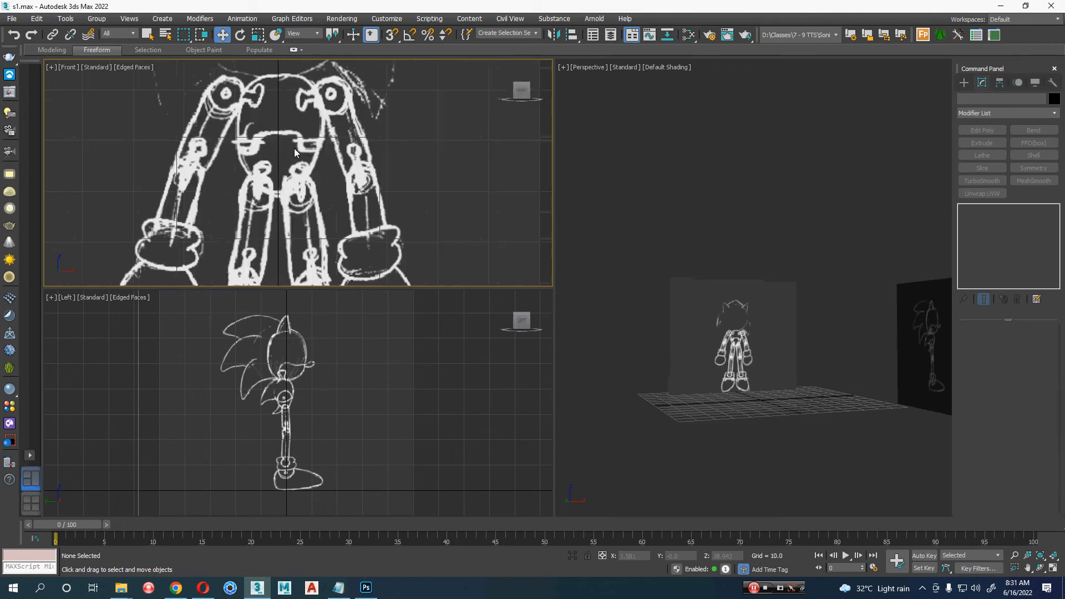
Step: Create a box over the torso in the Front view, about 12.2 long, 9.8 wide and 2.2 high
click(965, 86)
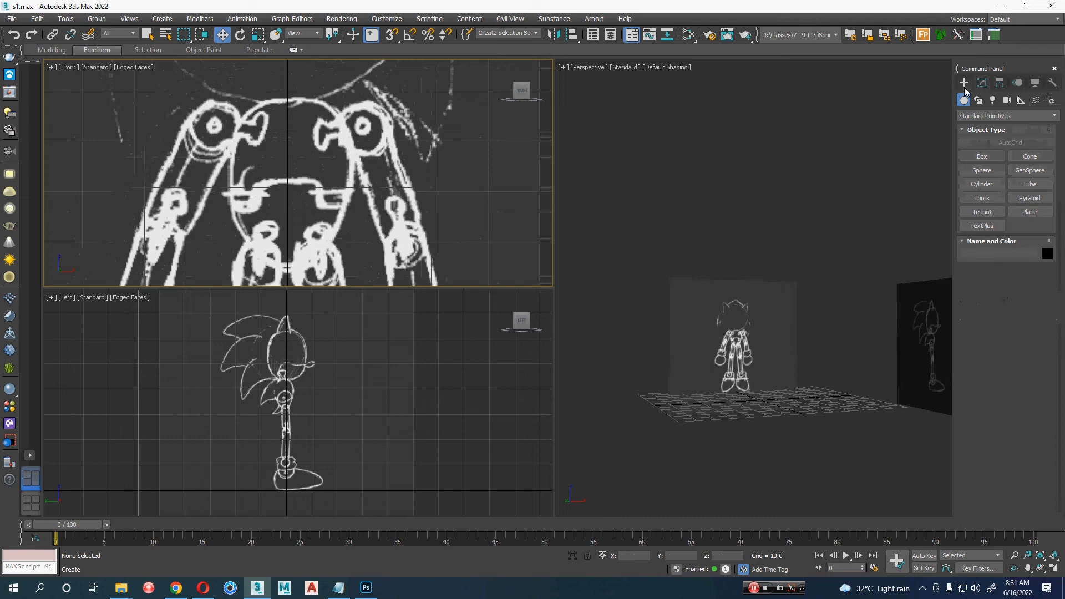
click(982, 158)
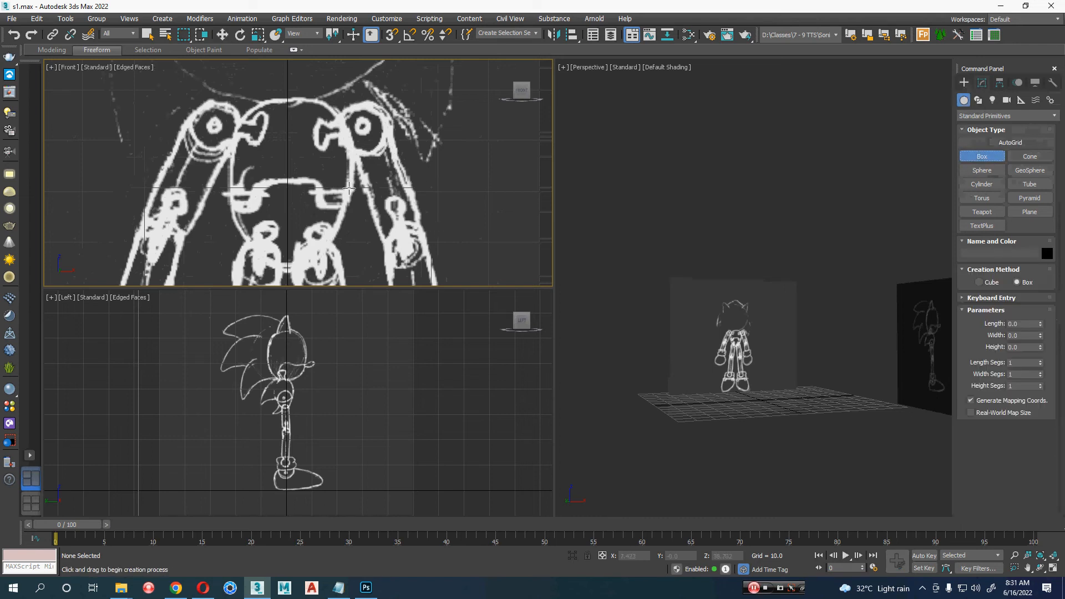
drag(221, 96, 362, 272)
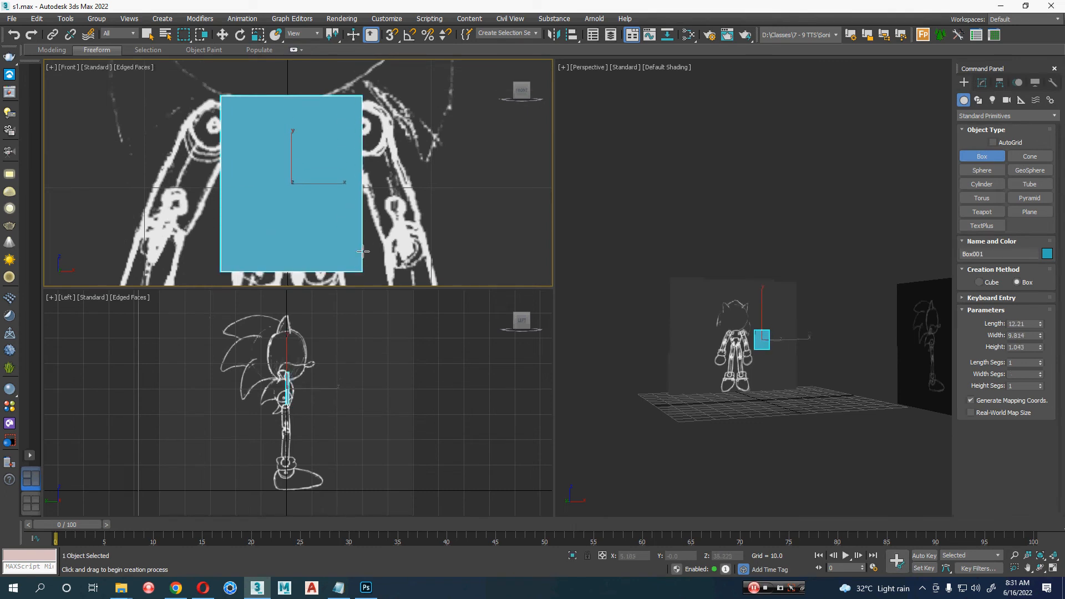
click(366, 235)
scroll(285, 444, up, 3)
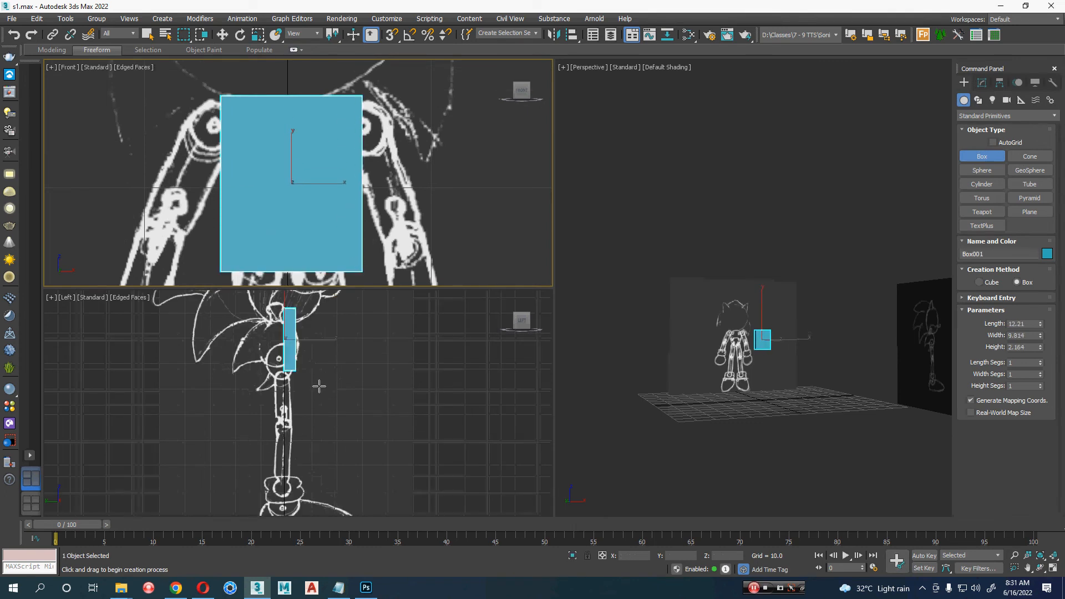
scroll(777, 366, up, 5)
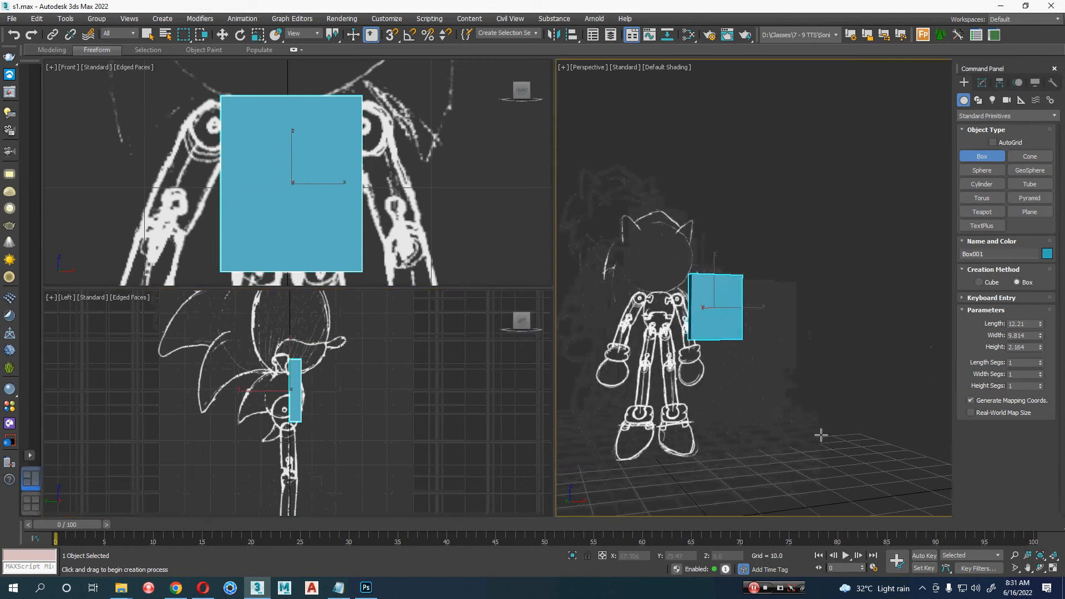
alt+middle_drag(821, 435, 797, 443)
right_click(797, 442)
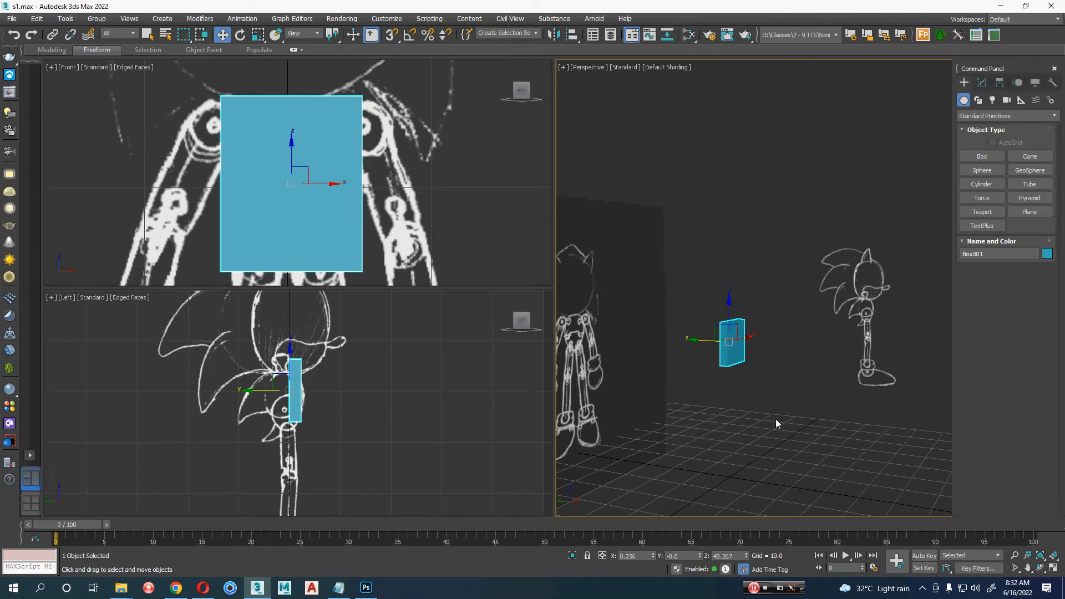
middle_drag(734, 402, 801, 394)
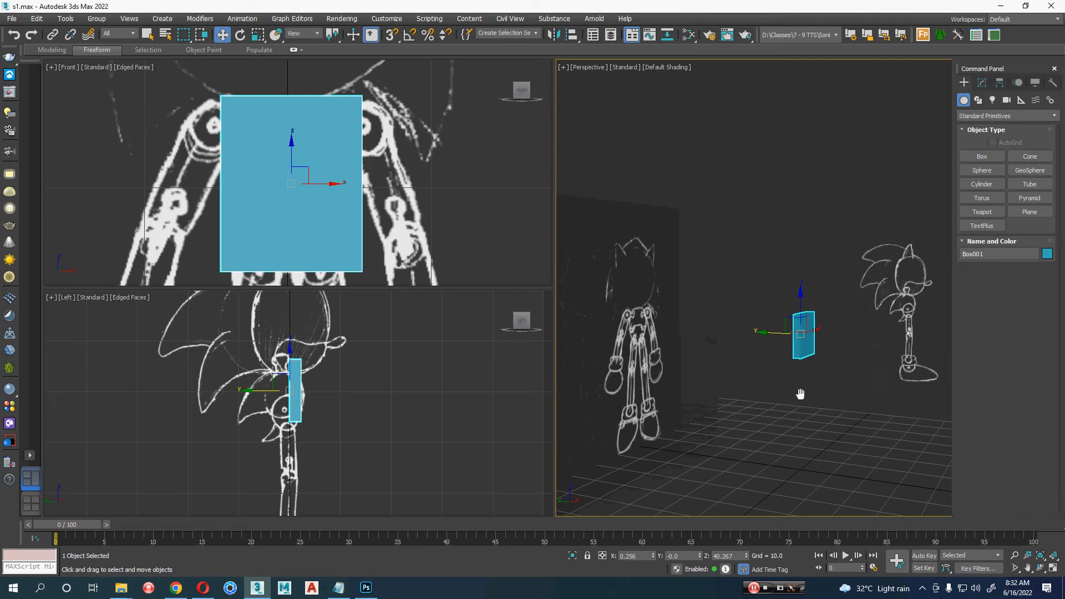
Step: Shorten the active time range to end at frame 10
ctrl+alt+right_drag(263, 543, 910, 536)
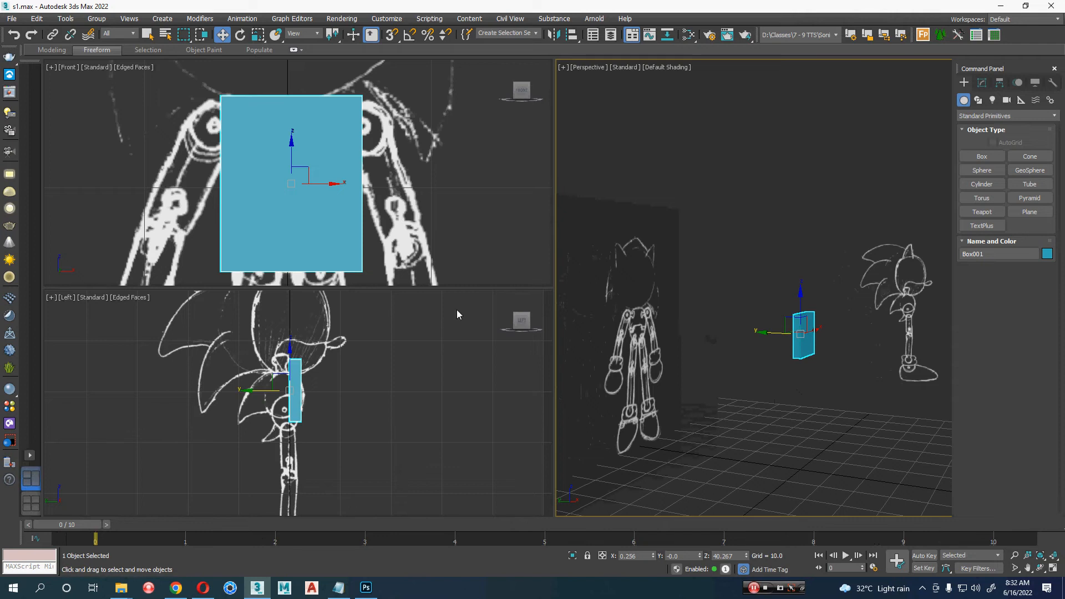
Step: Close the Slate Material Editor and open the Compact Material Editor in its place, keeping the torso box selected
key(z)
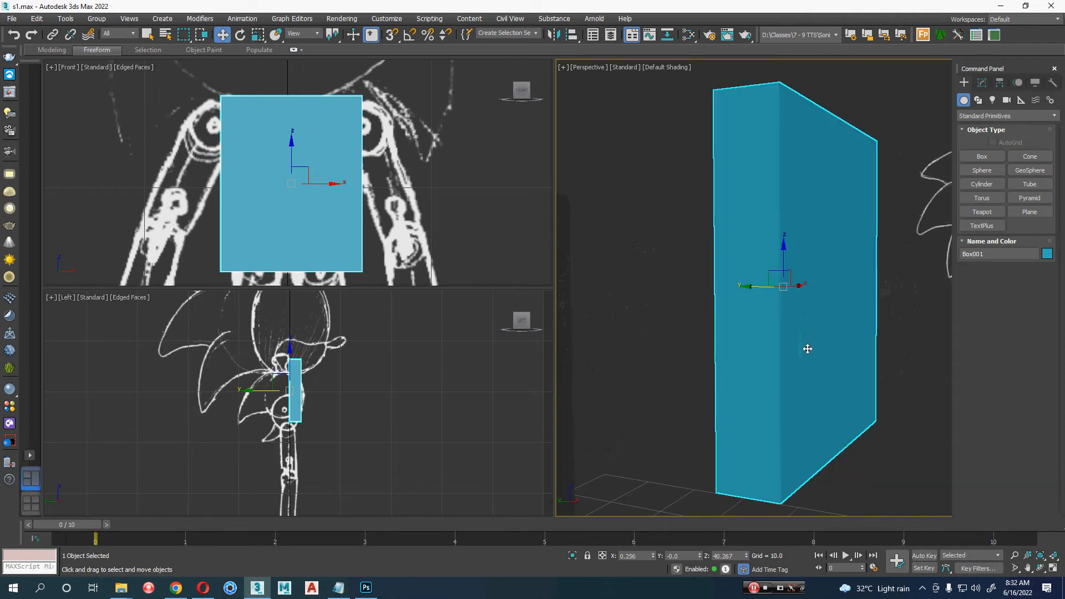
middle_drag(807, 349, 792, 349)
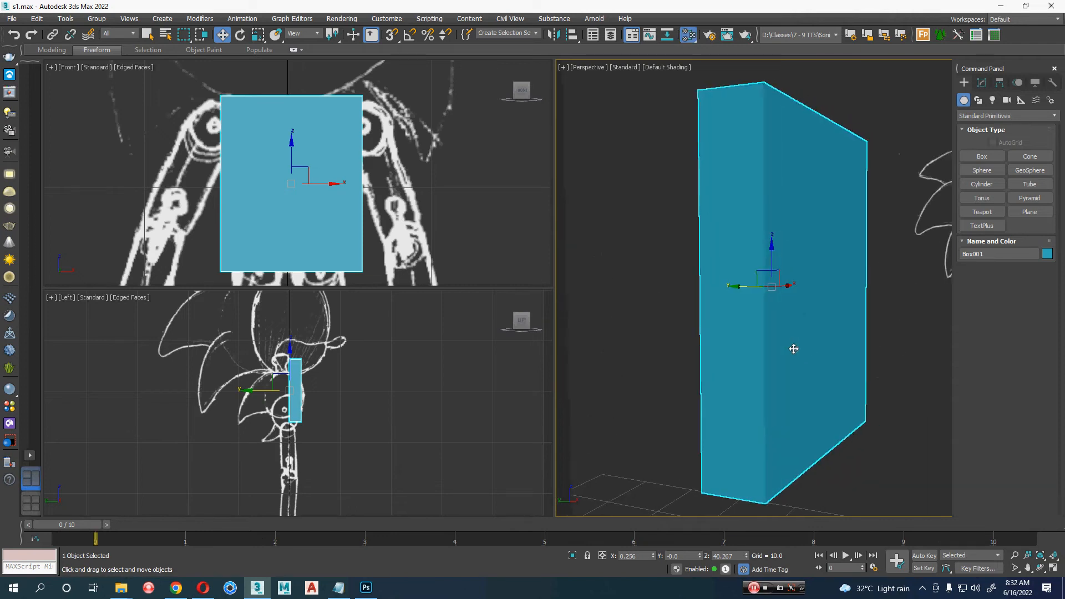
key(m)
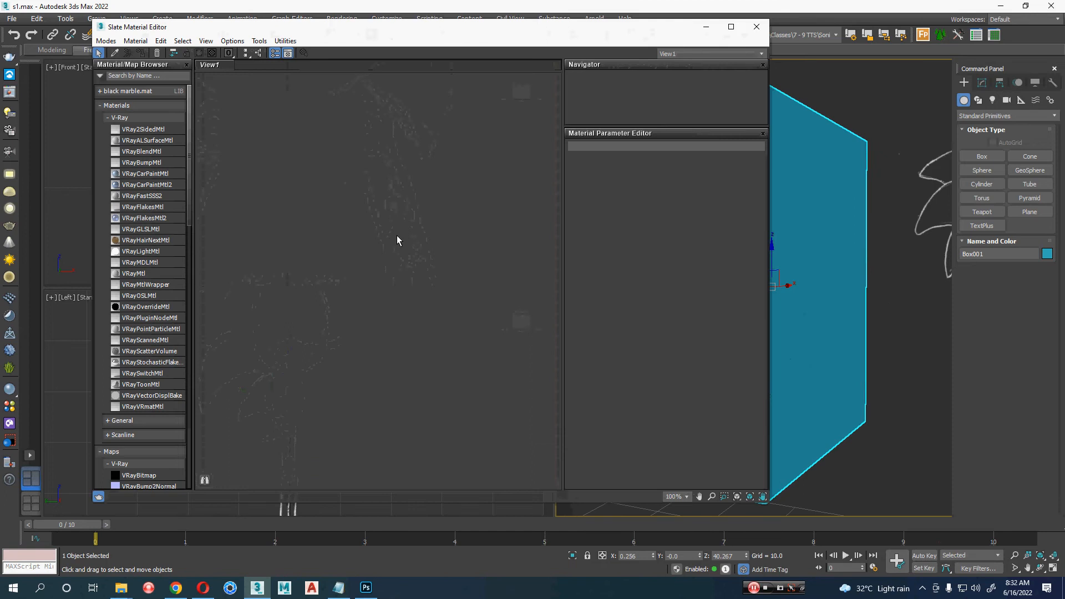
click(757, 27)
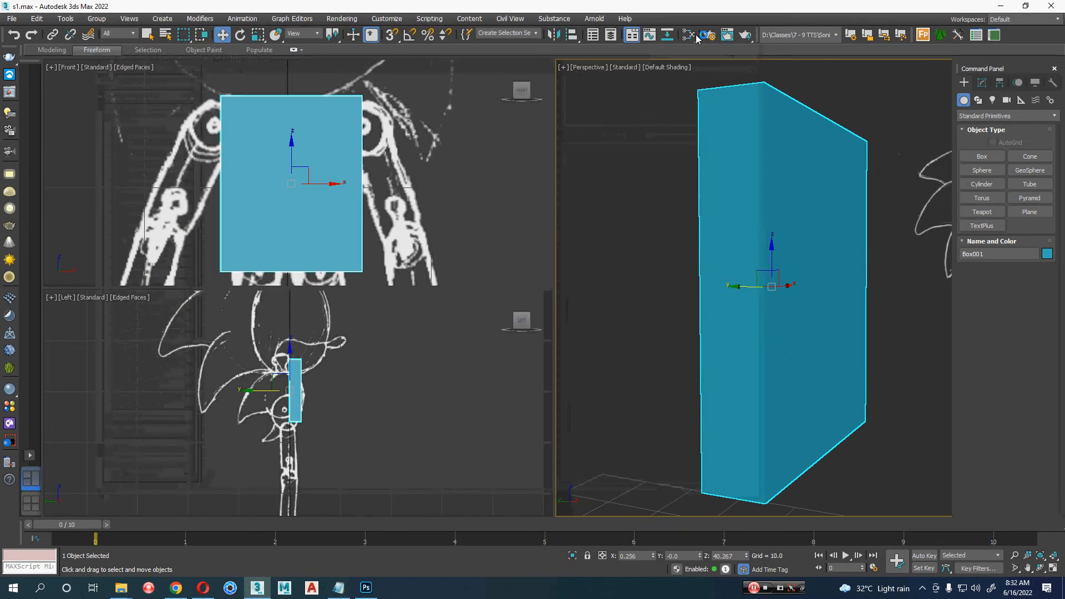
drag(691, 36, 689, 53)
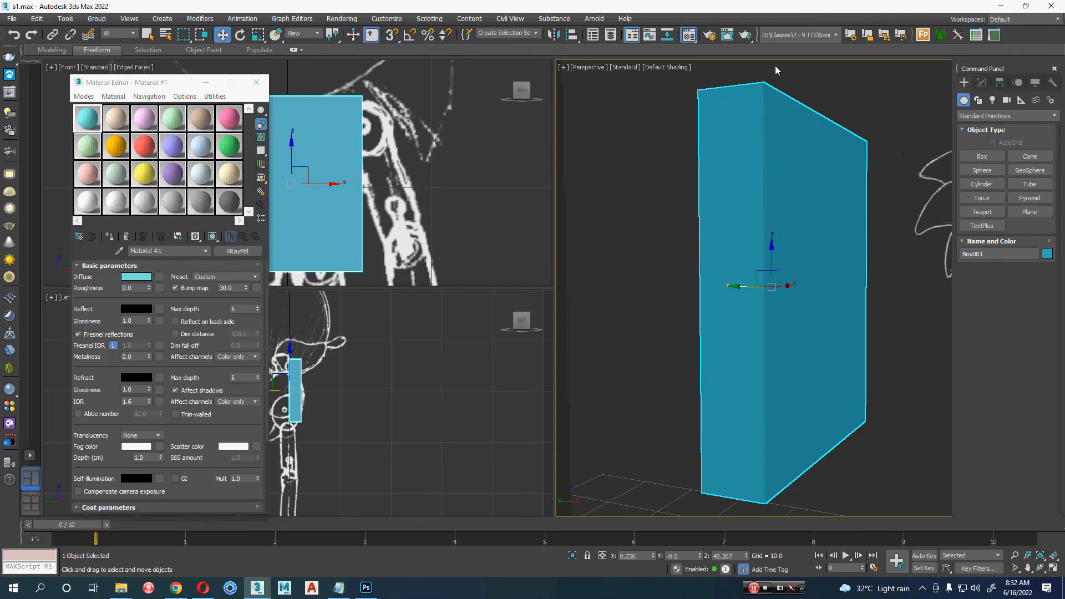
Step: Switch the production renderer from V-Ray to the Scanline Renderer in the render setup
click(710, 35)
click(285, 102)
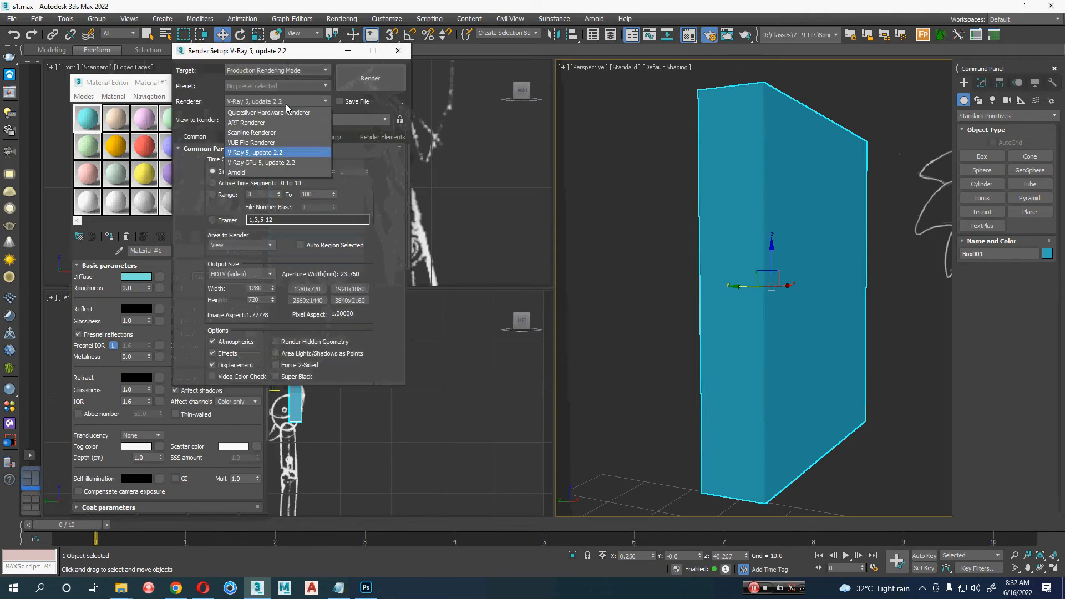
click(278, 132)
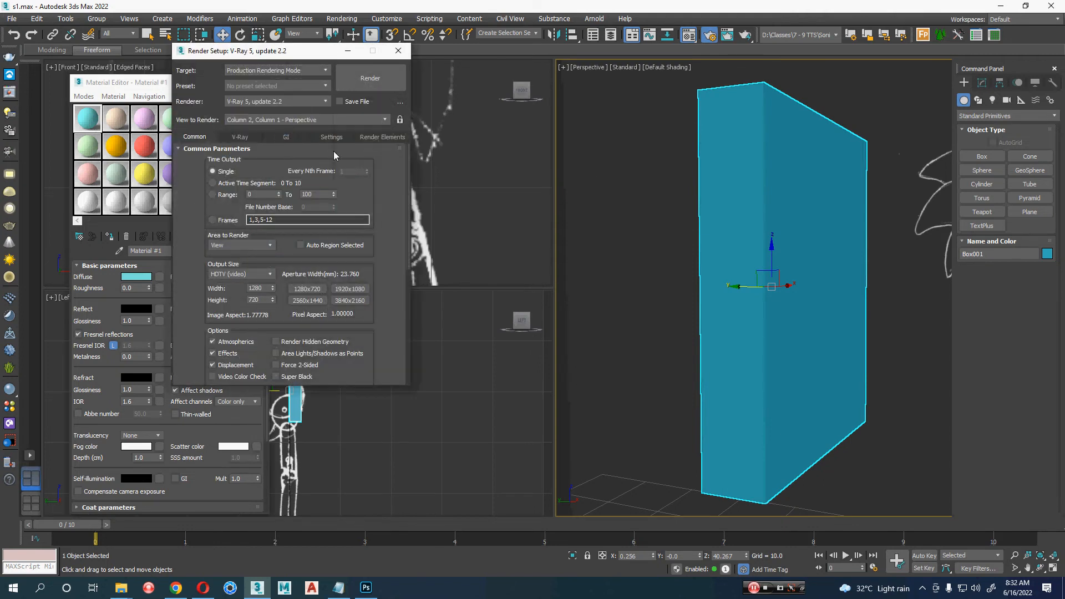
click(399, 51)
Step: Change Material #1 to a Standard (Legacy) material and assign it to the torso box
click(258, 250)
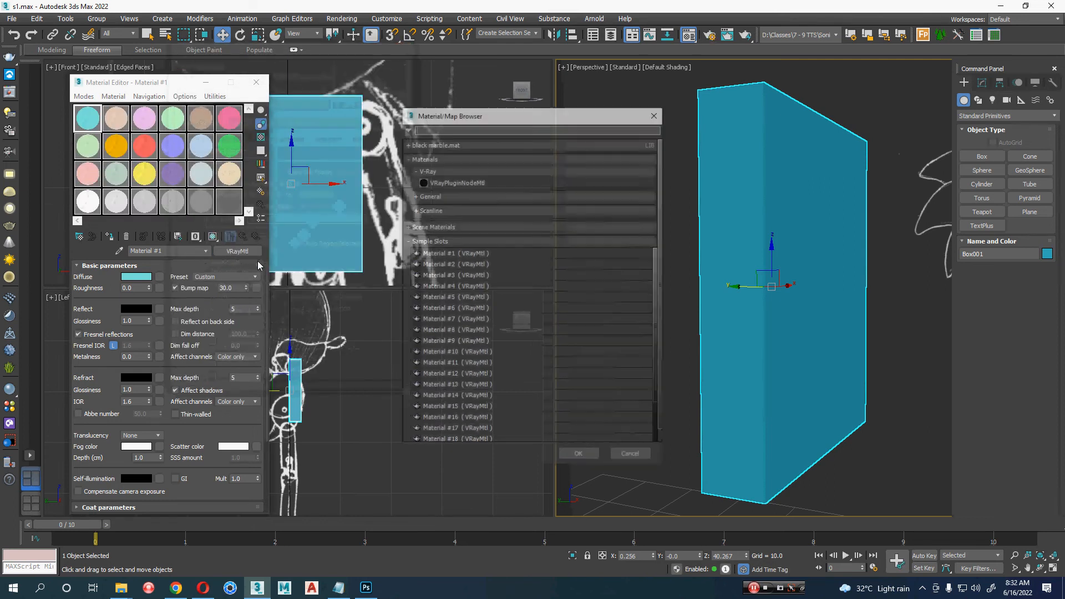
click(444, 210)
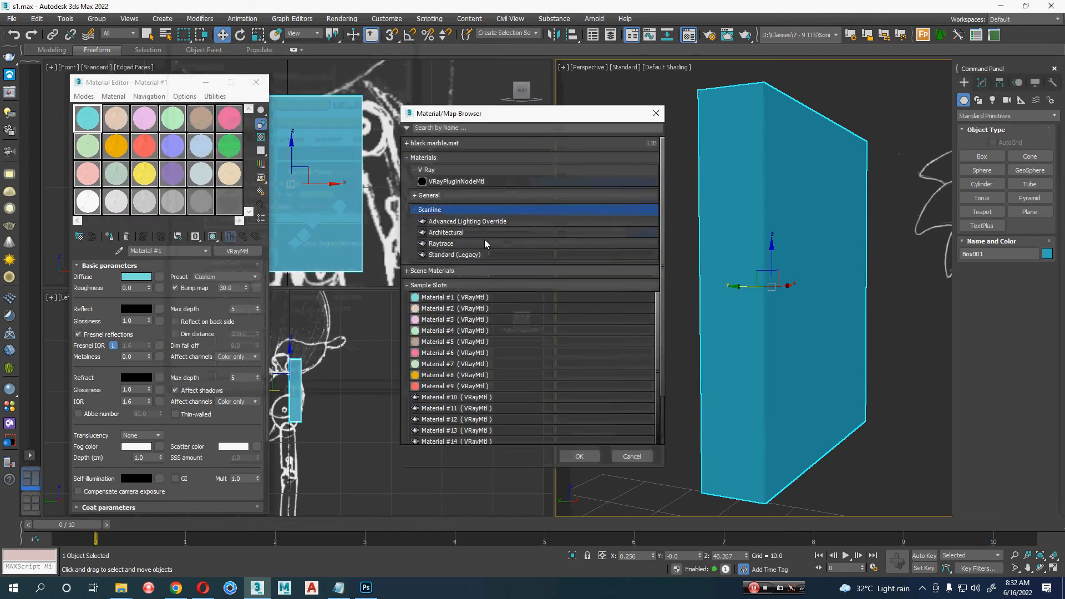
click(455, 254)
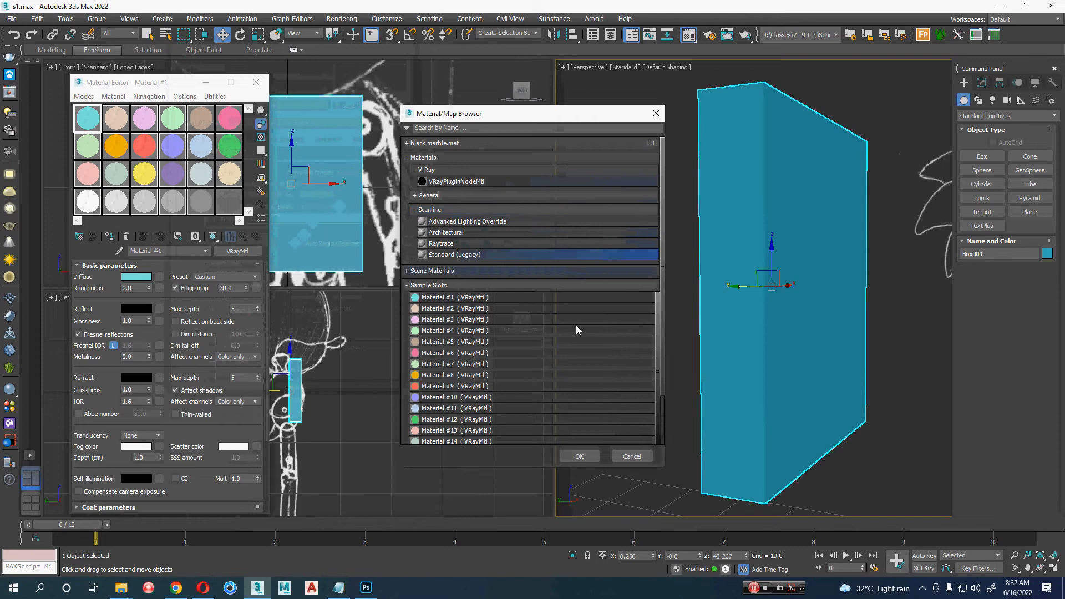
click(588, 459)
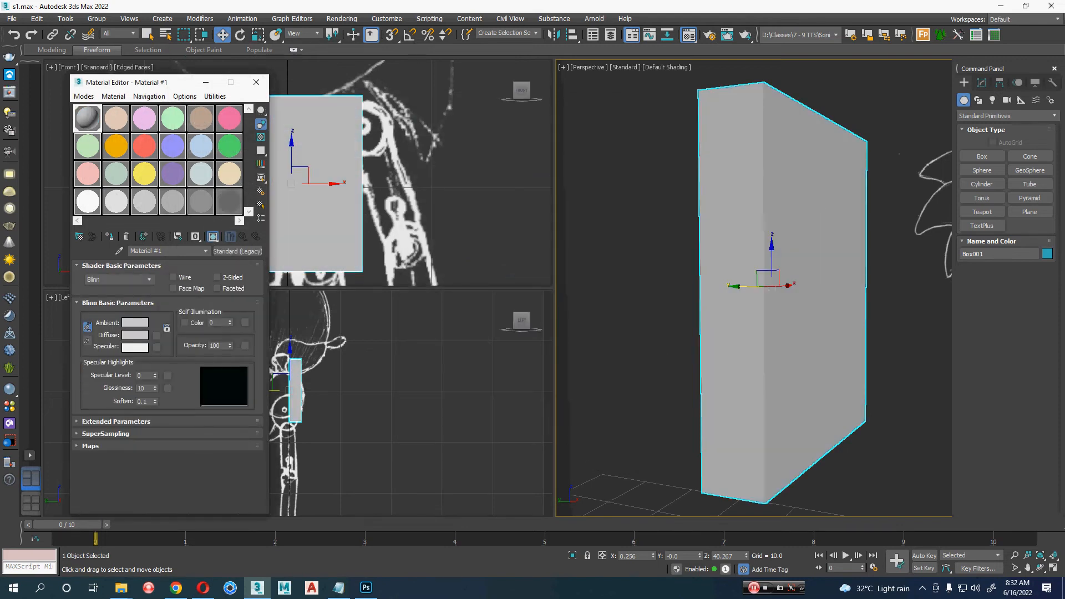
Step: Animate Material #1's opacity with Auto Key, using 0 at frame 0 and a raised value at frame 10, and return to frame 0
click(924, 556)
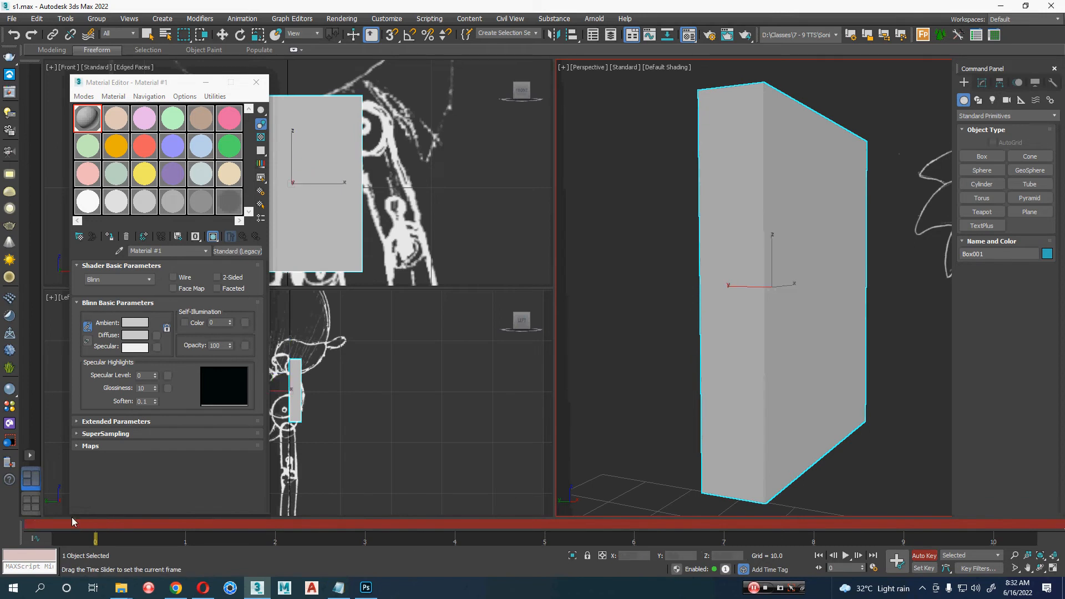
right_click(232, 345)
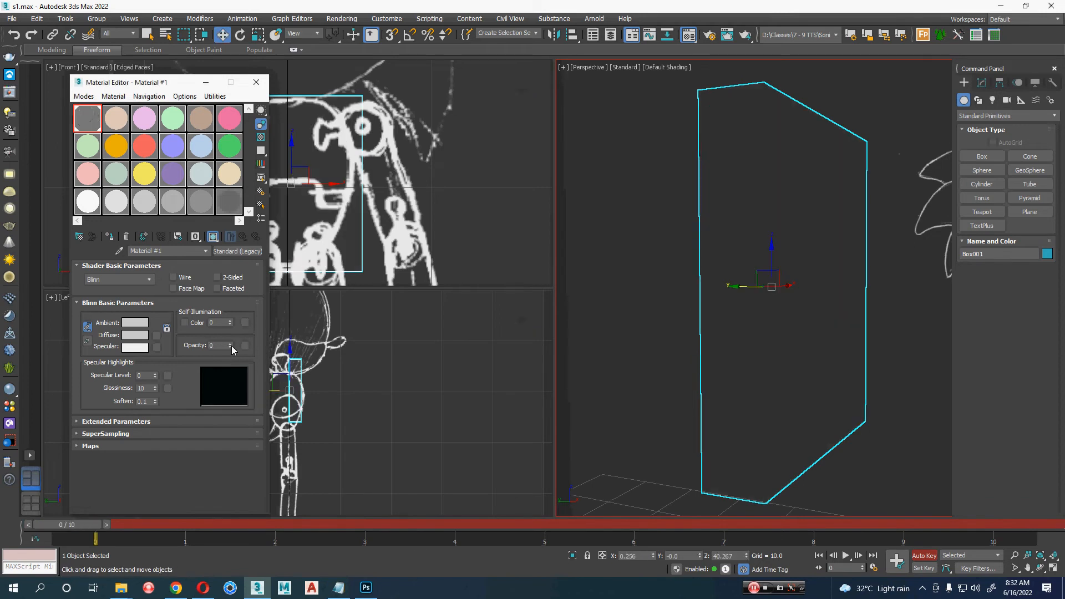
drag(79, 523, 1017, 524)
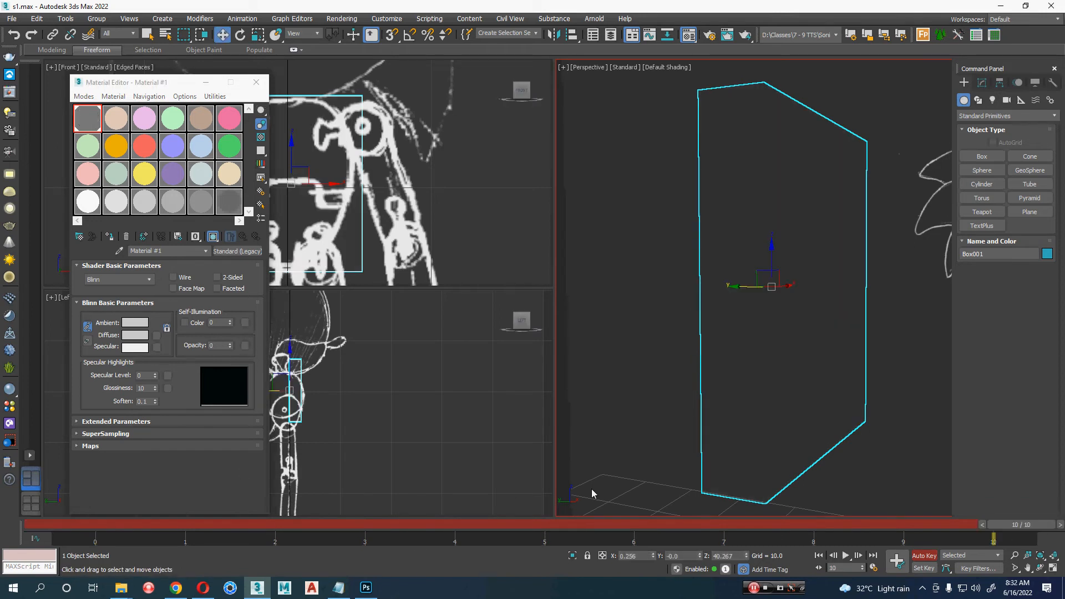
drag(229, 345, 203, 37)
drag(1019, 525, 3, 538)
key(w)
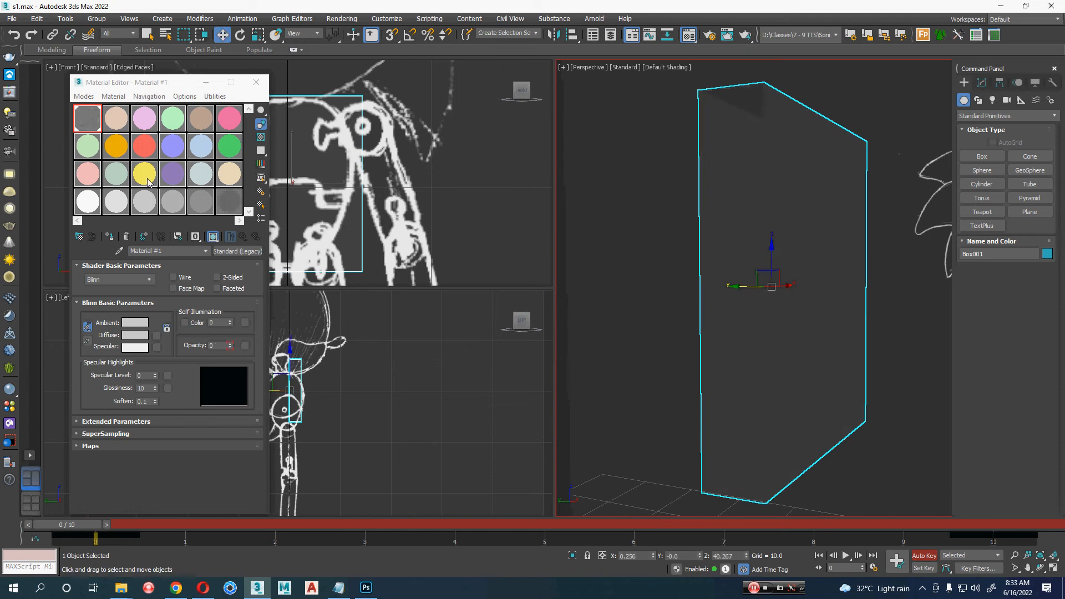
click(256, 82)
click(449, 401)
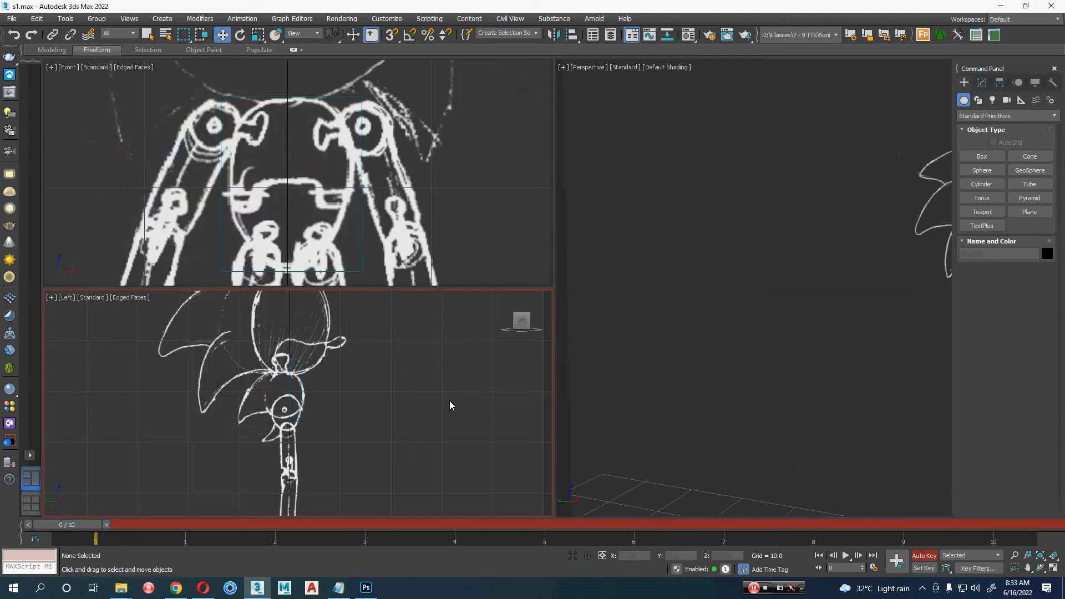
Step: Set the torso box's object color to white
middle_drag(370, 161, 388, 156)
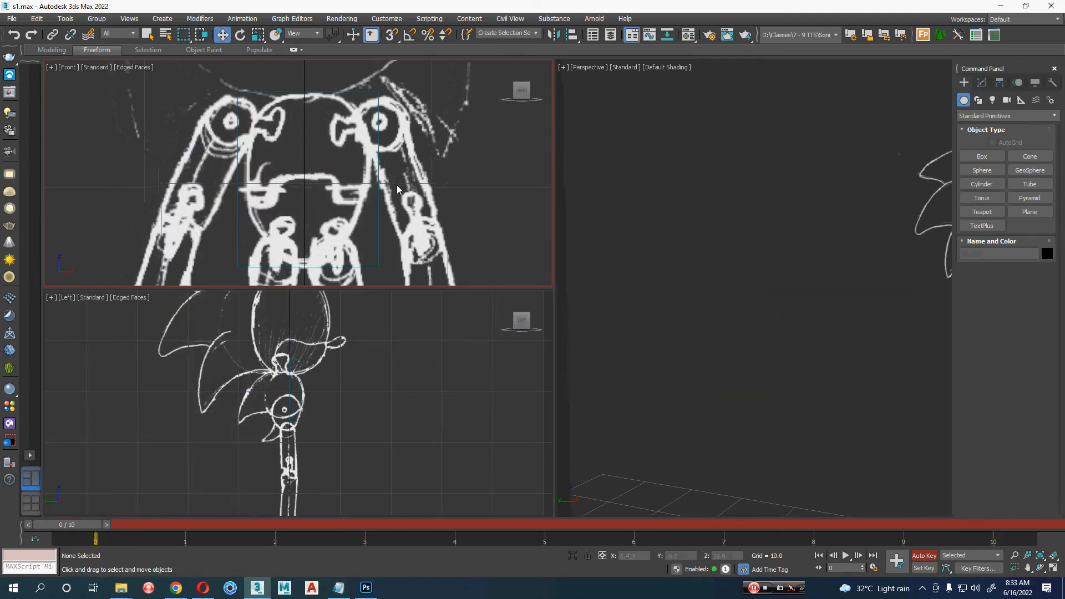
click(378, 193)
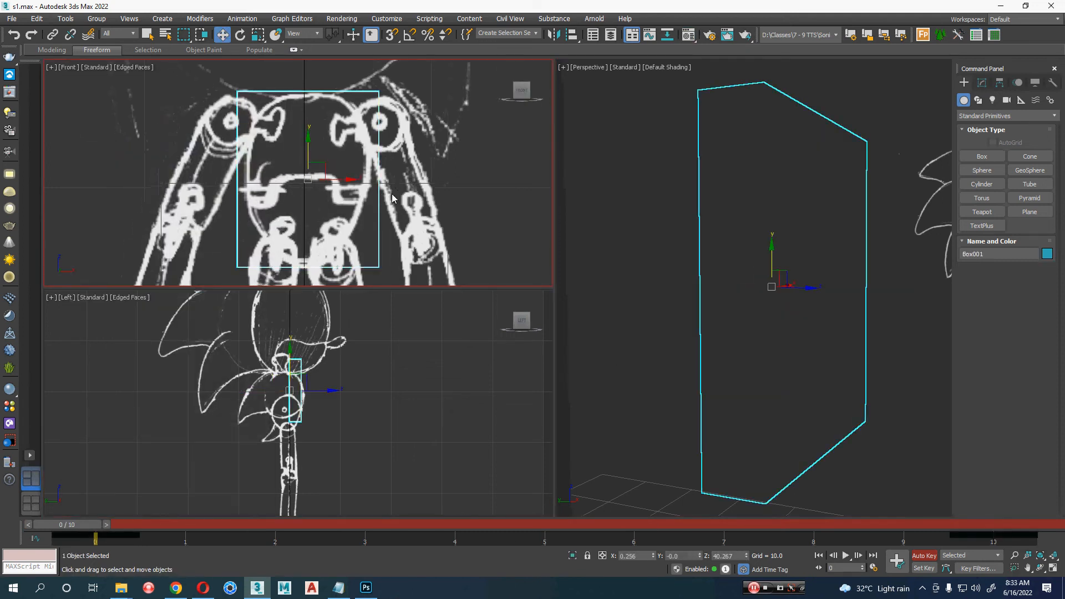
click(1047, 253)
click(612, 320)
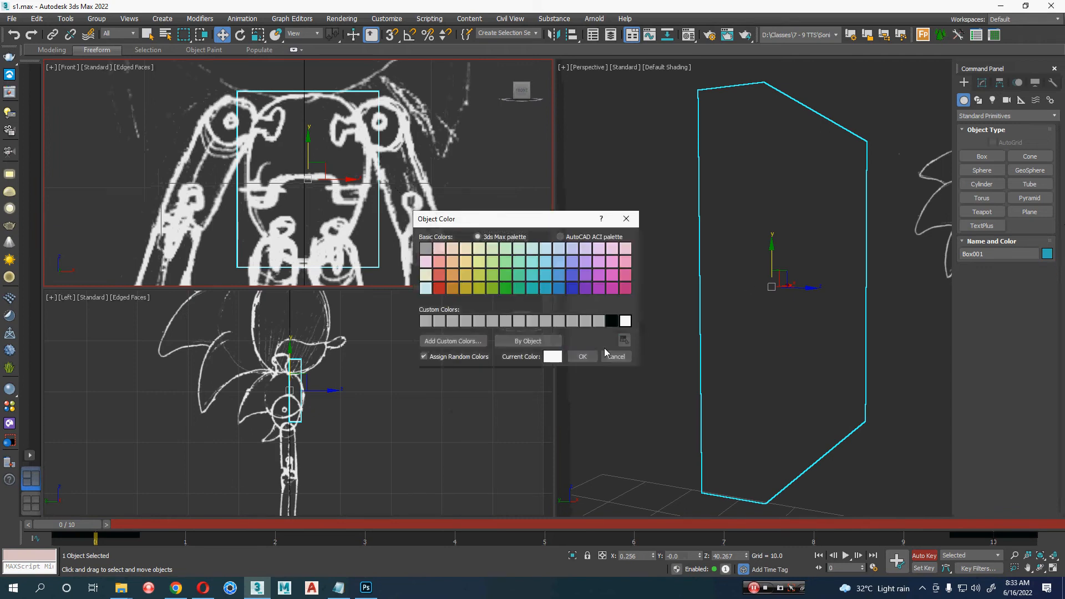
click(582, 356)
click(651, 385)
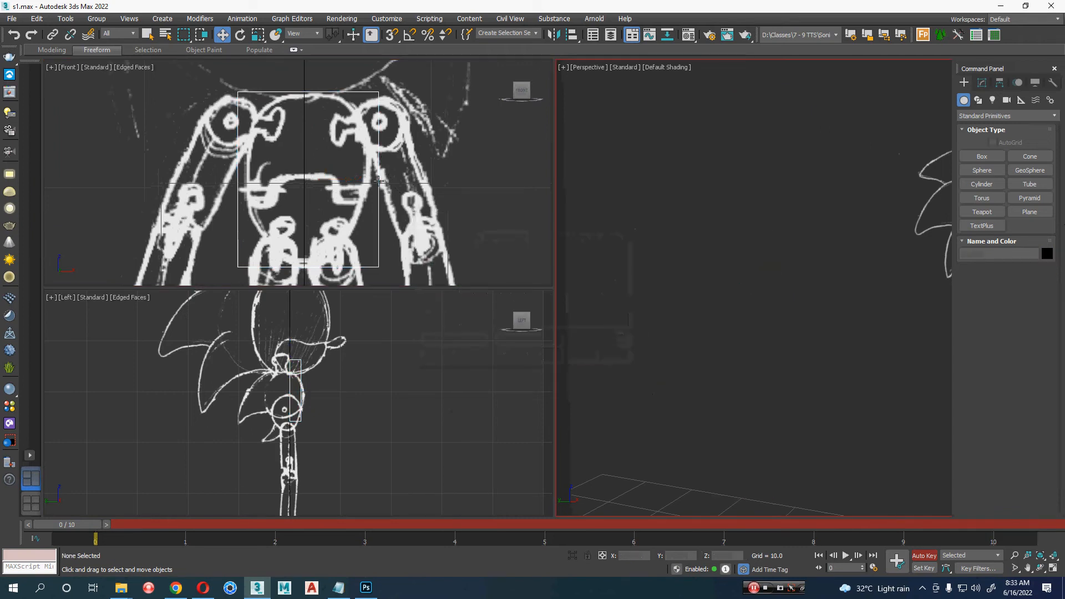
Step: Turn on edged faces in the Perspective view so the transparent box shows its wireframe over the front blueprint
key(F4)
scroll(812, 329, down, 3)
alt+middle_drag(857, 384, 777, 395)
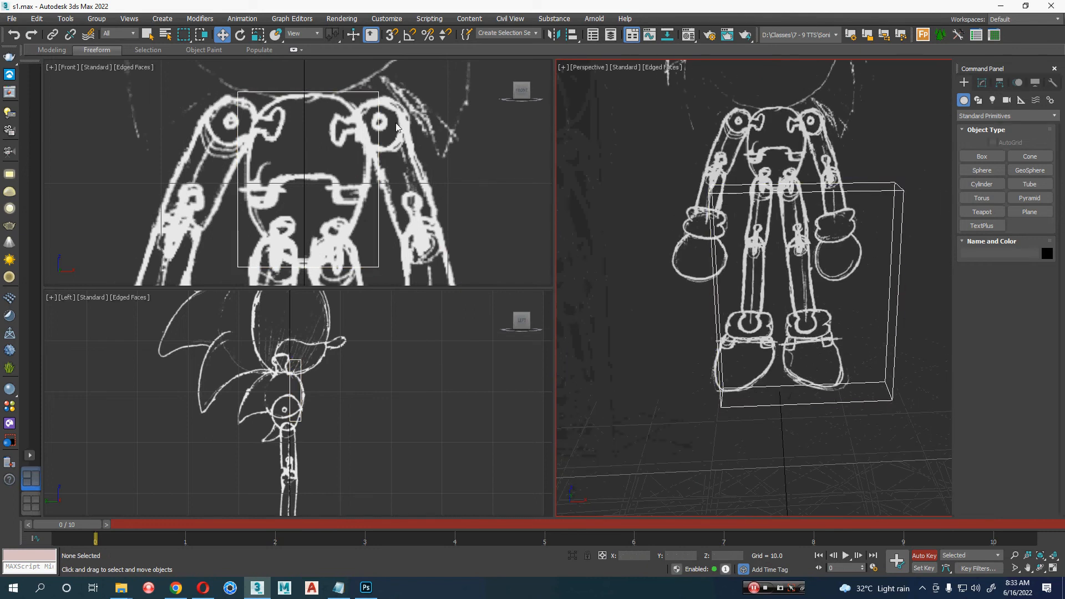
Step: Compare the Slate and Compact Material Editors with the torso box selected, ending in the compact one
click(377, 166)
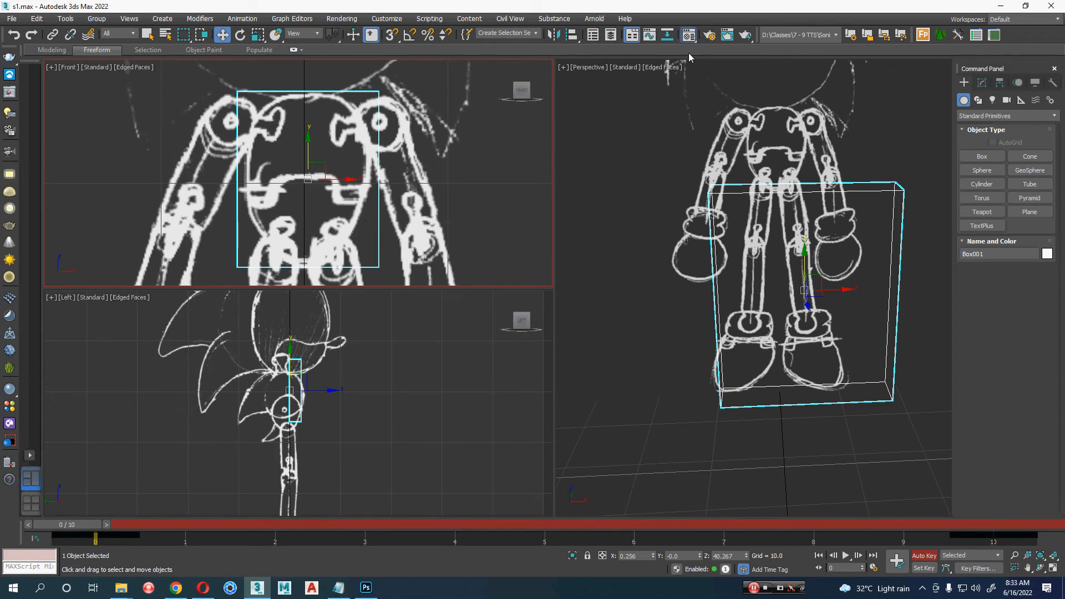
key(m)
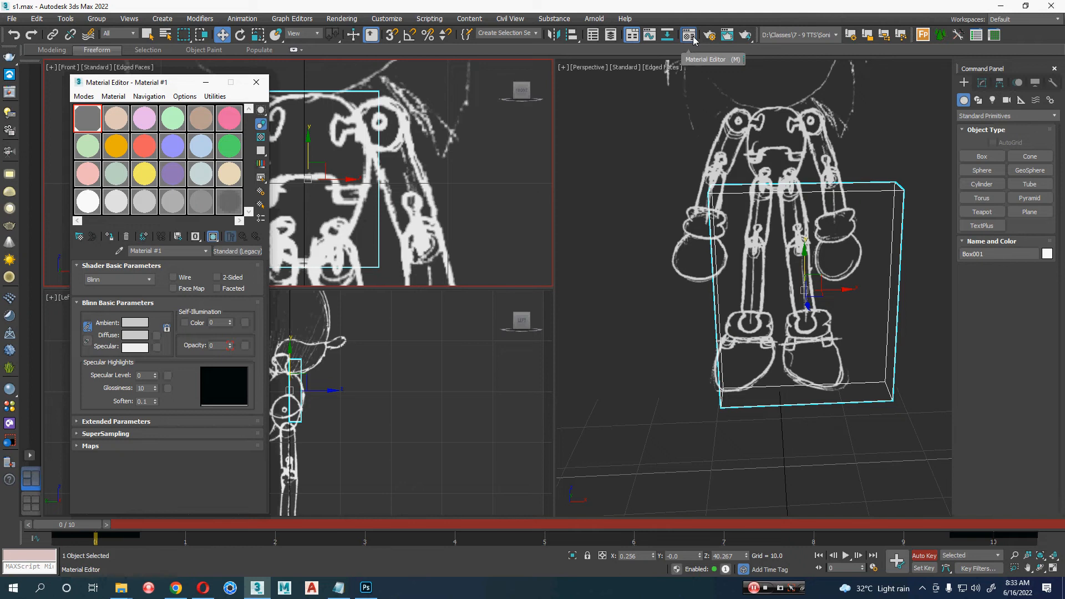
drag(694, 40, 693, 77)
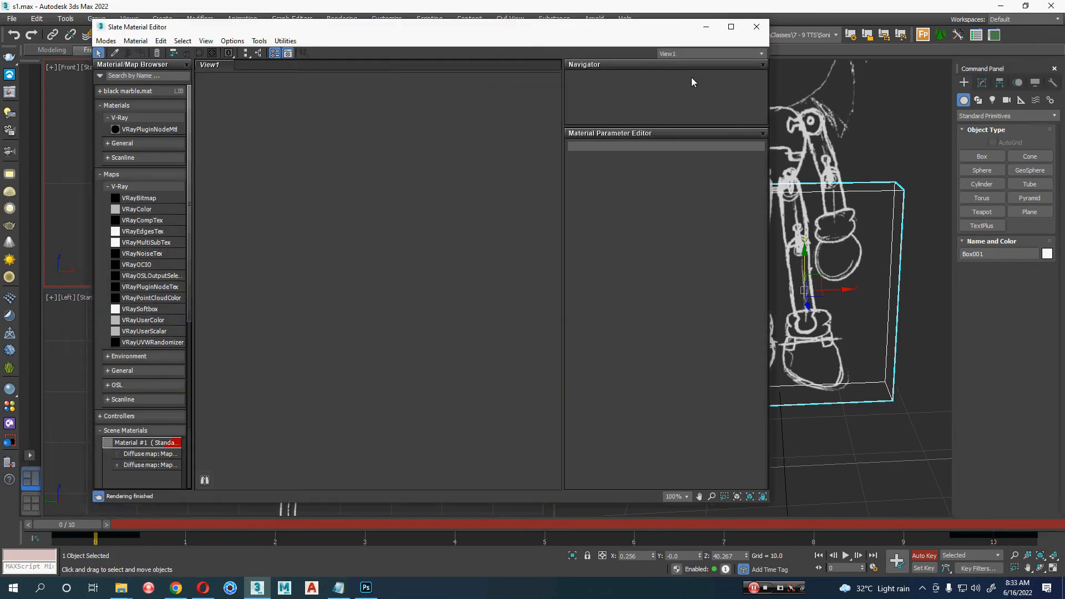
click(756, 27)
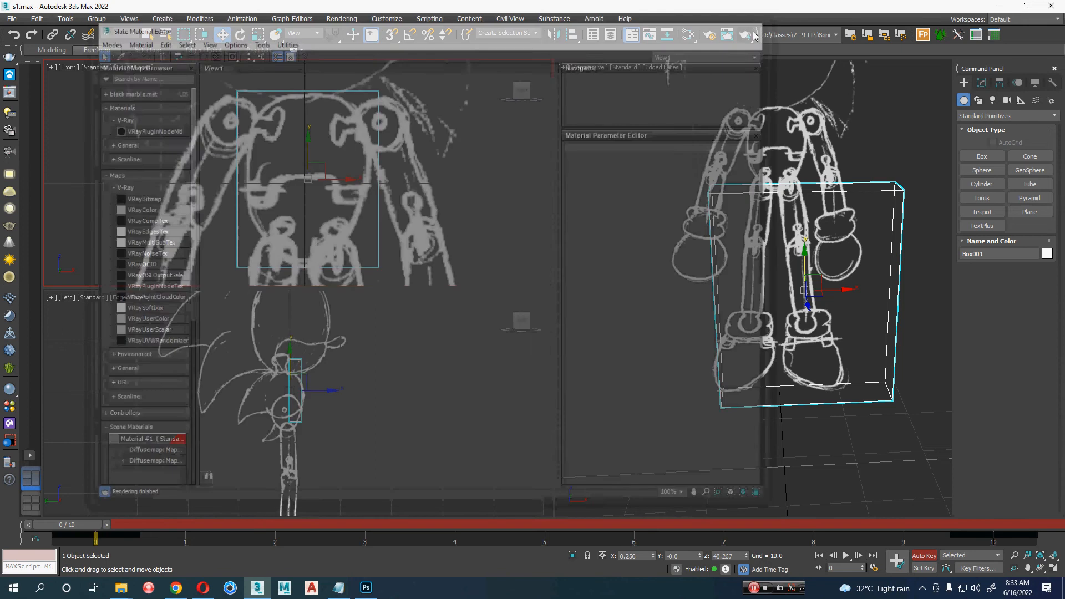
drag(692, 39, 693, 52)
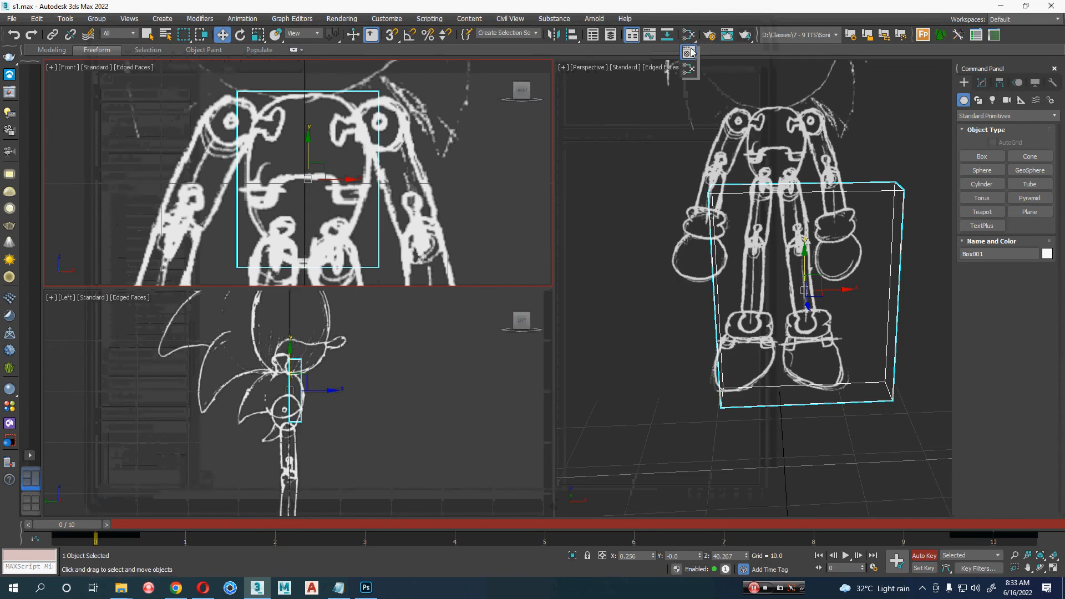
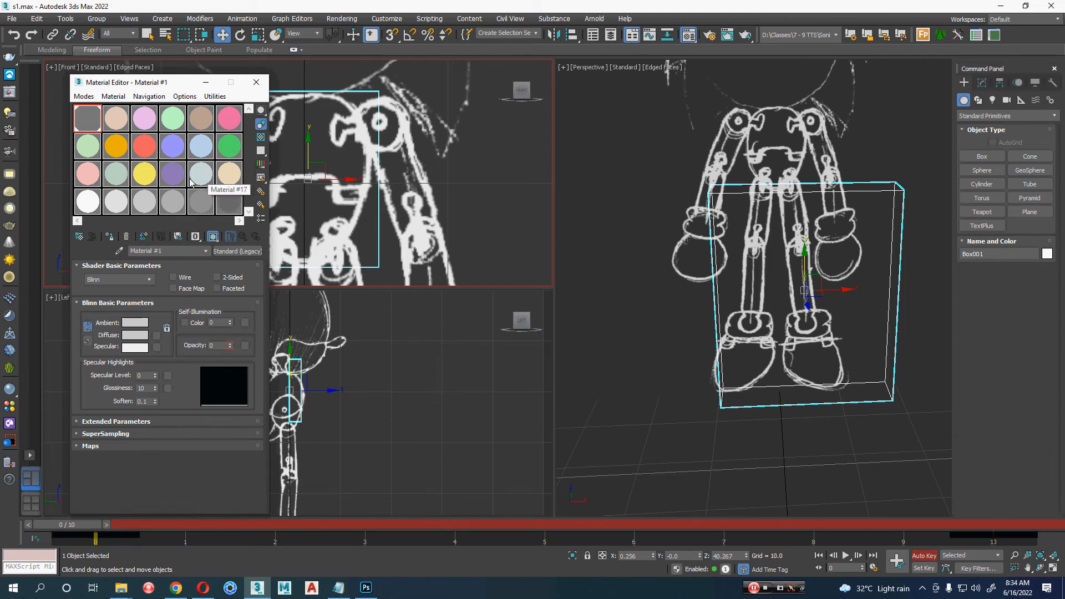
Step: Preview Material #2 in an enlarged sample window and close the Material Editor
double_click(116, 118)
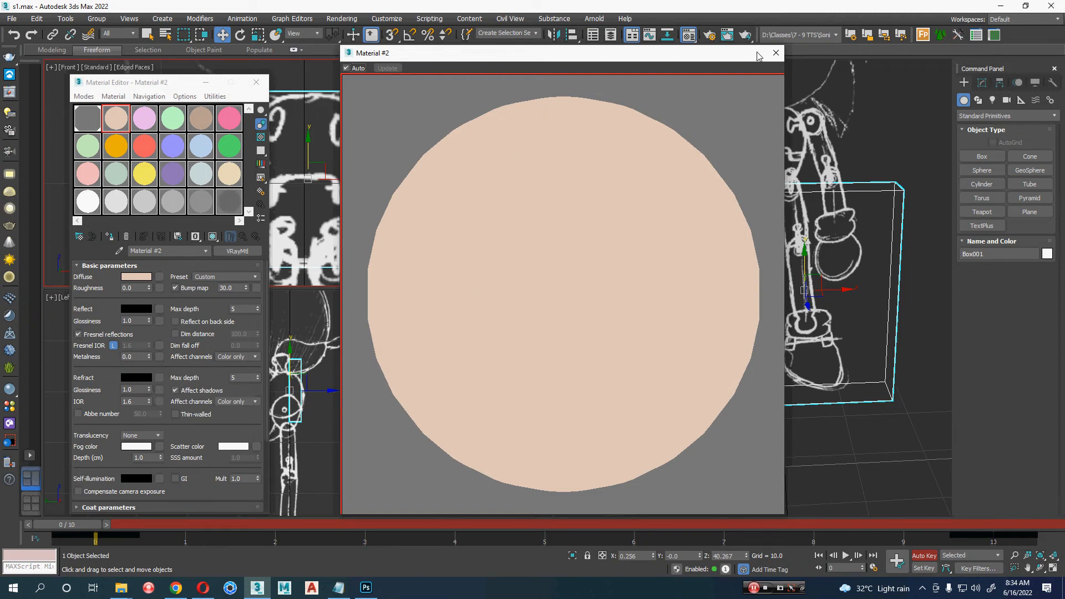
click(775, 52)
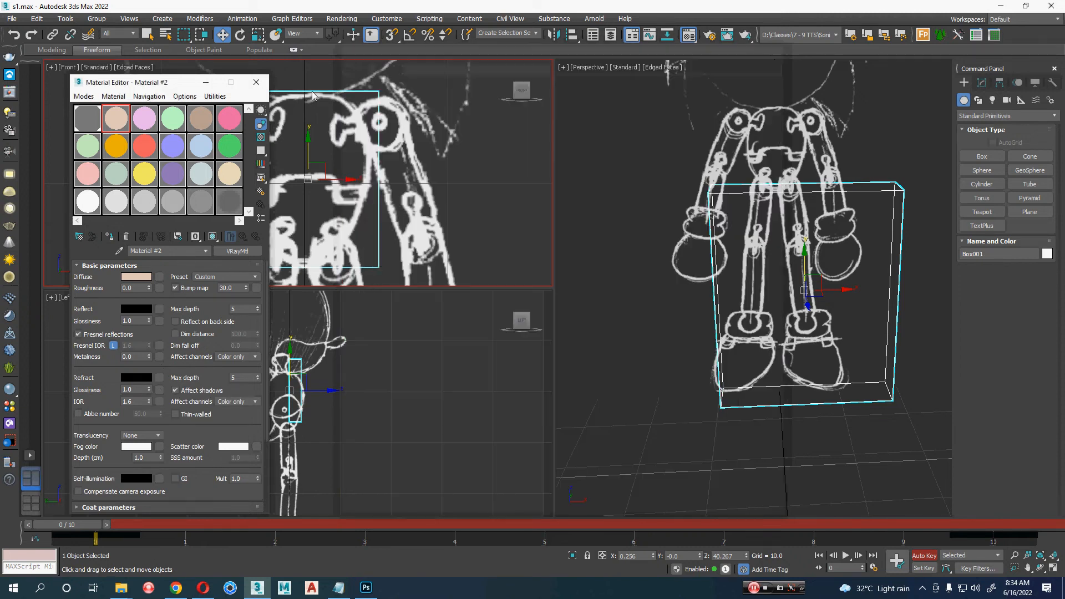
click(266, 86)
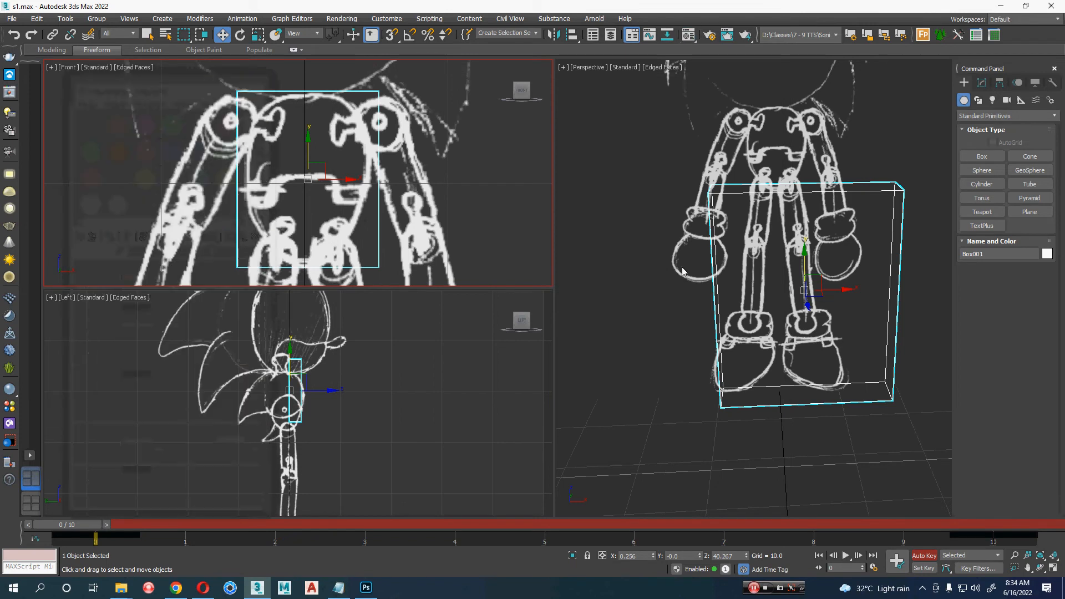
Step: Set the torso box's length segments to 4
click(658, 336)
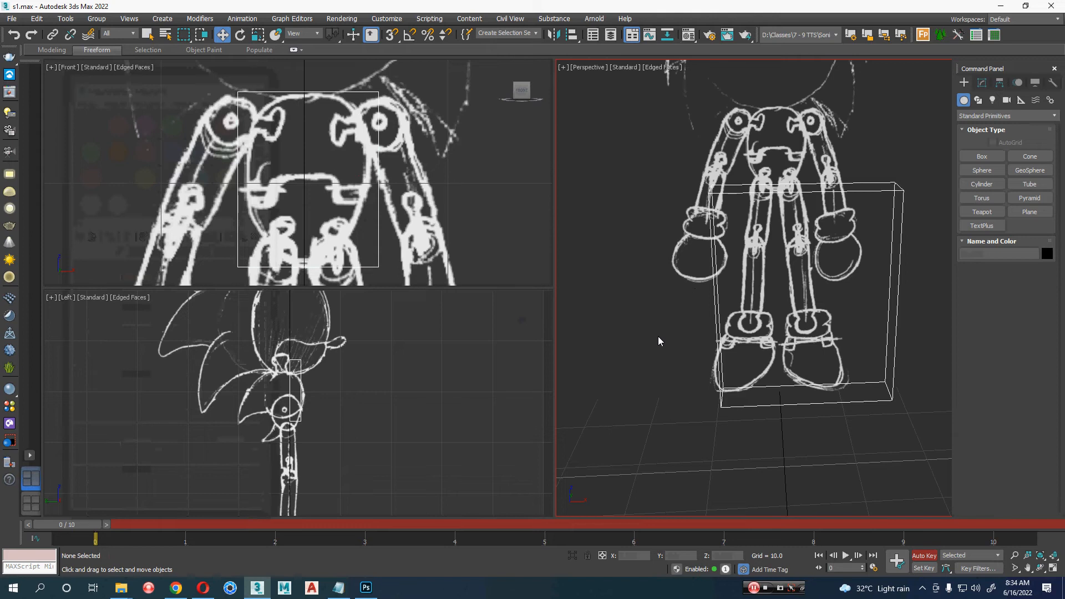
click(747, 331)
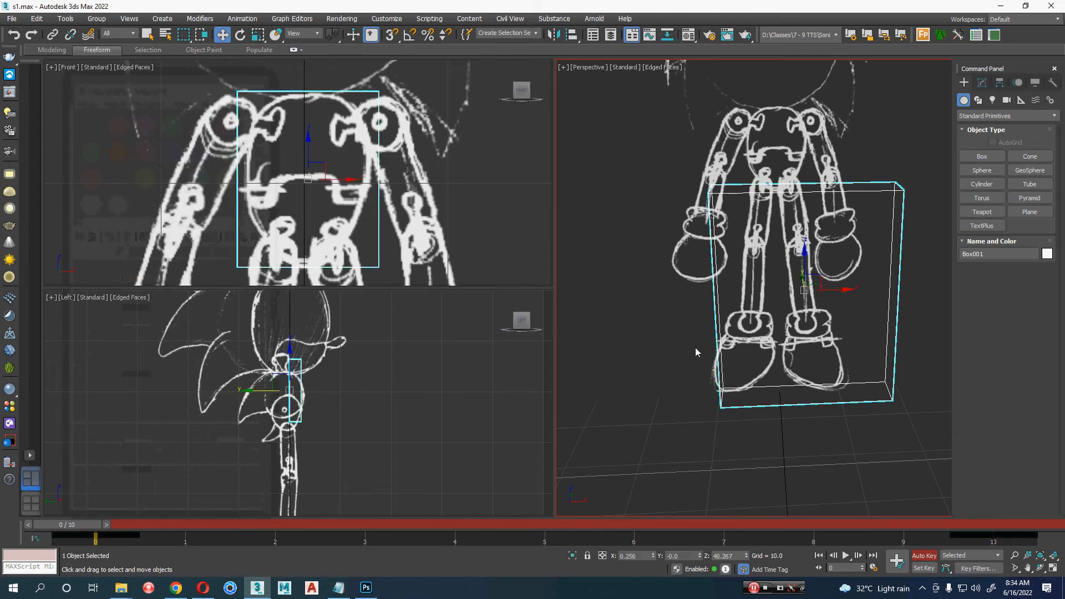
mouse_move(705, 337)
middle_down()
mouse_move(666, 368)
mouse_move(682, 364)
mouse_move(681, 349)
middle_up()
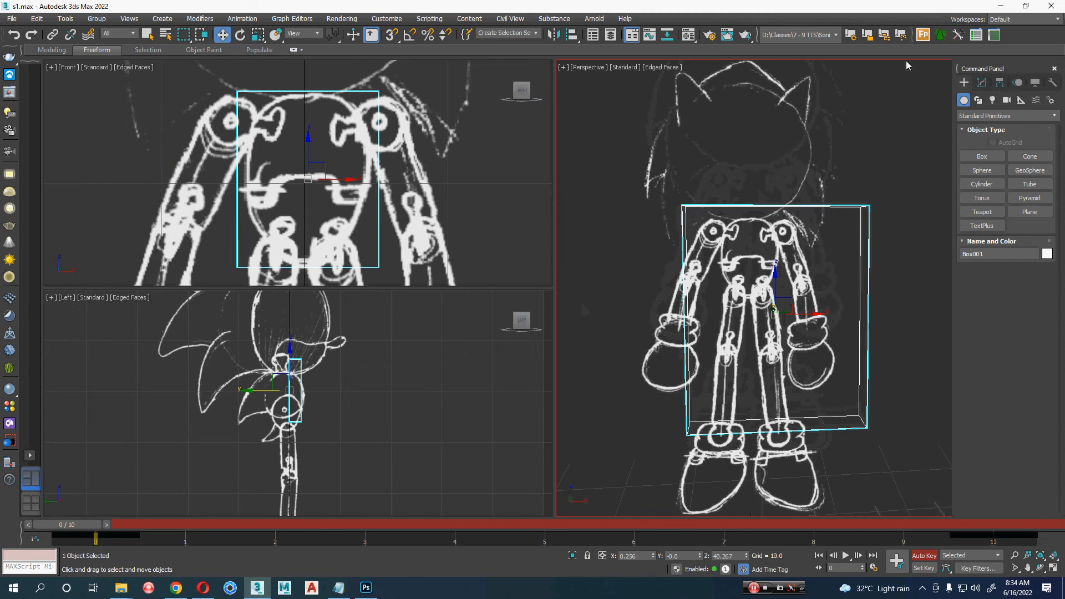
click(982, 82)
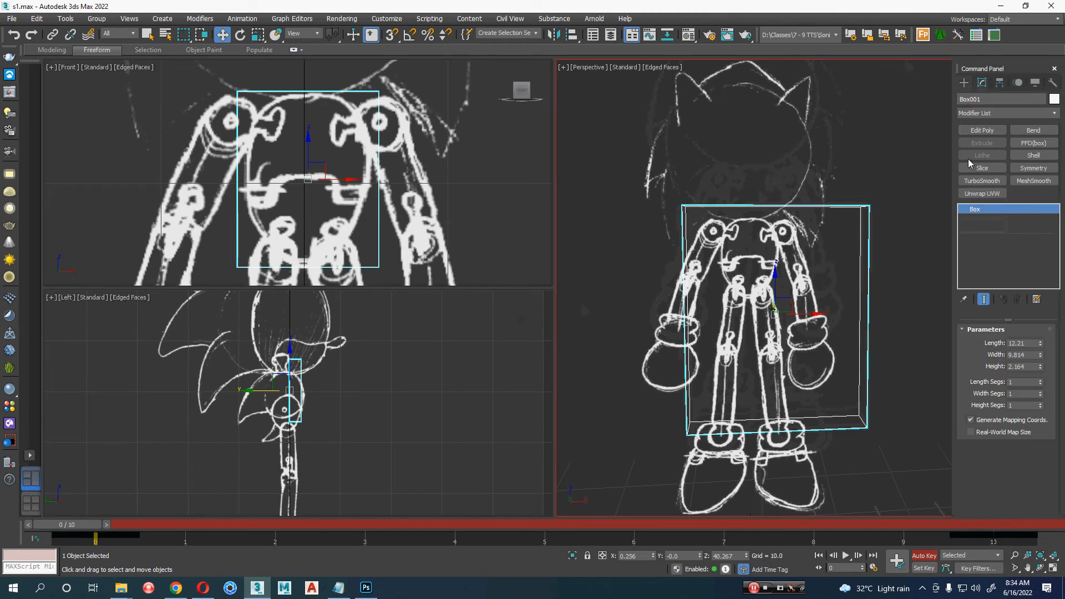
click(1041, 381)
click(1041, 380)
click(1041, 381)
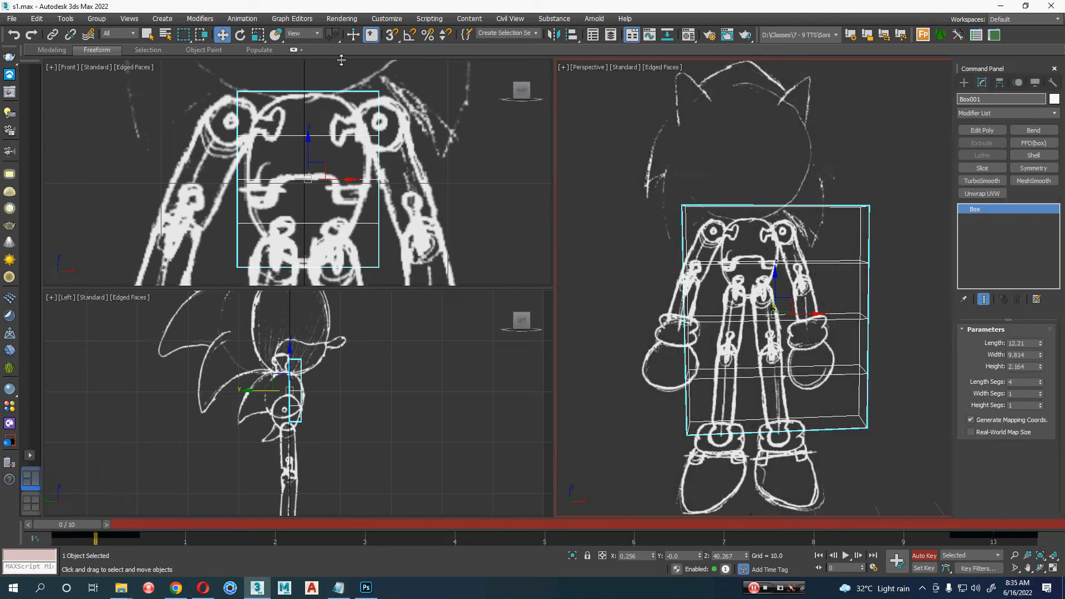
Step: Move the torso box to the rear edge of the body in the side blueprint and turn off Auto Key
middle_drag(341, 478, 362, 478)
scroll(342, 420, up, 2)
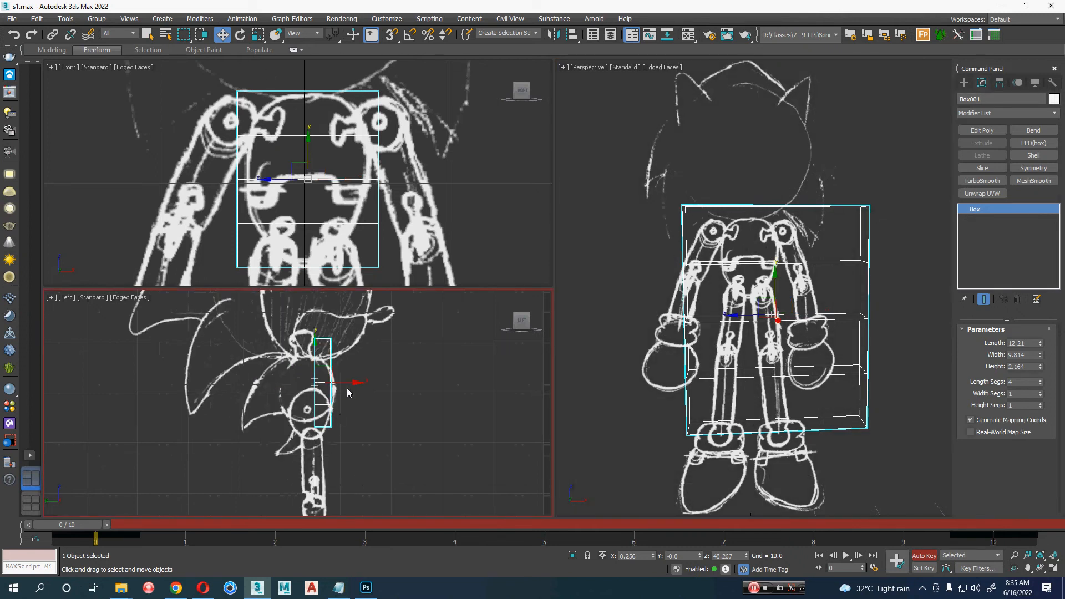
drag(347, 383, 311, 383)
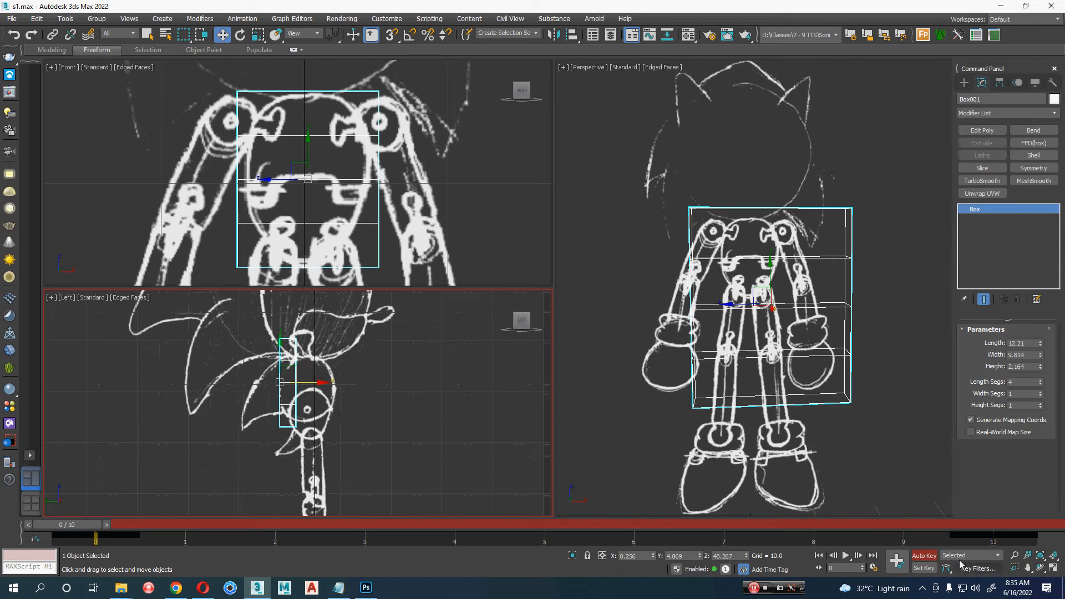
click(926, 556)
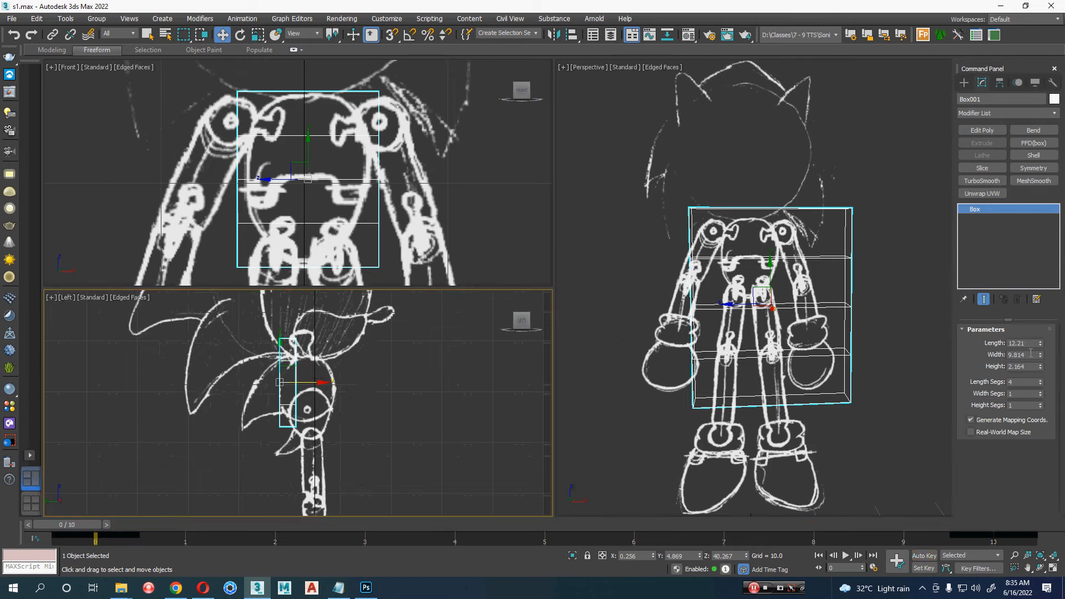
Step: Set the torso box's width to 11.287, its height to 7.53 and its width segments to 4
drag(1040, 360, 1041, 333)
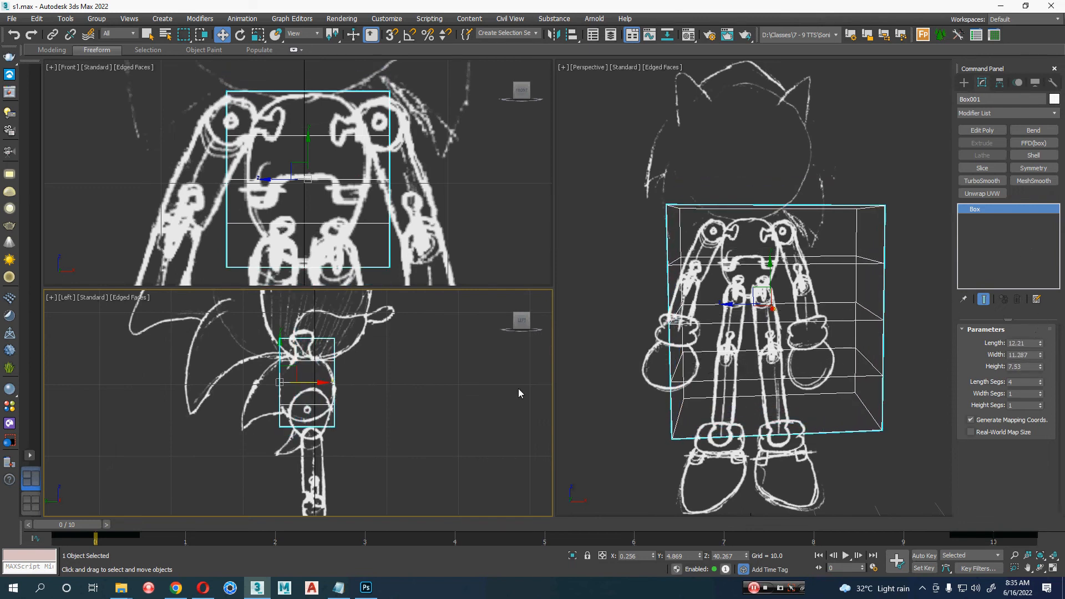
alt+middle_drag(735, 413, 819, 429)
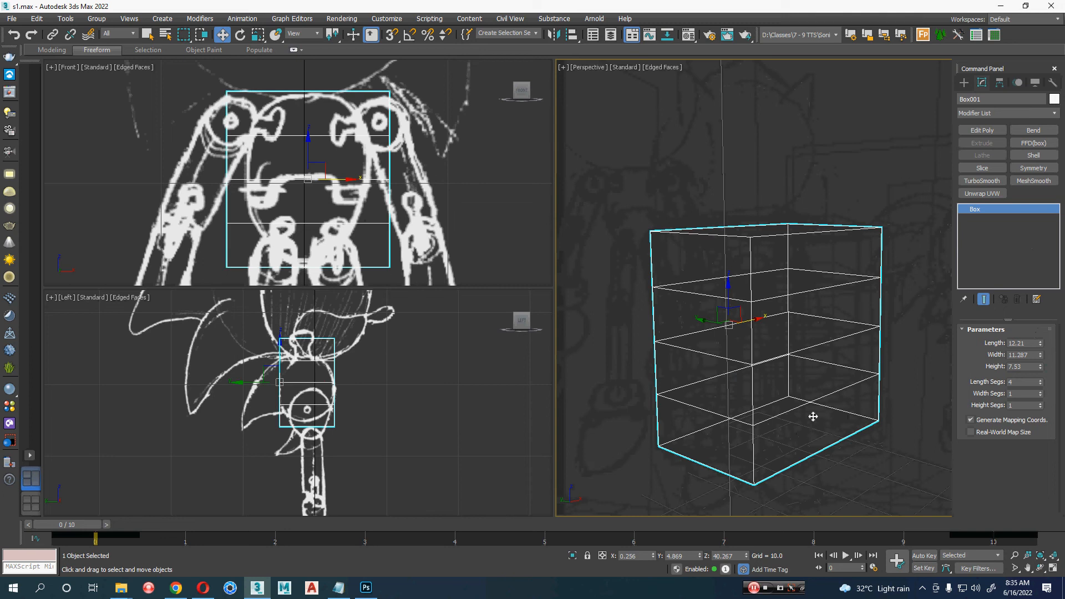
click(1041, 391)
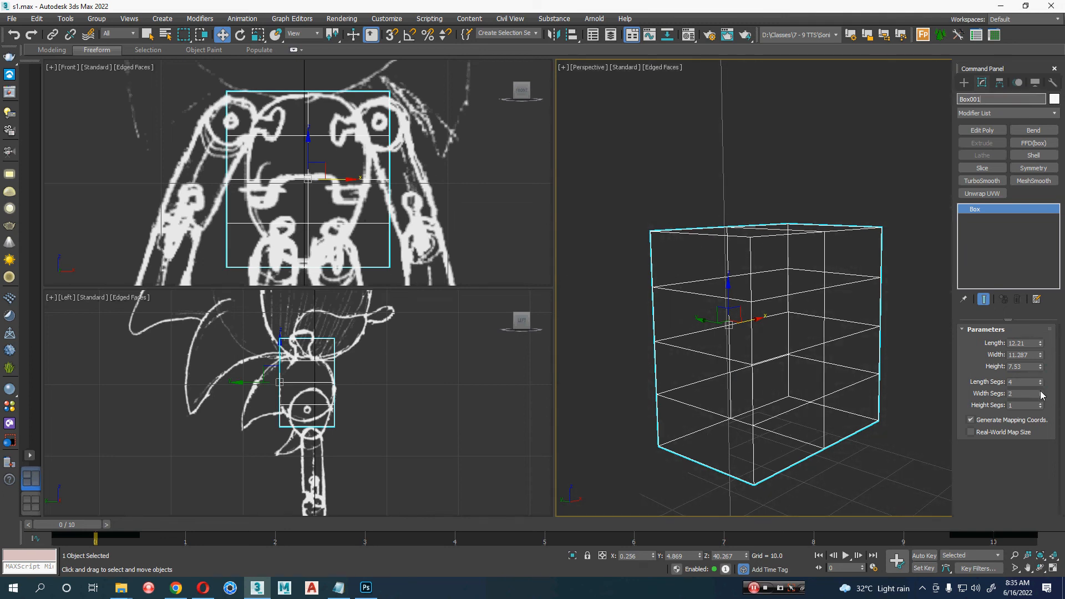
click(1041, 392)
click(1041, 392)
mouse_move(915, 388)
middle_down()
mouse_move(844, 405)
mouse_move(886, 403)
mouse_move(869, 412)
middle_up()
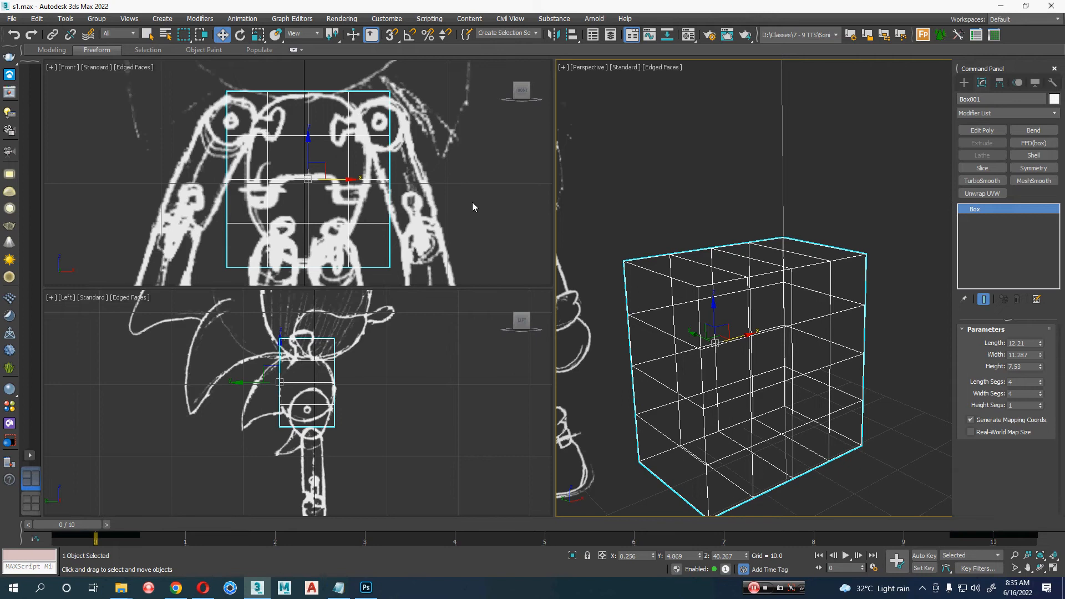
Step: Apply an FFD 4x4x4 modifier to the torso box and enter its Control Points level
mouse_move(351, 196)
middle_down()
mouse_move(363, 203)
mouse_move(345, 204)
middle_up()
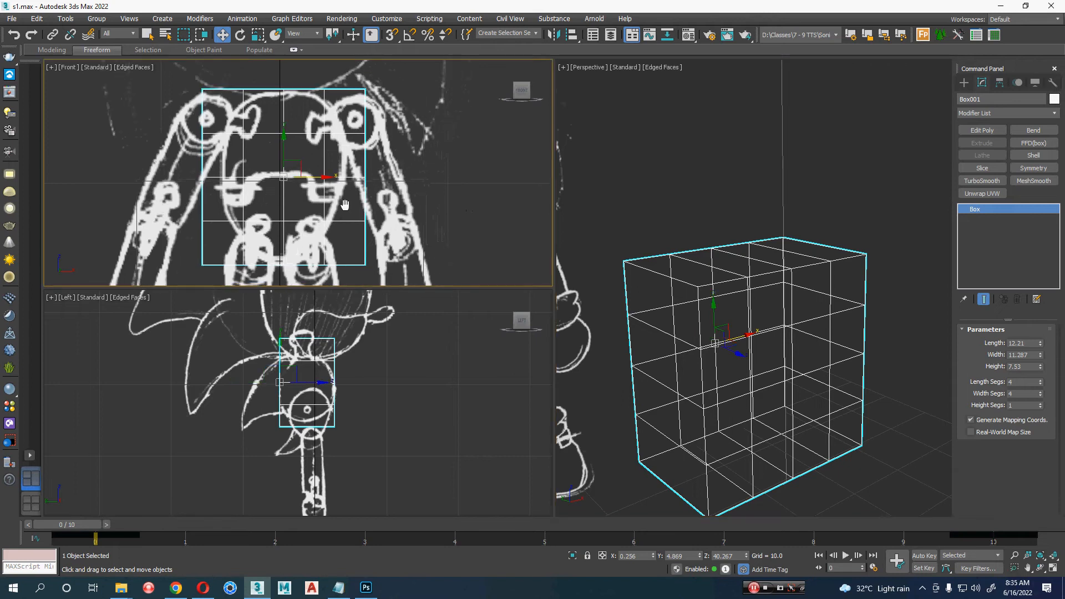
click(994, 115)
click(995, 114)
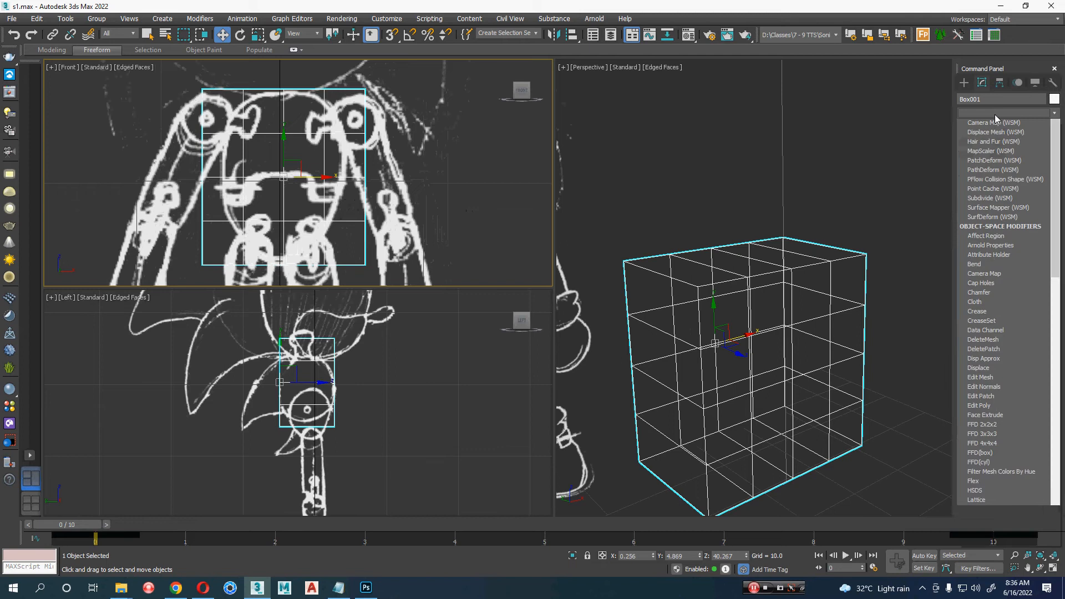
text(f)
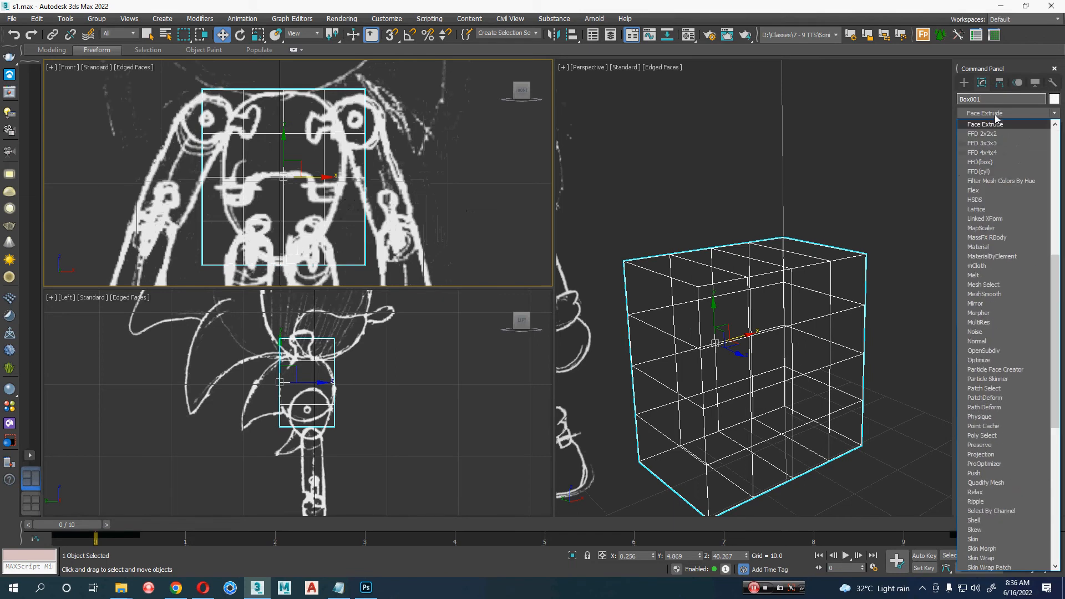
click(982, 152)
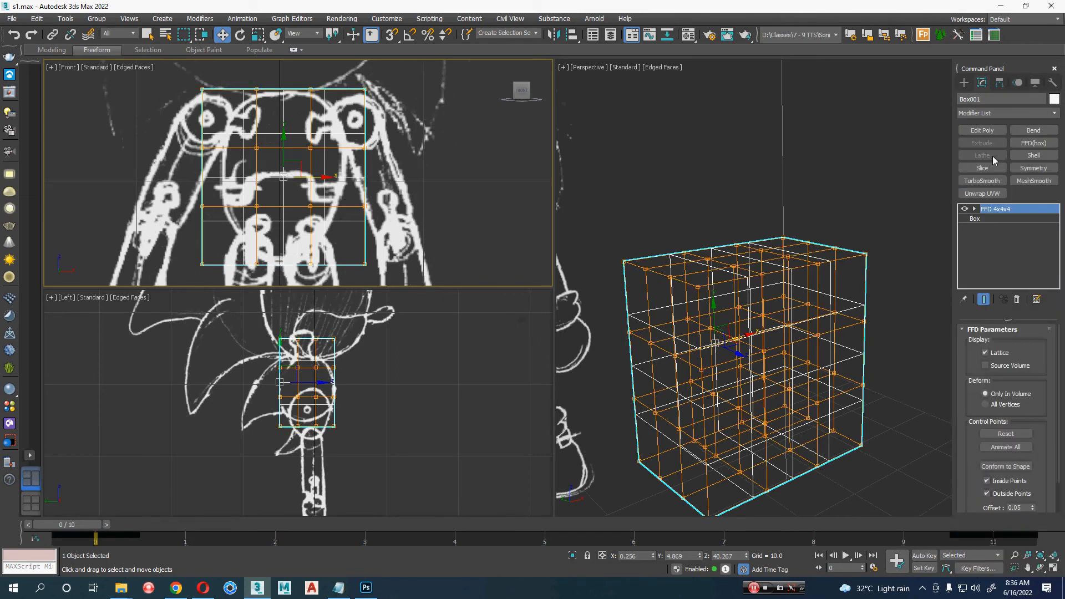
mouse_move(761, 414)
alt+middle_down()
mouse_move(804, 448)
mouse_move(744, 452)
mouse_move(792, 442)
mouse_move(748, 415)
mouse_move(767, 414)
alt+middle_up()
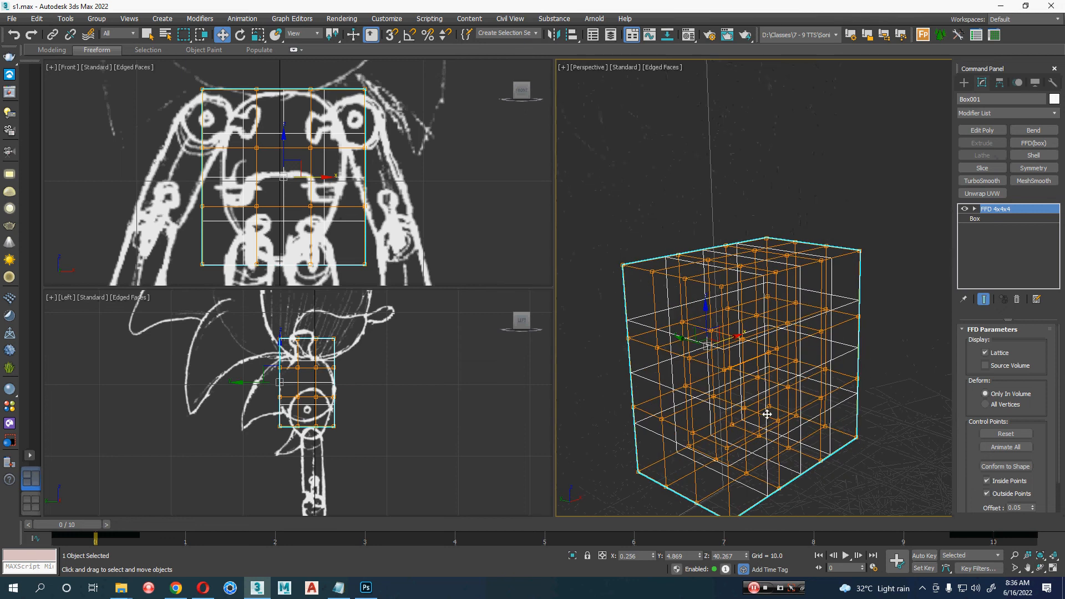
click(975, 209)
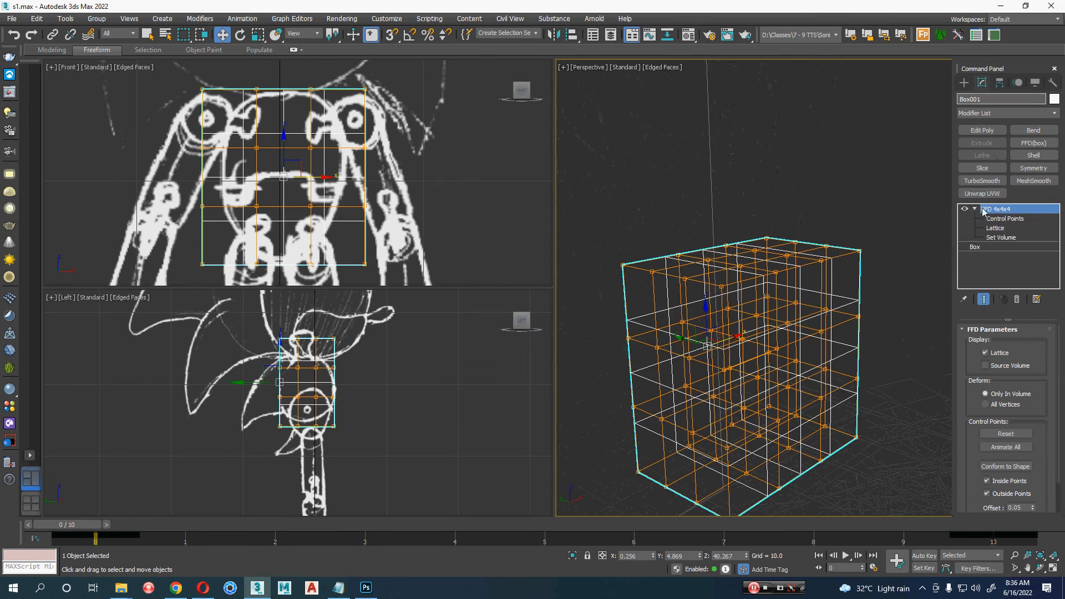
click(995, 219)
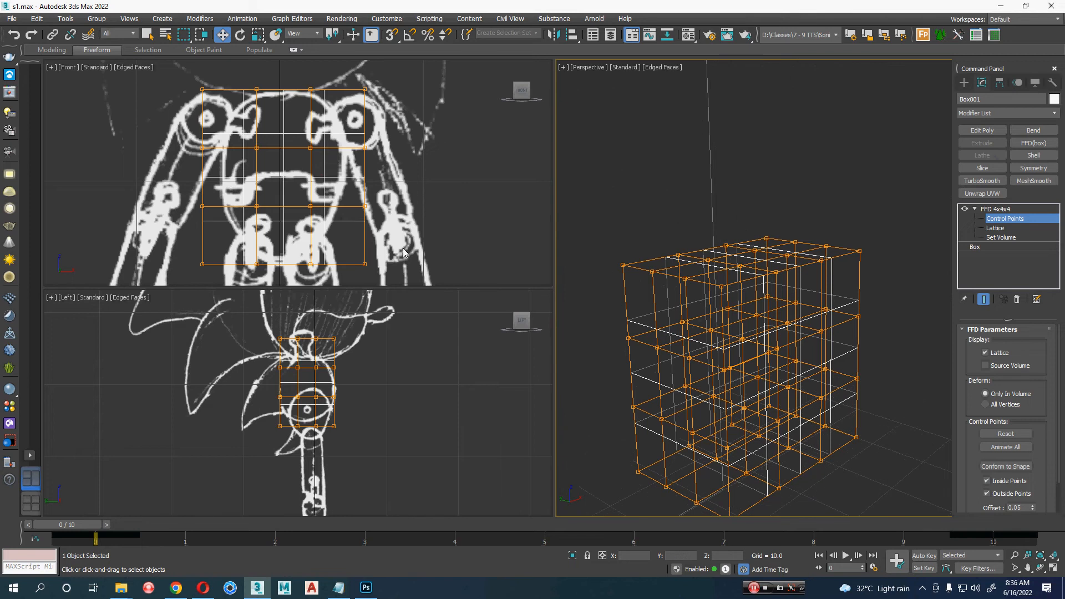
Step: Scale the two lower rows of lattice control points inward in the Front view to taper the torso toward the hips
drag(402, 248, 284, 271)
key(r)
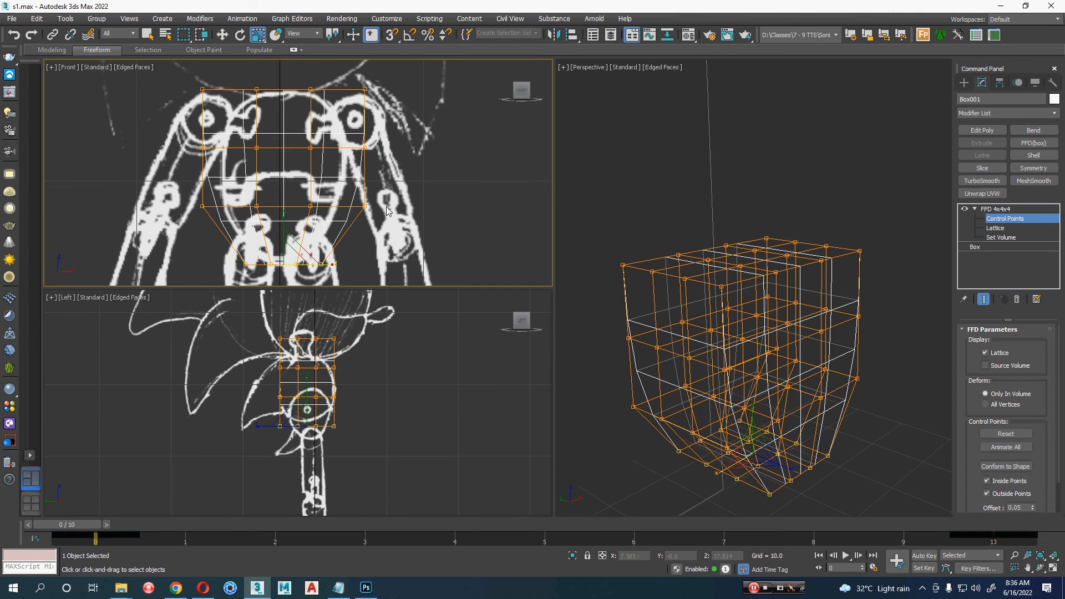
click(288, 252)
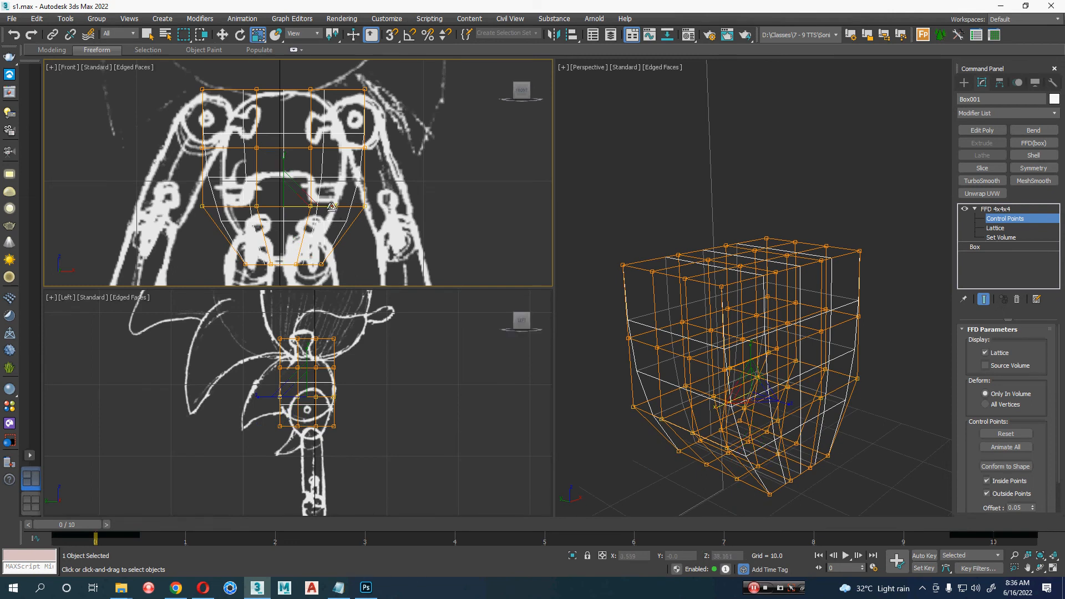
drag(331, 207, 313, 207)
drag(353, 256, 231, 276)
drag(331, 265, 322, 266)
Step: Lower the second row of control points from the base slightly and raise the outer base points to round the torso's underside
key(w)
drag(354, 193, 199, 217)
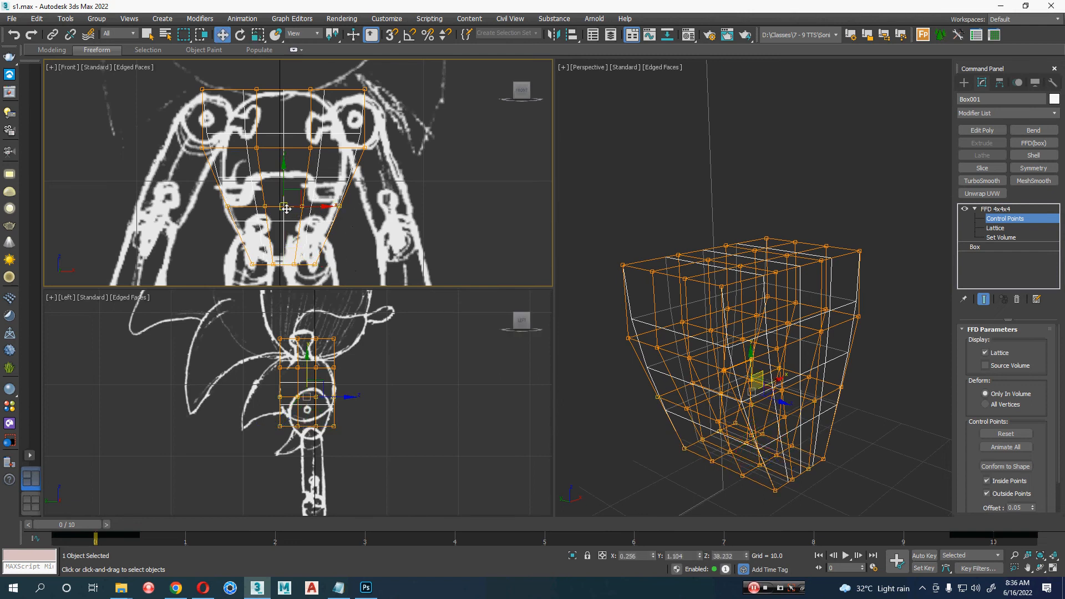
drag(284, 179, 169, 153)
scroll(338, 200, up, 4)
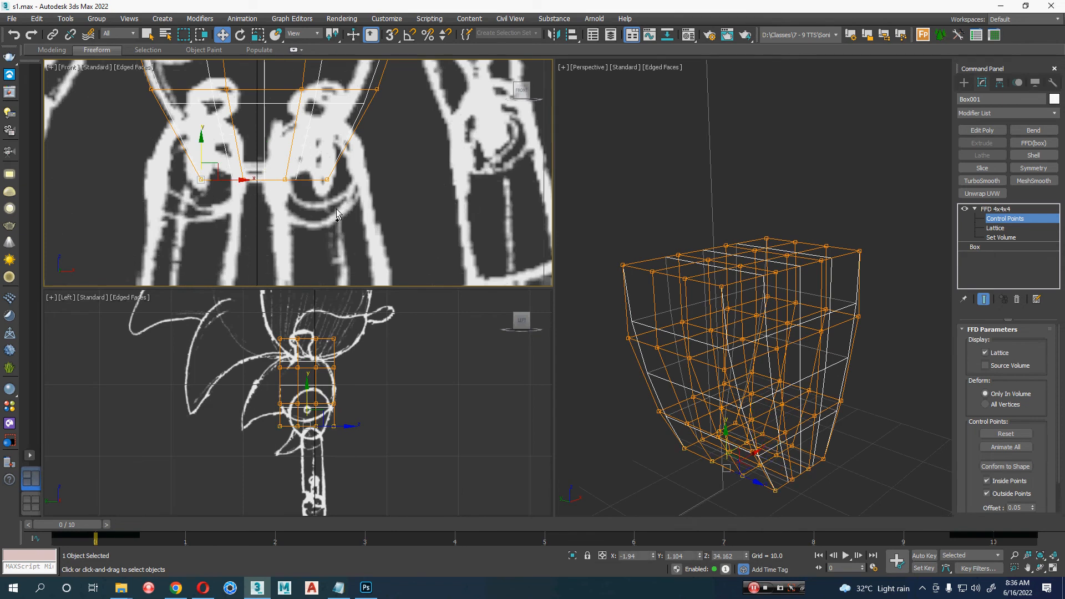
ctrl+drag(353, 207, 266, 132)
alt+middle_drag(618, 357, 638, 312)
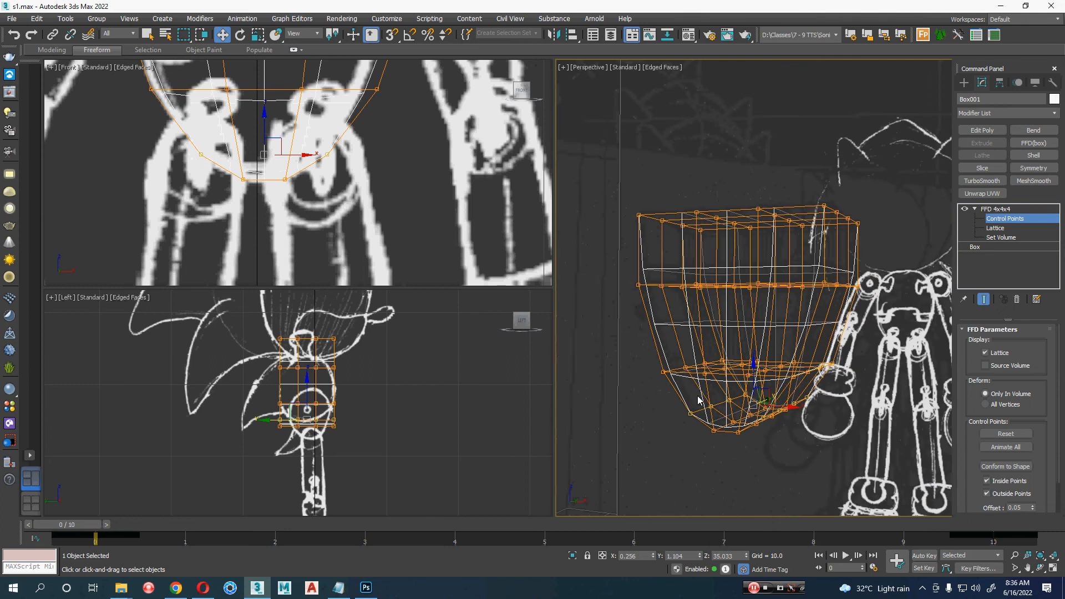
Step: Scale the top row of control points inward and lower its outer points to round the shoulders to the front blueprint
middle_drag(268, 136, 269, 255)
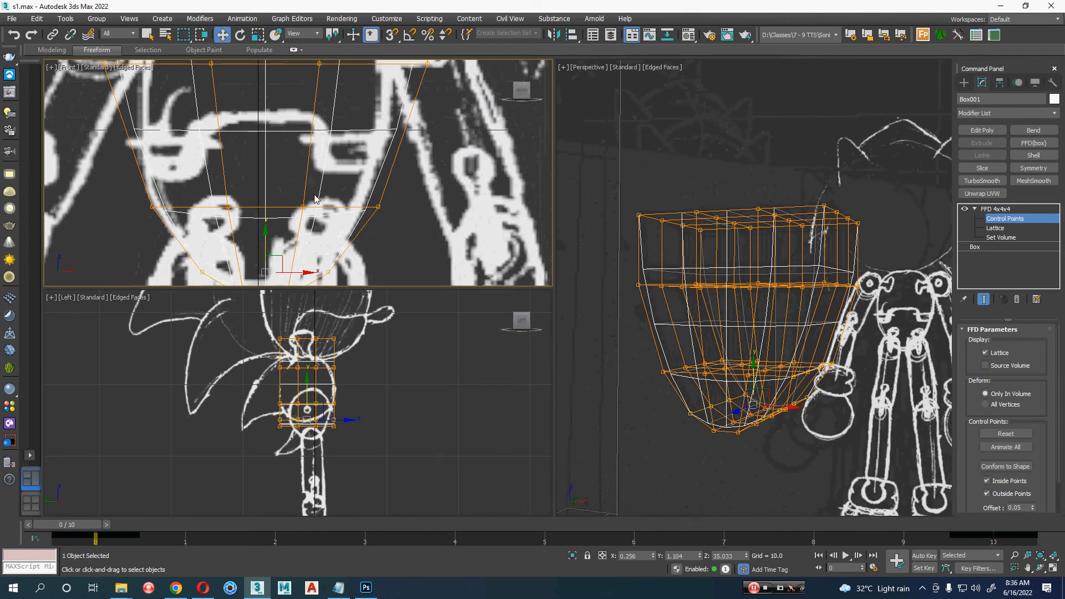
scroll(330, 188, down, 2)
middle_drag(330, 188, 329, 245)
middle_drag(416, 123, 427, 168)
drag(451, 108, 86, 134)
key(r)
drag(339, 123, 281, 129)
drag(371, 110, 333, 131)
ctrl+drag(262, 95, 227, 140)
key(w)
drag(295, 87, 296, 101)
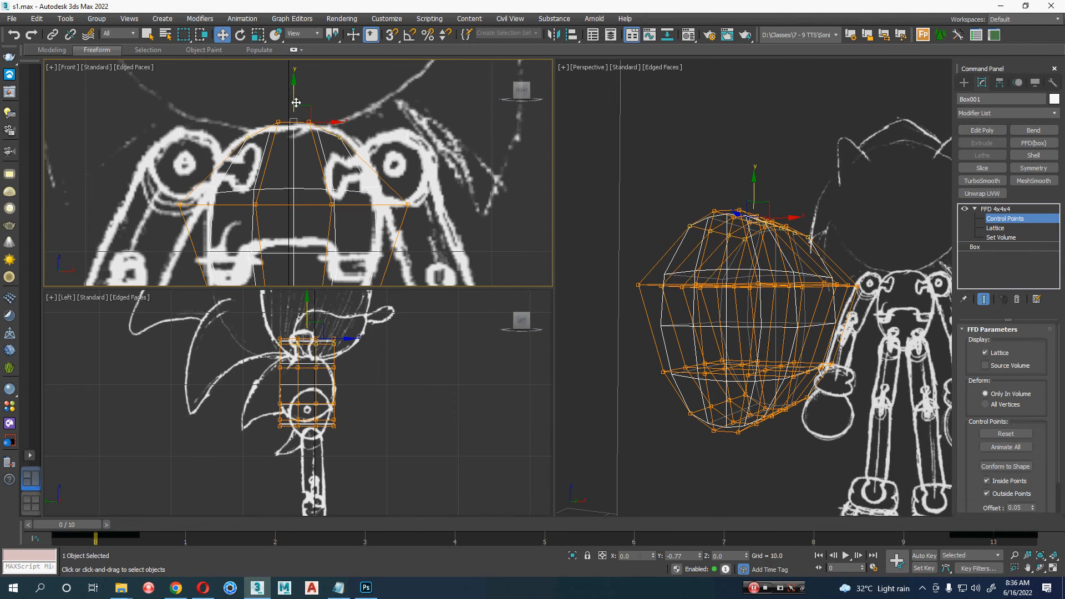
Step: Scale the upper-middle row of control points outward in the Front view and raise it slightly to match the chest outline
alt+middle_drag(693, 300, 801, 245)
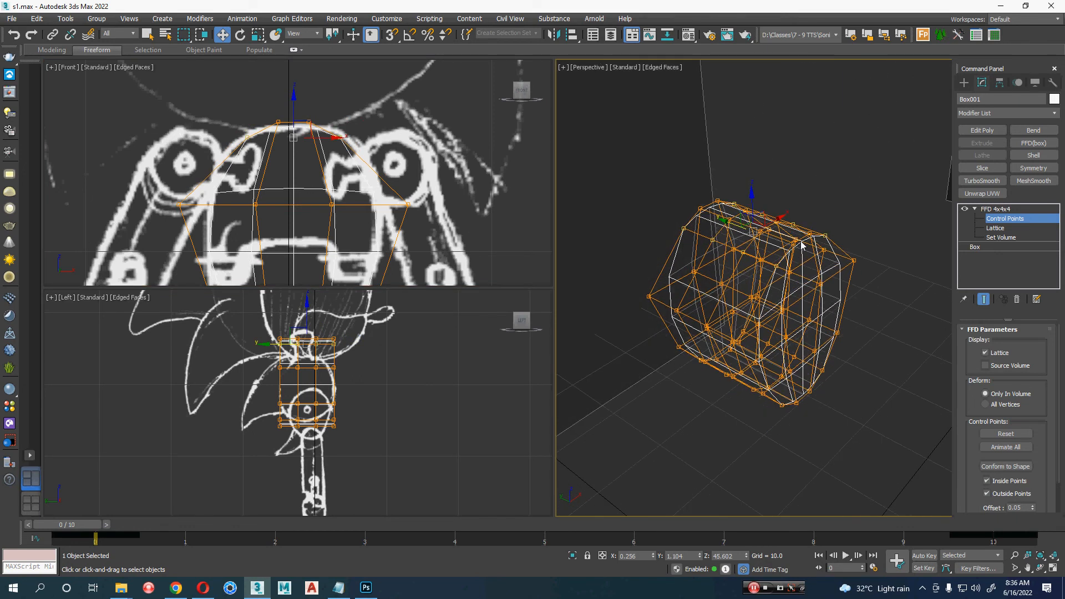
middle_drag(403, 175, 378, 158)
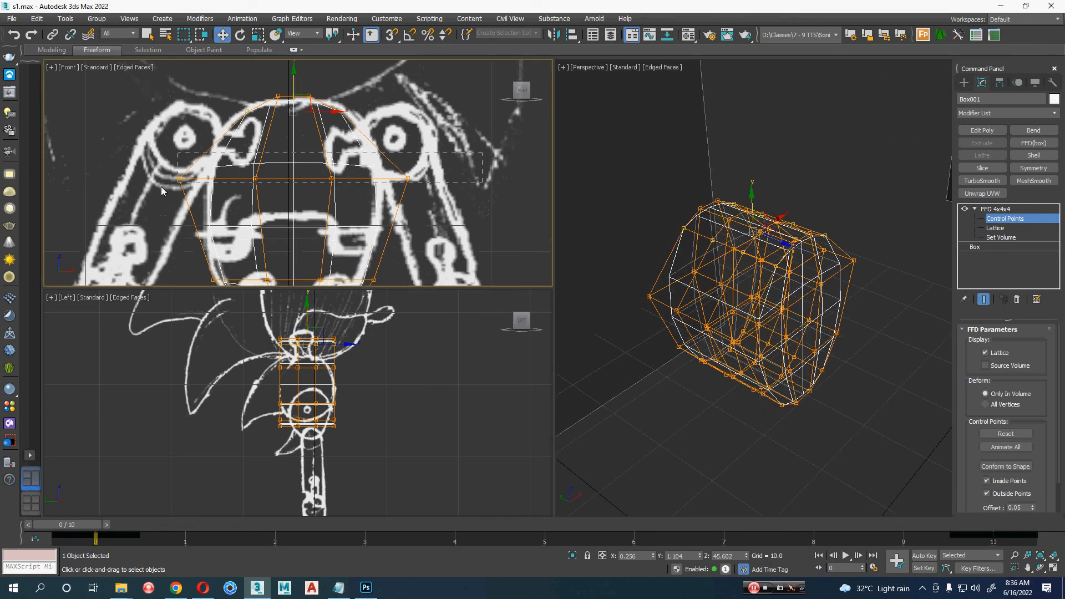
key(r)
drag(346, 181, 348, 179)
key(w)
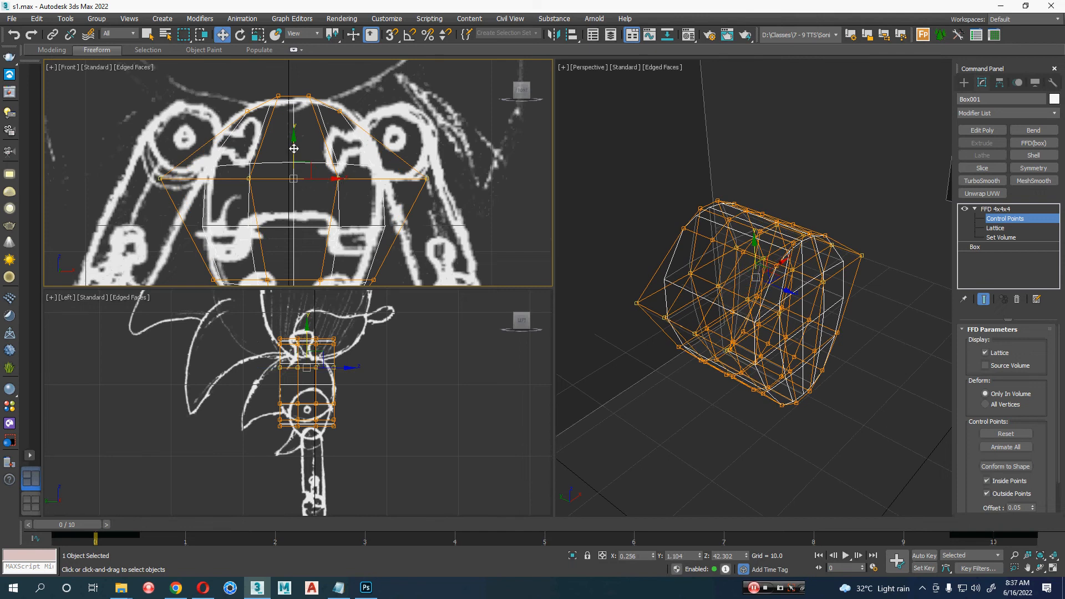
drag(294, 150, 293, 146)
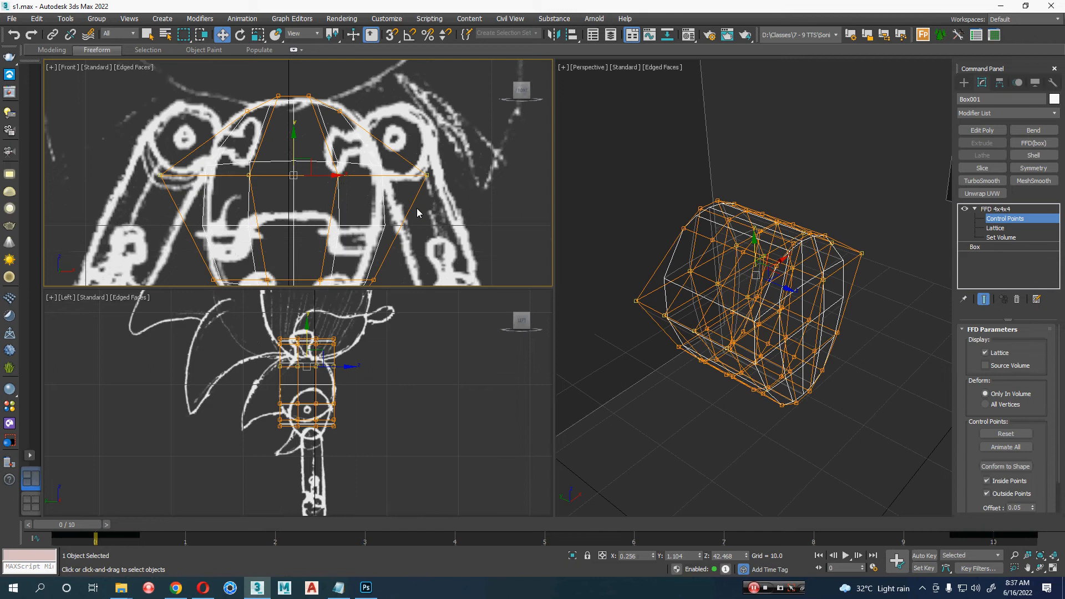
Step: Scale the two outer top groups of control points apart horizontally to 130 percent to broaden the shoulder curve
mouse_move(779, 285)
alt+middle_down()
mouse_move(695, 268)
mouse_move(775, 297)
alt+middle_up()
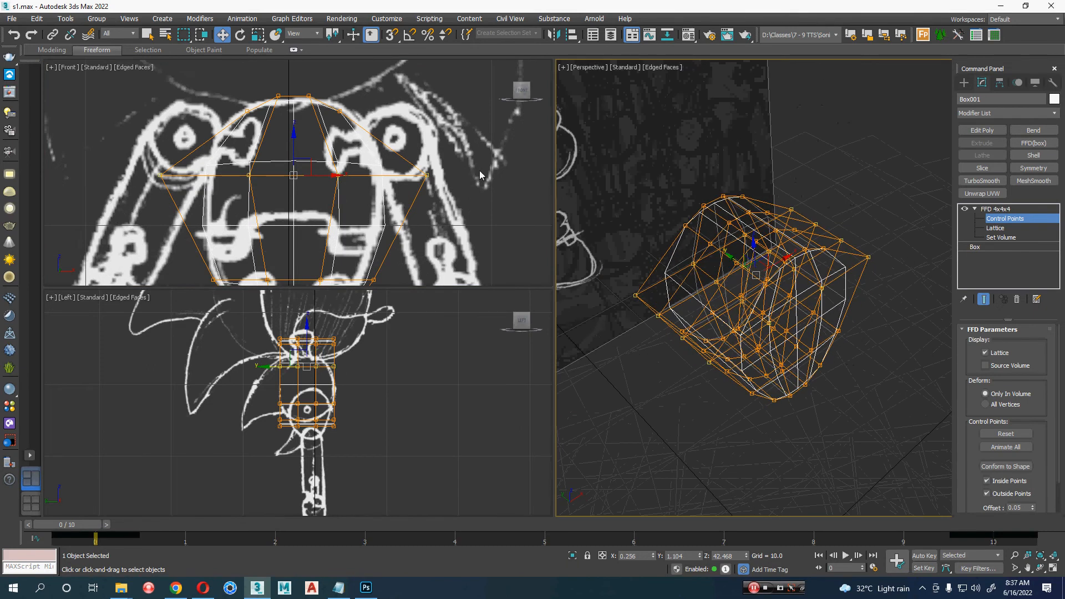
drag(360, 98, 330, 125)
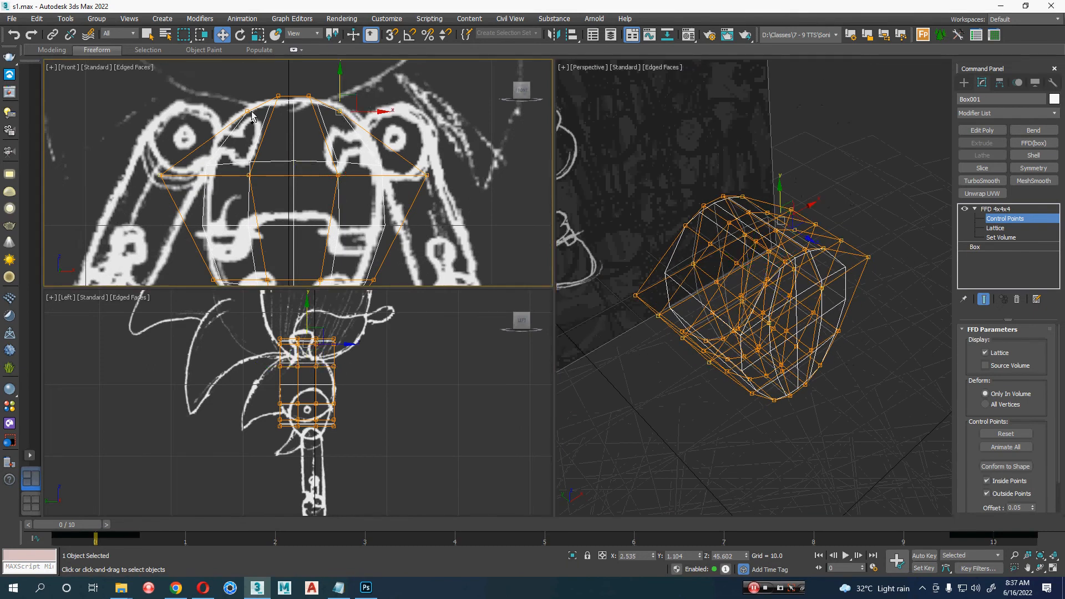
ctrl+drag(220, 96, 258, 126)
key(r)
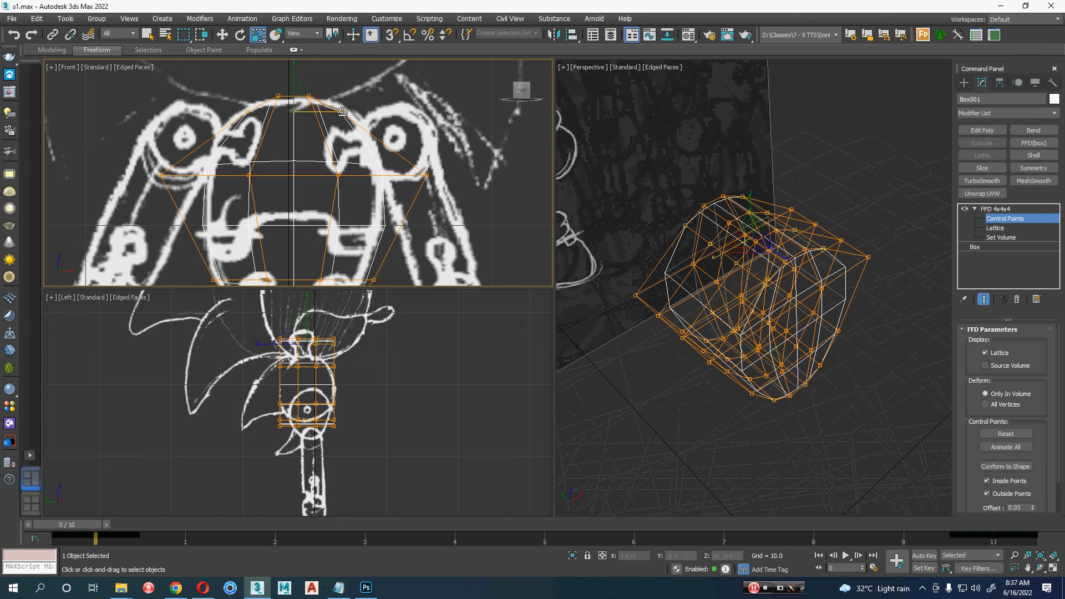
drag(343, 113, 354, 113)
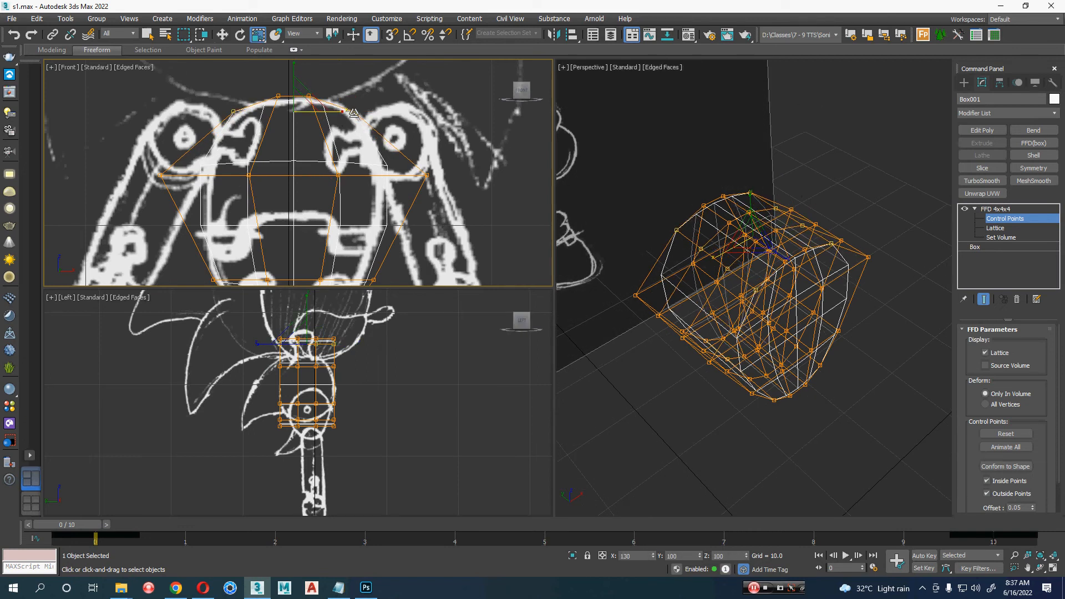
key(w)
middle_drag(363, 158, 365, 139)
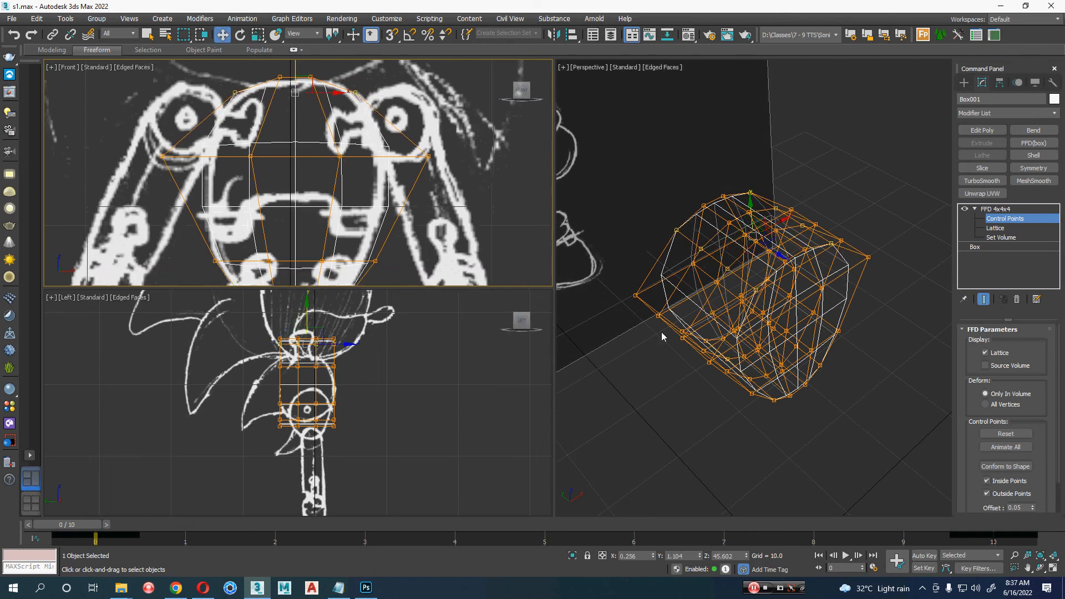
Step: Narrow the lowest control points front to back in the Left view and raise them slightly to follow the side blueprint
alt+middle_drag(685, 395, 728, 366)
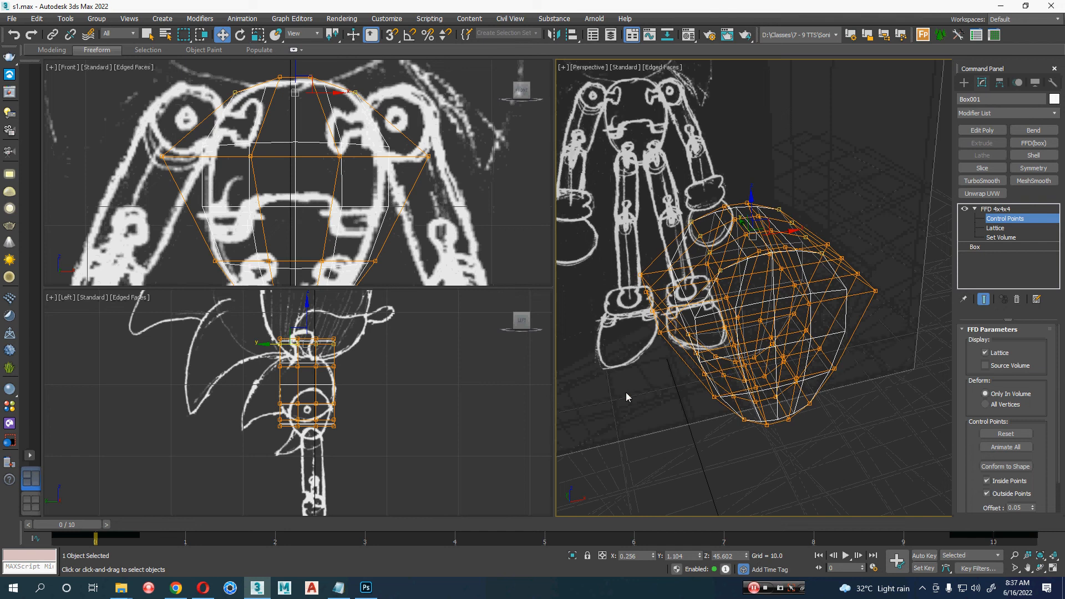
scroll(388, 425, up, 5)
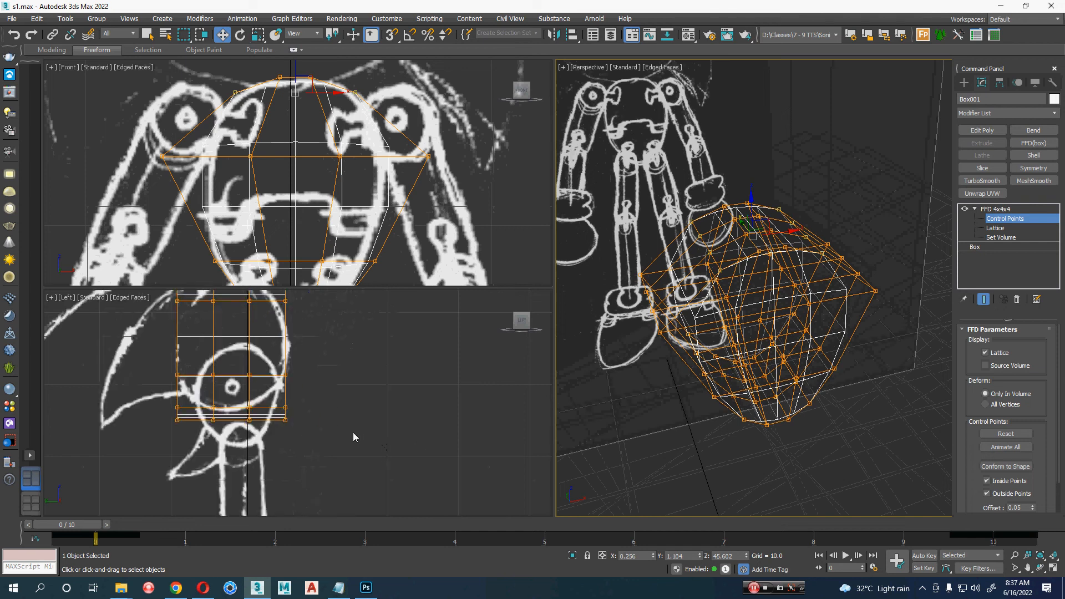
scroll(353, 432, down, 2)
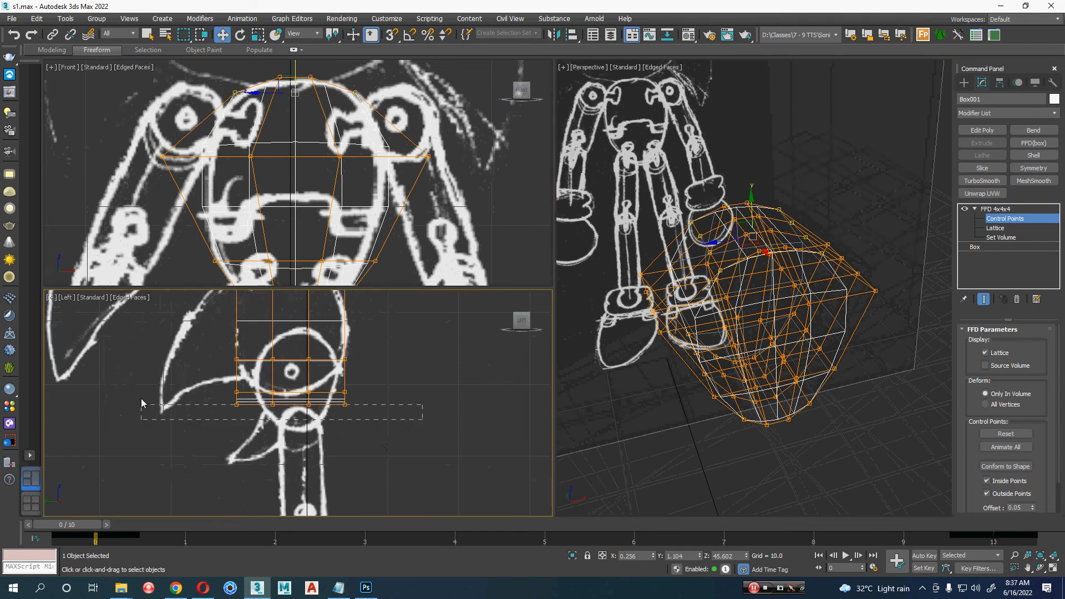
drag(141, 398, 141, 387)
scroll(141, 387, up, 2)
key(r)
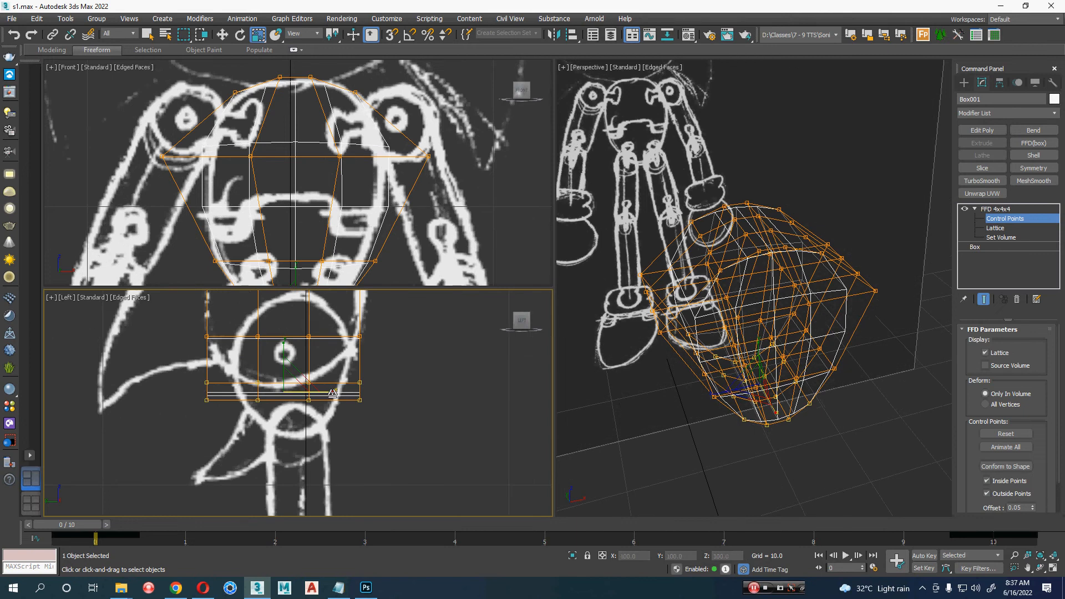
drag(332, 393, 289, 386)
key(w)
drag(285, 349, 284, 340)
scroll(340, 372, up, 4)
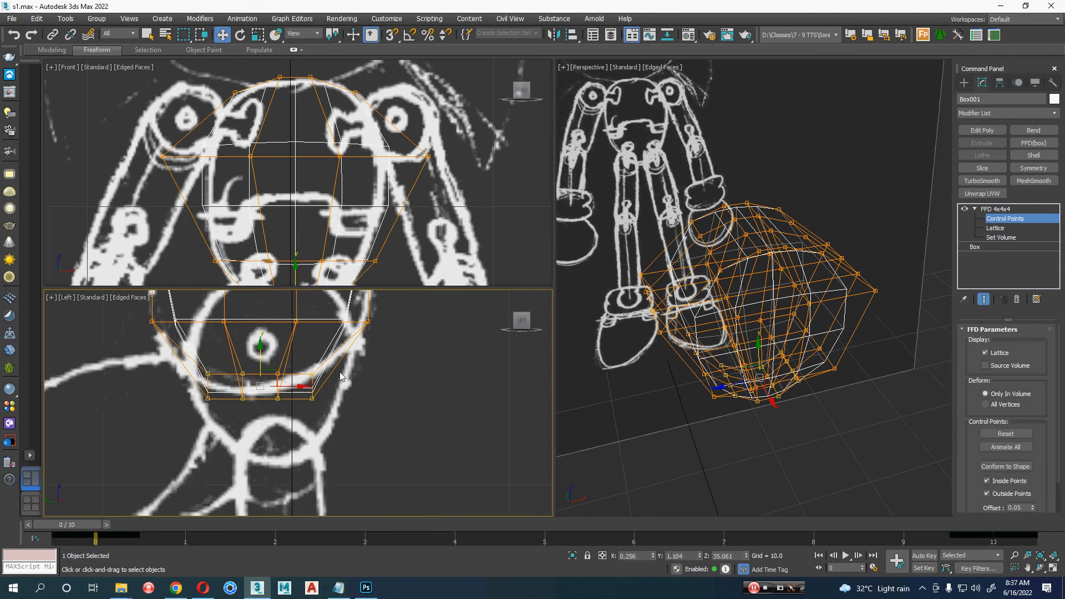
Step: Widen the lower-middle row of control points front to back in the Left view to follow the side blueprint
drag(414, 407, 189, 431)
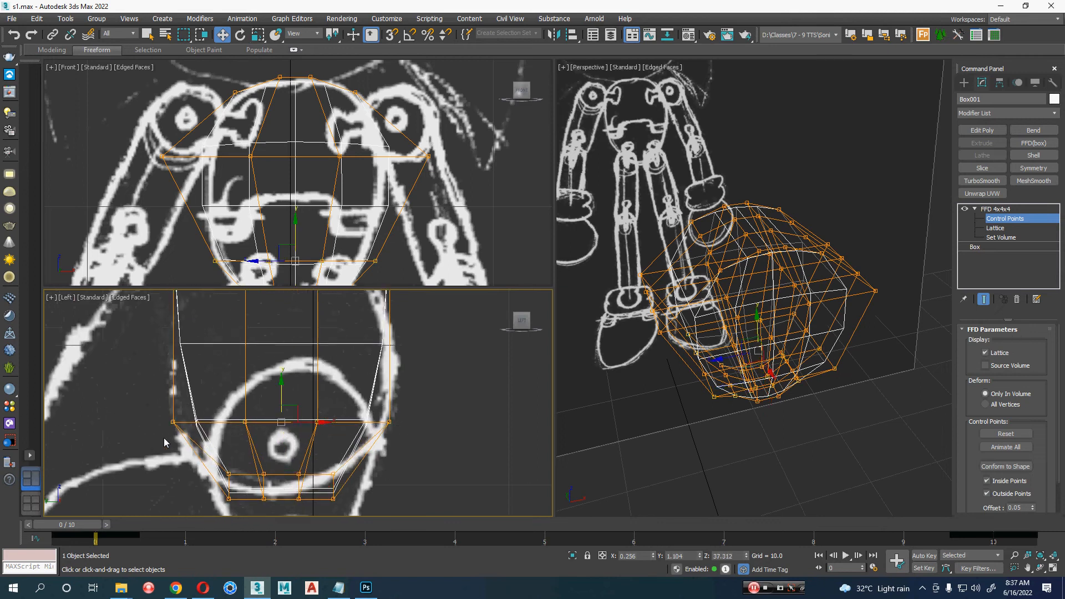
key(r)
drag(326, 422, 343, 420)
Step: Narrow the upper-middle row and the top row of control points front to back in the Left view to taper the upper torso
middle_drag(345, 372, 345, 457)
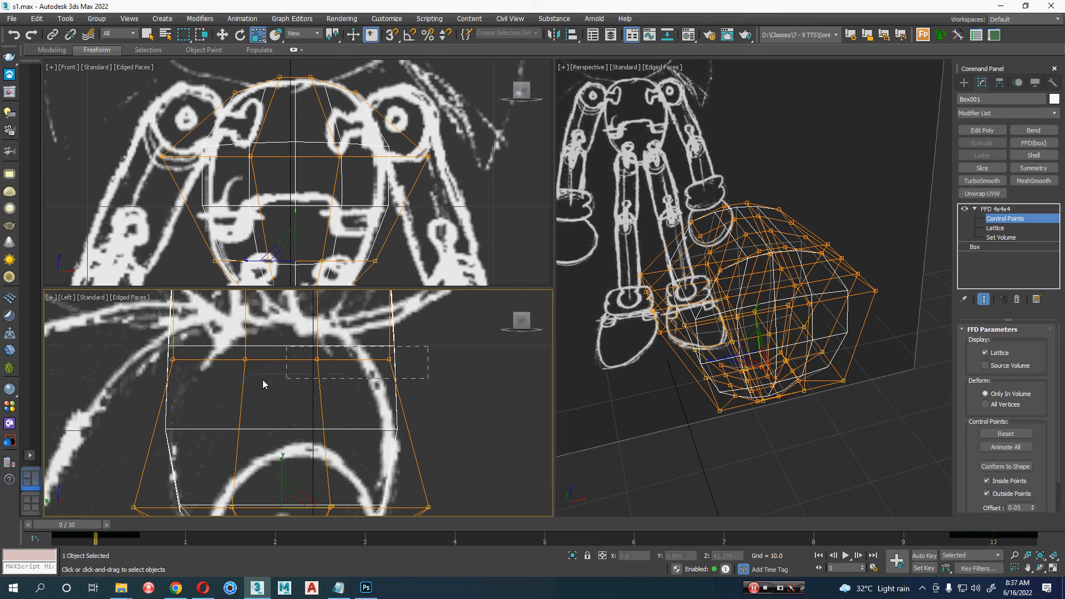
drag(263, 381, 158, 391)
drag(324, 360, 311, 361)
scroll(345, 367, down, 3)
middle_drag(345, 367, 344, 435)
drag(410, 345, 253, 380)
drag(349, 361, 319, 365)
Step: Raise only the inner control points of the top row slightly to round off the top of the torso
key(w)
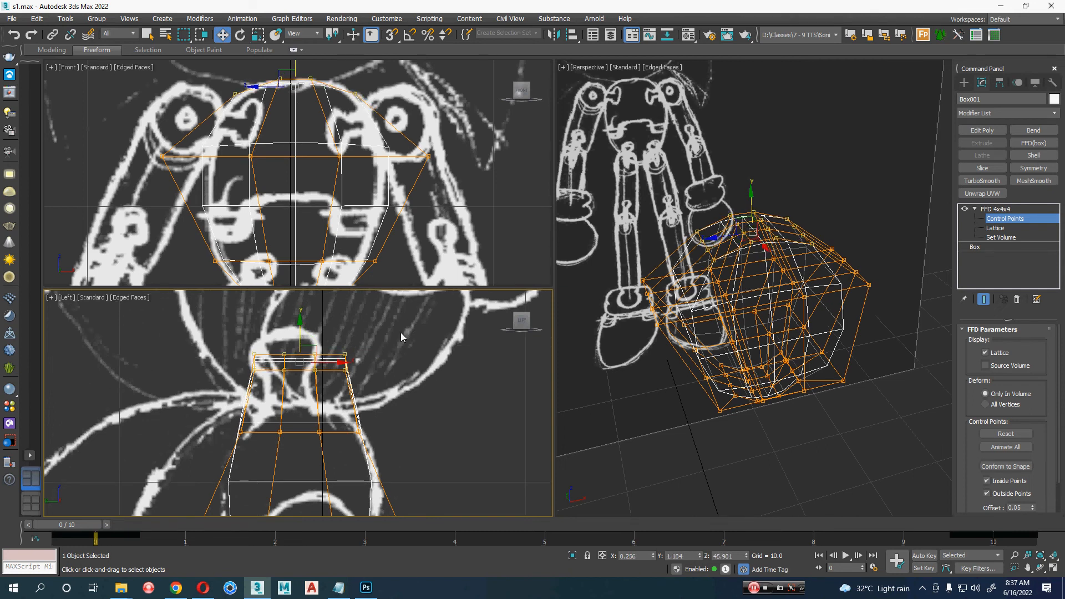
drag(398, 331, 340, 389)
drag(261, 328, 244, 400)
drag(300, 331, 300, 332)
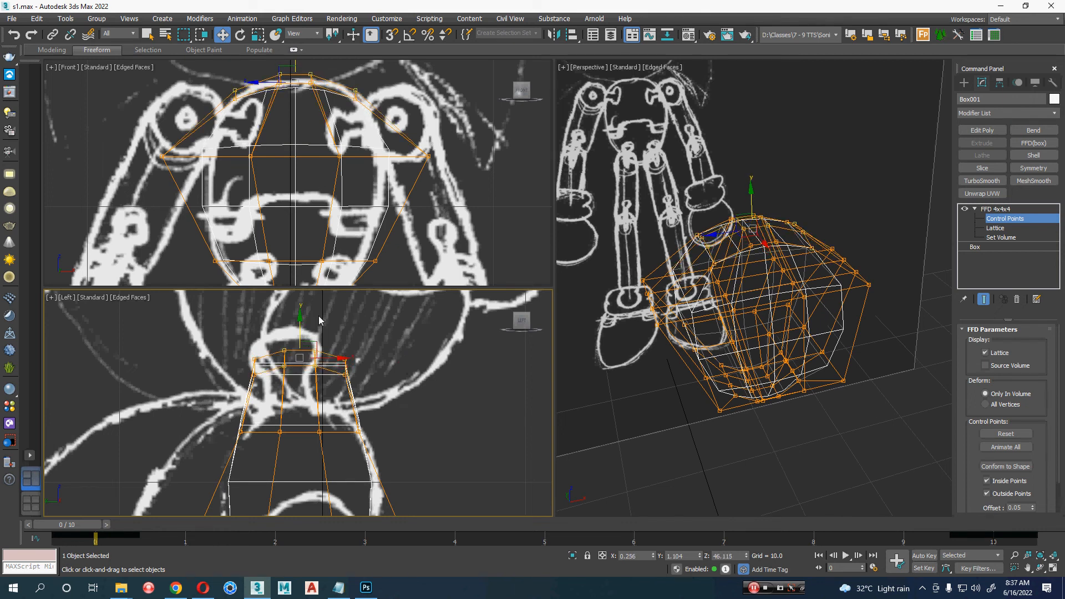
scroll(313, 389, down, 3)
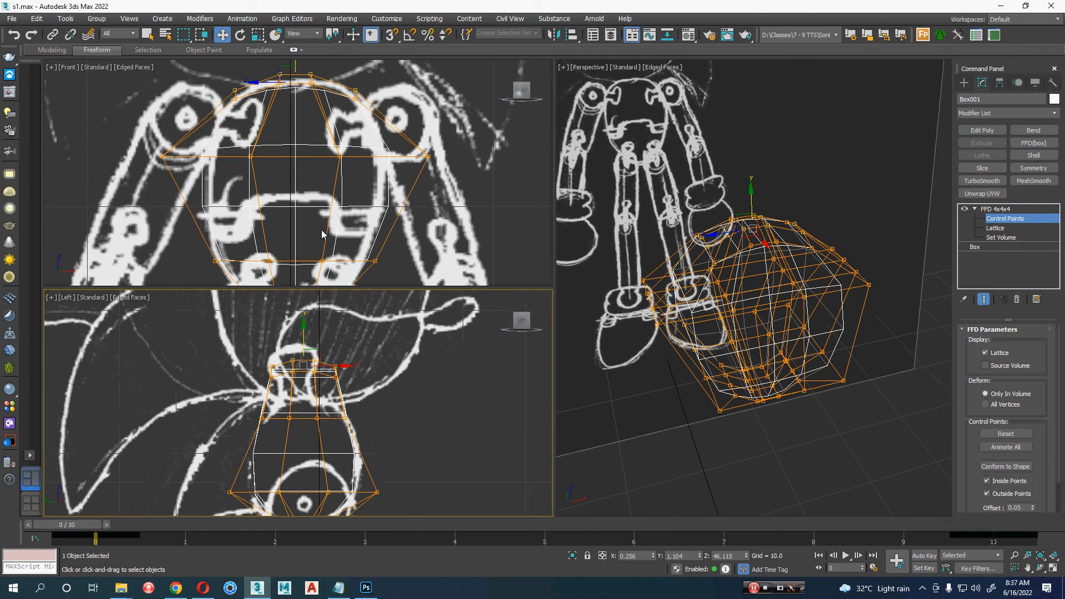
scroll(327, 228, down, 3)
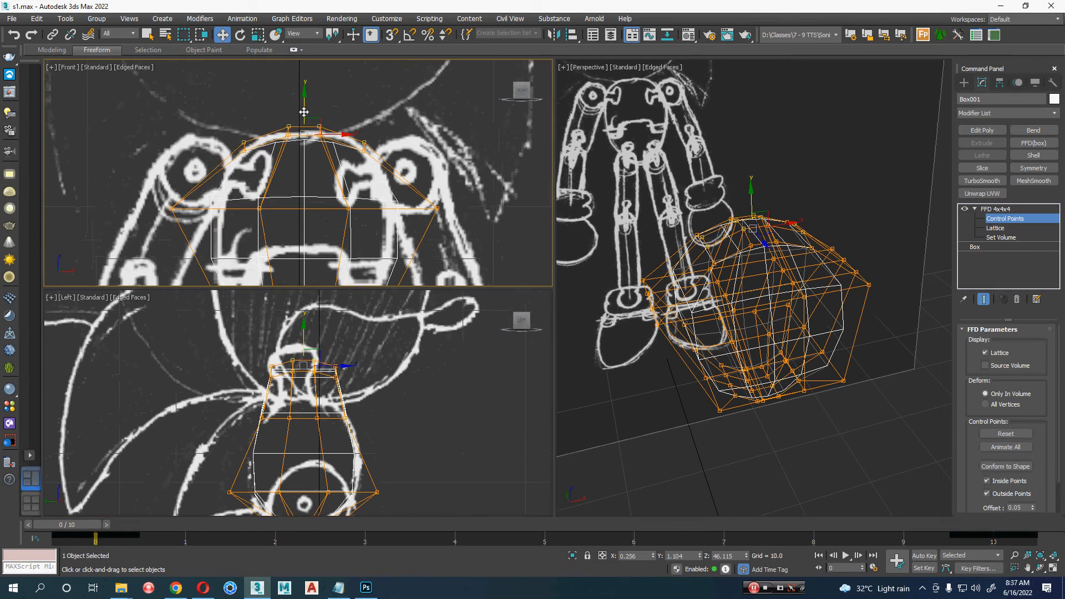
drag(304, 112, 304, 113)
drag(304, 116, 305, 108)
Step: Lower the upper-middle row of control points in the Left view and widen it front to back to match the chest outline
middle_drag(346, 369, 398, 358)
scroll(392, 421, up, 3)
drag(399, 358, 141, 405)
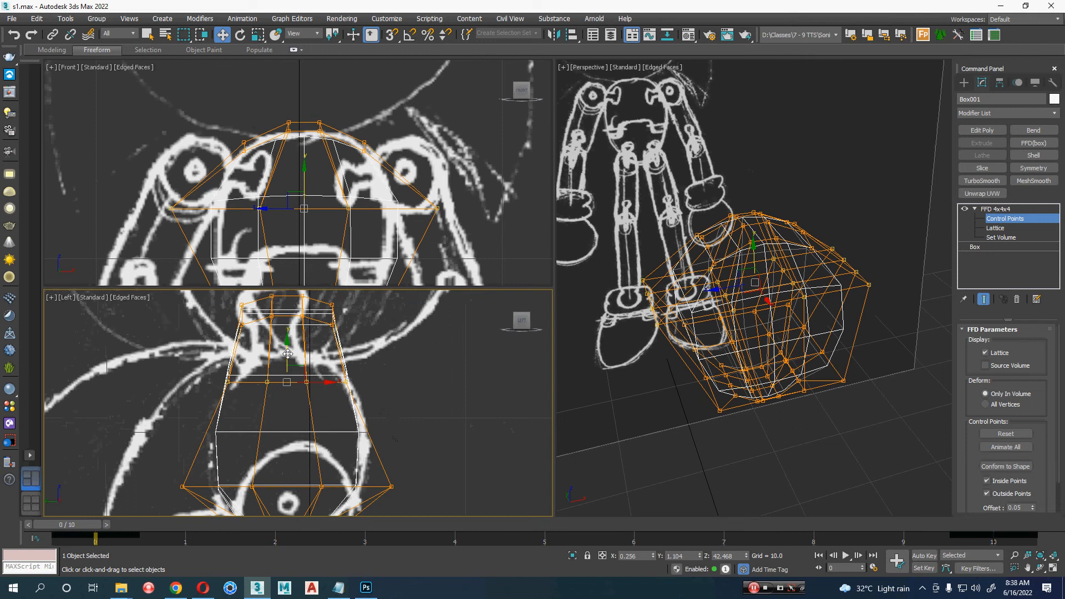
drag(288, 353, 288, 388)
key(r)
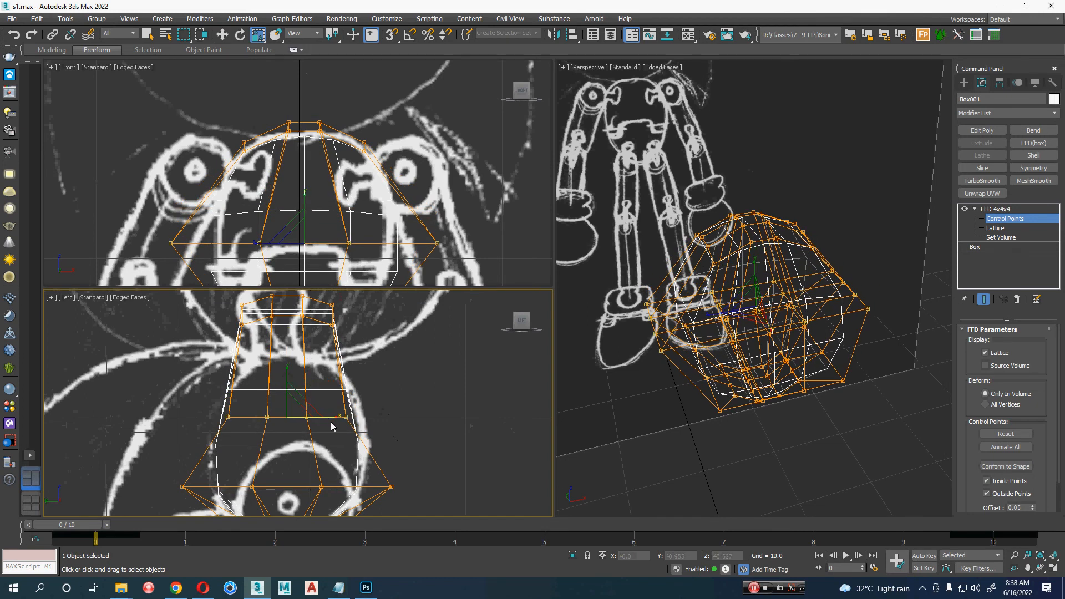
drag(334, 417, 348, 423)
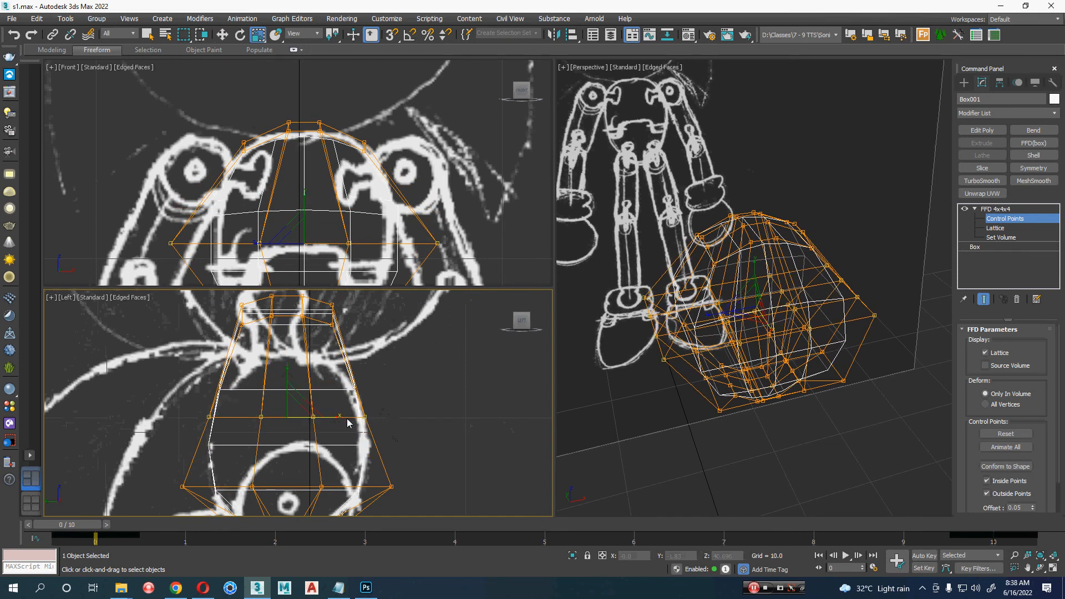
key(w)
click(385, 387)
Step: Go to frame 10 to display the torso as a solid and return to the top level of the FFD 4x4x4 modifier
alt+middle_drag(858, 411, 794, 417)
click(999, 228)
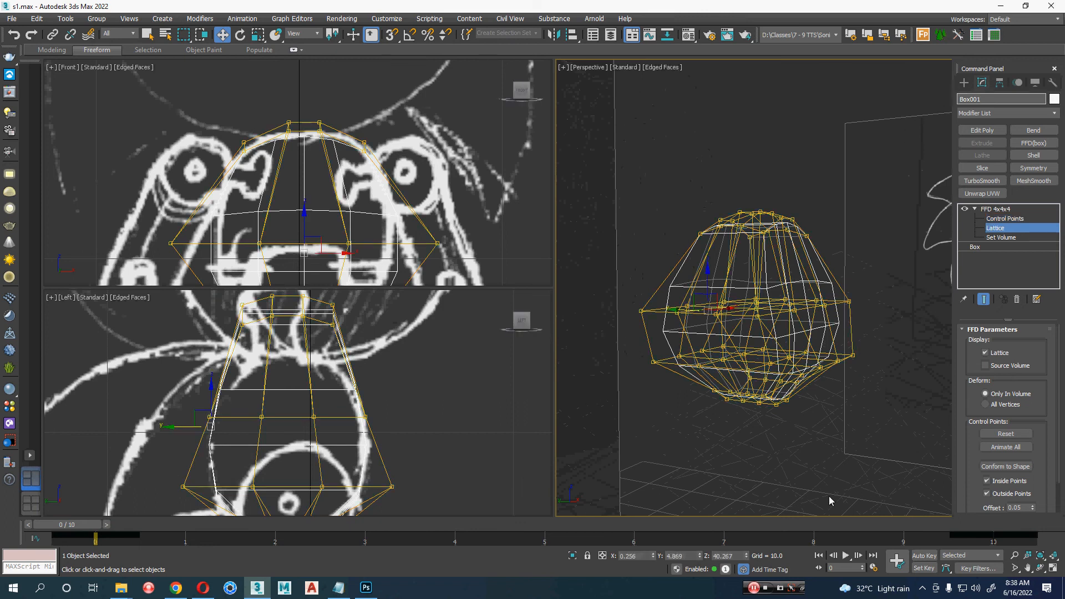
drag(48, 524, 1007, 525)
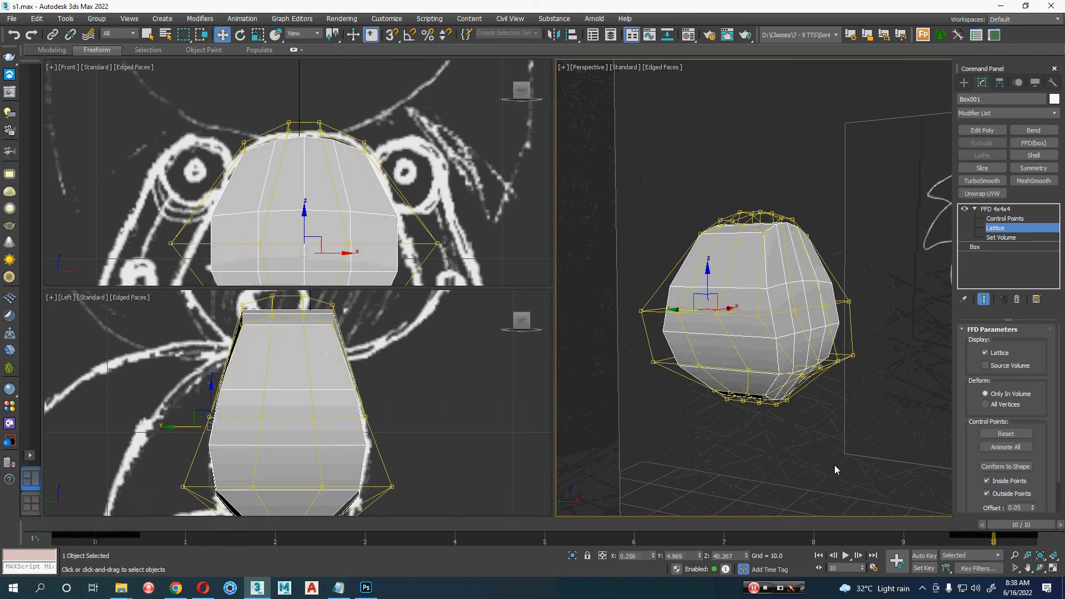
mouse_move(813, 405)
alt+middle_down()
mouse_move(703, 410)
mouse_move(808, 408)
alt+middle_up()
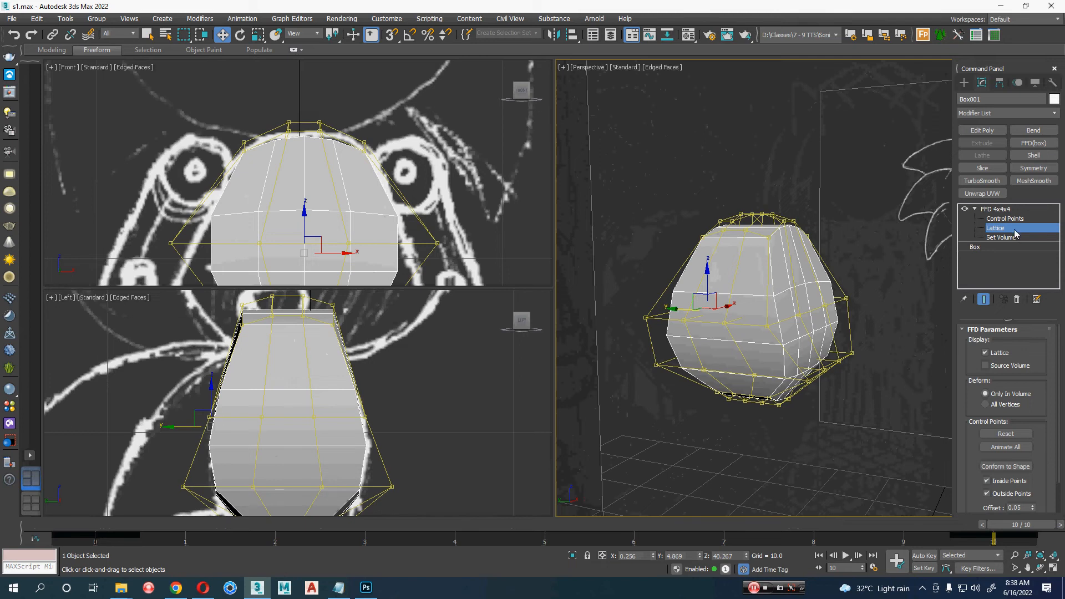
click(1025, 209)
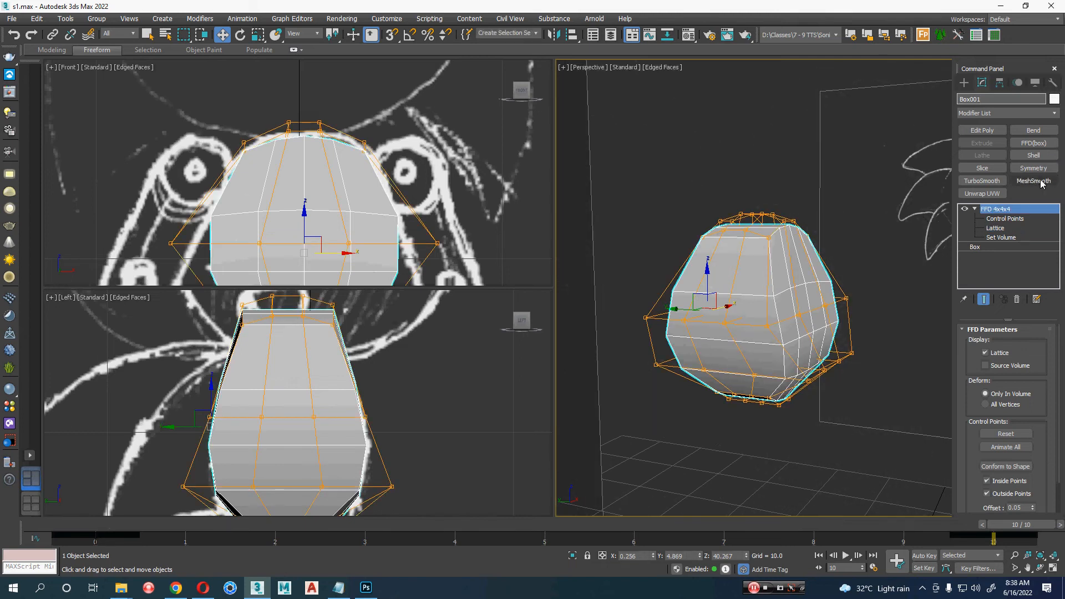
Step: Try a TurboSmooth modifier with 2 iterations on the egg-shaped body, inspect the result, and remove the modifier
click(1034, 181)
click(804, 408)
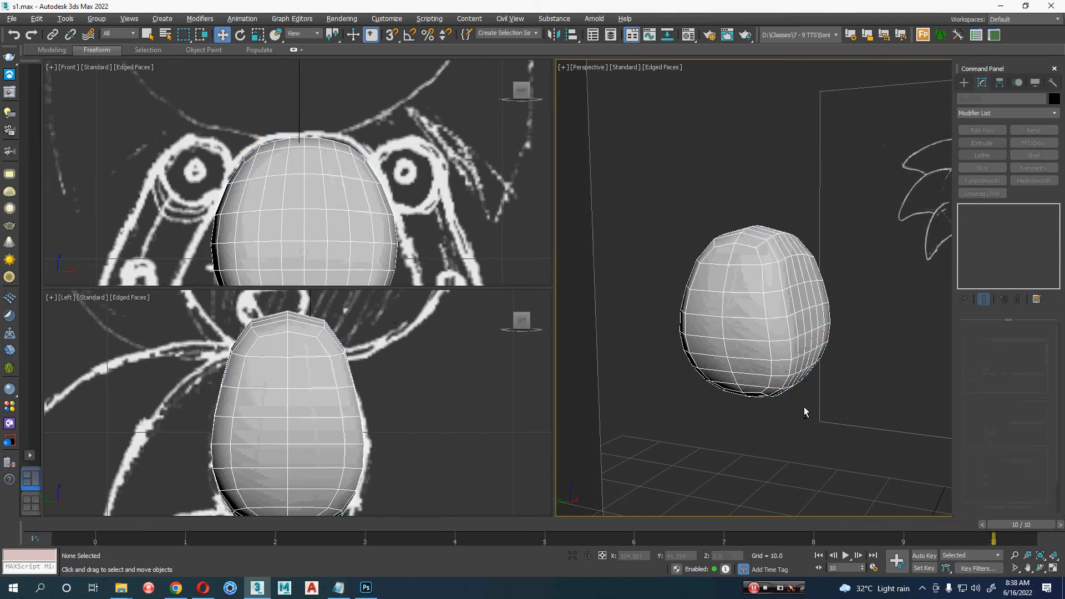
mouse_move(804, 407)
alt+middle_down()
mouse_move(771, 411)
mouse_move(659, 384)
mouse_move(652, 255)
alt+middle_up()
click(649, 248)
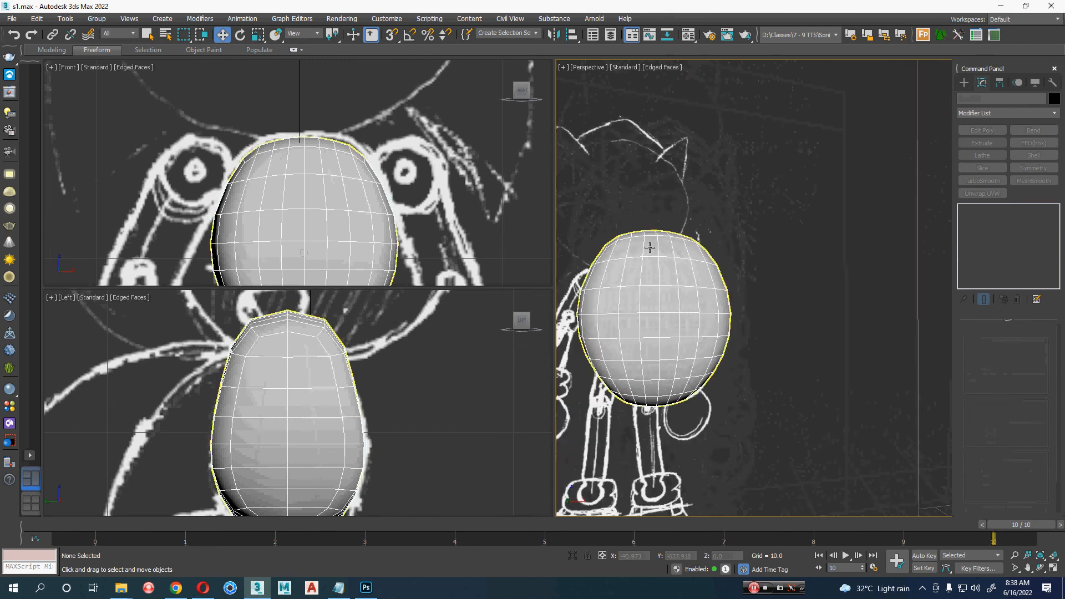
click(654, 387)
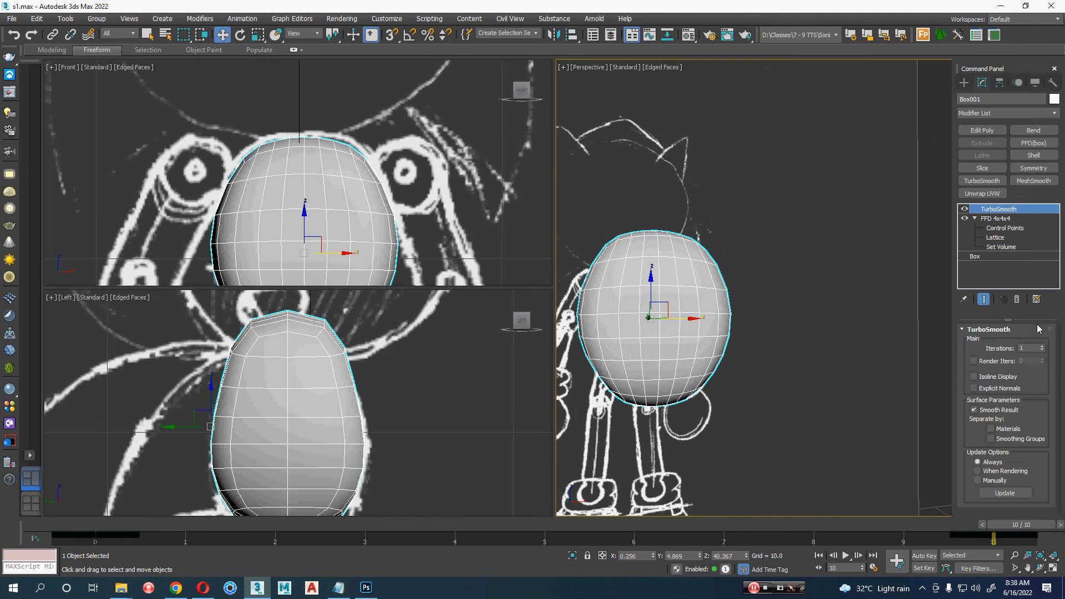
click(1043, 346)
alt+middle_drag(768, 358, 808, 355)
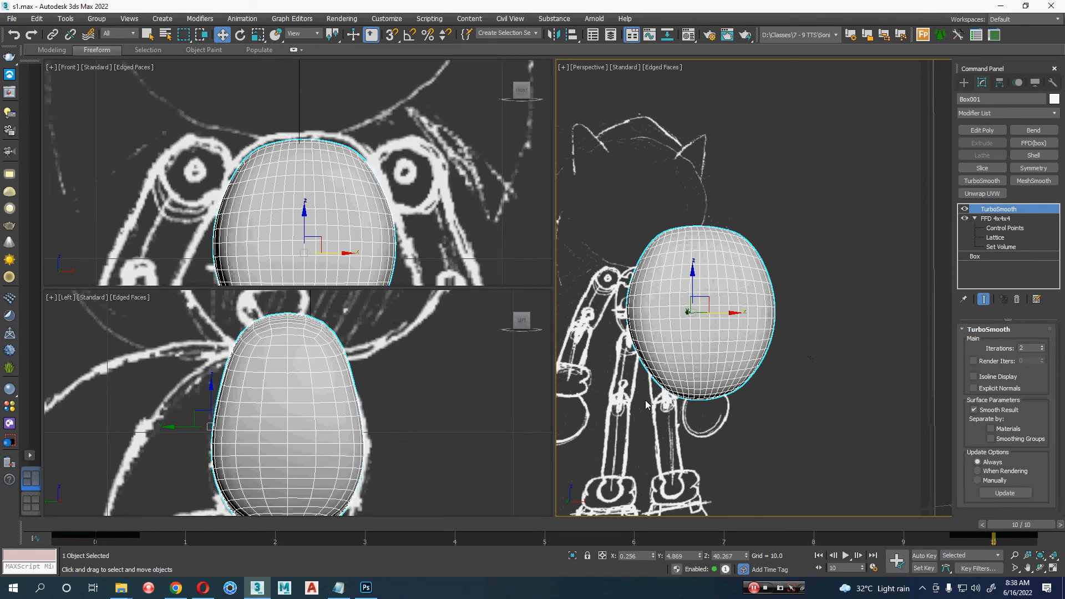
middle_drag(647, 405, 655, 345)
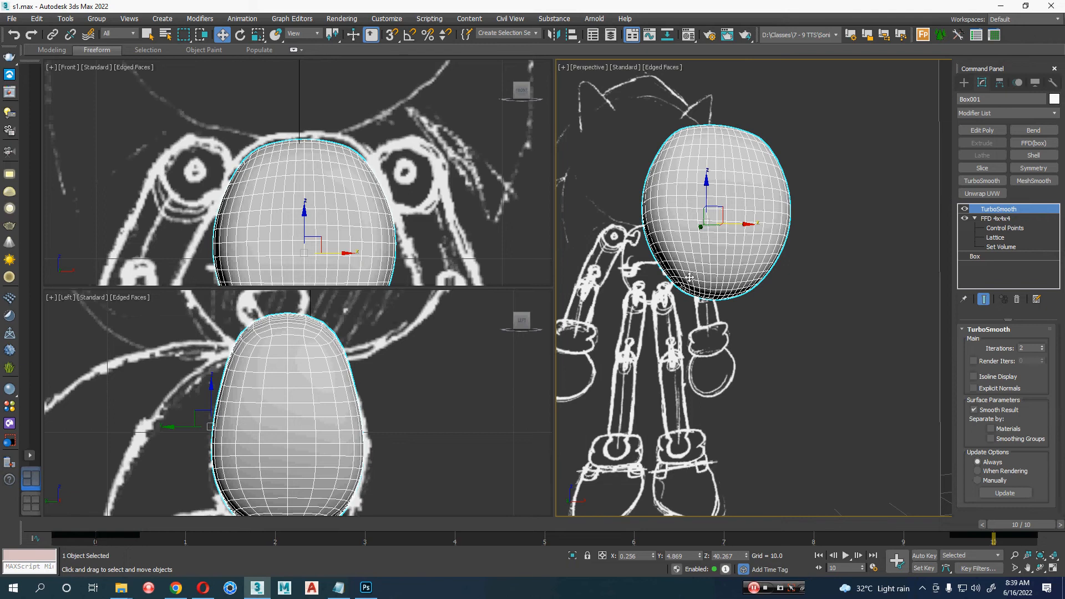
middle_drag(700, 267, 701, 294)
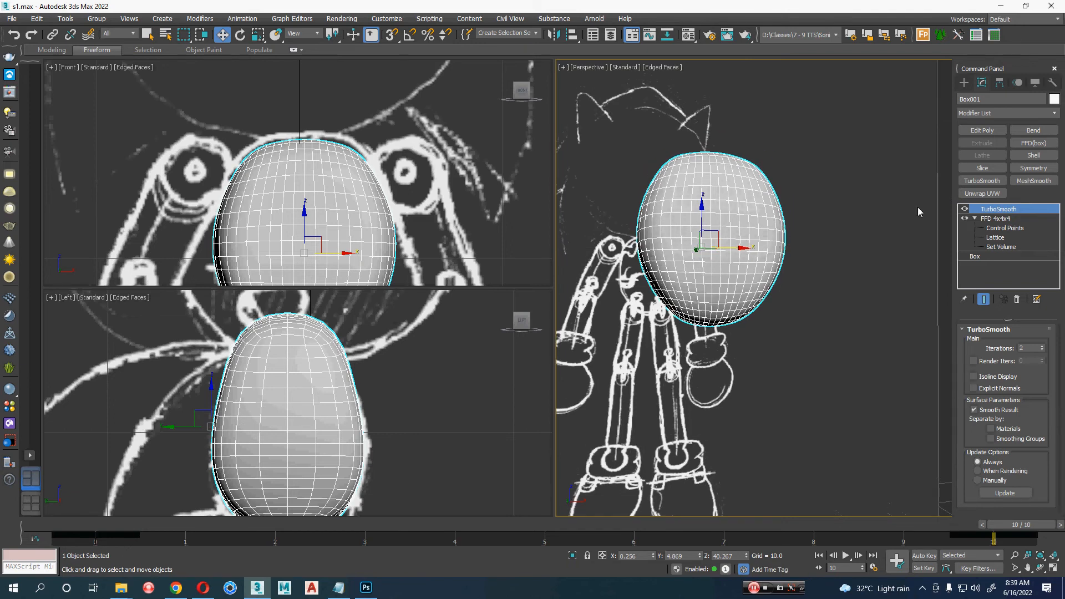
click(1017, 299)
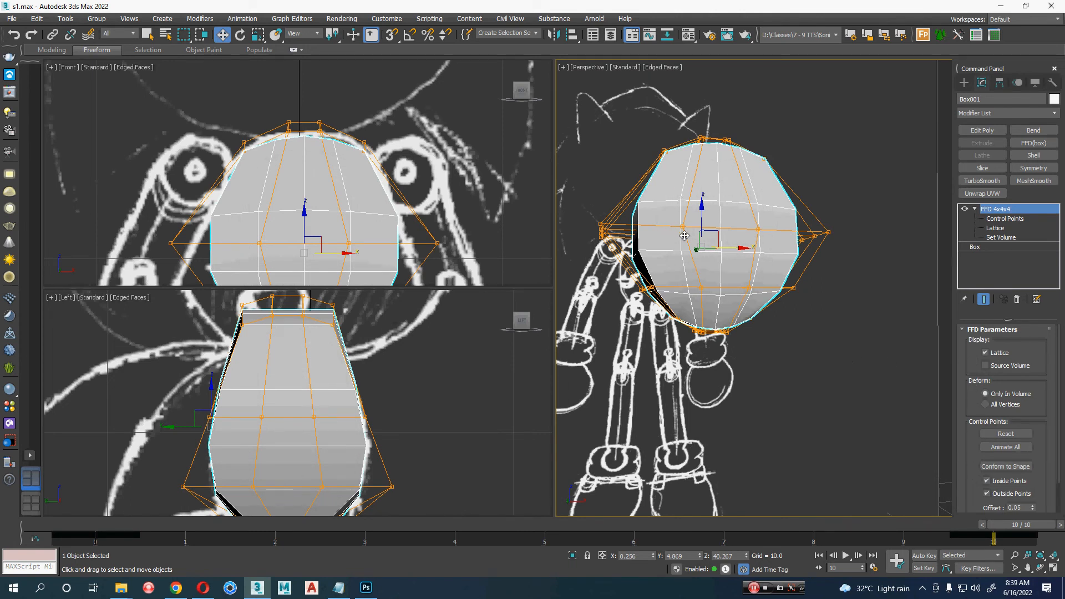
Step: Add an Edit Poly modifier to the body and delete the polygon loop just right of the front centre line
click(979, 132)
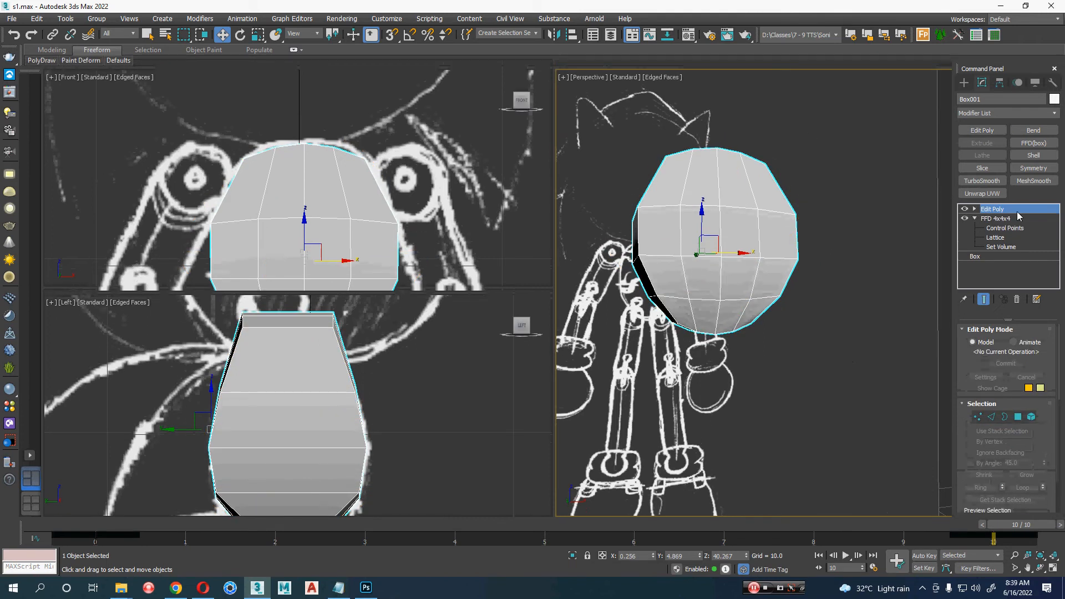
alt+middle_drag(821, 214, 768, 300)
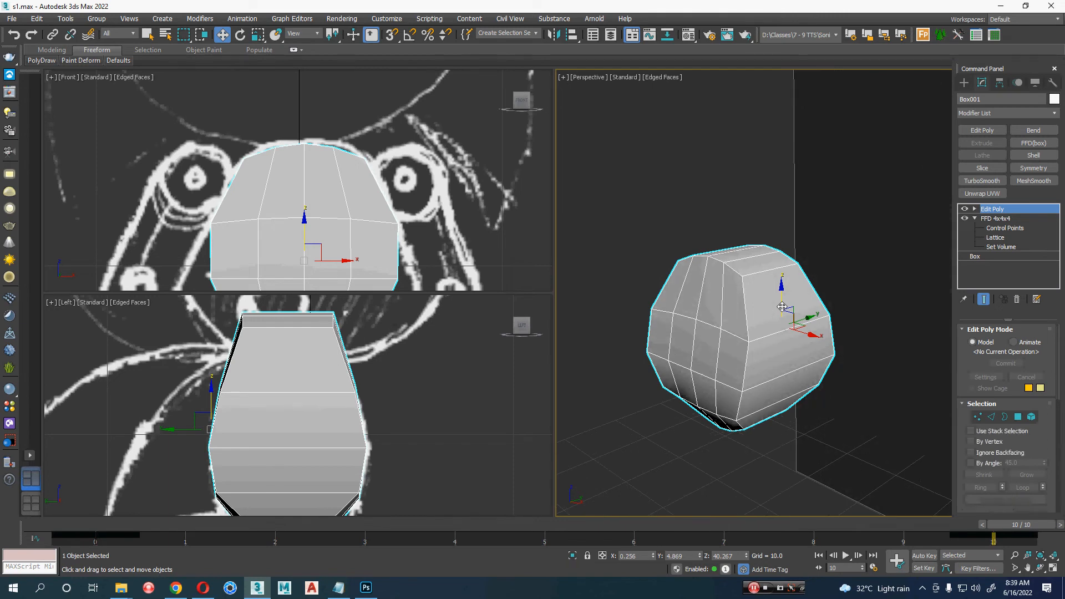
key(4)
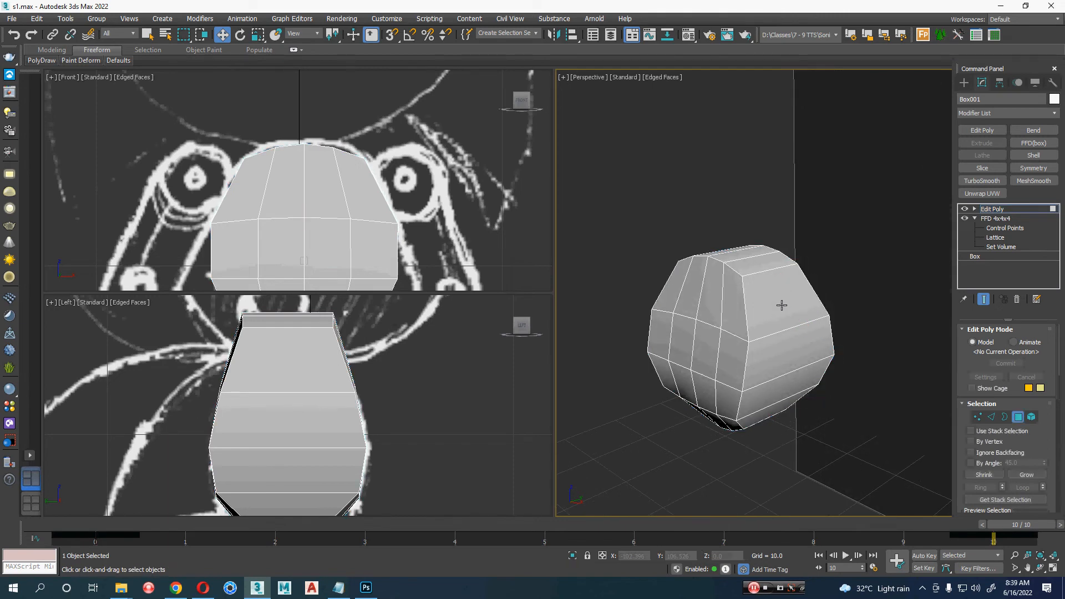
mouse_move(734, 320)
alt+middle_down()
mouse_move(748, 321)
mouse_move(713, 363)
alt+middle_up()
click(734, 311)
shift+click(732, 353)
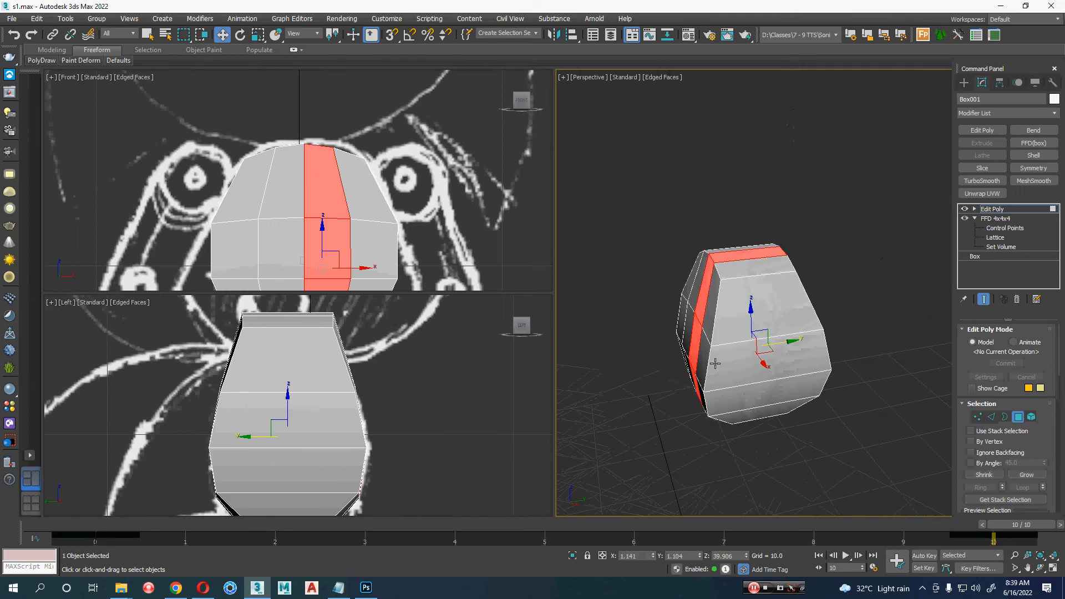
key(Delete)
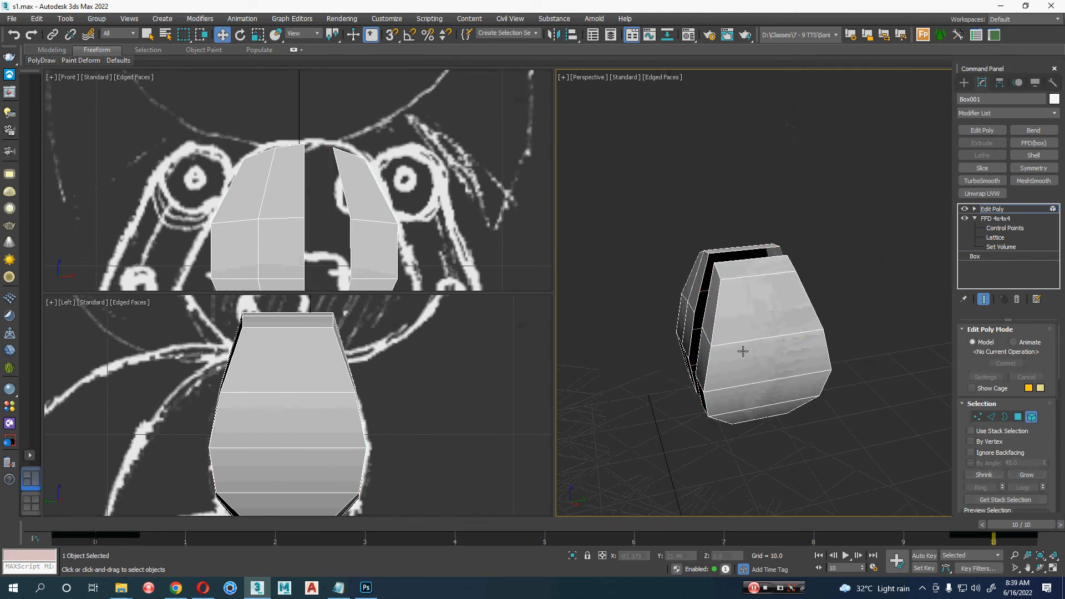
Step: Delete the separated outer element on the same side, keeping only one half of the body
key(5)
click(744, 350)
key(Delete)
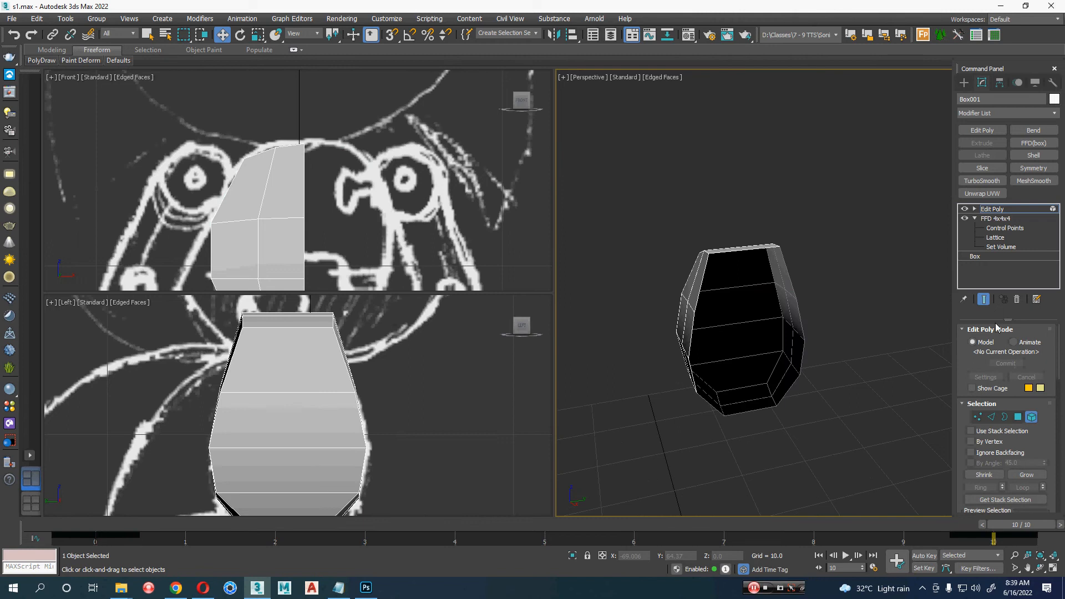
click(1006, 211)
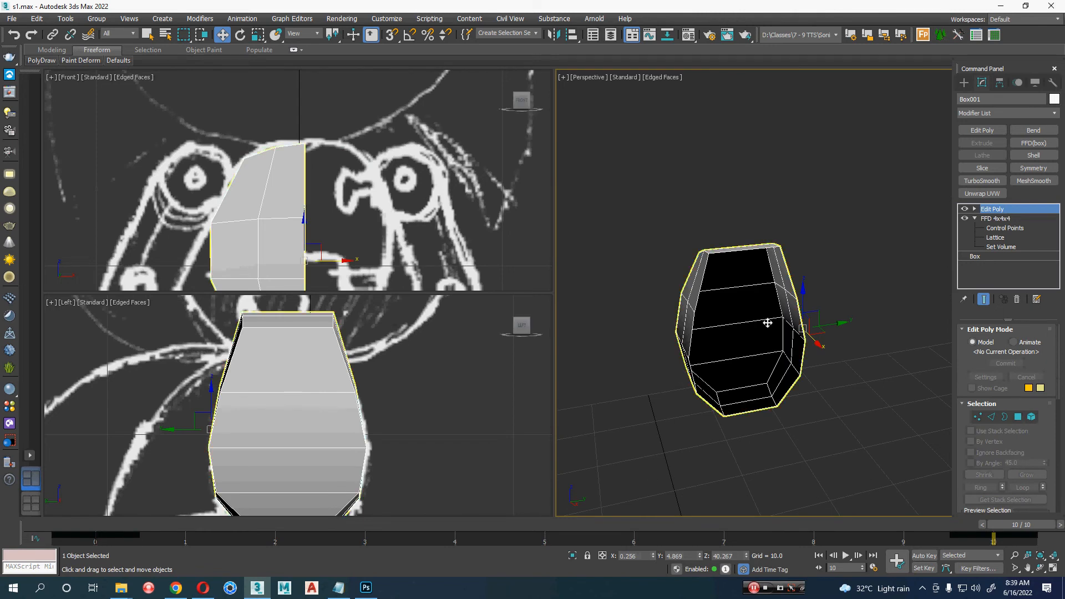
Step: Add a Symmetry modifier above Edit Poly on the half body
alt+middle_drag(767, 321, 983, 322)
click(1034, 168)
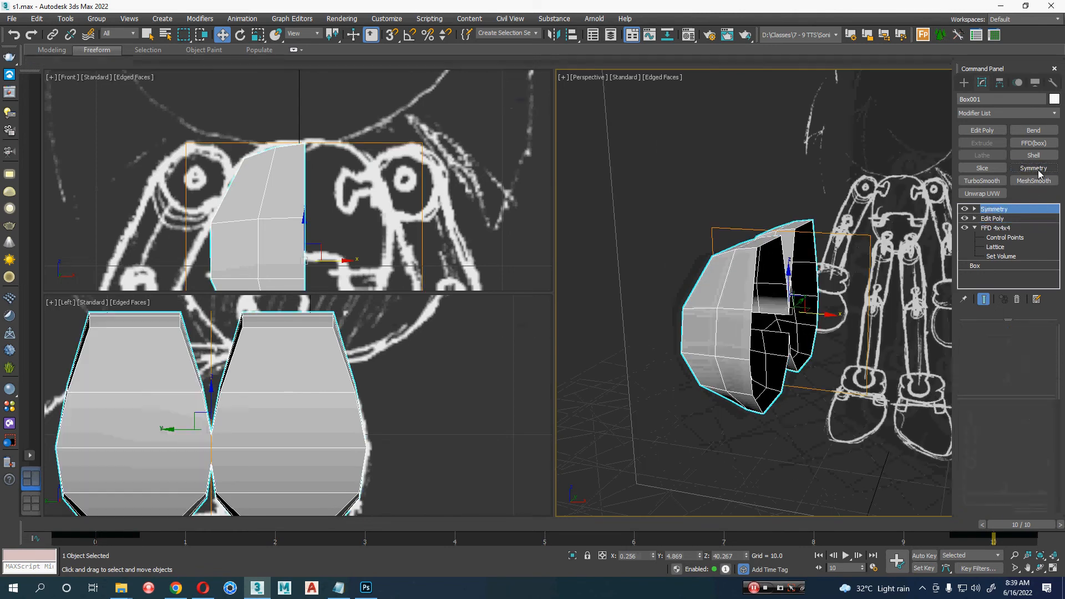
alt+middle_drag(771, 333, 764, 364)
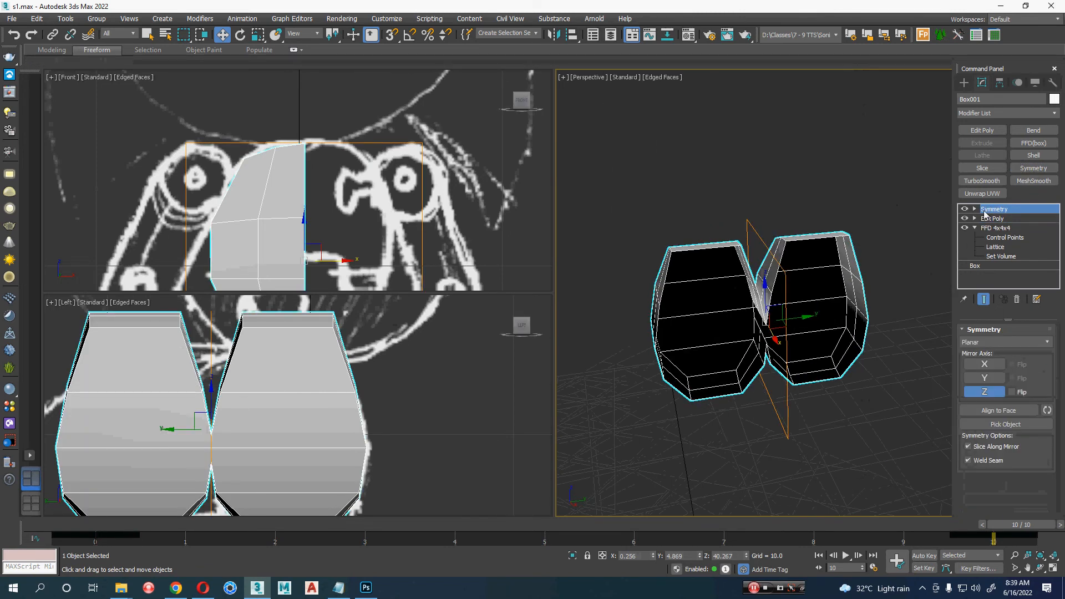
Step: Rotate the Symmetry modifier's mirror plane -90 degrees about Z with angle snap to complete the body across its centre line
click(975, 209)
click(995, 218)
key(e)
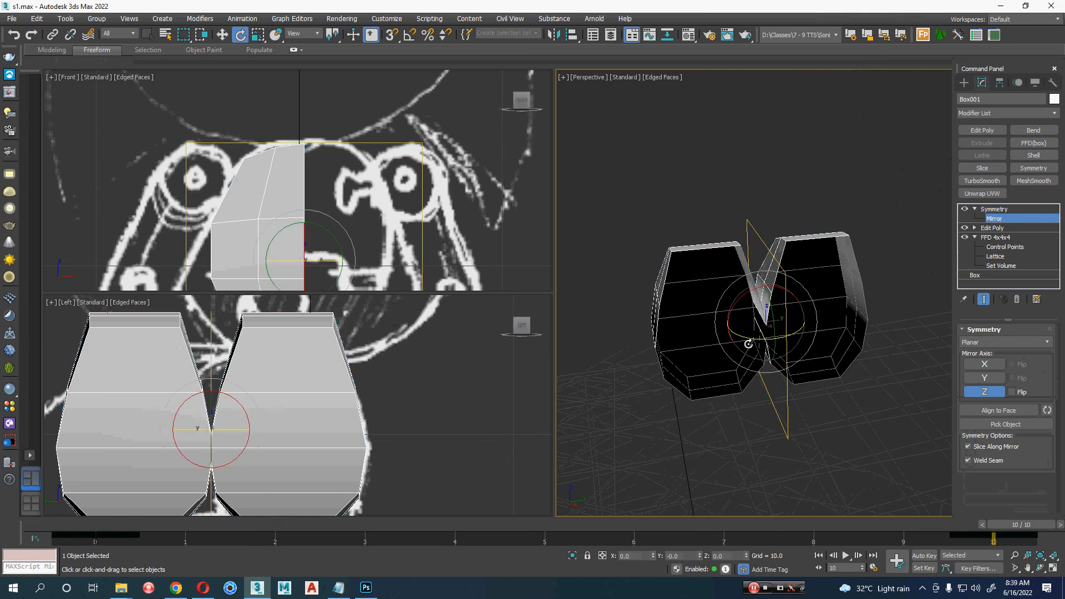
key(a)
key(a)
key(a)
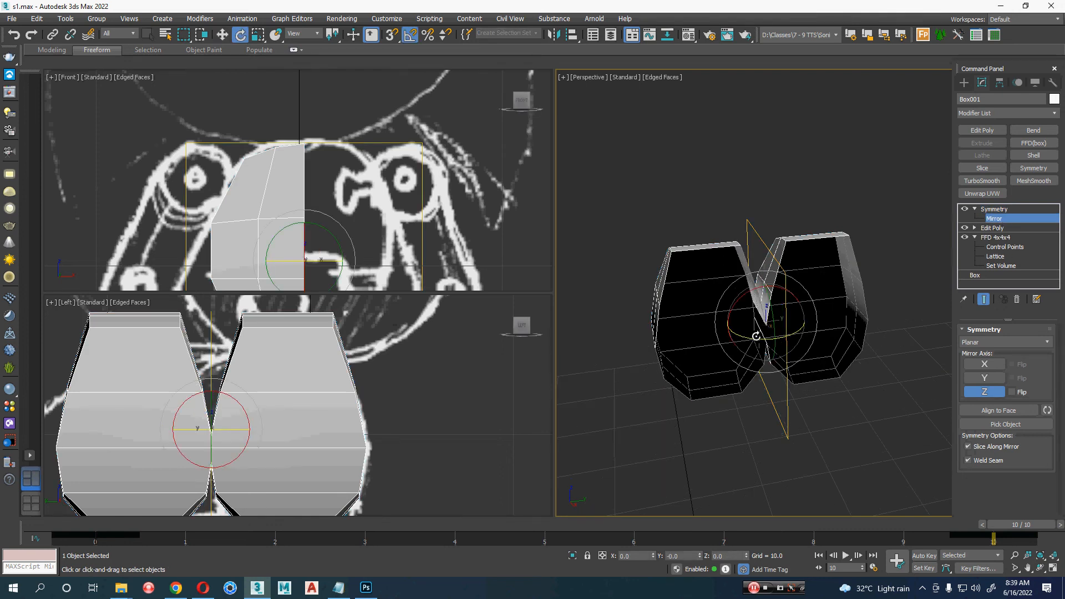
drag(757, 336, 709, 337)
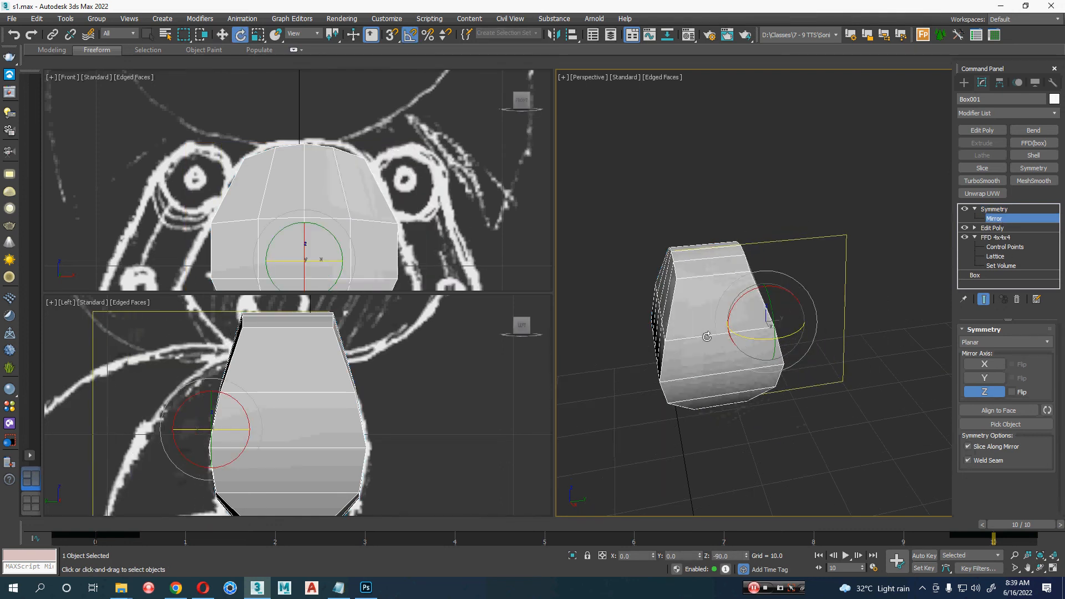
alt+middle_drag(720, 398, 769, 402)
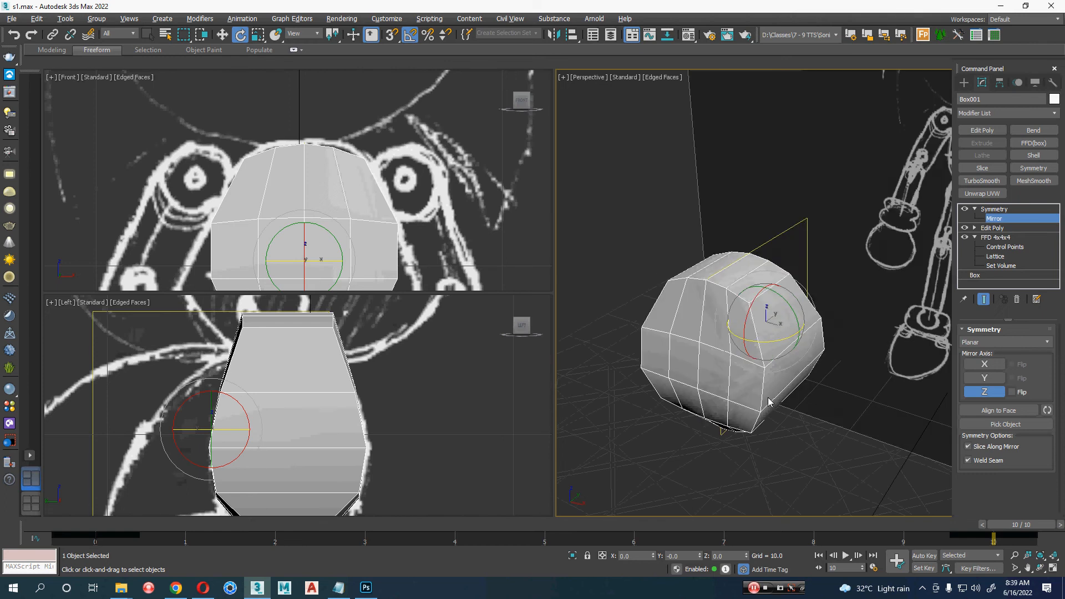
click(1000, 209)
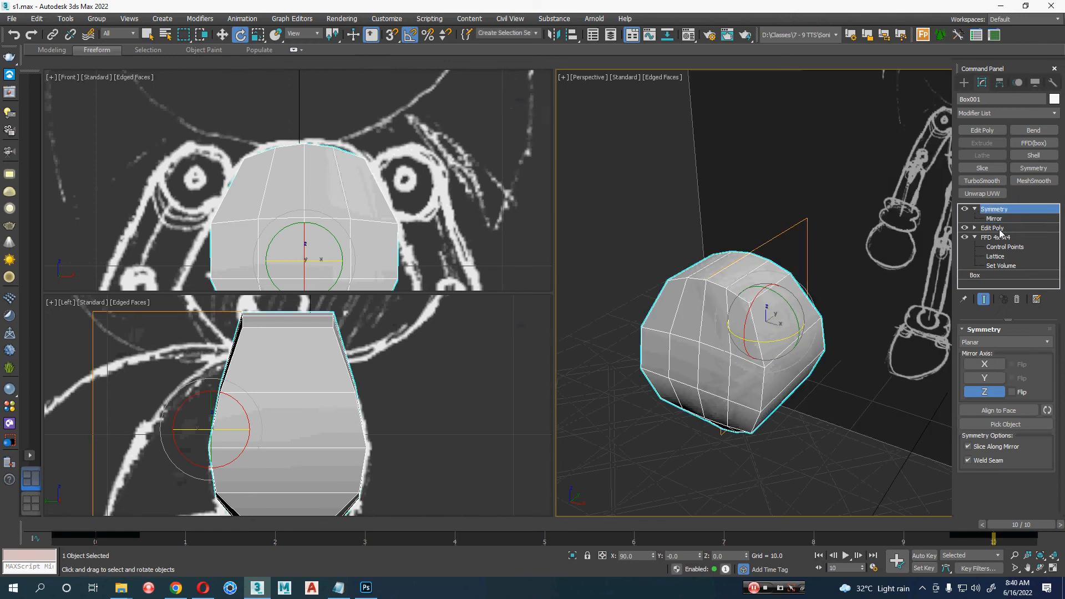
Step: Select the upper side polygon in the Edit Poly modifier and try moving it outward to test the symmetry
click(999, 229)
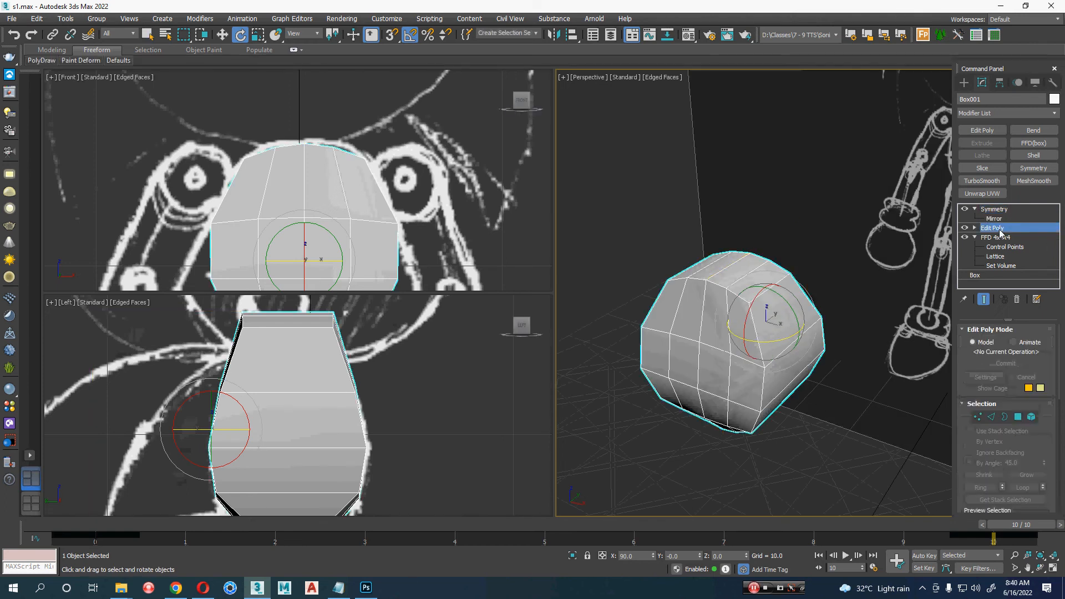
click(1019, 416)
alt+middle_drag(621, 375, 655, 344)
click(674, 307)
key(ctrl+d)
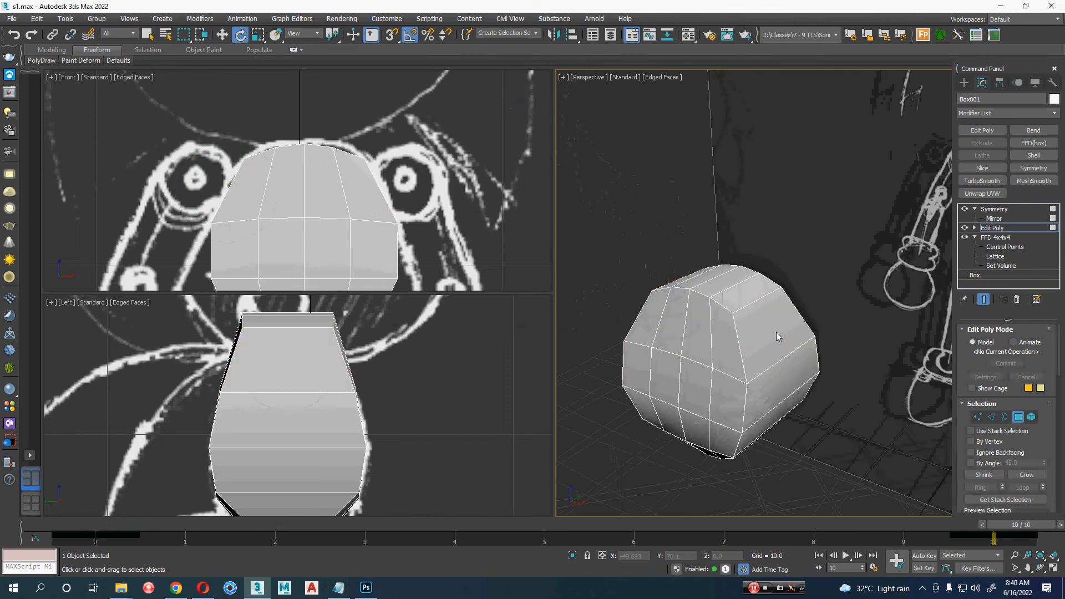
alt+middle_drag(777, 332, 678, 318)
key(w)
click(677, 335)
drag(678, 319, 619, 310)
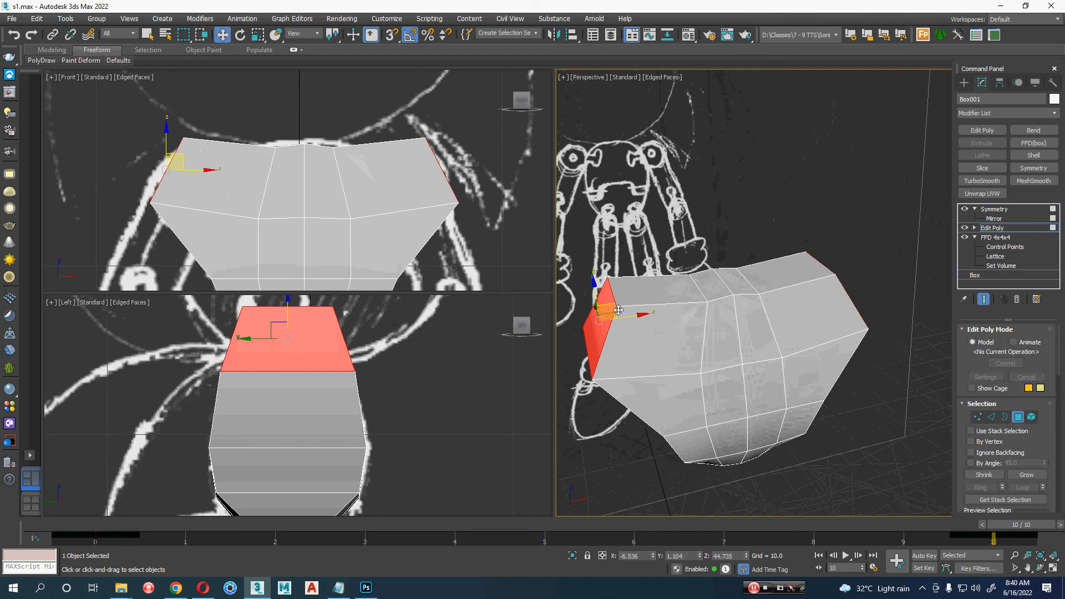
key(ctrl+z)
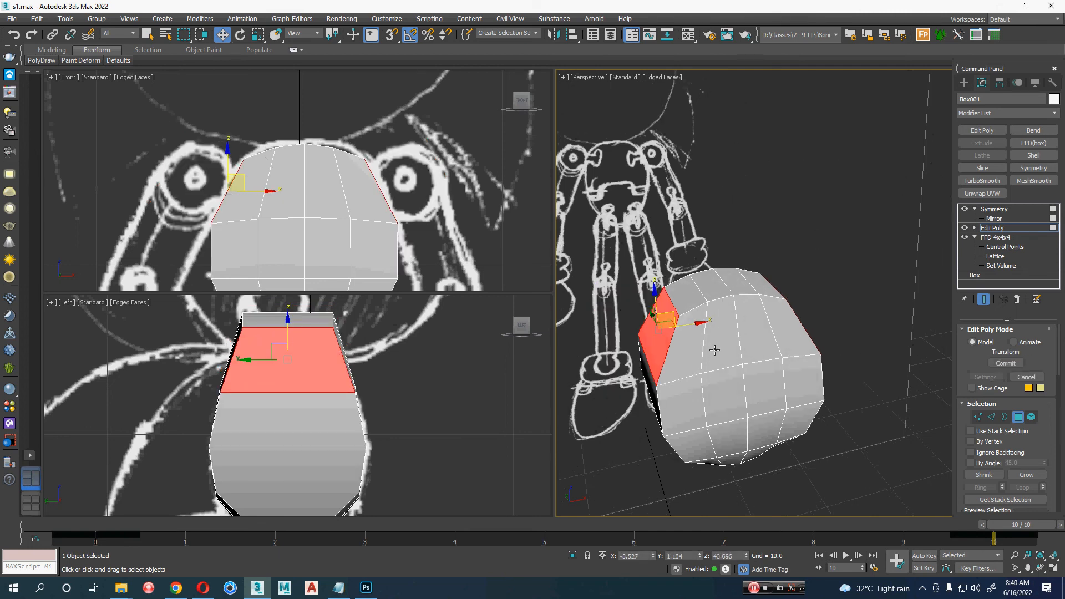
Step: Delete the selected upper side polygon and select the border of the resulting arm opening
middle_drag(714, 351, 802, 355)
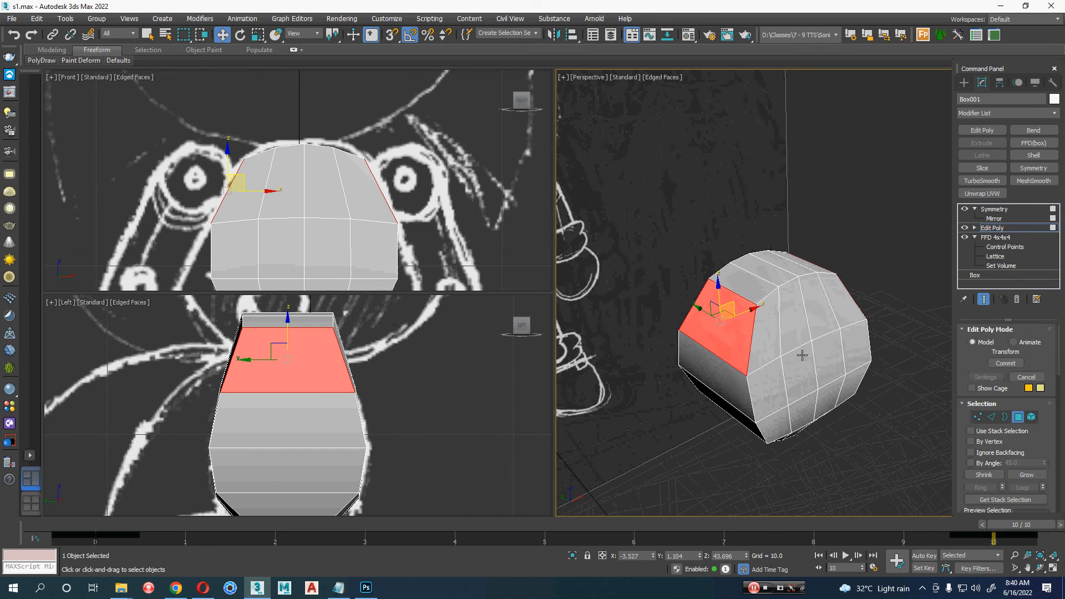
key(Delete)
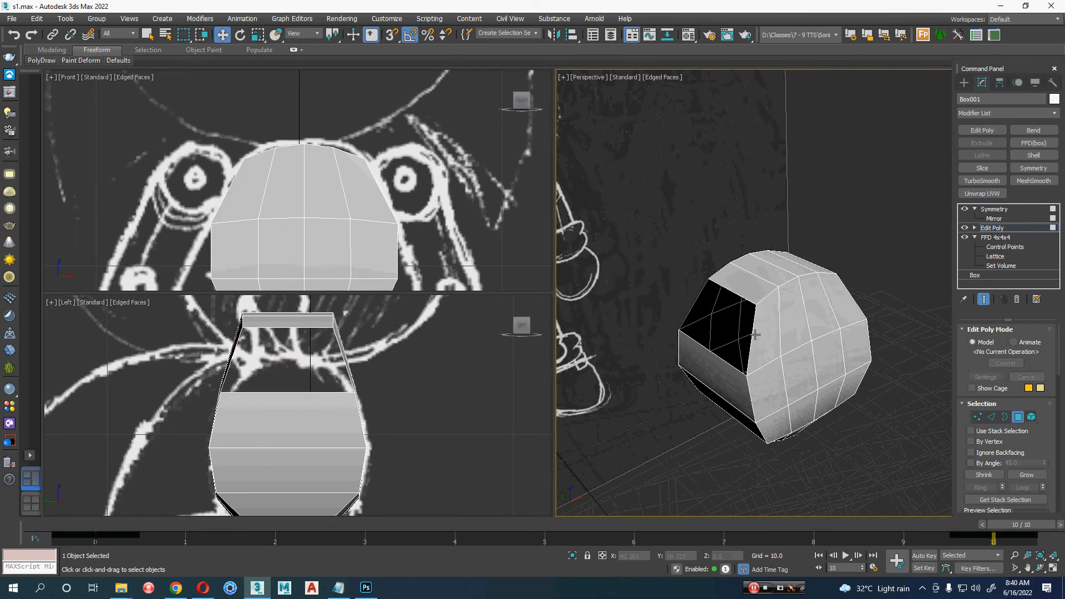
click(755, 333)
key(3)
click(752, 333)
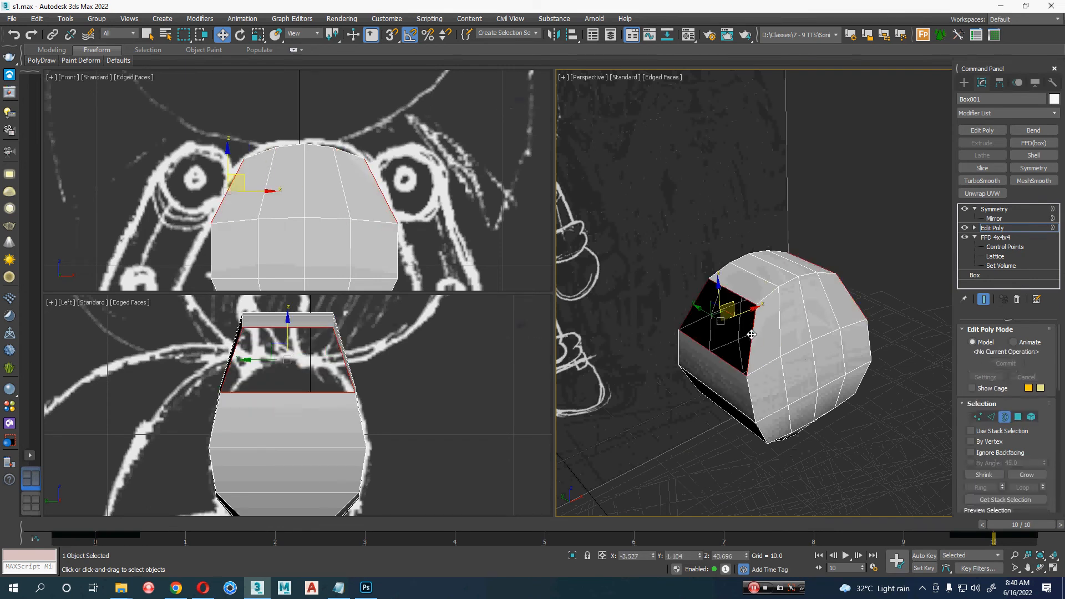
Step: Extend the arm opening's border slightly outward as a new ring of faces and scale it to 79 percent
middle_drag(288, 224, 349, 216)
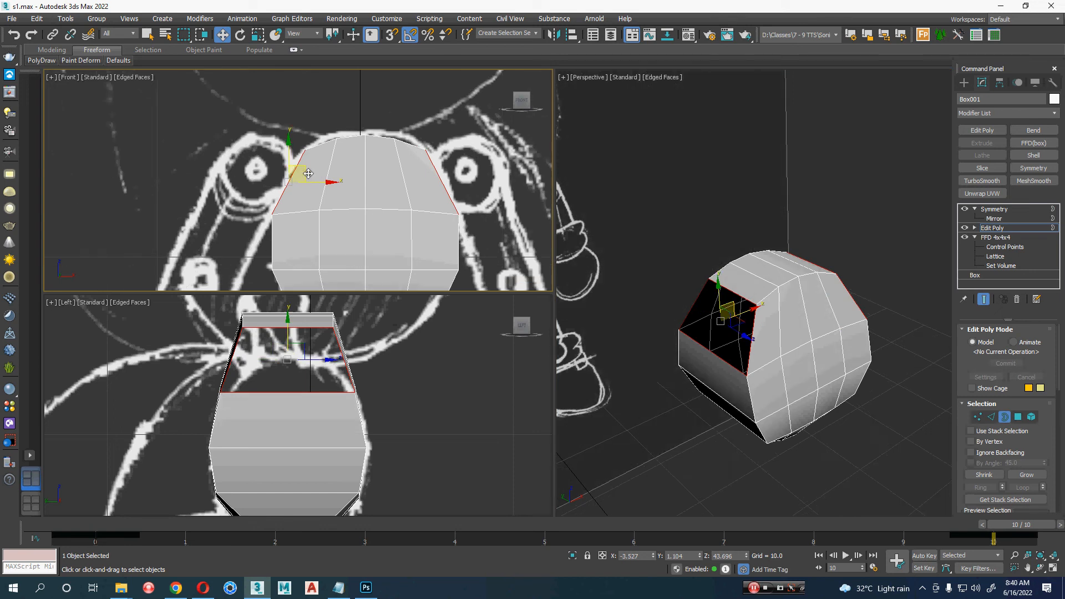
drag(308, 173, 284, 190)
key(r)
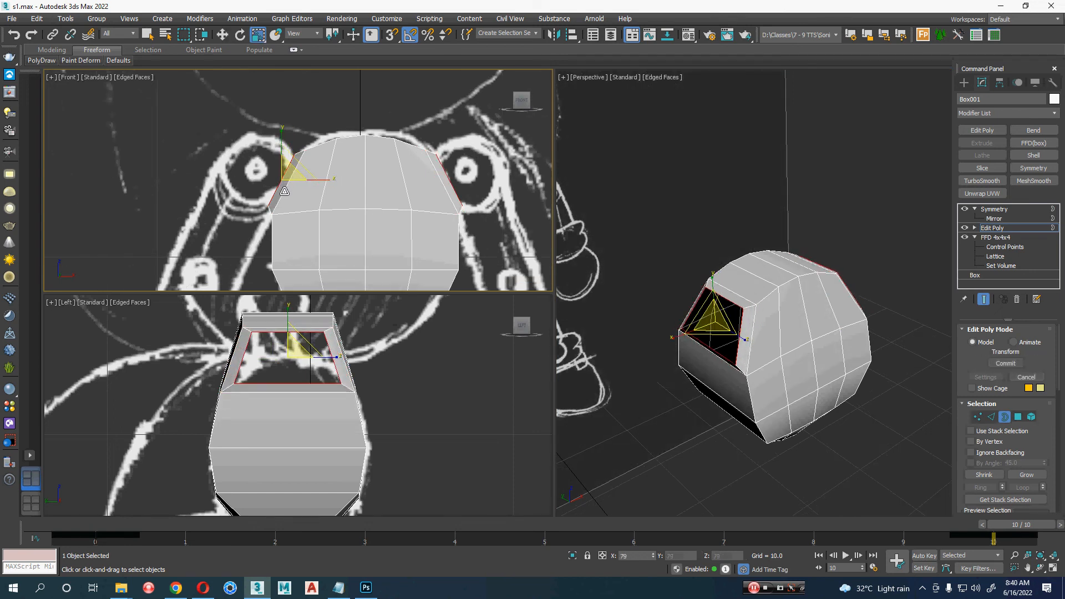
key(w)
Step: Switch to the browser, examine how the arms join the body in the Sonic reference images, and return to 3ds Max
key(alt+Tab)
key(alt+Tab)
key(alt+Tab)
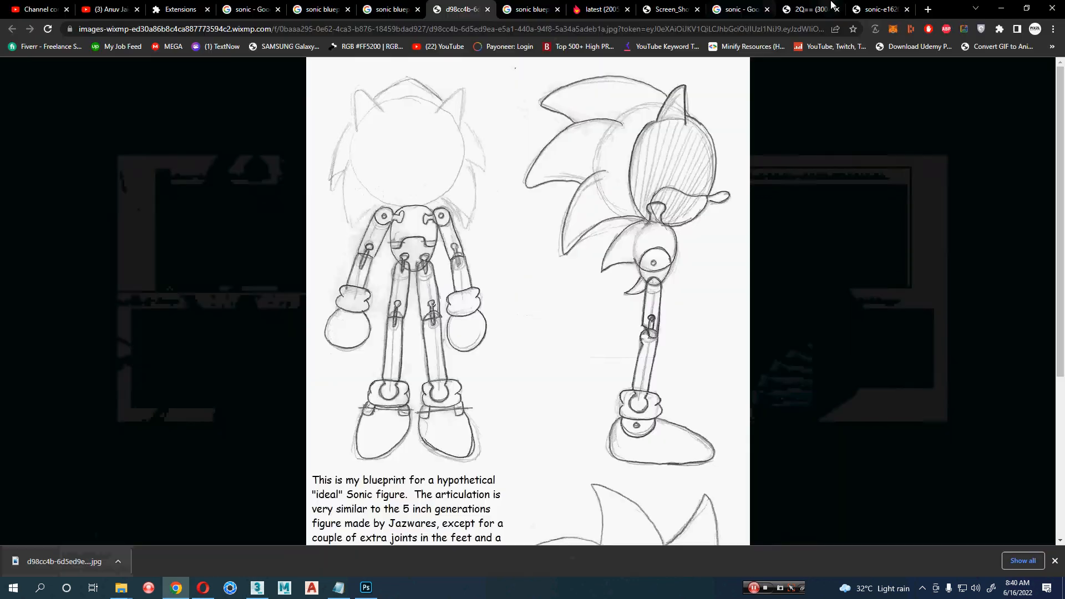
click(738, 9)
click(807, 9)
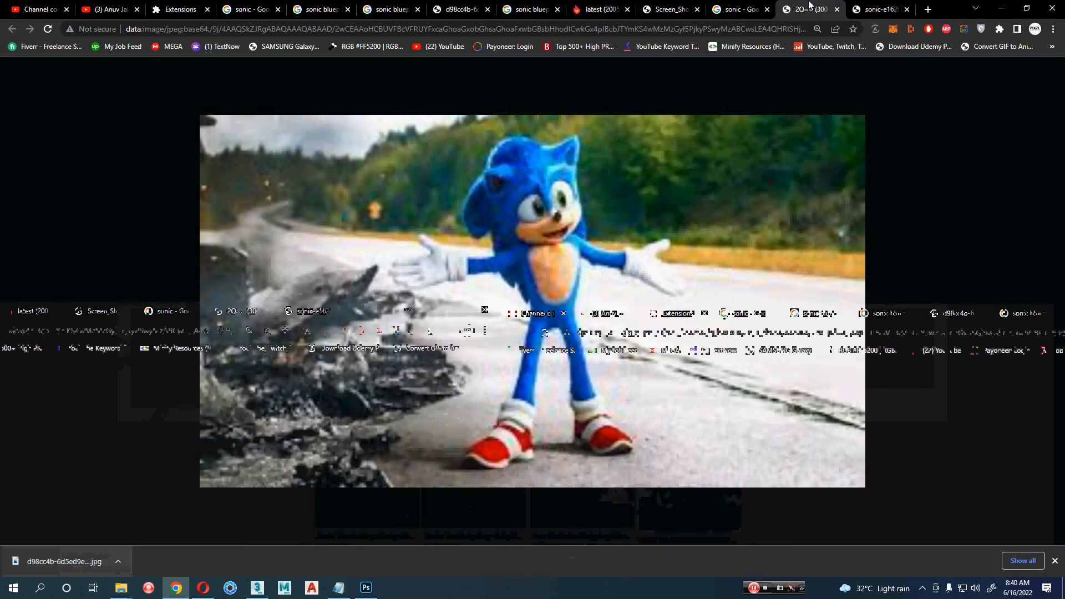
click(879, 10)
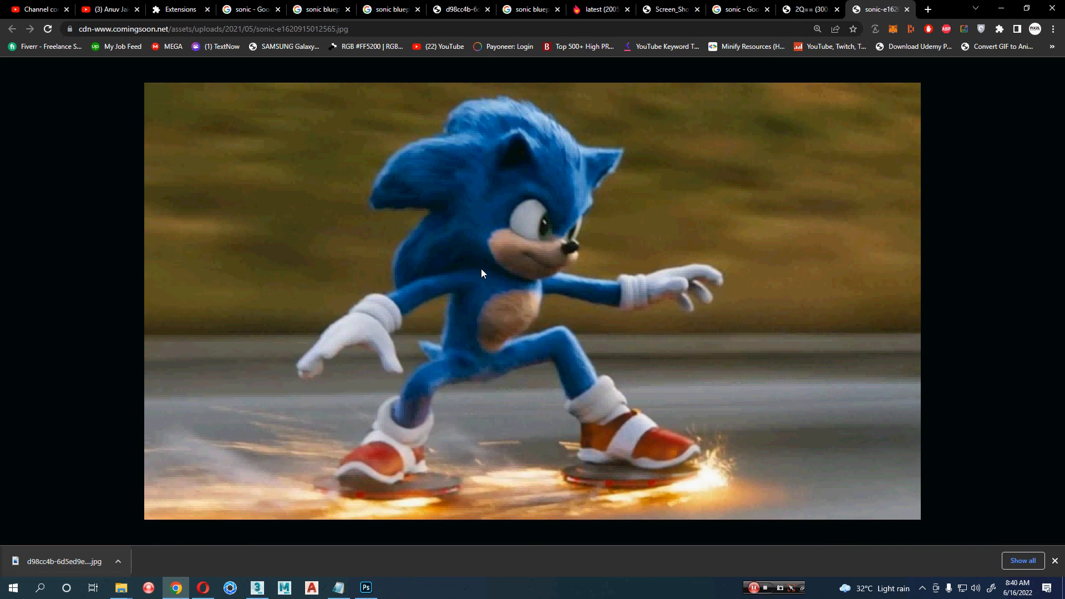
key(alt+Tab)
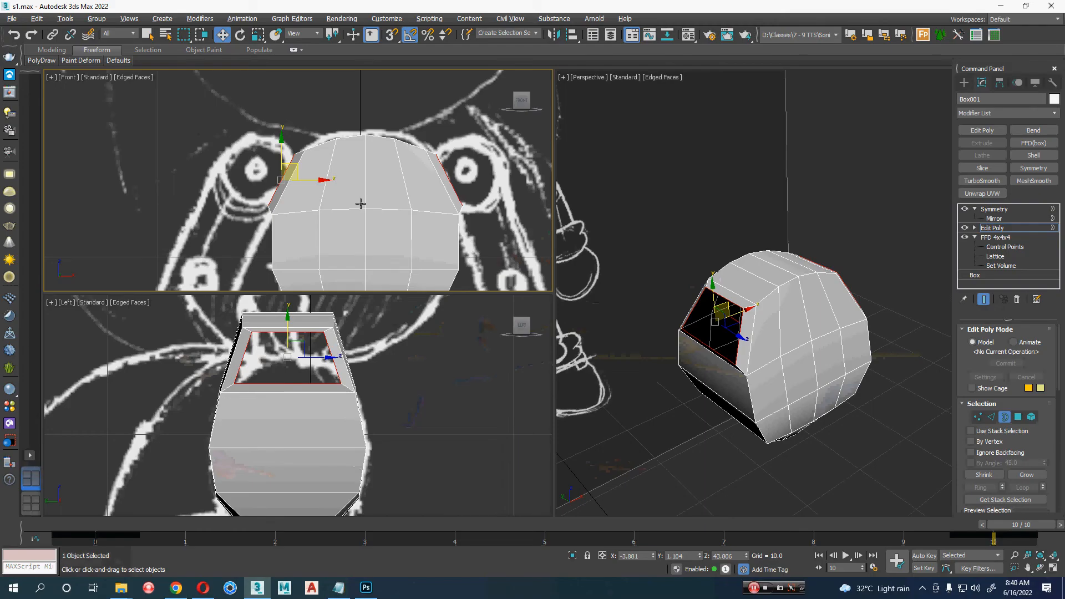
Step: Extend the arm opening's border again toward the blueprint's shoulder joint and adjust its tilt, size and sideways position
middle_drag(361, 204, 403, 204)
drag(344, 179, 323, 156)
key(e)
key(r)
key(w)
alt+middle_drag(702, 354, 743, 376)
scroll(705, 376, up, 5)
drag(772, 213, 758, 212)
middle_drag(366, 210, 375, 212)
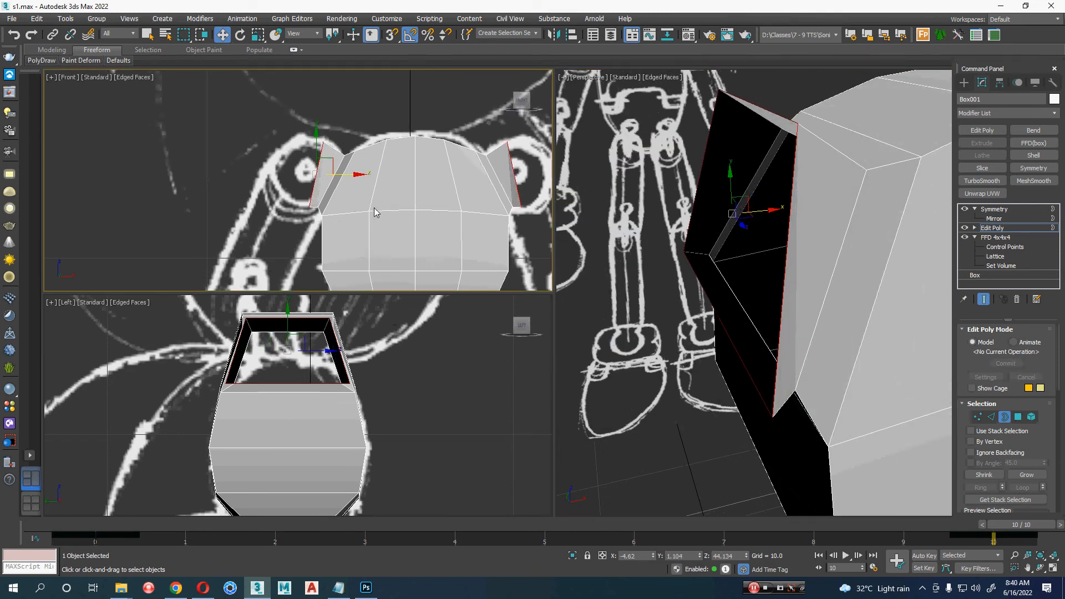
Step: Extend the arm opening's border outward to the blueprint's shoulder joint as another ring of faces and rotate it nearly vertical
mouse_move(329, 165)
shift+mouse_down()
mouse_move(317, 163)
mouse_move(327, 146)
shift+mouse_up()
key(e)
key(w)
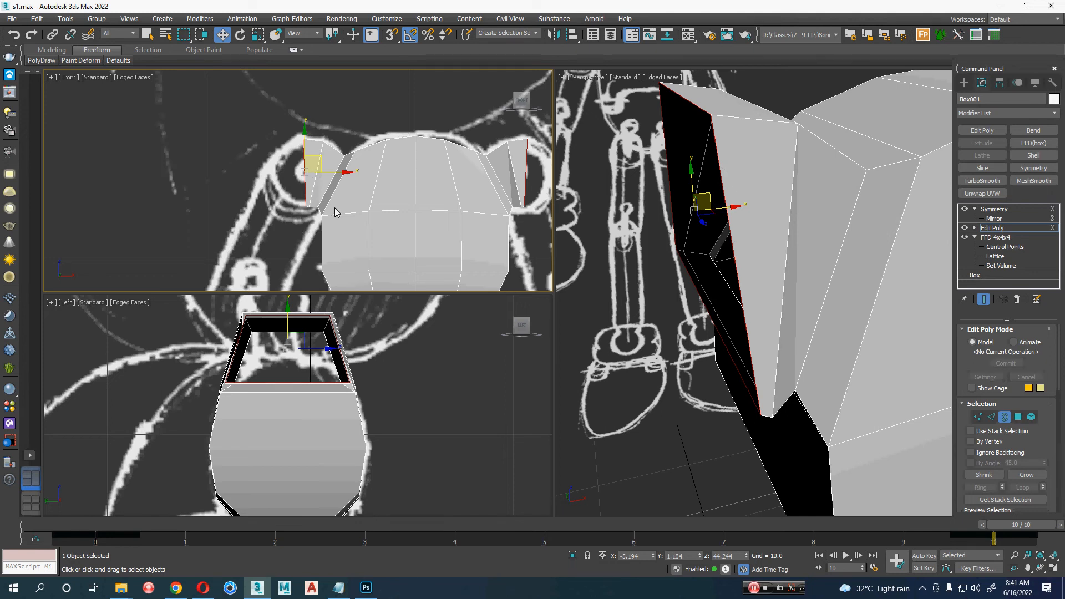
middle_drag(355, 403, 412, 403)
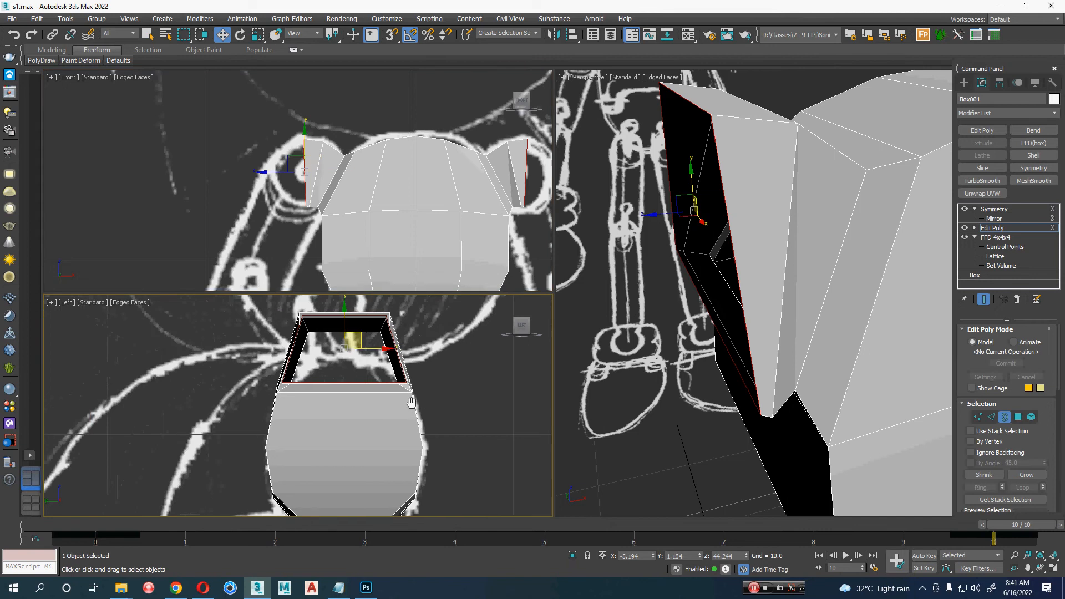
middle_drag(386, 210, 397, 209)
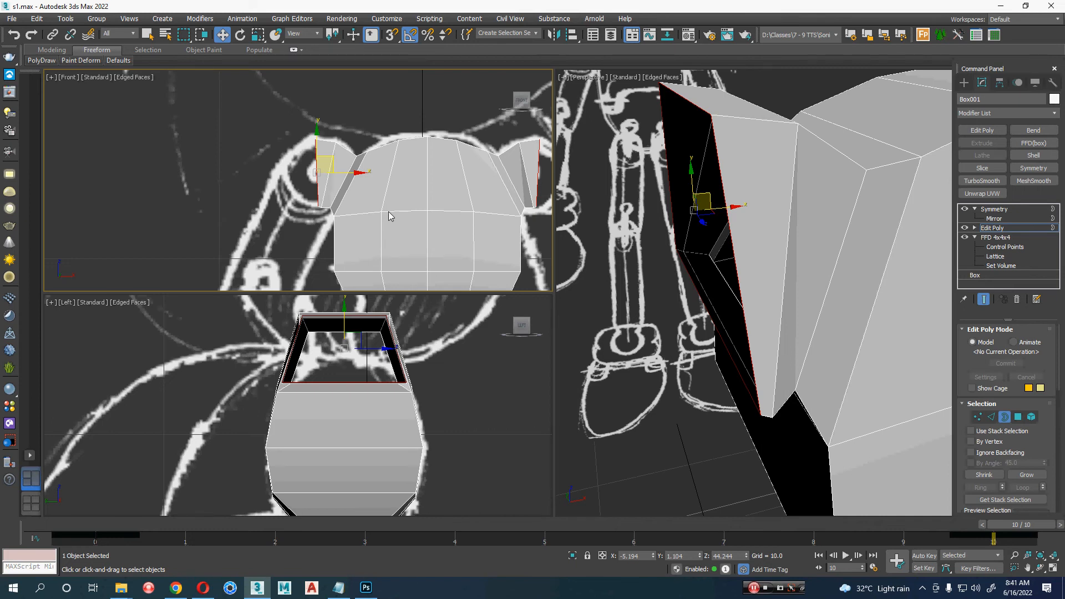
scroll(386, 215, up, 2)
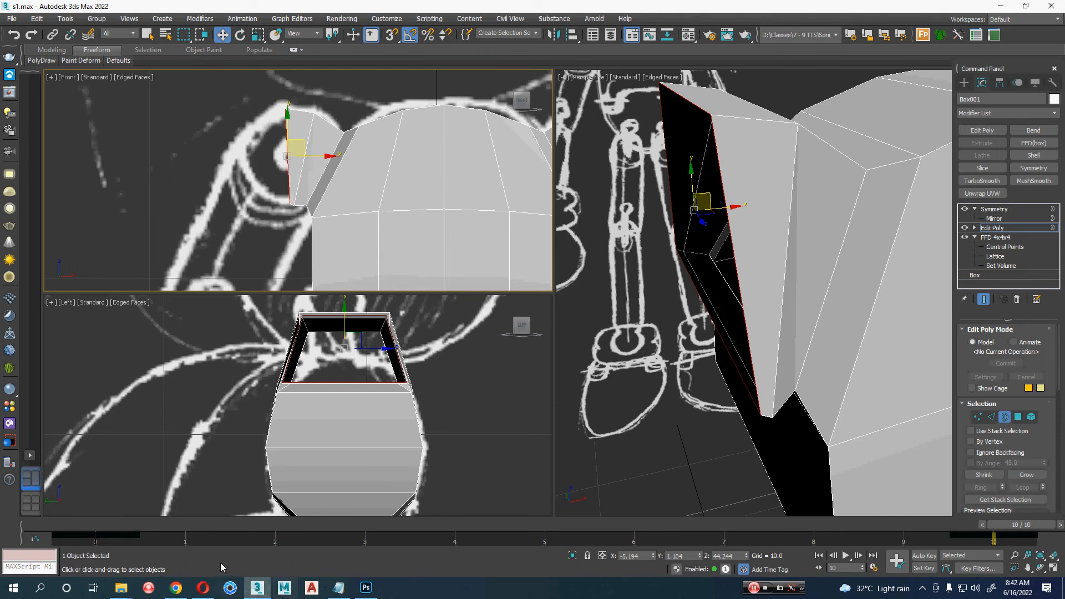
Step: Find Maya 2014 through the Windows search and launch it
key(super)
text(maya)
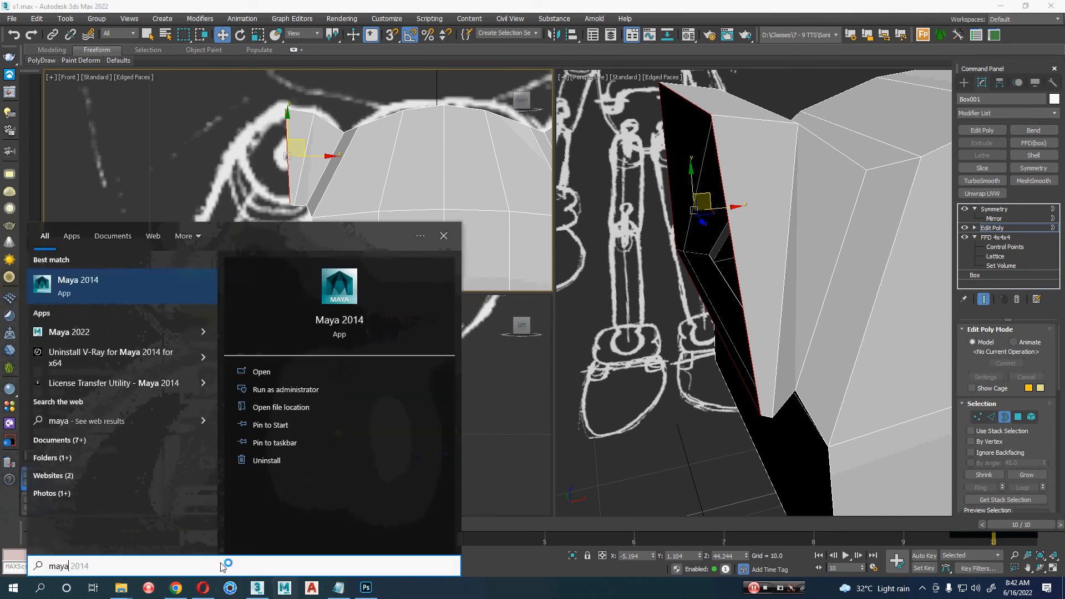
key(Return)
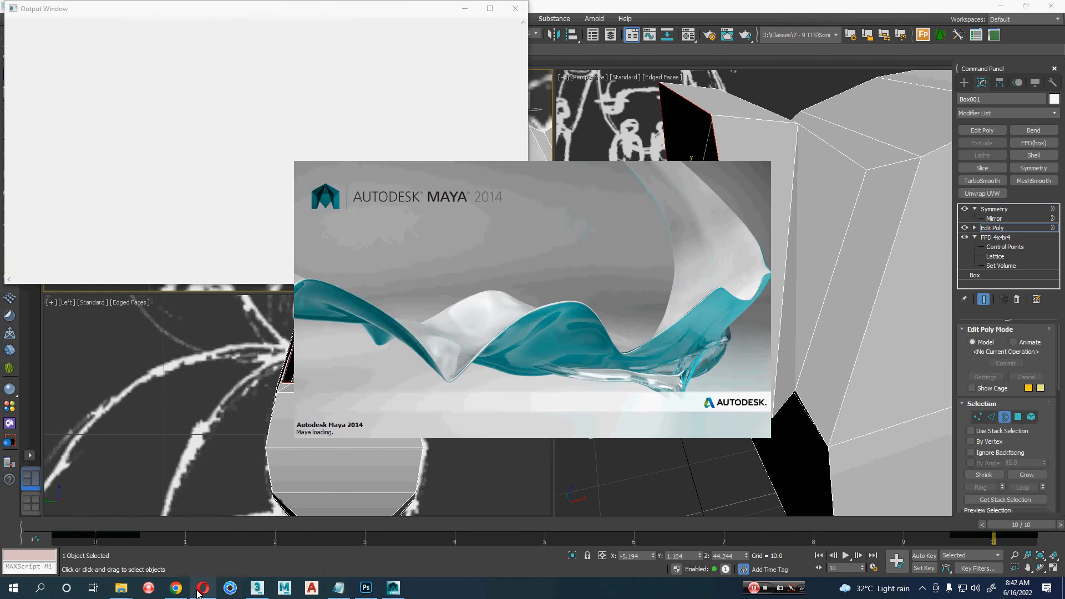
mouse_move(198, 594)
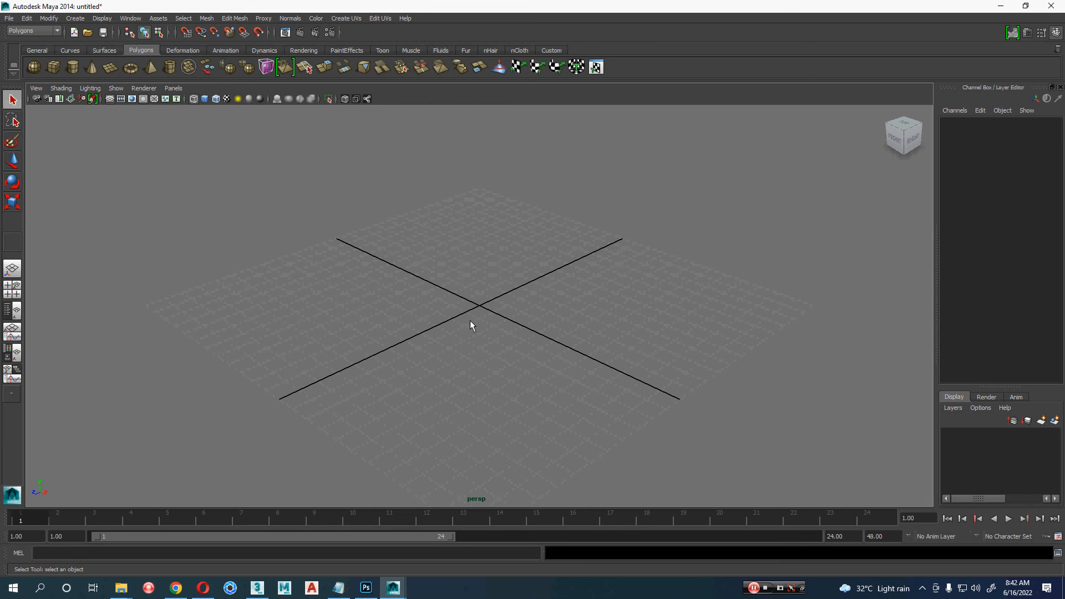
Step: Switch to File Explorer and browse drive D's RIG folder through Animation Mentor Rigs to the Stewie_crash[1] folder
mouse_move(121, 588)
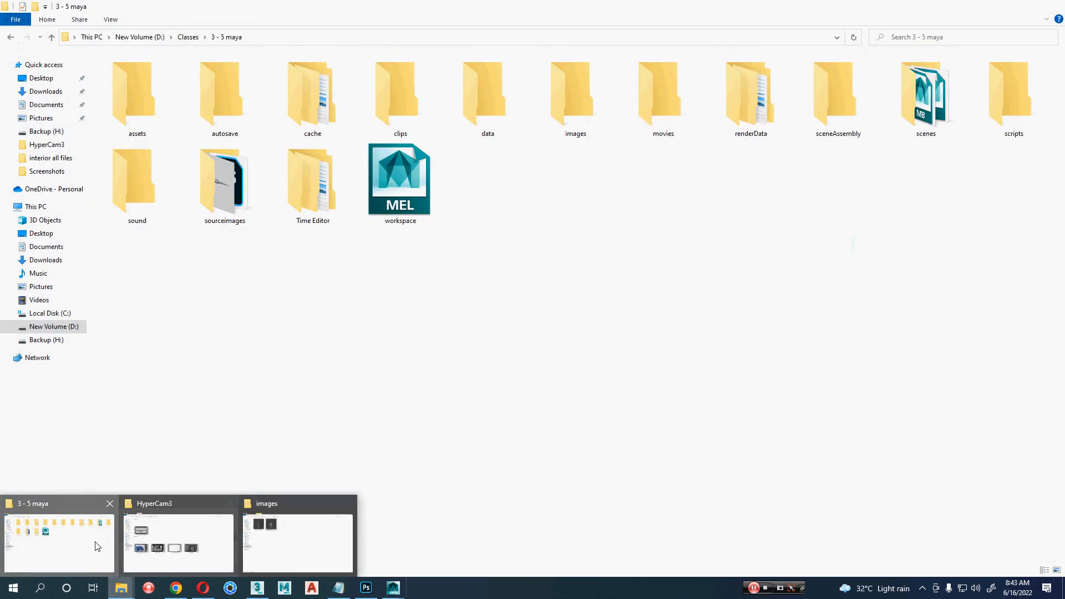
click(97, 546)
click(188, 36)
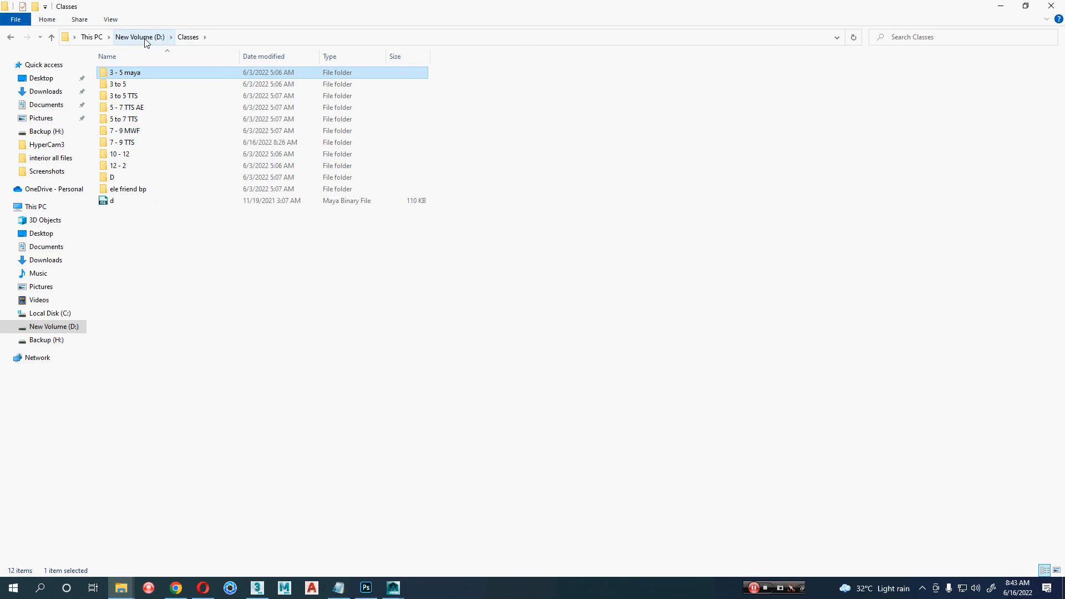
click(142, 37)
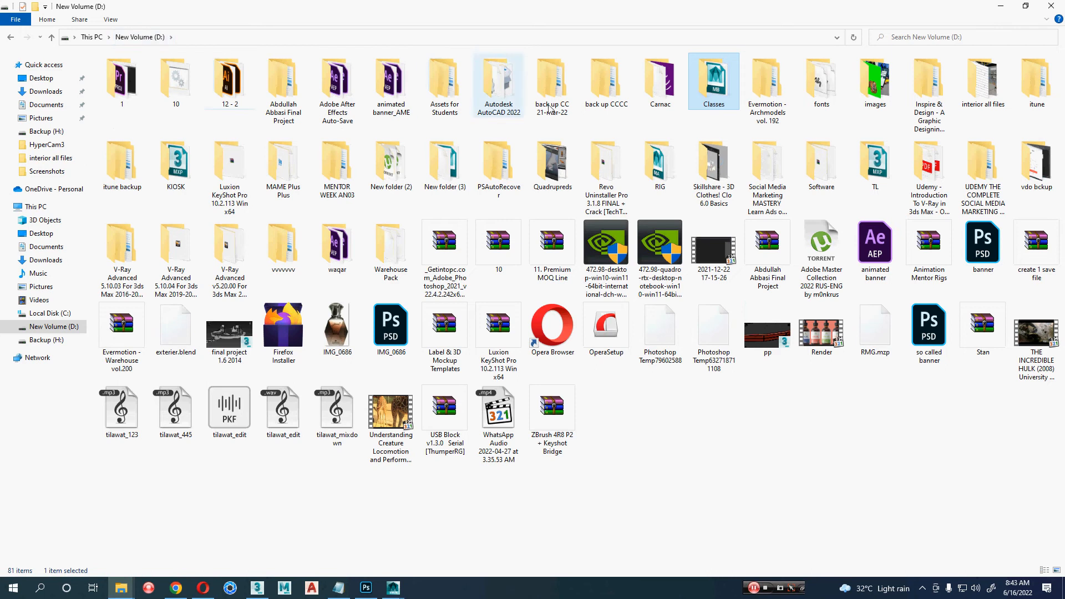
double_click(659, 164)
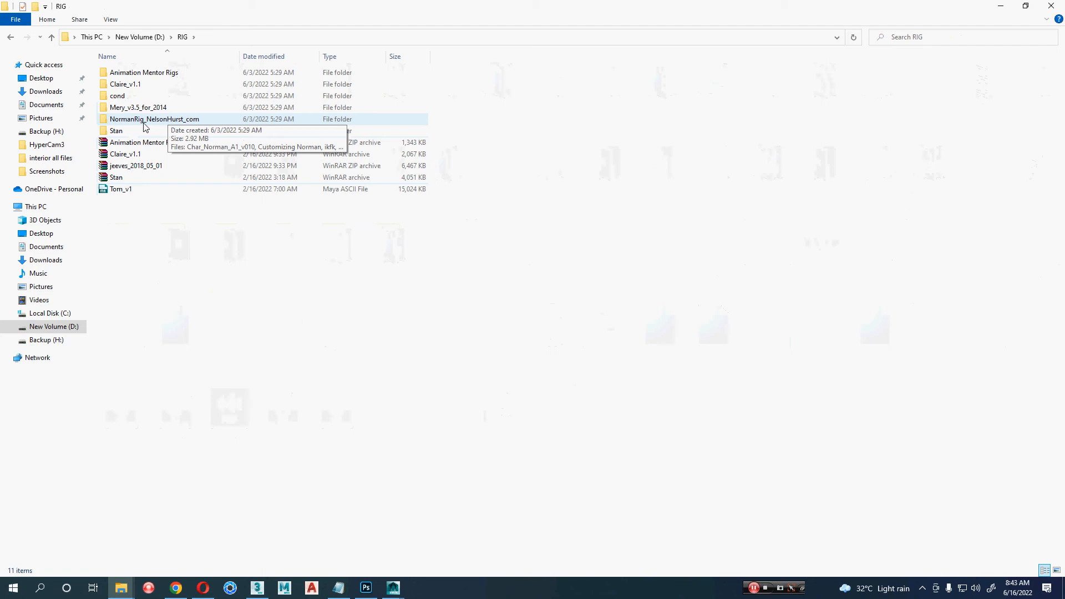
double_click(150, 73)
double_click(150, 74)
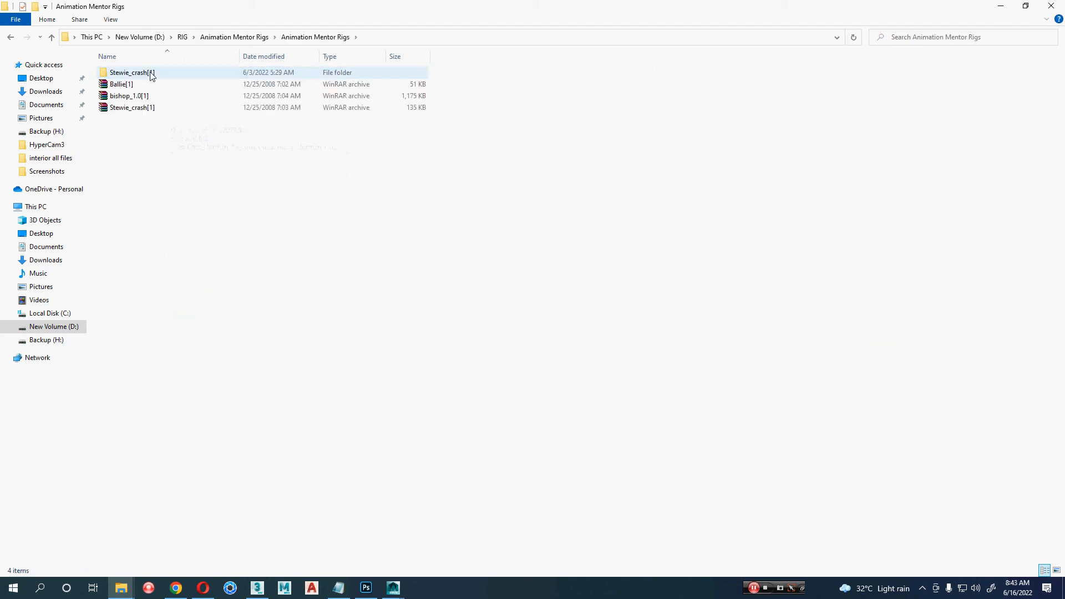
double_click(158, 75)
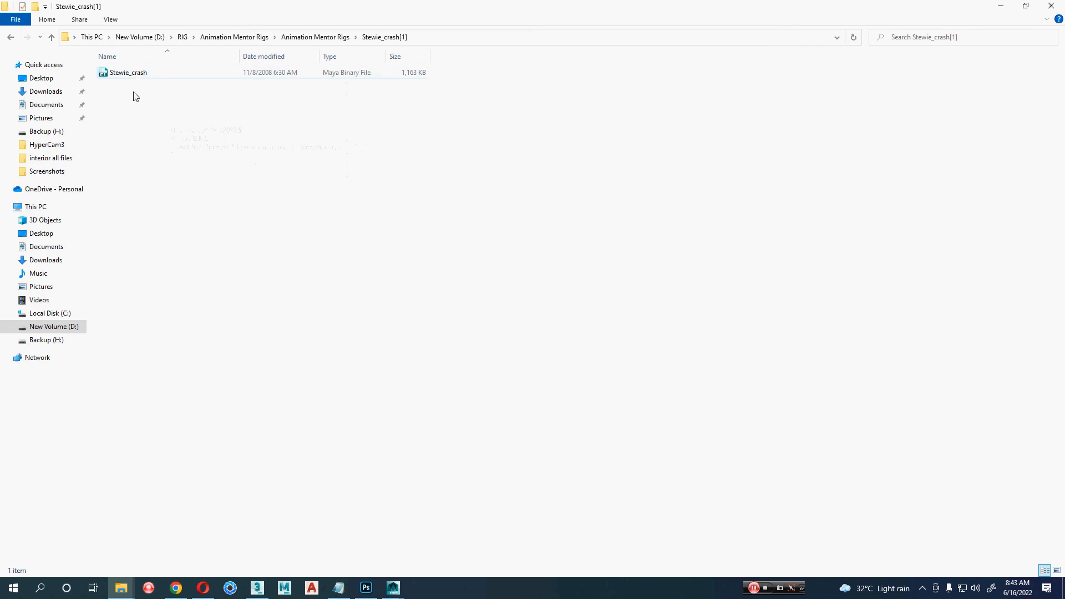
Step: Copy the Stewie_crash[1] folder path and try to use it for referencing the rig in Maya
key(alt+d)
key(ctrl+c)
key(alt+Tab)
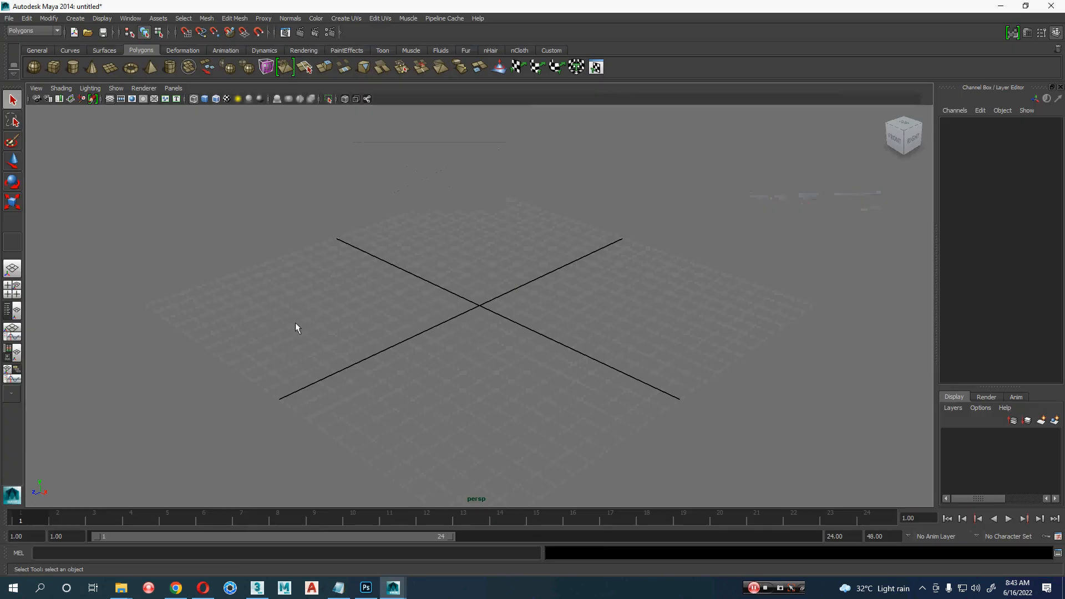
key(ctrl+r)
key(ctrl+v)
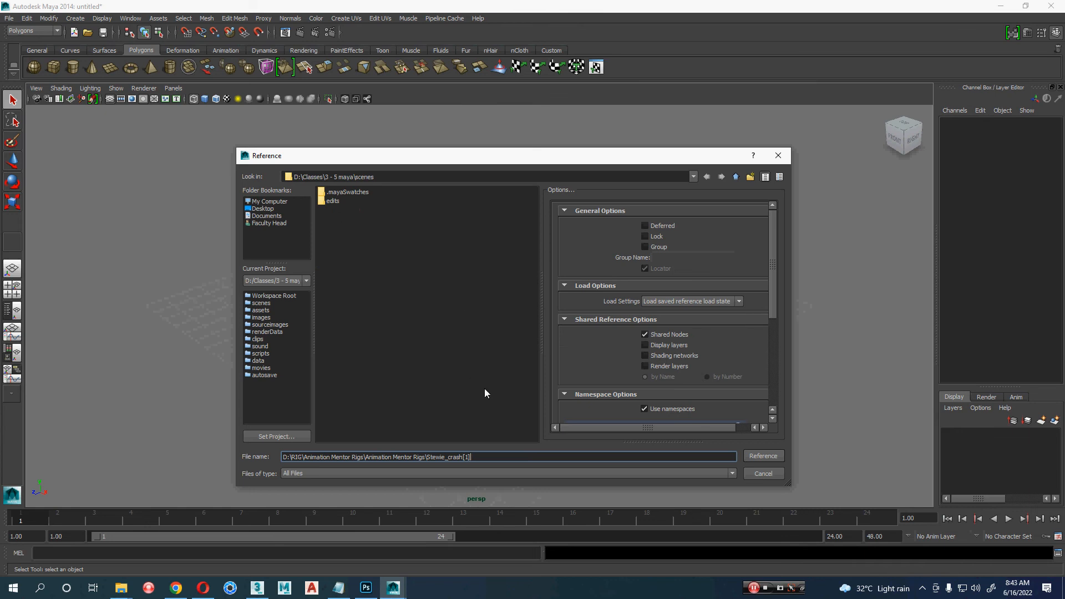
key(Escape)
key(alt+Tab)
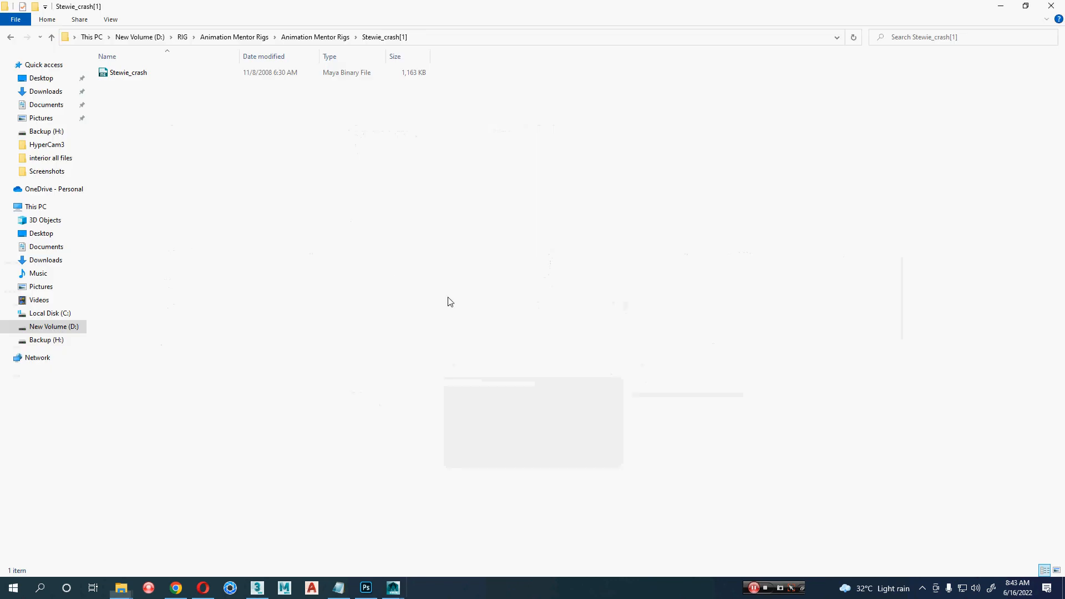
Step: Select the Stewie_crash file, return to Maya and try to open the rig as a scene from the copied folder path
click(137, 78)
key(alt+Tab)
key(alt+Tab)
key(alt+Tab)
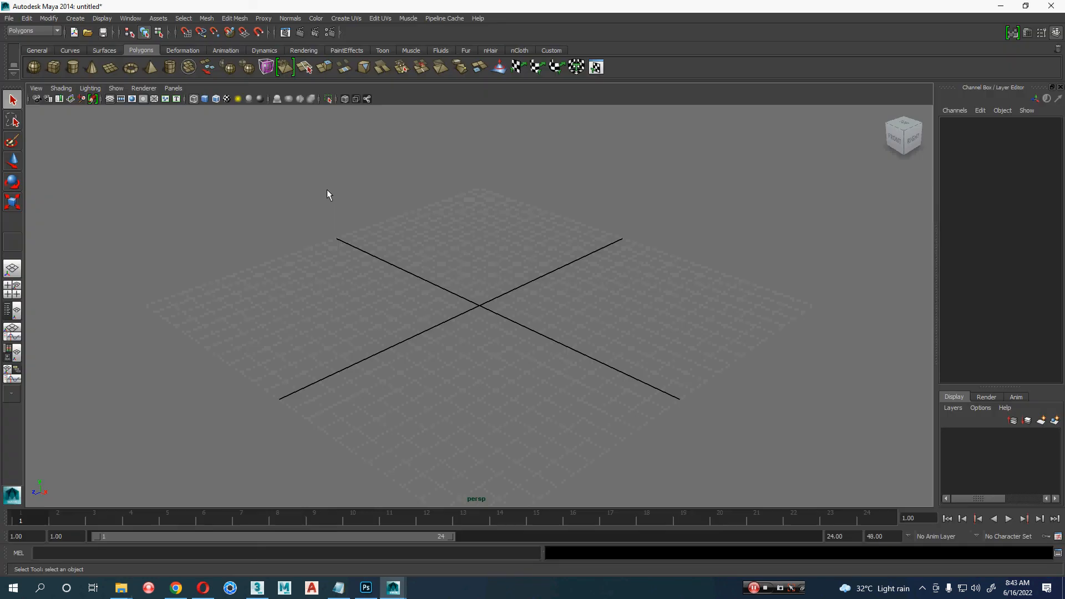
key(ctrl+o)
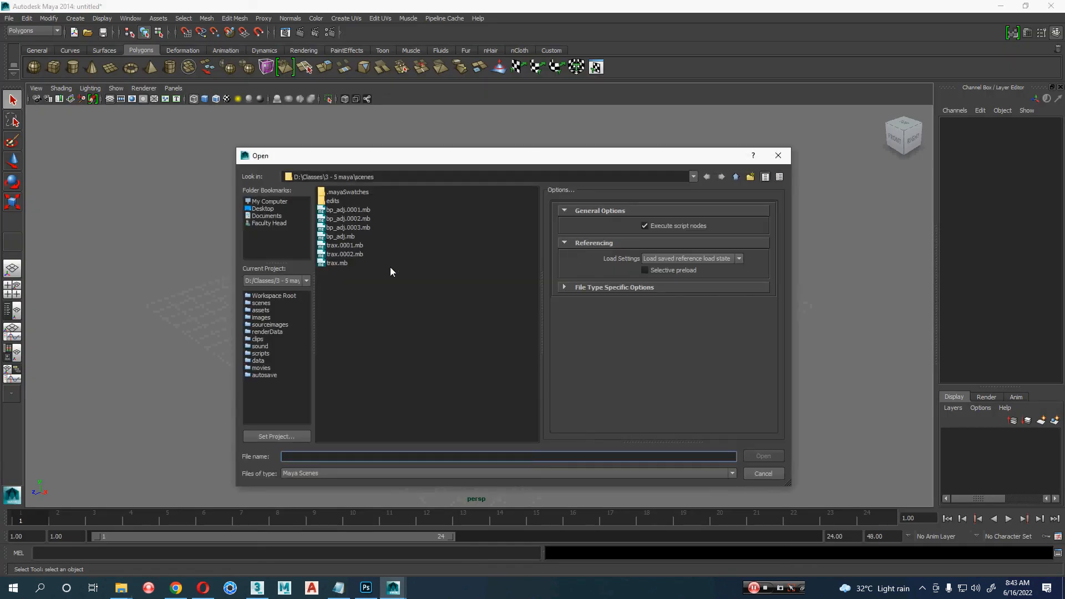
key(ctrl+v)
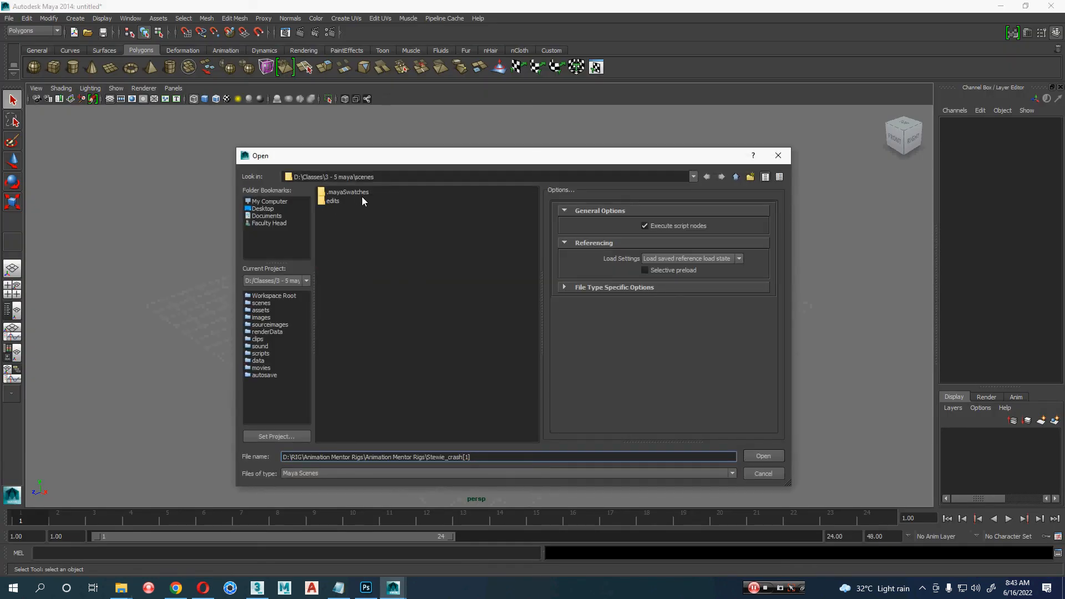
key(Return)
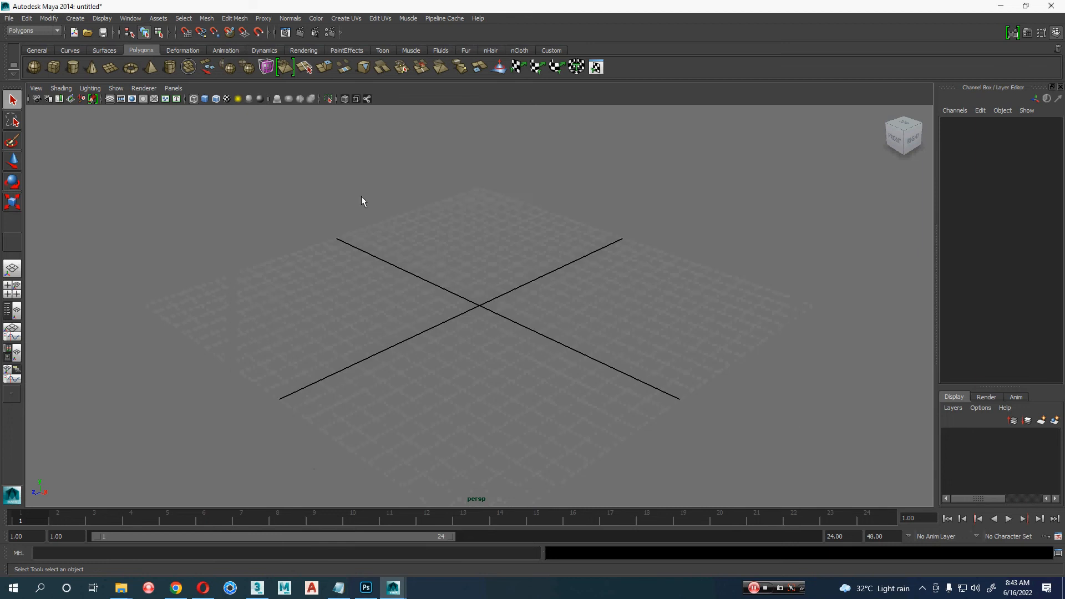
Step: In File Explorer, extract the Ballie[1] archive within Animation Mentor Rigs and open the extracted folder
key(alt+Tab)
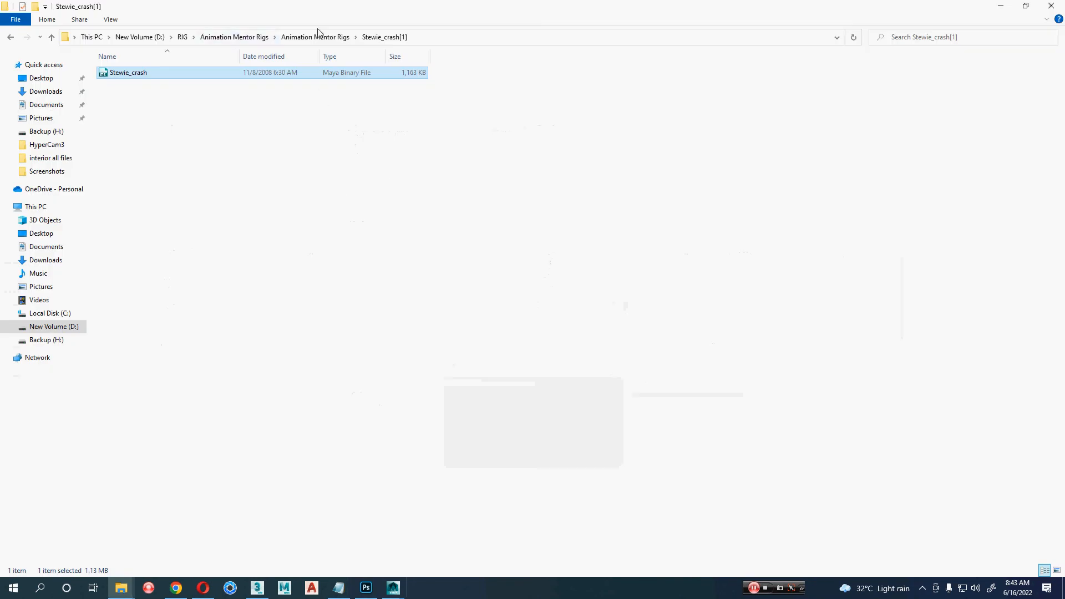
click(320, 38)
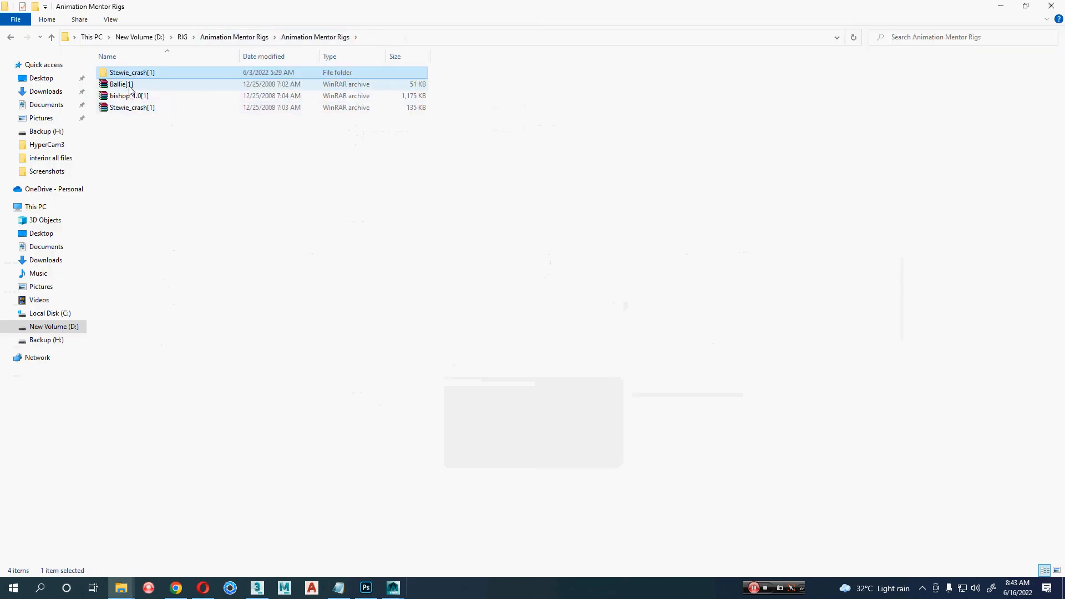
right_click(131, 87)
click(166, 144)
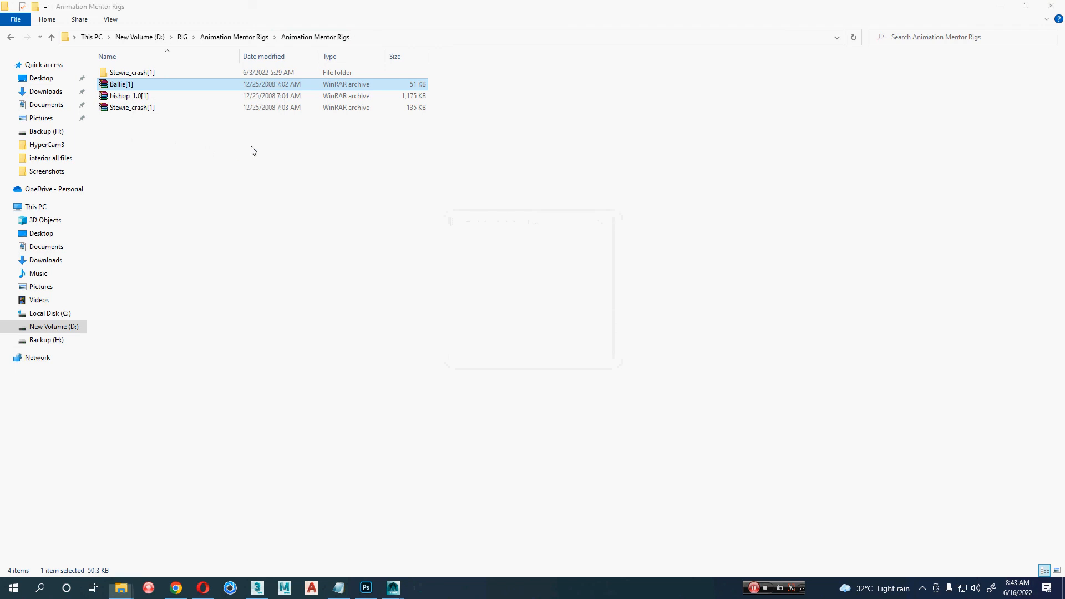
double_click(119, 72)
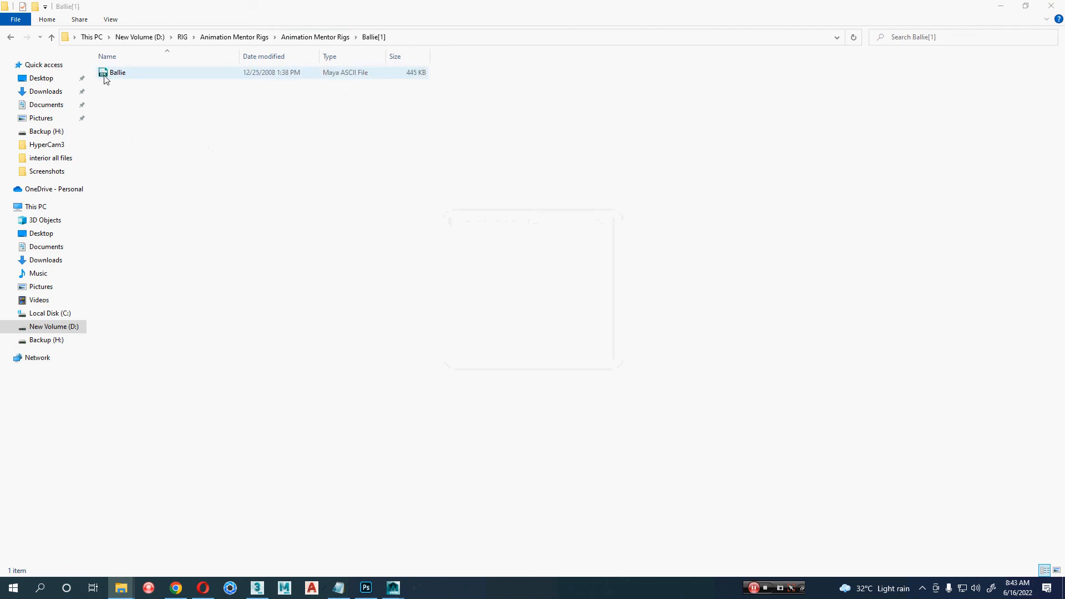
Step: Copy the Ballie[1] folder path and try to open the rig from it in Maya with the file type set to All Files
key(alt+d)
key(ctrl+c)
key(alt+Tab)
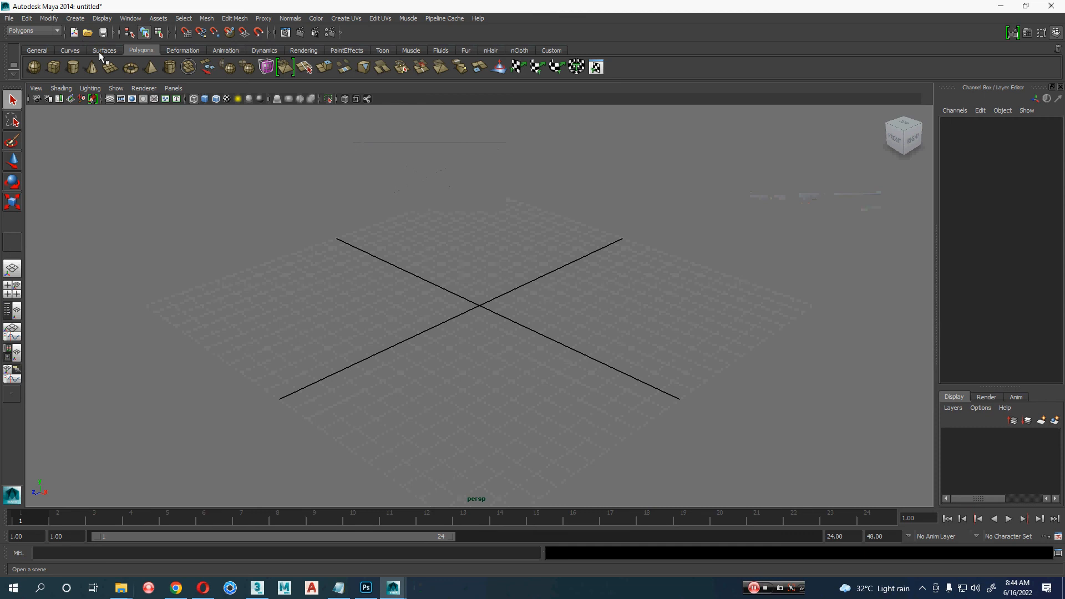
key(ctrl+v)
key(Return)
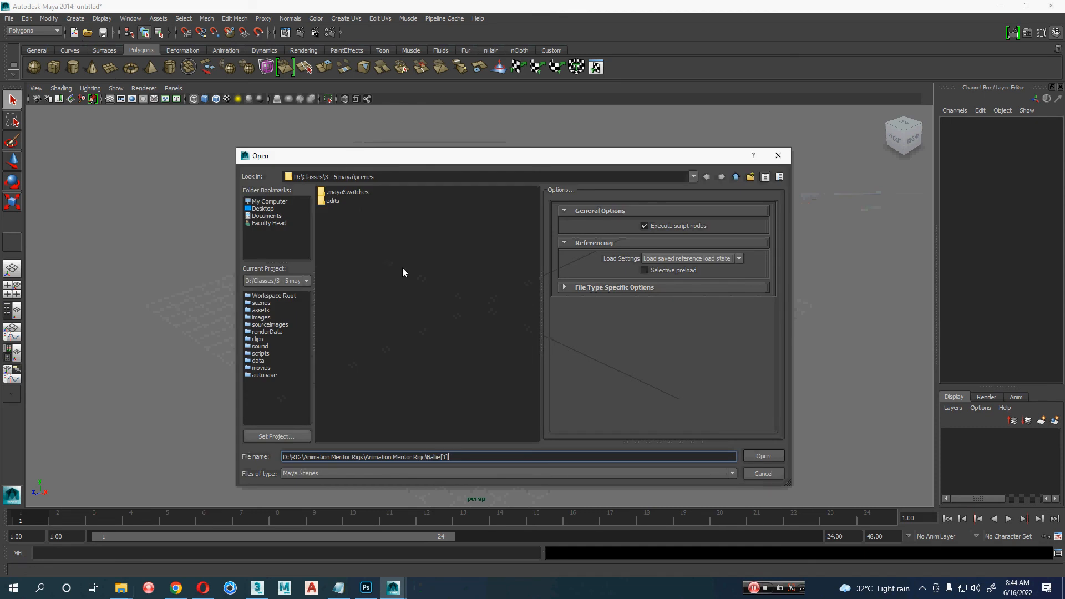
click(487, 474)
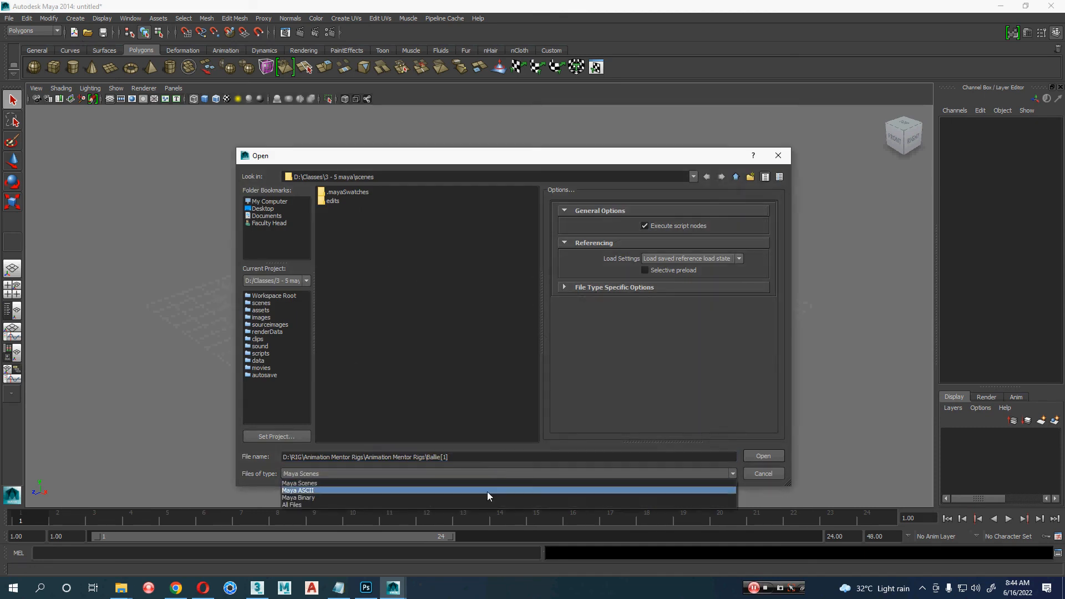
click(487, 505)
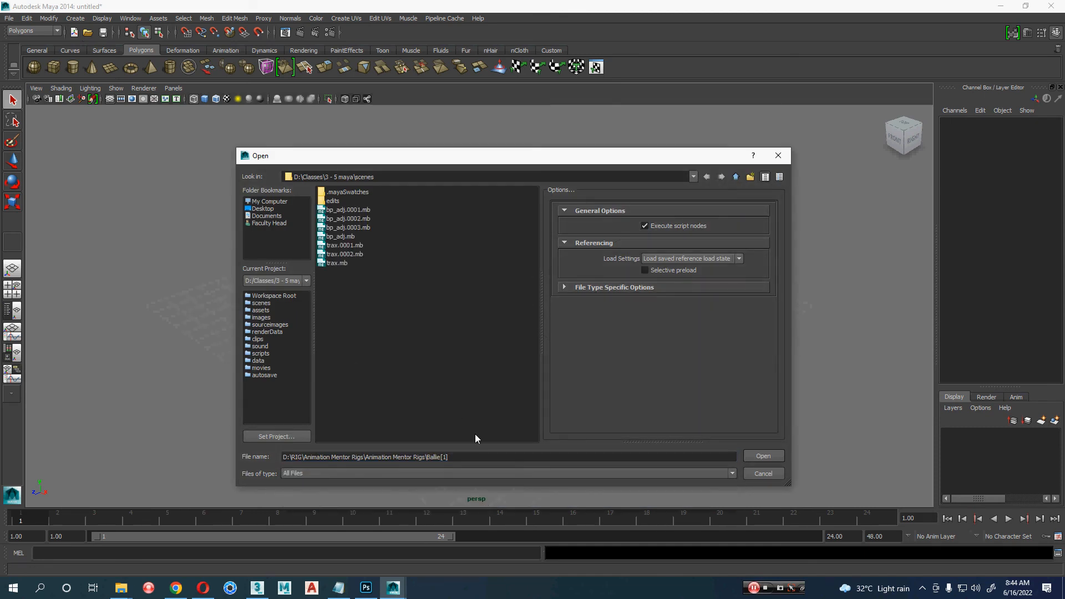
click(766, 459)
click(431, 473)
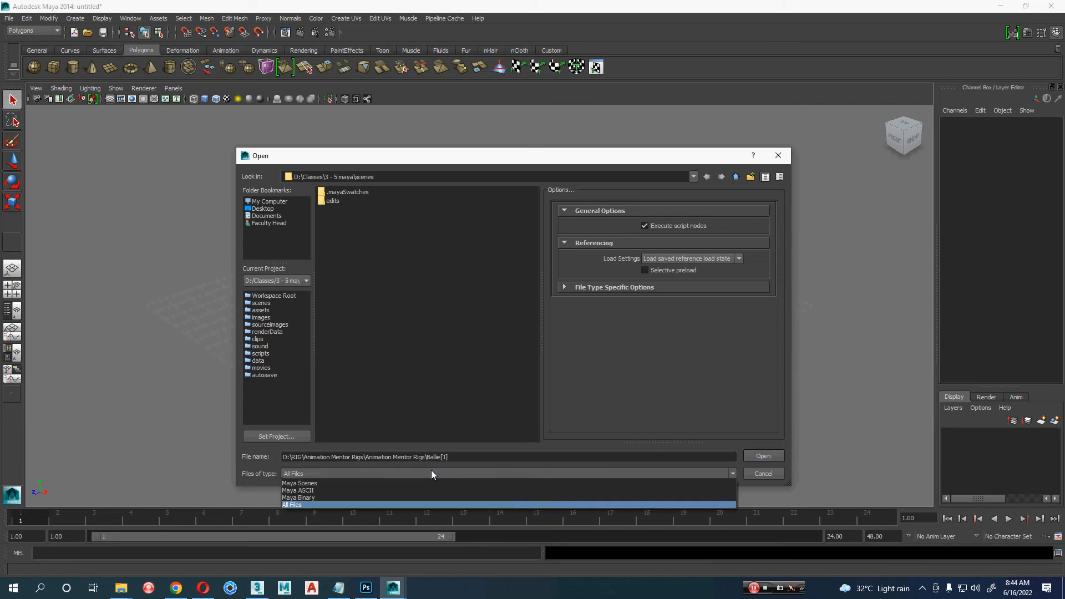
click(431, 470)
click(394, 345)
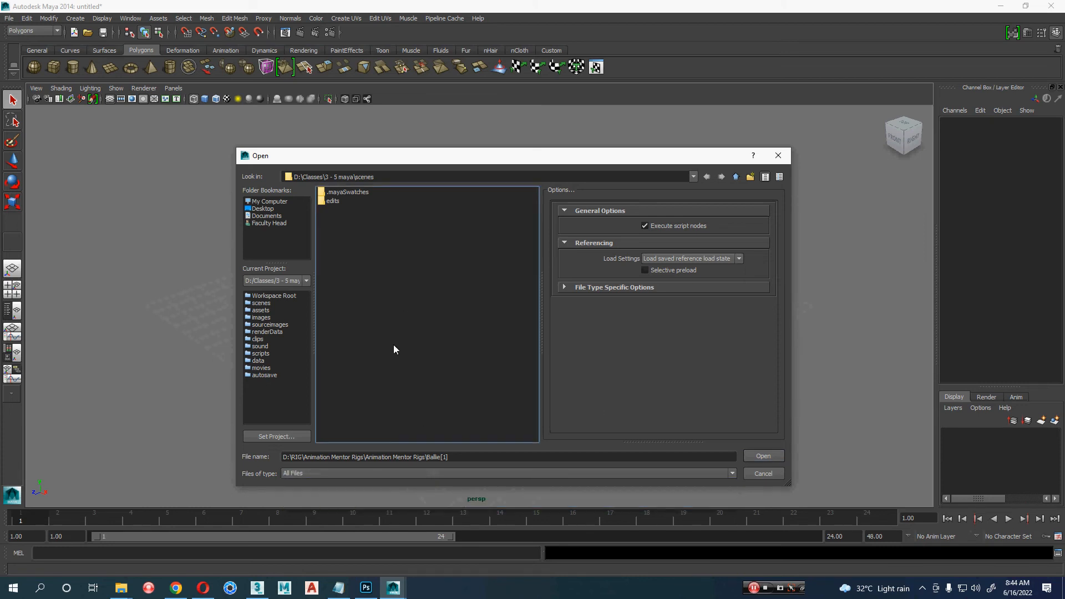
key(Escape)
Step: Return to File Explorer and open the Ballie scene file directly from its folder in Maya
key(alt+Tab)
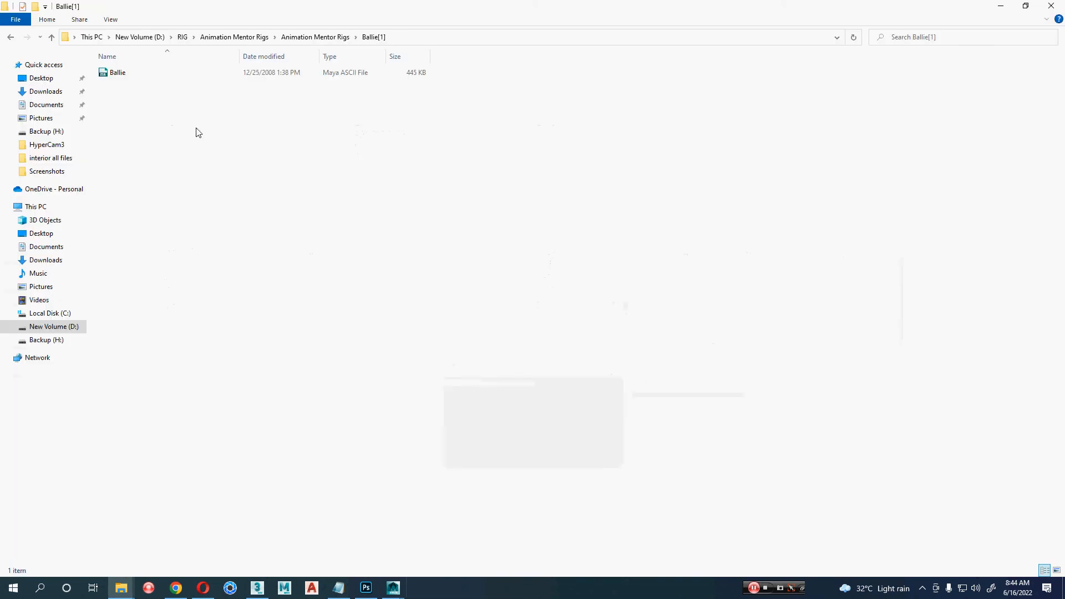
double_click(109, 71)
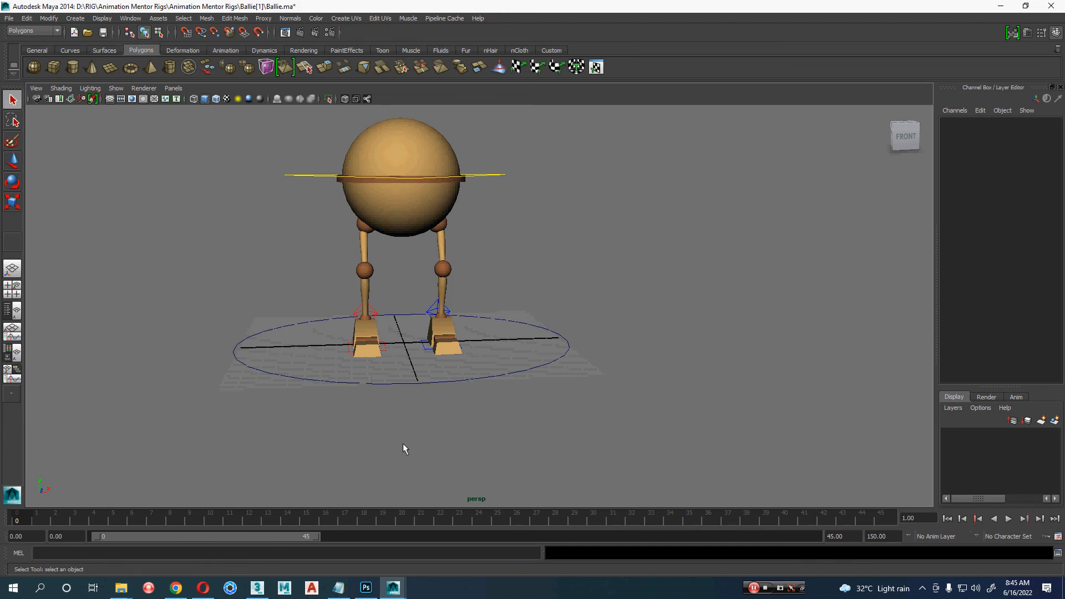
key(ctrl+o)
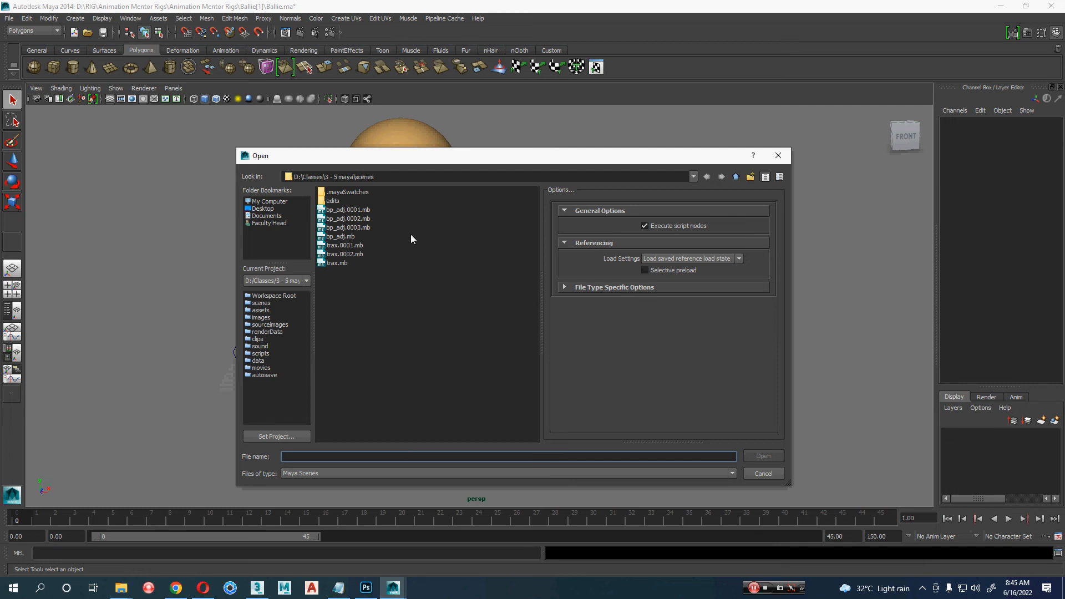
key(alt+Tab)
click(305, 37)
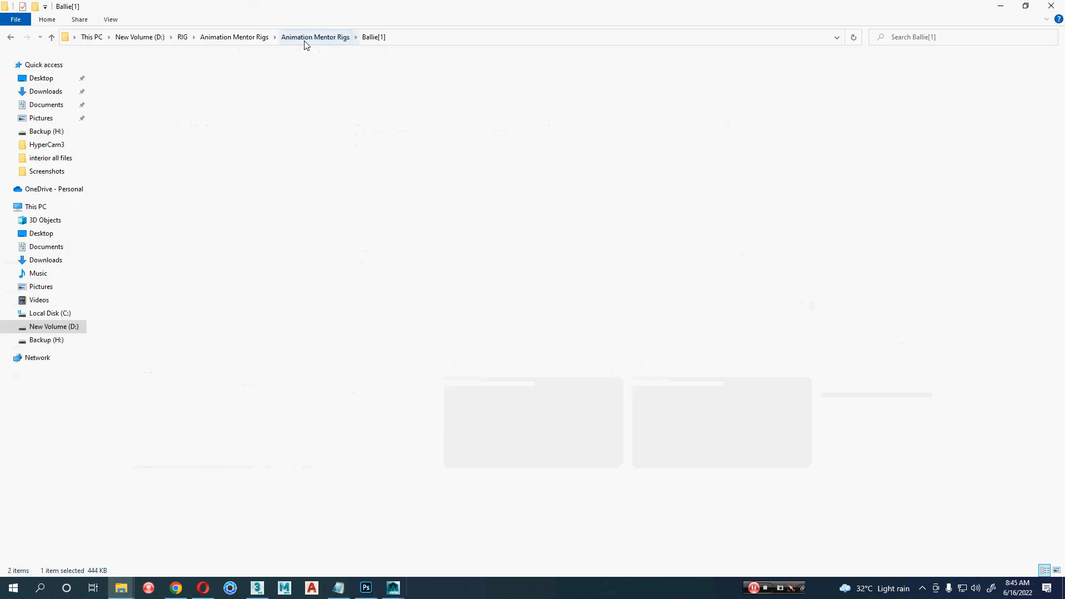
double_click(178, 99)
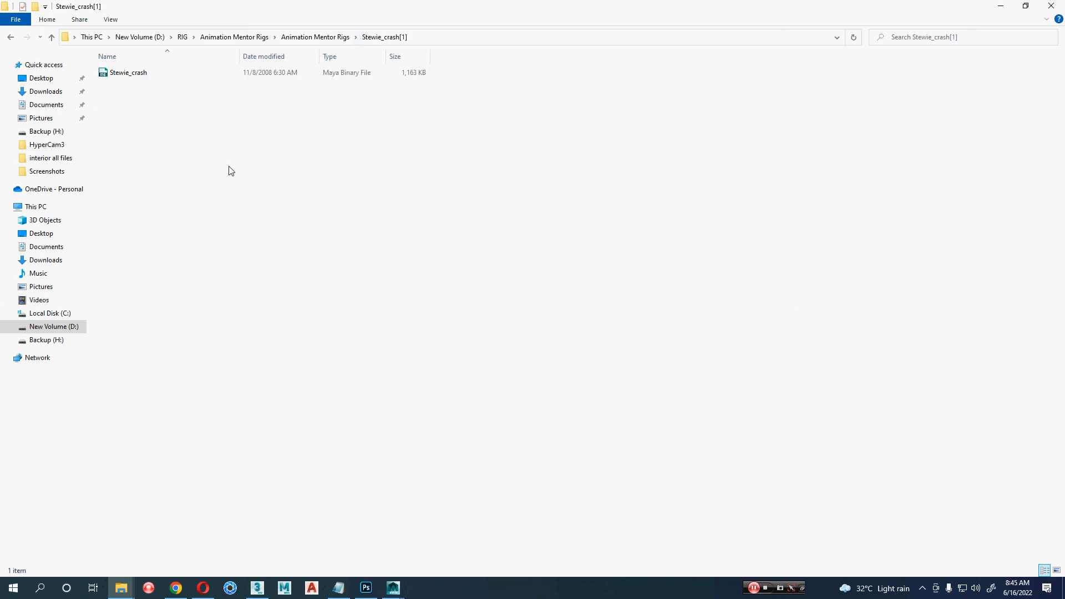
key(alt+d)
key(ctrl+c)
key(alt+Tab)
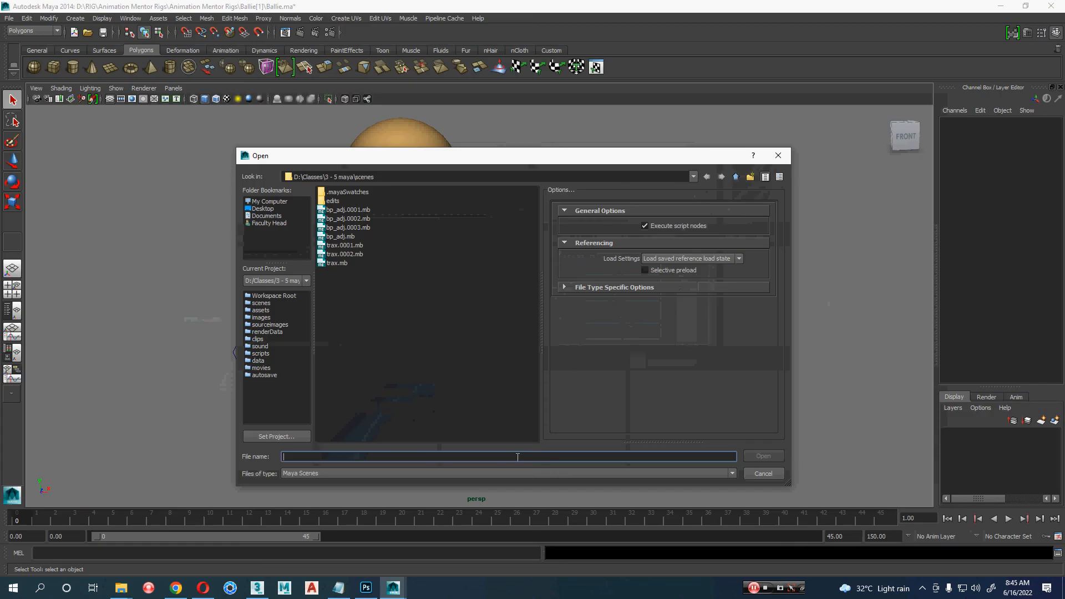
key(ctrl+v)
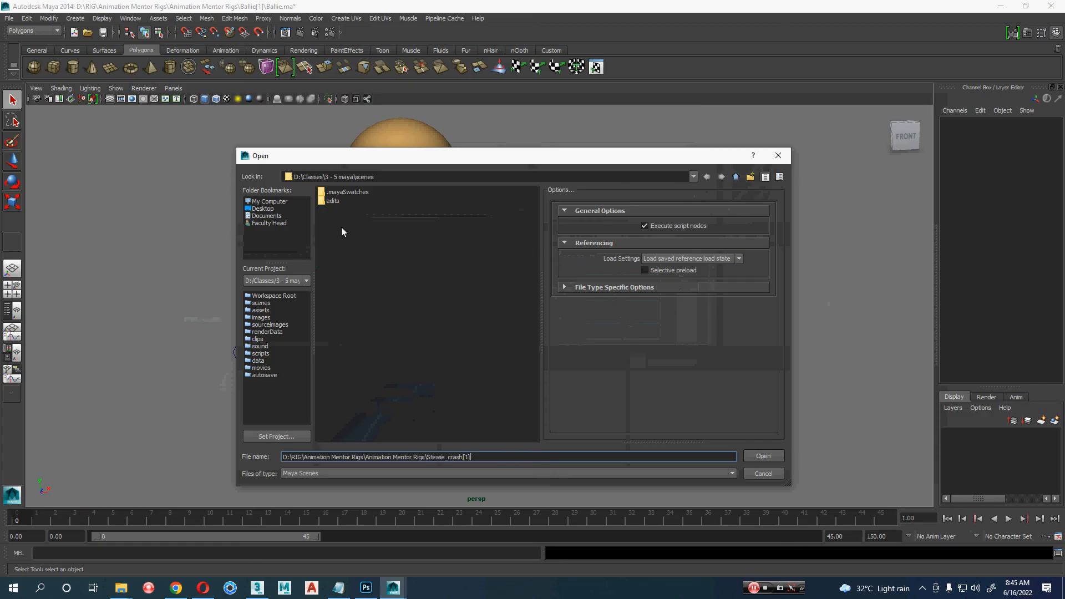
key(Escape)
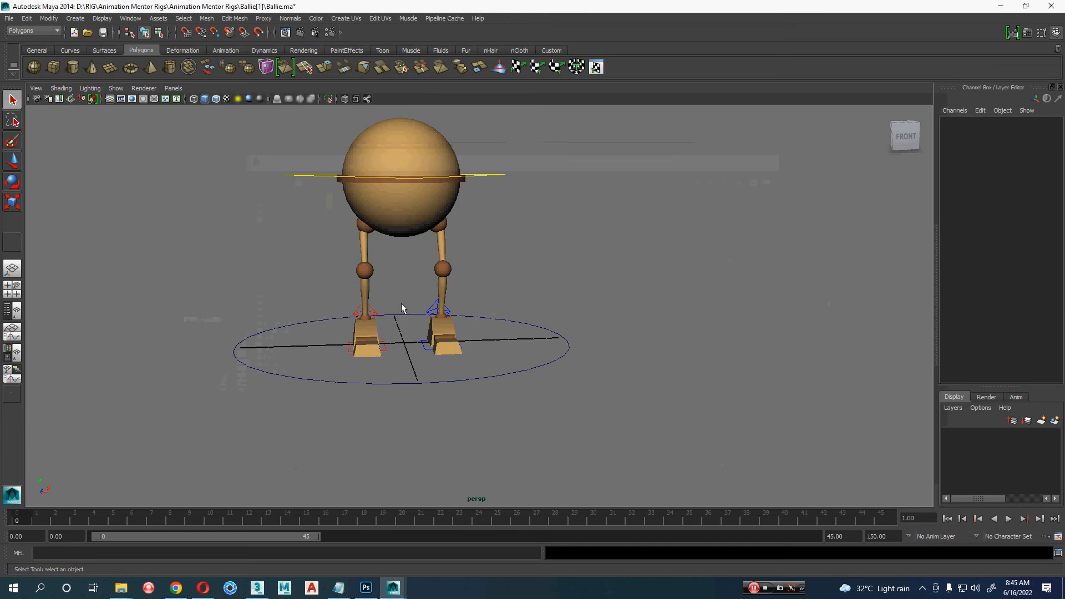
Step: Move the Ballie rig's right foot control to about X 1.307, Y 1.092, Z 1.595, bending the leg
key(w)
alt+drag(355, 408, 388, 409)
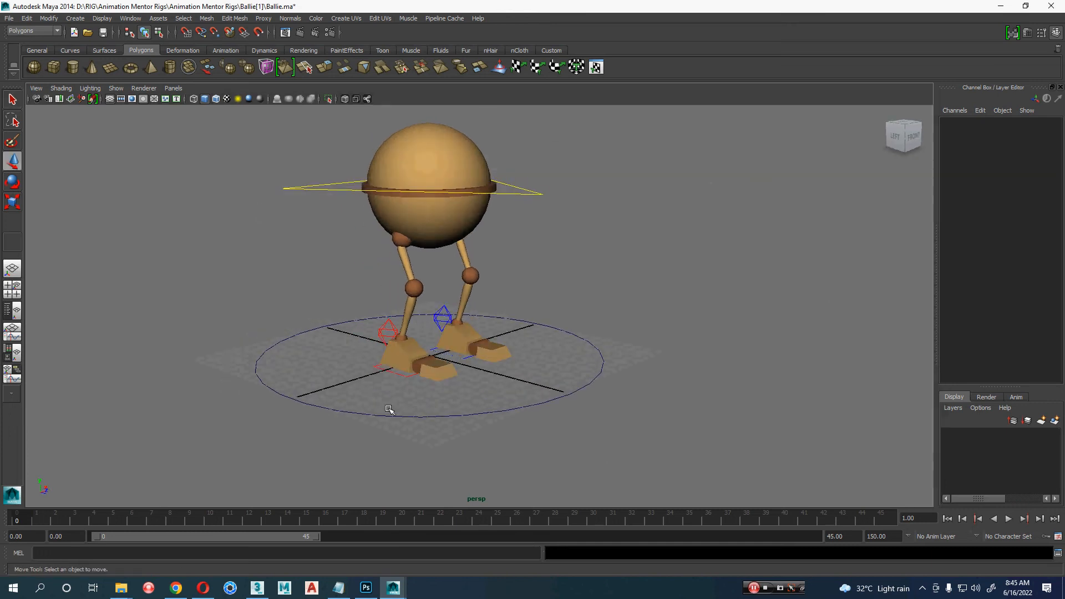
click(384, 333)
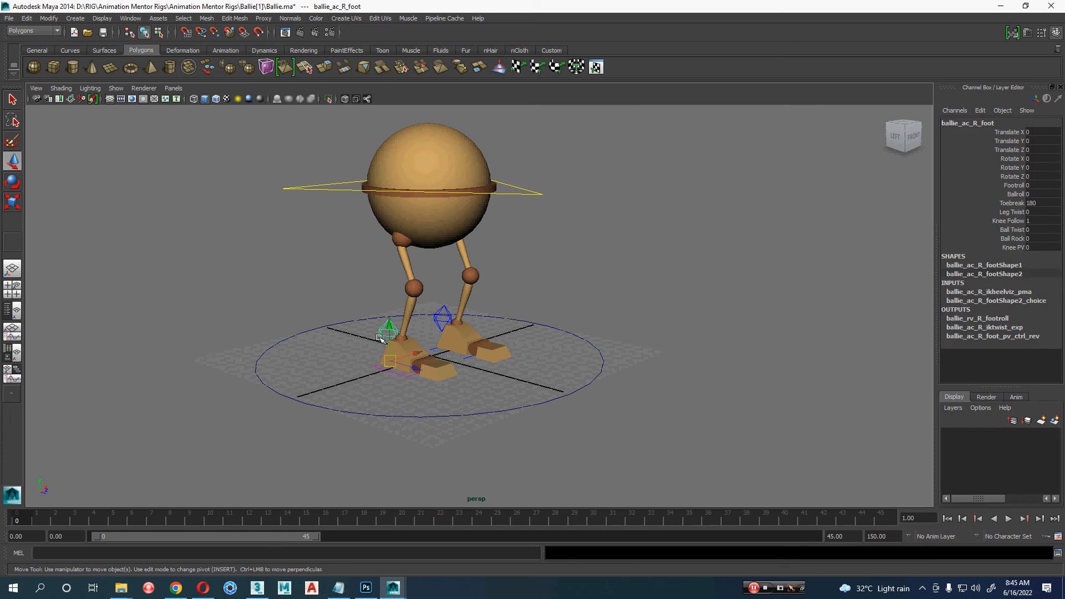
scroll(376, 338, up, 3)
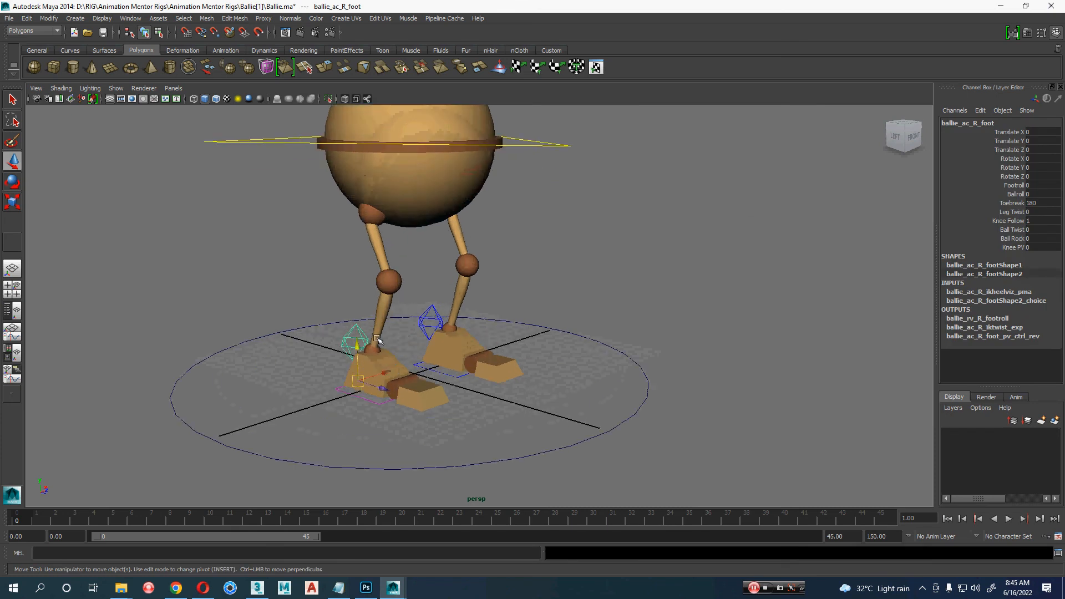
alt+middle_drag(437, 333, 435, 411)
alt+drag(402, 413, 412, 445)
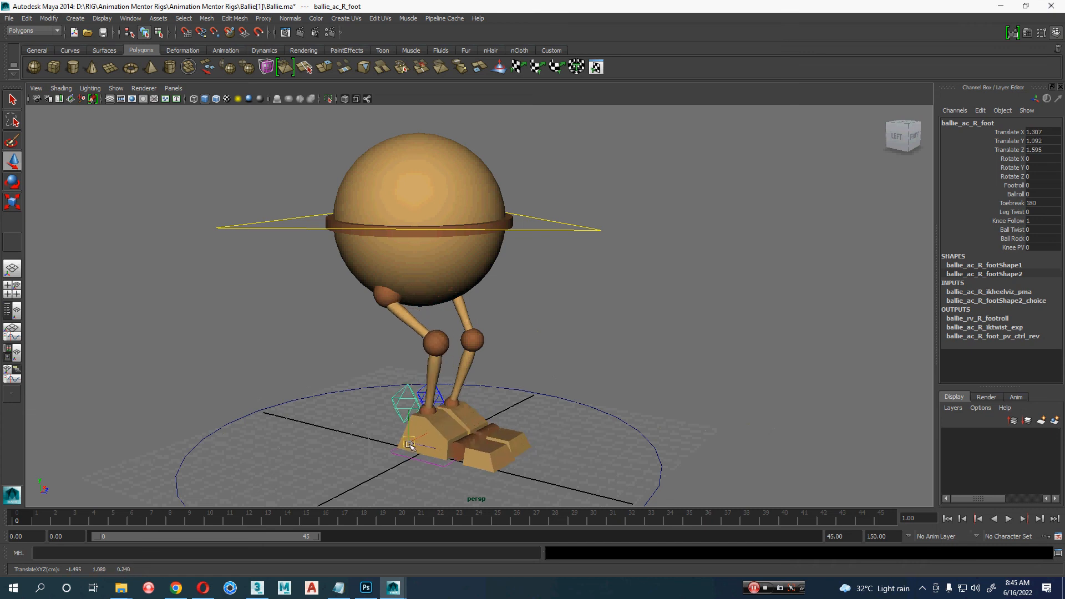
Step: Rotate the Ballie rig's body control to about X -10.799, Y -14.957, Z 8.097
drag(621, 192, 564, 286)
key(e)
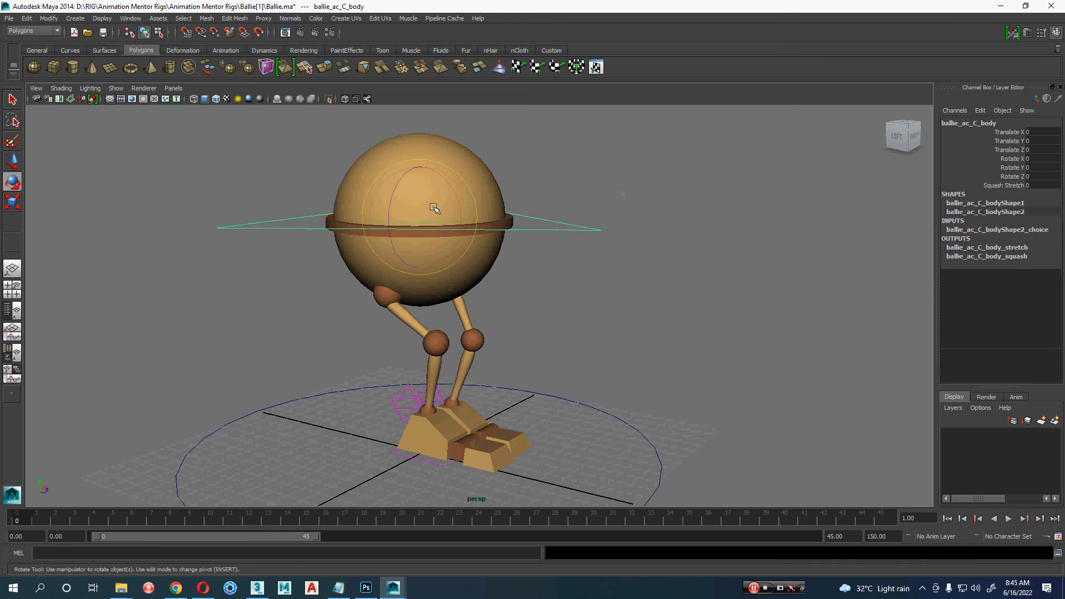
mouse_move(435, 207)
mouse_down()
mouse_move(411, 177)
mouse_move(428, 191)
mouse_up()
key(w)
alt+drag(543, 304, 495, 369)
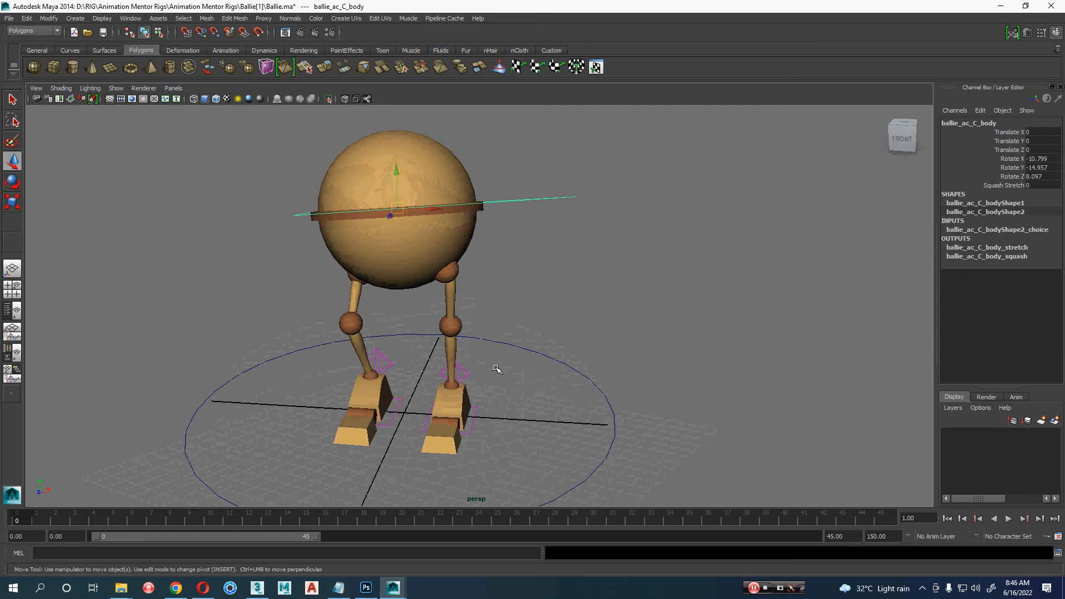
Step: Close the Ballie scene without saving, then close the rig folder window and the untitled Maya scene to return to 3ds Max
click(1051, 6)
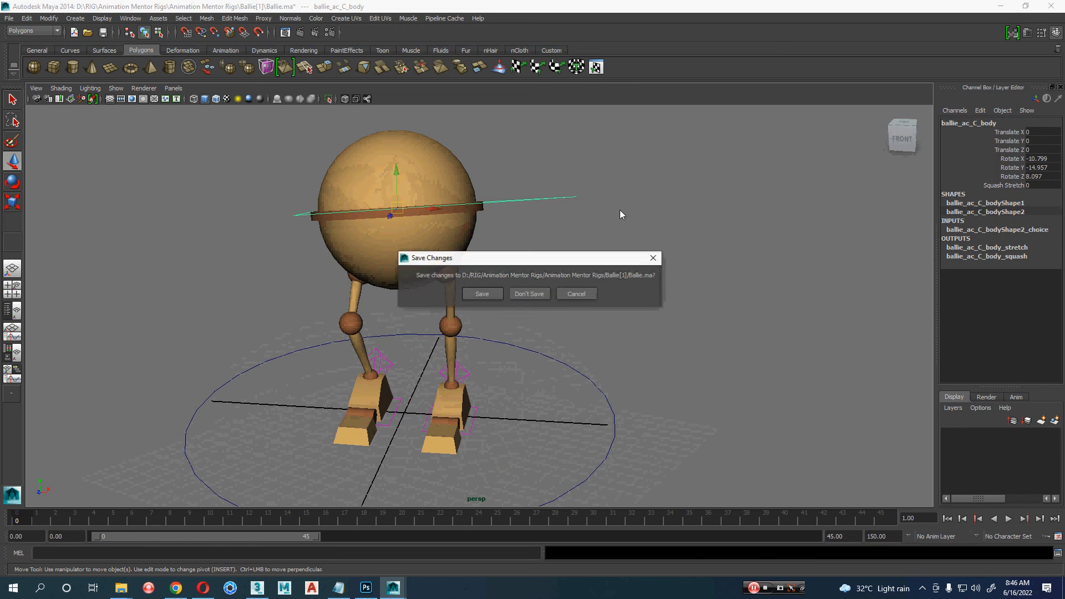
click(535, 297)
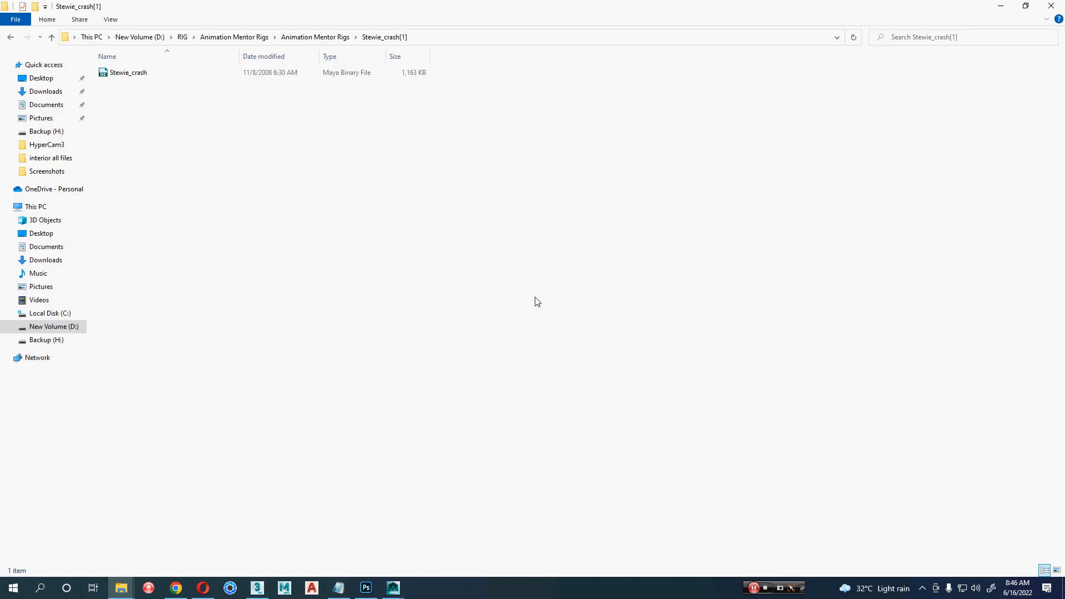
click(1050, 6)
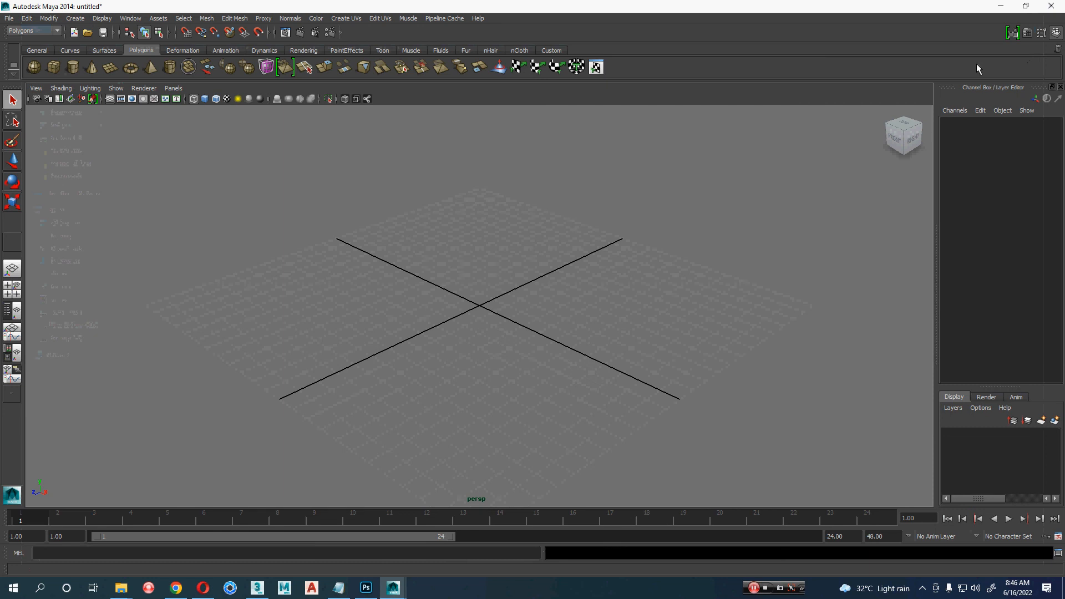
click(1051, 7)
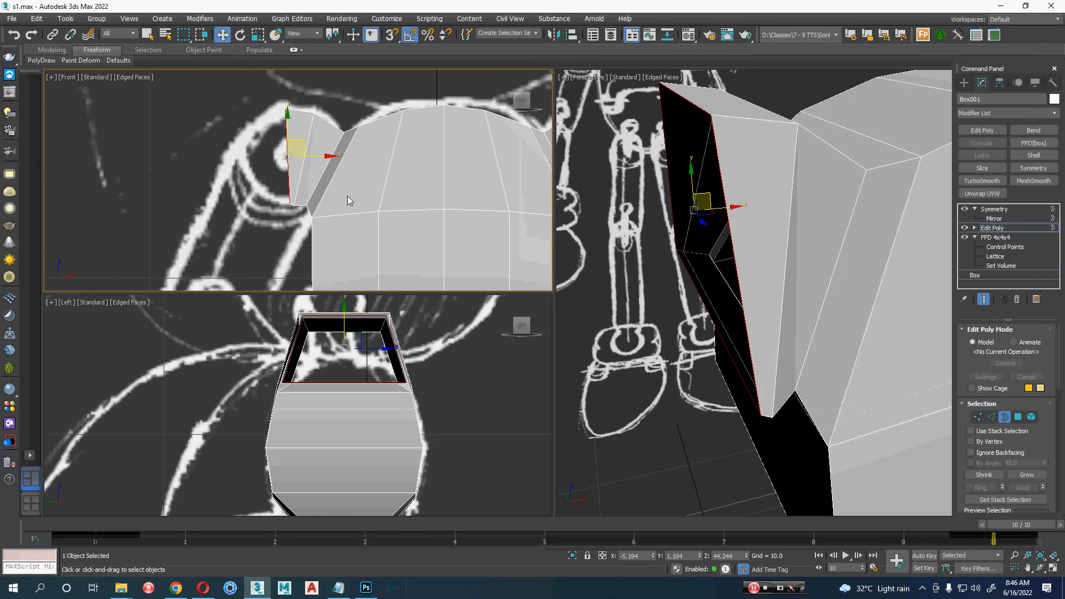
Step: Select the edge loop just inside the arm opening and rotate it upright in the Front view
middle_drag(344, 201, 366, 220)
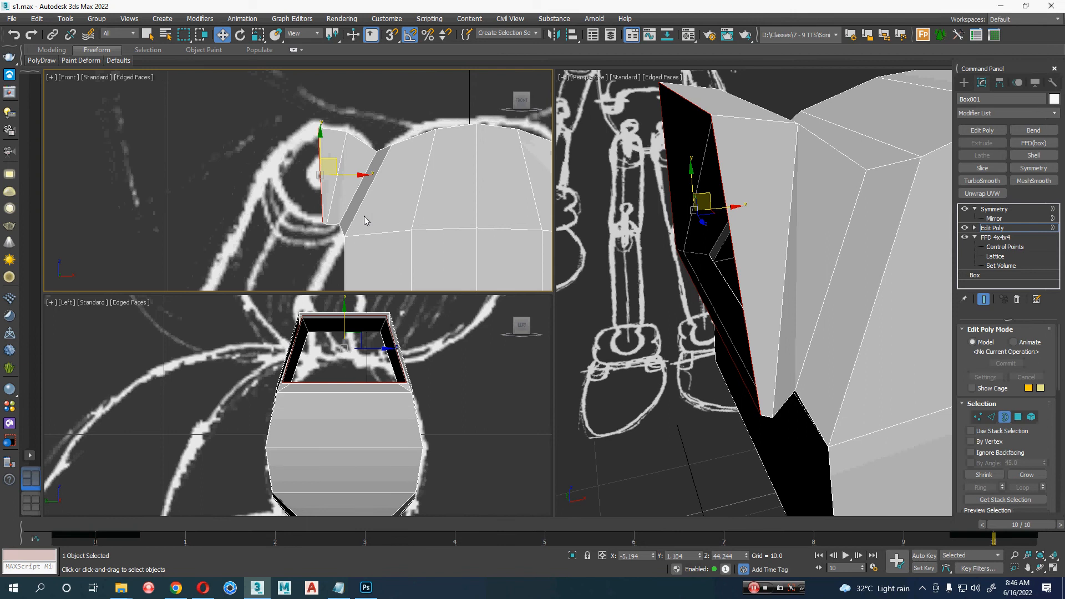
key(2)
click(332, 199)
scroll(343, 199, up, 2)
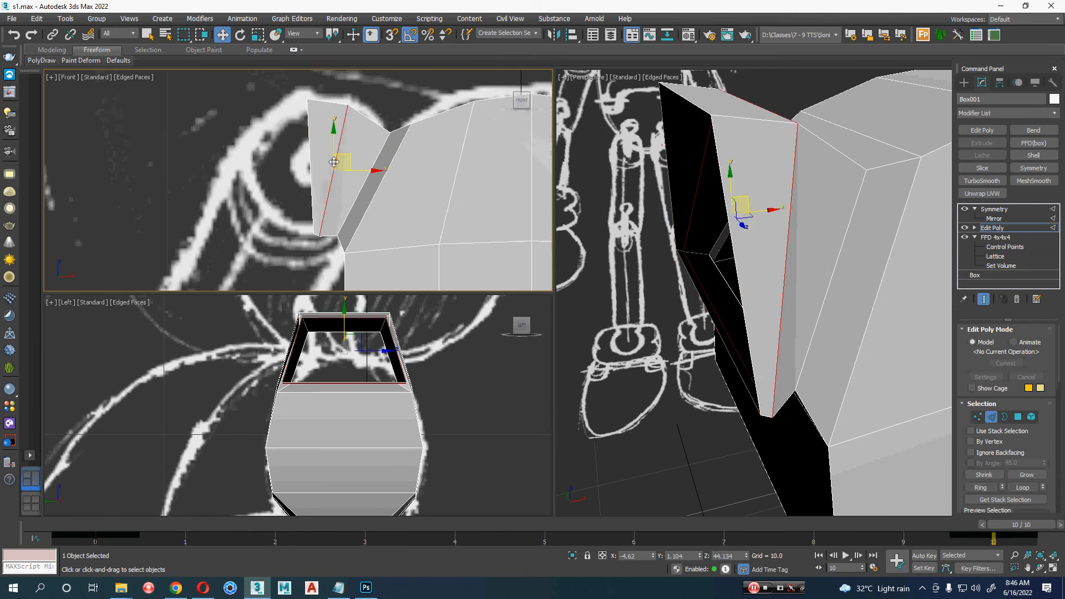
key(e)
drag(367, 149, 303, 148)
key(w)
Step: Tilt the arm opening's outer edge loop and extend it outward as another angled shoulder segment, following the blueprint's shoulder curve
click(311, 161)
key(e)
key(w)
key(e)
key(w)
alt+middle_drag(652, 434, 677, 381)
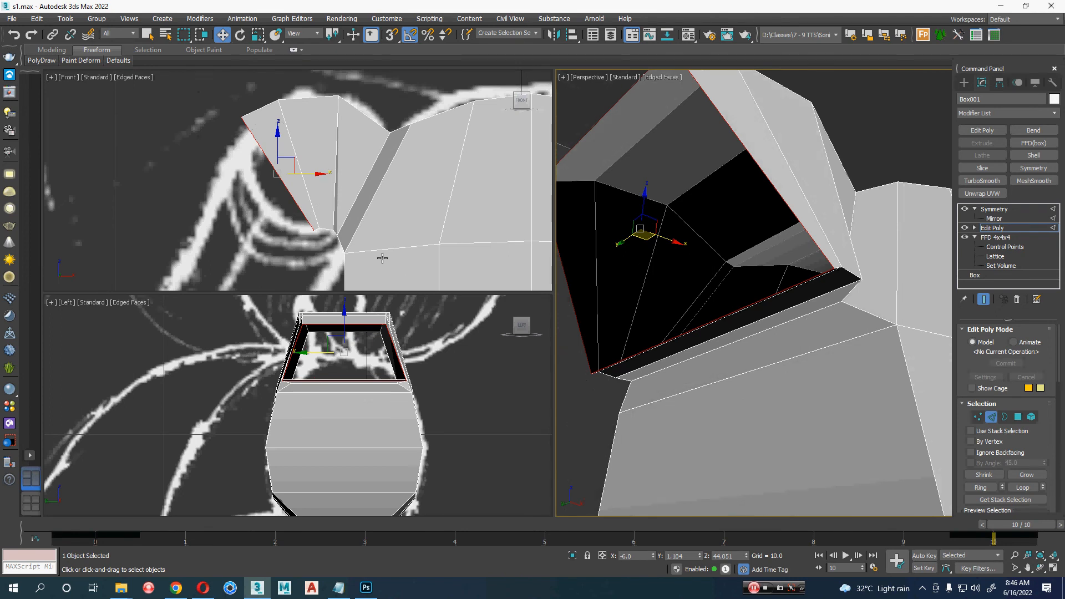
scroll(721, 215, down, 3)
alt+middle_drag(721, 215, 746, 197)
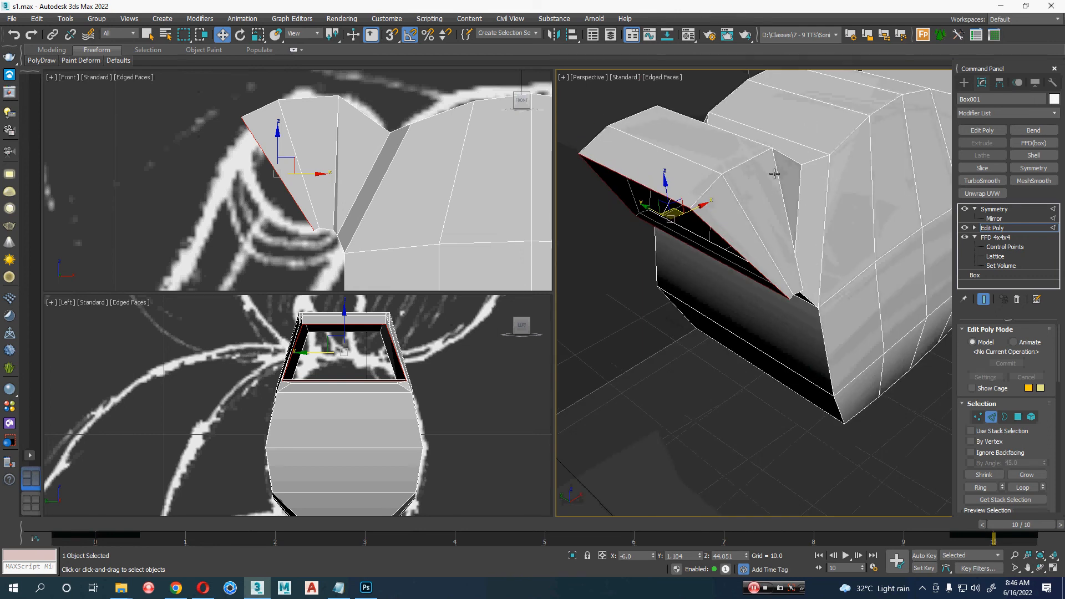
Step: Apply TurboSmooth above Symmetry to preview the smoothed body and shoulder, and remove the modifier
click(1005, 211)
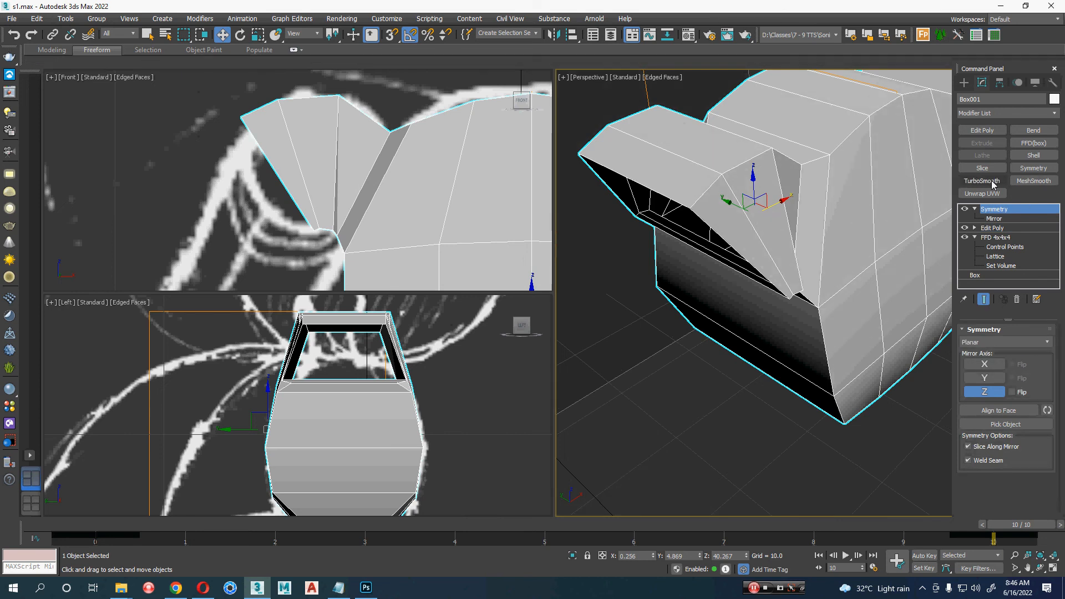
click(982, 181)
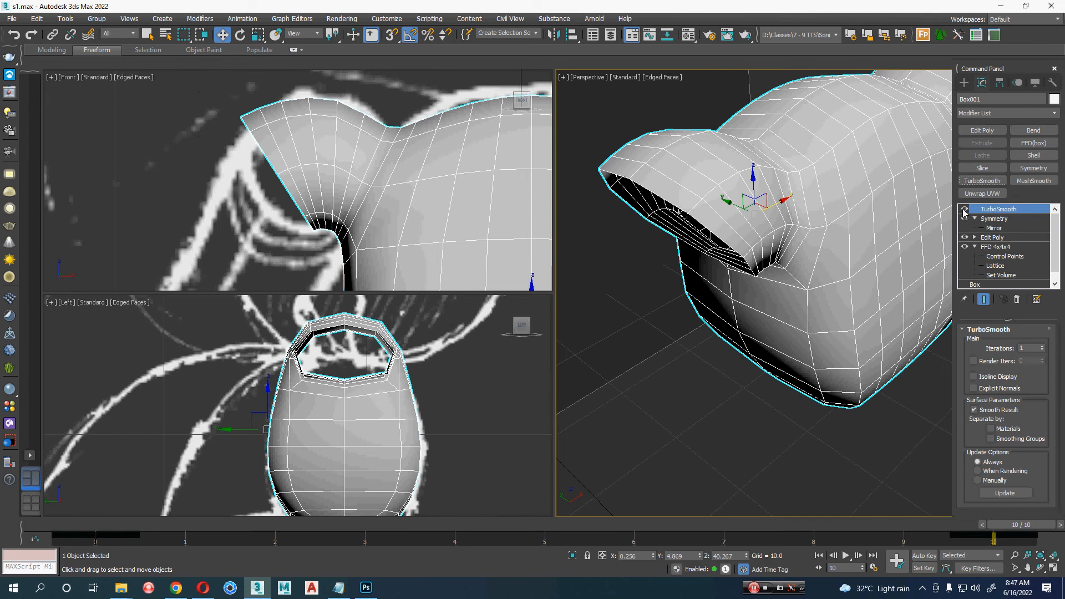
click(1019, 300)
Step: Extend the arm opening's border downward in the Front view's Edit Poly level and rotate it toward the blueprint's upper arm
click(994, 229)
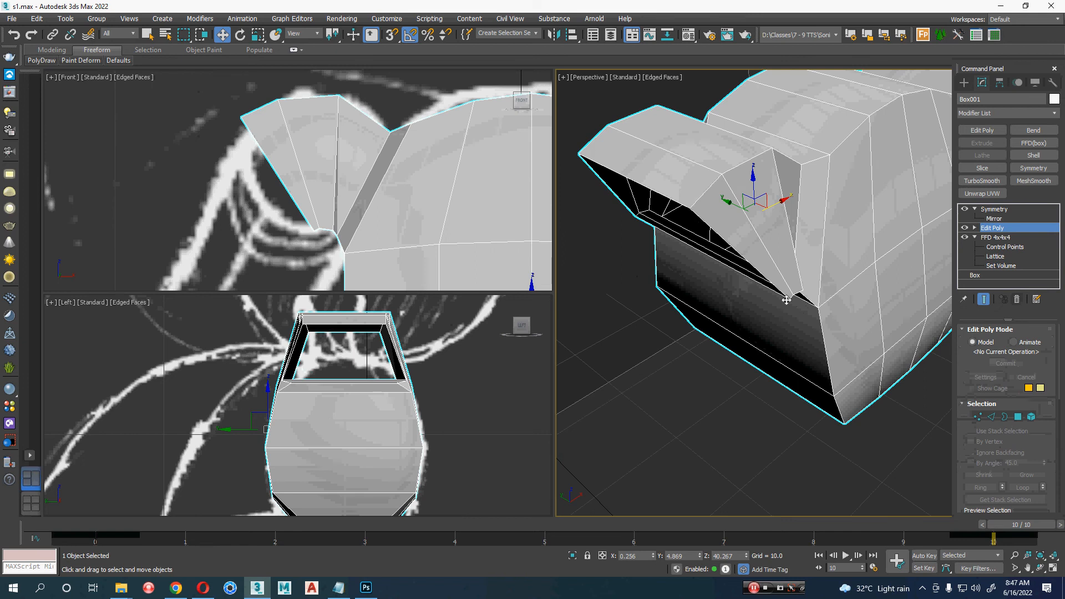
key(3)
middle_drag(362, 215, 367, 186)
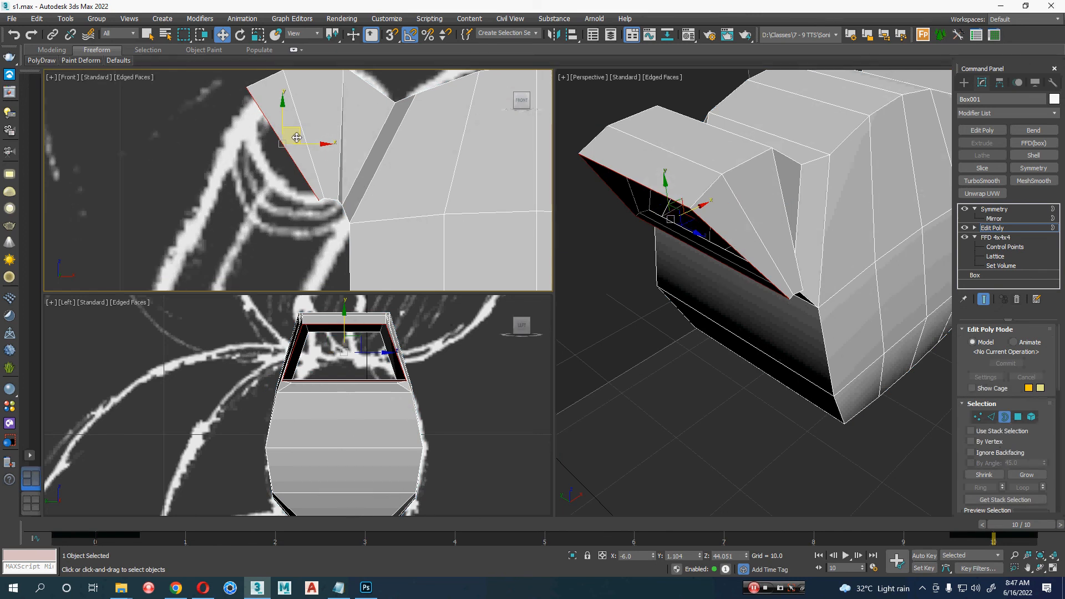
shift+drag(297, 138, 285, 167)
key(e)
key(w)
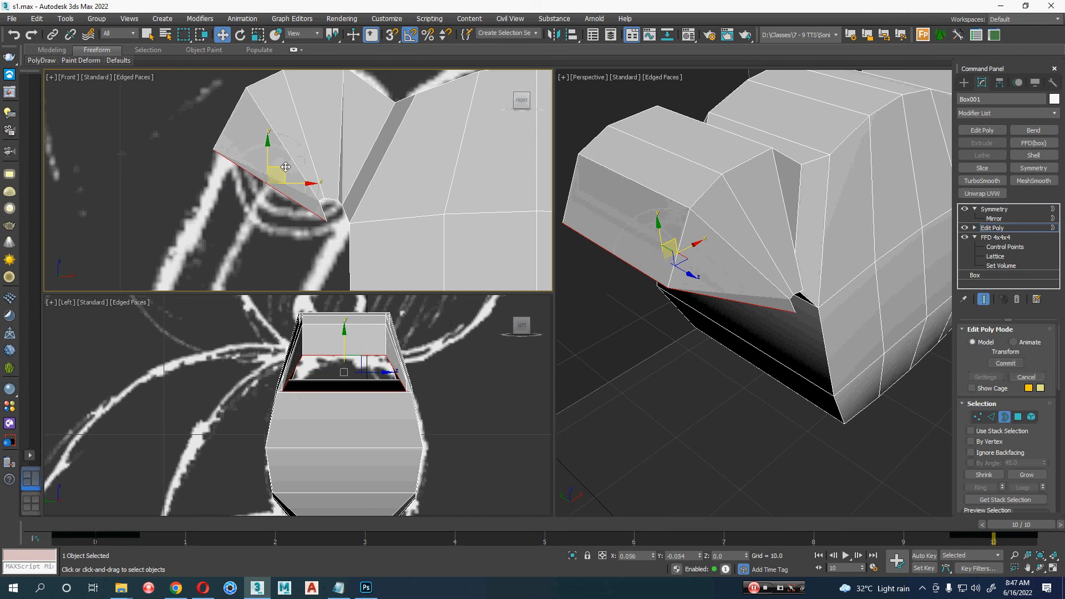
Step: Select the narrow polygons on the underside of the shoulder, between the arm opening and the body, and delete them
middle_drag(650, 303, 735, 293)
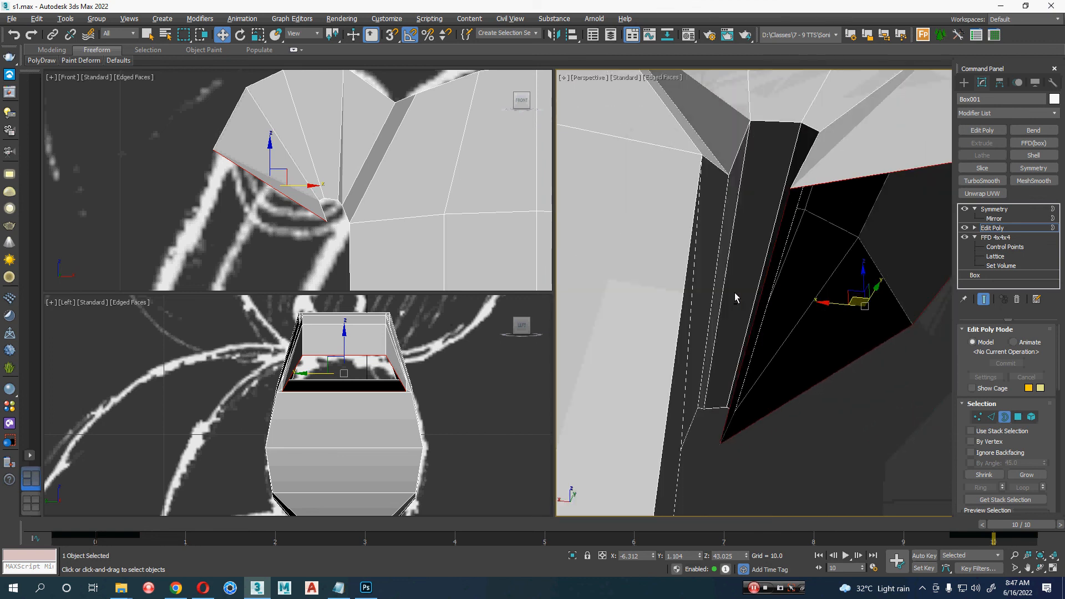
key(4)
click(736, 207)
key(q)
click(764, 201)
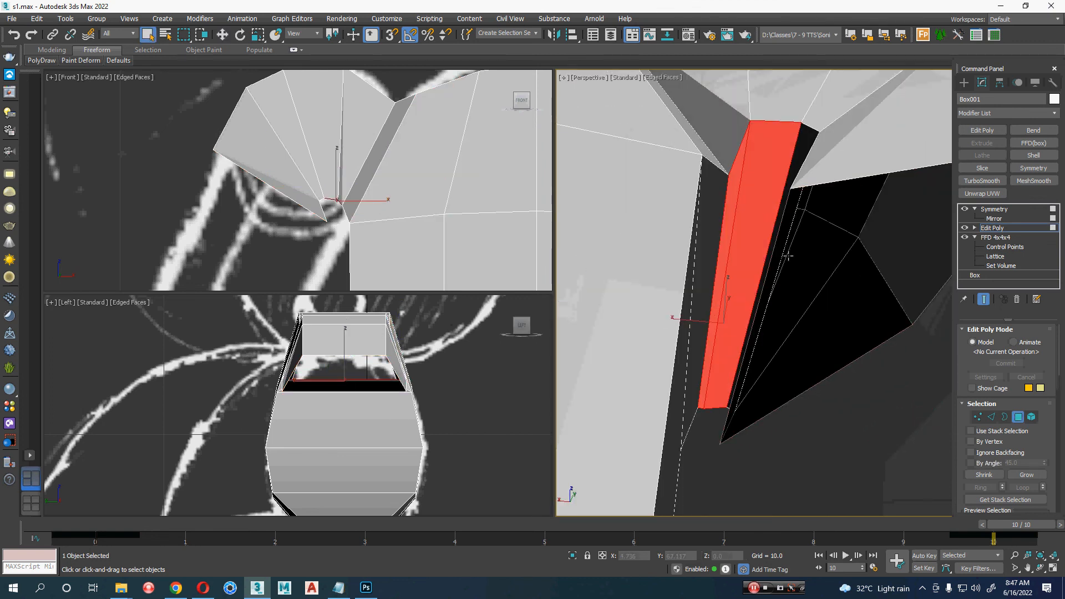
alt+middle_drag(788, 256, 820, 291)
scroll(820, 291, down, 4)
alt+middle_drag(708, 298, 672, 270)
scroll(599, 248, up, 4)
middle_drag(599, 248, 795, 302)
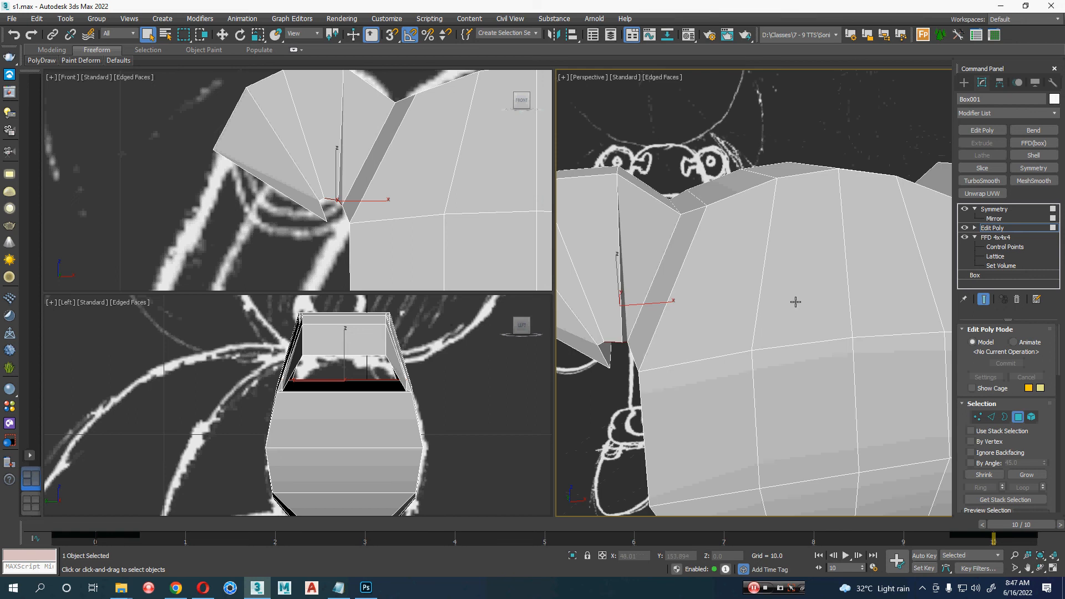
alt+middle_drag(654, 323, 707, 303)
ctrl+click(655, 311)
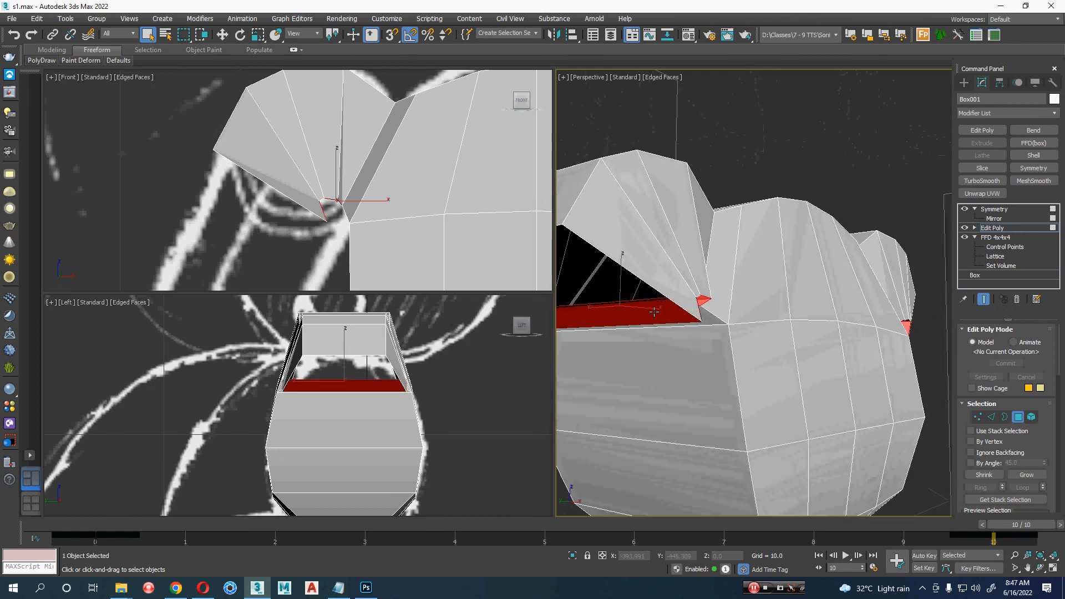
alt+middle_drag(643, 308, 673, 332)
ctrl+click(668, 308)
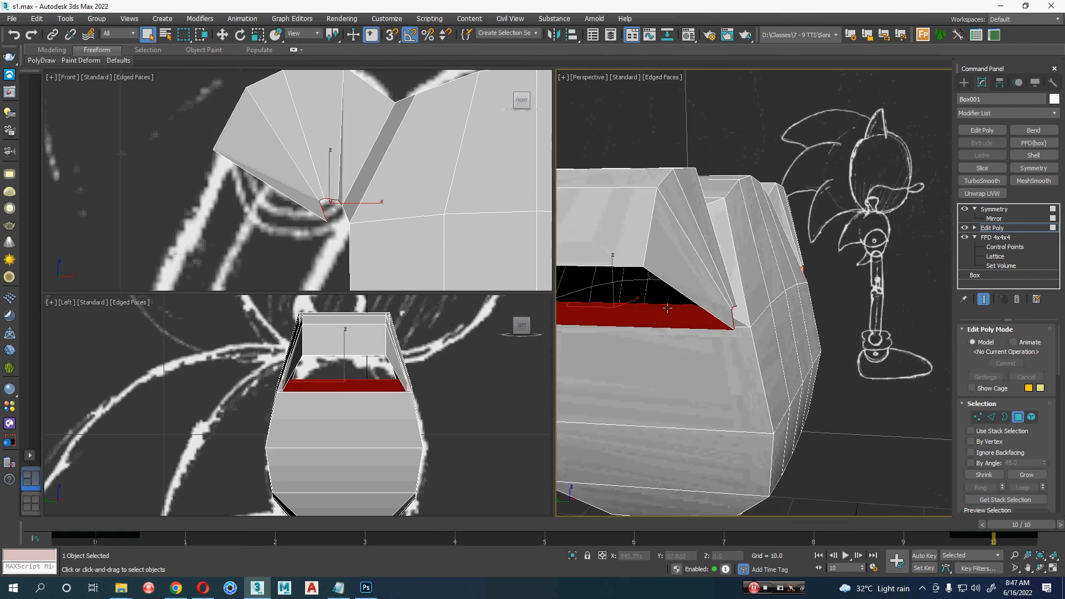
key(Delete)
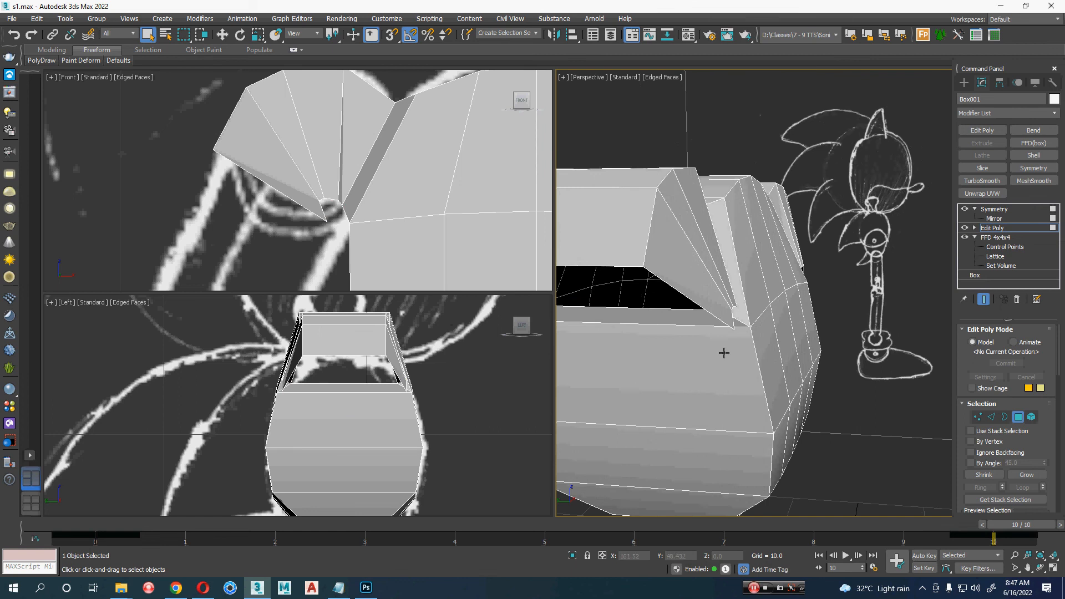
Step: Target-weld the loose front vertices on the underside of the shoulder onto the neighbouring vertex at the armpit
mouse_move(725, 352)
middle_down()
mouse_move(759, 355)
mouse_move(725, 344)
middle_up()
scroll(736, 296, up, 5)
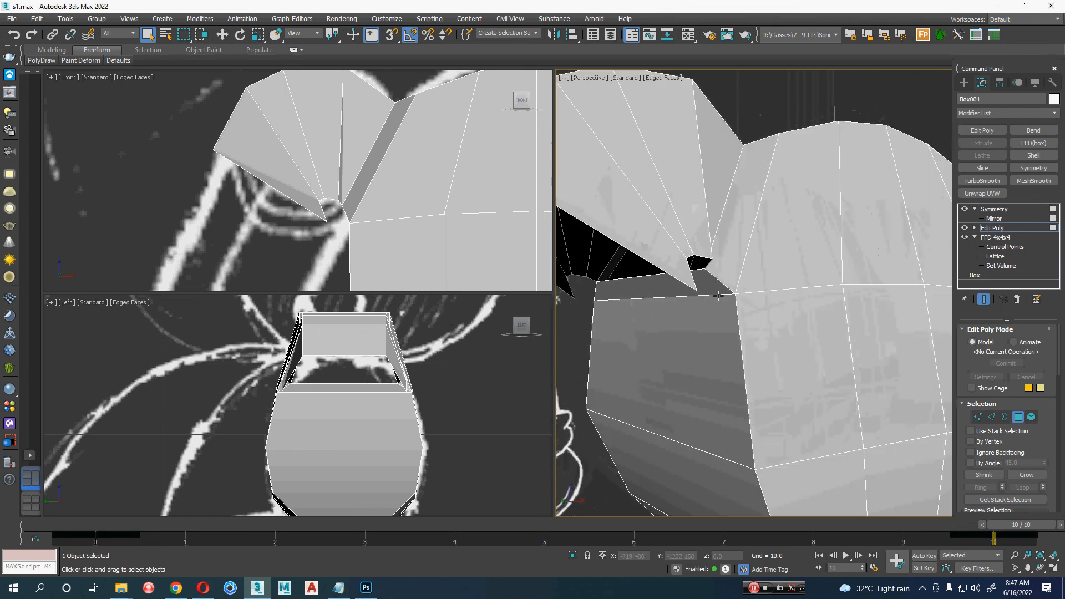
middle_drag(732, 295, 836, 336)
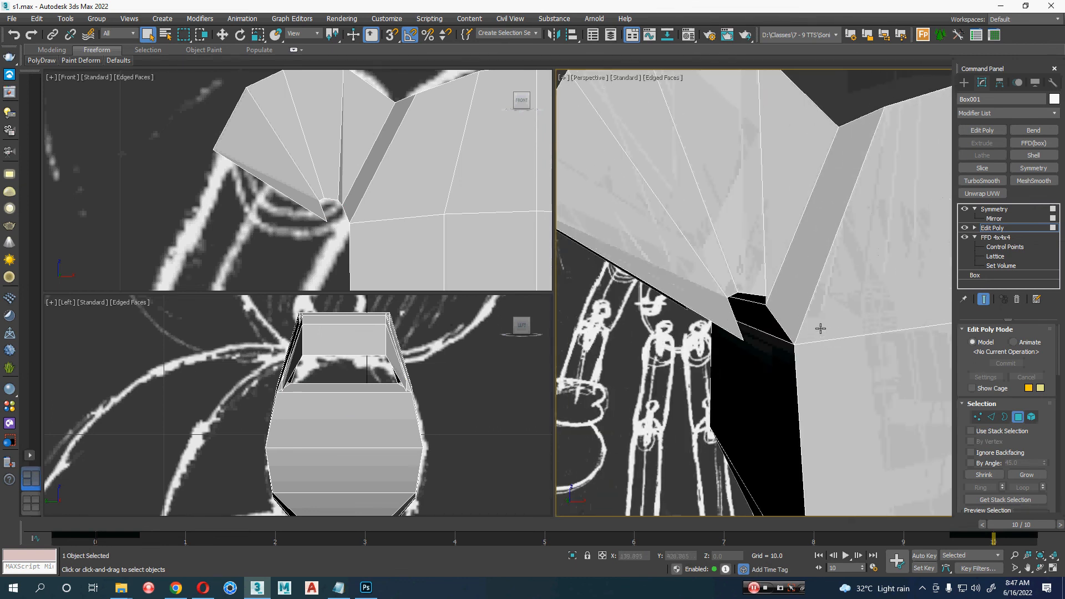
key(1)
right_click(799, 249)
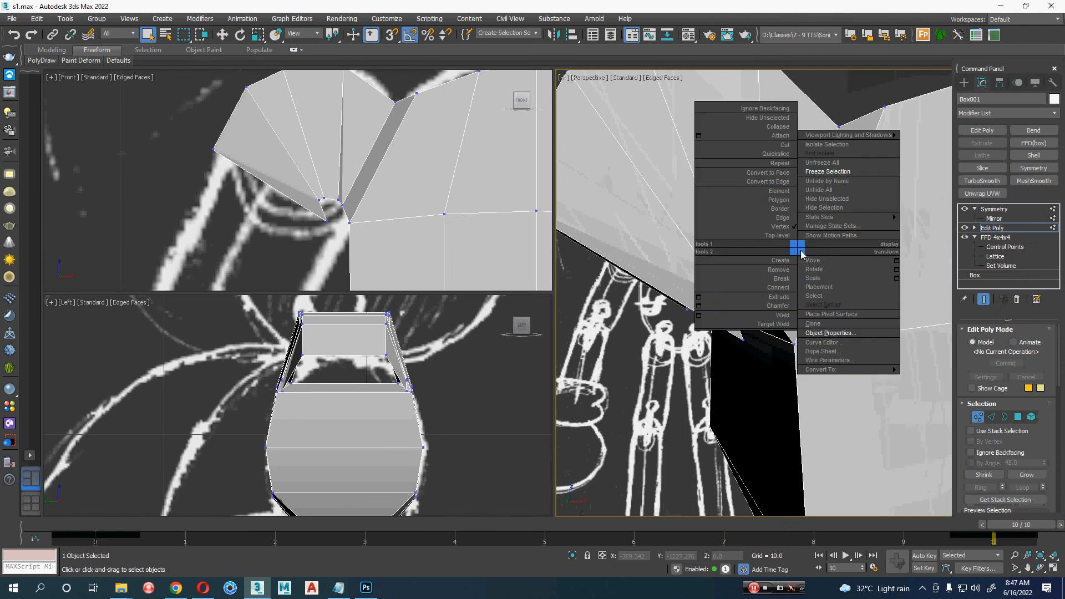
click(785, 325)
click(767, 297)
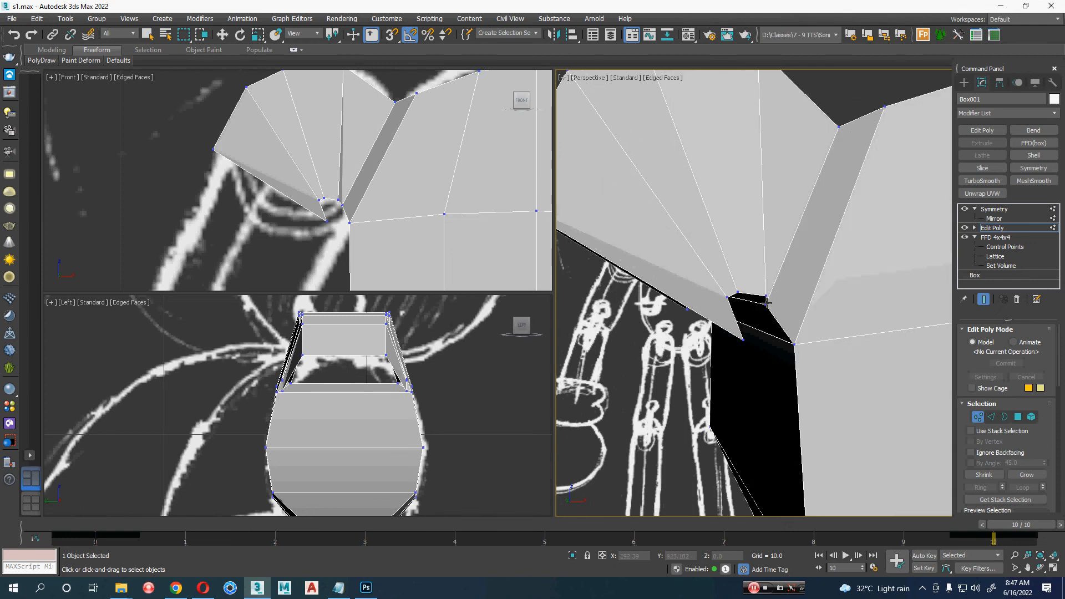
click(767, 304)
alt+middle_drag(771, 310, 716, 313)
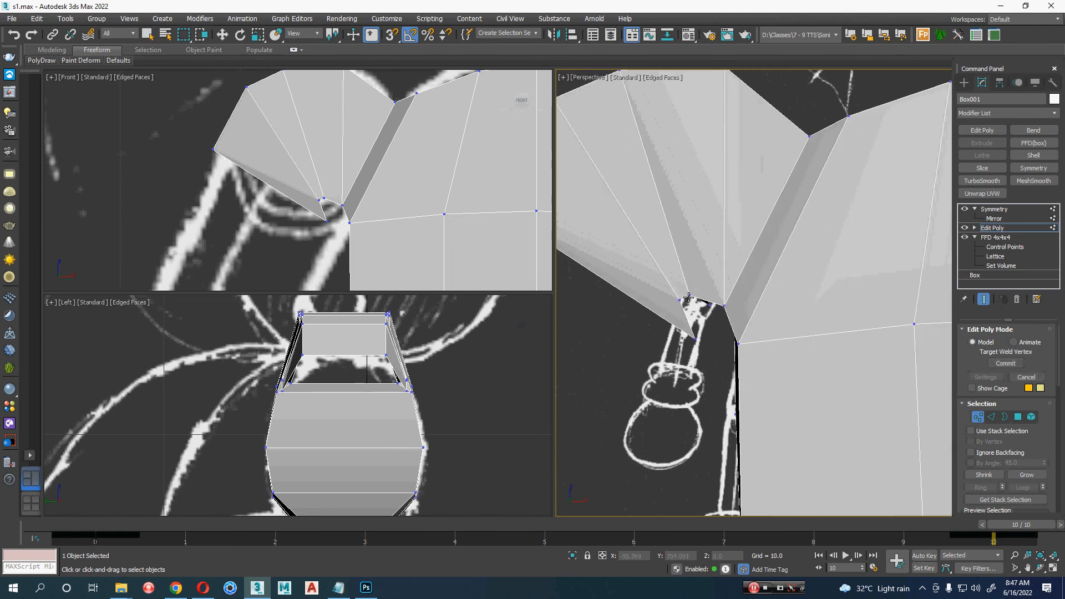
click(726, 306)
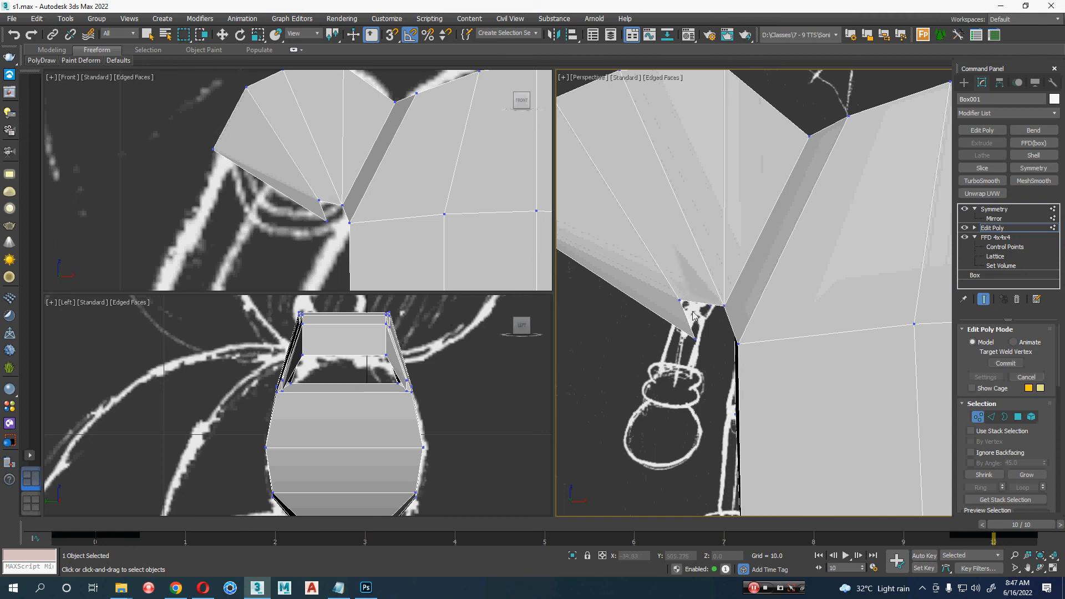
click(726, 306)
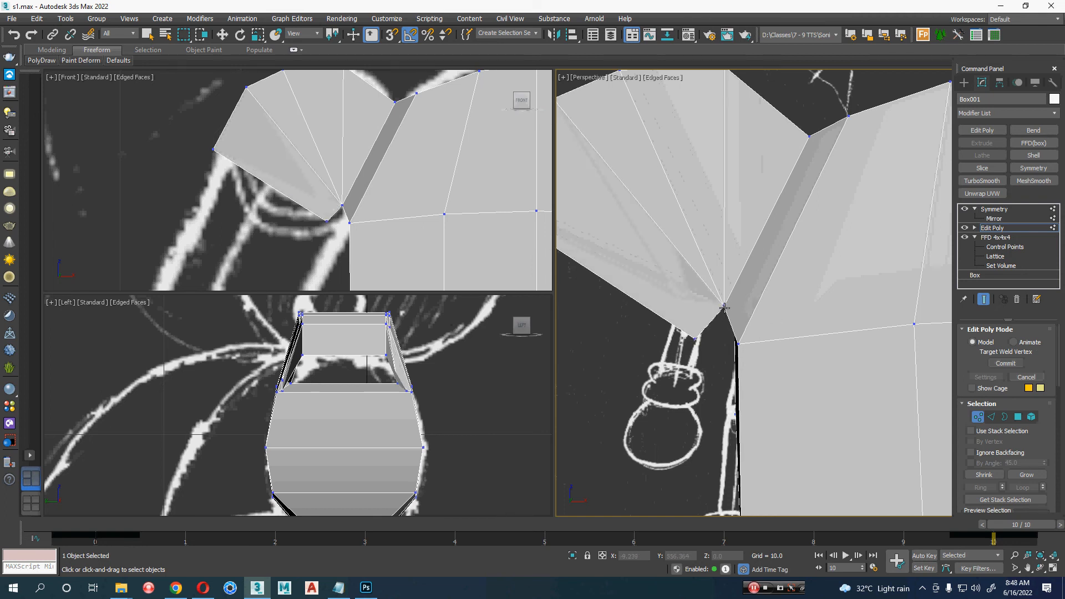
Step: Target-weld the merged armpit vertex onto the body's side corner vertex to close the front gap under the shoulder
click(724, 307)
click(725, 306)
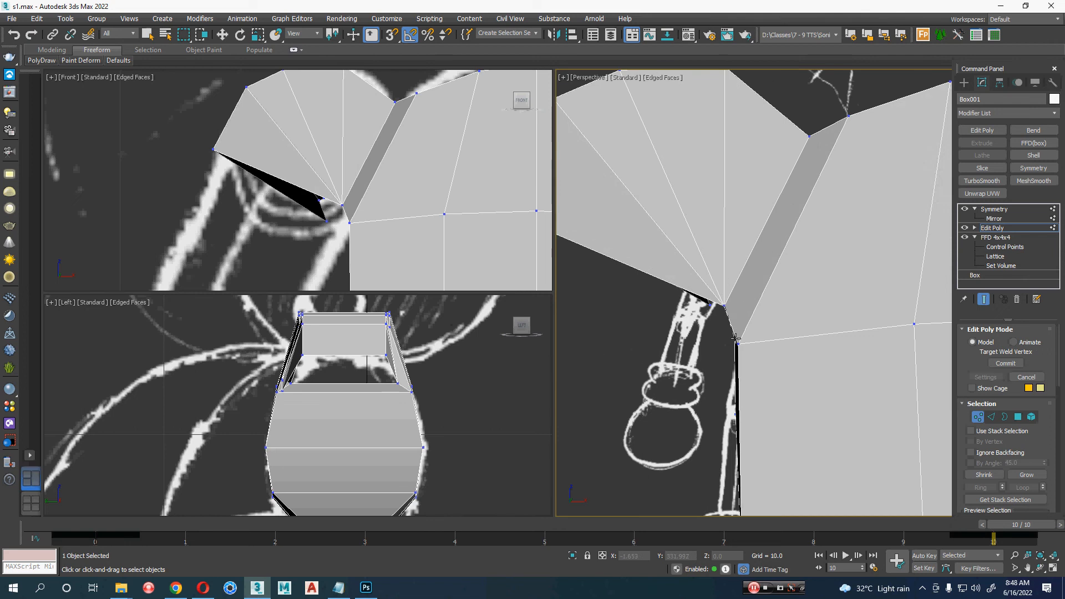
click(738, 342)
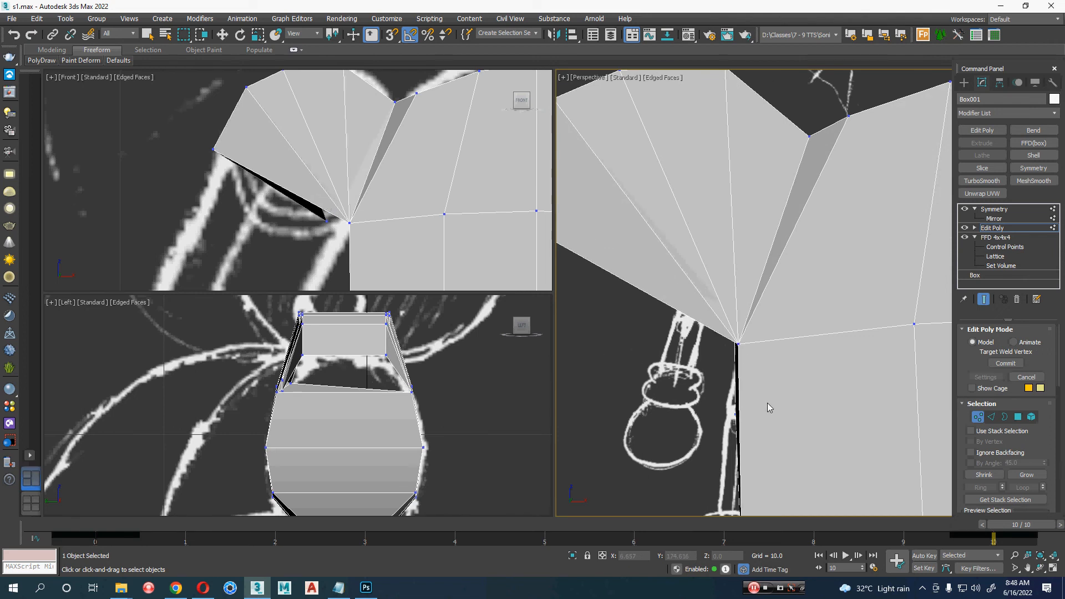
scroll(768, 403, down, 5)
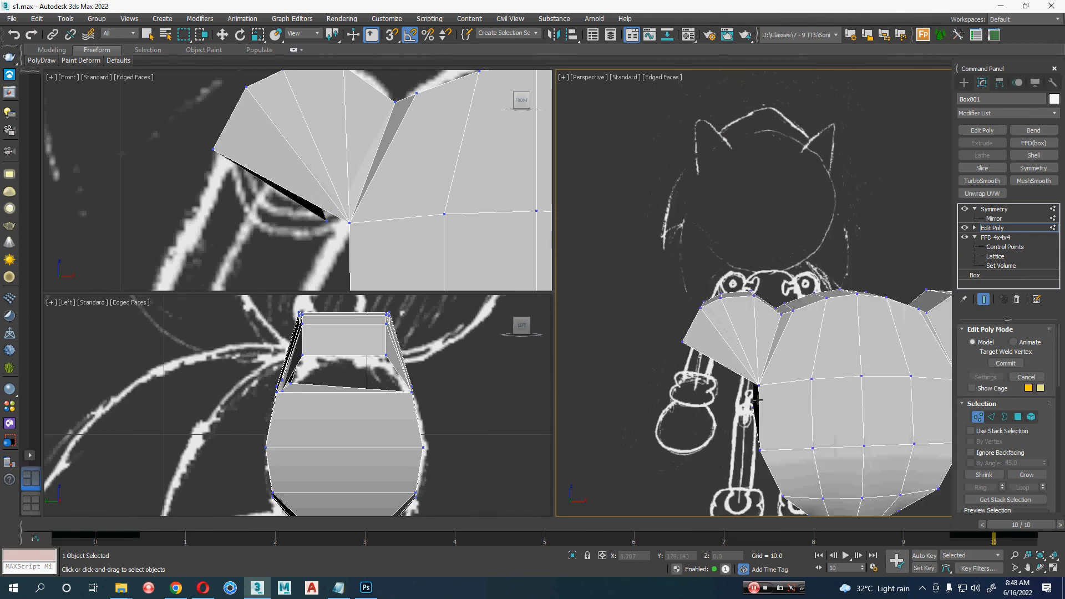
Step: Leave the Edit Poly vertex level and delete the Symmetry modifier from the body's stack
alt+middle_drag(727, 405, 771, 408)
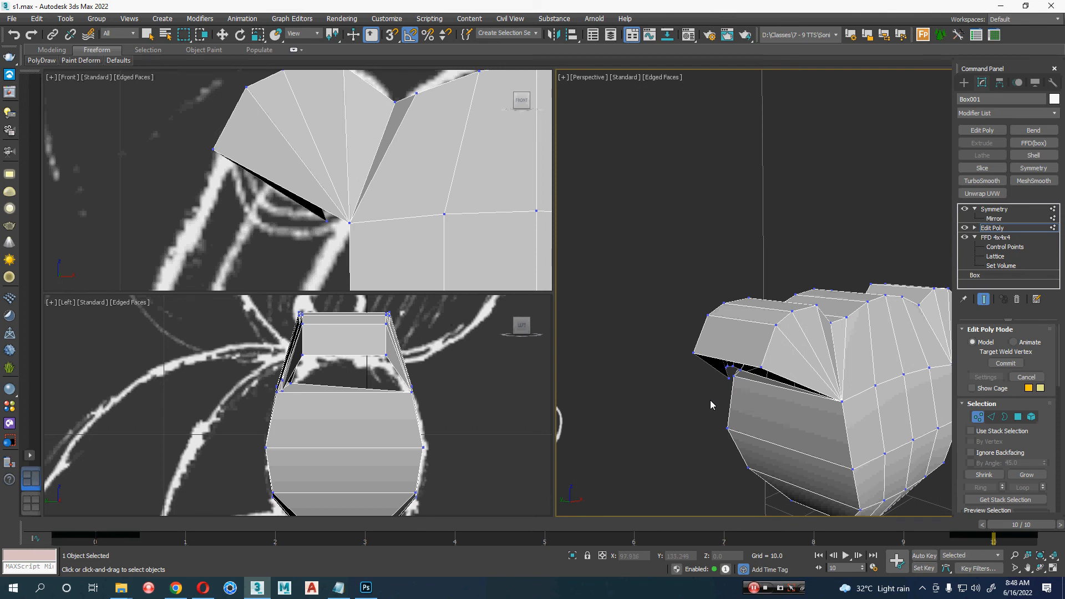
click(978, 417)
key(w)
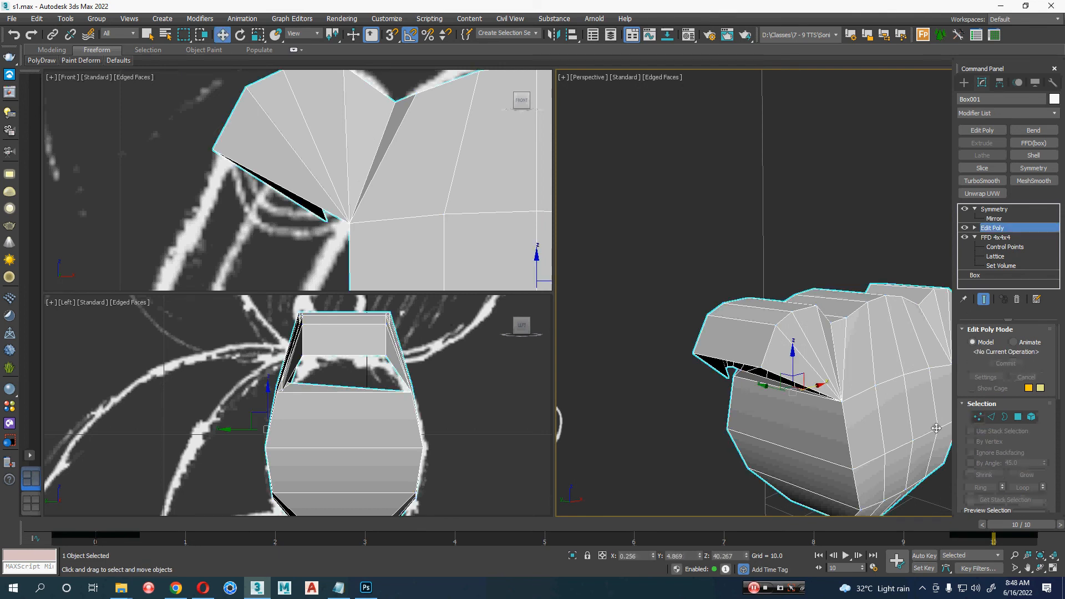
middle_drag(808, 422, 737, 392)
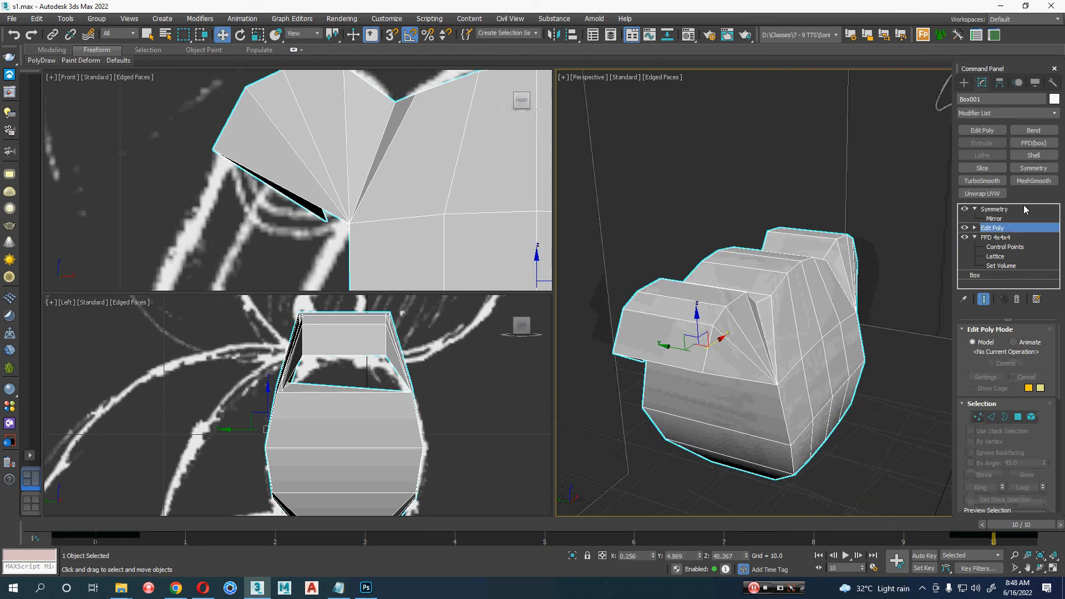
click(996, 210)
click(1018, 300)
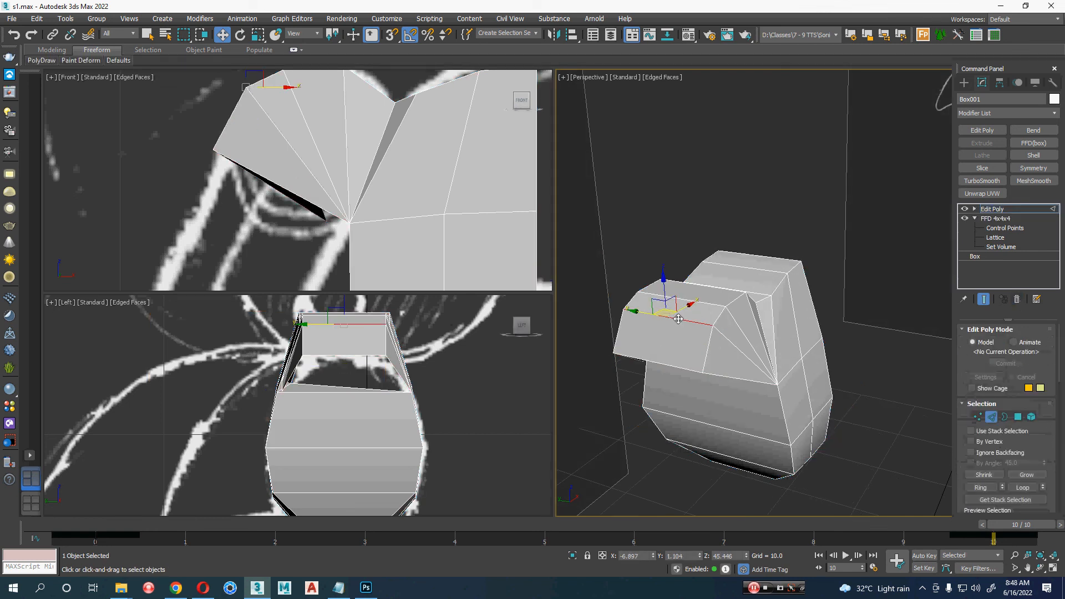
Step: Select the front-to-back edges around the shoulder and body and connect them with a new centre edge loop
shift+click(699, 303)
alt+middle_drag(694, 356, 731, 334)
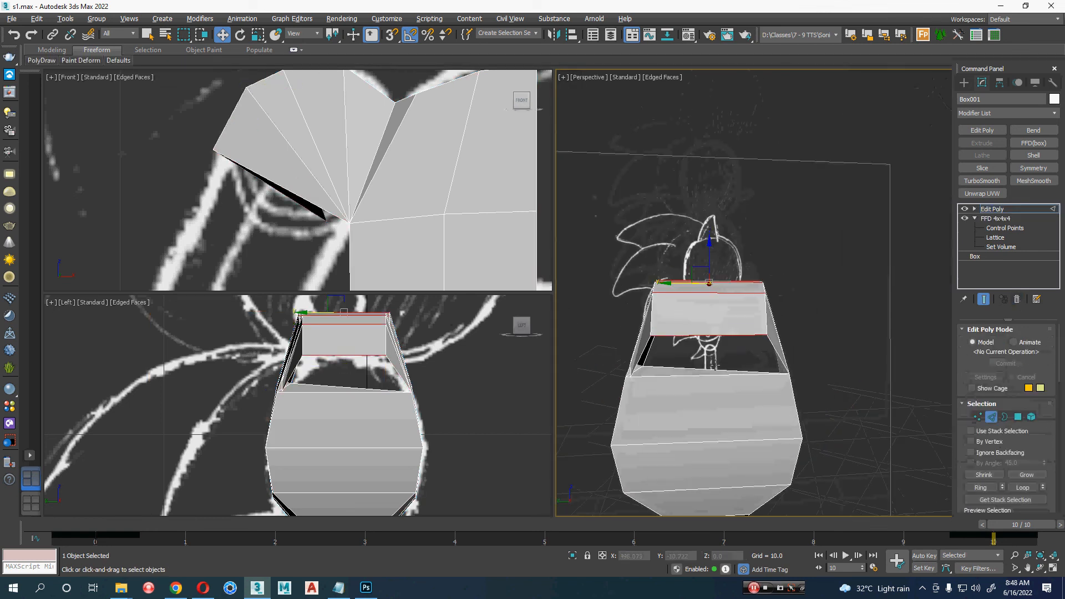
ctrl+drag(711, 363, 701, 538)
middle_drag(724, 471, 730, 385)
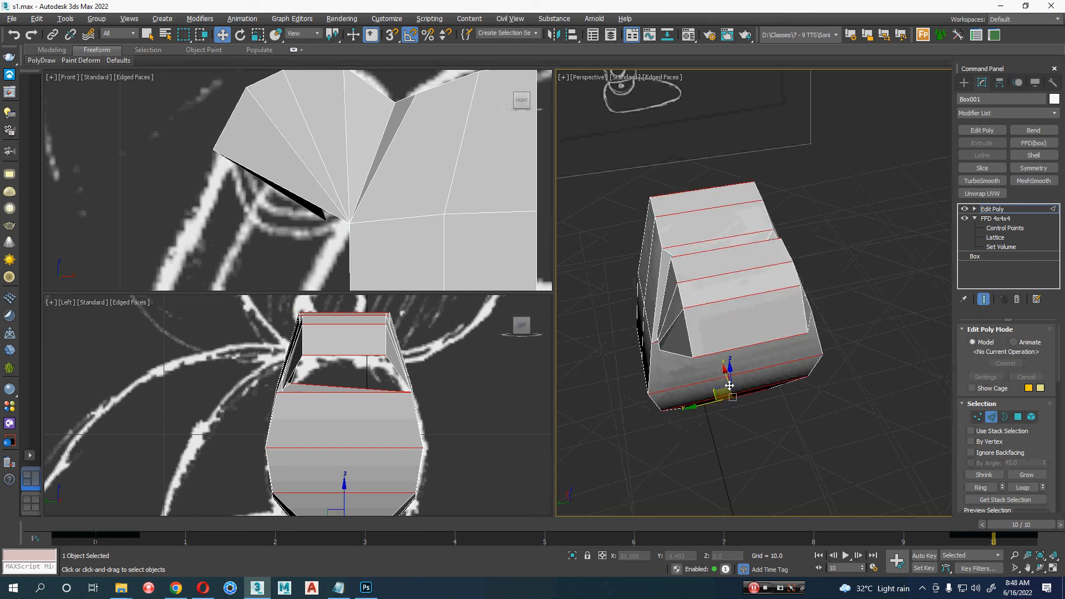
right_click(883, 299)
click(832, 317)
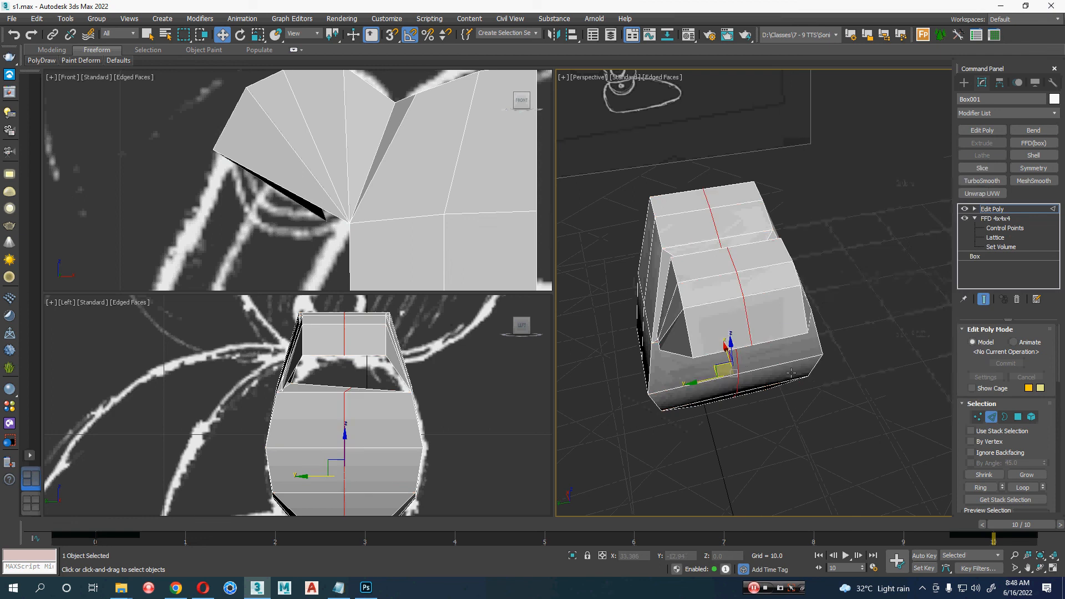
Step: Delete the polygons of the body and shoulder's back half, behind the new centre loop, including the bottom remnant
alt+middle_drag(791, 373, 791, 336)
key(4)
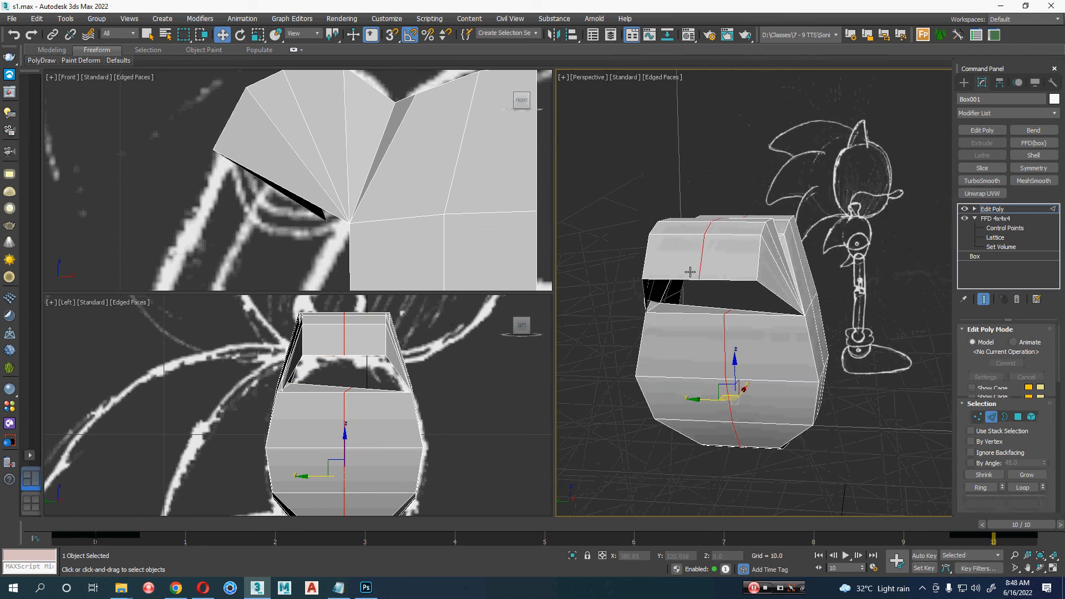
click(672, 257)
ctrl+click(691, 227)
drag(698, 234, 701, 300)
key(Delete)
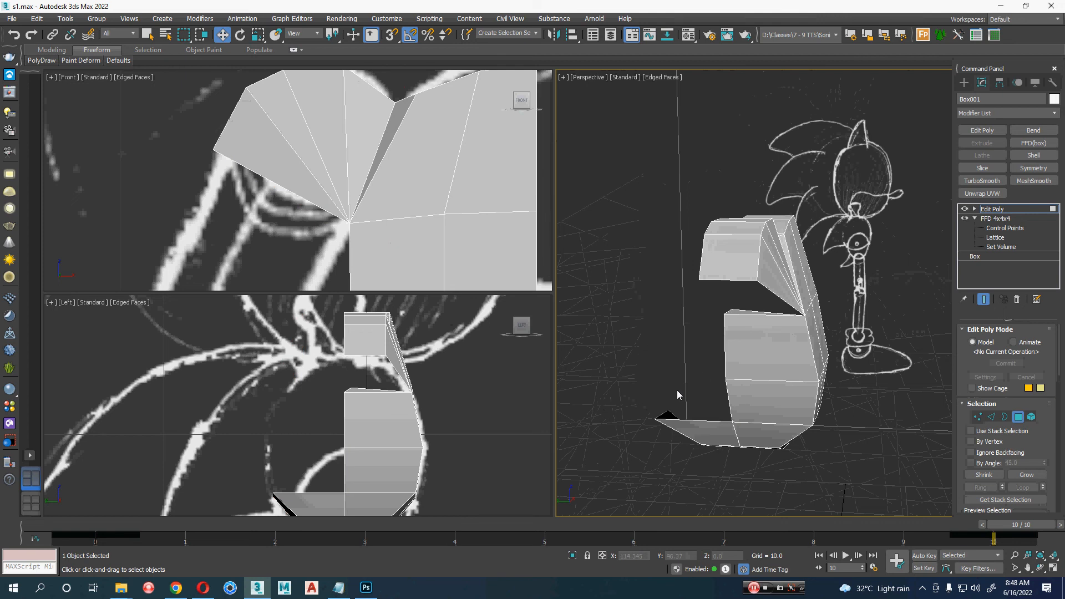
drag(677, 391, 634, 485)
key(Delete)
Step: Delete the leftover narrow polygon along the body's upper side edge, beneath the shoulder
mouse_move(681, 461)
alt+middle_down()
mouse_move(738, 477)
mouse_move(657, 455)
alt+middle_up()
scroll(753, 322, up, 4)
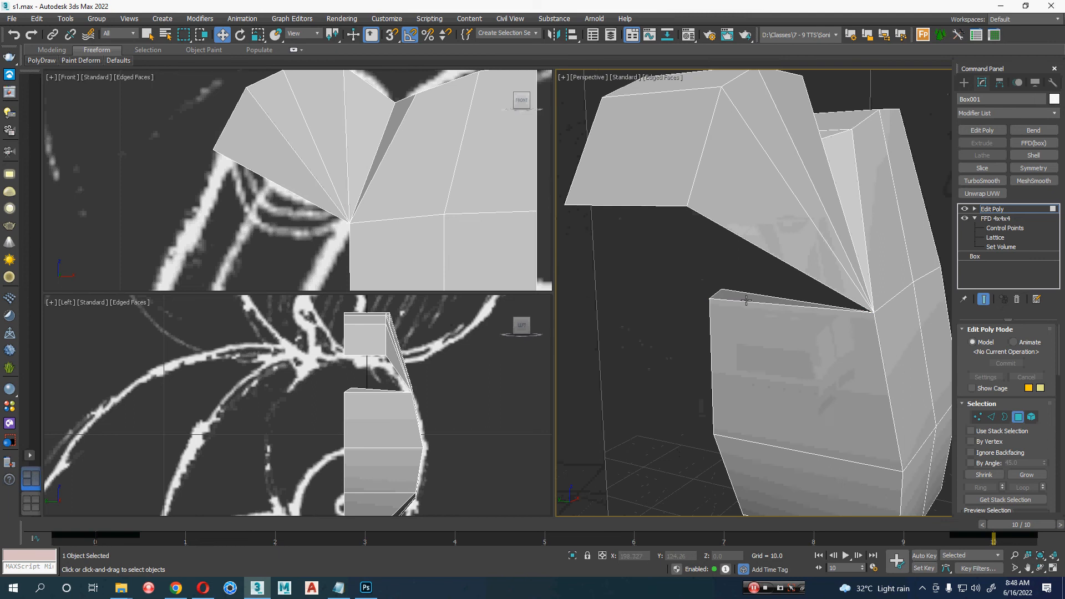
click(746, 299)
key(Delete)
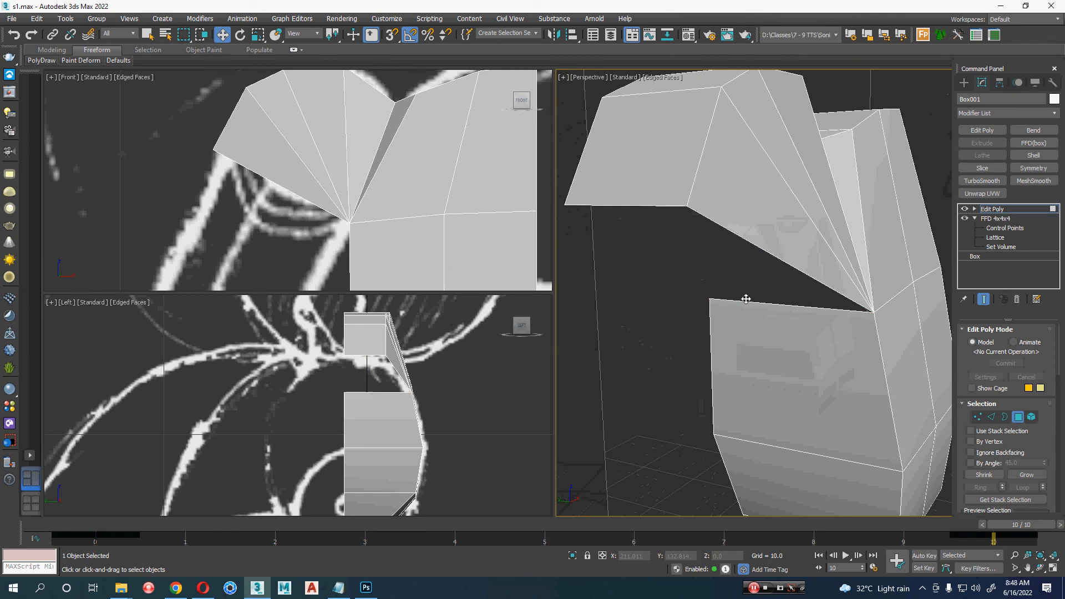
scroll(747, 299, down, 3)
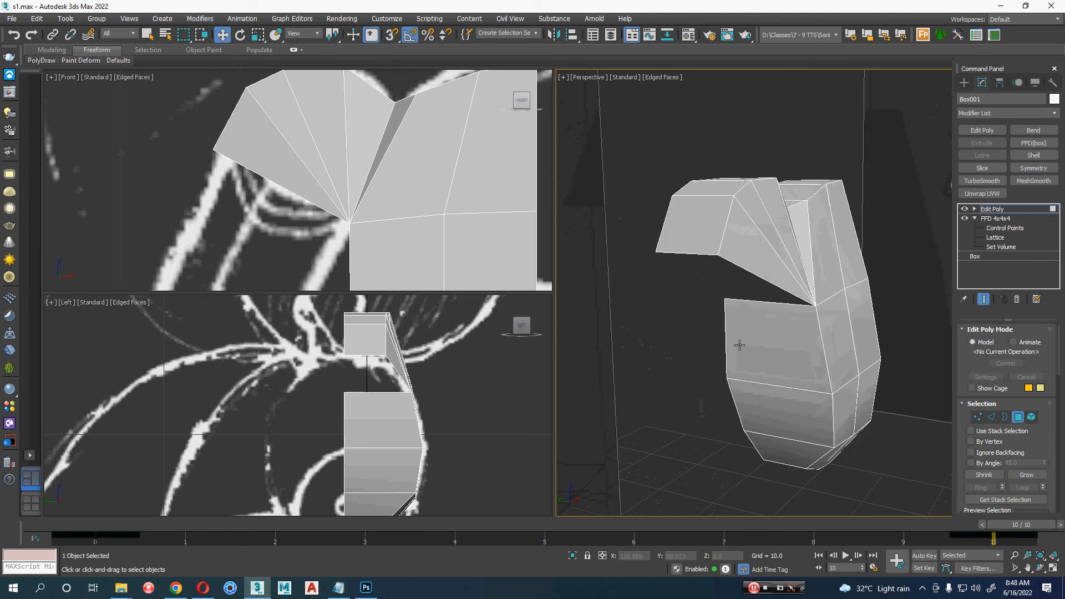
Step: Add a Symmetry modifier and move its mirror plane along Y to the cut so the front half is mirrored to the back
alt+middle_drag(728, 316, 943, 277)
click(996, 211)
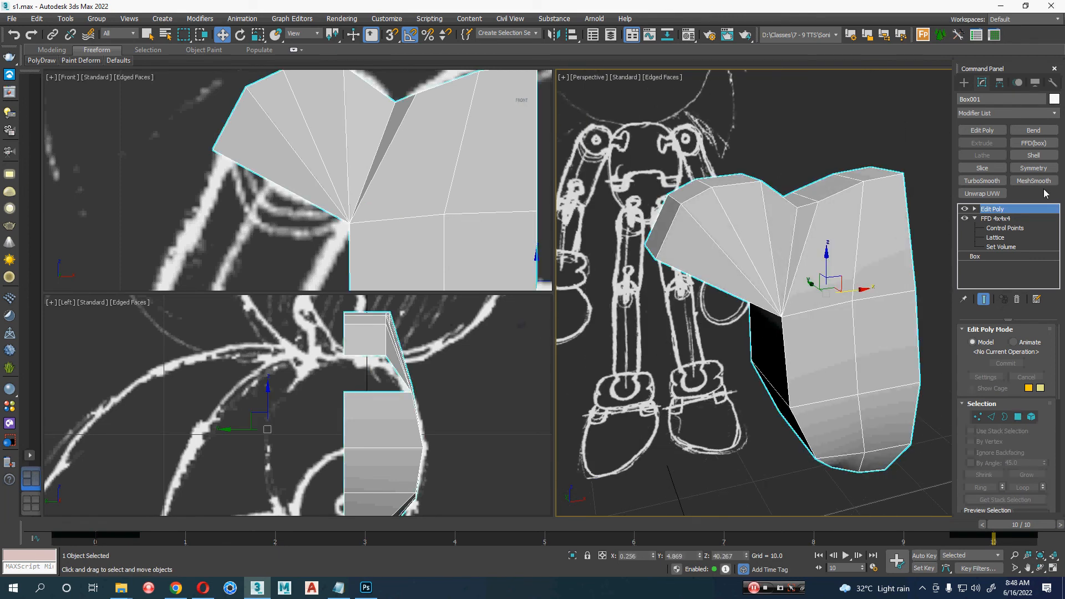
click(1033, 168)
scroll(809, 319, up, 2)
alt+middle_drag(809, 318, 890, 328)
click(975, 208)
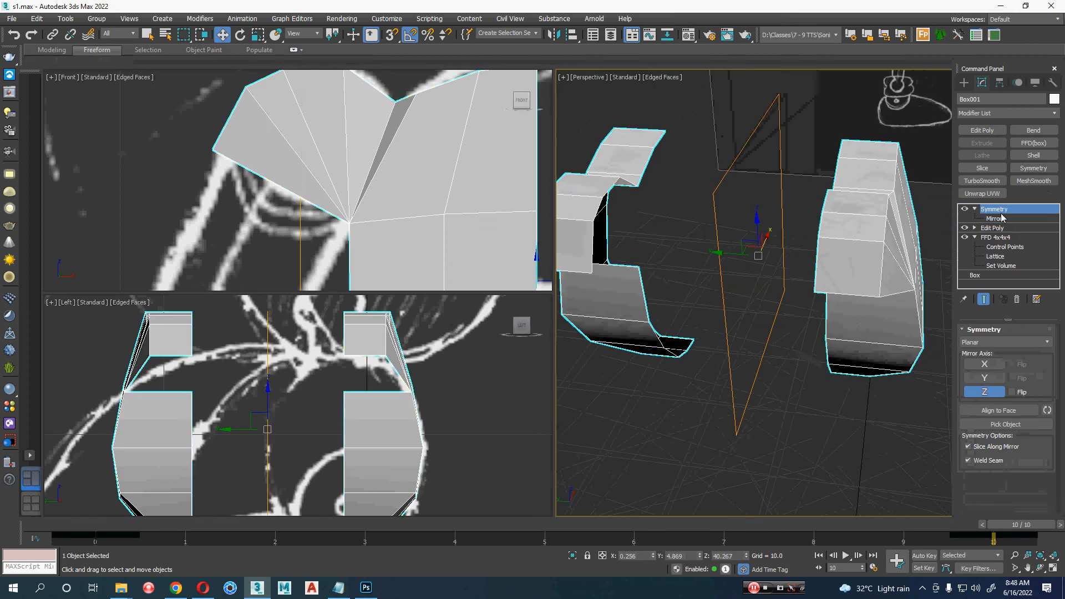
click(995, 218)
drag(727, 253, 804, 260)
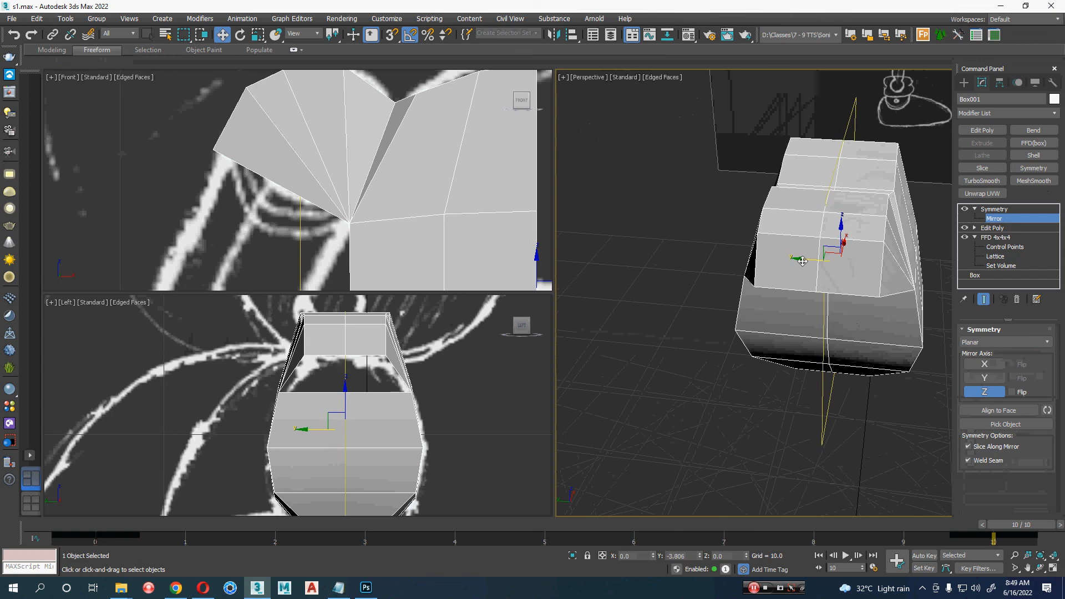
middle_drag(804, 261, 755, 284)
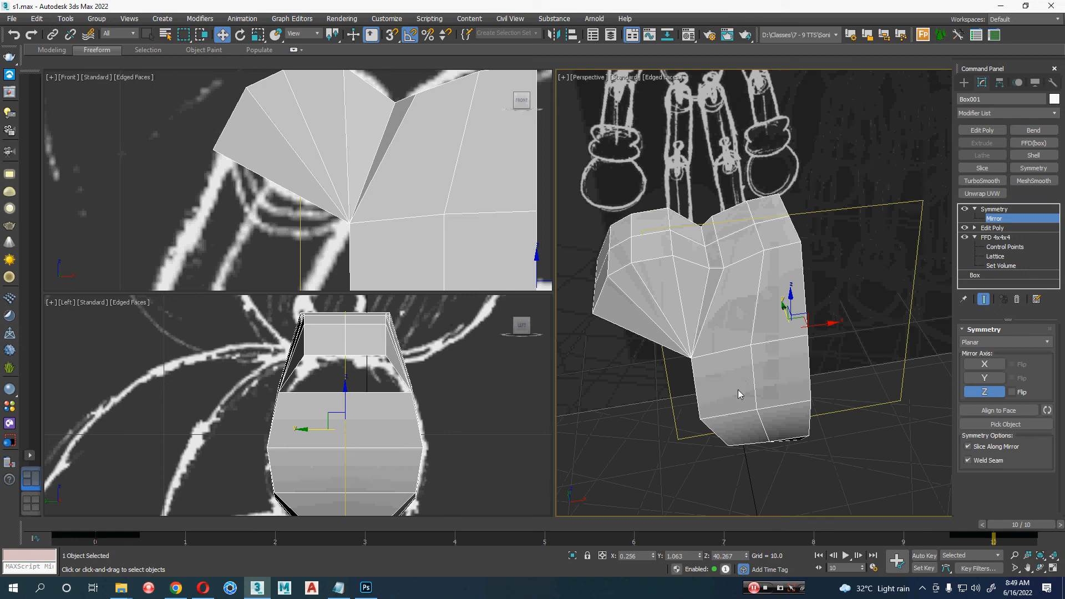
Step: Add a second Symmetry modifier and rotate its mirror -90 degrees about Z to mirror the body and shoulder sideways
click(1006, 211)
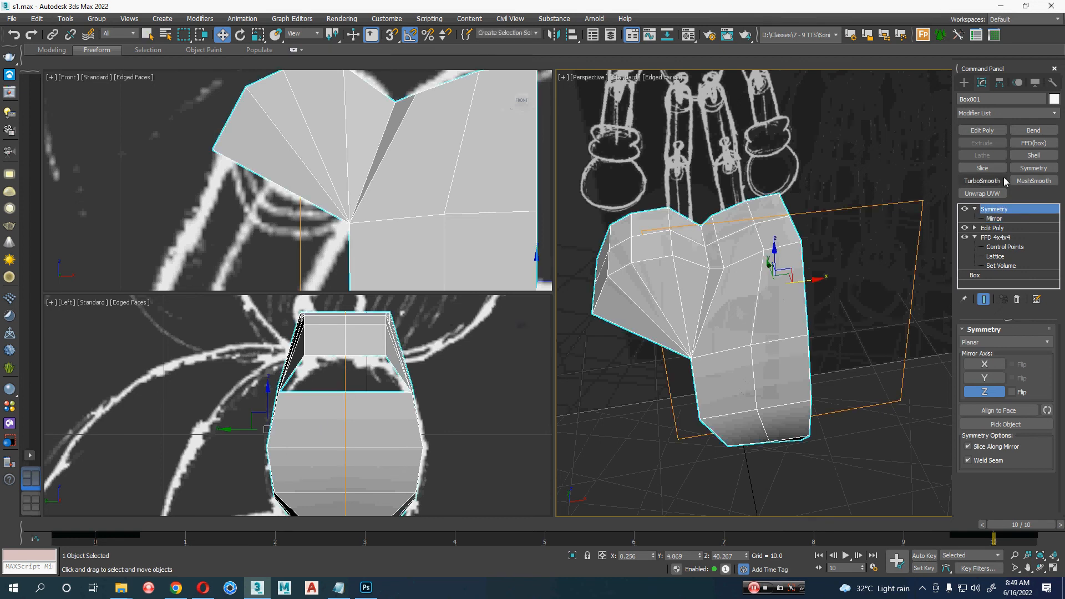
click(1033, 168)
scroll(897, 315, up, 3)
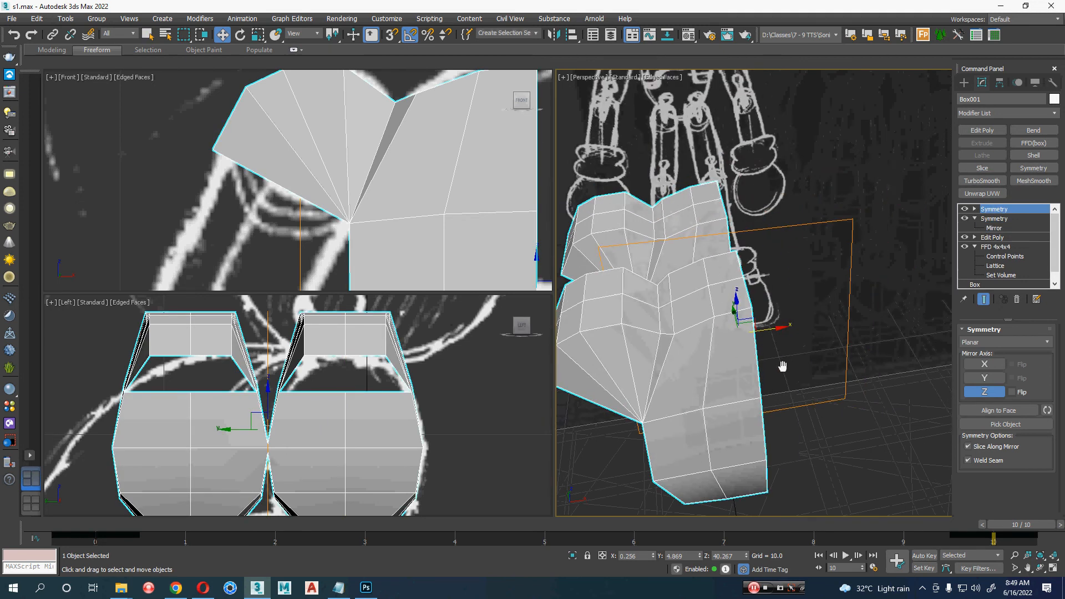
click(975, 209)
click(994, 218)
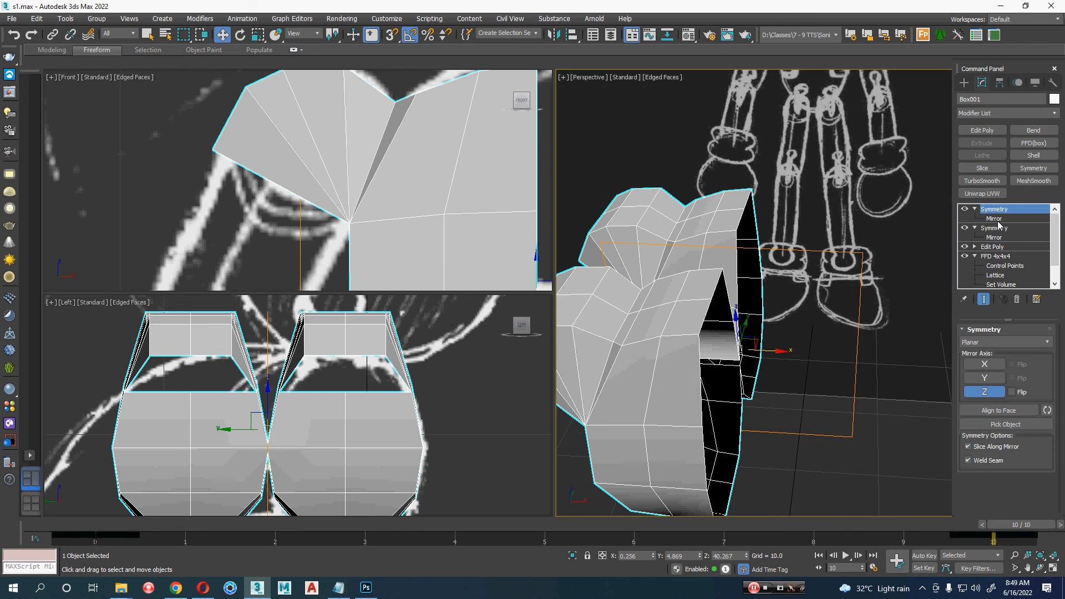
key(e)
drag(773, 364, 718, 384)
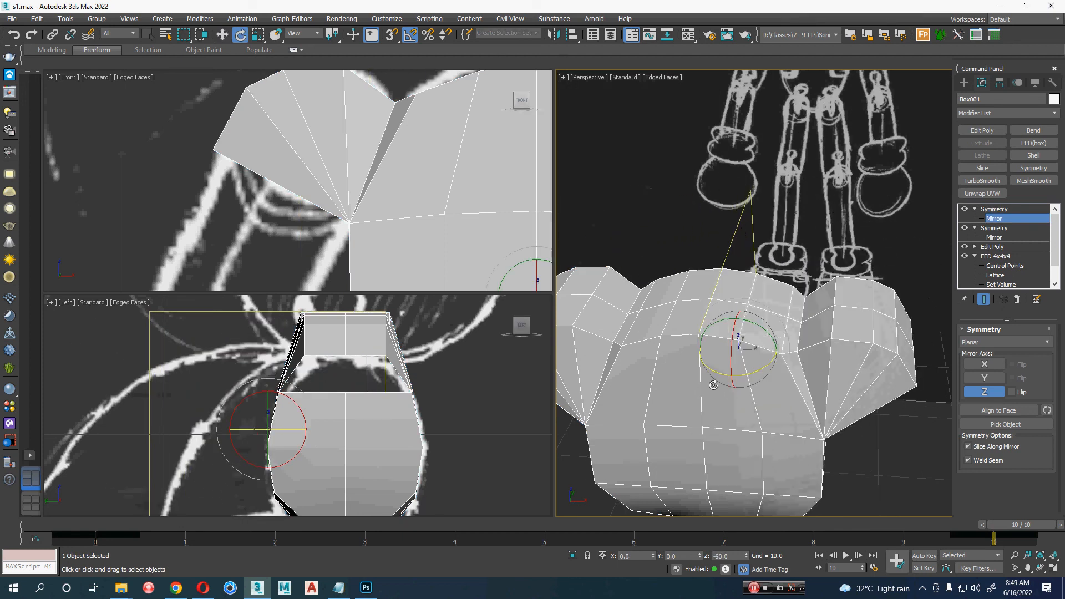
key(w)
middle_drag(717, 384, 831, 307)
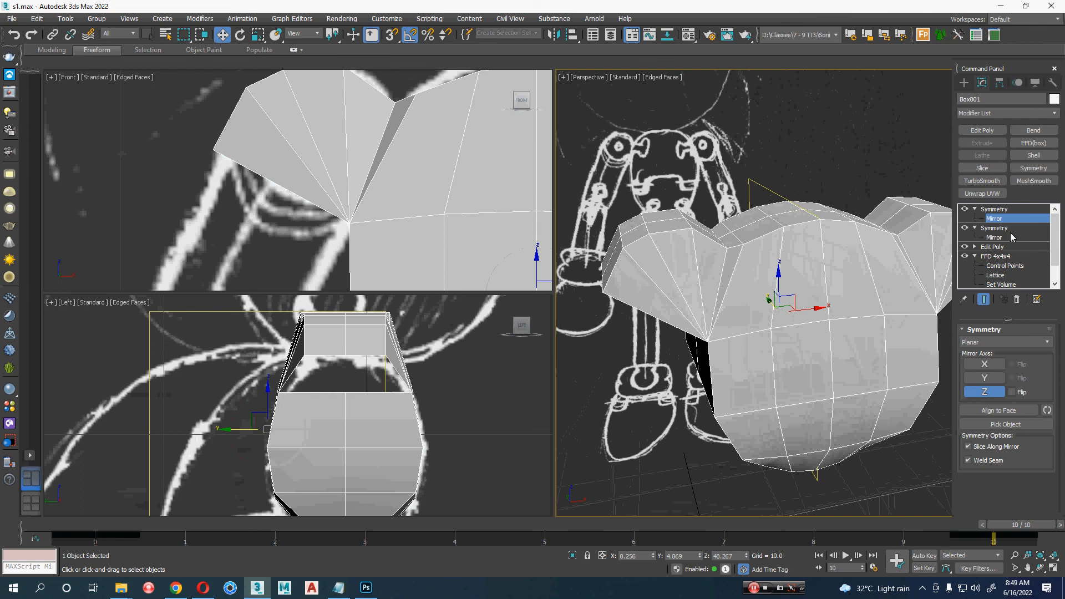
Step: Try to extend the border edges of the shoulder's arm opening down along the blueprint arm in the lower Edit Poly modifier
click(998, 247)
alt+middle_drag(704, 397, 738, 262)
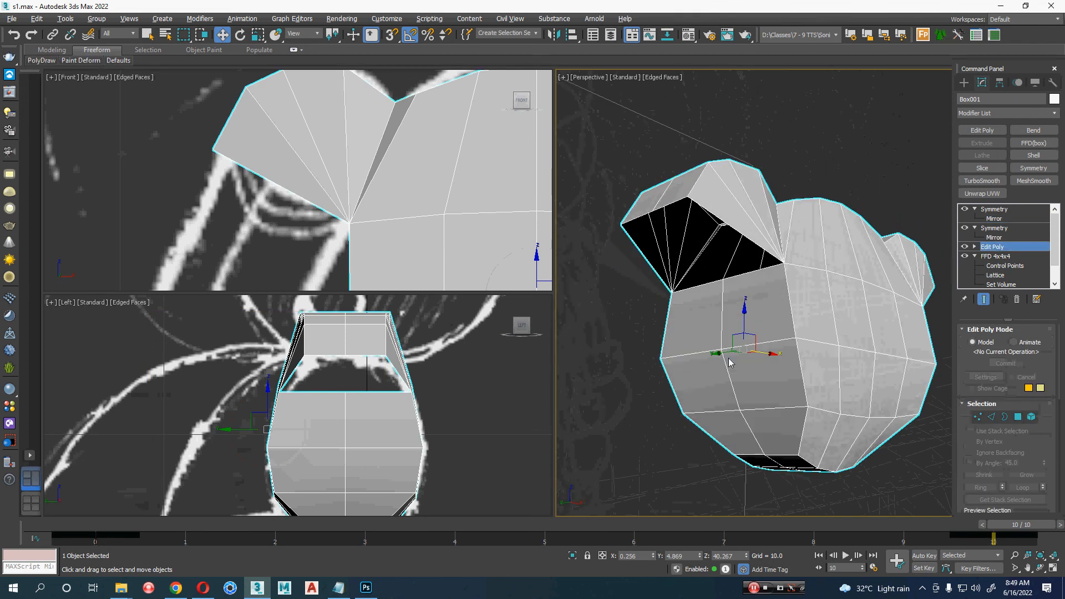
key(2)
click(676, 204)
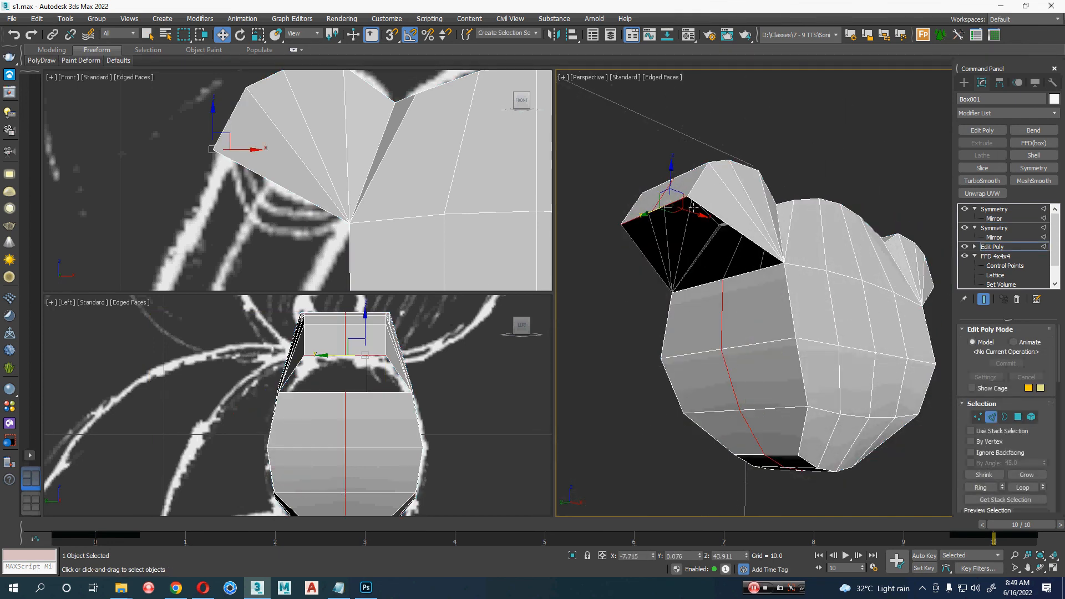
ctrl+click(700, 207)
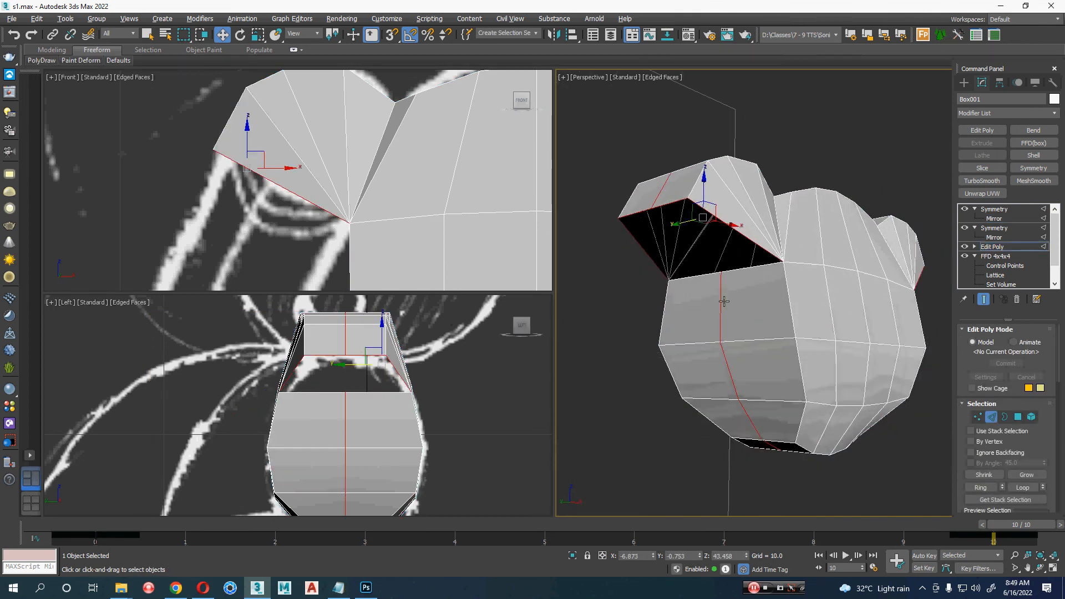
alt+middle_drag(699, 207, 727, 308)
scroll(327, 246, down, 2)
middle_drag(328, 246, 362, 170)
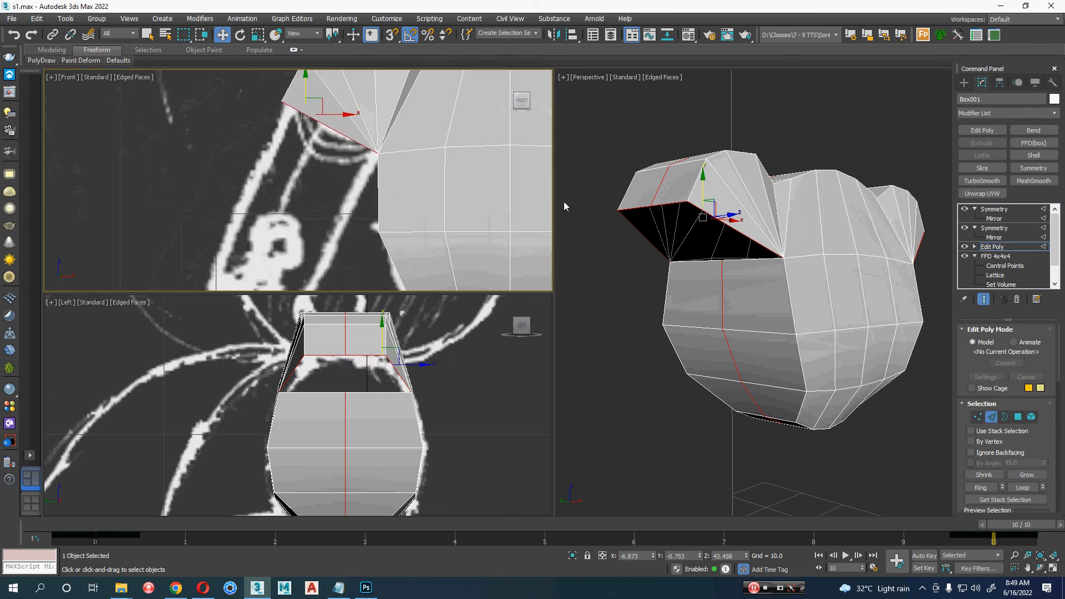
middle_drag(350, 123, 354, 125)
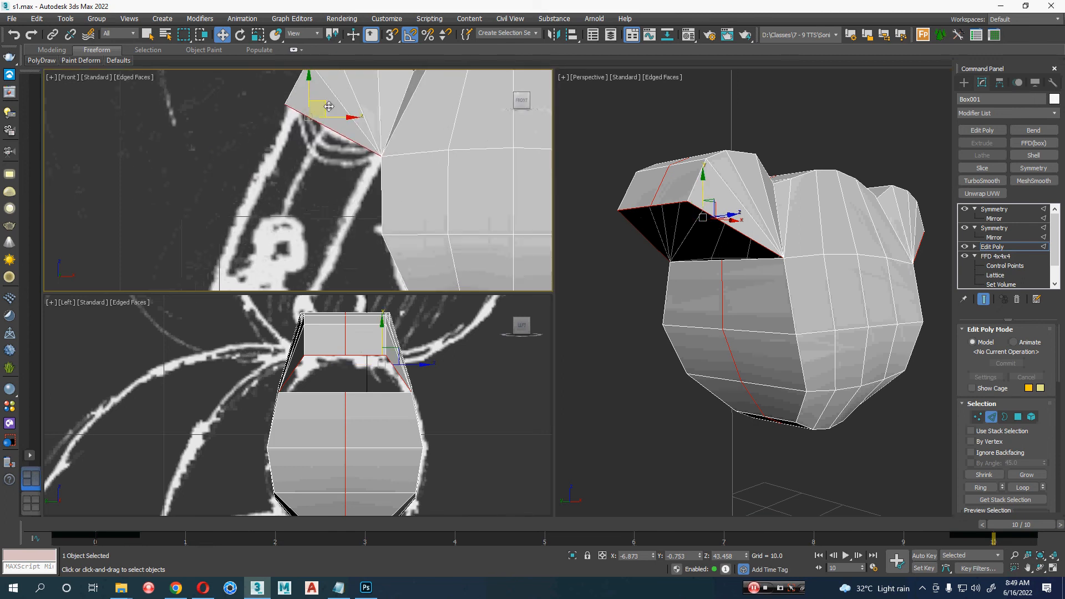
shift+drag(326, 110, 307, 151)
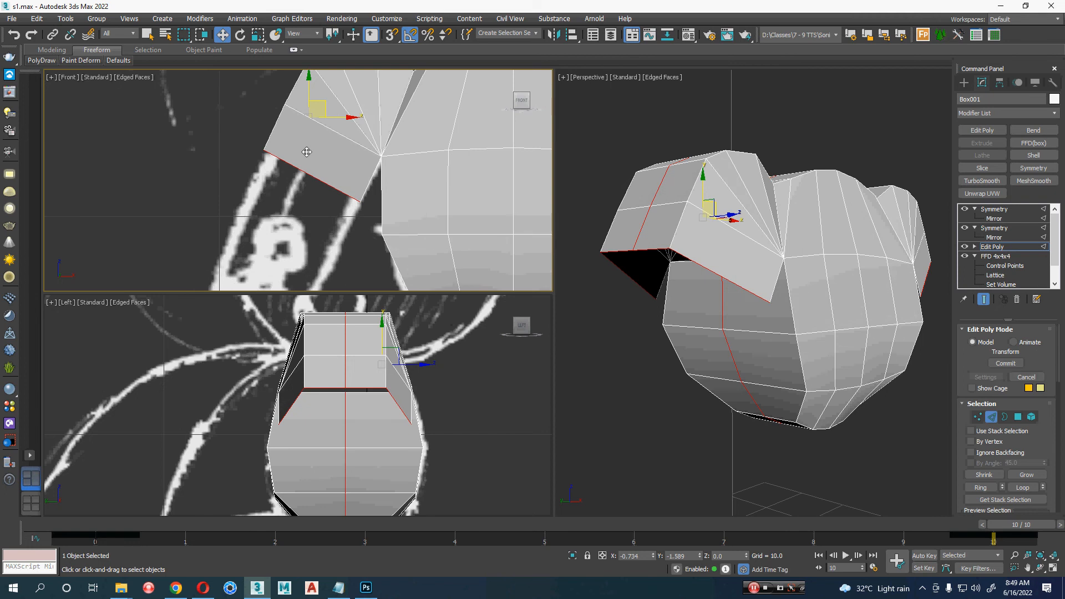
shift+drag(306, 152, 307, 152)
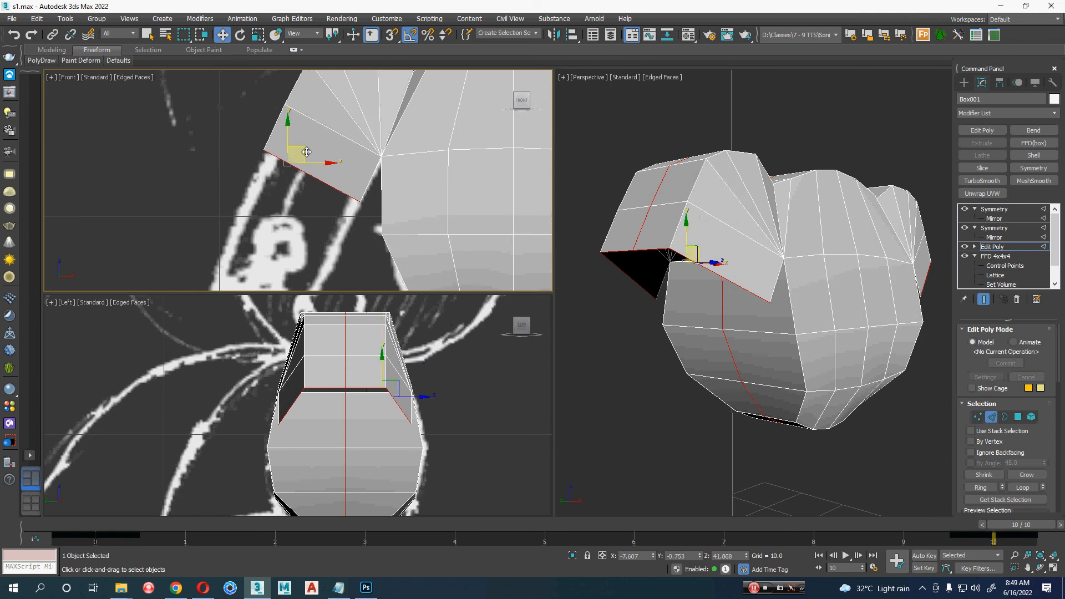
middle_click(682, 248)
key(ctrl+z)
Step: Select the outer border edges of the shoulder's arm opening and extend them as new polygons down along the blueprint arm
click(636, 223)
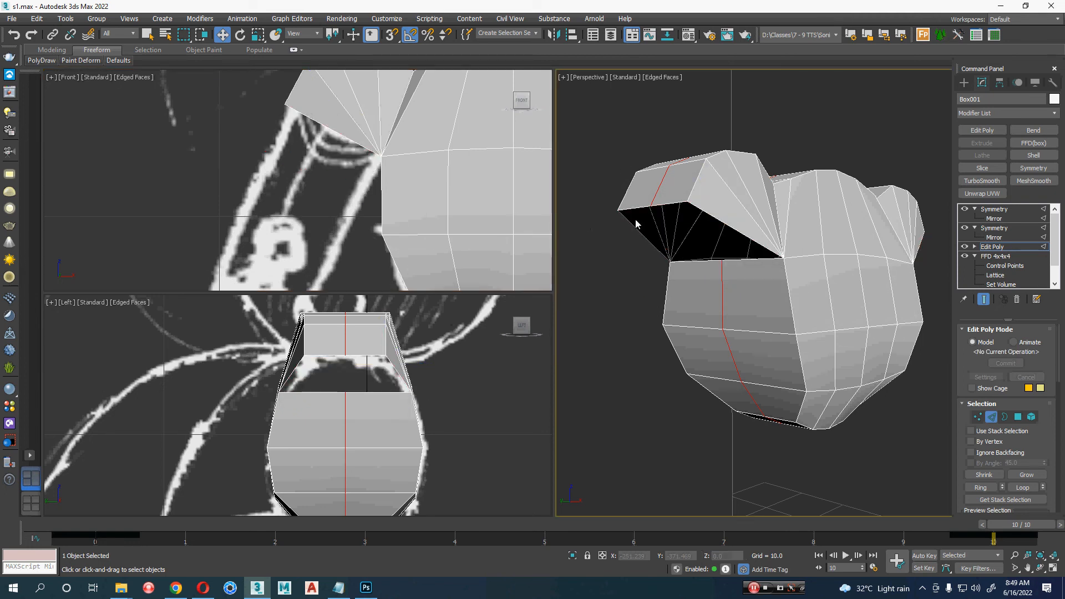
click(664, 205)
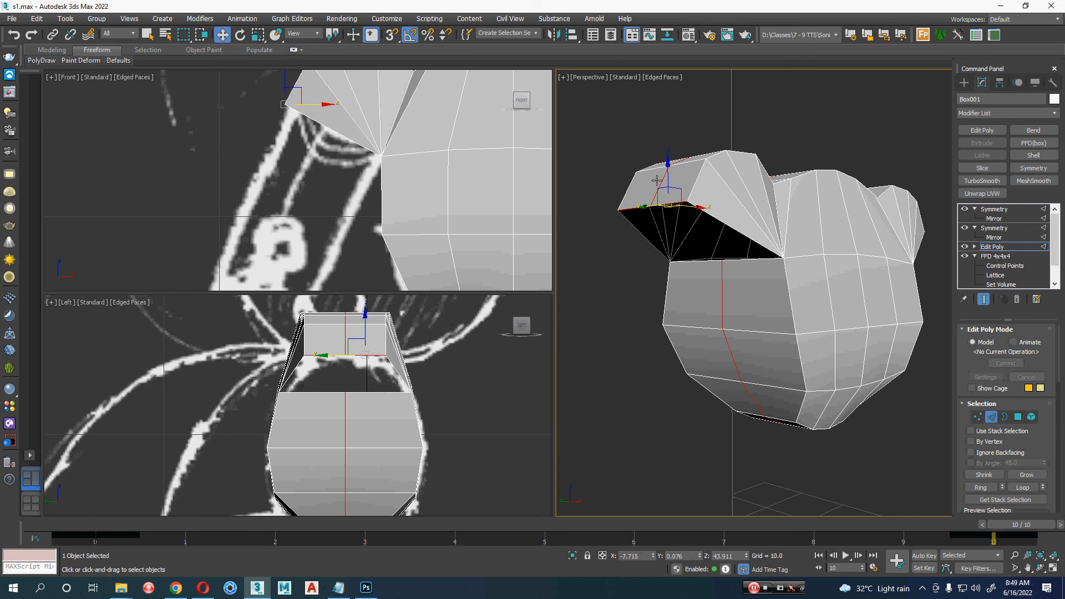
click(738, 230)
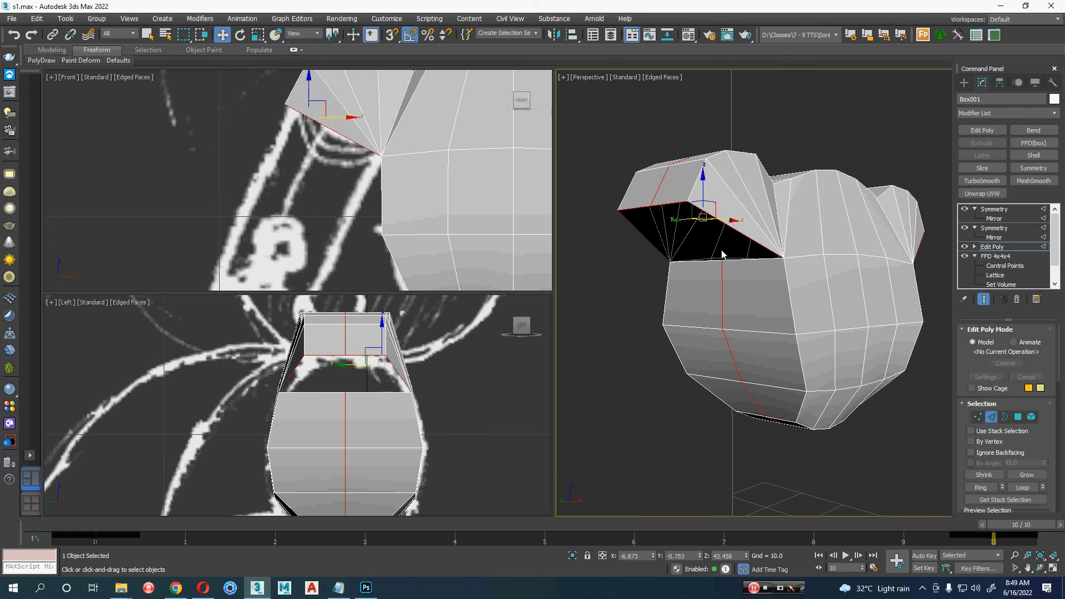
middle_drag(360, 228, 374, 214)
shift+drag(346, 112, 313, 186)
alt+middle_drag(642, 284, 667, 298)
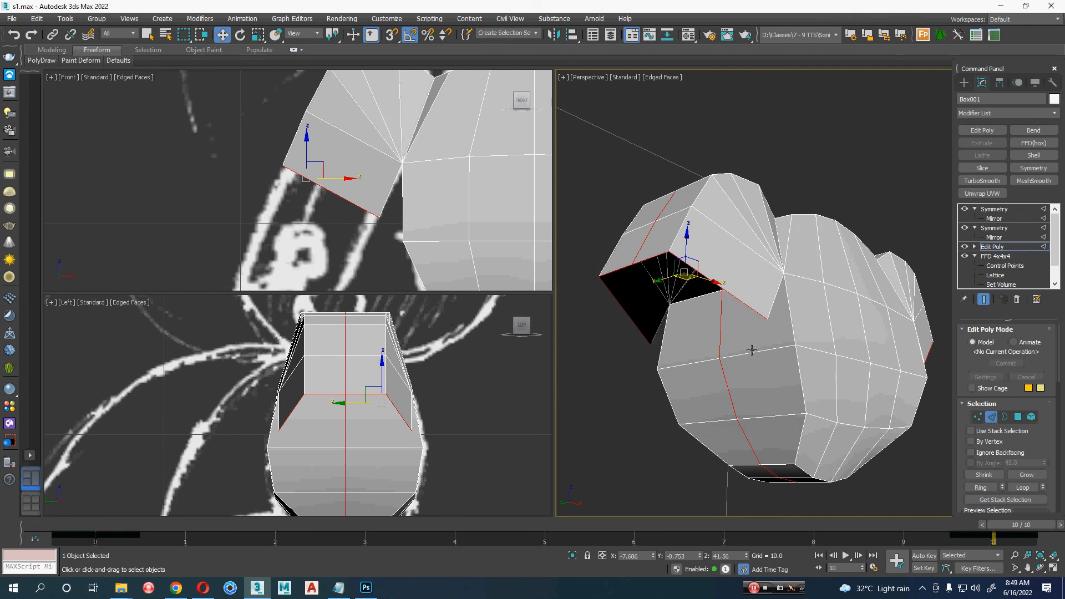
alt+middle_drag(811, 209, 801, 326)
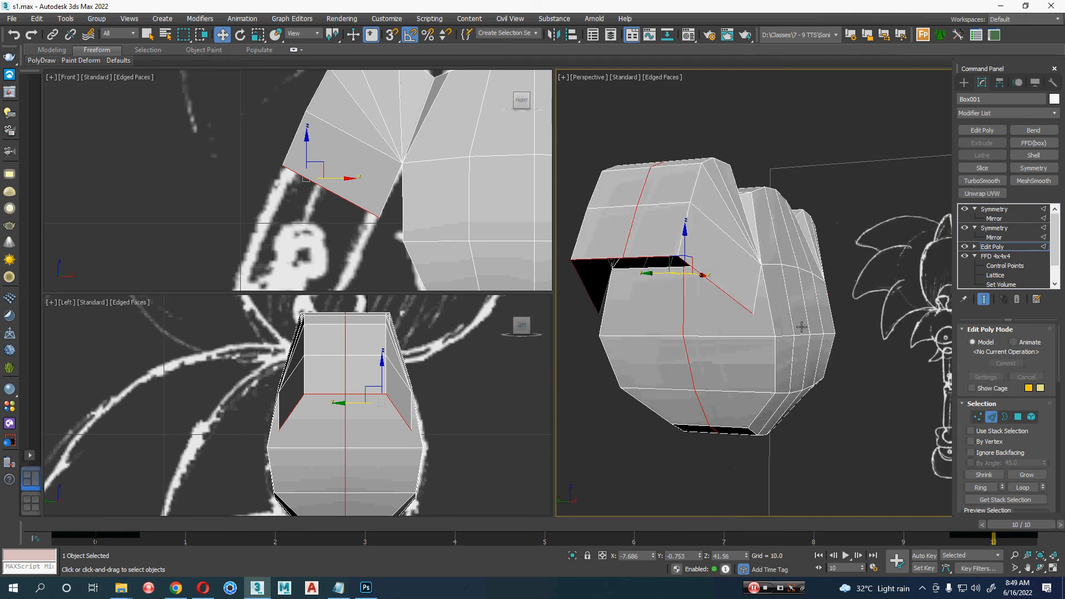
alt+middle_drag(835, 278, 797, 345)
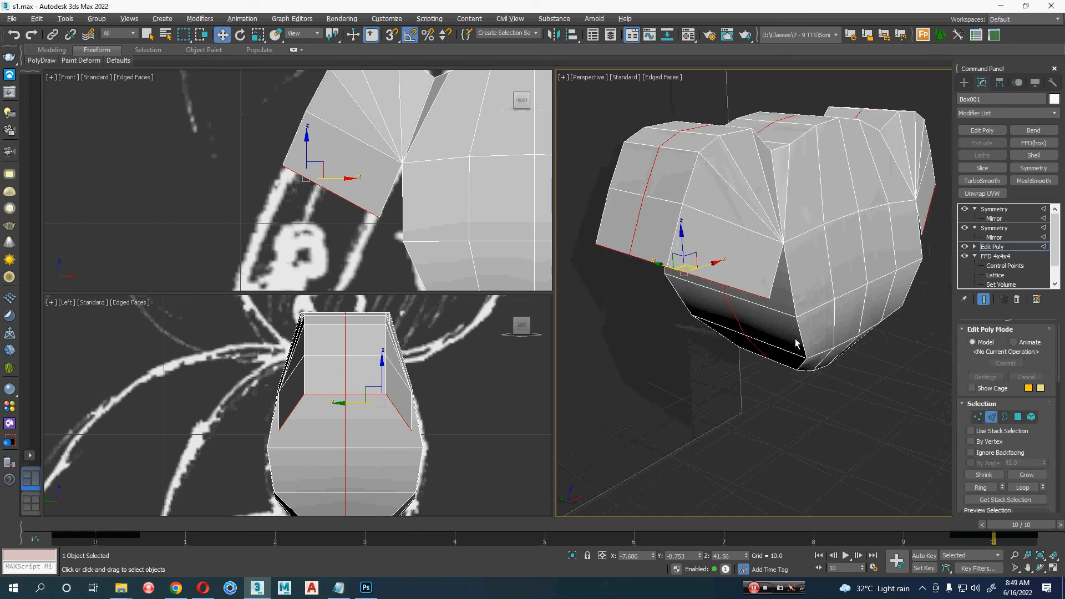
Step: Delete the sideways Symmetry modifier and add an Edit Poly modifier above the remaining front-to-back Symmetry
click(1004, 209)
click(1019, 300)
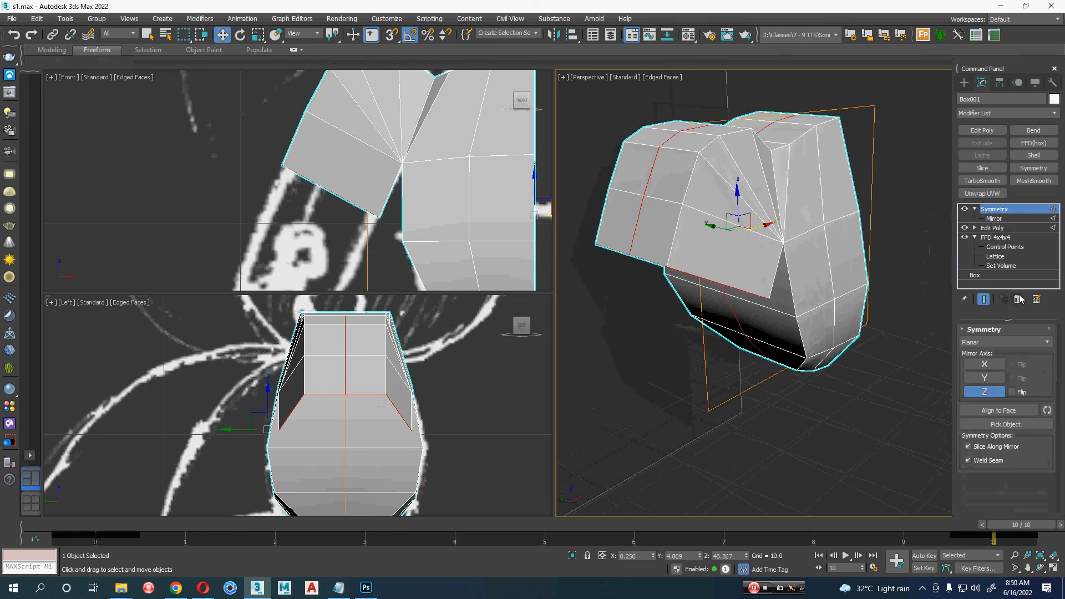
alt+middle_drag(749, 312, 777, 317)
click(993, 228)
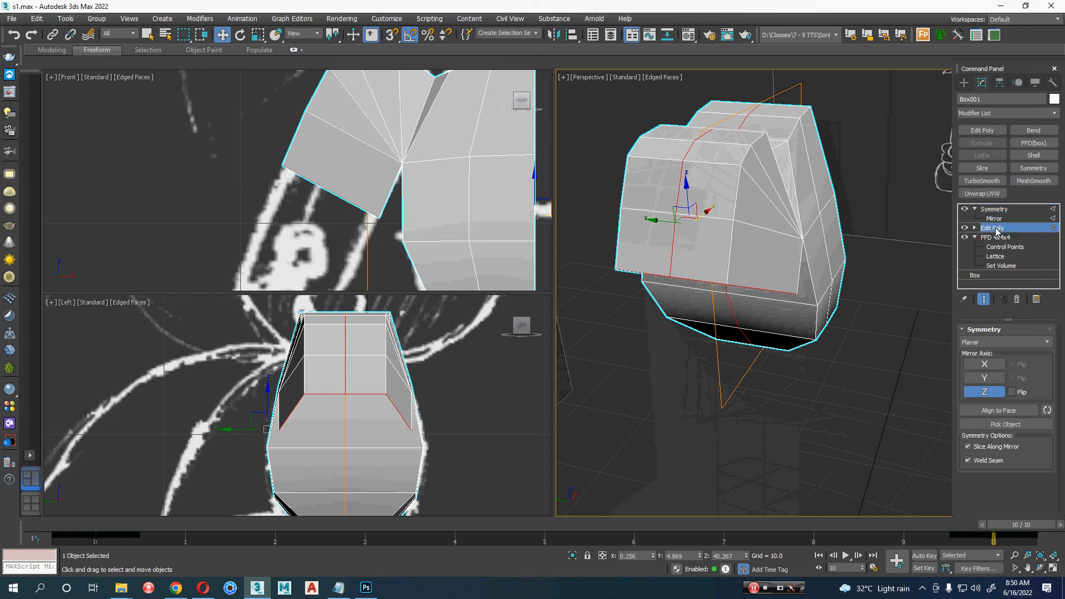
click(992, 419)
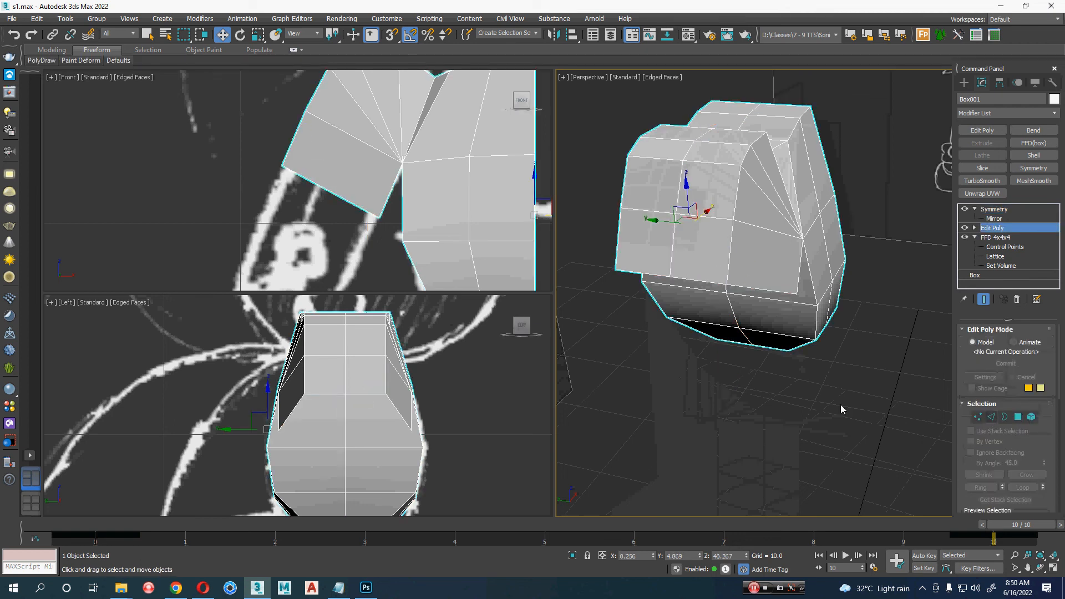
click(832, 385)
middle_drag(831, 380, 945, 331)
click(794, 315)
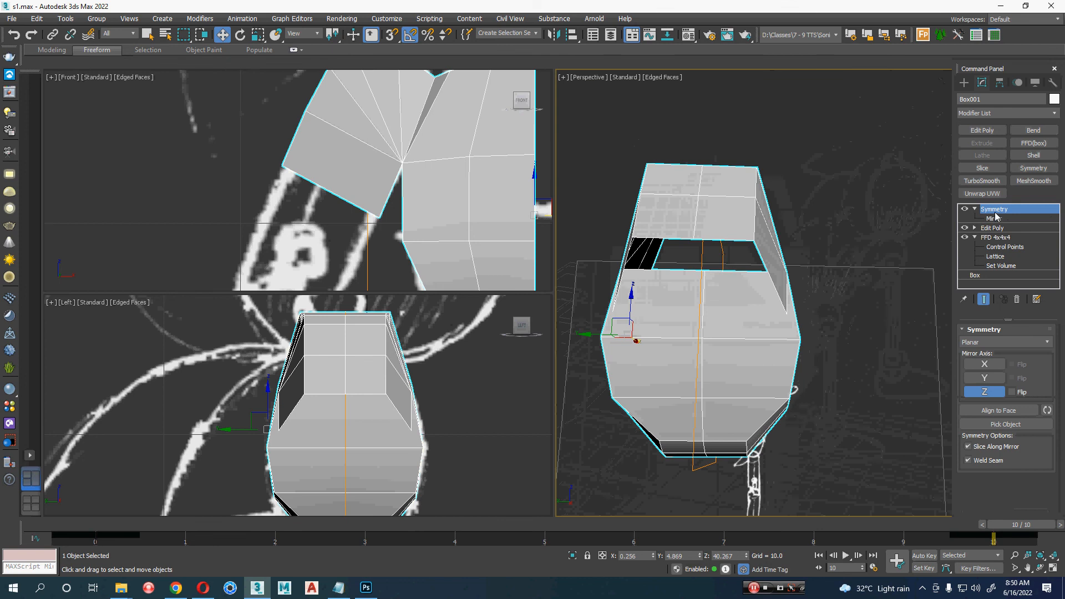
click(990, 129)
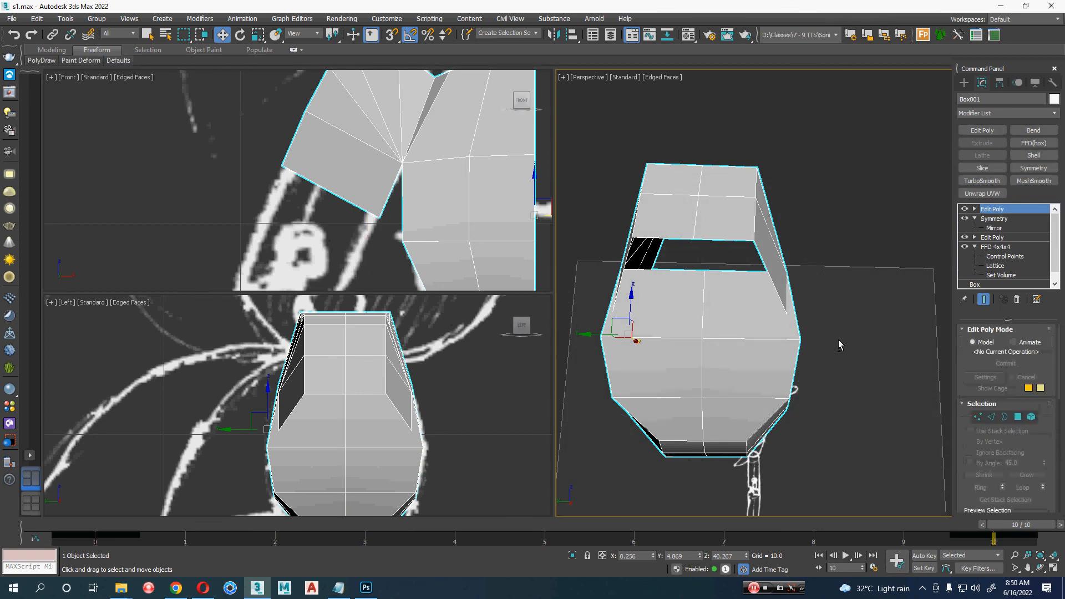
Step: Bridge the front and back edges on the body-facing side of the arm extension, adding a division across the middle
alt+middle_drag(838, 340, 758, 291)
key(2)
click(757, 291)
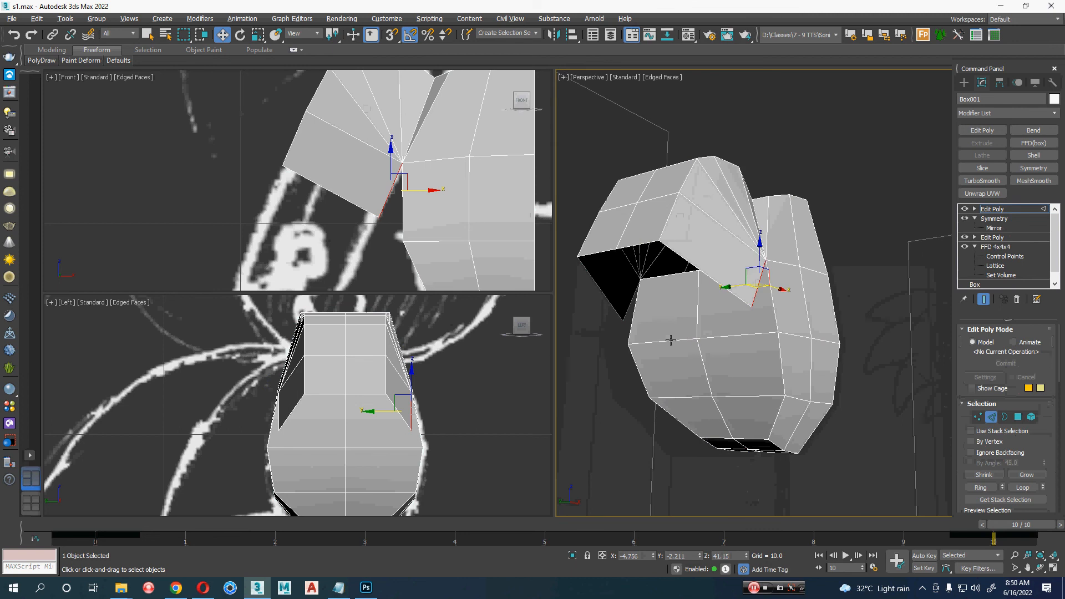
ctrl+click(632, 305)
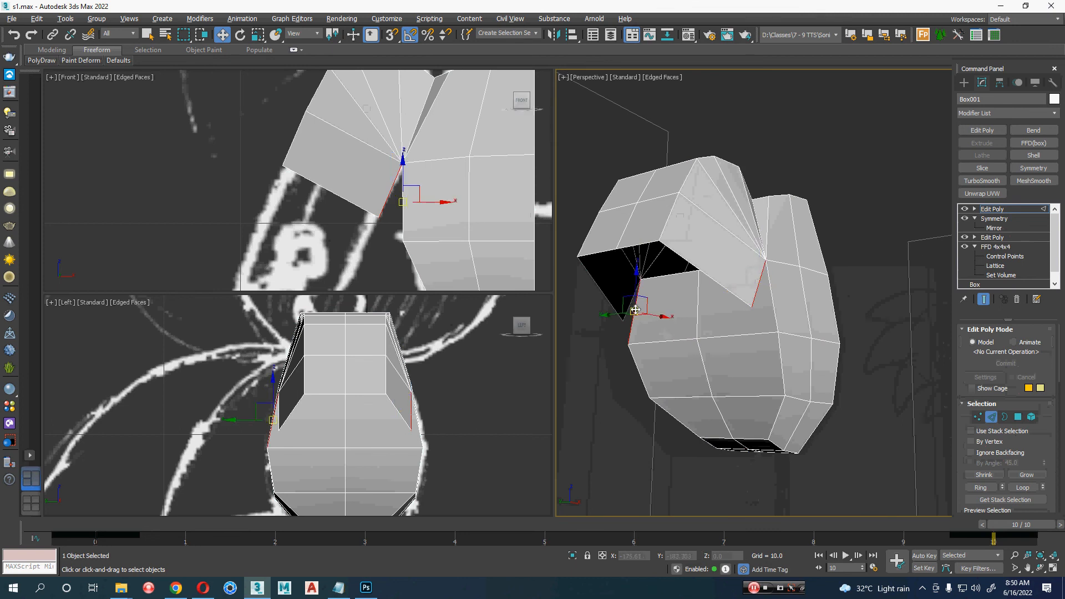
alt+middle_drag(628, 322, 665, 333)
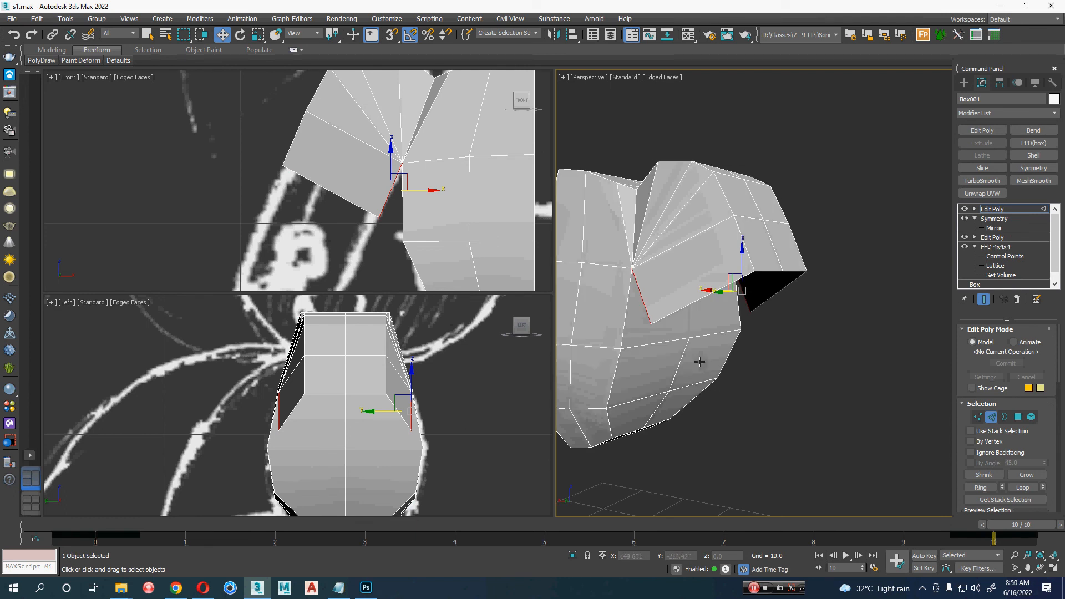
mouse_move(699, 362)
alt+middle_down()
mouse_move(721, 355)
mouse_move(685, 350)
alt+middle_up()
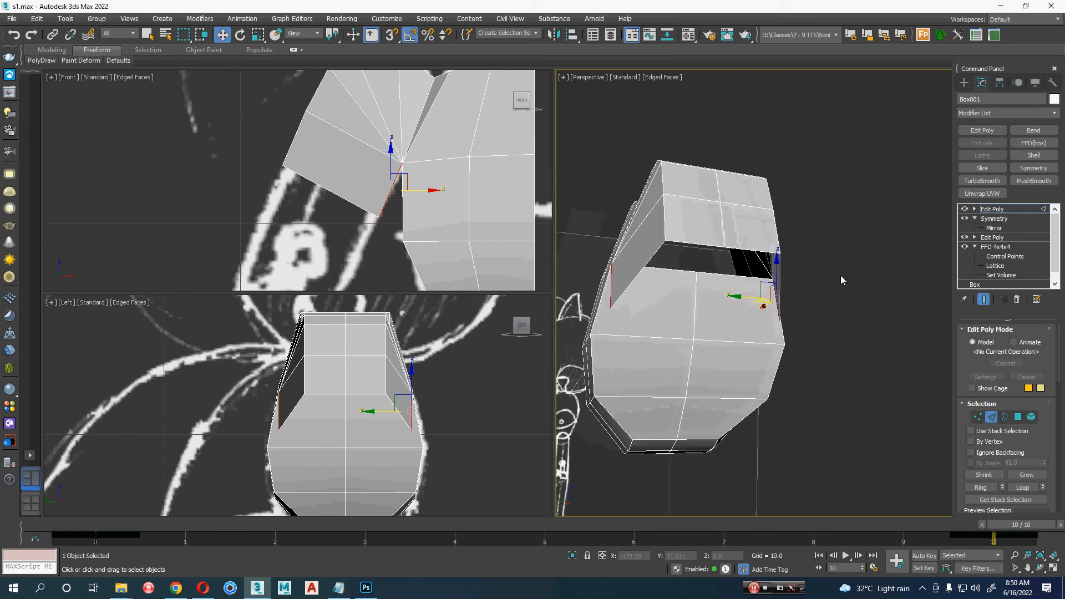
right_click(844, 269)
click(829, 334)
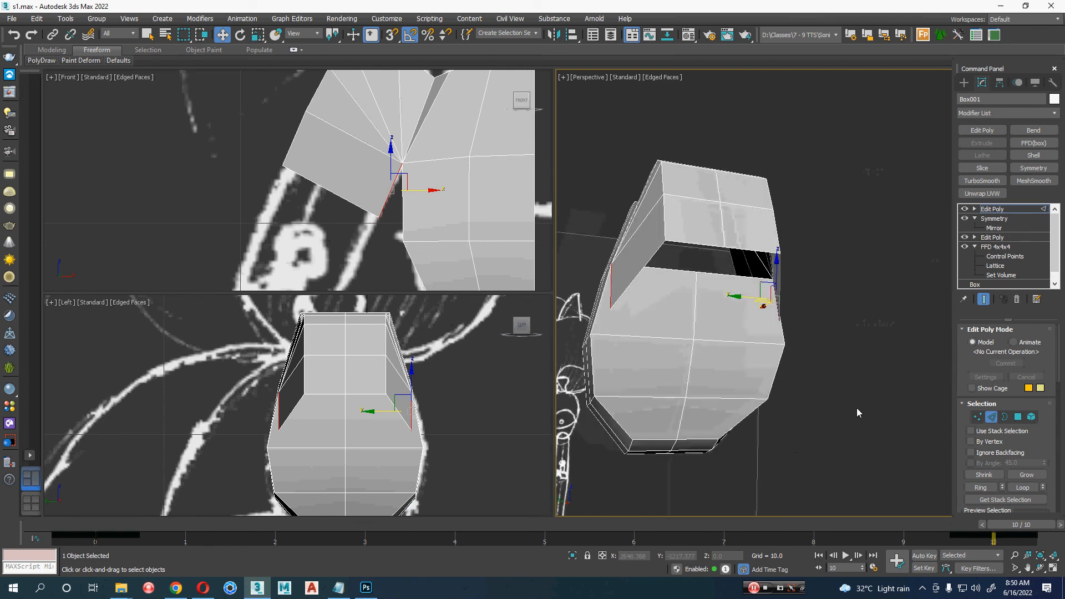
scroll(980, 450, down, 4)
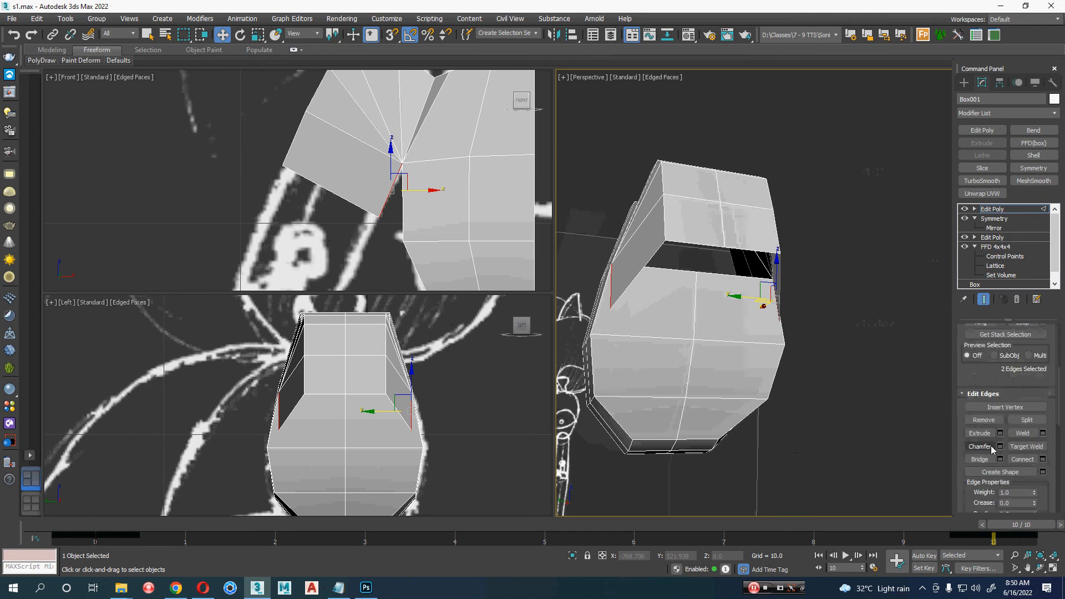
click(999, 460)
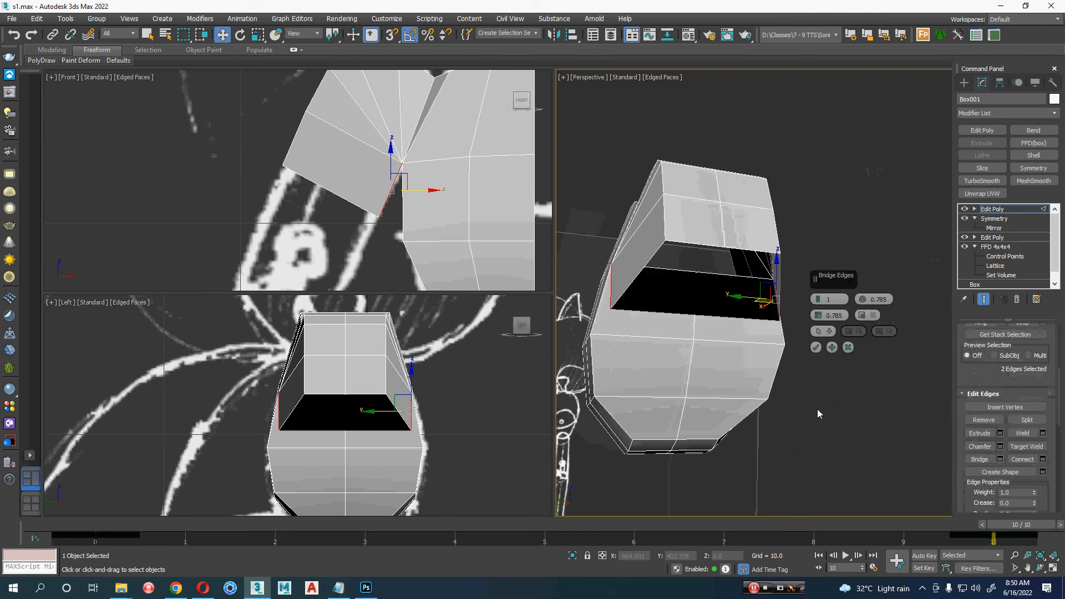
click(819, 297)
alt+middle_drag(792, 321, 760, 299)
click(816, 348)
Step: Inspect the bridged side of the arm extension and reselect its front and back edges
alt+middle_drag(721, 352, 743, 416)
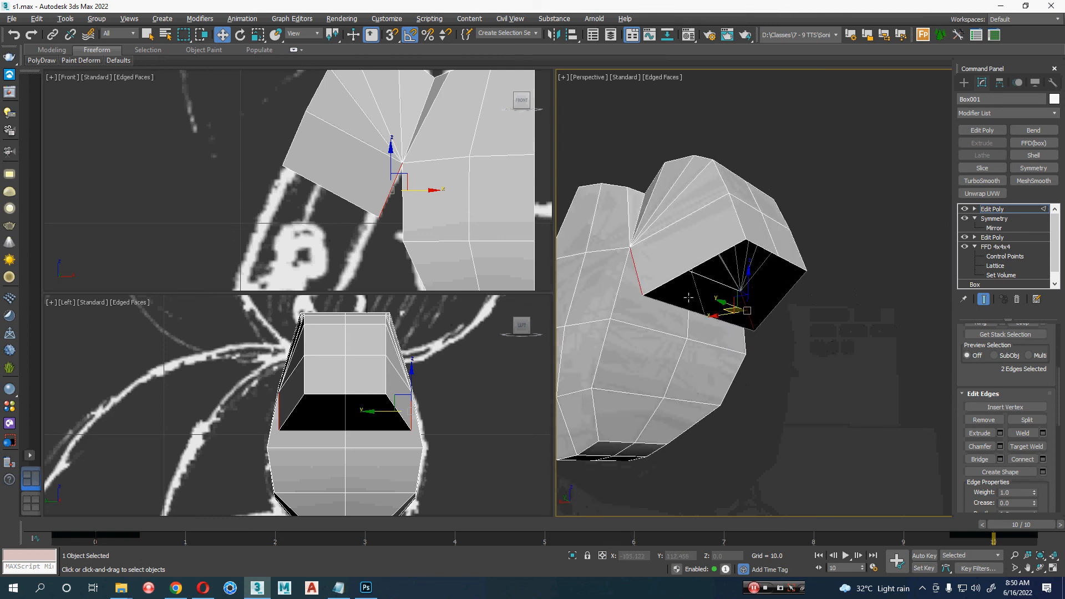
alt+middle_drag(688, 298, 675, 347)
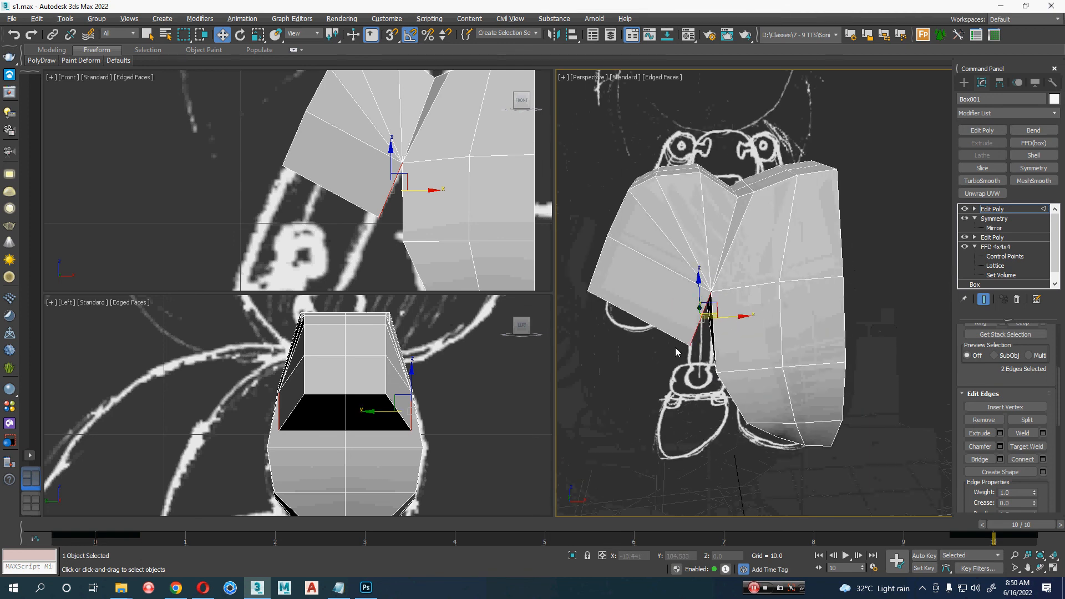
alt+middle_drag(733, 315, 876, 333)
key(ctrl+z)
key(ctrl+z)
key(ctrl+z)
click(765, 302)
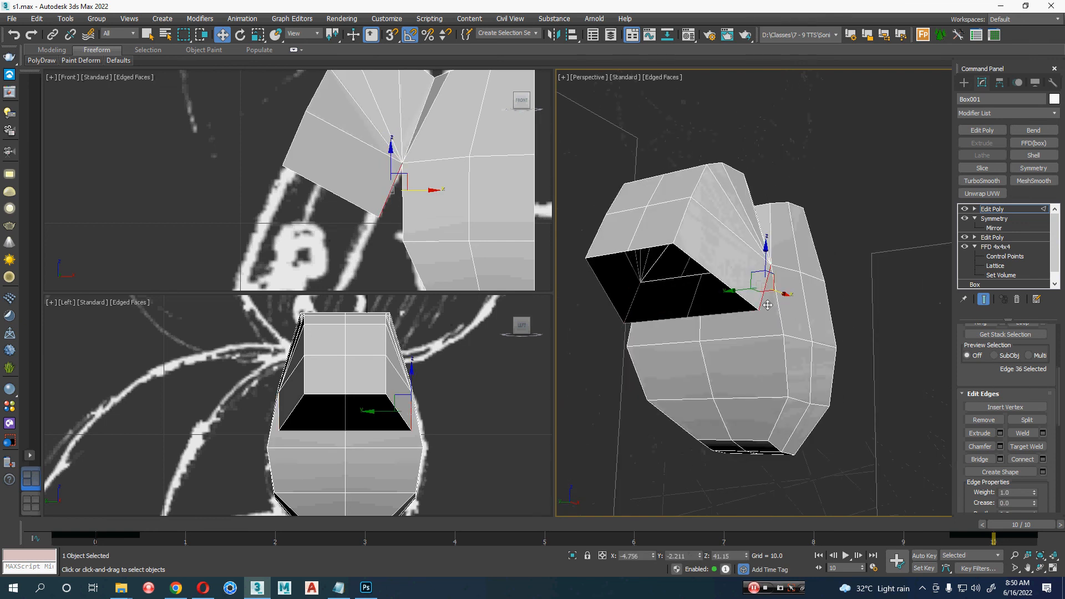
alt+middle_drag(738, 340, 736, 343)
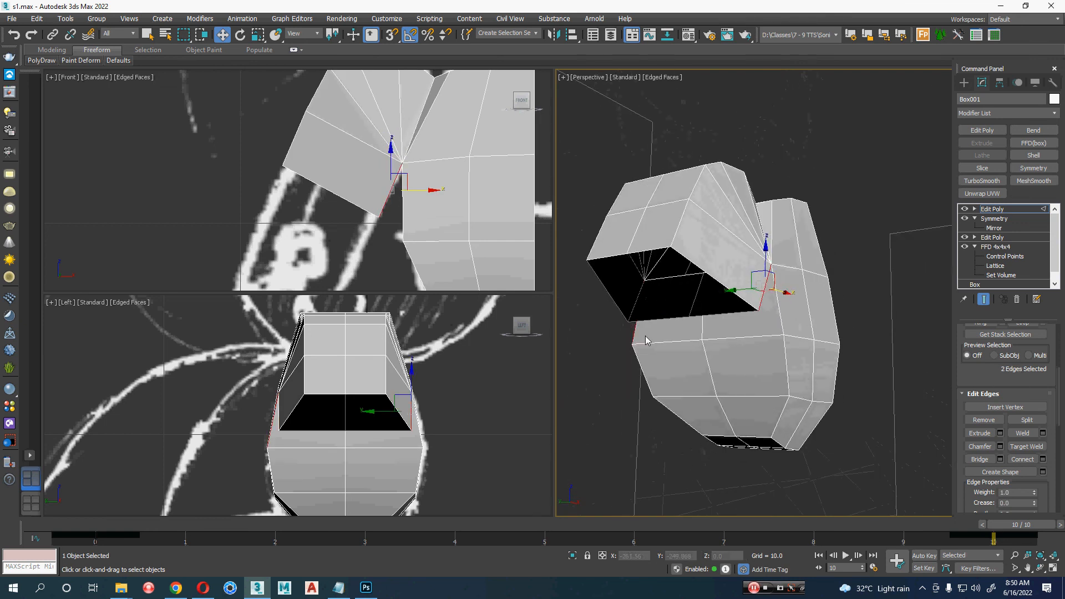
alt+middle_drag(644, 341, 749, 302)
ctrl+click(625, 296)
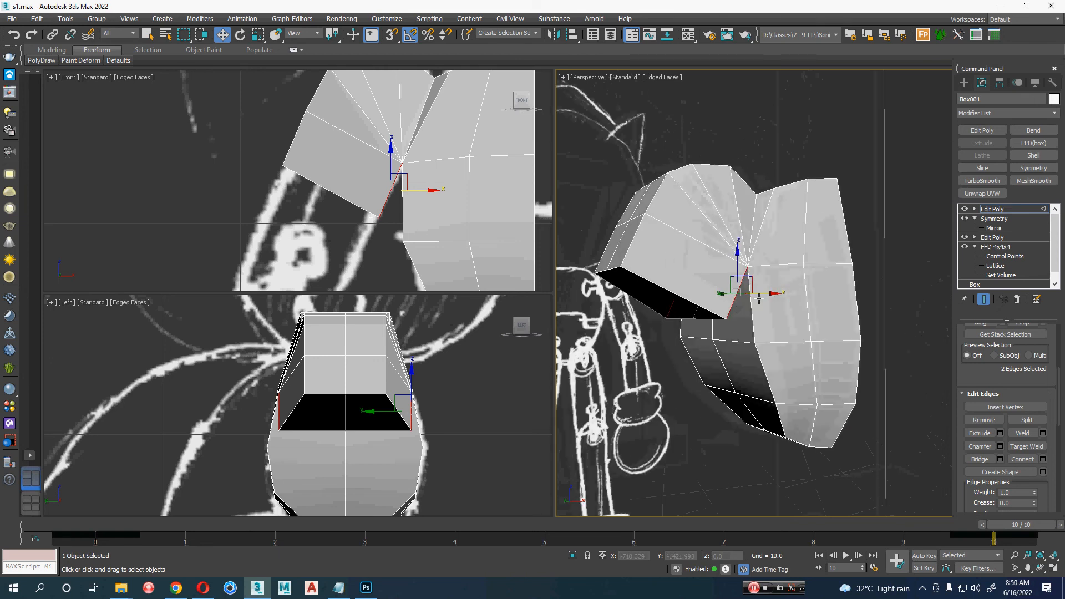
Step: Move the arm extension's two lower inner corner vertices away from the body and slightly upward
key(1)
click(727, 318)
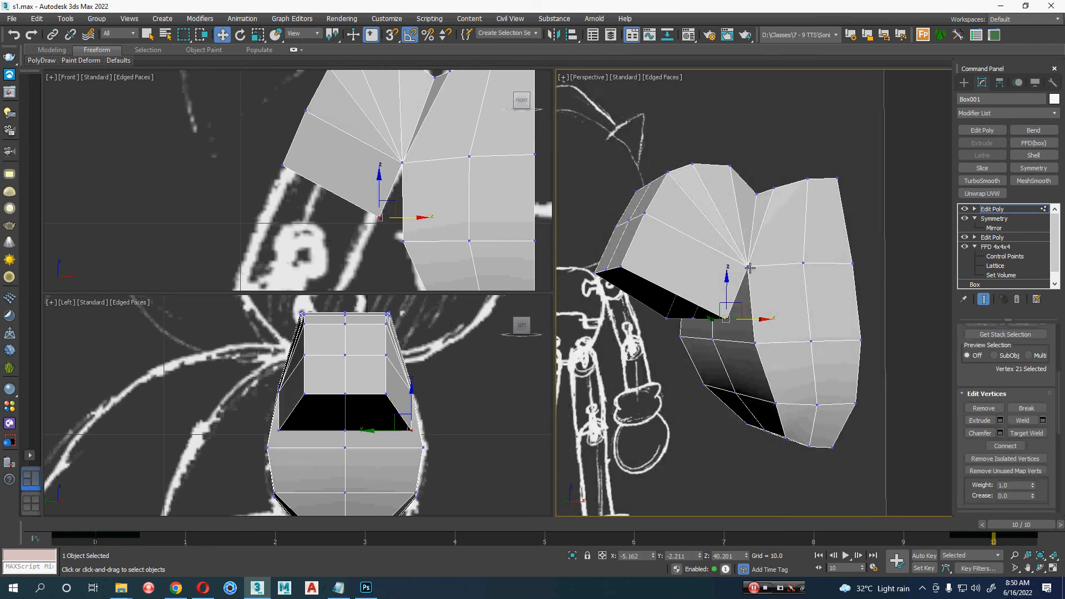
ctrl+click(674, 318)
alt+middle_drag(674, 318, 735, 318)
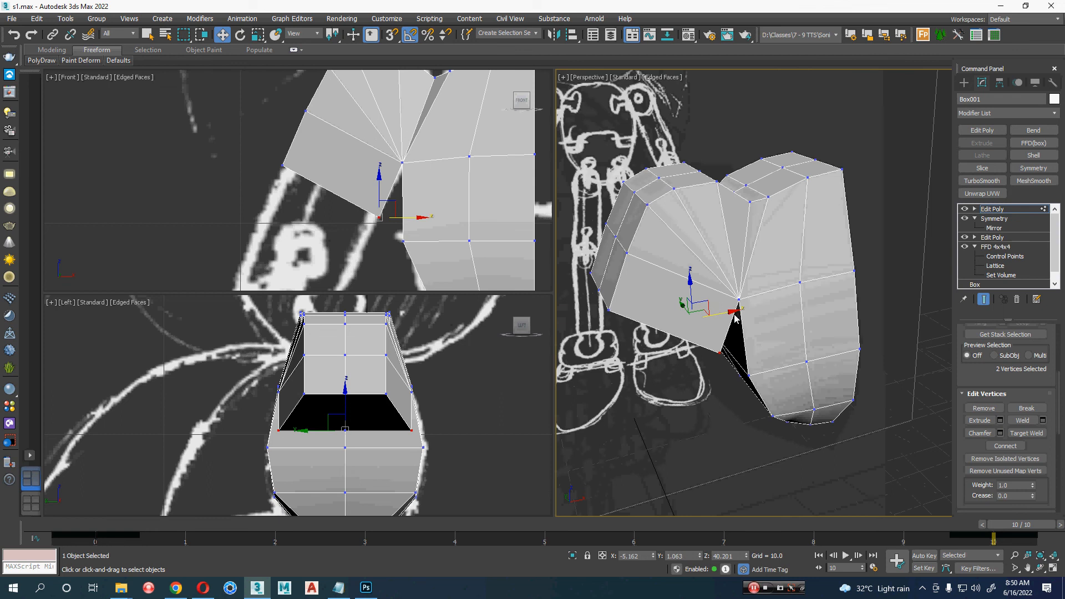
drag(730, 312, 671, 278)
Step: Scale the two lower inner corner vertices to 82% along Y and move them back toward the body to about X -5.63
alt+middle_drag(684, 331, 655, 325)
key(r)
drag(621, 311, 629, 311)
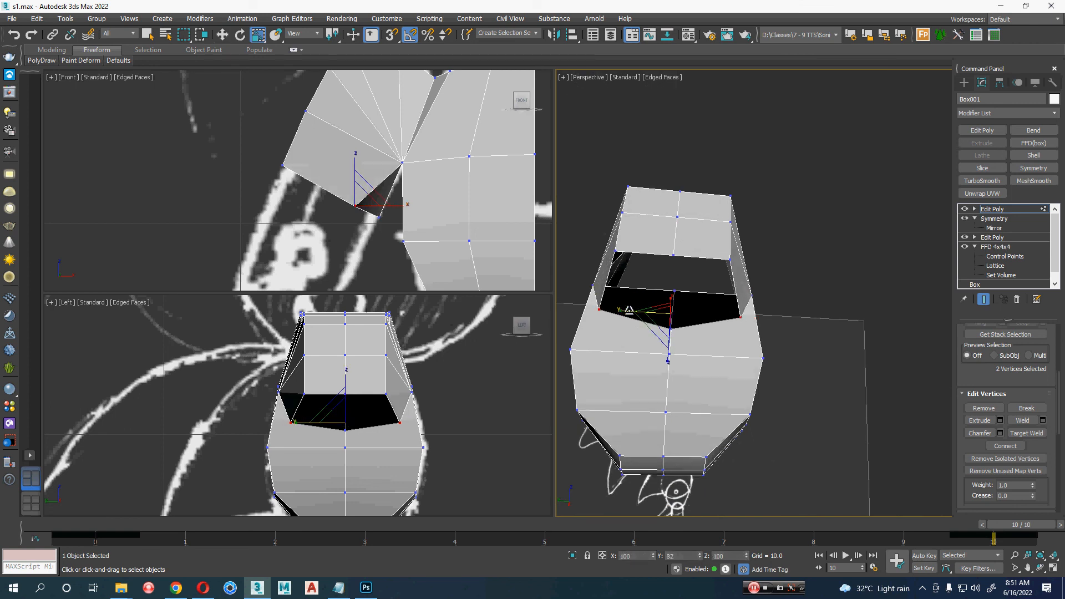
alt+middle_drag(709, 345, 664, 369)
key(w)
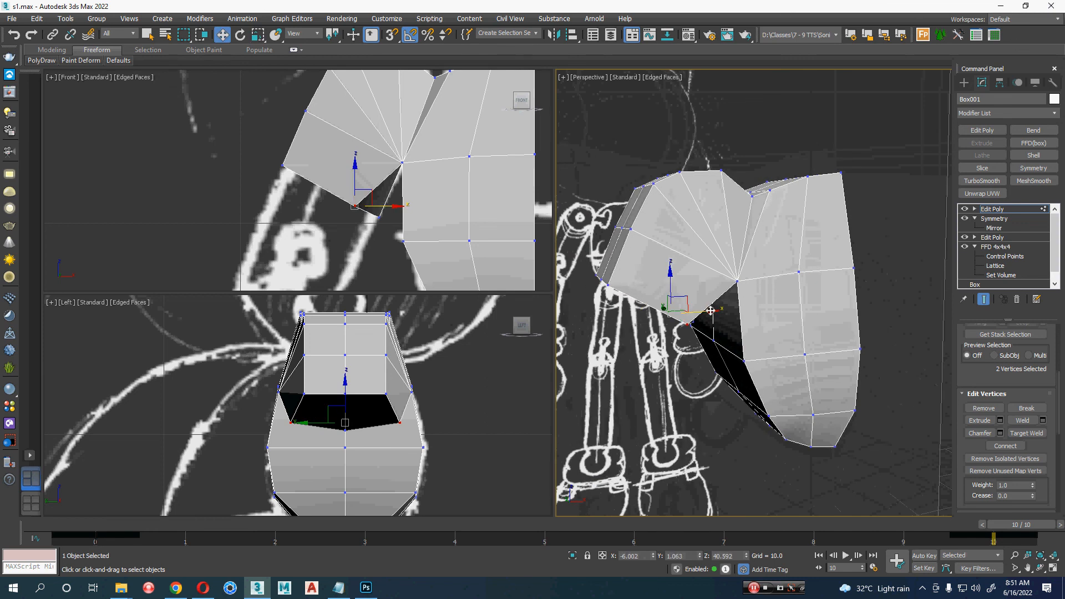
drag(708, 312, 716, 311)
alt+middle_drag(716, 311, 769, 298)
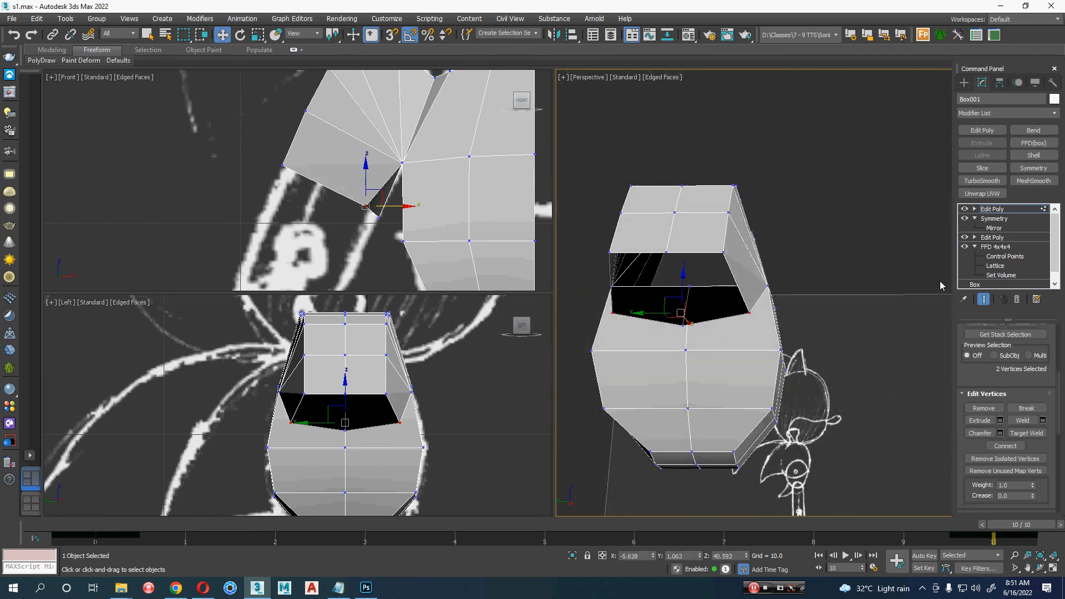
Step: Preview the body and its arm opening with a TurboSmooth modifier and remove the modifier
click(992, 210)
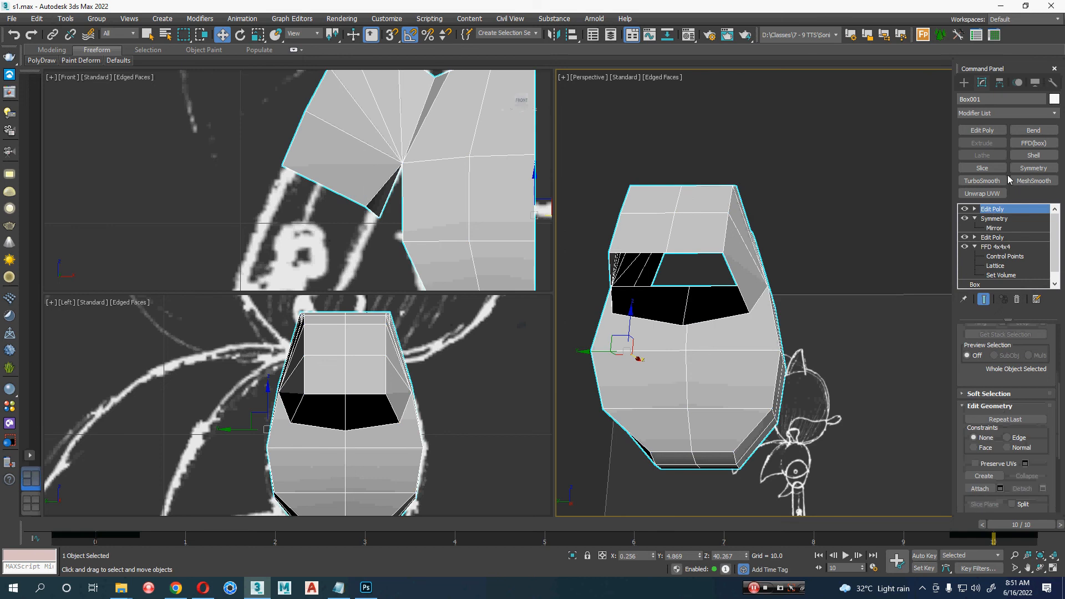
click(994, 180)
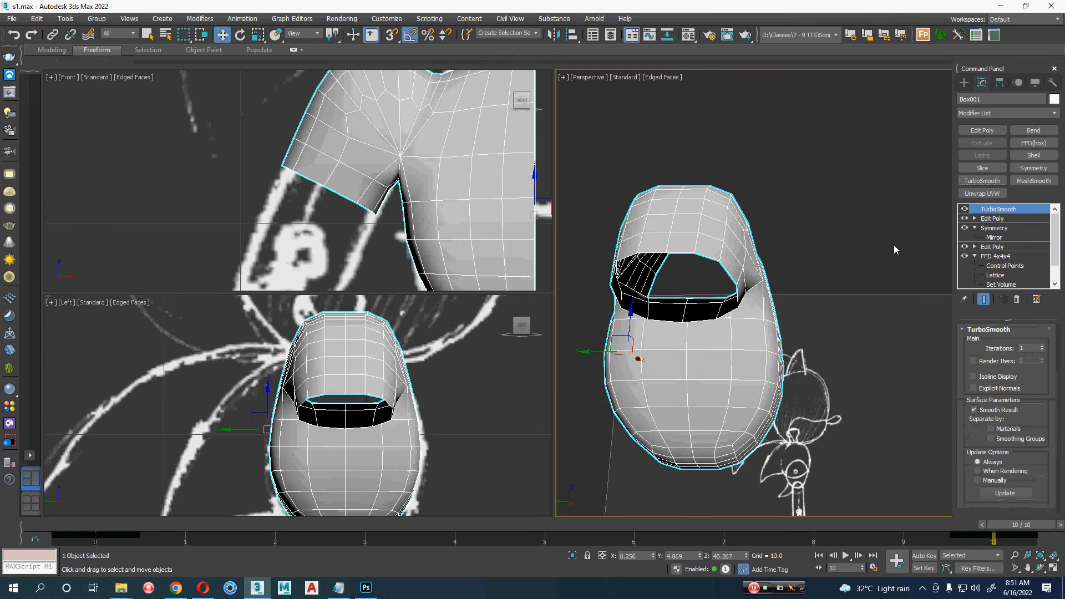
alt+middle_drag(836, 287, 750, 304)
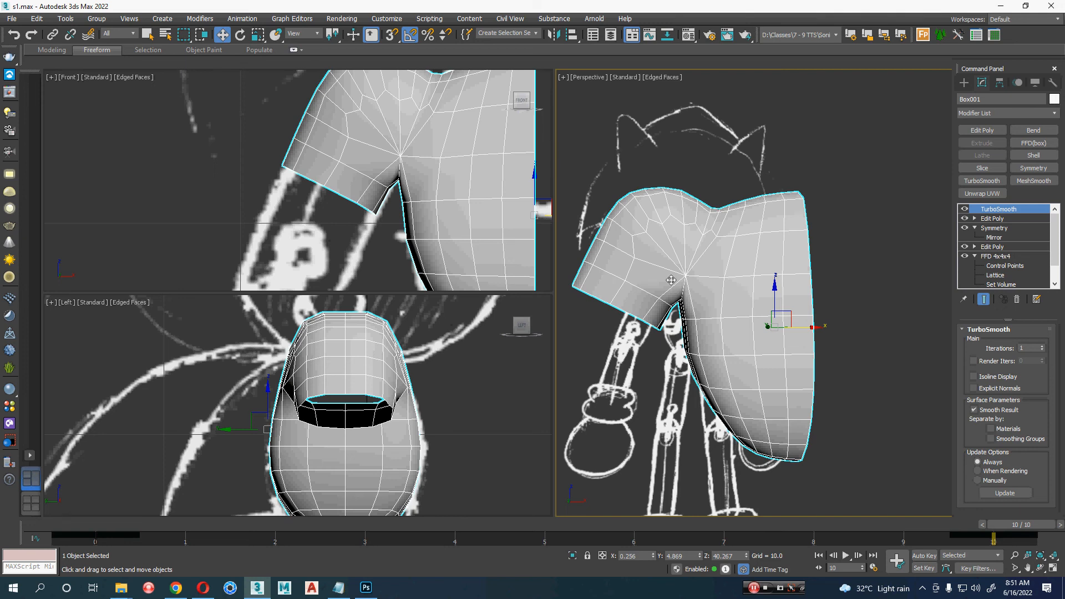
click(1017, 300)
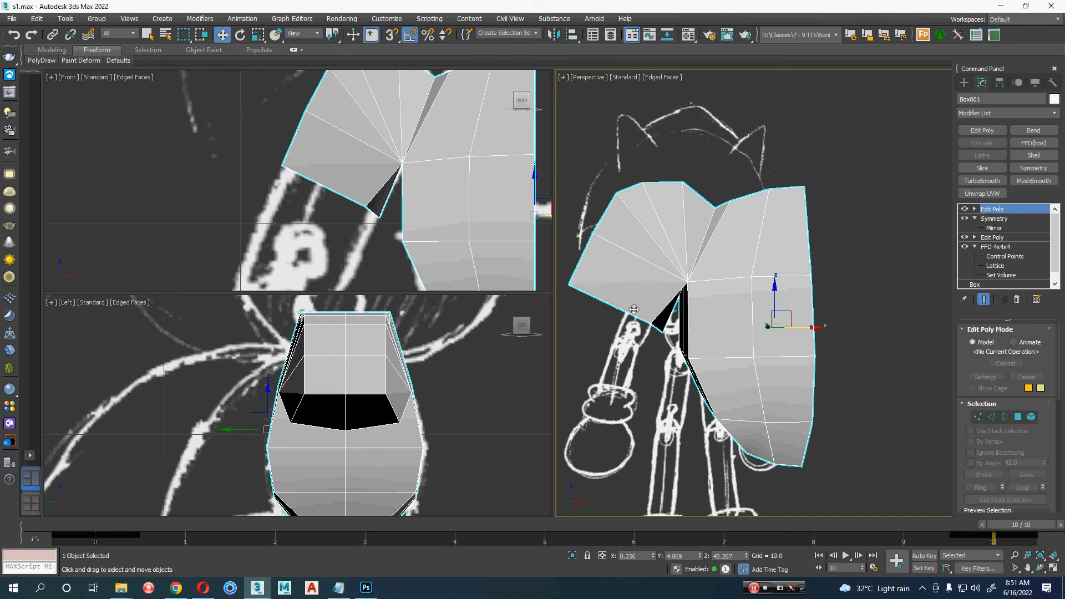
Step: Extend the arm's open border down along the blueprint's upper arm to about X -8.18, Z 38.80
mouse_move(652, 328)
alt+middle_down()
mouse_move(733, 333)
mouse_move(759, 280)
alt+middle_up()
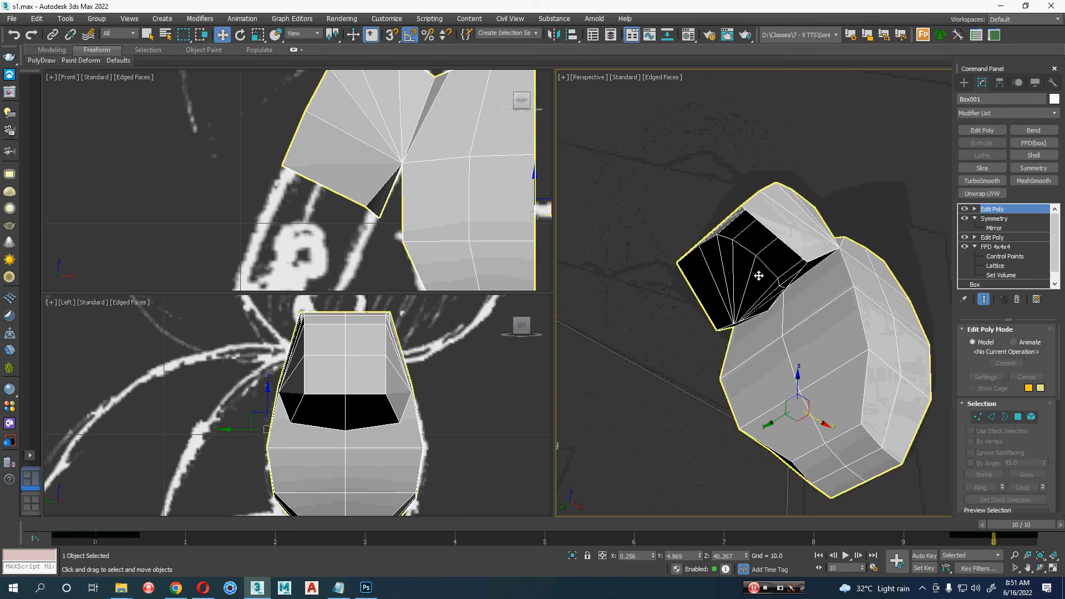
click(759, 276)
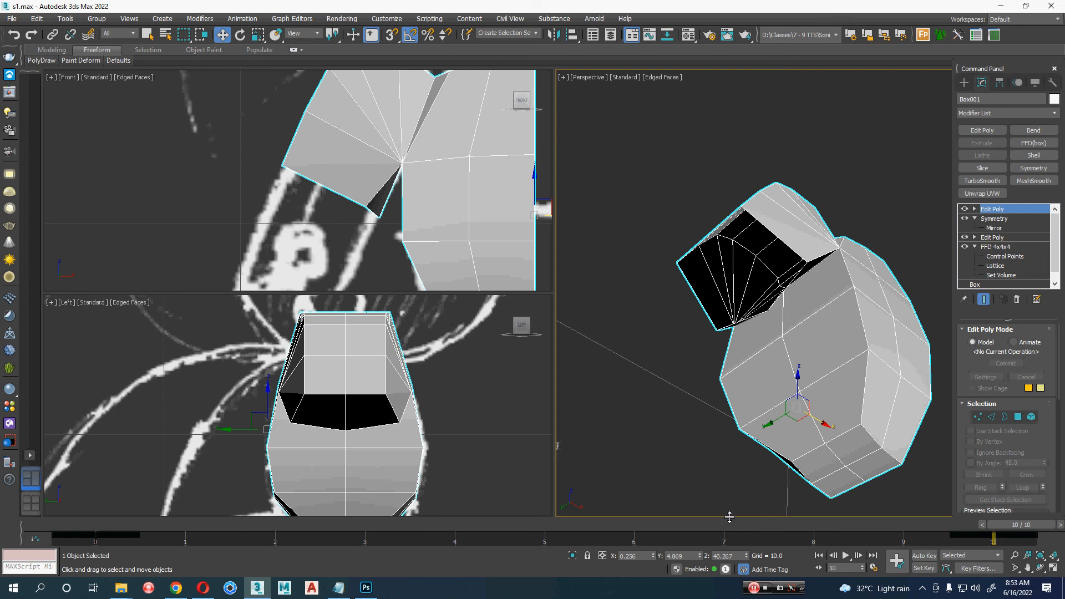
alt+drag(712, 385, 668, 427)
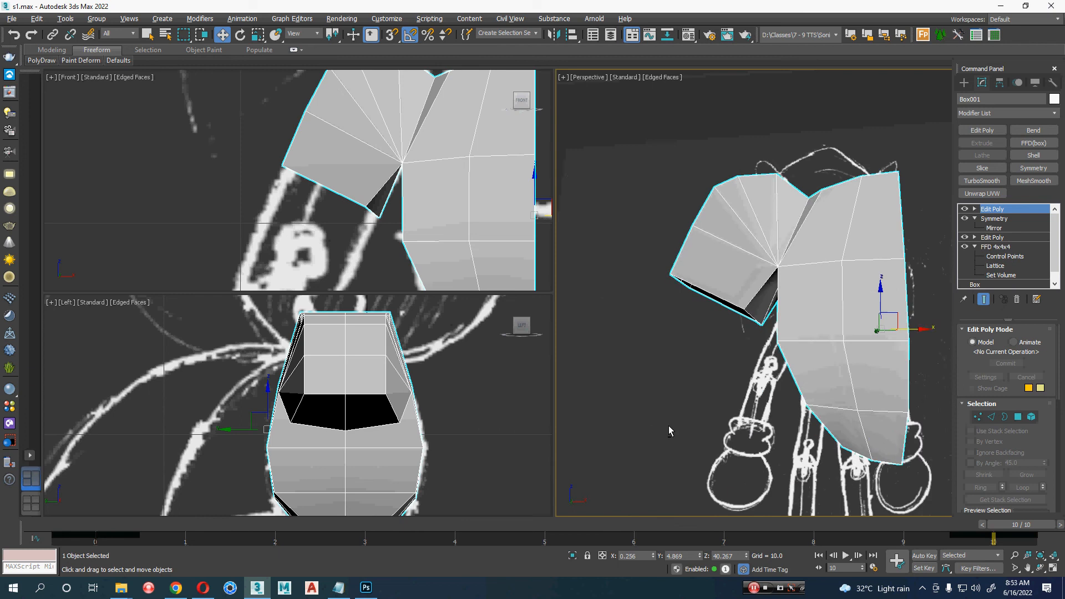
alt+middle_drag(670, 431, 692, 436)
middle_drag(376, 236, 387, 223)
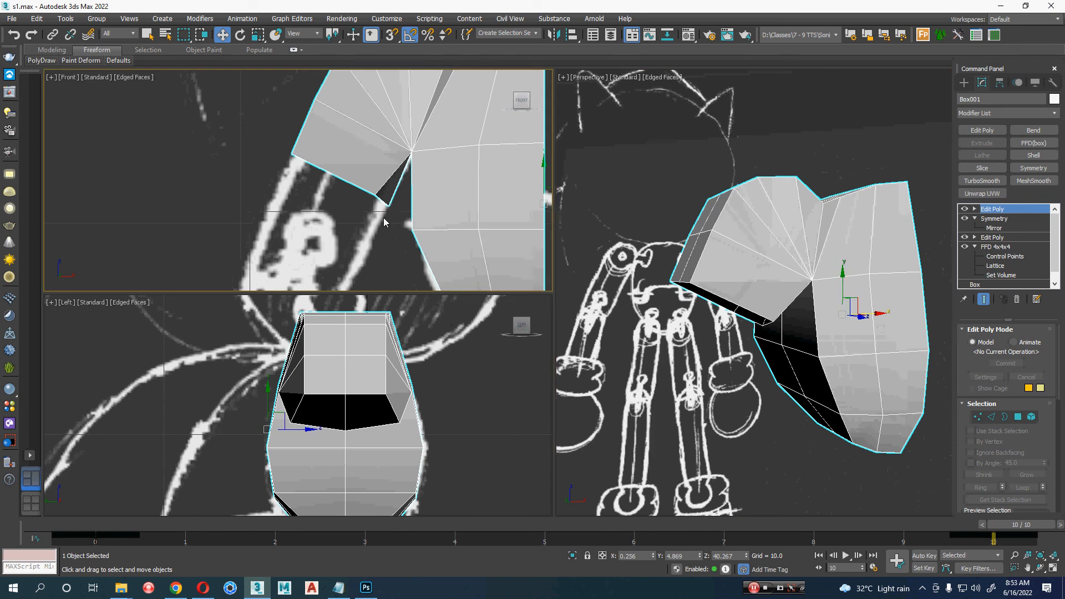
key(2)
click(360, 184)
mouse_move(360, 185)
middle_down()
mouse_move(369, 129)
mouse_move(369, 176)
middle_up()
shift+drag(366, 110, 346, 157)
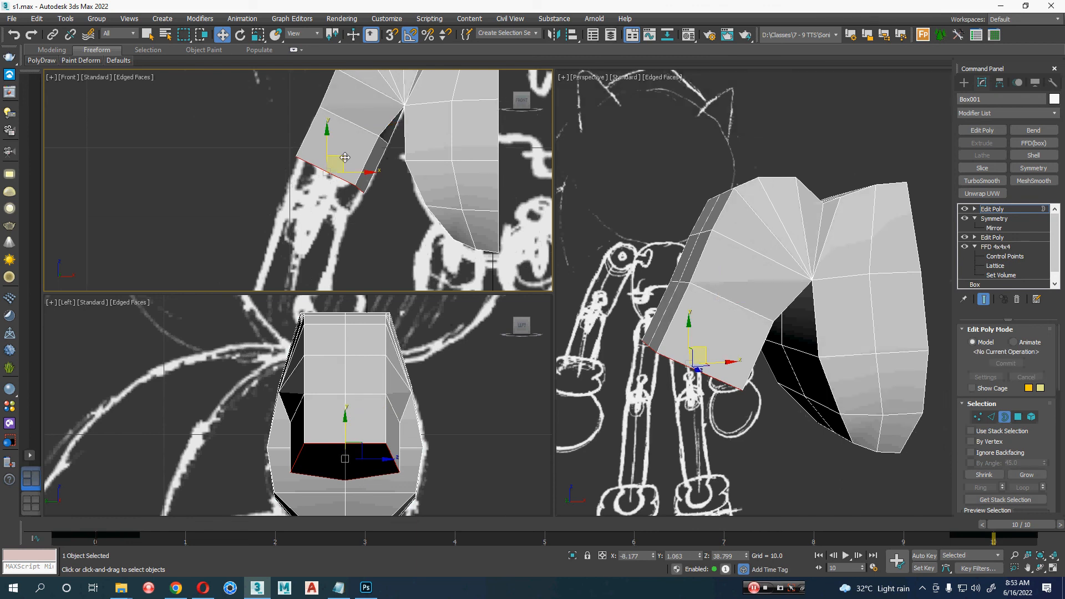
middle_drag(345, 158, 351, 209)
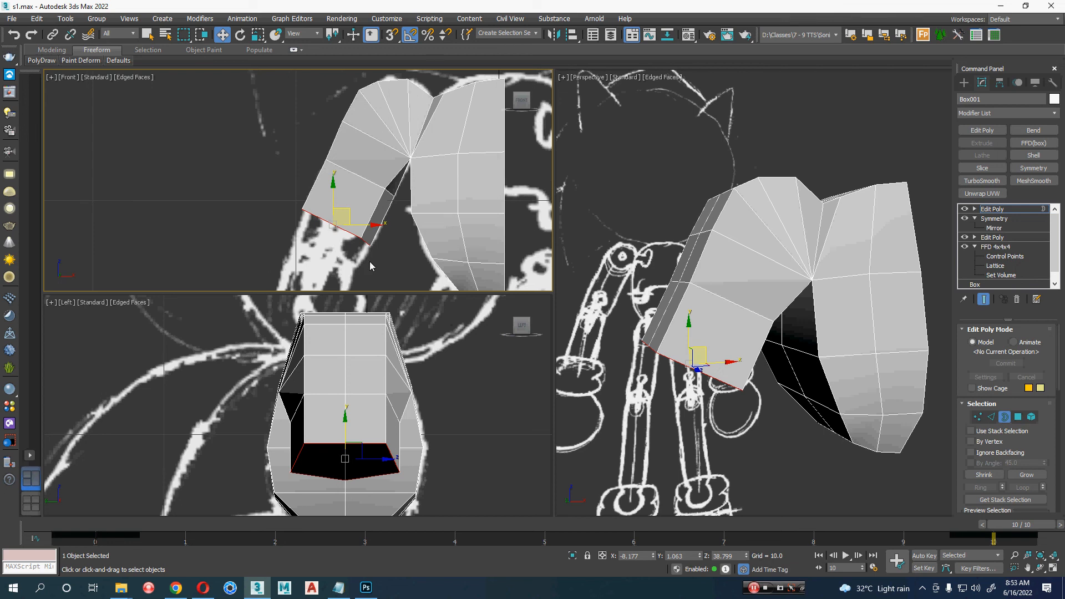
Step: Extend the arm border through short elbow segments to about X -9.28, Z 36.33, rotating it in 5° increments to follow the blueprint's bend
middle_drag(425, 245, 430, 173)
drag(371, 139, 364, 159)
key(e)
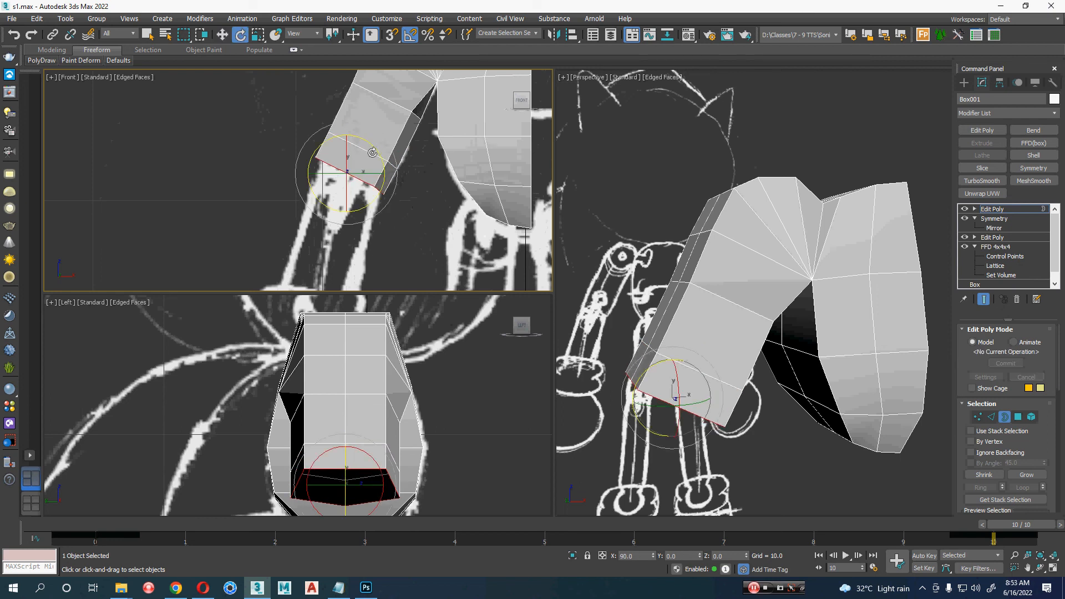
key(w)
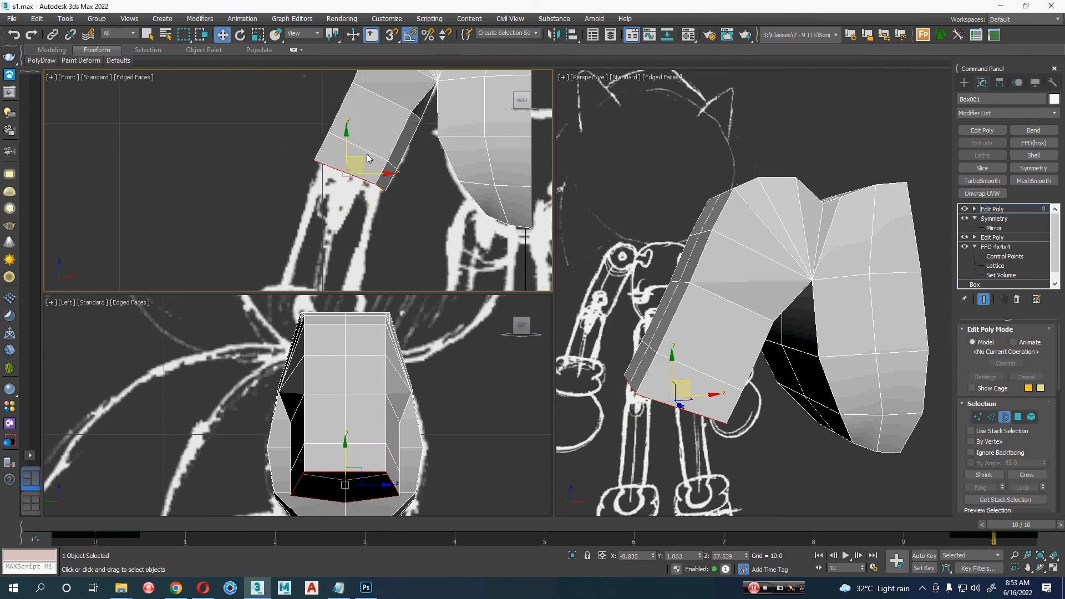
drag(363, 155, 359, 166)
key(e)
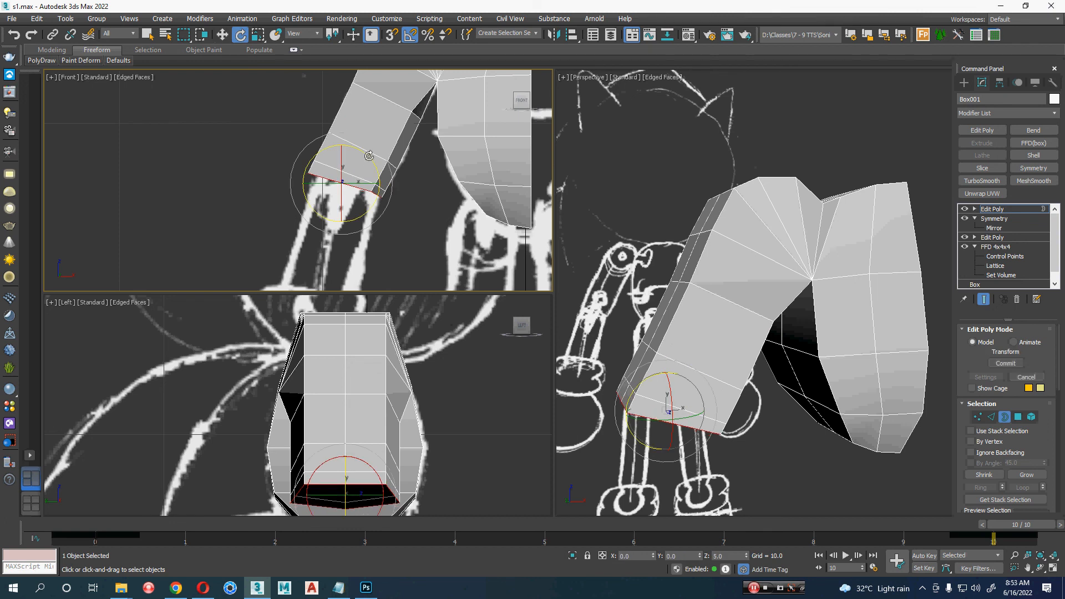
key(w)
middle_drag(367, 173, 376, 148)
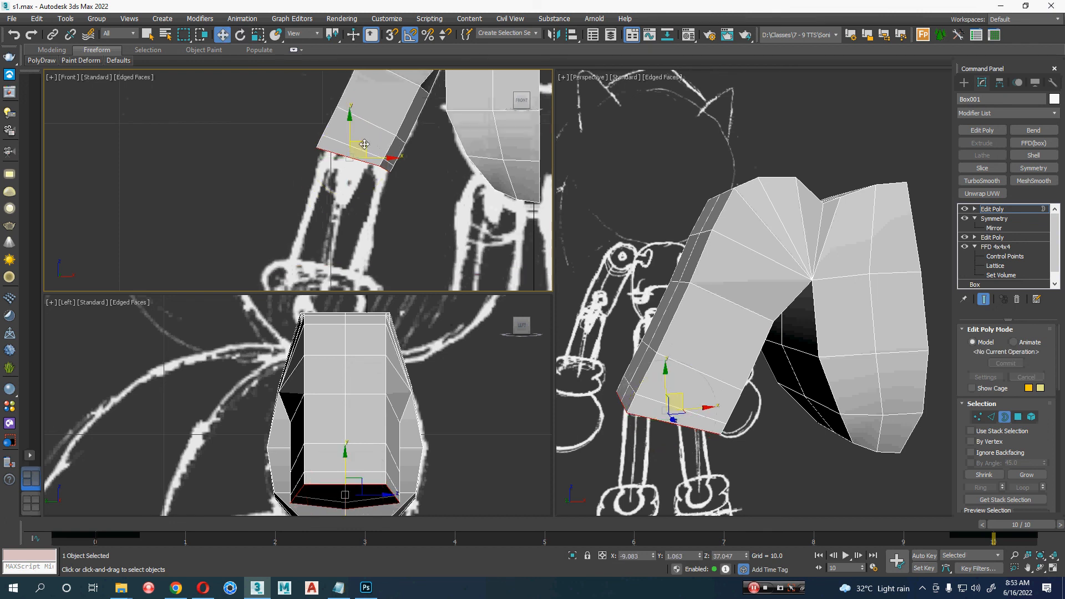
drag(364, 151, 363, 169)
Step: Extend the forearm from the elbow to the glove cuff at about X -10.32, Z 31.82 and angle its end to match the blueprint
middle_drag(361, 152, 362, 122)
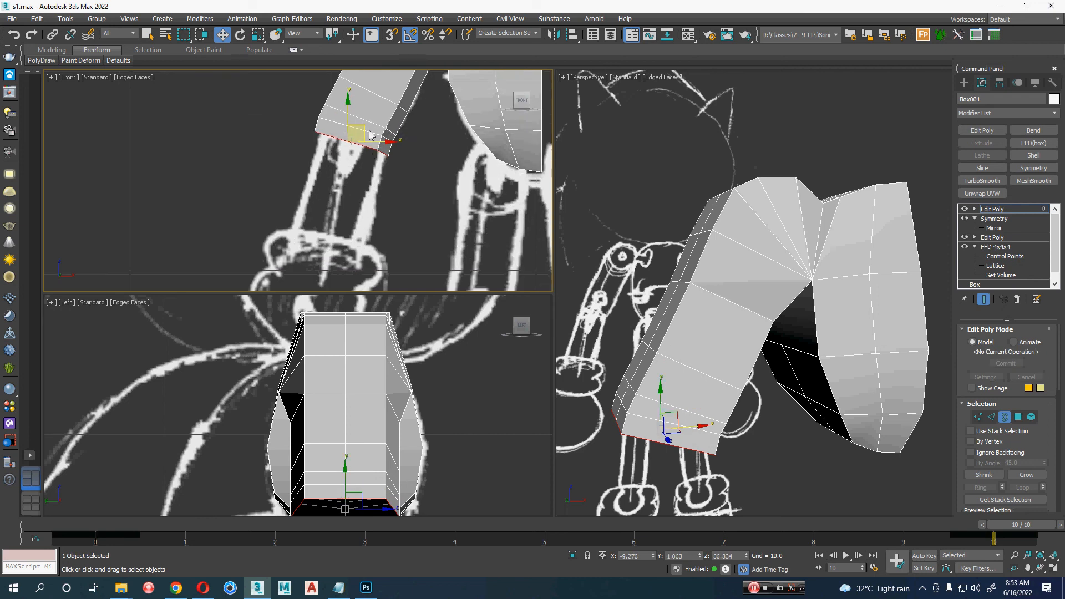
drag(362, 122, 356, 205)
key(e)
key(w)
scroll(407, 235, down, 2)
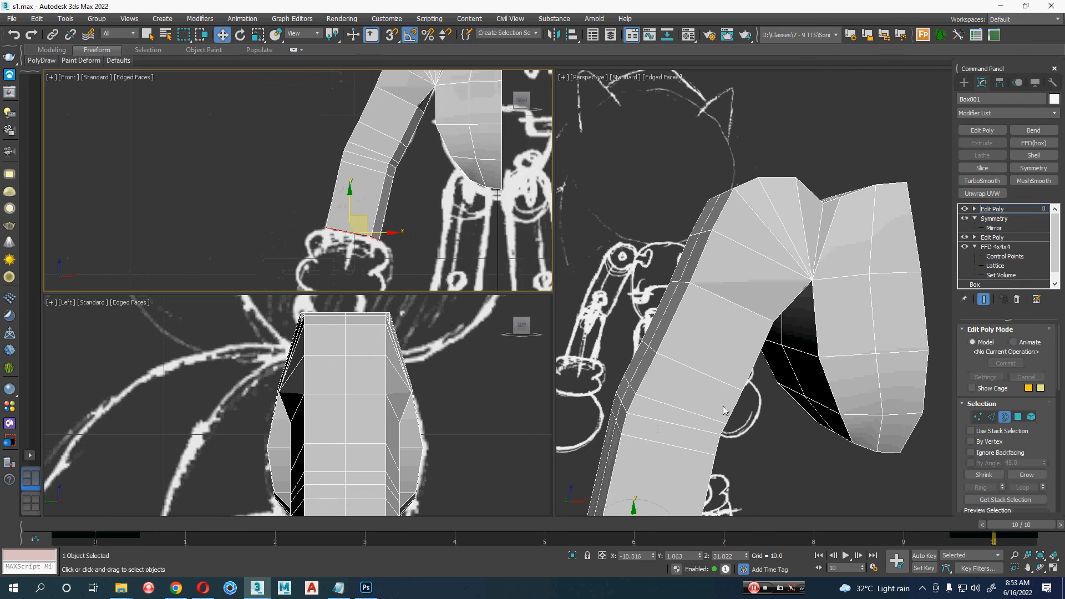
Step: Add a TurboSmooth modifier to the body and check the smoothed arm from several angles
middle_drag(807, 499, 798, 347)
scroll(771, 266, down, 2)
click(997, 179)
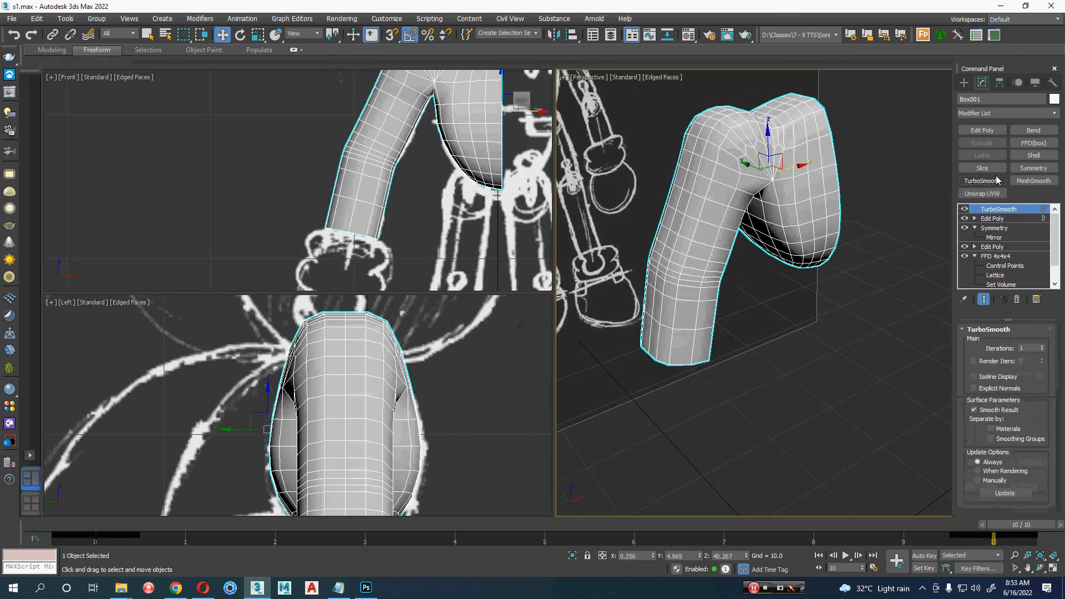
alt+middle_drag(784, 341, 766, 329)
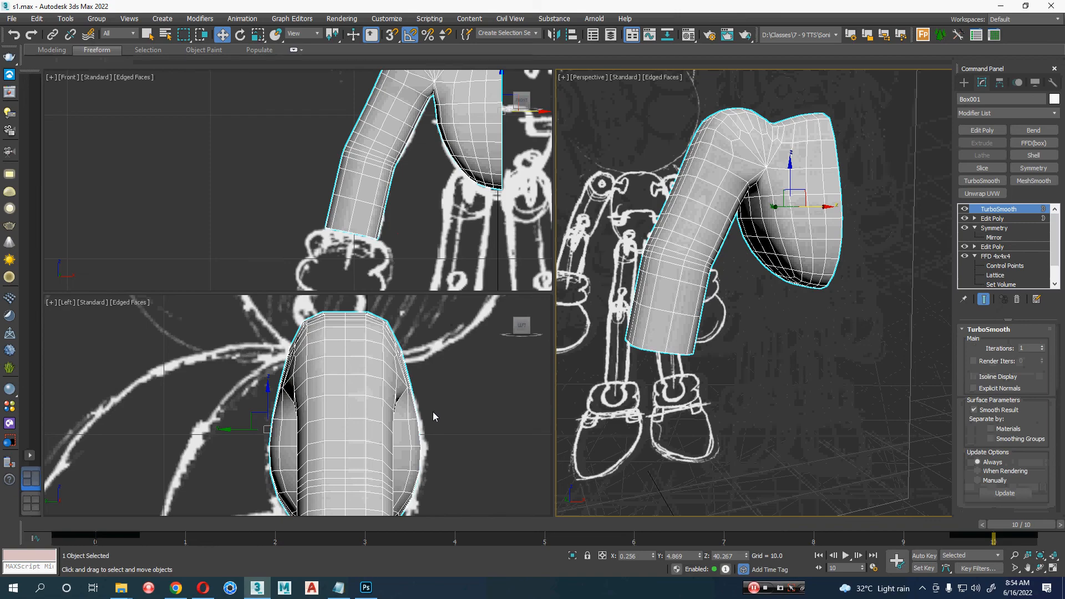
Step: Compare the arm with the Sonic reference picture in Chrome and turn off the TurboSmooth display on the model
key(alt+Tab)
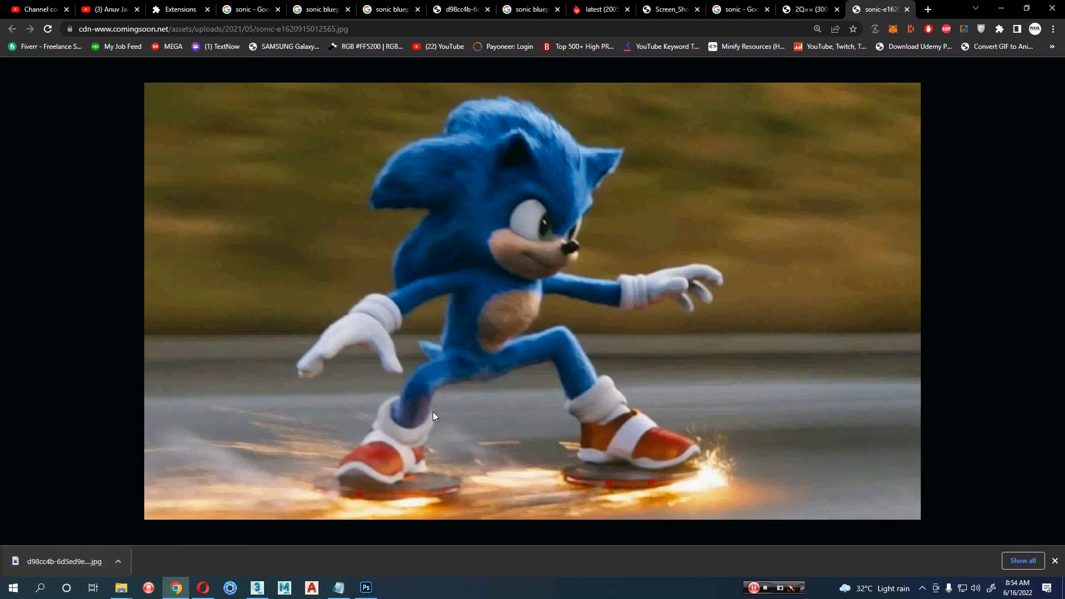
key(alt+Tab)
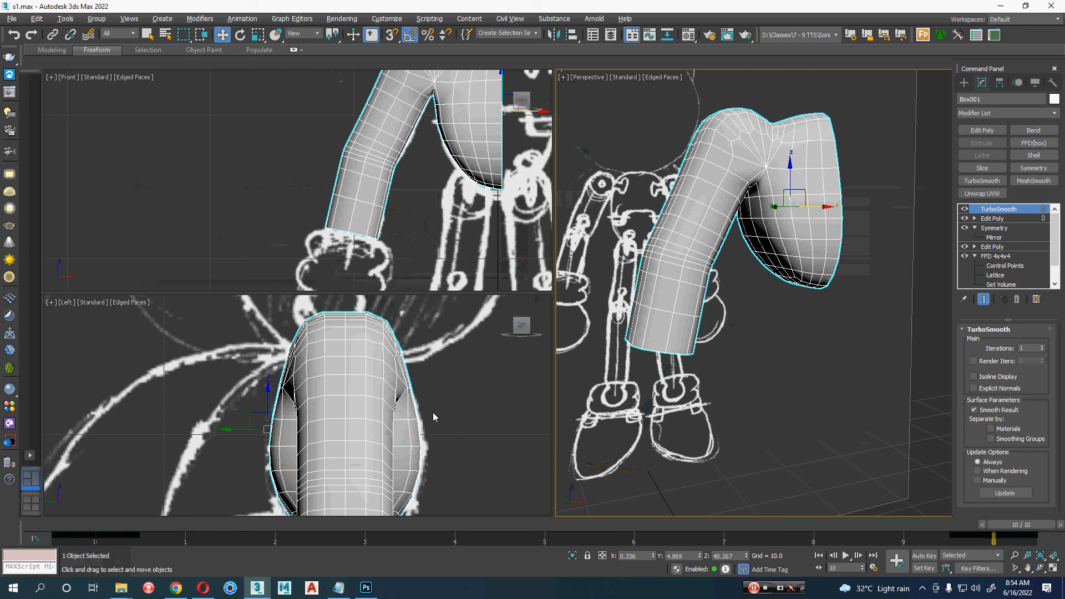
click(965, 209)
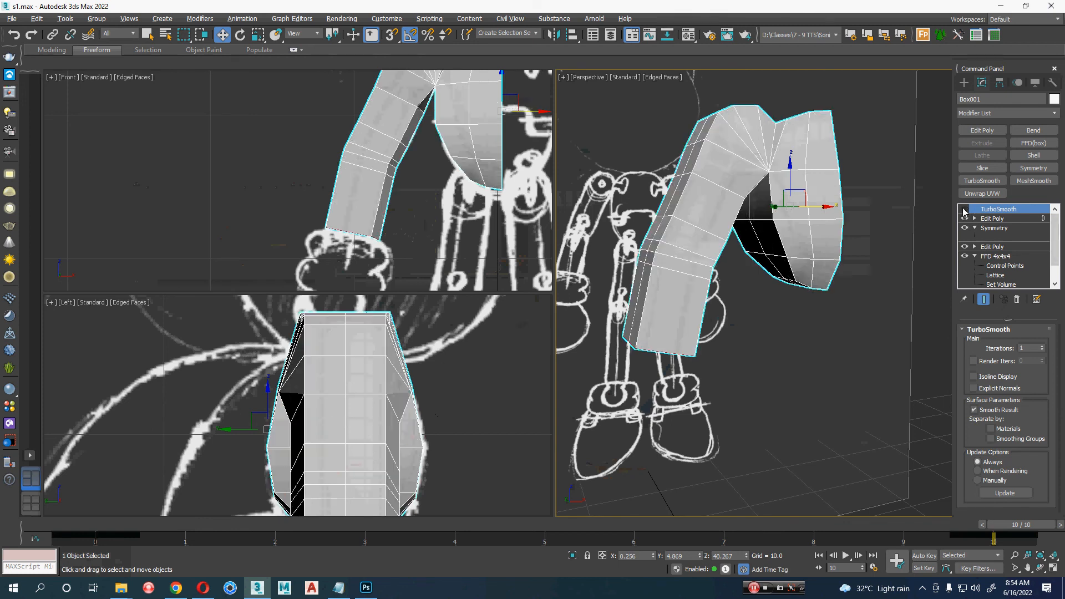
middle_drag(735, 284, 689, 348)
key(alt+Tab)
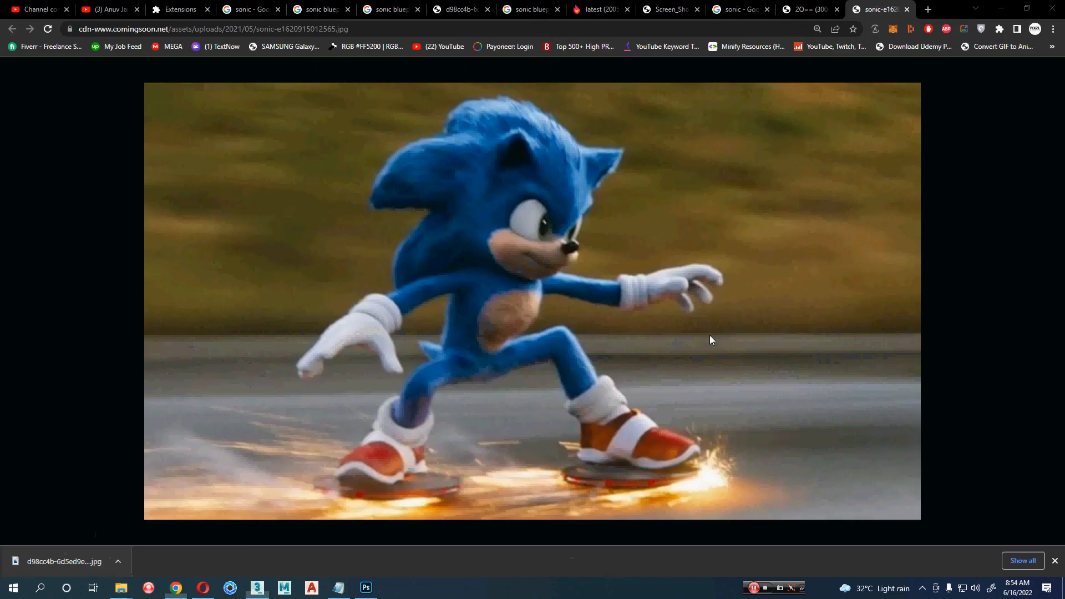
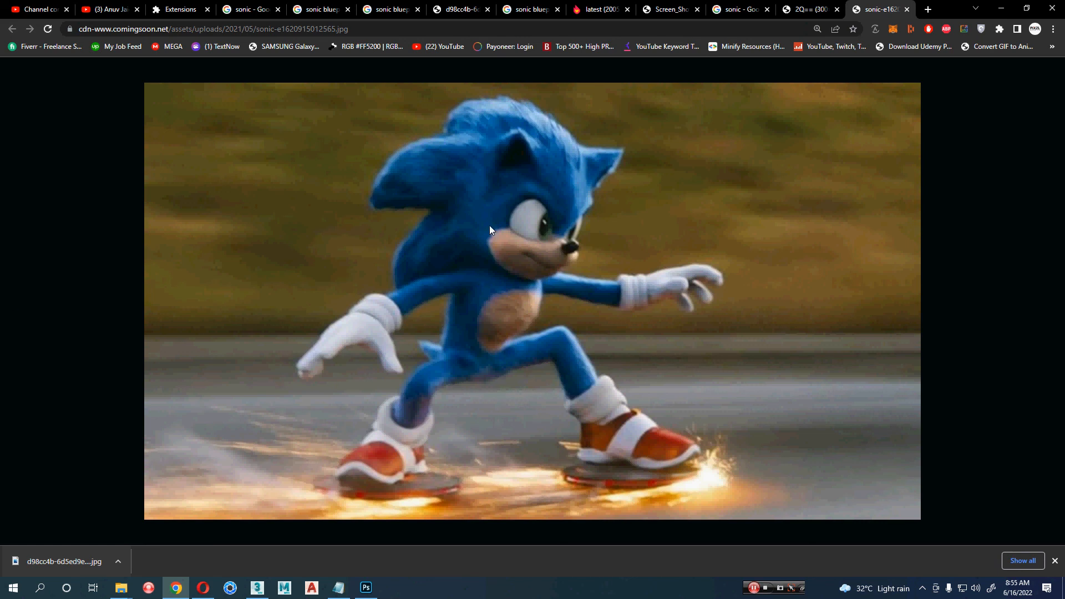
key(alt+Tab)
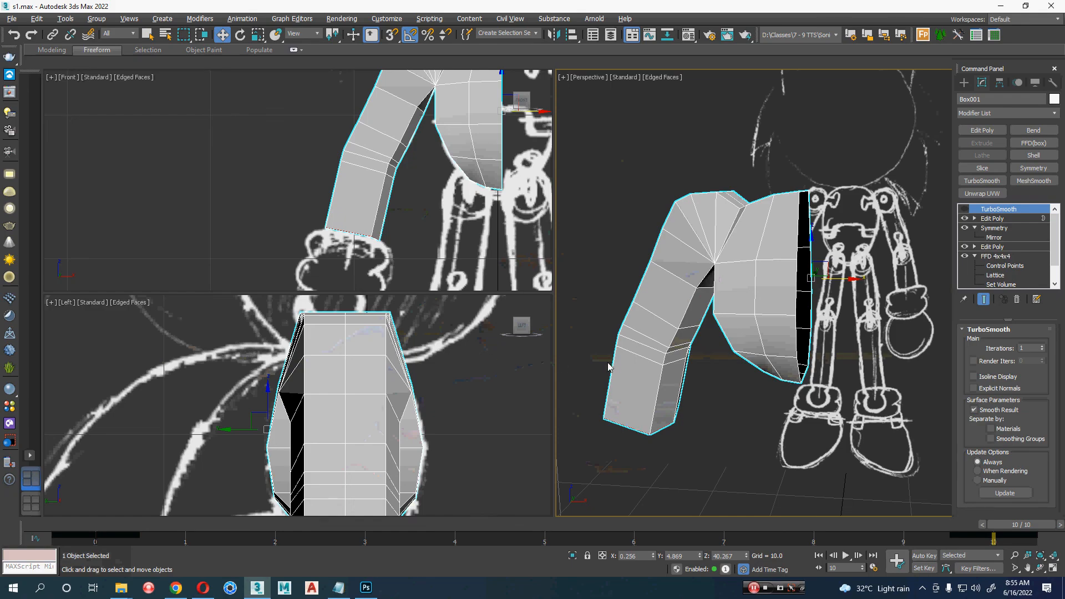
Step: Return to the Edit Poly modifier's edge level and select the edge loop around the upper arm below the shoulder
middle_drag(677, 322, 737, 299)
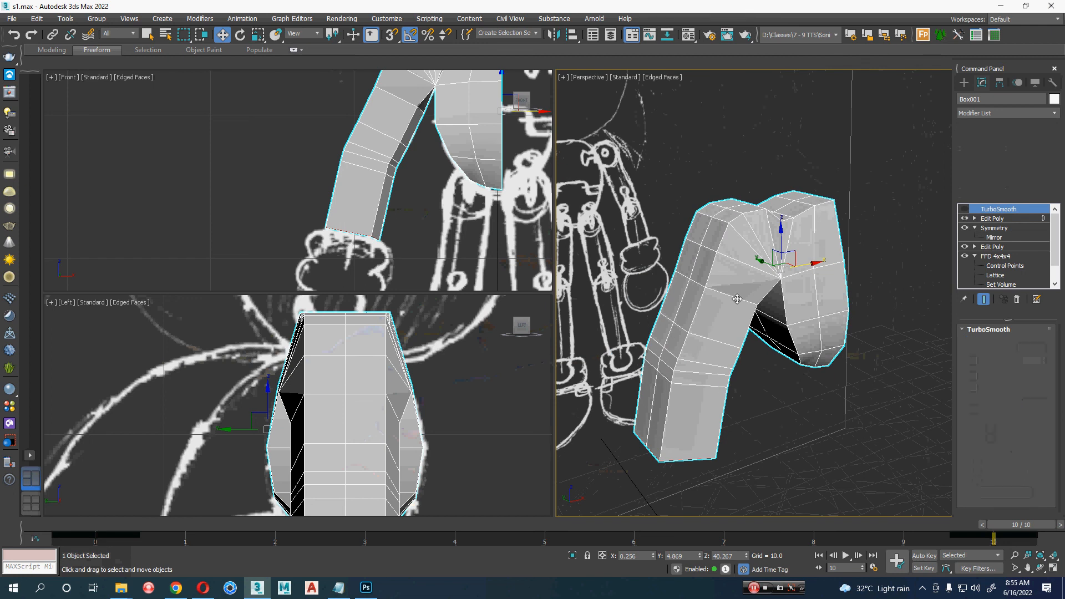
click(1004, 220)
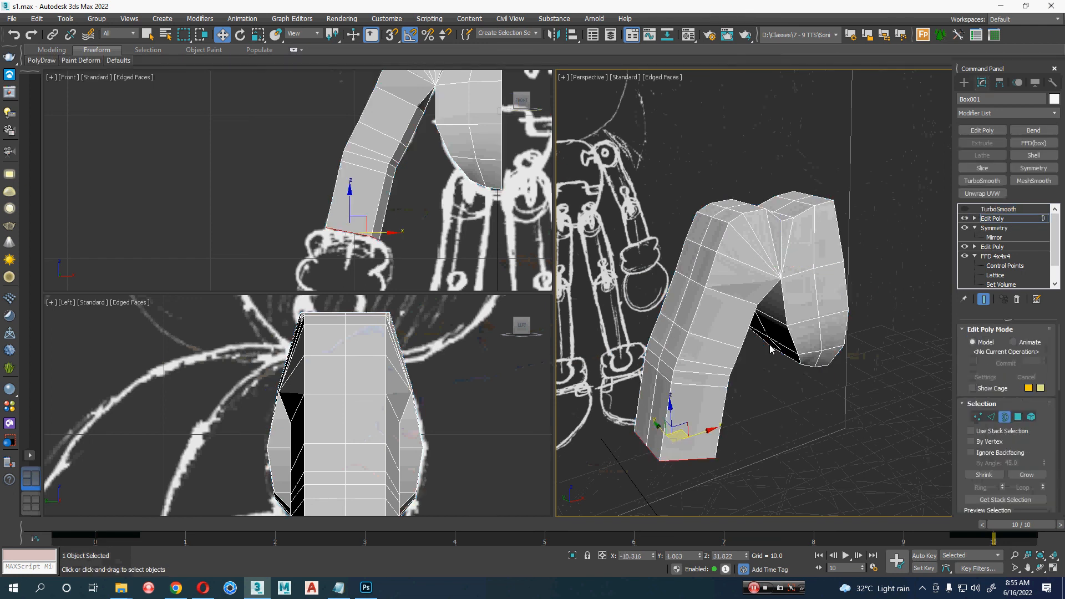
key(3)
click(731, 296)
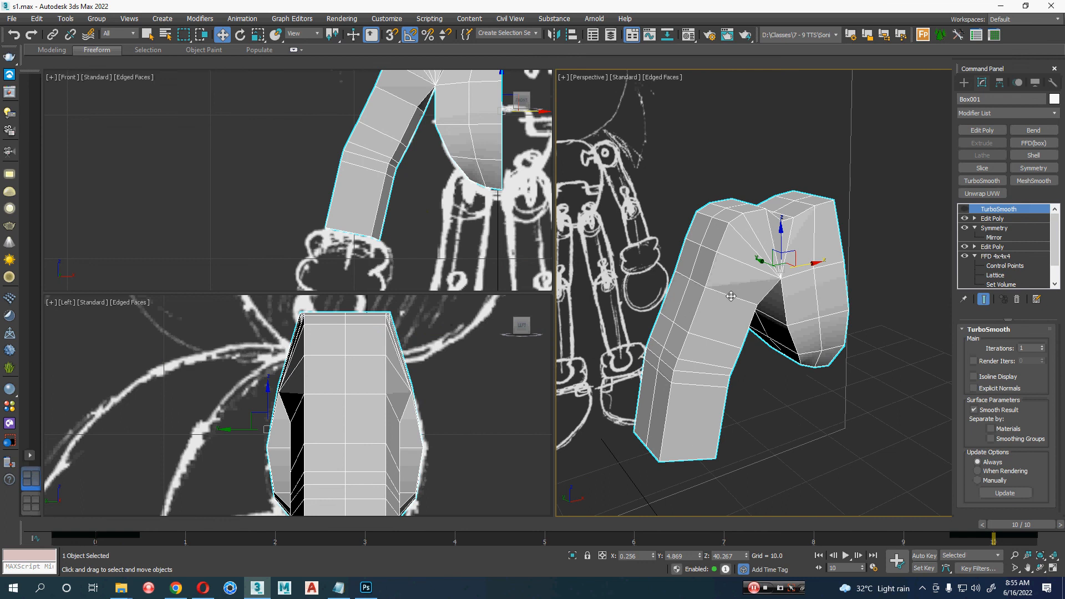
click(975, 220)
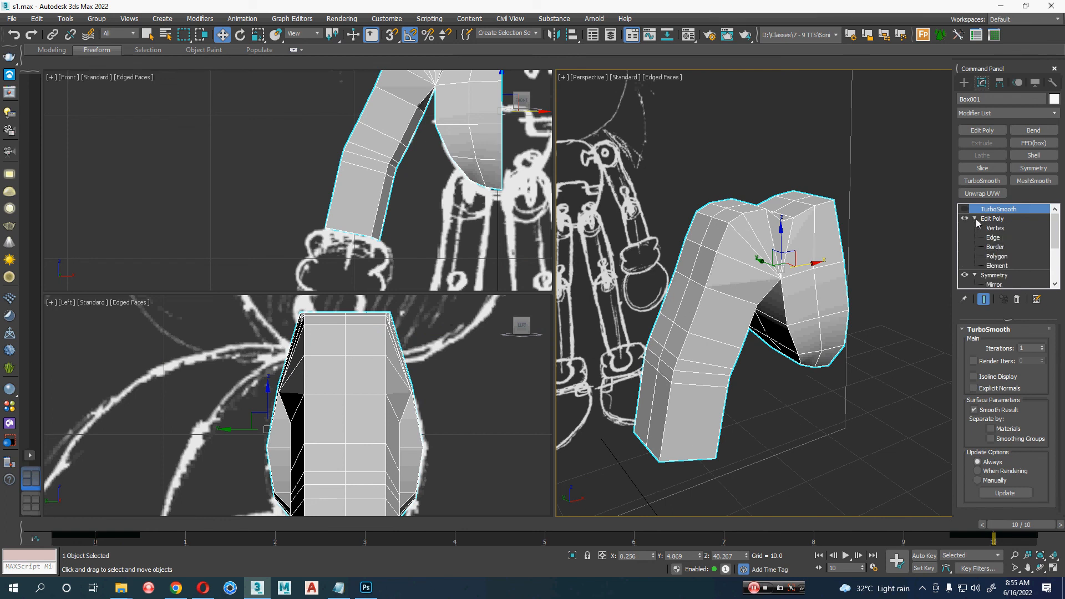
click(1005, 249)
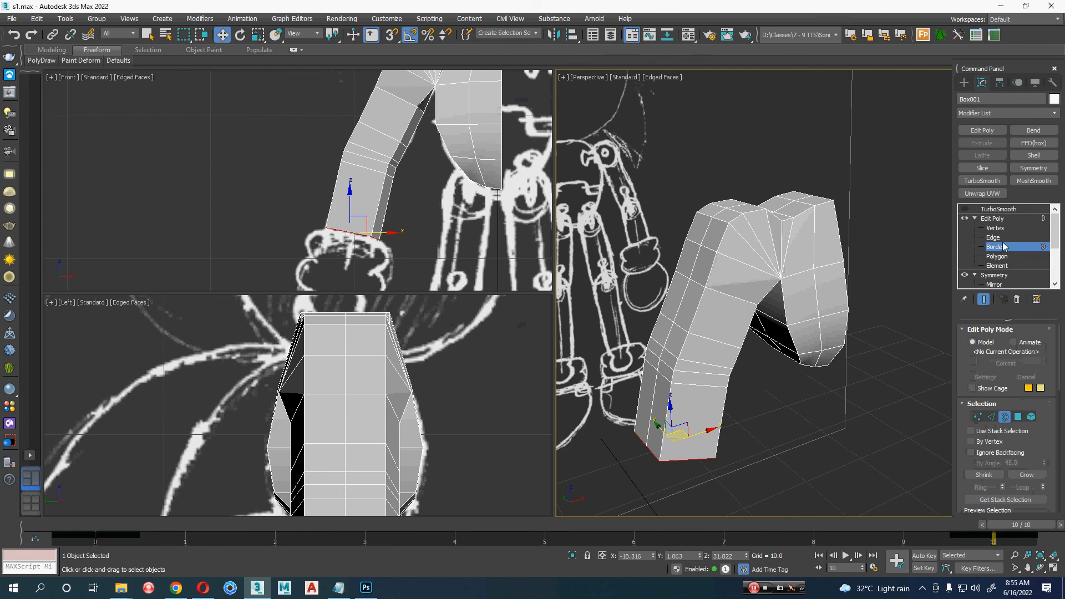
click(994, 238)
double_click(725, 293)
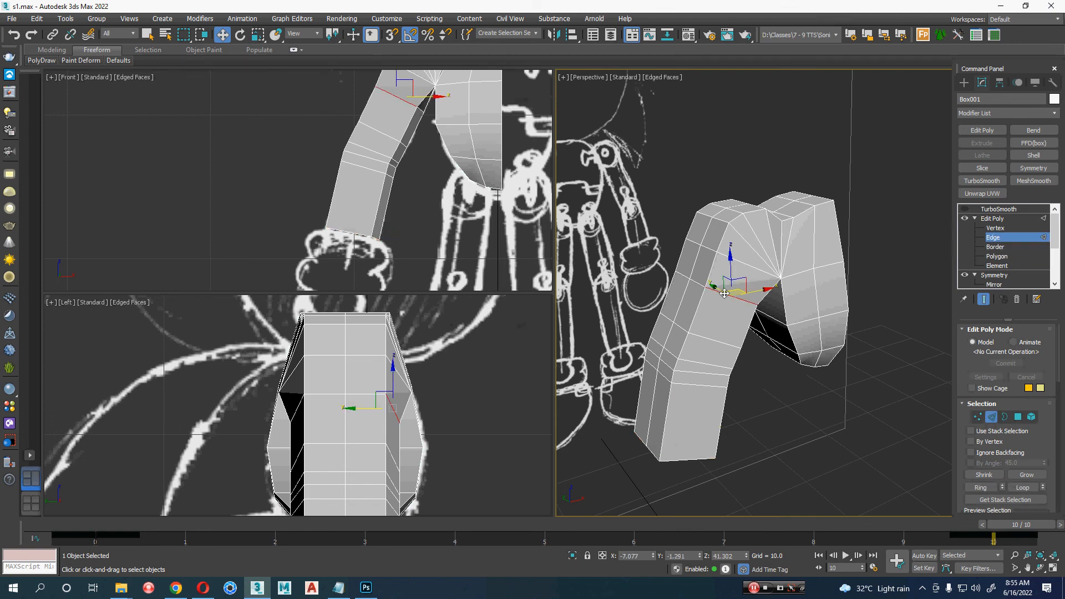
key(z)
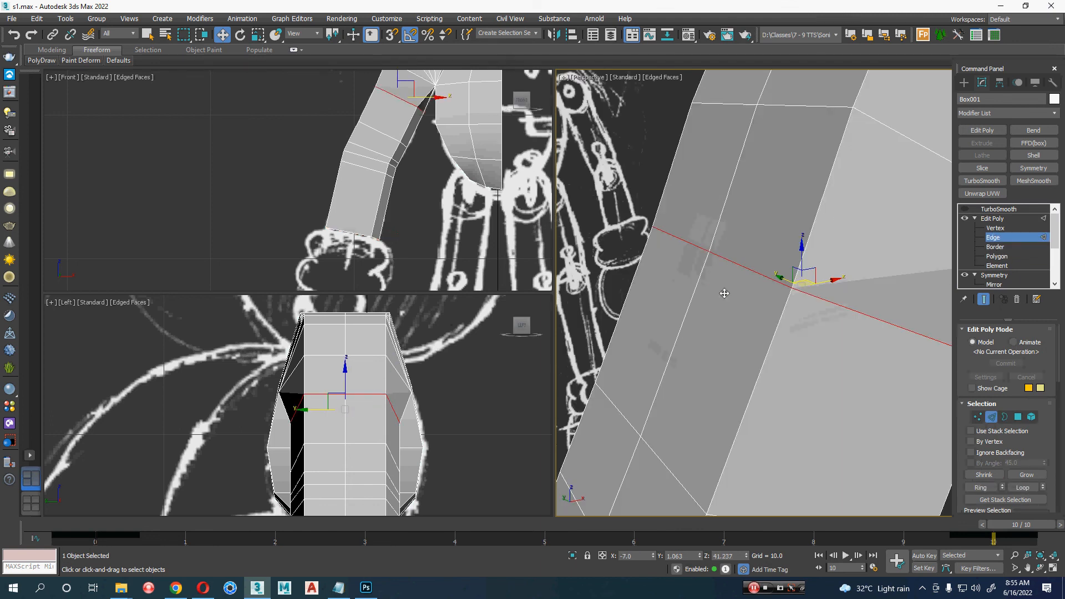
scroll(725, 294, down, 2)
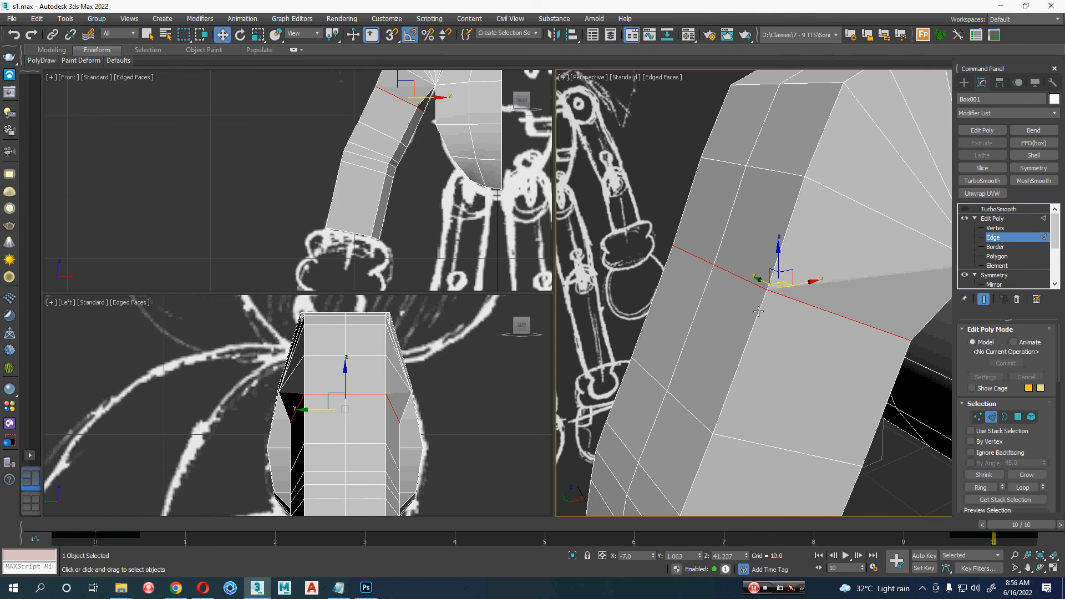
Step: Switch to Chrome, search for ornatrix maya in a new tab, and open Ephere's Ornatrix Maya page
click(186, 590)
key(ctrl+t)
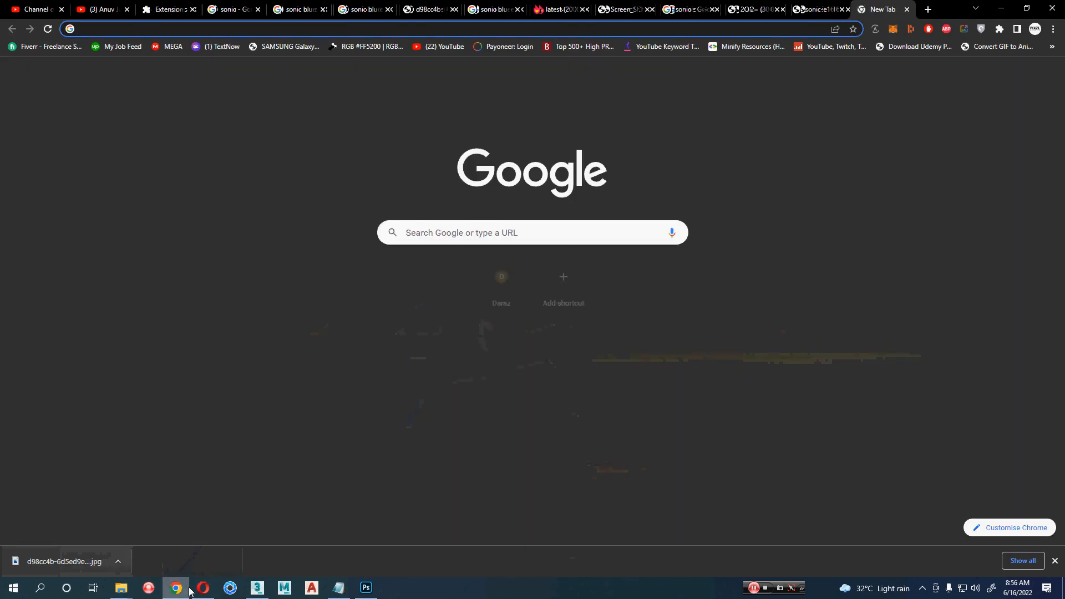
text(ornatrix)
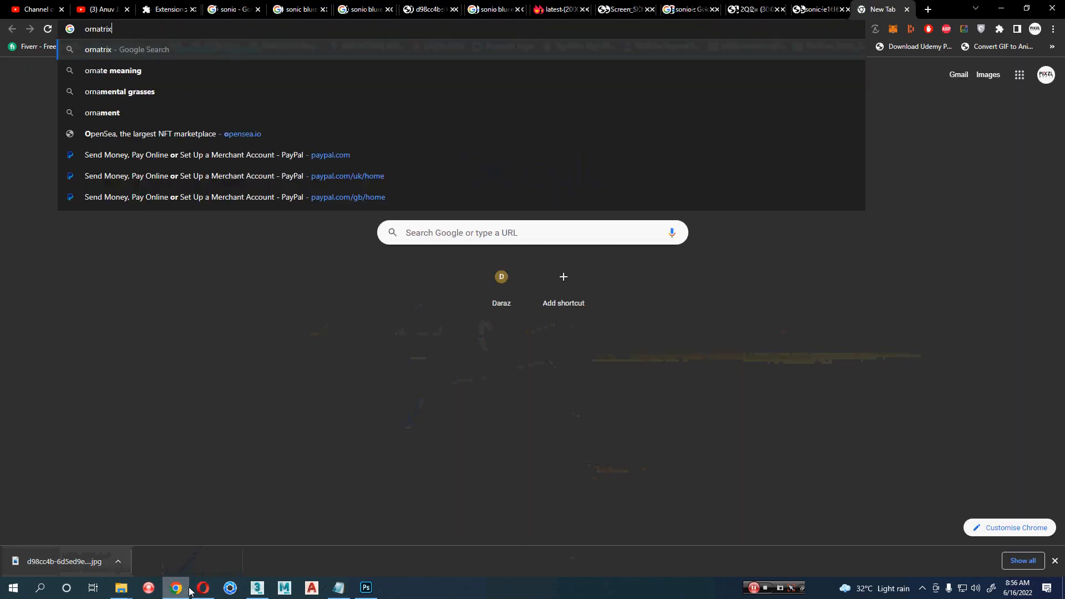
key(Down)
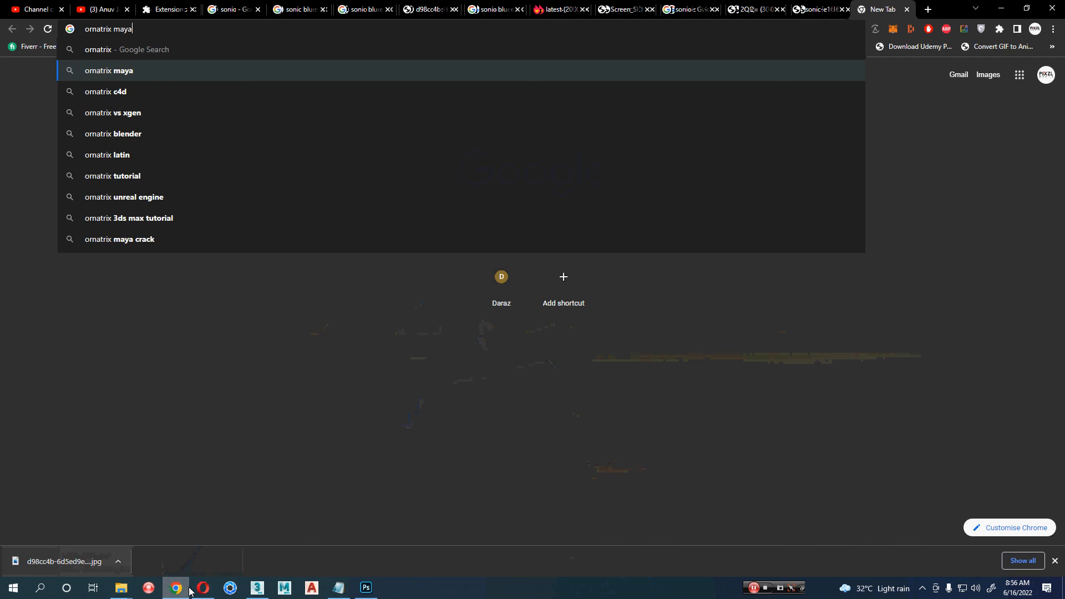
key(Return)
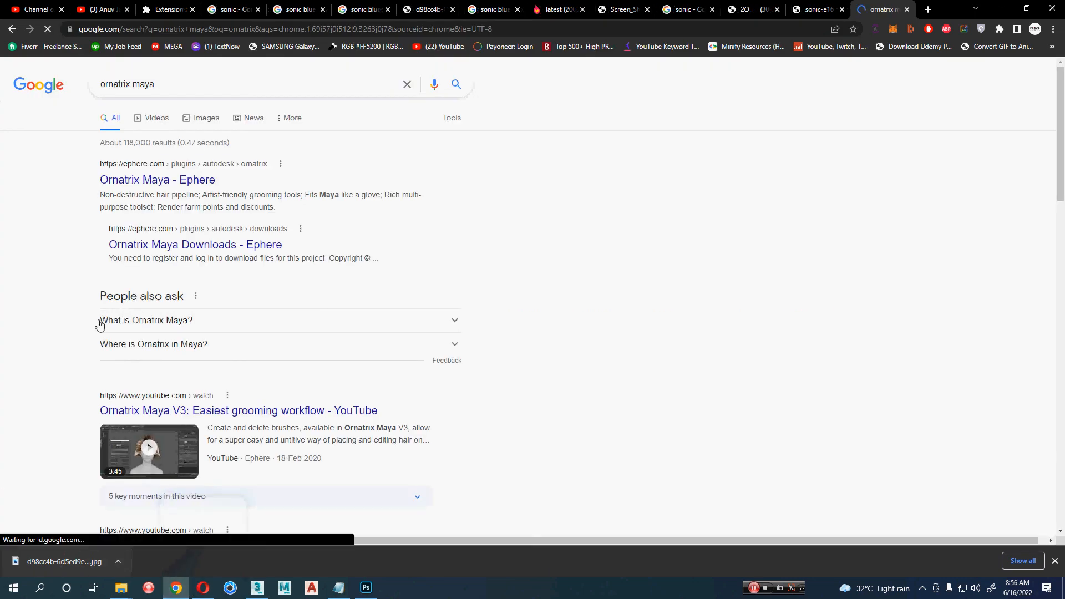
click(130, 182)
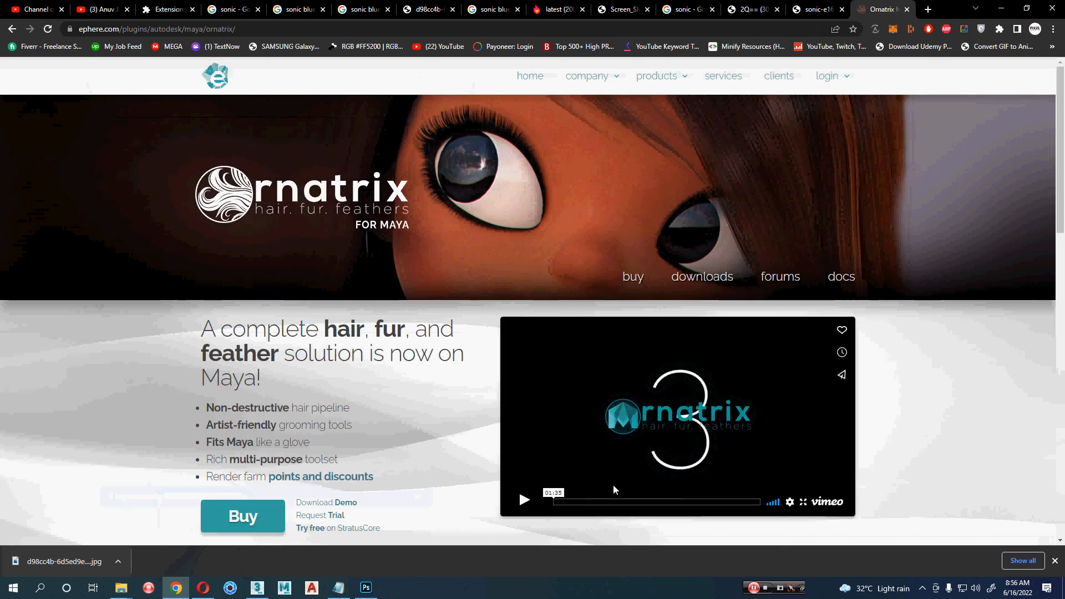
Step: Watch the Ornatrix for Maya video full screen, stopping at the fur examples and hair merging, and leave full screen
click(524, 500)
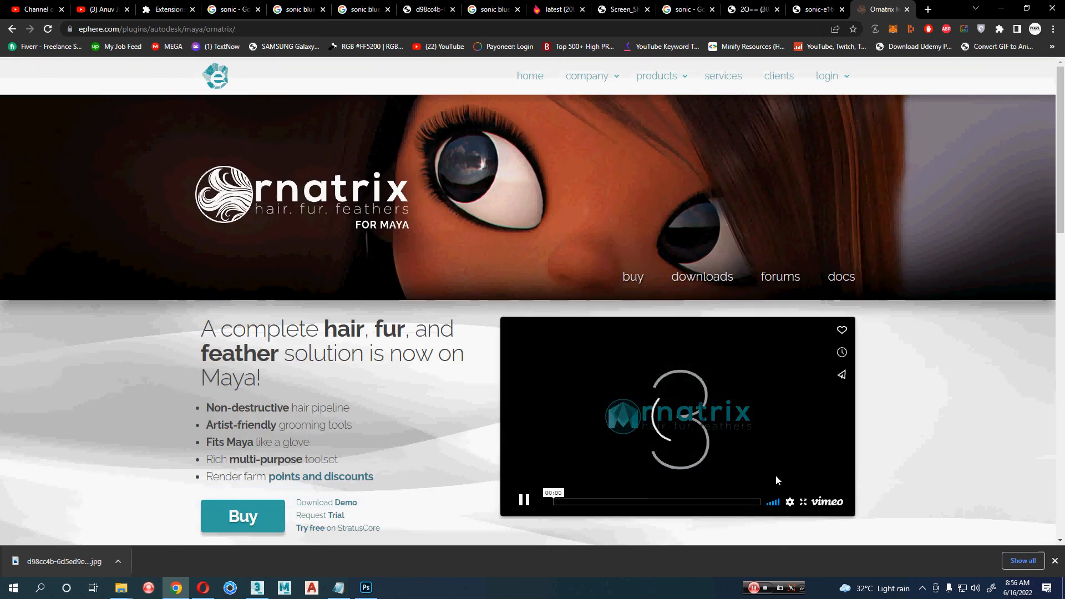
click(803, 501)
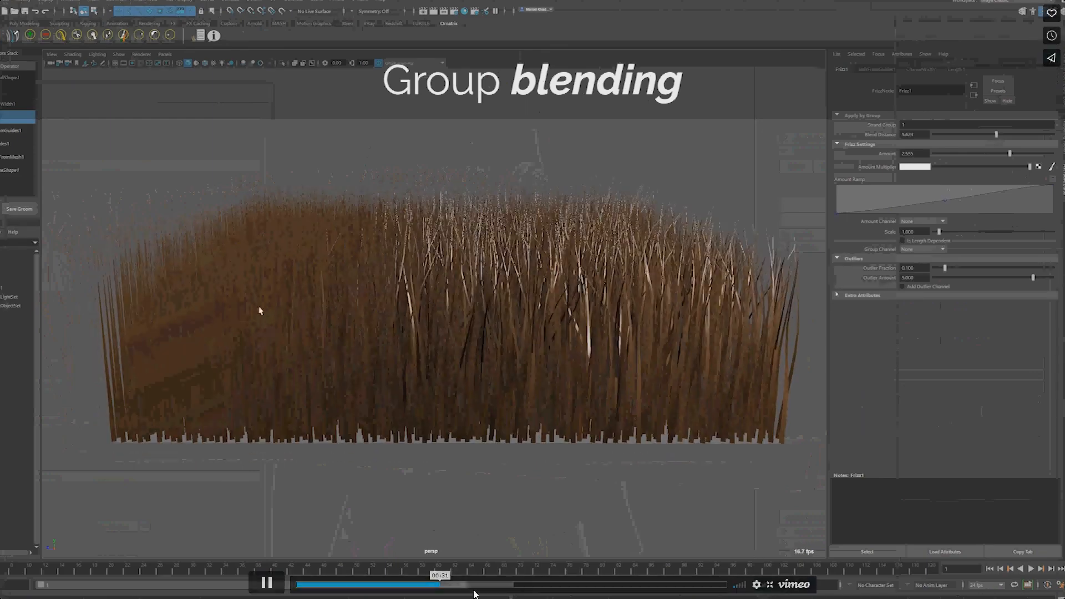
click(477, 585)
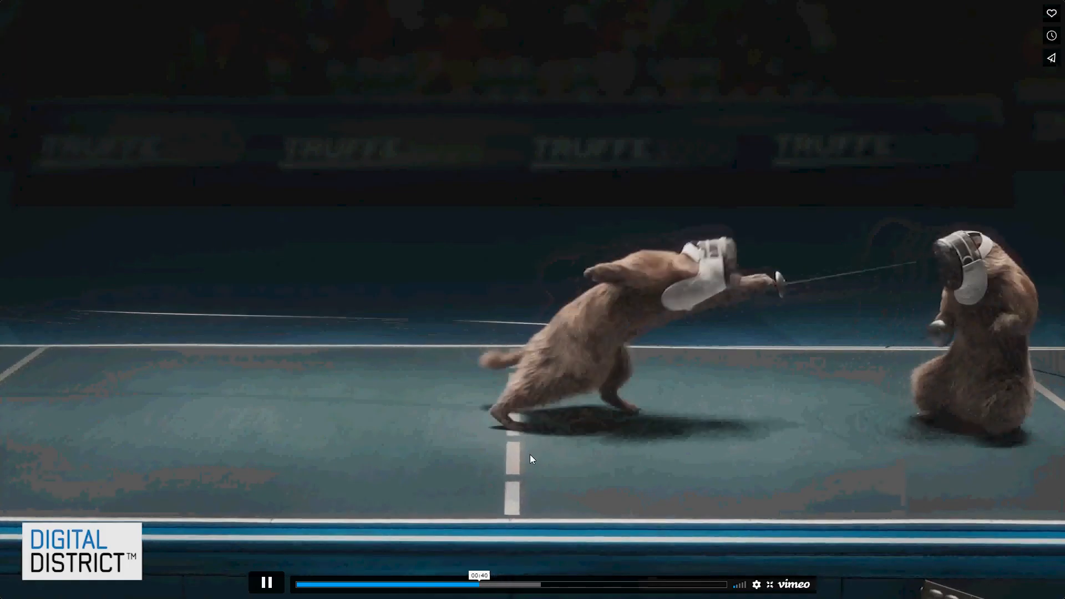
click(504, 329)
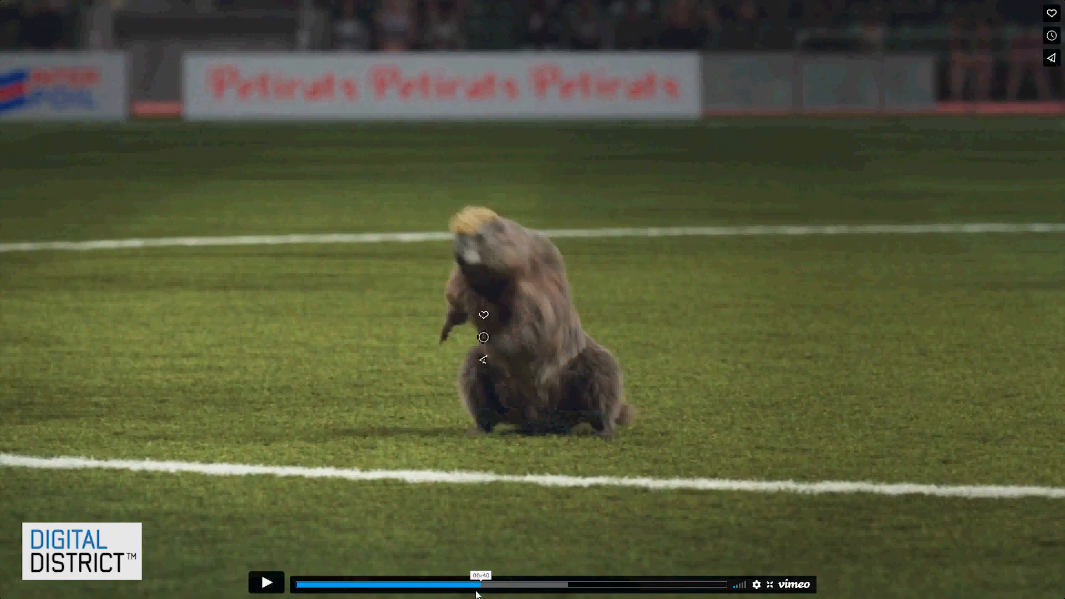
key(Left)
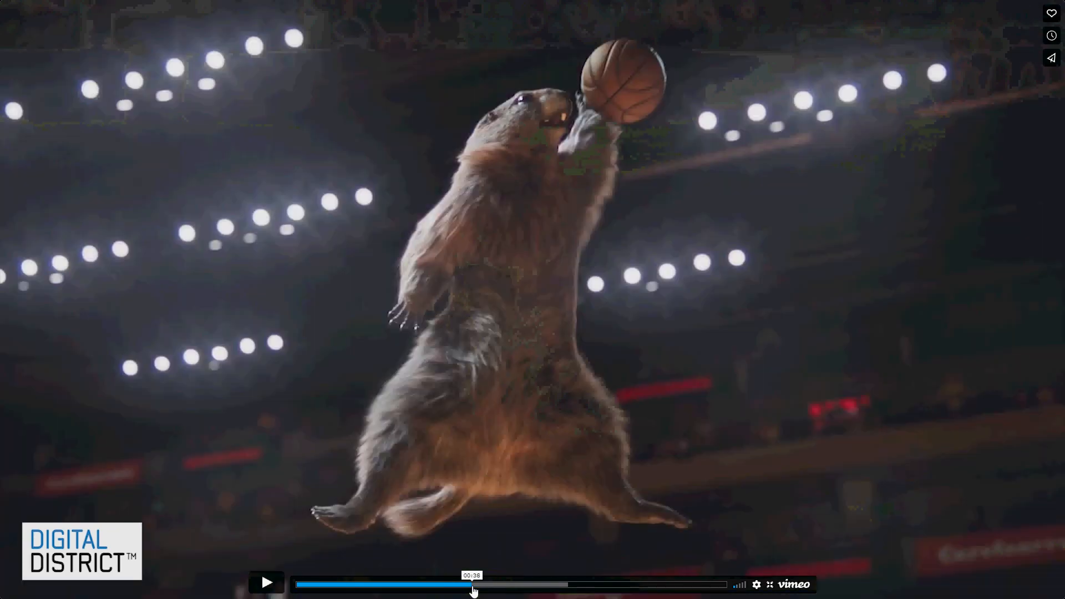
click(518, 476)
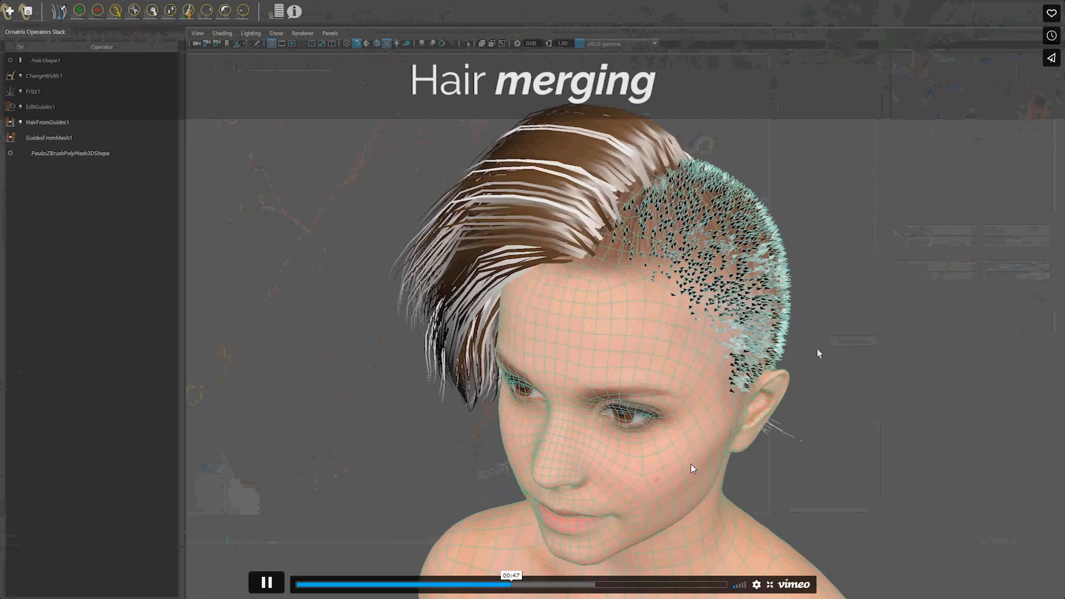
click(688, 459)
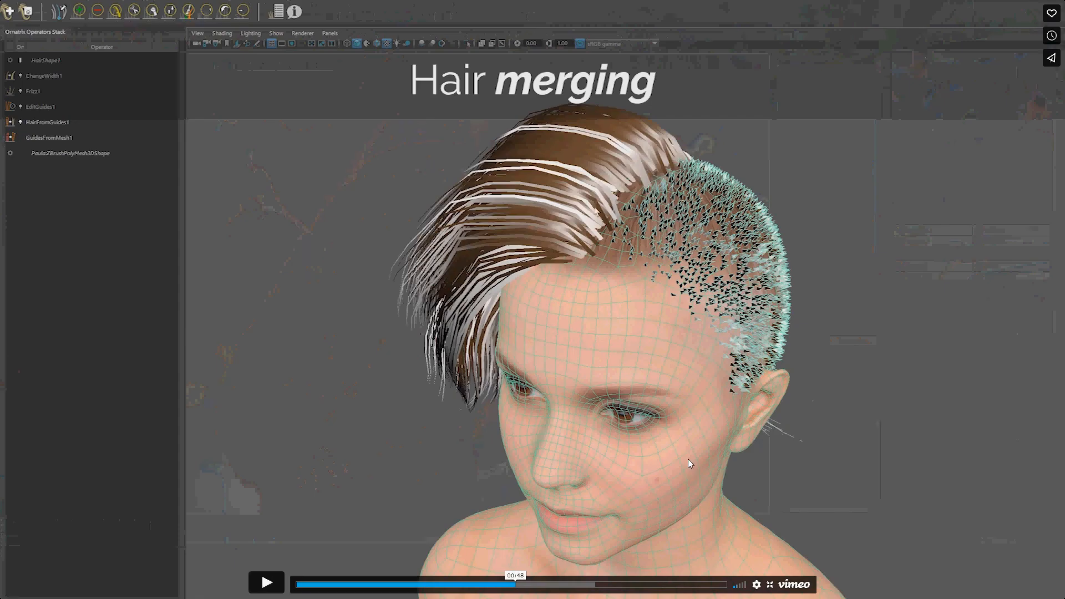
click(771, 584)
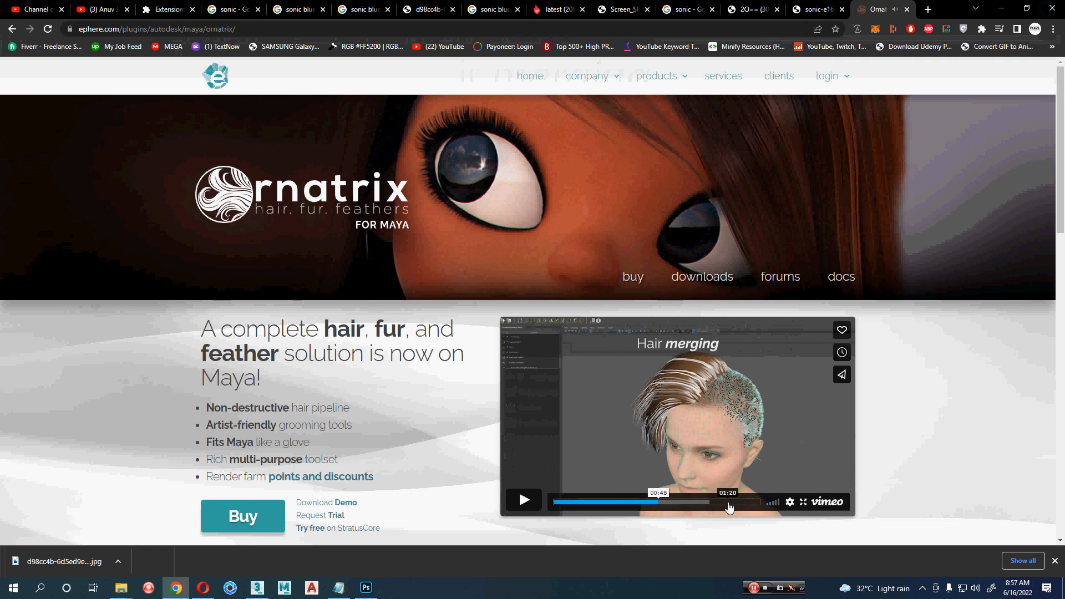
Step: Skip through the rest of the Ornatrix video, read the page down to the supported renderers, and return to 3ds Max
click(684, 502)
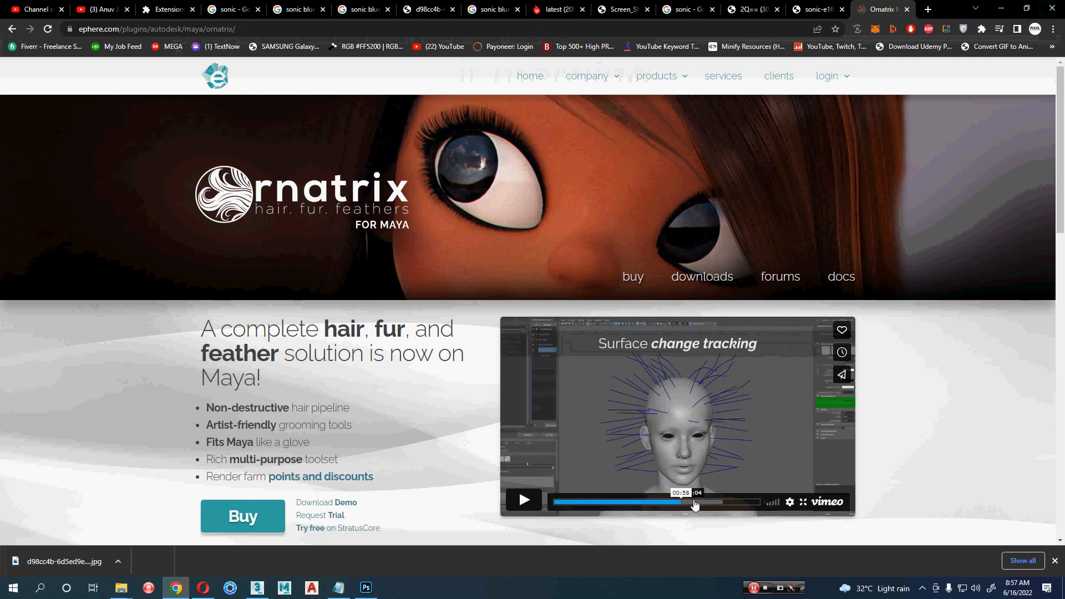
click(716, 502)
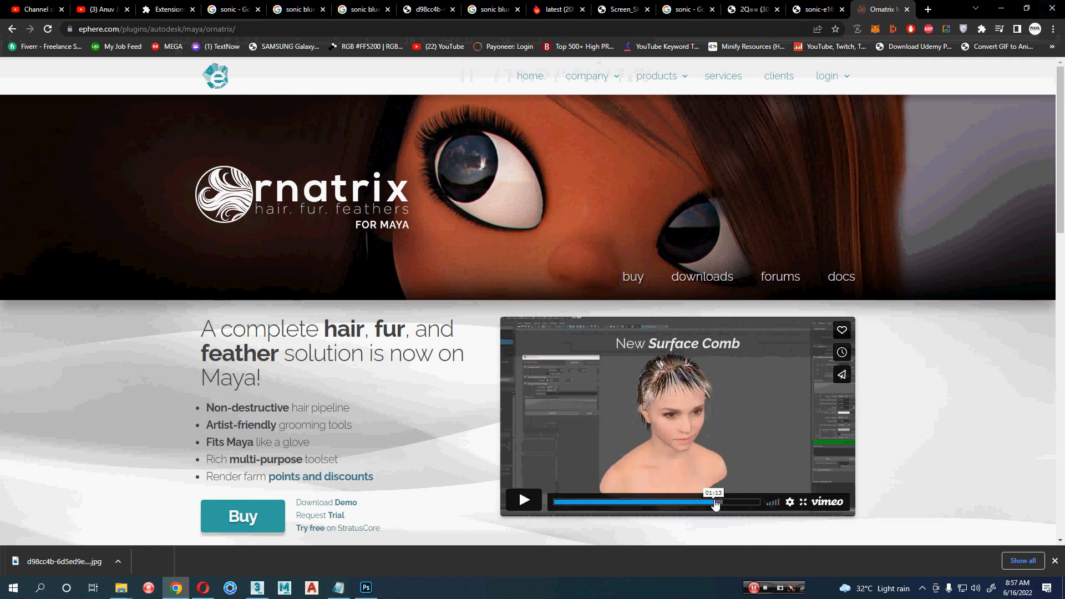
click(735, 503)
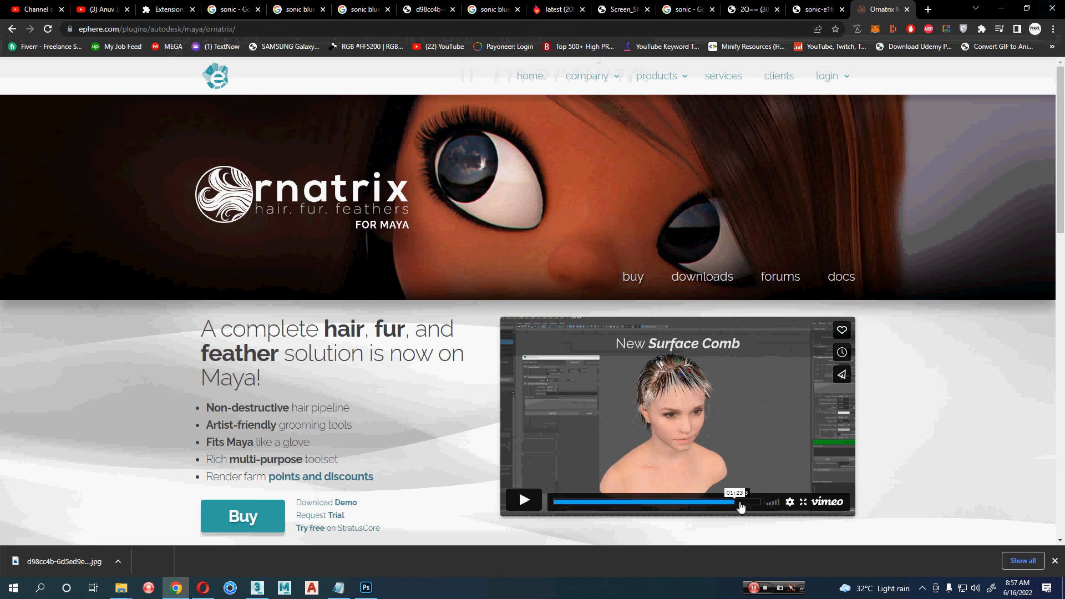
click(741, 504)
click(748, 504)
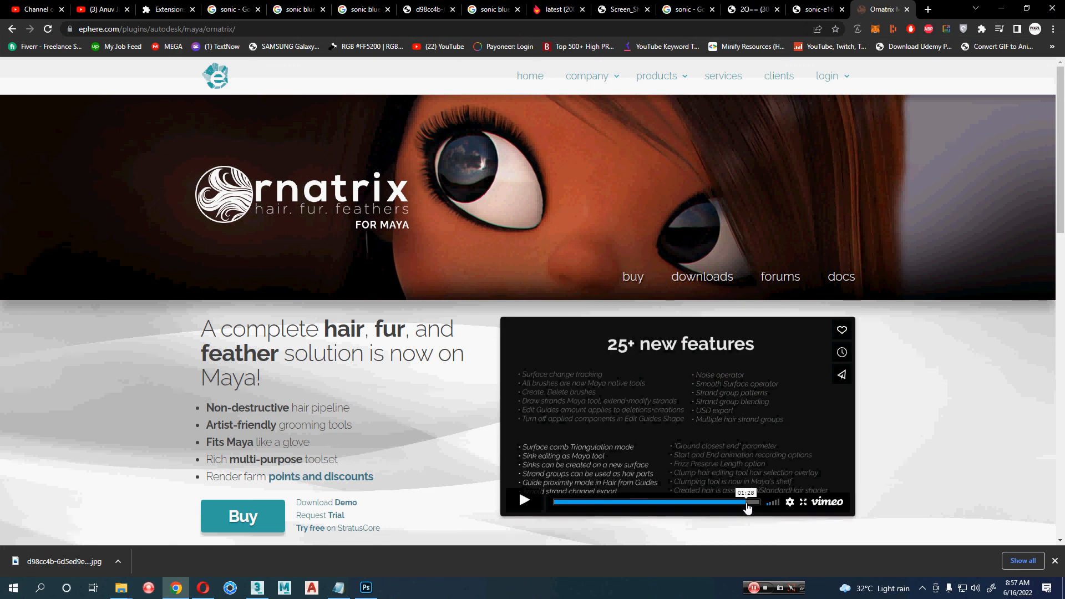
scroll(15, 397, down, 15)
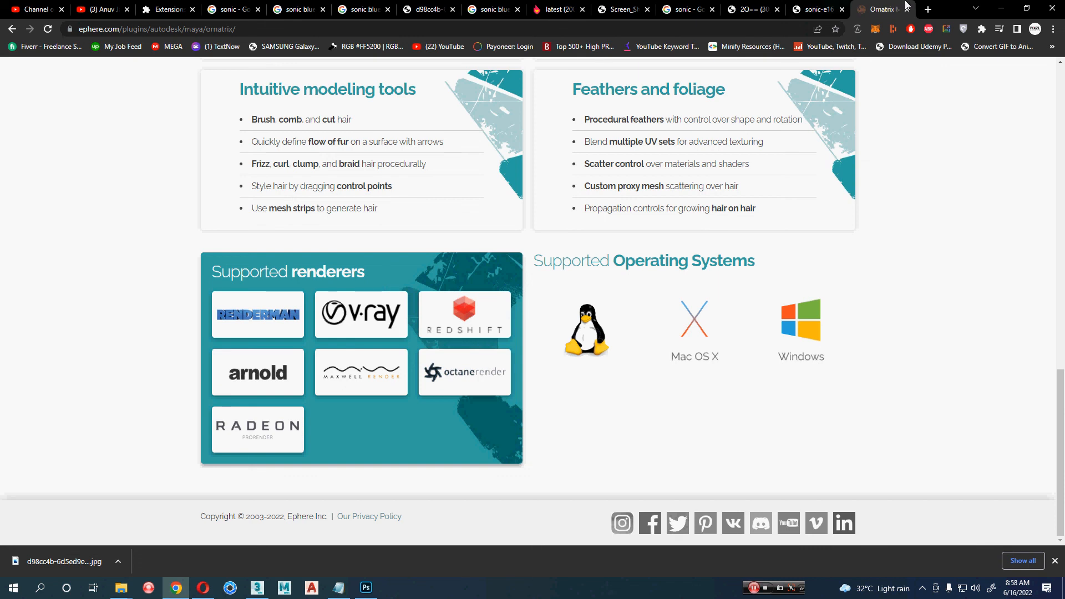
click(997, 9)
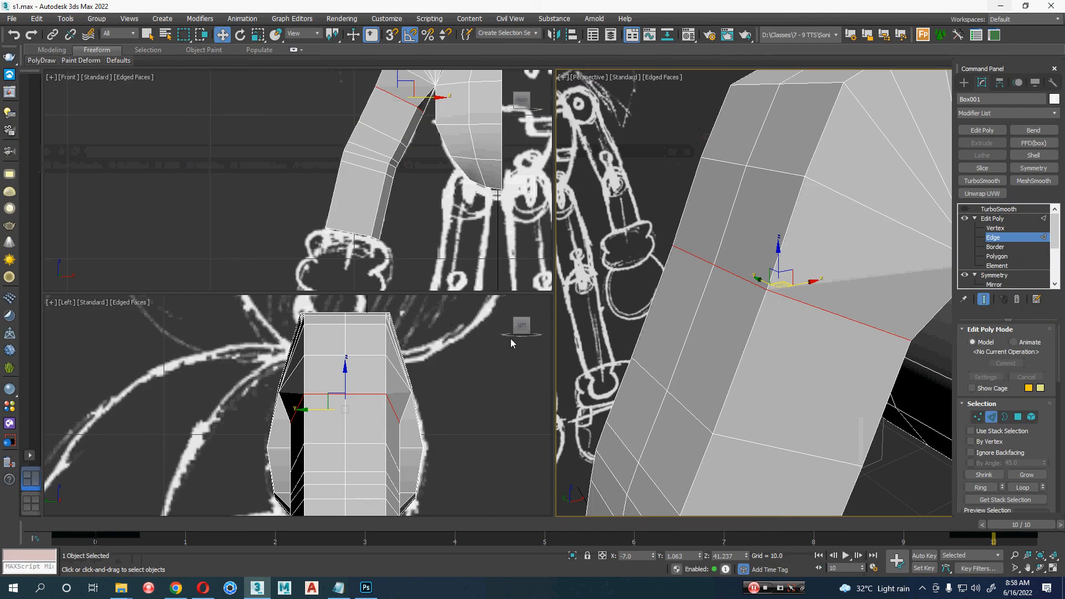
Step: Scale down the selected edge loop around the upper arm below the shoulder
key(r)
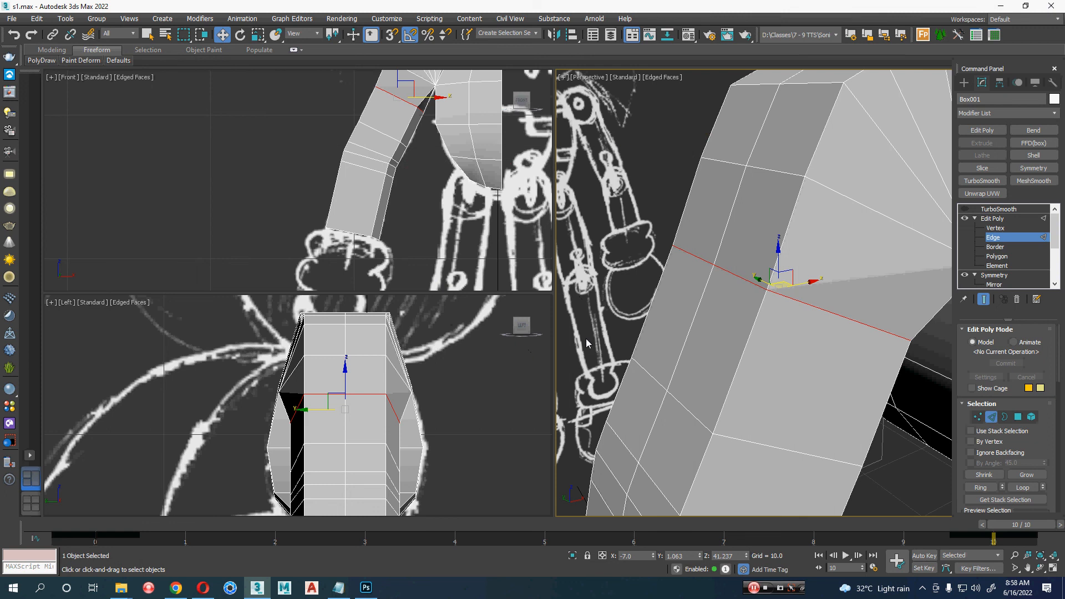
alt+middle_drag(675, 342, 694, 310)
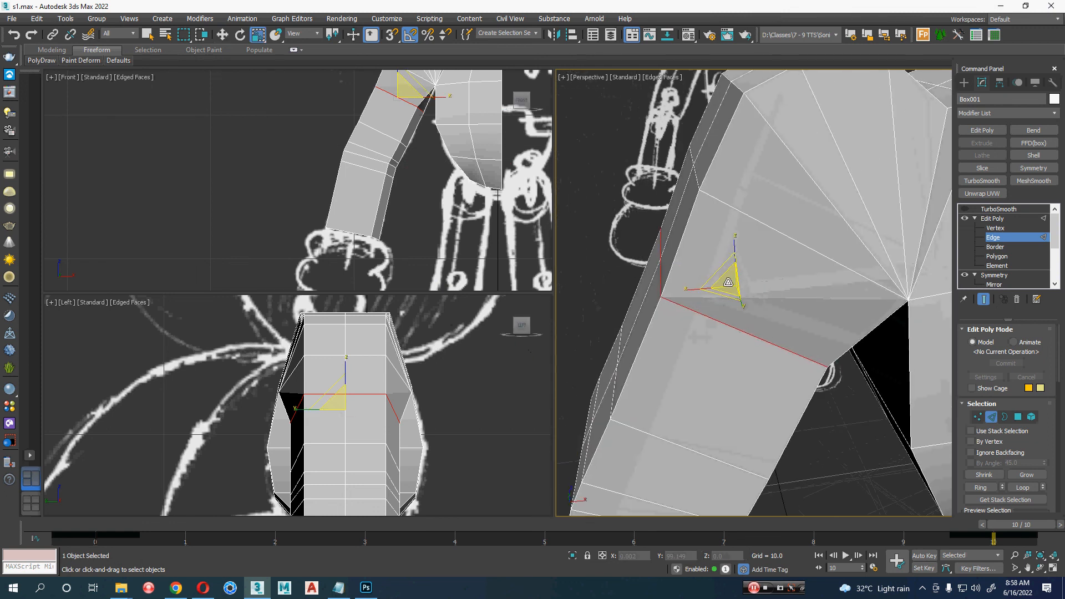
drag(728, 282, 725, 313)
Step: Scrub to frame 0 to see through the body and move the upper-arm loop onto the blueprint in the Front view
middle_drag(368, 191, 273, 265)
drag(512, 524, 76, 526)
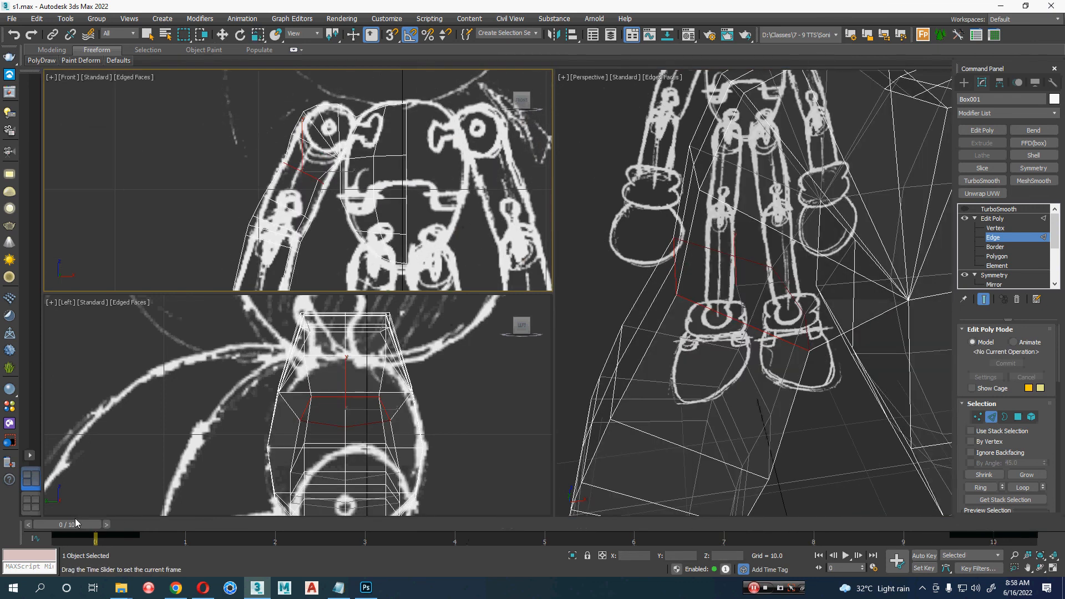
middle_drag(328, 176, 337, 193)
key(w)
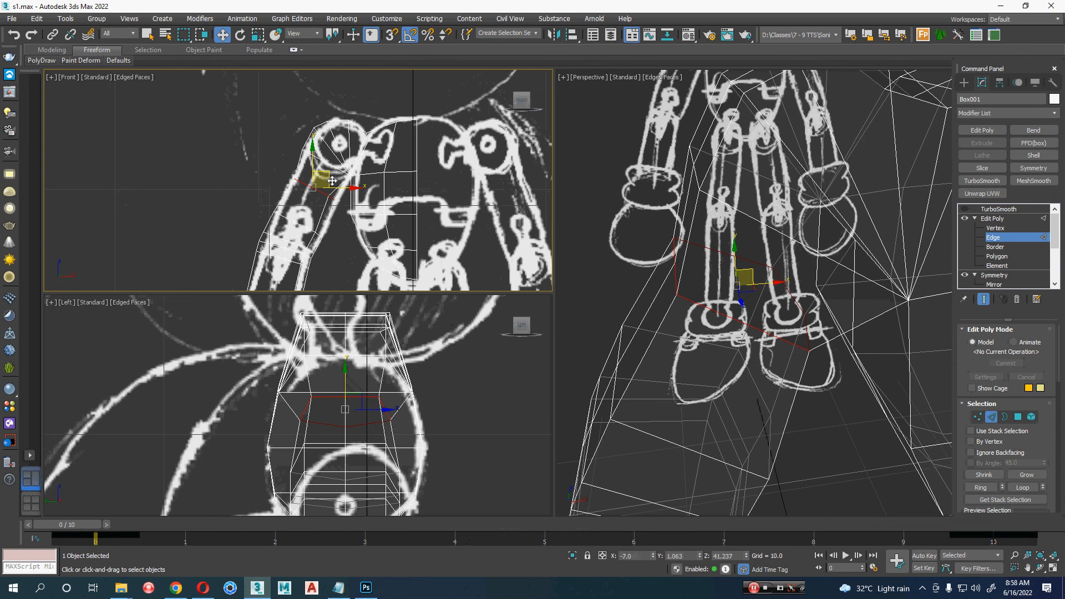
drag(331, 181, 342, 183)
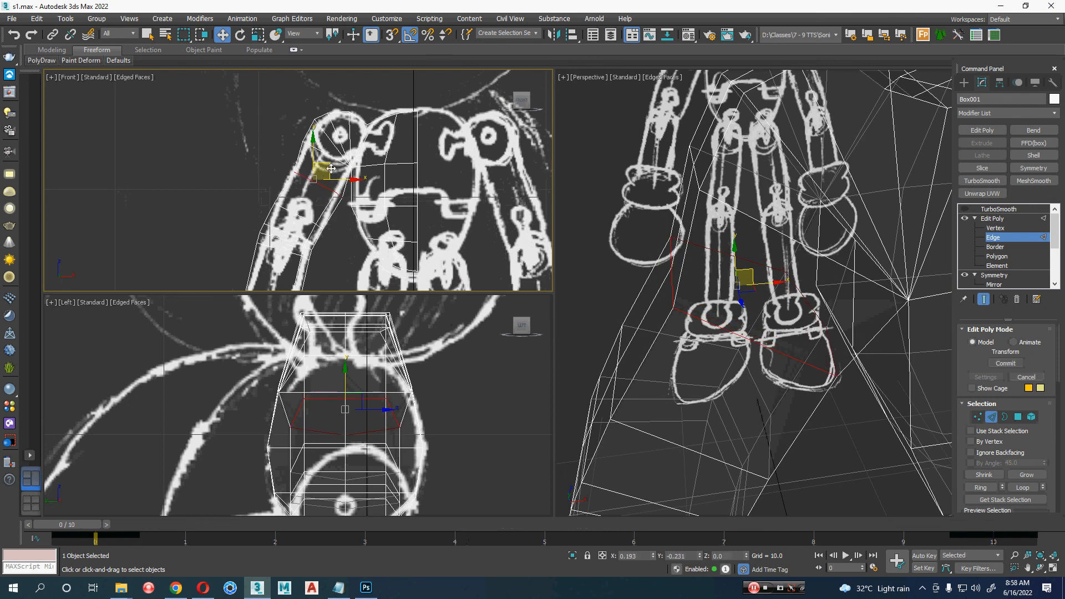
Step: Select the edge loop just above the elbow, scale it slightly, and compare it with the blueprint in the Left view
middle_drag(322, 217, 322, 189)
click(306, 191)
double_click(307, 191)
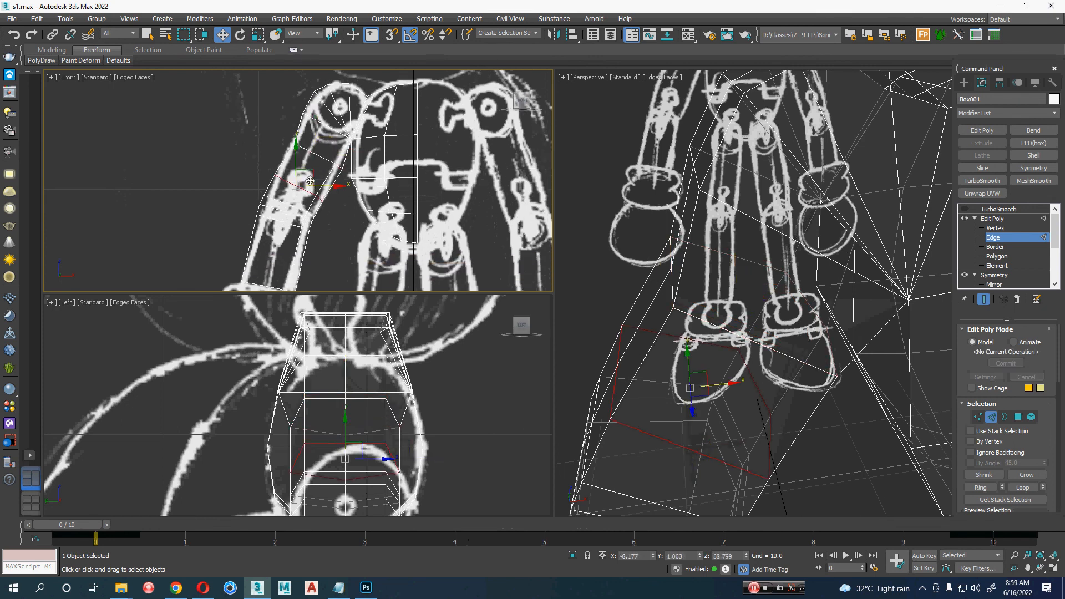
key(r)
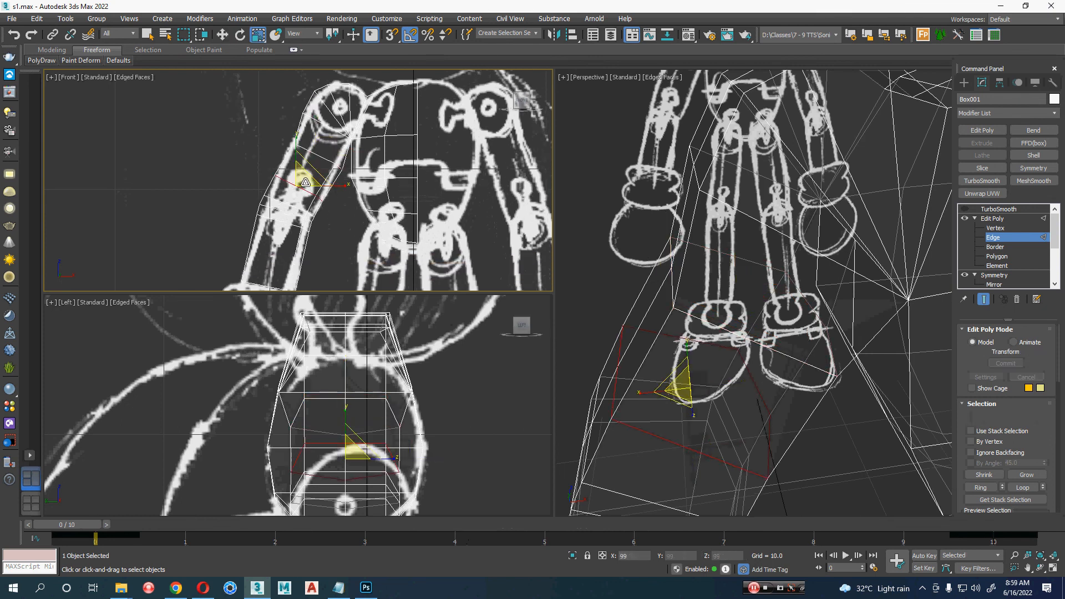
key(w)
middle_drag(378, 478, 372, 394)
scroll(375, 404, down, 3)
middle_drag(426, 418, 412, 424)
scroll(365, 384, up, 3)
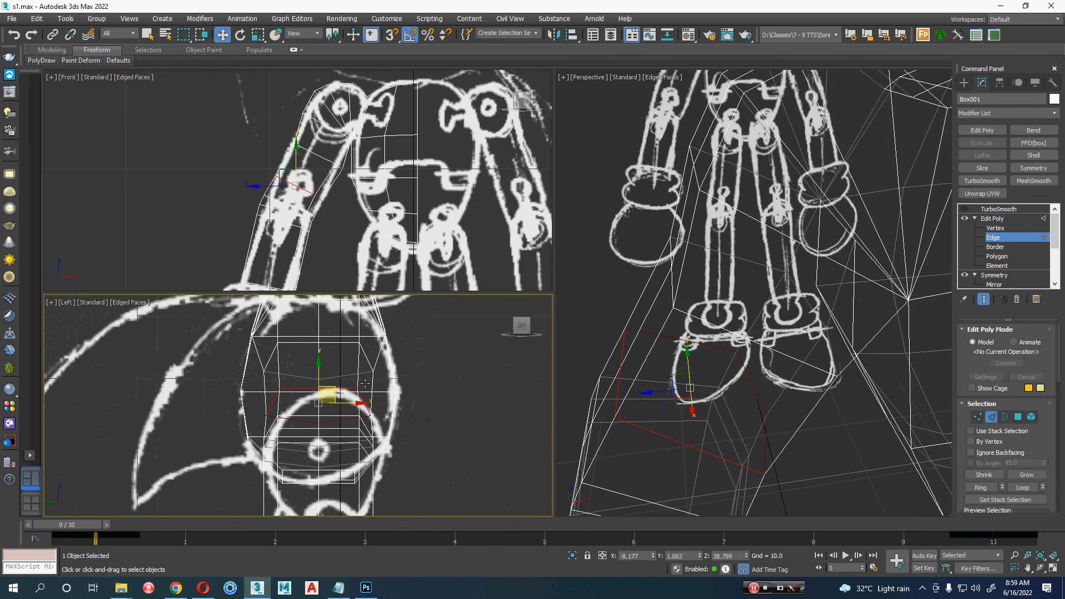
scroll(838, 449, down, 6)
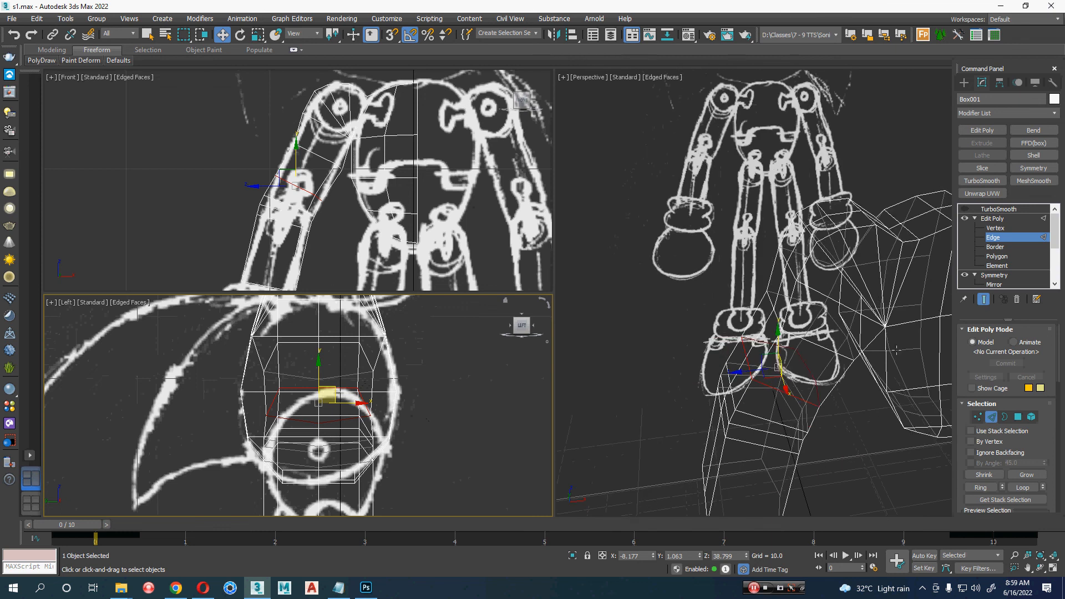
Step: Scrub to frame 8 to shade the body and scale the loop above the elbow inward to thin the arm
mouse_move(809, 525)
mouse_down()
mouse_move(277, 525)
mouse_move(948, 525)
mouse_up()
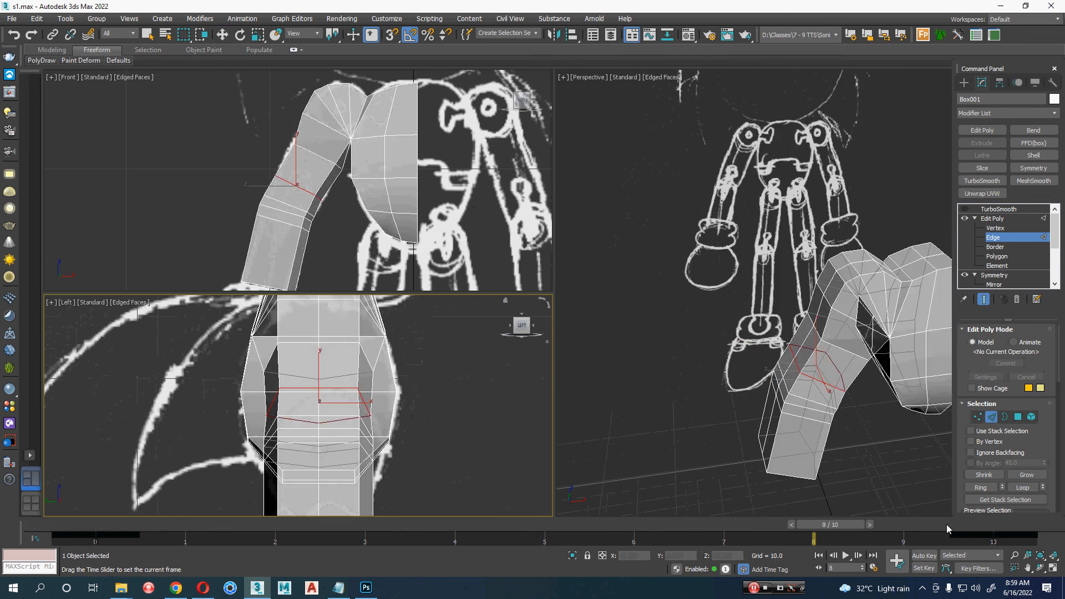
key(w)
mouse_move(860, 438)
alt+middle_down()
mouse_move(818, 410)
mouse_move(875, 440)
alt+middle_up()
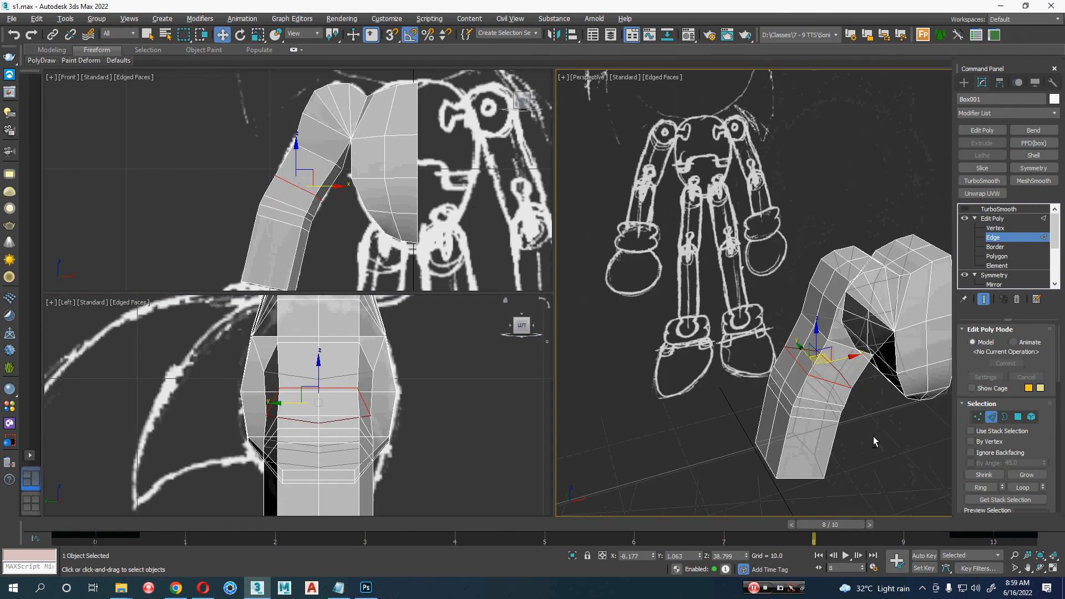
key(r)
drag(821, 377, 812, 382)
alt+middle_drag(812, 382, 816, 391)
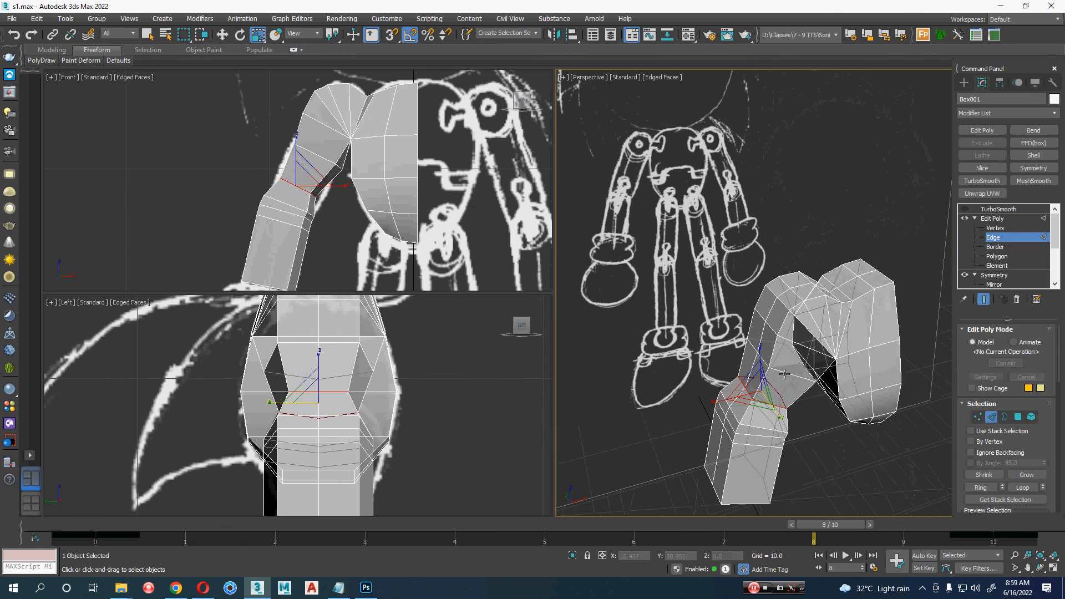
Step: Scale the upper-arm loop below the shoulder smaller and scrub to frame 10 to check the solid shape
scroll(802, 389, up, 8)
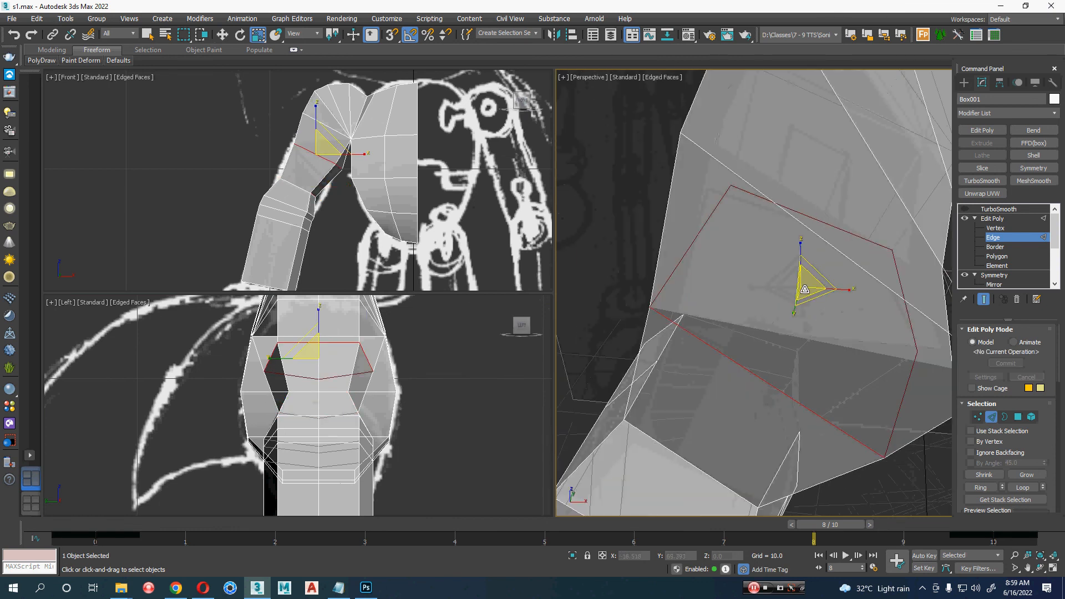
drag(805, 289, 808, 305)
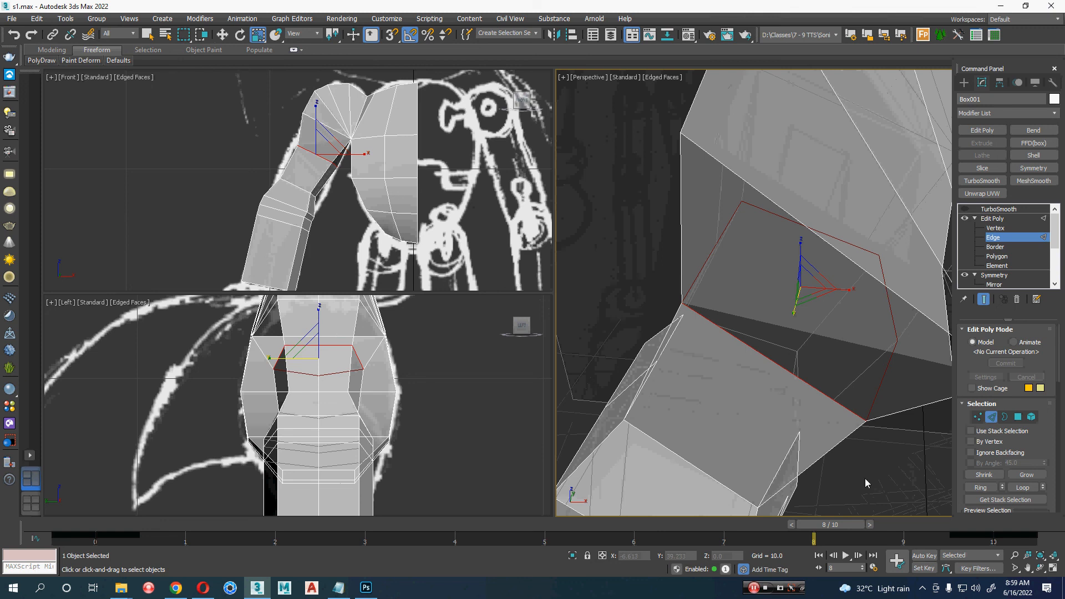
drag(855, 526, 1018, 525)
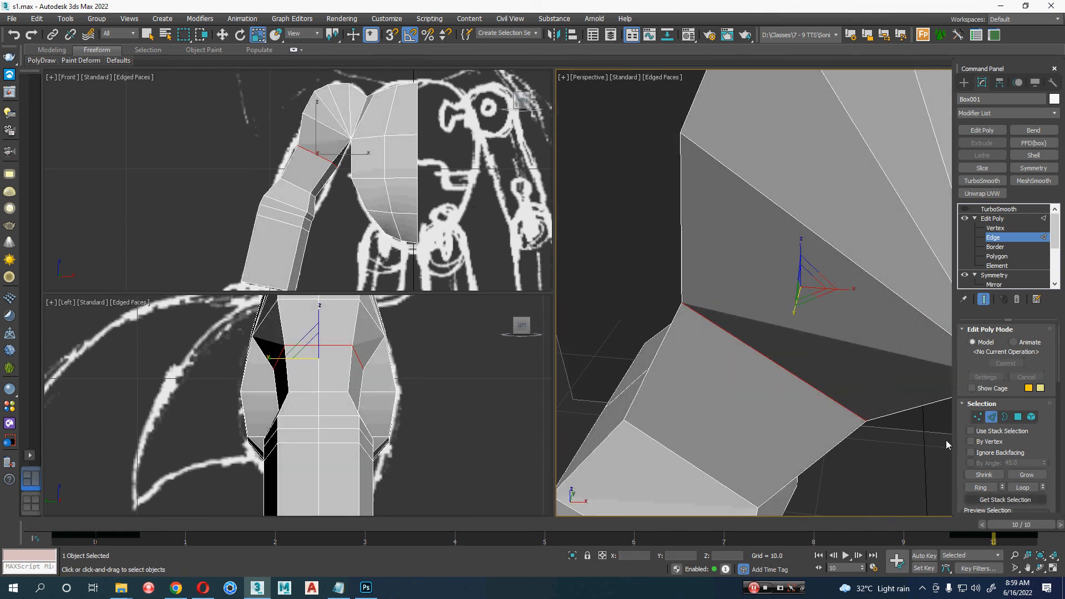
scroll(703, 285, down, 3)
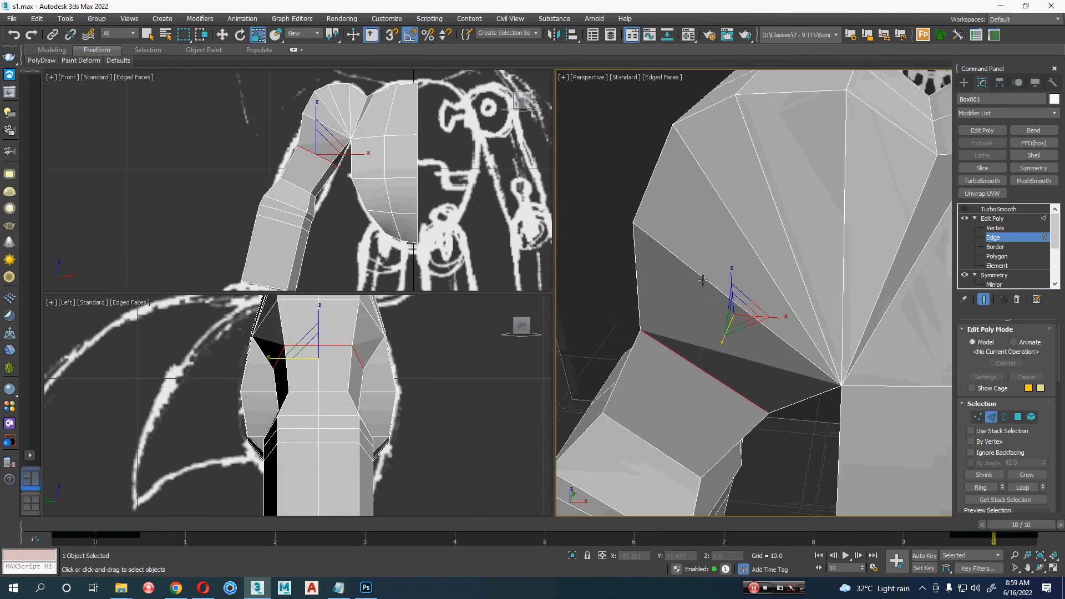
Step: Select the four edge loops fanning around the shoulder and scale them uniformly to about 85 percent
click(703, 281)
ctrl+click(754, 249)
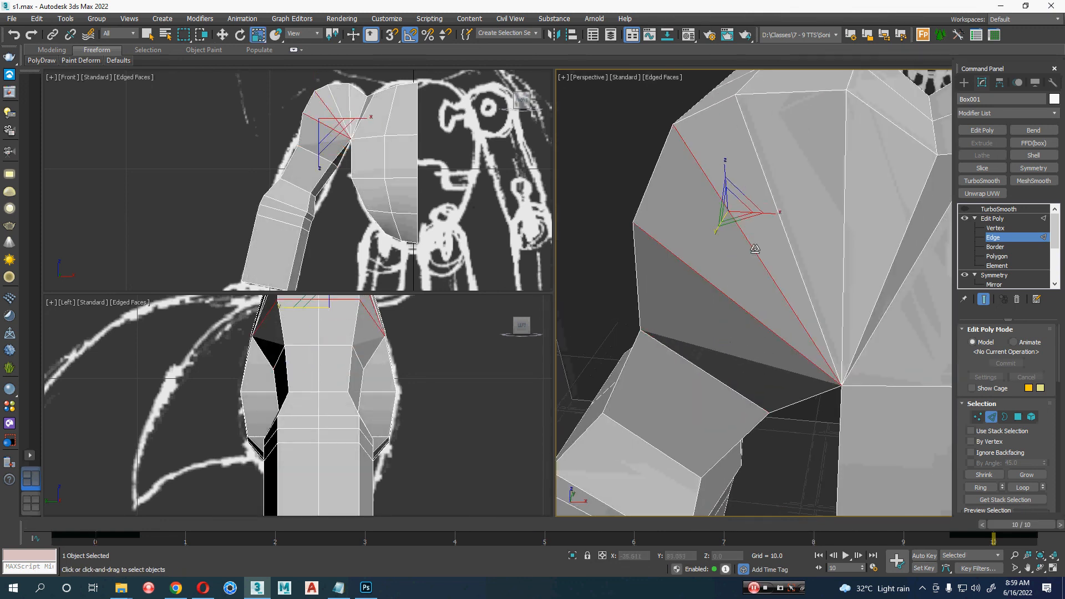
ctrl+click(786, 242)
ctrl+click(845, 241)
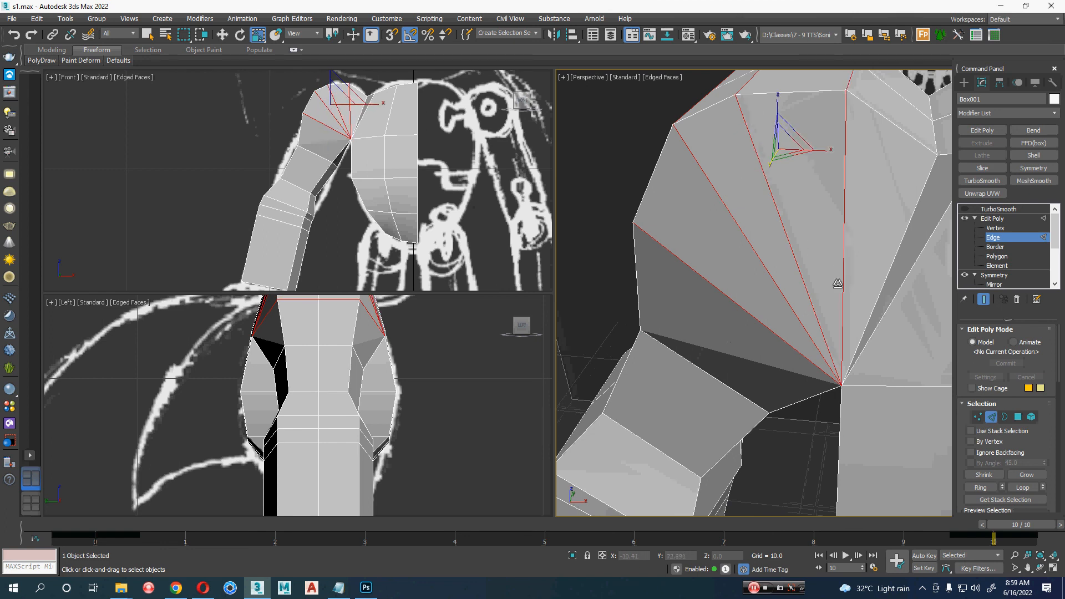
alt+middle_drag(838, 283, 880, 335)
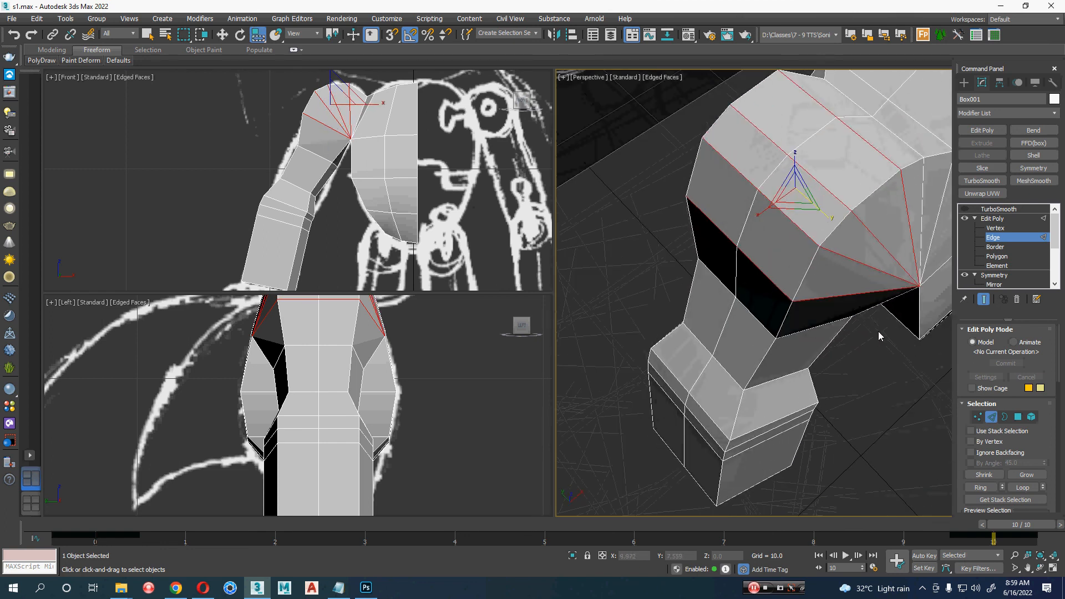
drag(797, 195, 791, 204)
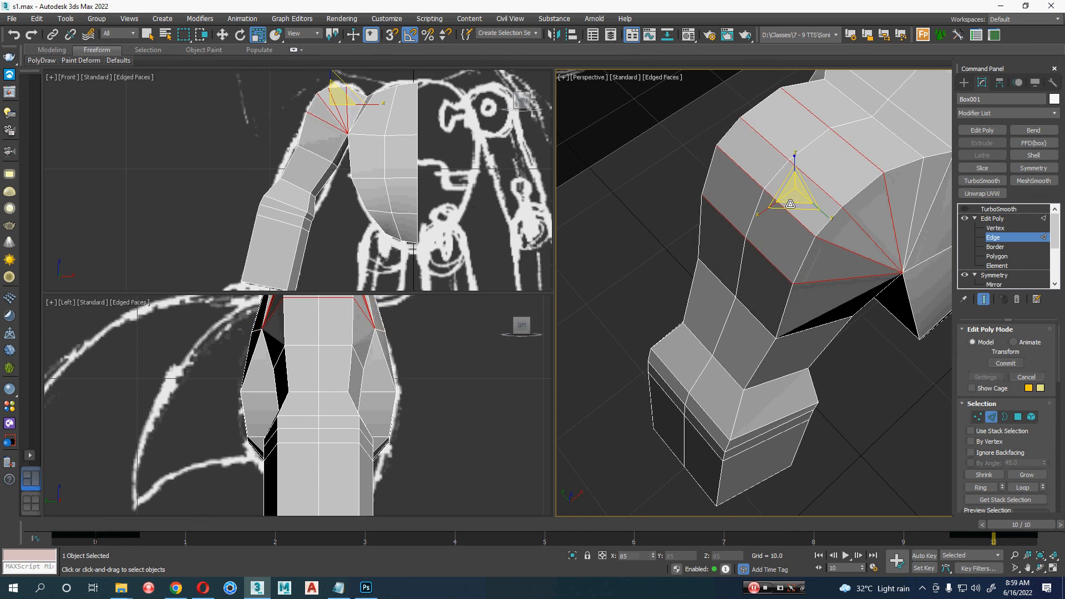
key(w)
Step: Select the uppermost of the three close elbow loops and scale it inward
mouse_move(815, 277)
alt+middle_down()
mouse_move(827, 284)
mouse_move(817, 262)
alt+middle_up()
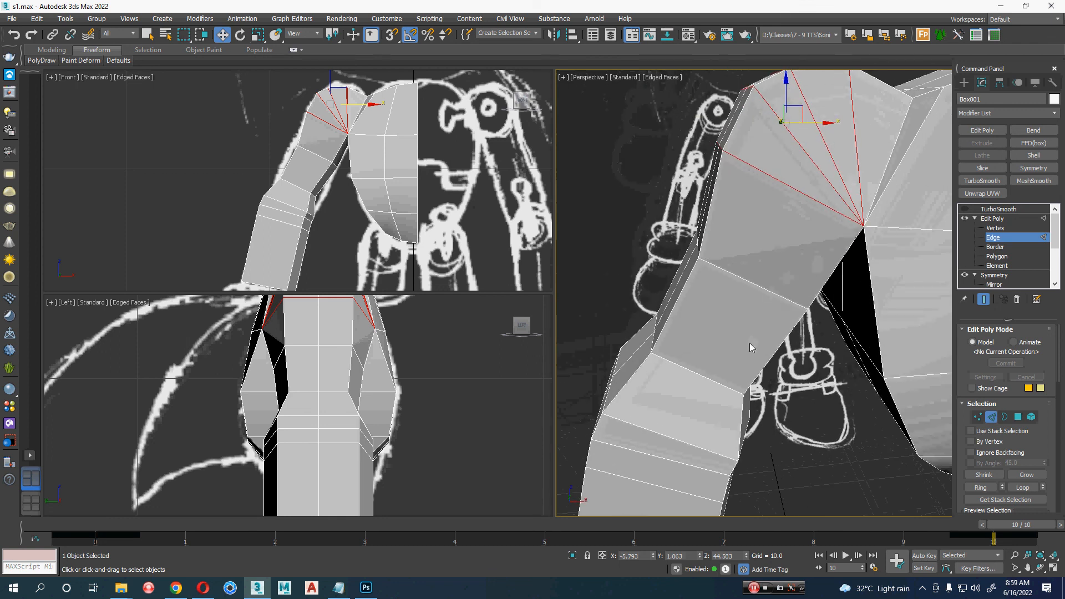
alt+middle_drag(750, 348, 741, 266)
click(711, 323)
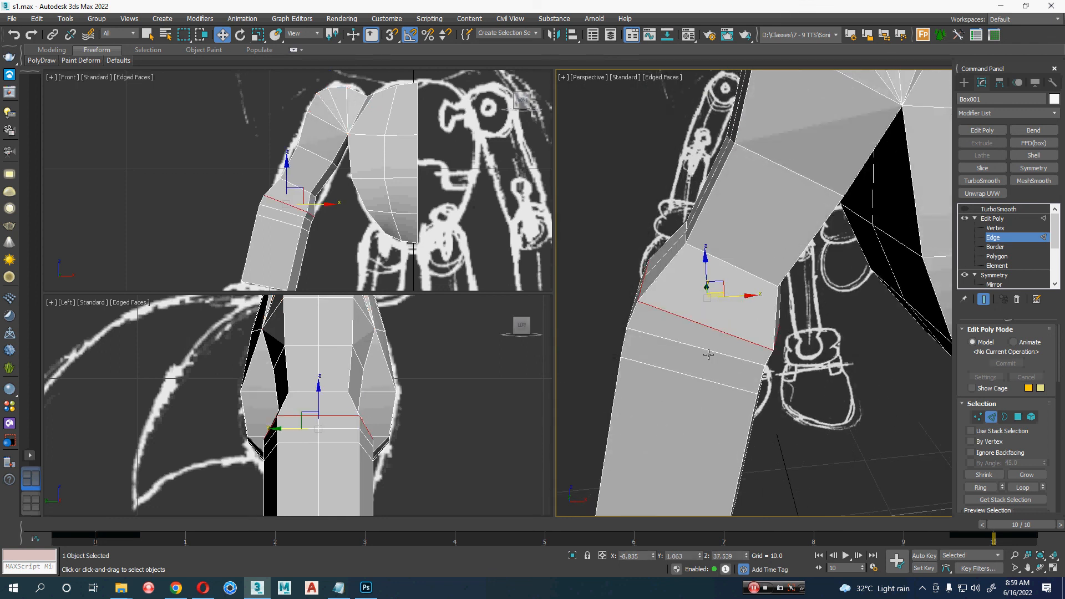
key(r)
drag(701, 295, 690, 302)
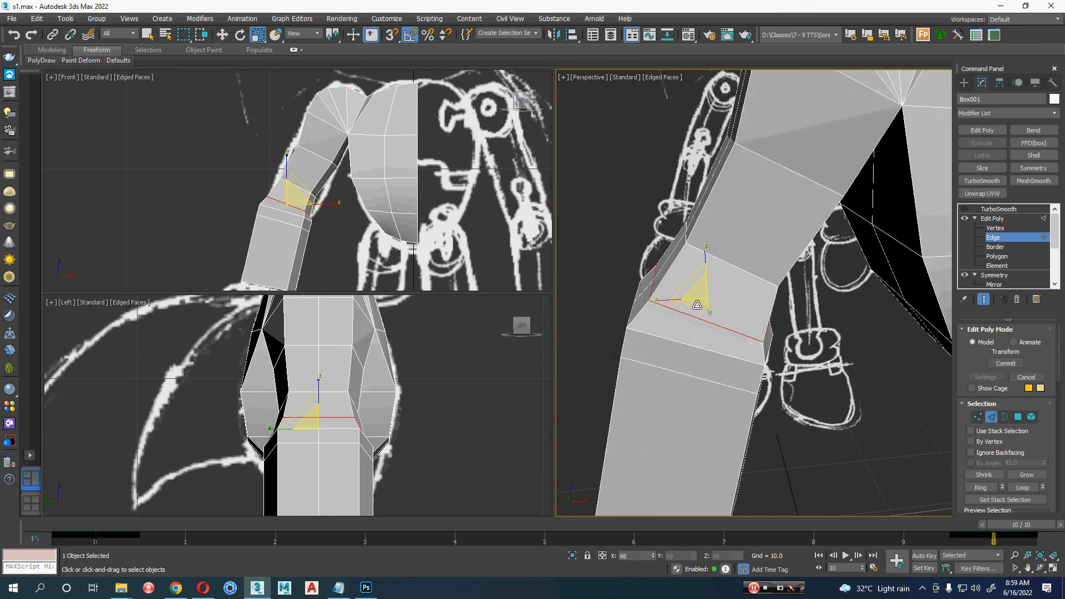
Step: Scale the middle elbow loop uniformly to about 75 percent
alt+middle_drag(691, 302, 794, 320)
drag(716, 293, 698, 336)
double_click(786, 327)
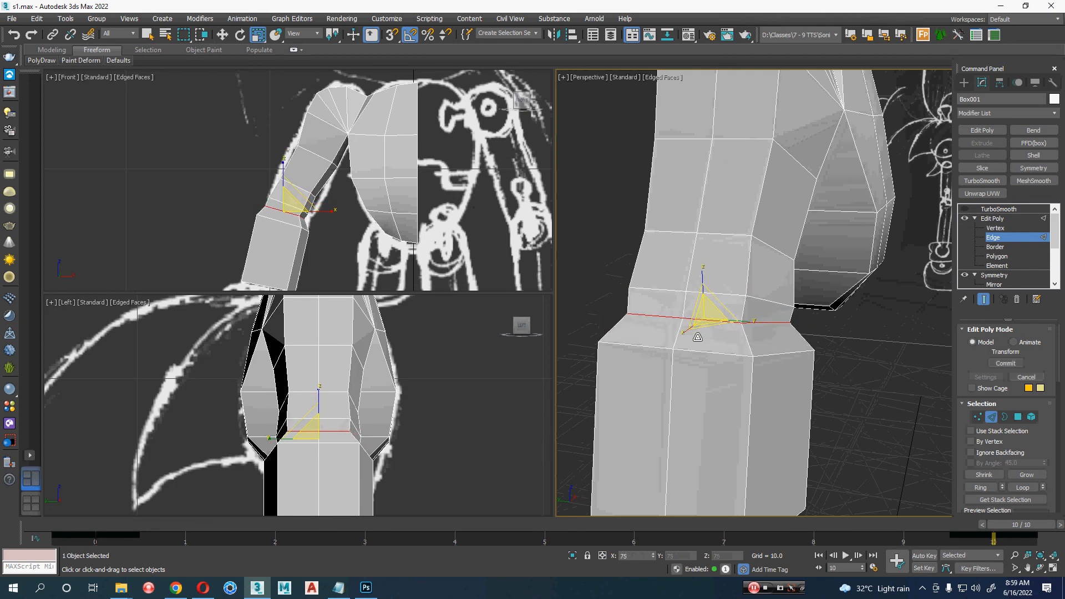
click(790, 304)
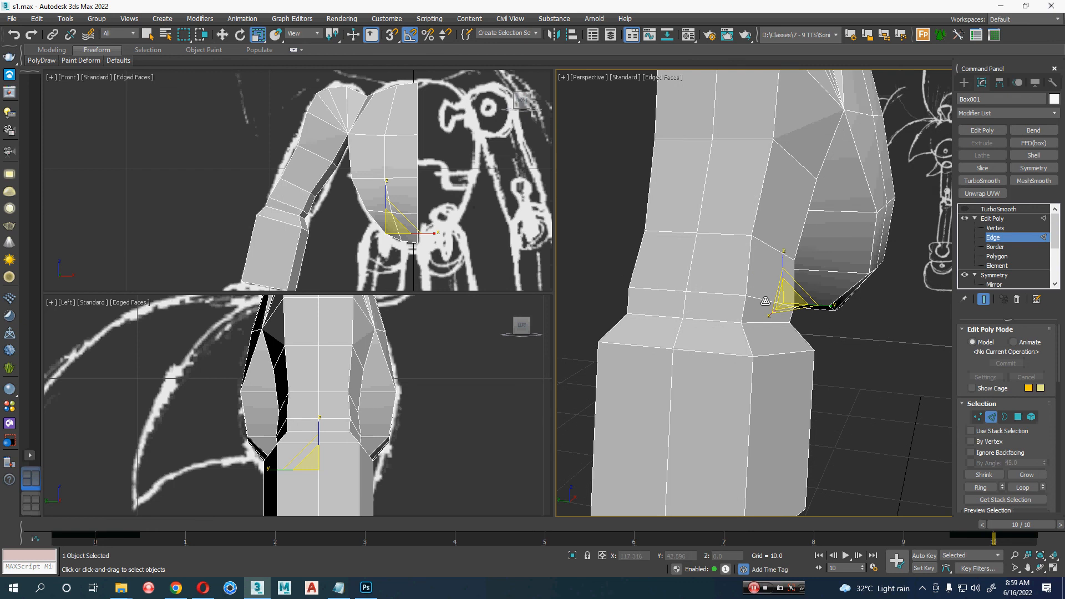
Step: Select the lowest elbow loop and scale it inward to thin the top of the forearm
double_click(714, 294)
alt+drag(735, 311, 708, 303)
double_click(769, 361)
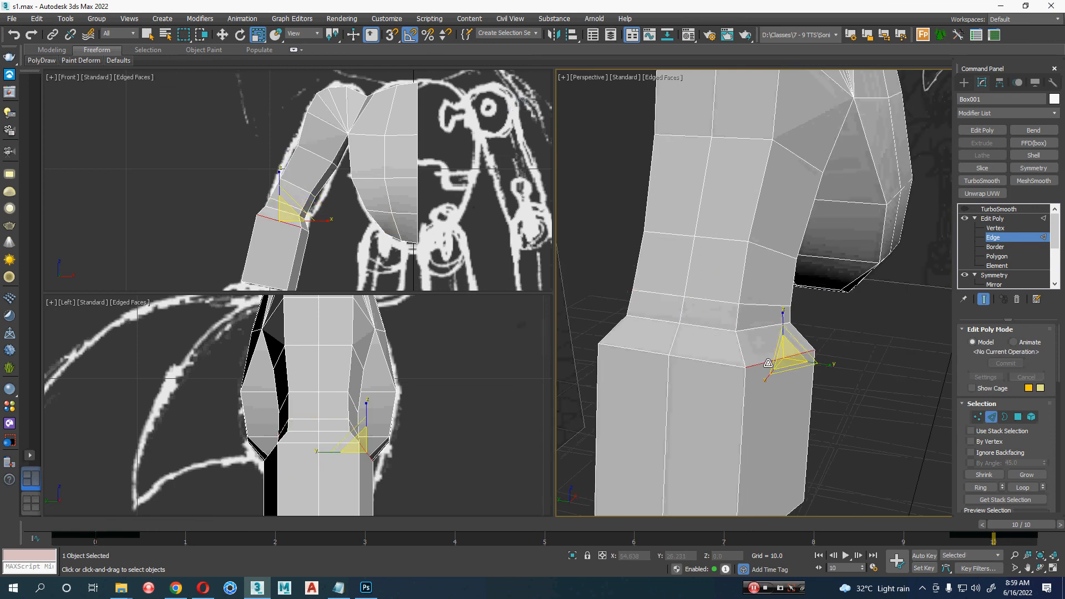
drag(713, 351, 690, 362)
Step: Reselect the middle elbow loop and scale it to about 90 percent to tighten the elbow crease
double_click(694, 325)
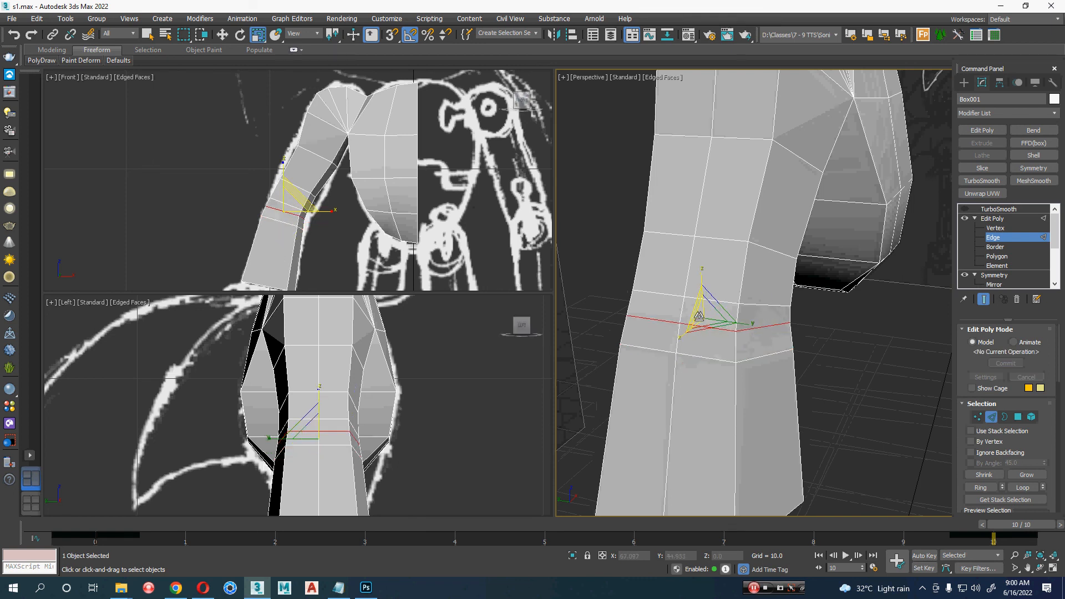
drag(703, 320, 701, 322)
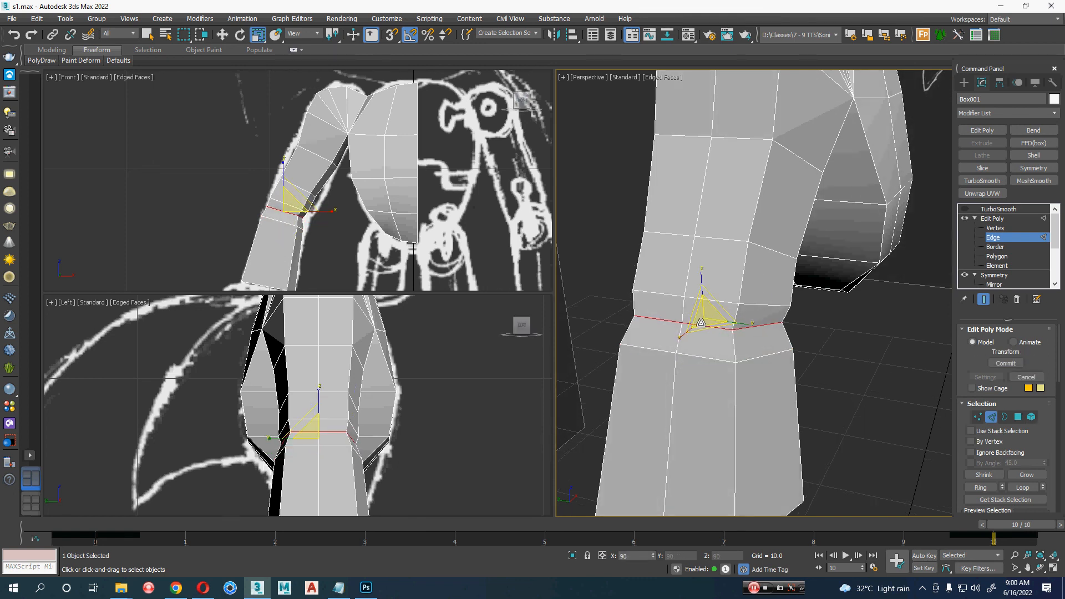
drag(701, 323, 701, 323)
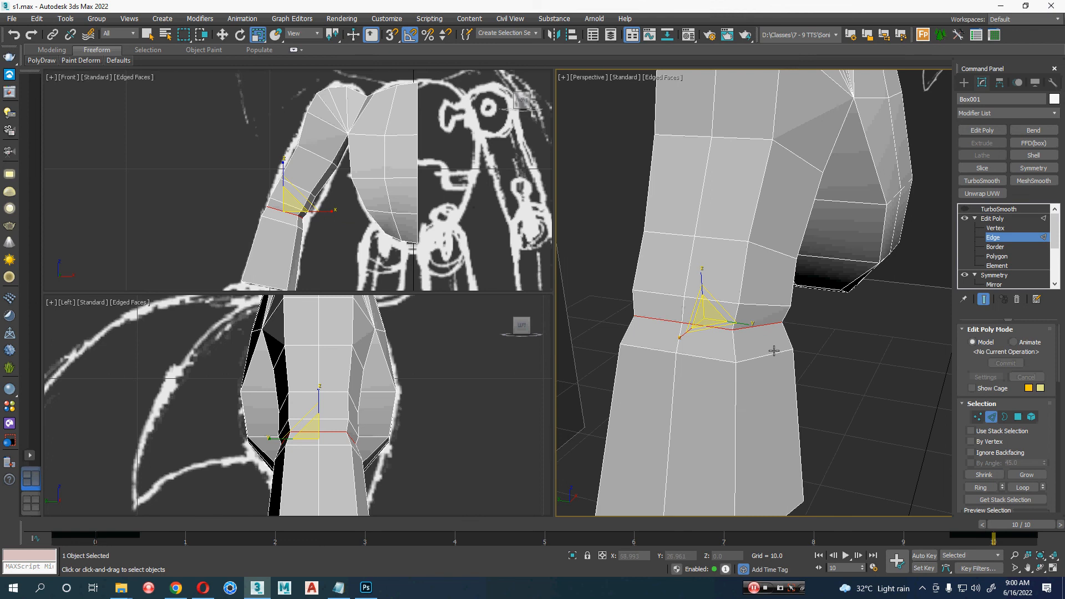
Step: Select the open edge loop at the wrist end of the forearm and scale it slightly smaller
middle_drag(774, 351, 782, 211)
double_click(788, 386)
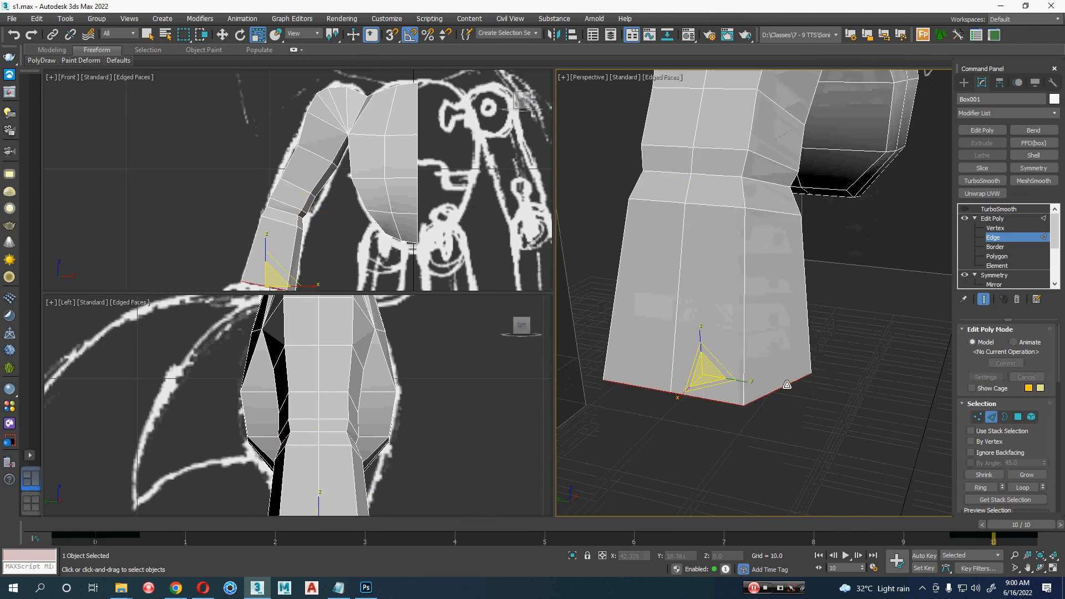
mouse_move(712, 377)
alt+middle_down()
mouse_move(703, 361)
mouse_move(743, 383)
mouse_move(751, 370)
alt+middle_up()
key(w)
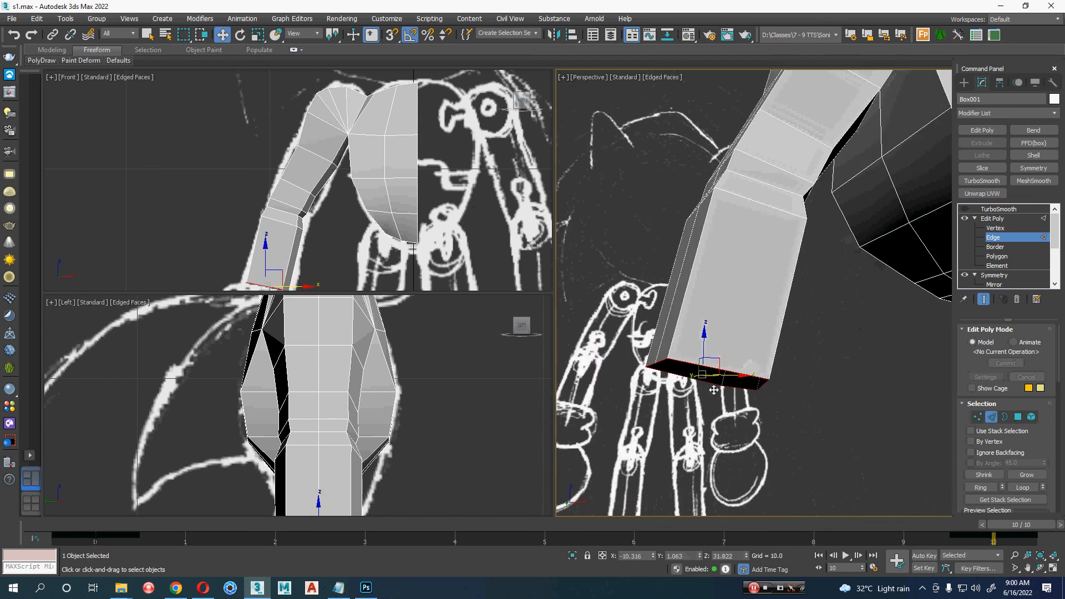
key(r)
key(w)
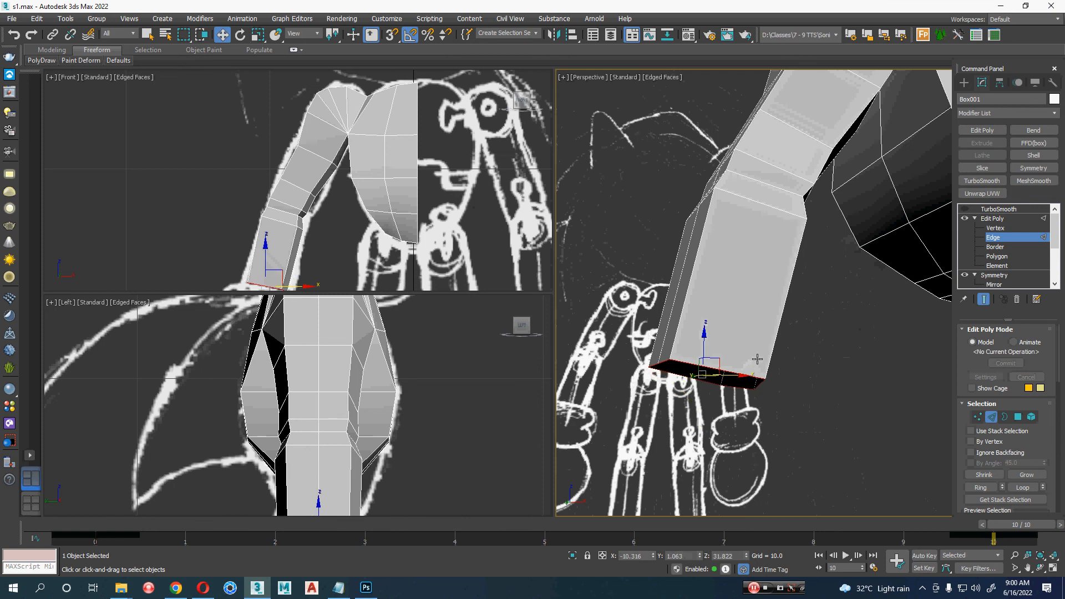
Step: Add a TurboSmooth modifier above Edit Poly to check the smoothed arm, and switch off its display
alt+middle_drag(758, 358, 759, 375)
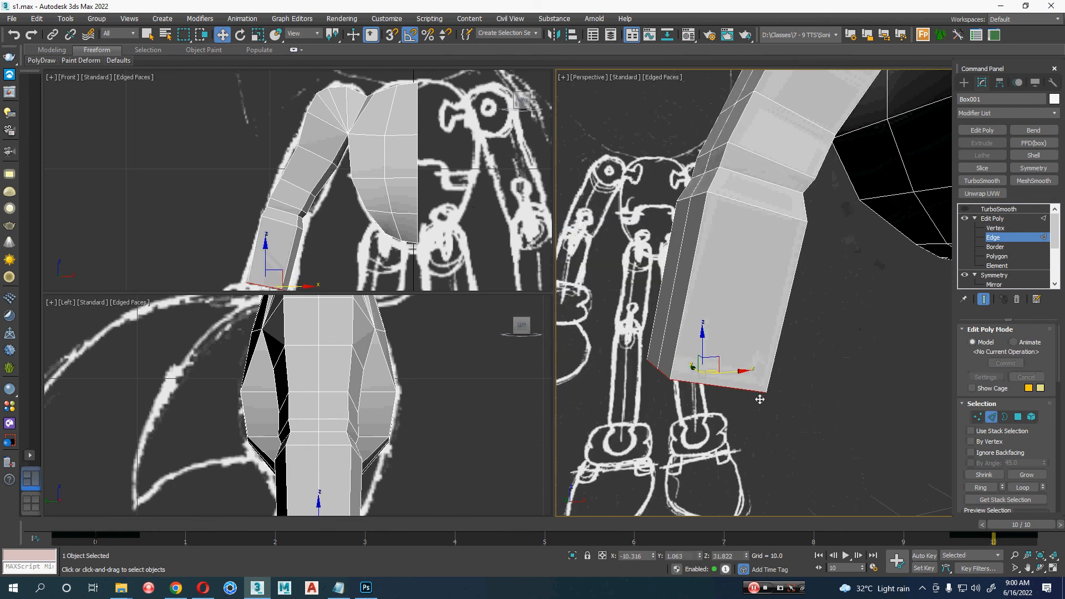
scroll(759, 399, down, 4)
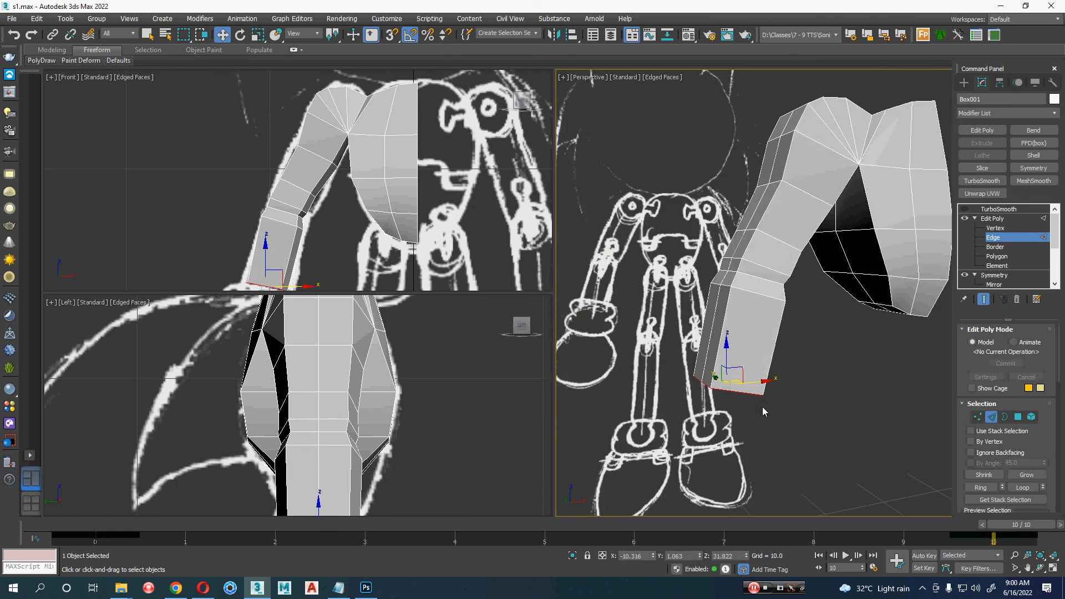
scroll(765, 399, down, 3)
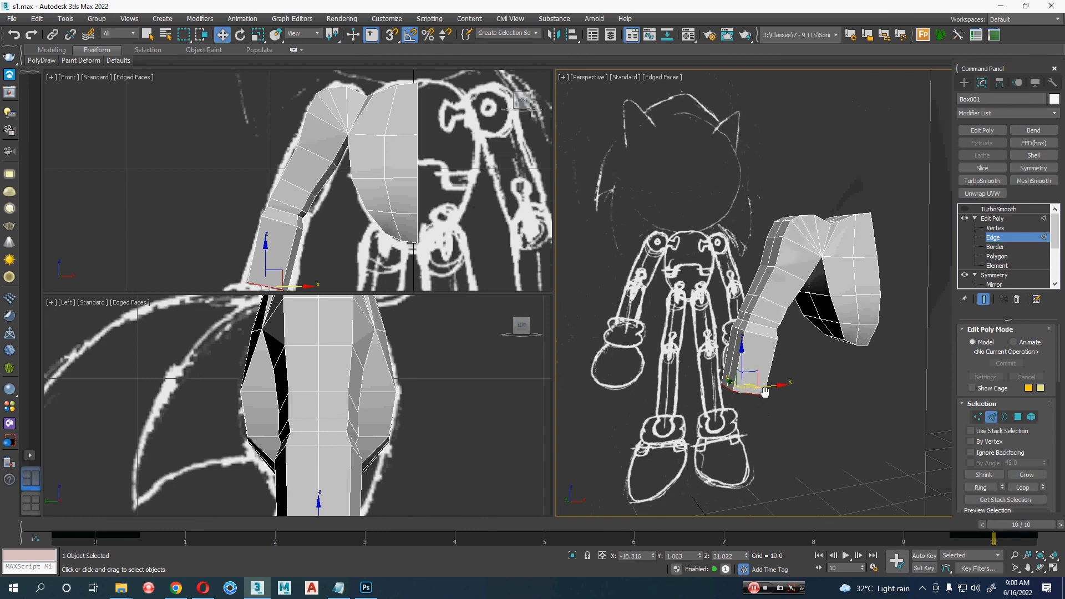
mouse_move(763, 397)
middle_down()
mouse_move(757, 368)
mouse_move(747, 370)
middle_up()
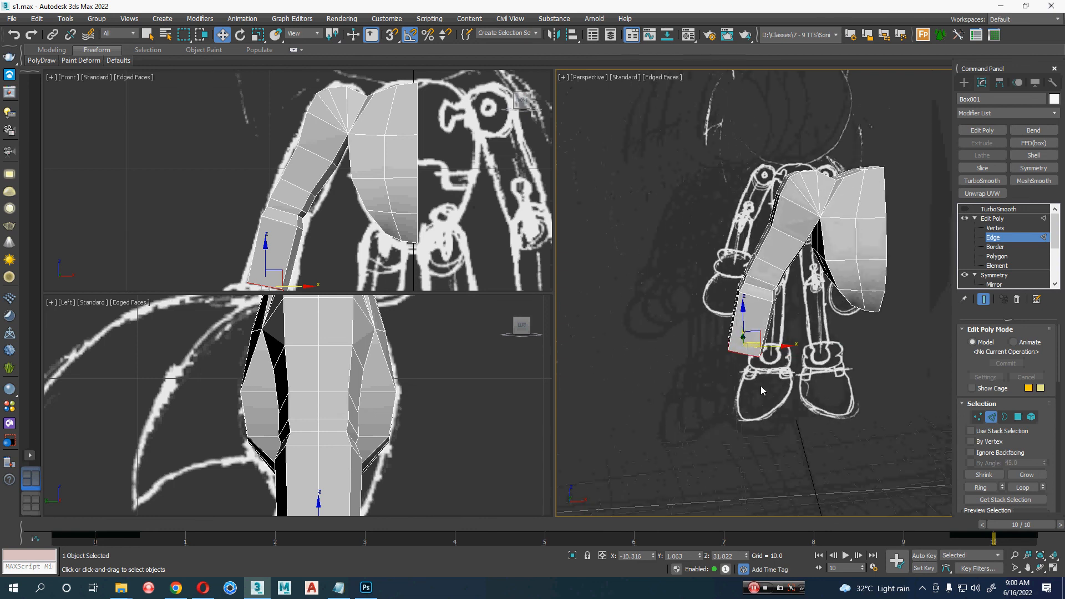
click(982, 181)
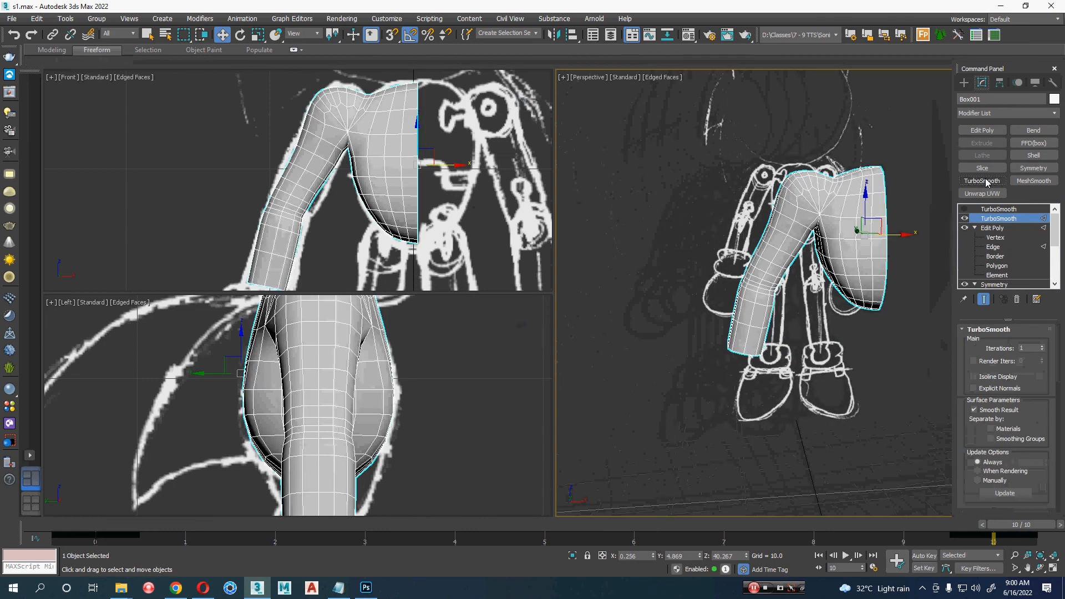
scroll(831, 282, up, 6)
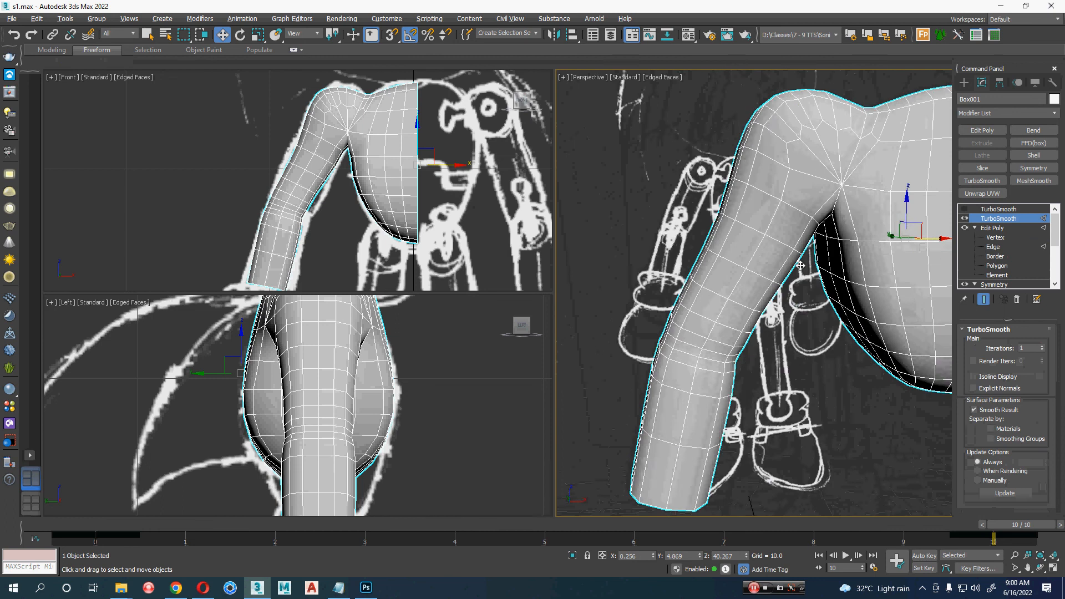
click(965, 218)
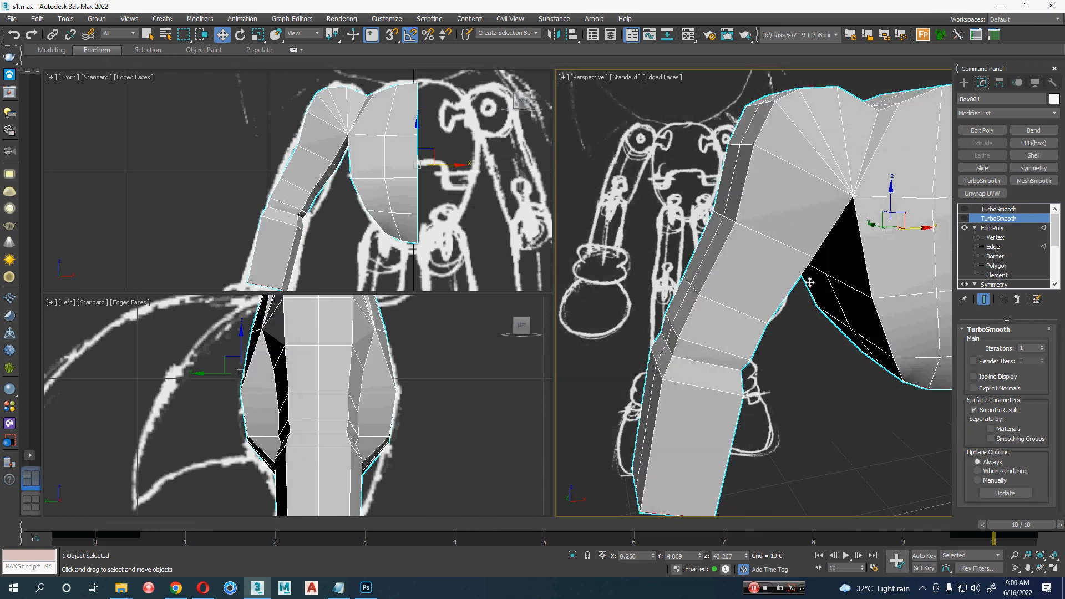
Step: Return to edge editing in Edit Poly and scale the upper-arm loop below the shoulder inward
click(994, 247)
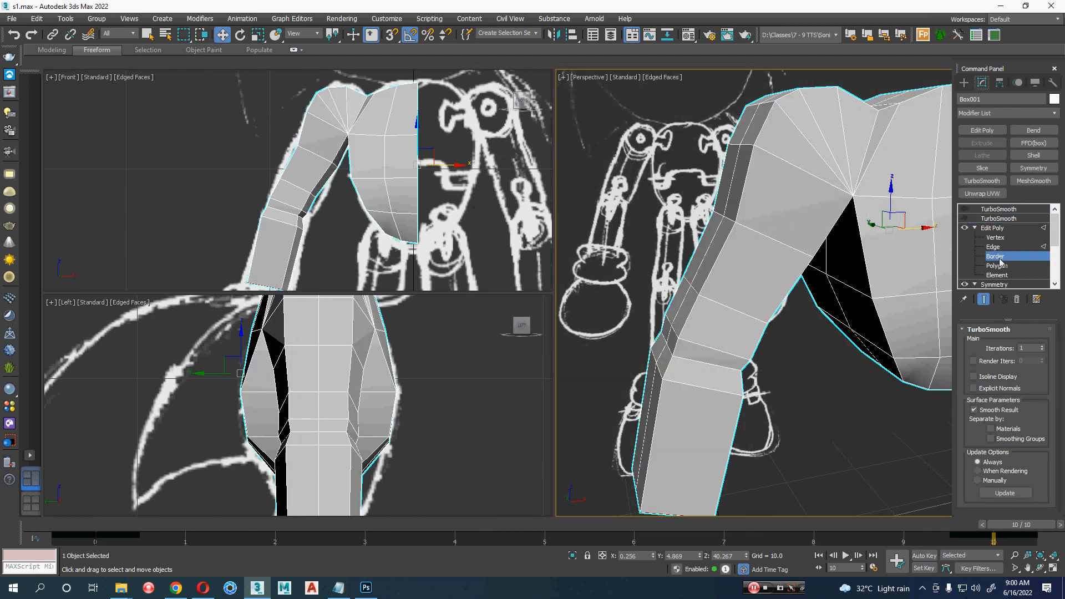
double_click(776, 240)
alt+middle_drag(771, 270, 780, 271)
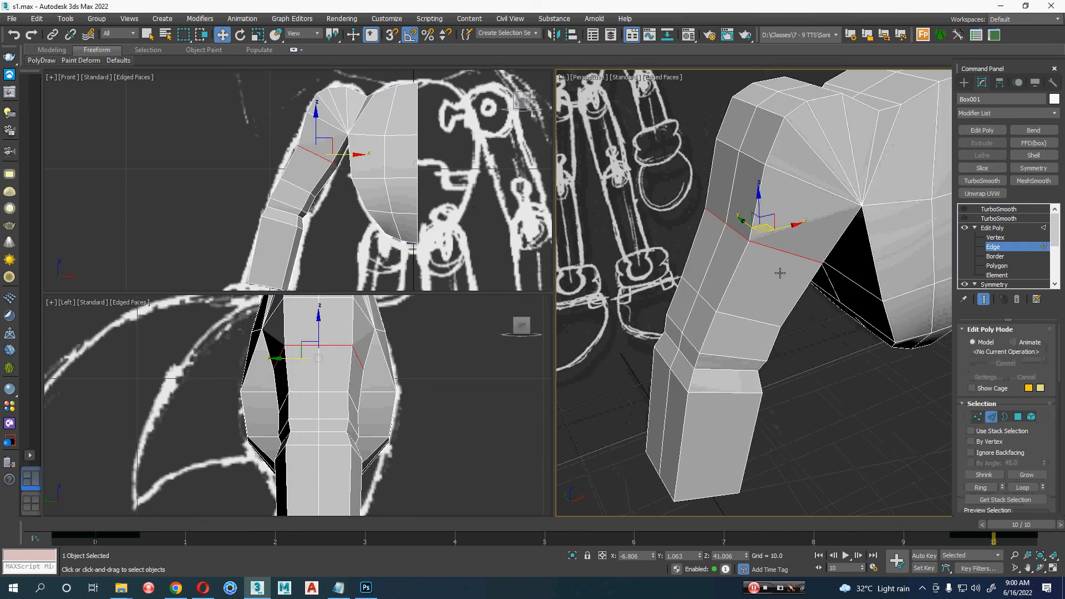
key(r)
drag(758, 234, 756, 245)
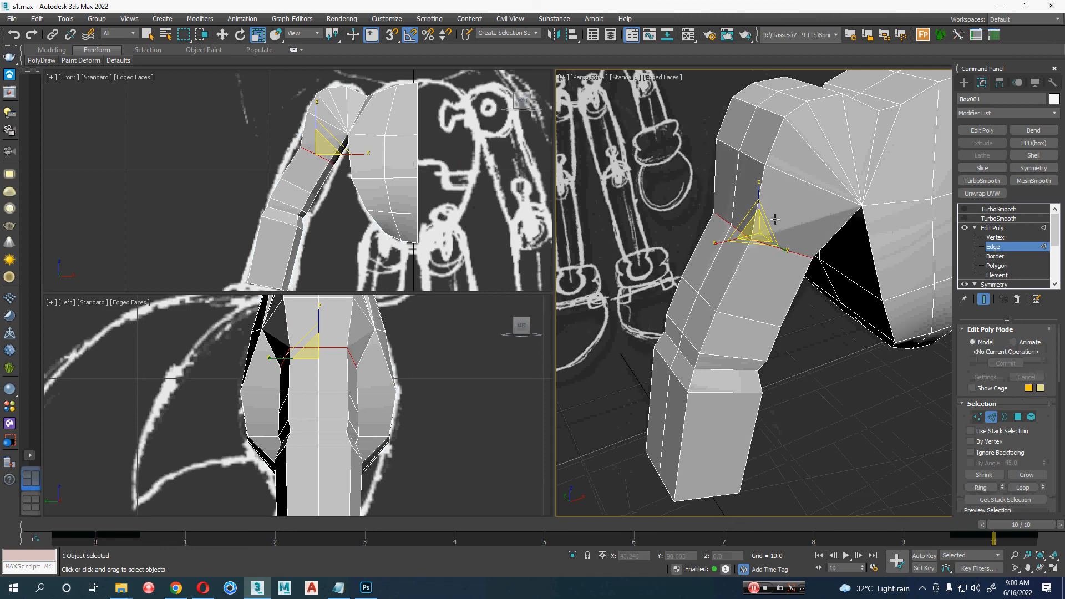
Step: Reselect the four shoulder edge loops and scale them slightly smaller together
middle_drag(776, 221, 760, 260)
double_click(780, 218)
ctrl+double_click(802, 196)
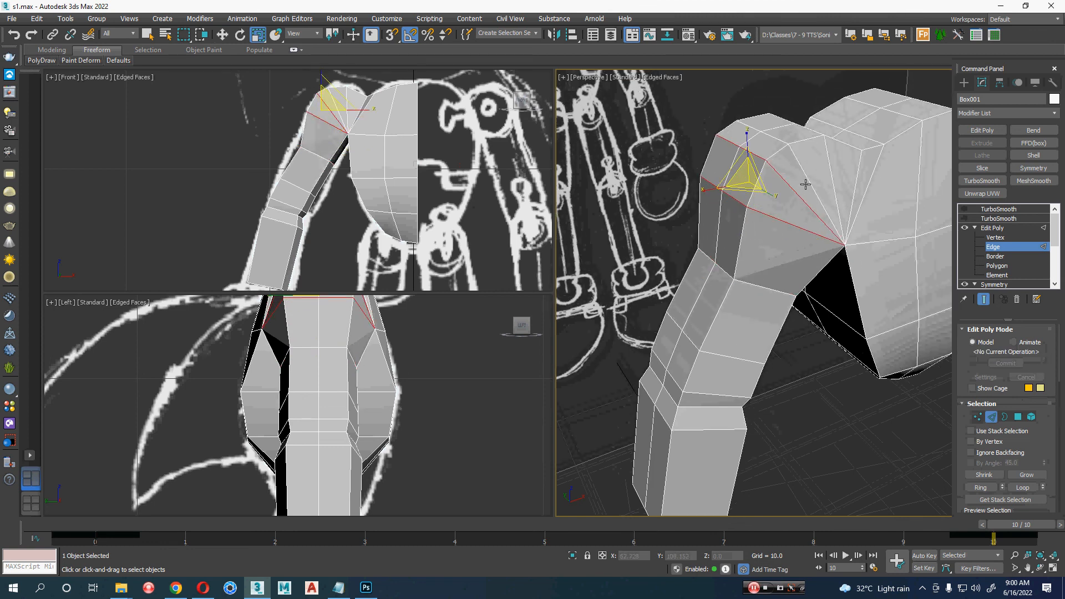
ctrl+double_click(809, 182)
ctrl+double_click(832, 177)
alt+middle_drag(876, 191, 837, 190)
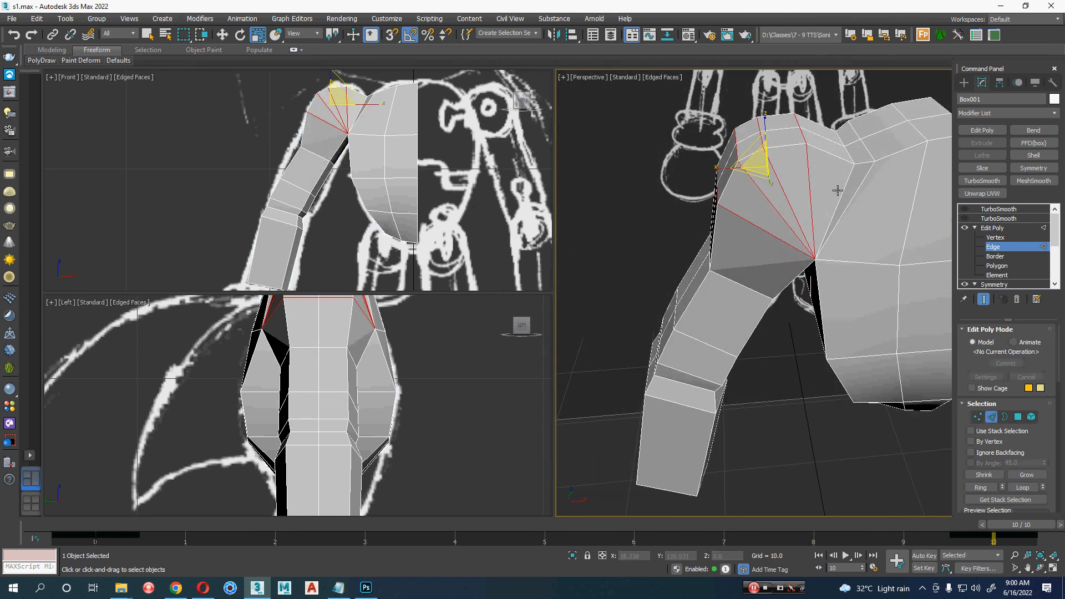
drag(760, 165, 762, 178)
alt+middle_drag(767, 183, 832, 216)
Step: Set the Edge constraint and slide the loop joining shoulder and torso slightly toward the arm
click(845, 131)
key(w)
scroll(1027, 382, down, 5)
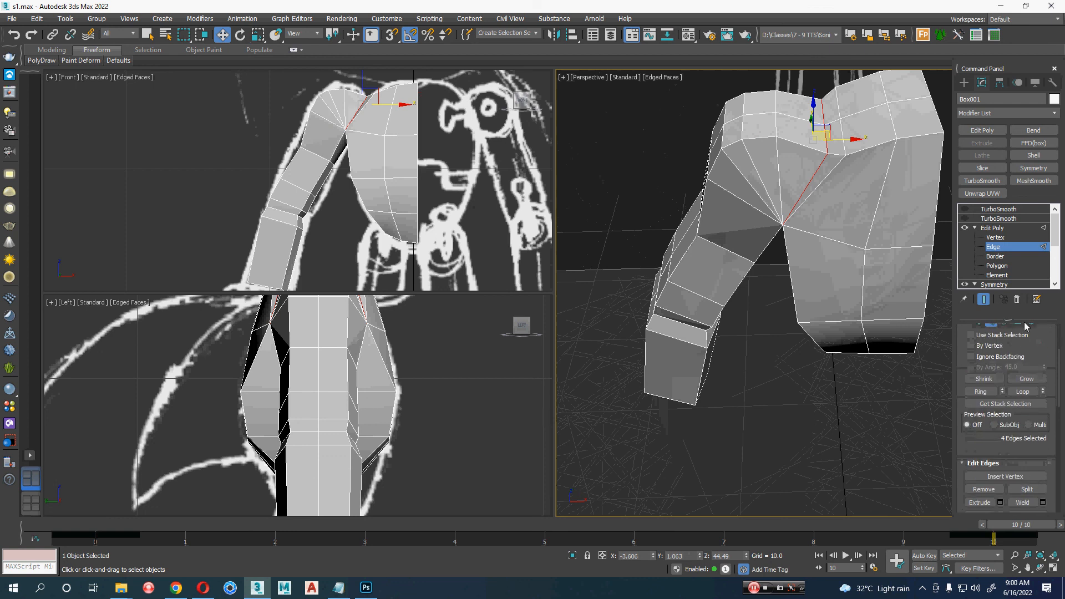
scroll(1045, 397, down, 3)
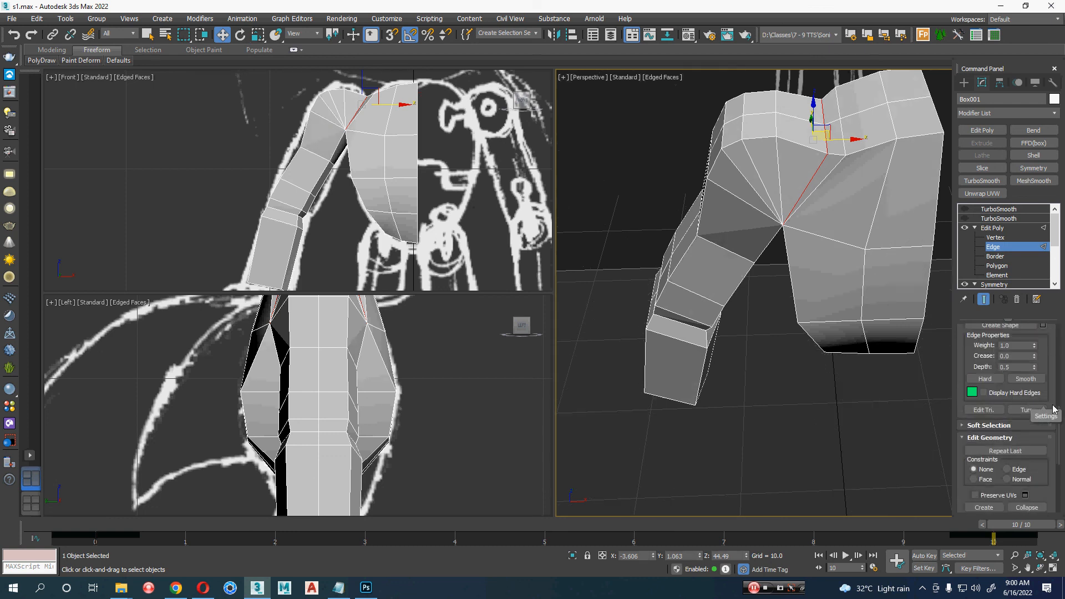
click(1007, 419)
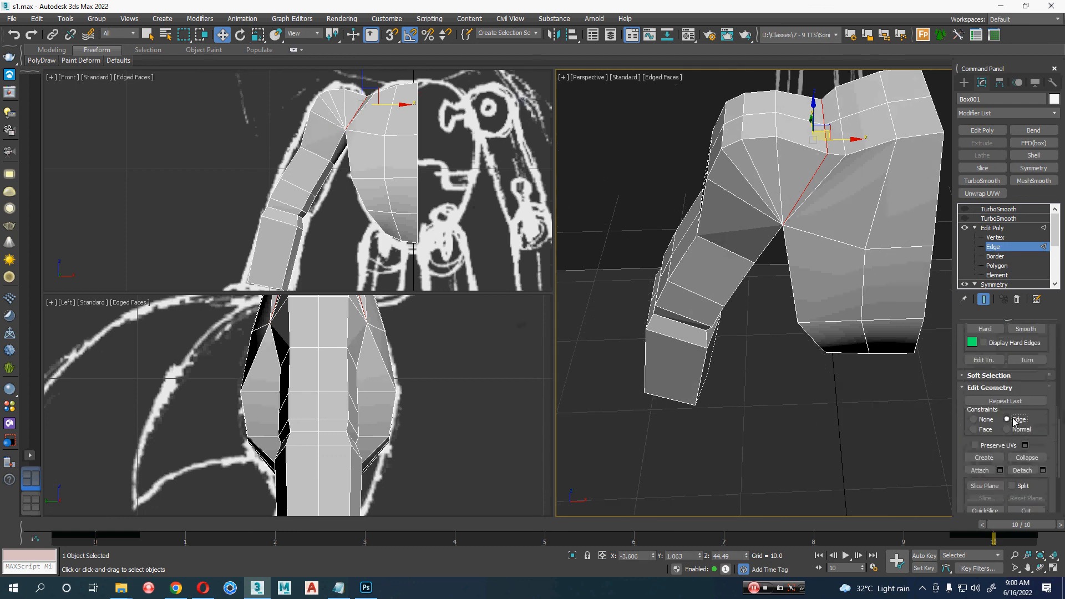
middle_drag(813, 261, 816, 302)
drag(845, 177, 835, 176)
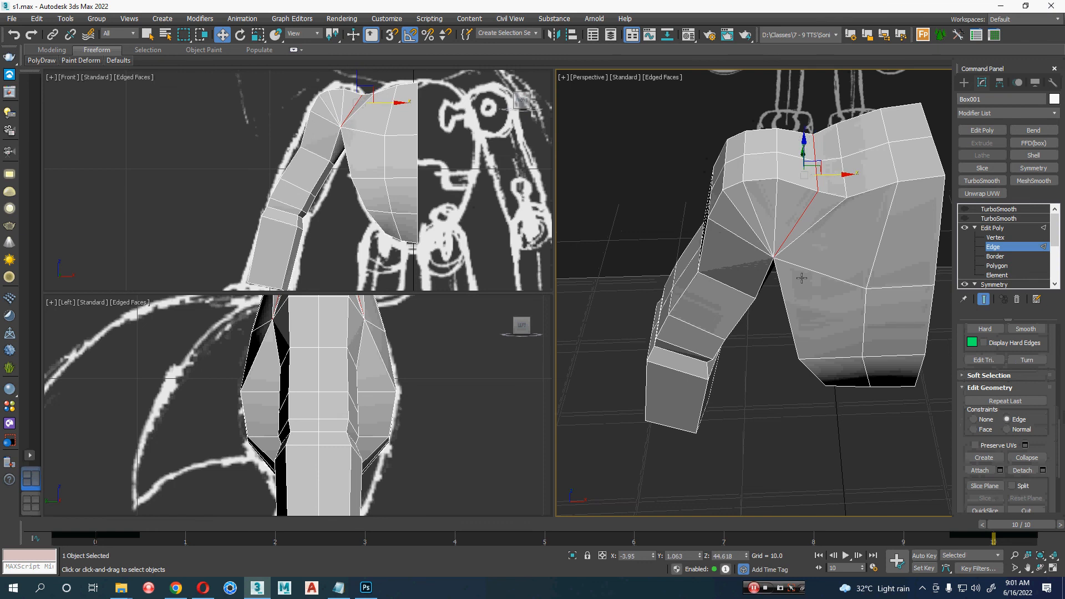
Step: Slide the top edge of the loop joining shoulder and torso slightly along the surface with the Edge constraint
alt+middle_drag(804, 274, 821, 339)
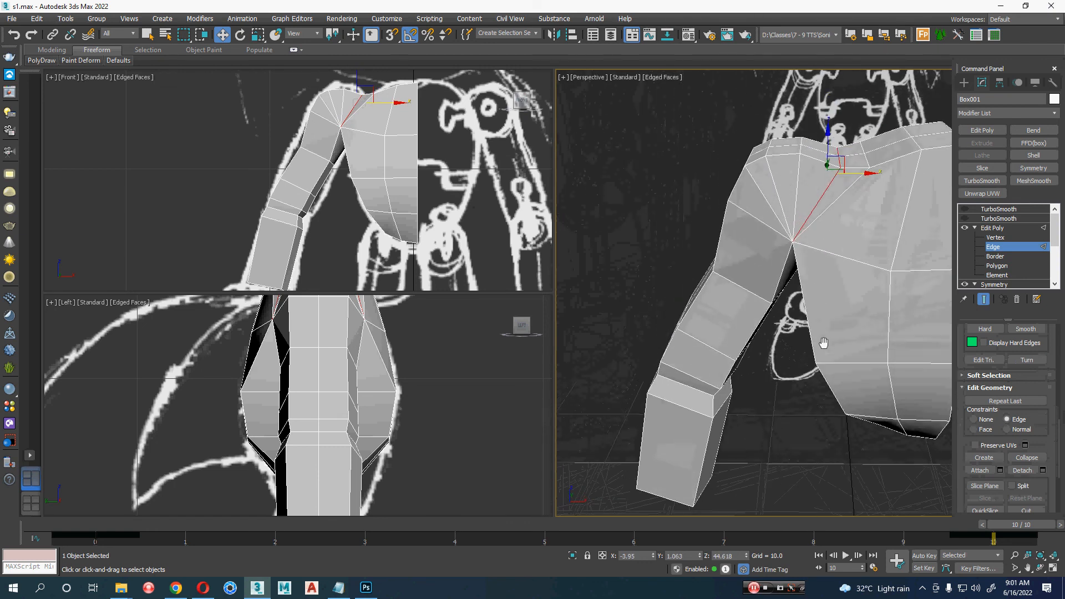
click(839, 167)
scroll(844, 180, up, 5)
drag(820, 294, 811, 212)
scroll(803, 183, down, 2)
scroll(814, 222, down, 2)
scroll(817, 238, down, 3)
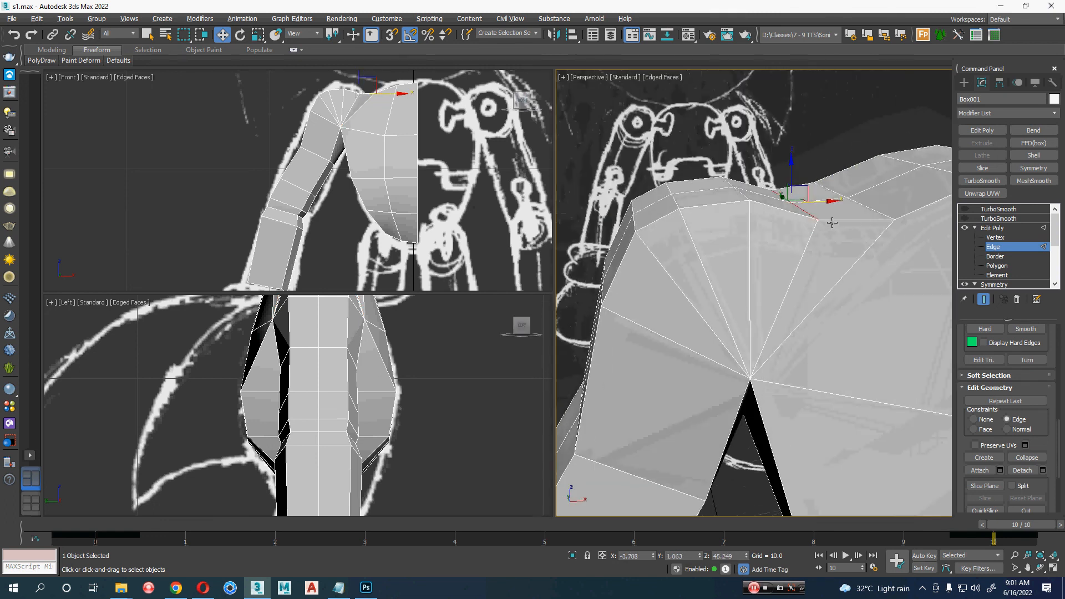
scroll(814, 232, down, 2)
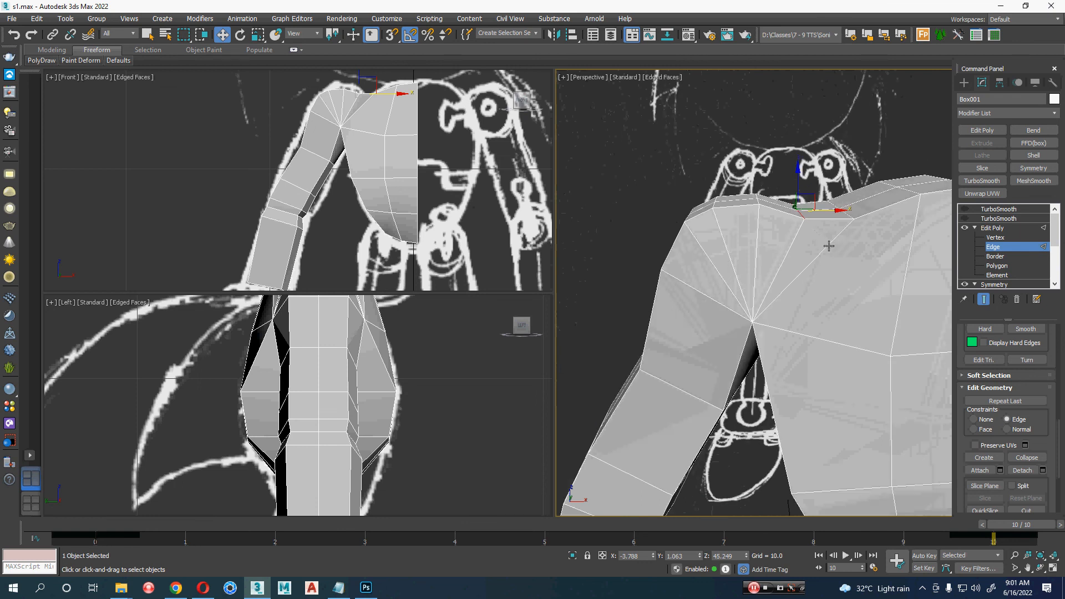
middle_drag(837, 254, 706, 272)
scroll(706, 272, up, 5)
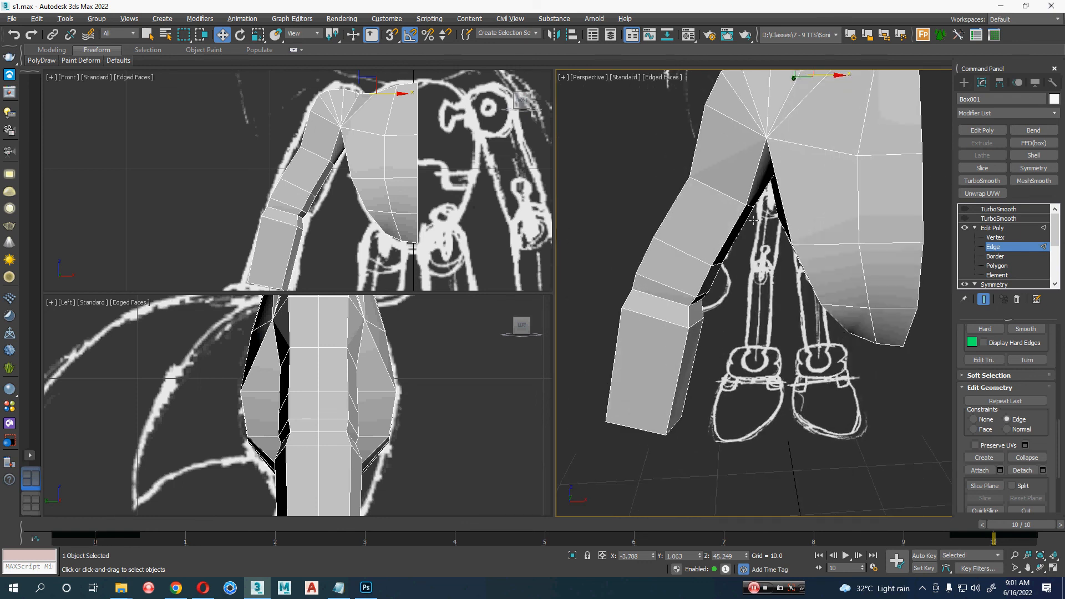
Step: Set the edge constraint to None and scale the loop just below the elbow inward to about 86 percent
click(982, 421)
middle_drag(662, 319, 675, 302)
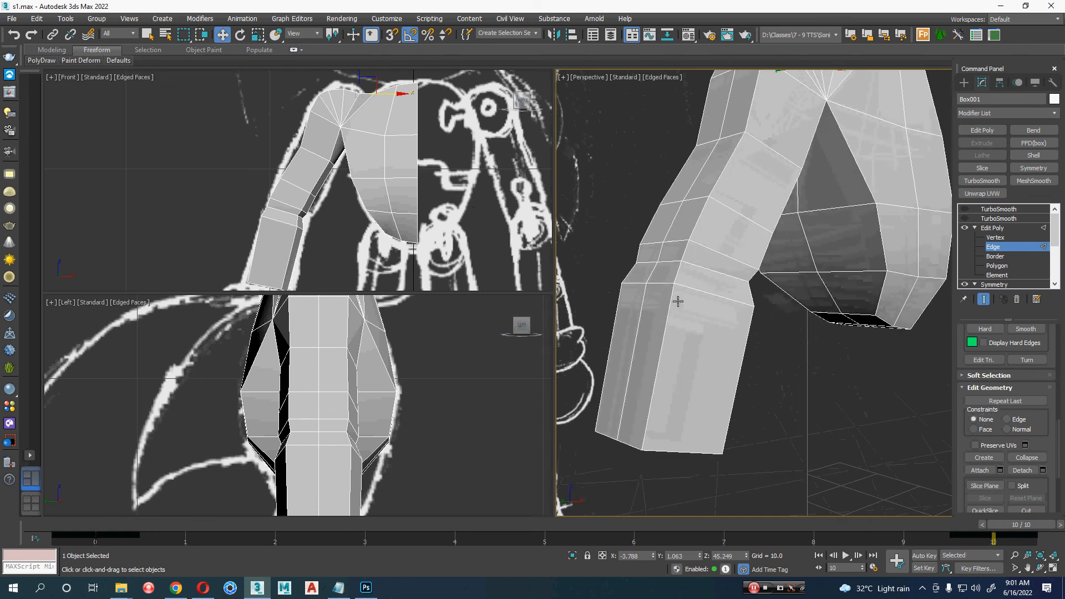
click(691, 288)
drag(686, 289, 679, 292)
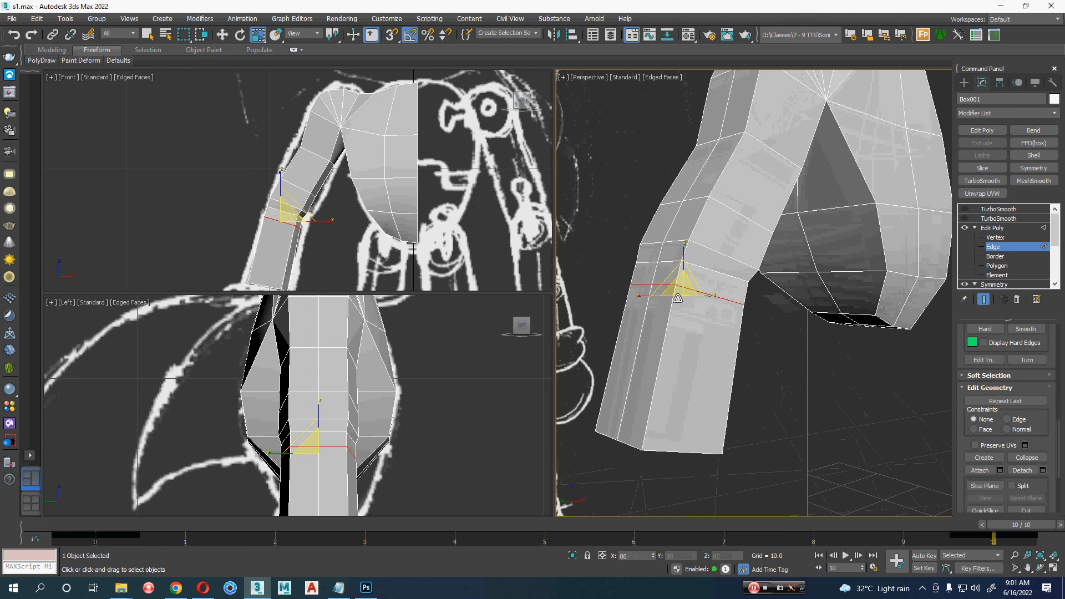
Step: Scale the loop above the elbow inward to about 92 percent and slightly shrink the elbow's middle loop
click(720, 249)
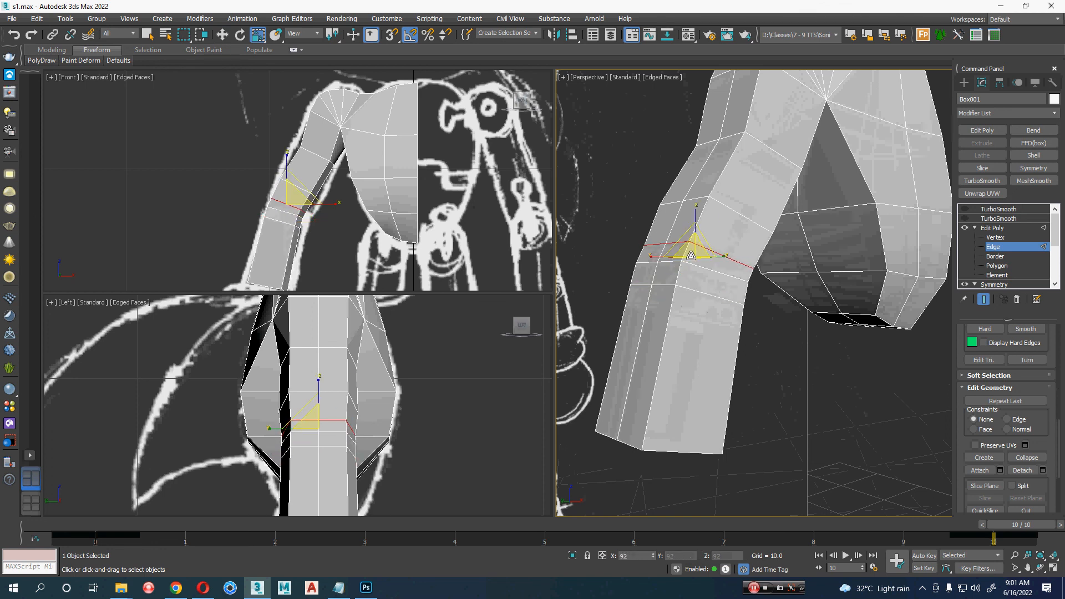
drag(692, 254, 682, 270)
alt+middle_drag(746, 259, 703, 255)
middle_drag(703, 255, 699, 280)
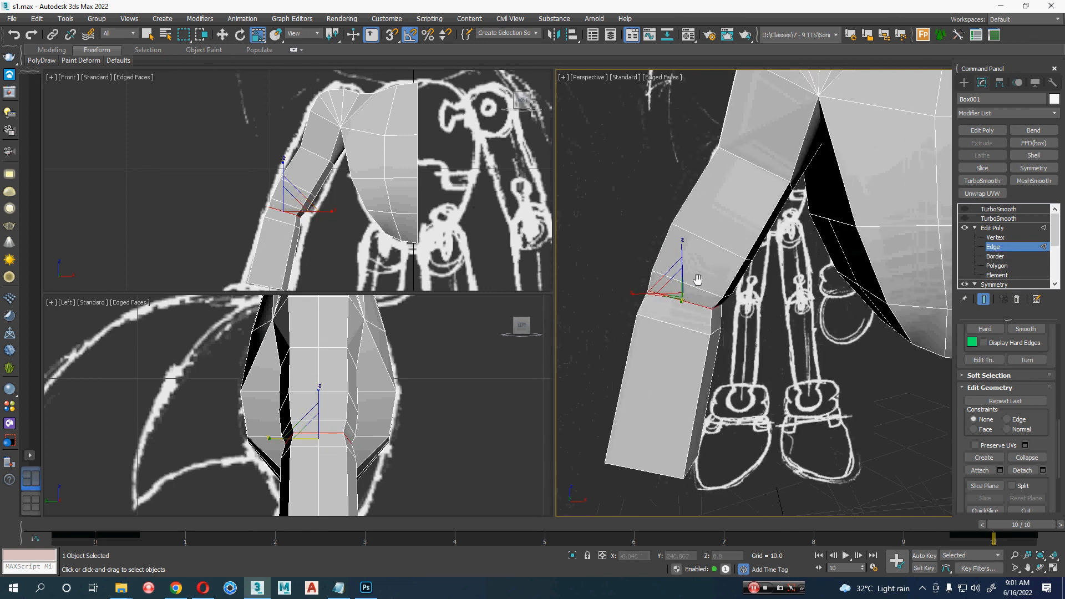
Step: Move the upper-arm loop slightly away from the torso along X and scale it down to about 95 percent
key(w)
click(760, 171)
middle_drag(760, 216, 770, 263)
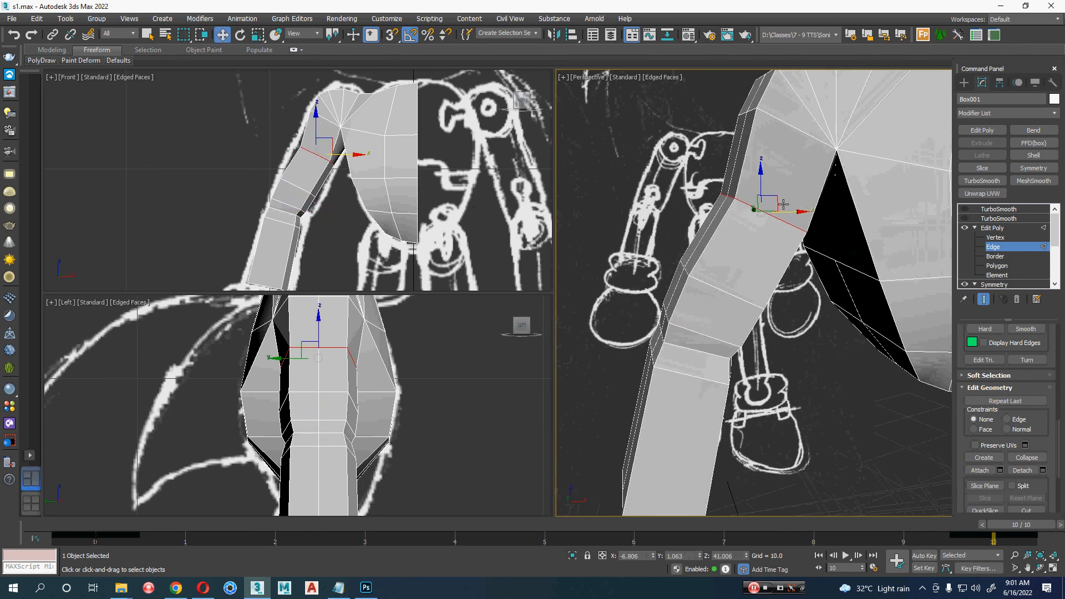
drag(792, 211, 742, 211)
key(r)
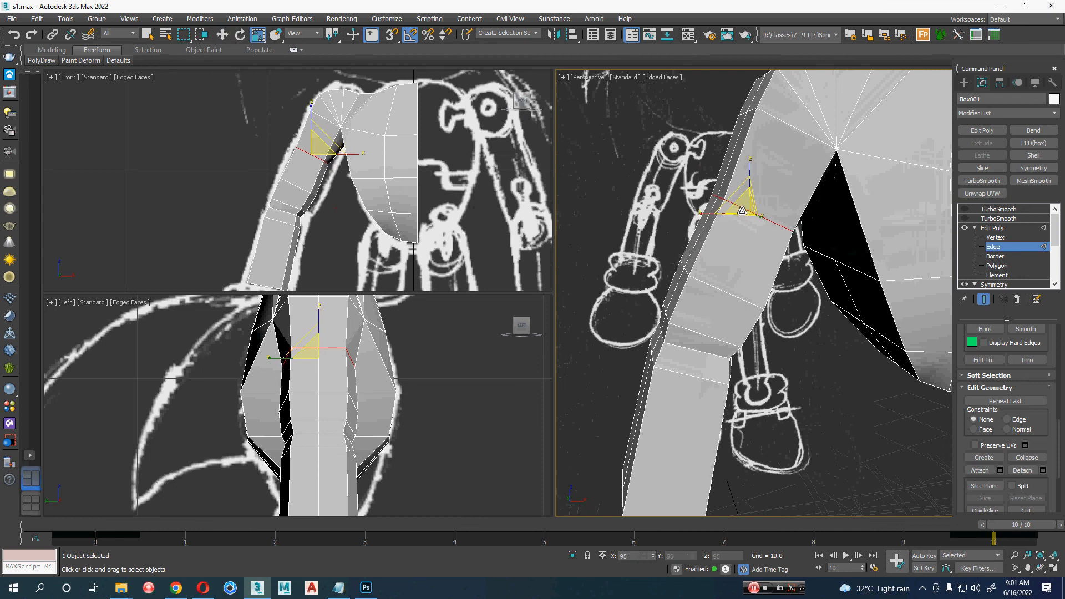
Step: Show the TurboSmooth result to inspect the smoothed arm from several sides, and switch its display off again
click(966, 219)
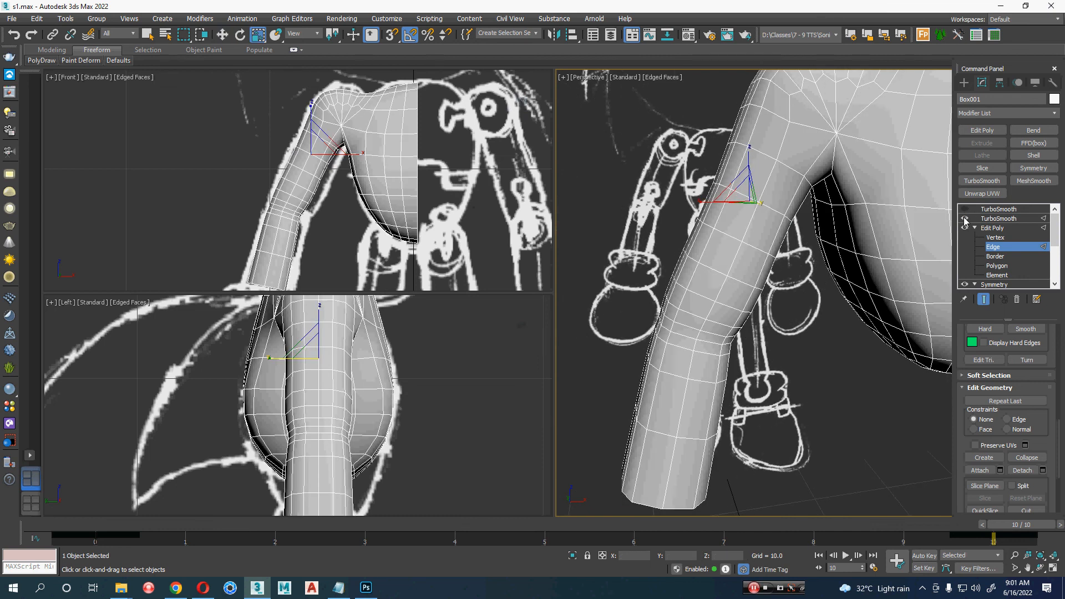
scroll(777, 294, down, 3)
alt+middle_drag(777, 294, 890, 387)
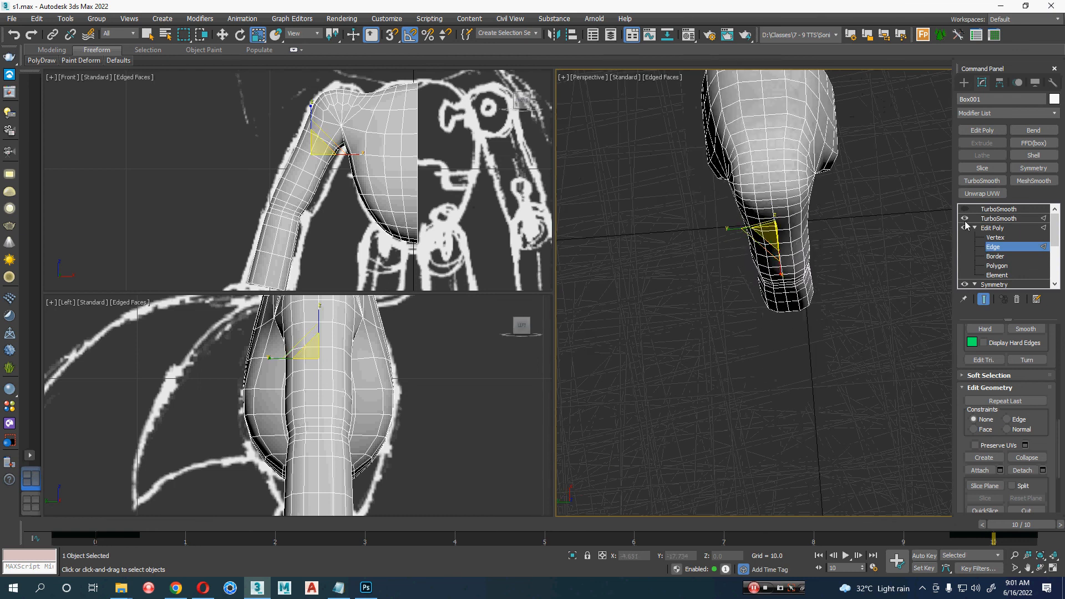
click(965, 219)
scroll(874, 267, up, 2)
click(993, 228)
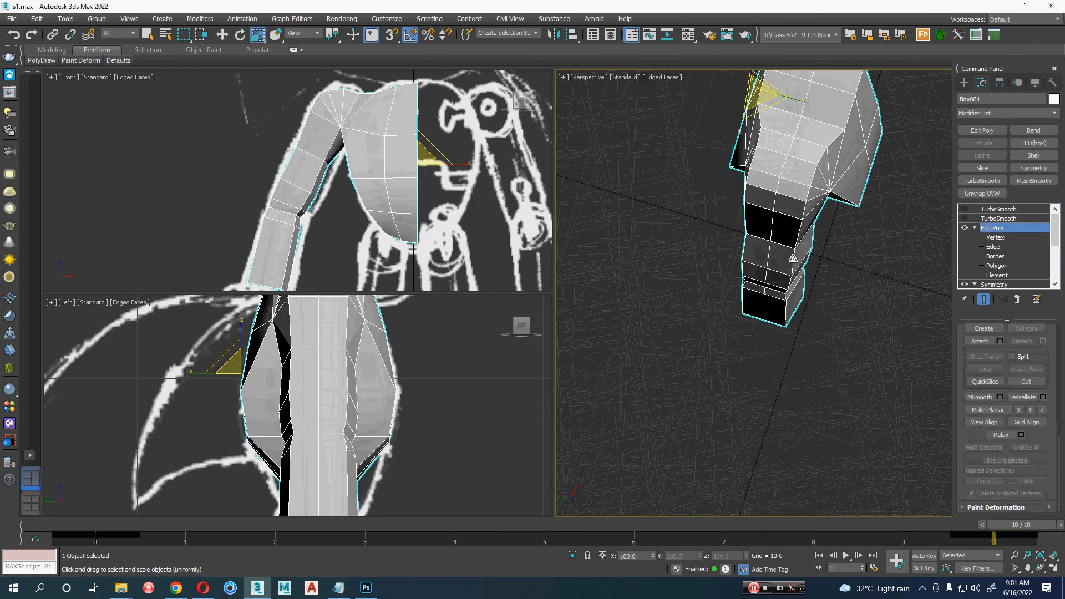
key(2)
double_click(793, 258)
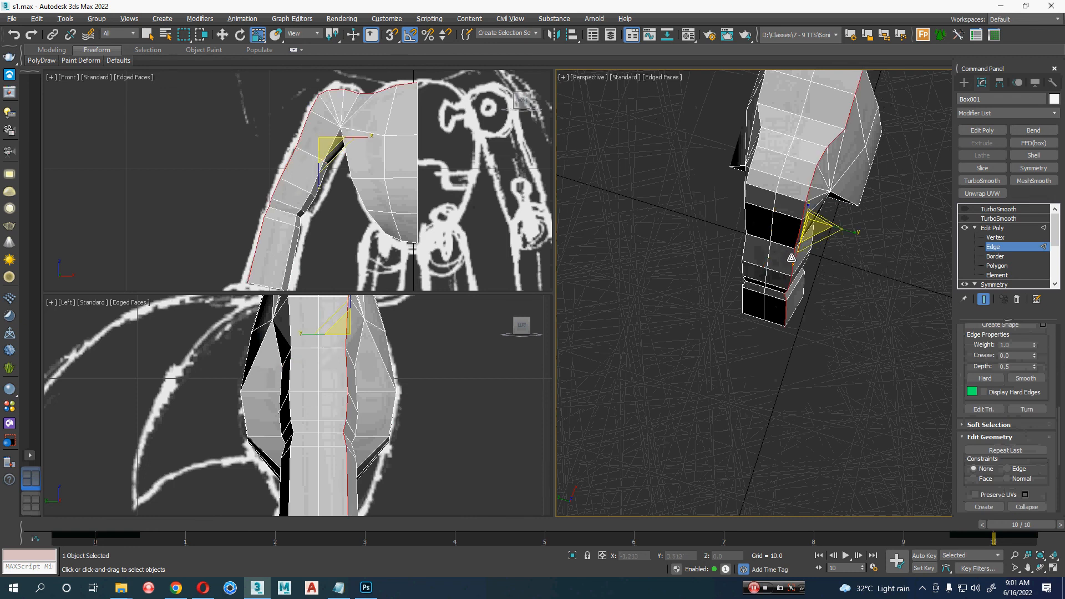
ctrl+double_click(744, 248)
alt+middle_drag(746, 249, 865, 188)
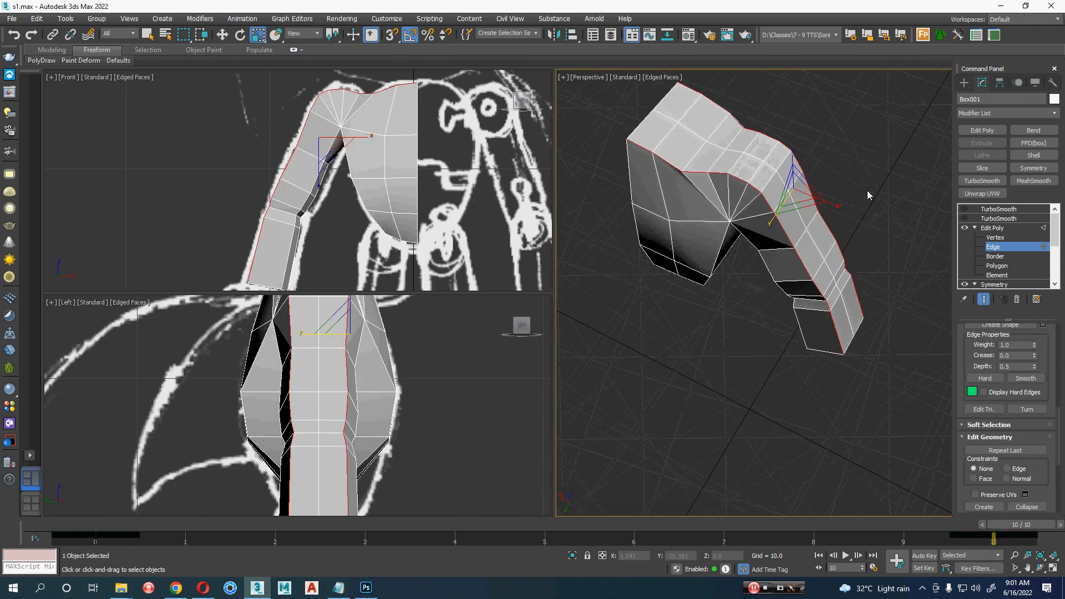
right_click(864, 188)
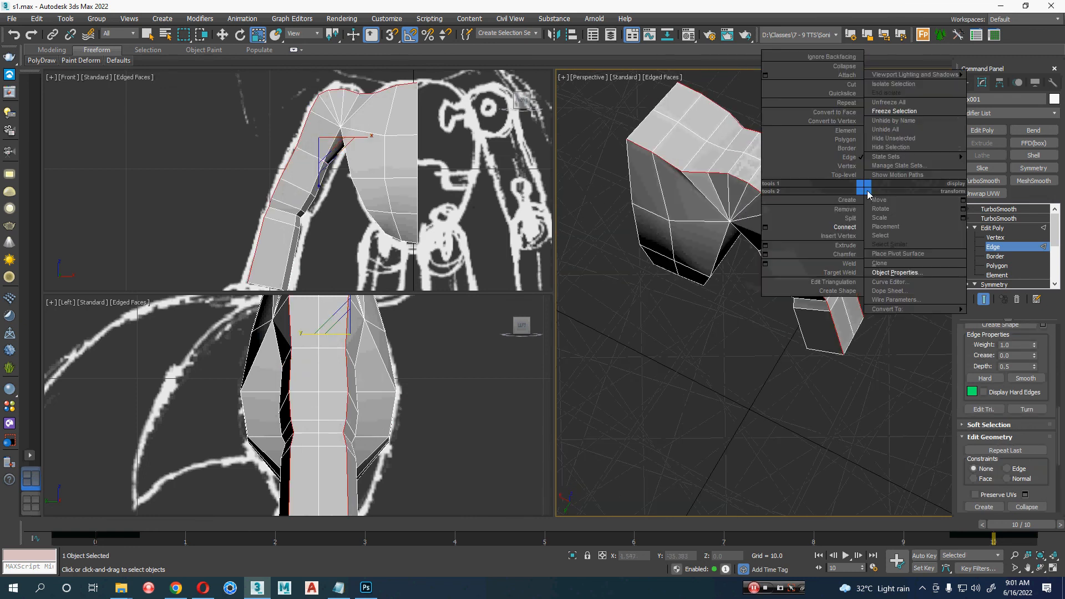
click(707, 241)
alt+middle_drag(707, 241, 693, 239)
Step: Delete the polygon strips on the back side of the centre line along the outer and inner arm
key(4)
click(790, 250)
shift+click(781, 218)
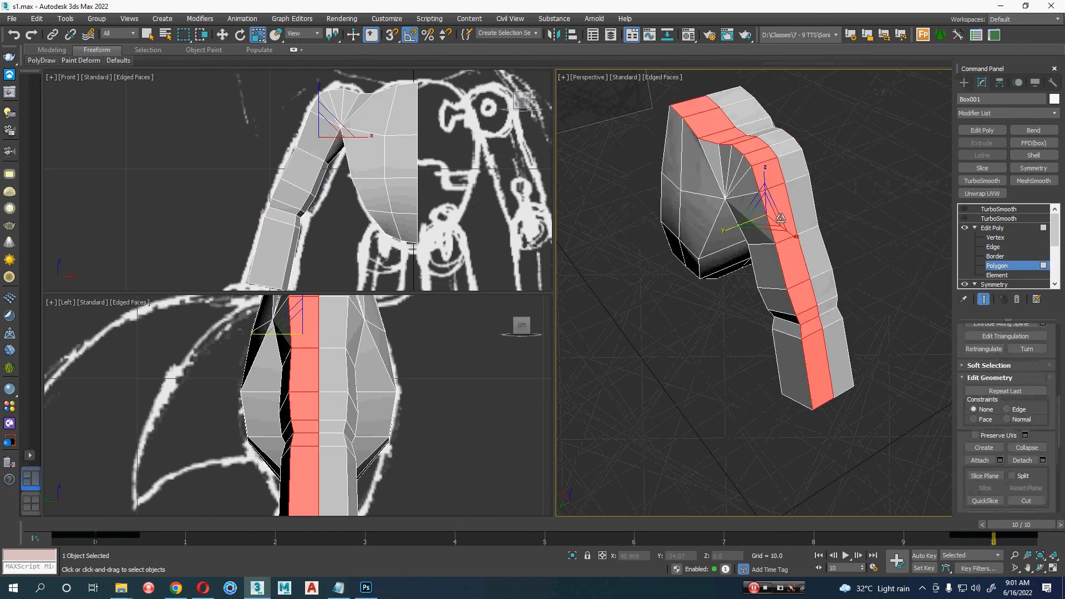
key(Delete)
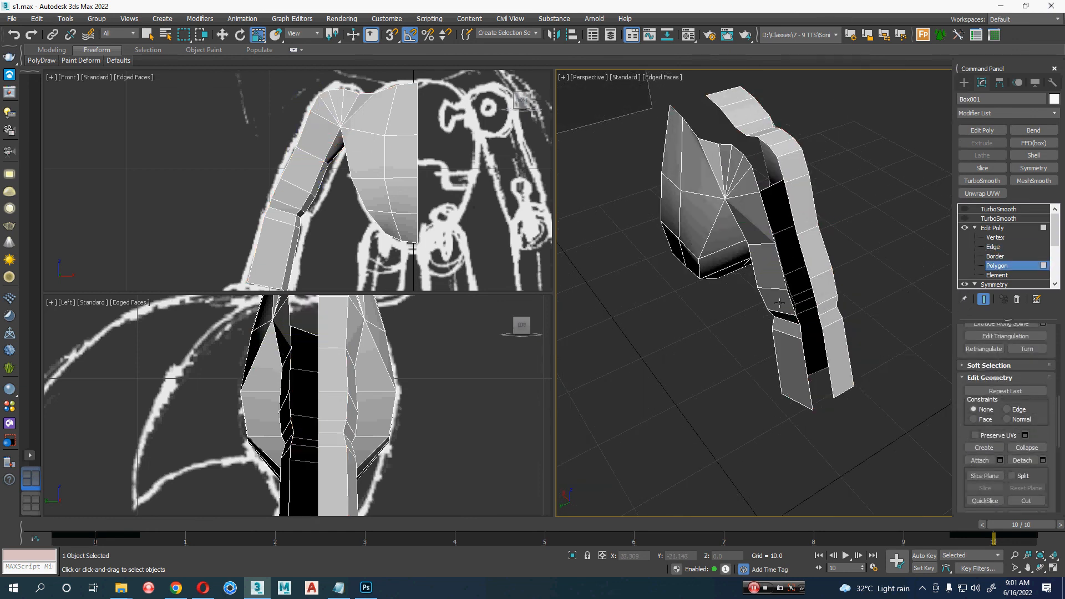
alt+middle_drag(781, 218, 749, 249)
click(763, 254)
shift+click(761, 294)
key(Delete)
Step: Delete the detached back half of the body as an element, keeping only the front half
key(super)
key(super)
key(5)
click(741, 253)
key(Delete)
key(w)
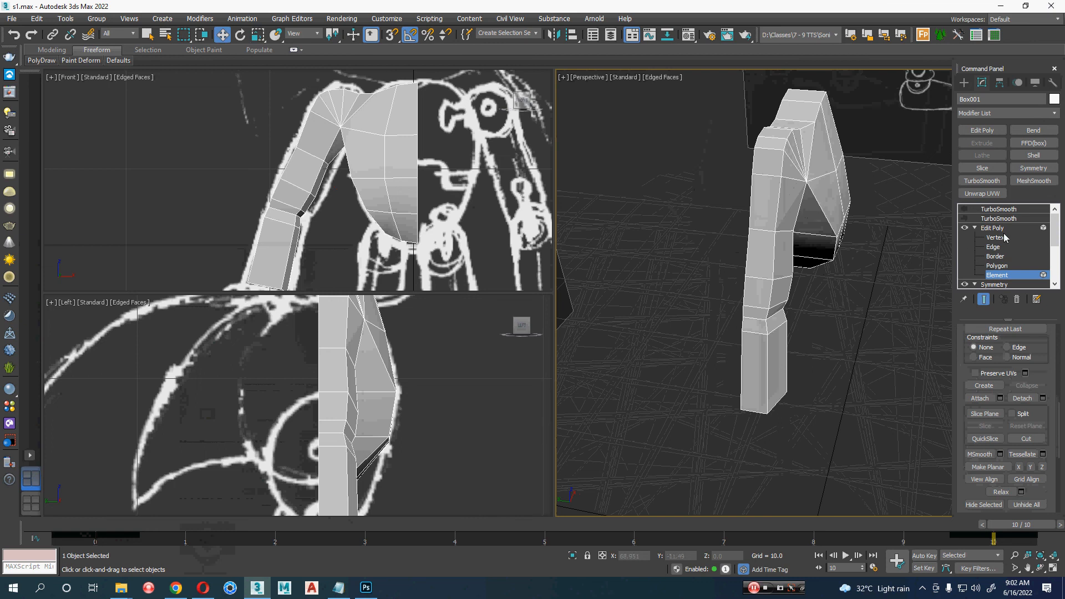
Step: Remove both TurboSmooth modifiers from the stack and make the uppermost Edit Poly modifier active
click(1018, 221)
click(1017, 299)
click(1018, 299)
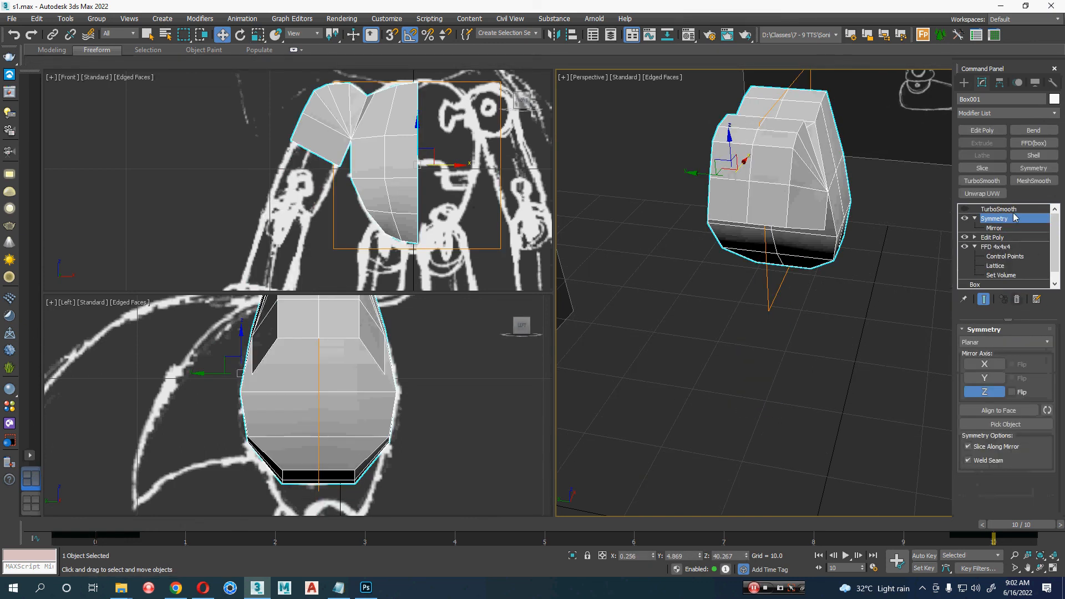
key(ctrl+z)
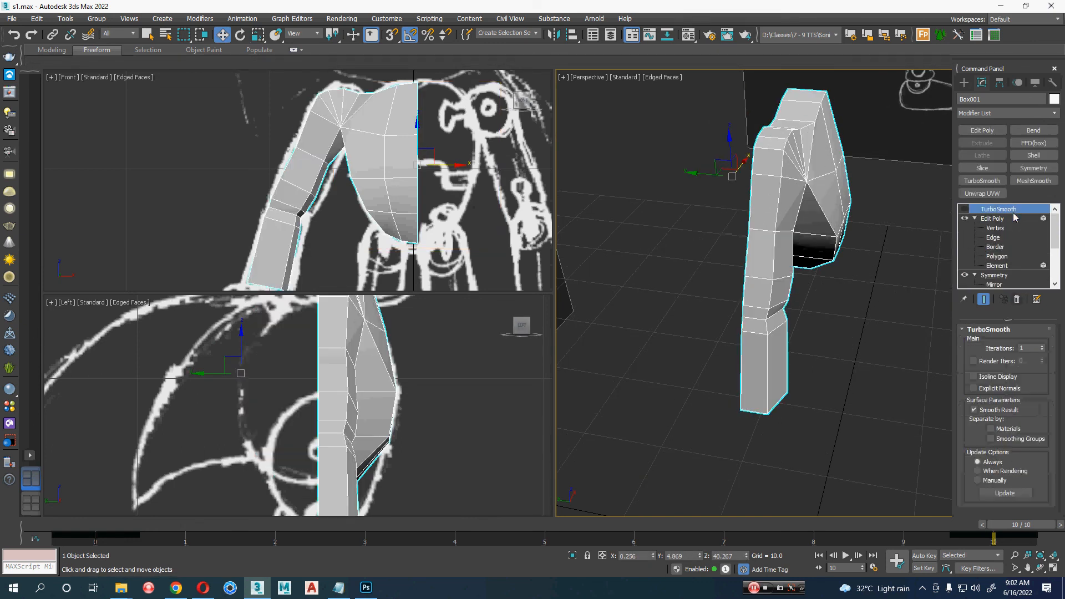
click(1017, 299)
click(998, 256)
click(981, 211)
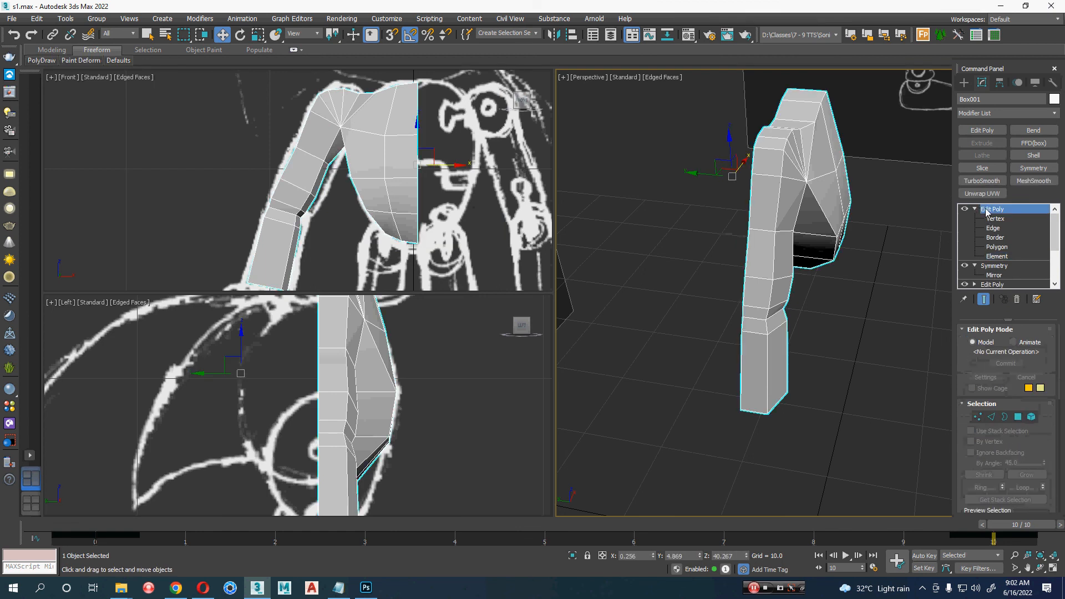
Step: Add a Symmetry modifier and move its mirror plane along Y to the body's cut edge so both halves join
click(1055, 171)
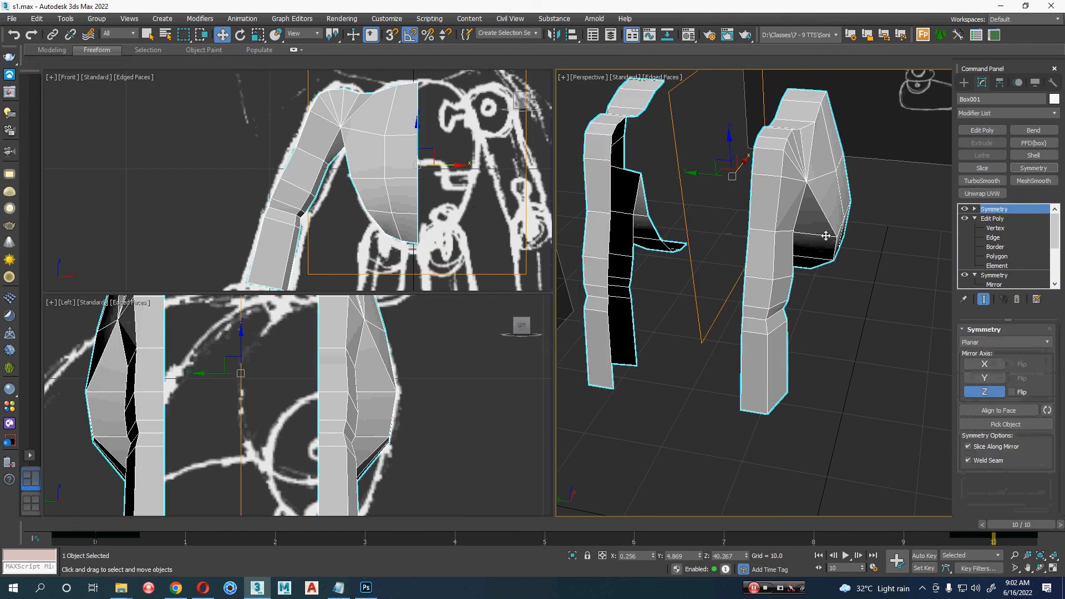
middle_drag(825, 234, 828, 271)
key(1)
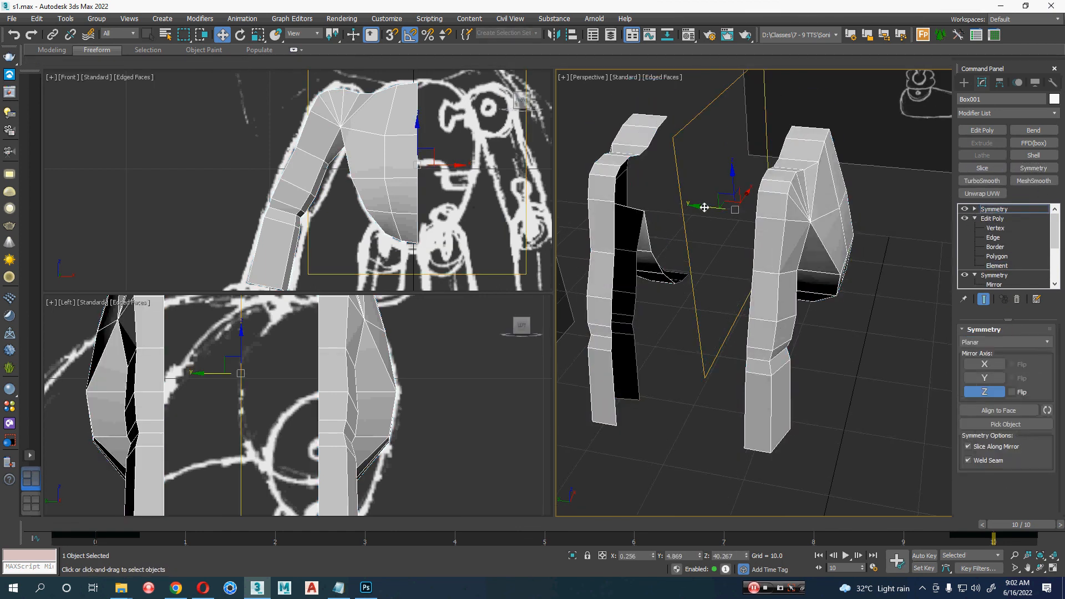
drag(704, 206, 763, 213)
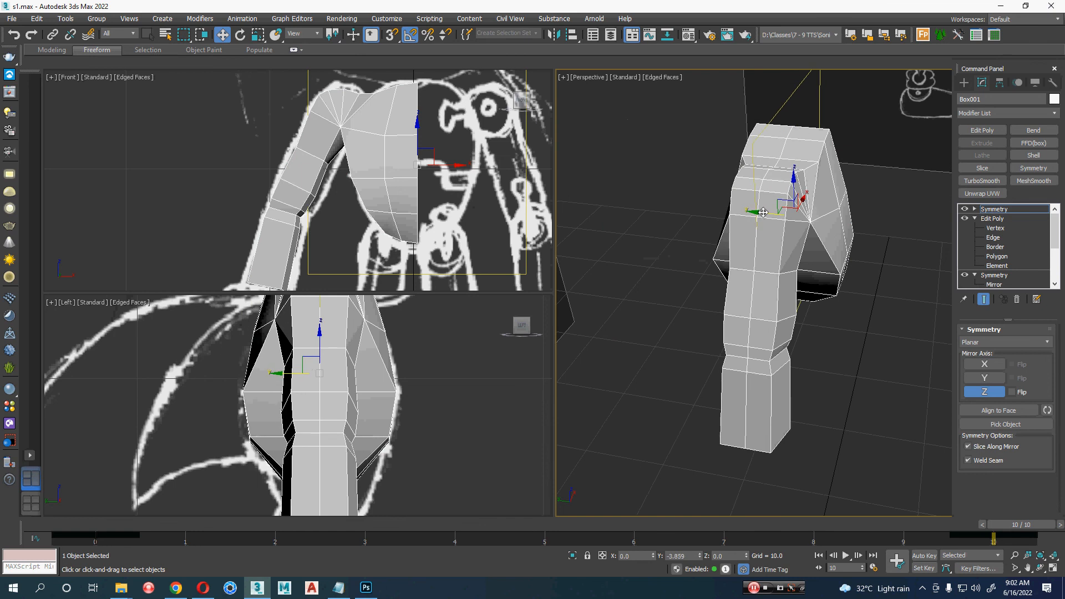
alt+middle_drag(763, 213, 779, 301)
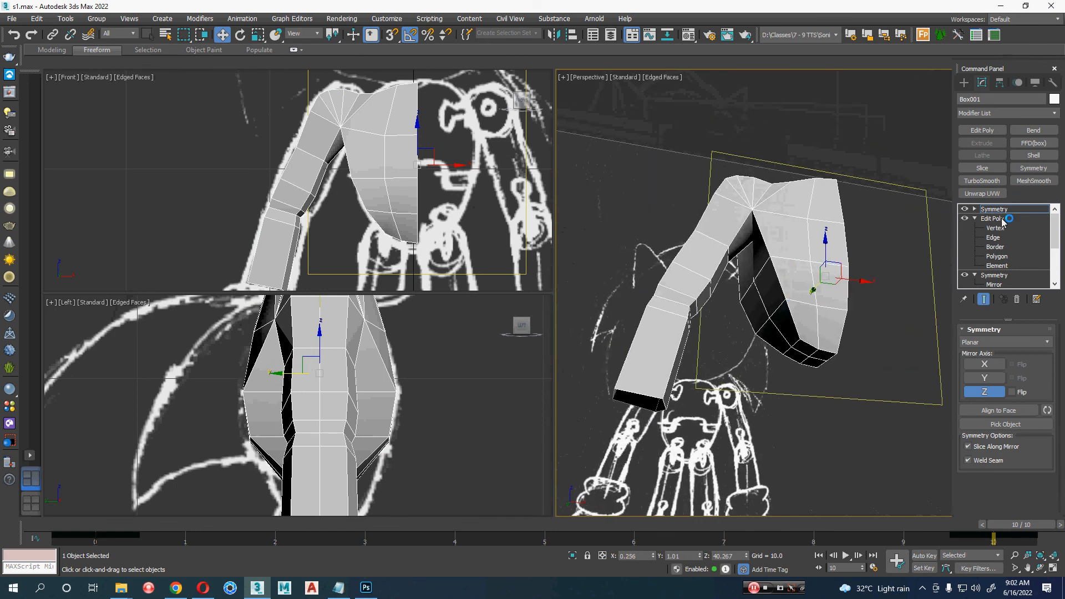
Step: Return to the edge level of Edit Poly below Symmetry and examine the mirrored arm and torso from several angles
click(993, 238)
alt+middle_drag(781, 311, 791, 337)
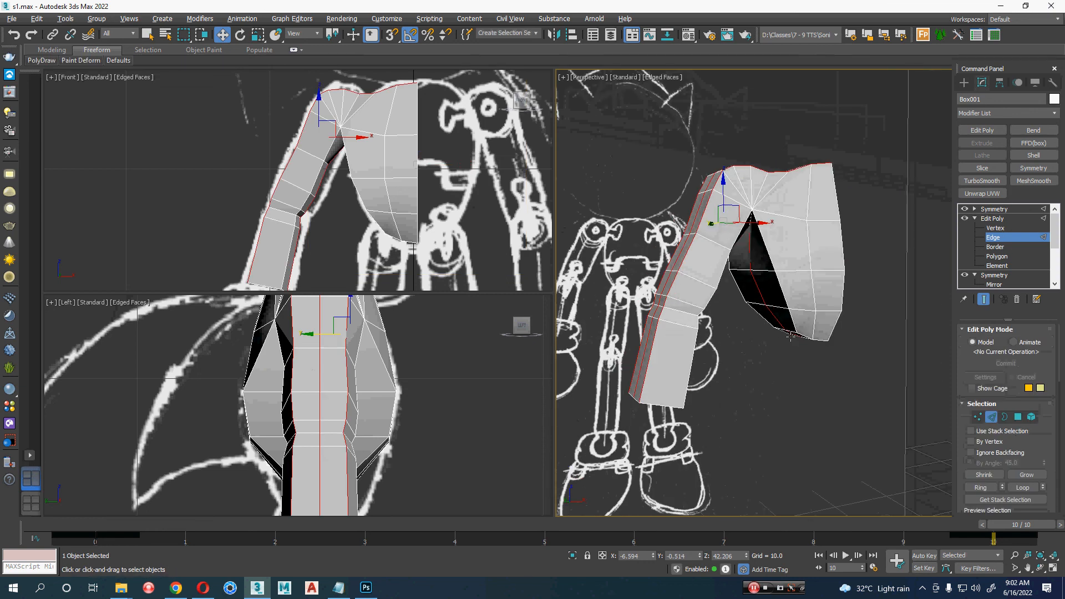
middle_drag(731, 359, 736, 286)
scroll(727, 354, up, 3)
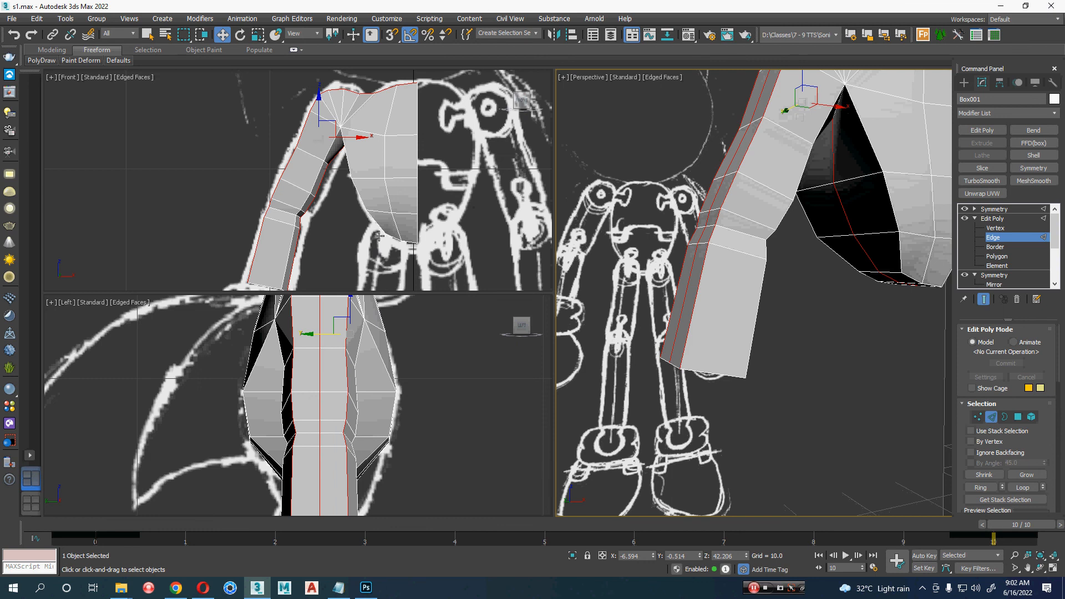
alt+middle_drag(373, 241, 498, 286)
key(f)
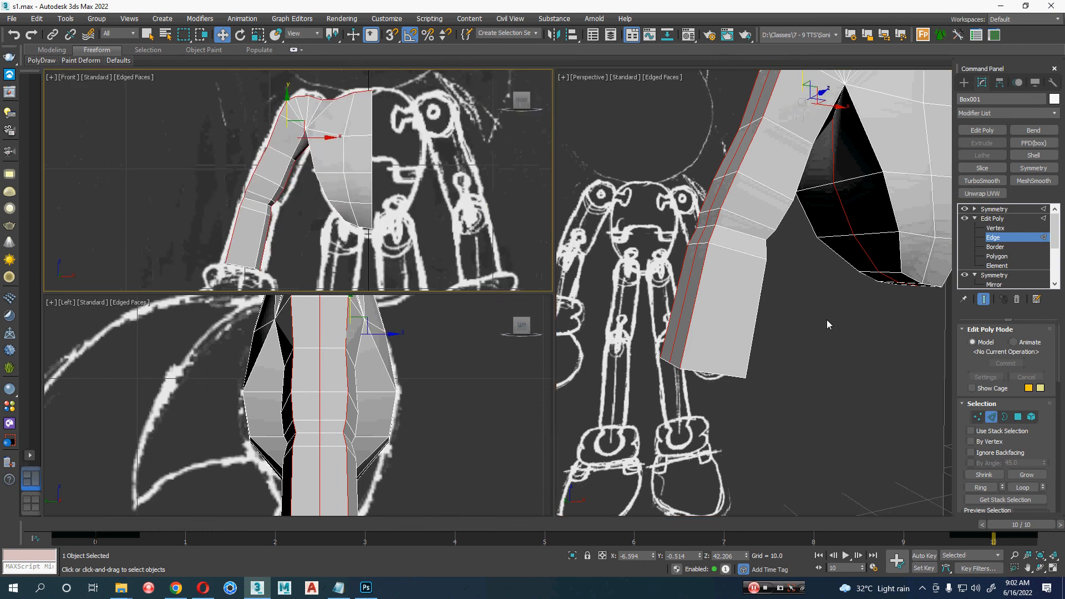
alt+middle_drag(827, 319, 727, 274)
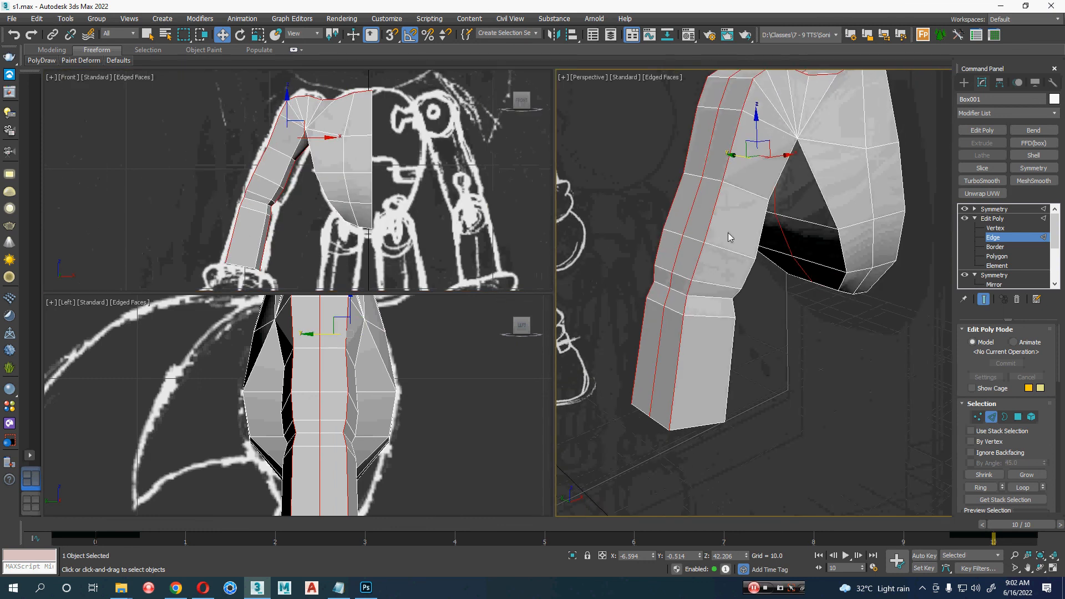
alt+middle_drag(728, 238, 787, 234)
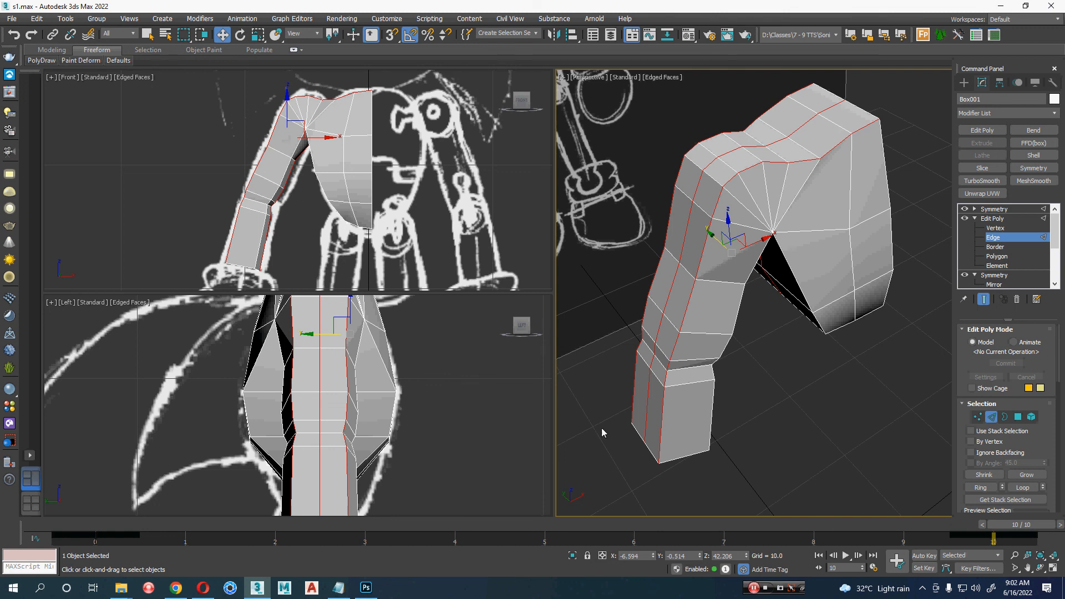
Step: Switch to Maya, close the Hypershade window and create a default polygon cube at the origin
click(284, 588)
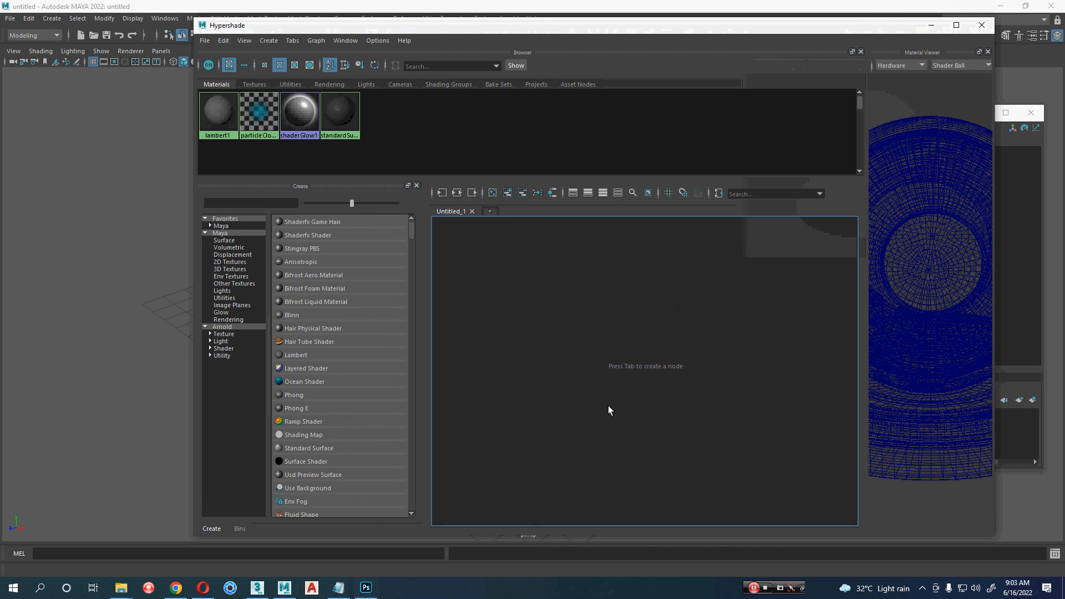
click(980, 26)
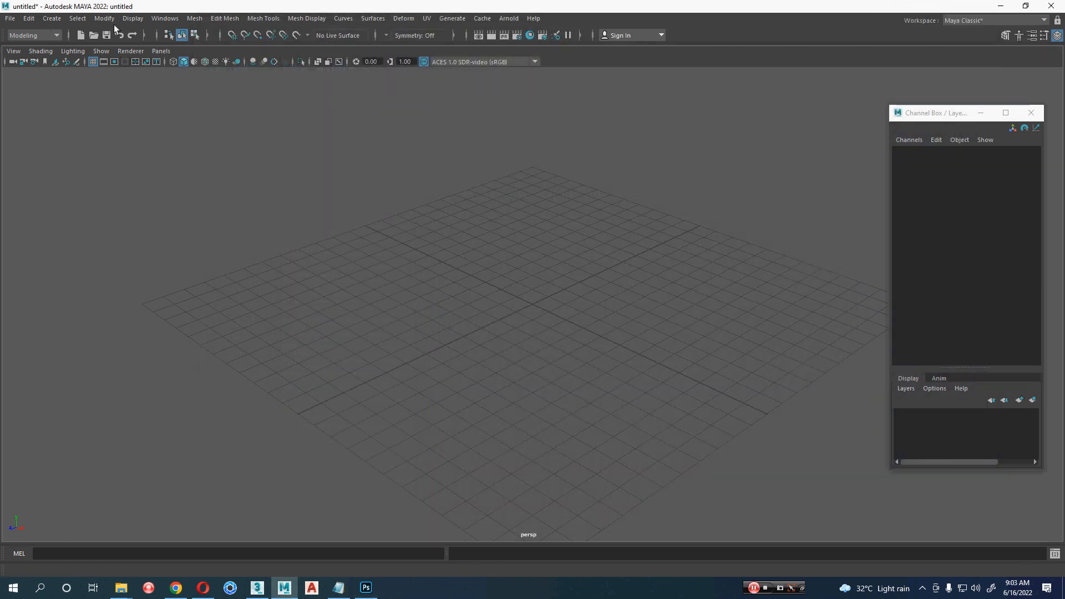
click(52, 18)
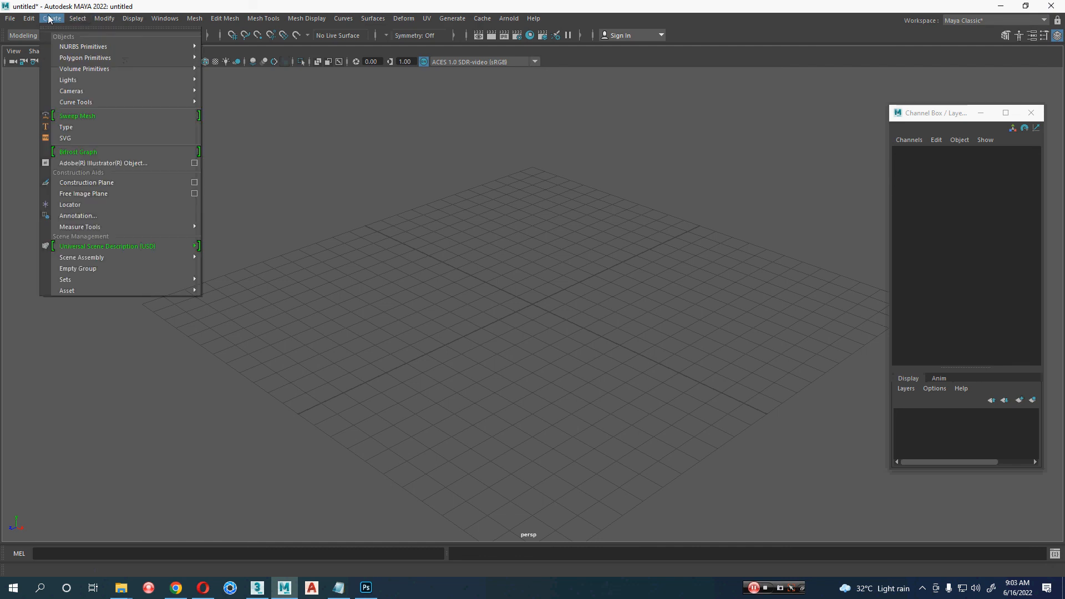
mouse_move(106, 75)
mouse_move(115, 57)
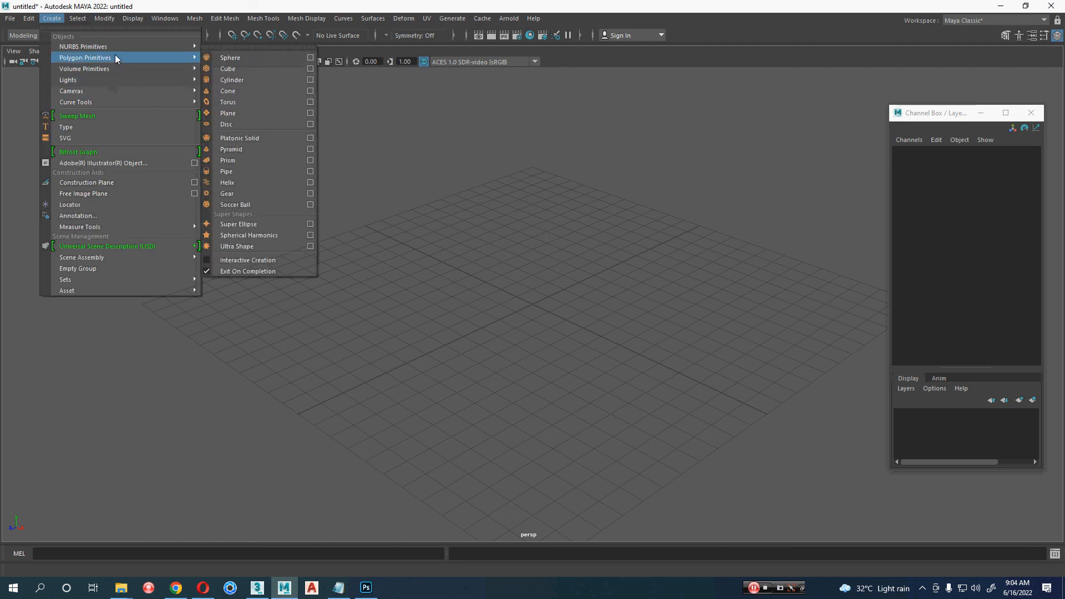
click(248, 68)
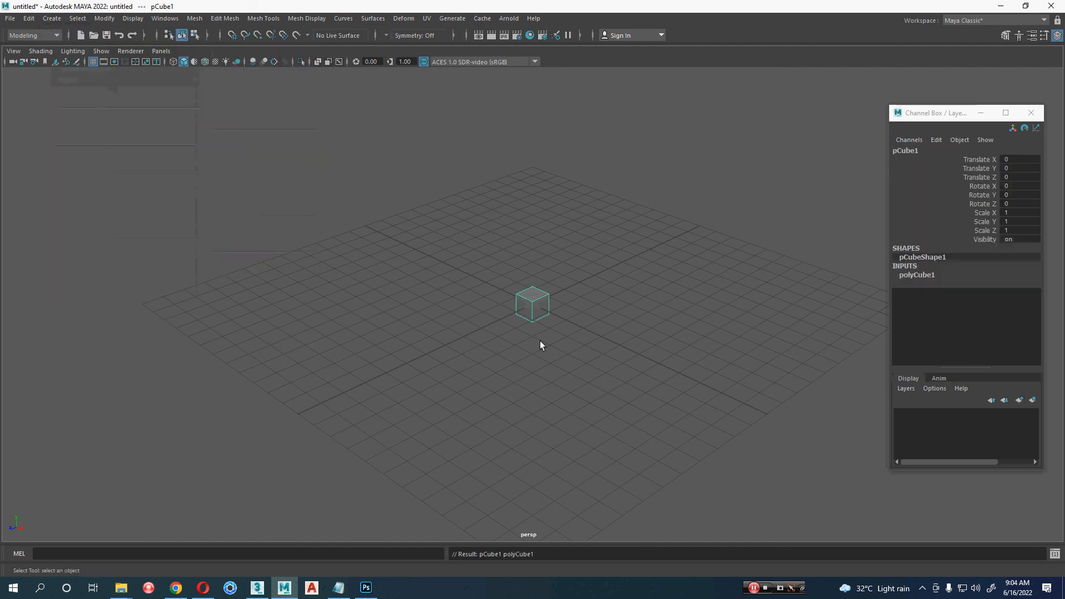
Step: Frame the polygon cube and turn on its smooth mesh preview to inspect the rounded shape
key(f)
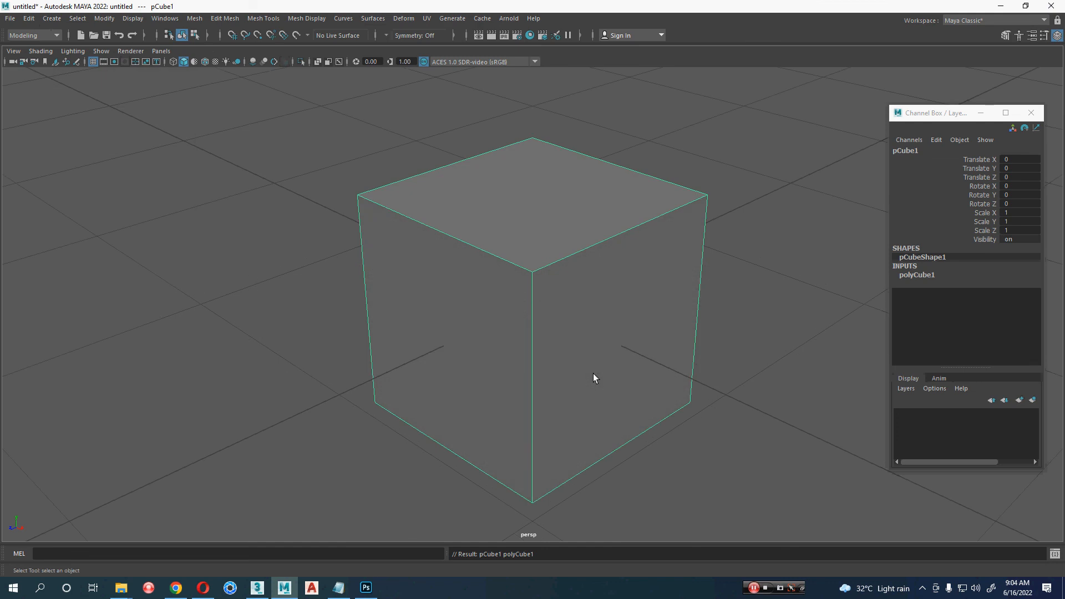
key(3)
alt+drag(595, 375, 670, 379)
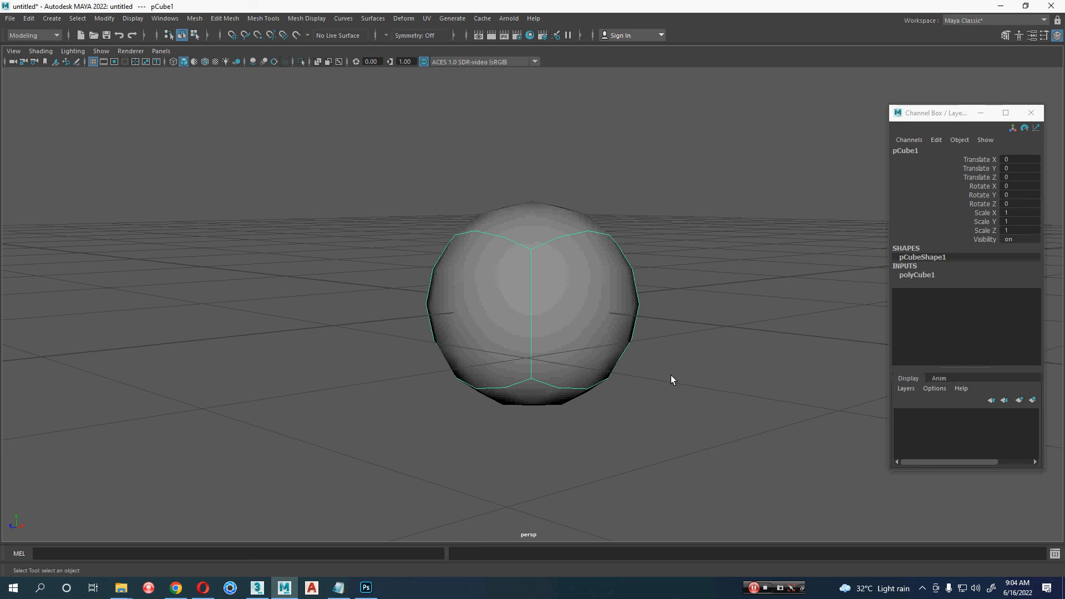
Step: Switch back to 3ds Max, exit sub-object editing on the body and collapse the Edit Poly entry in the stack
key(alt+Tab)
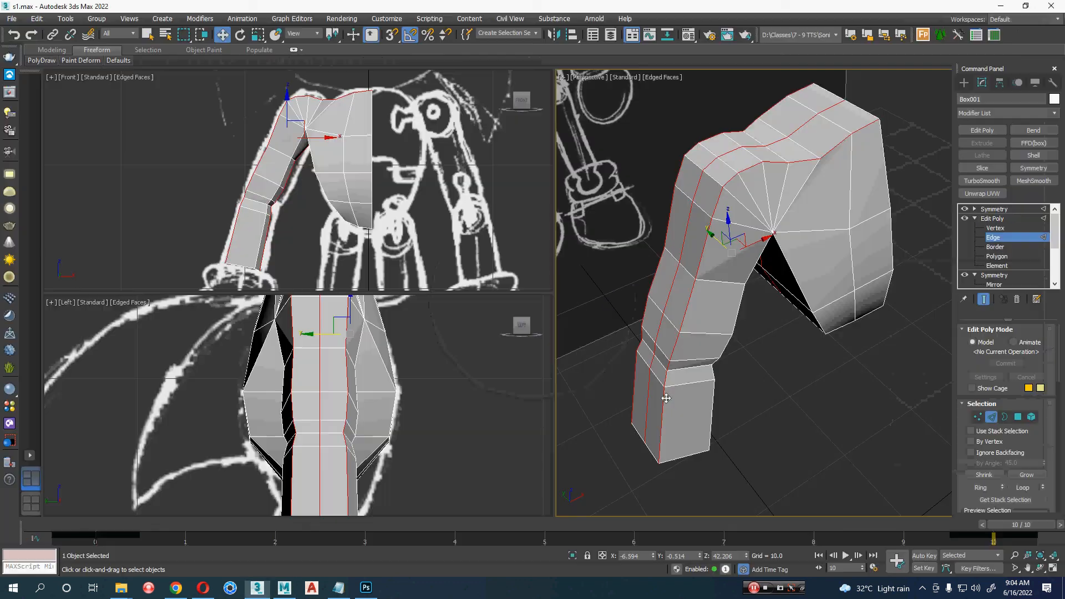
scroll(893, 353, down, 3)
click(1005, 231)
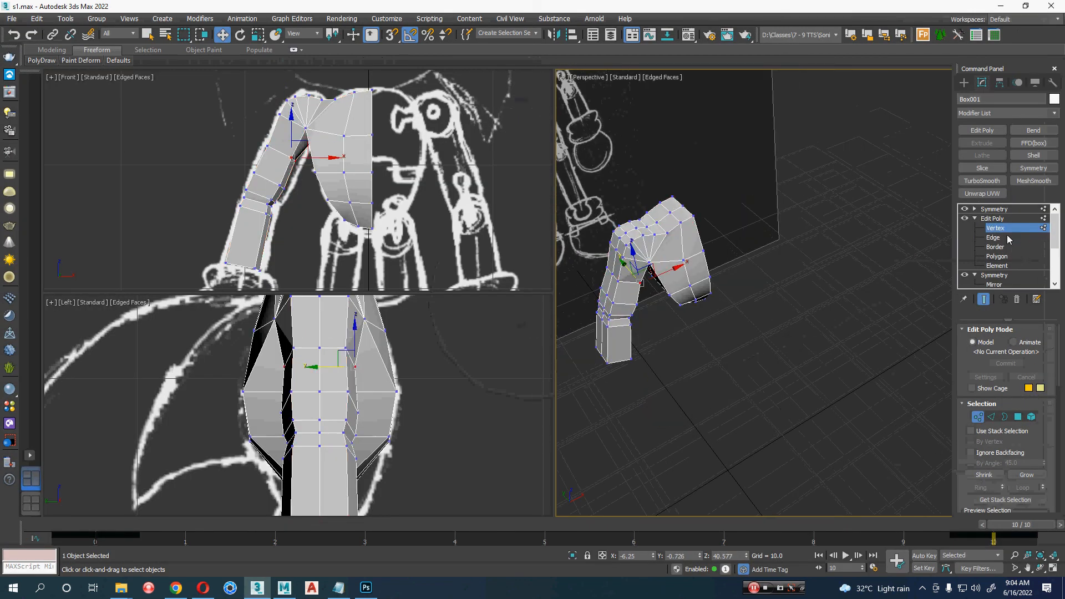
click(1009, 221)
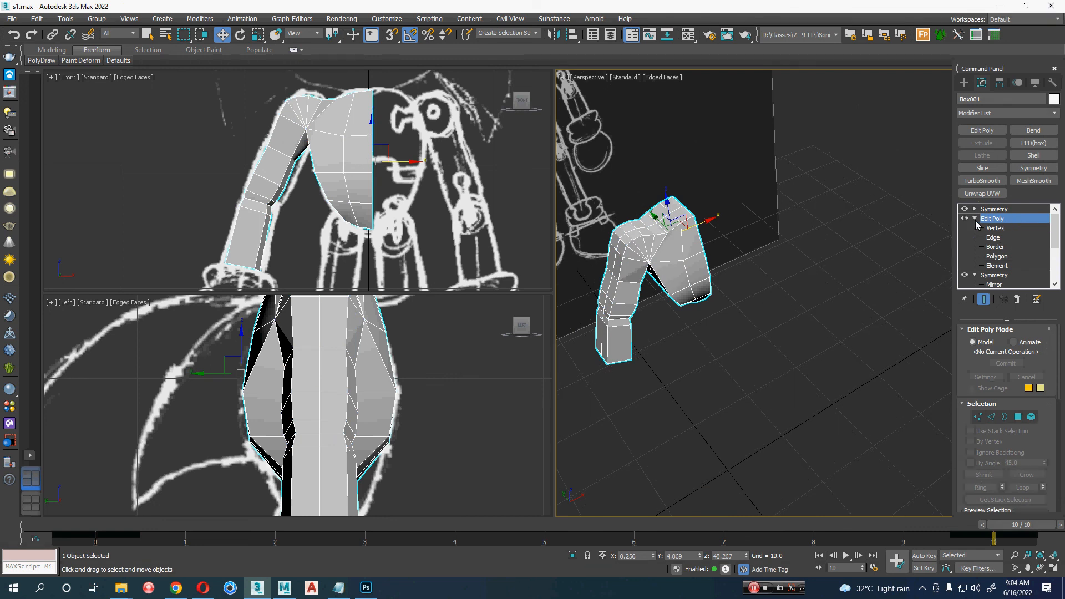
click(975, 219)
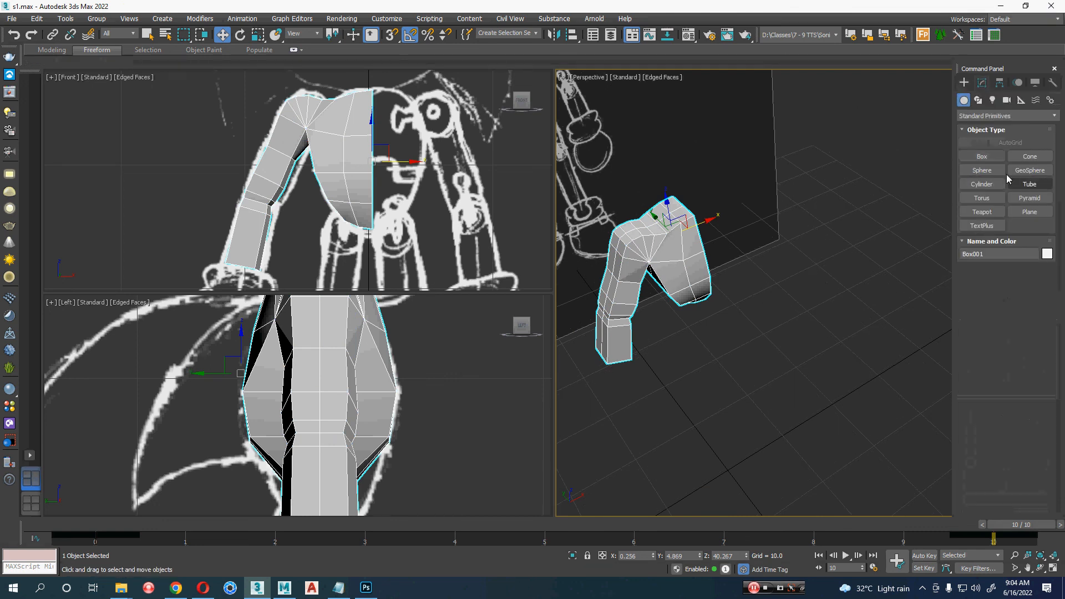
Step: Create a 10 × 10 × 10 box at the origin using exact keyboard-entry dimensions
click(982, 156)
middle_drag(821, 400, 818, 271)
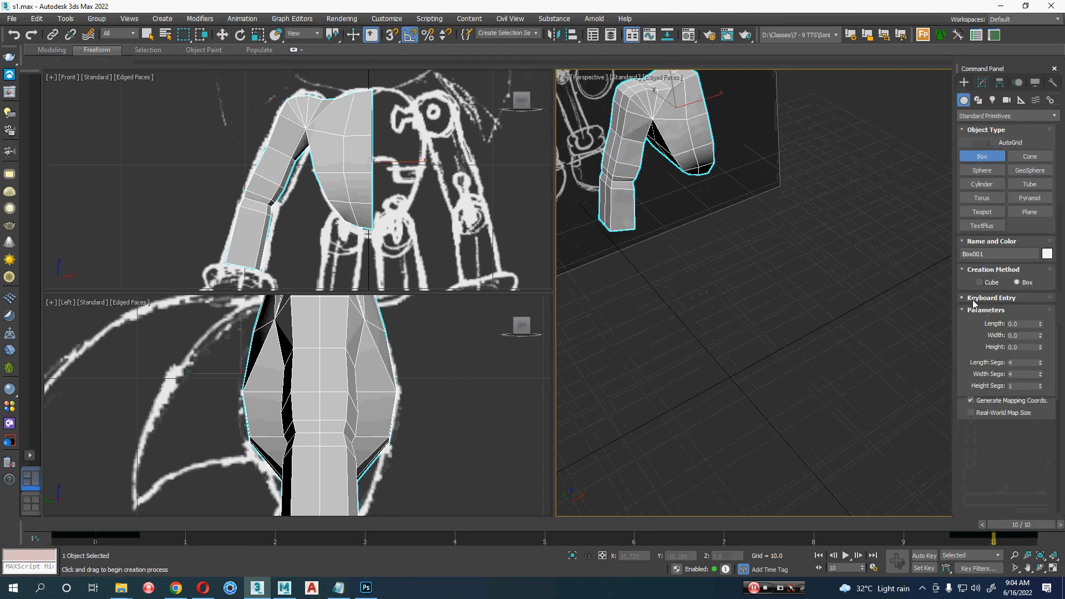
click(985, 298)
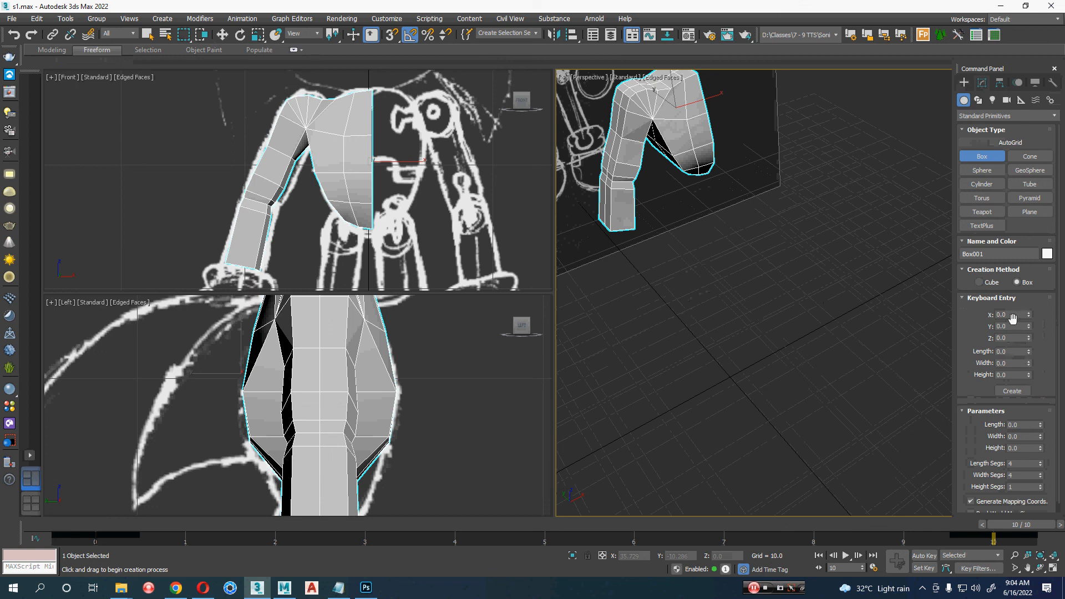
click(1015, 351)
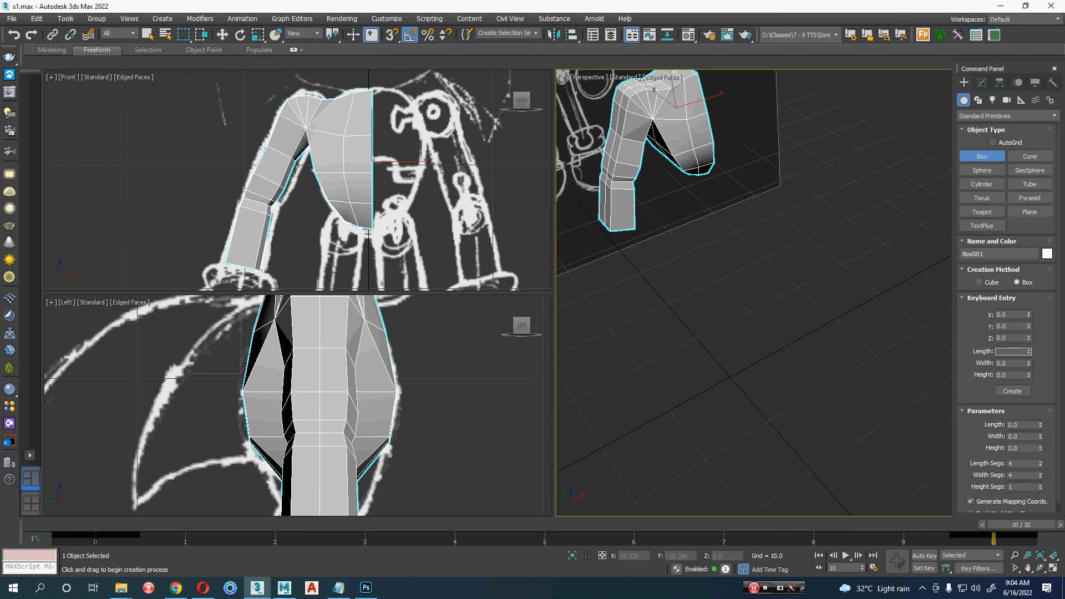
text(10)
key(Tab)
text(10)
key(Tab)
text(10)
key(Return)
click(1012, 391)
key(w)
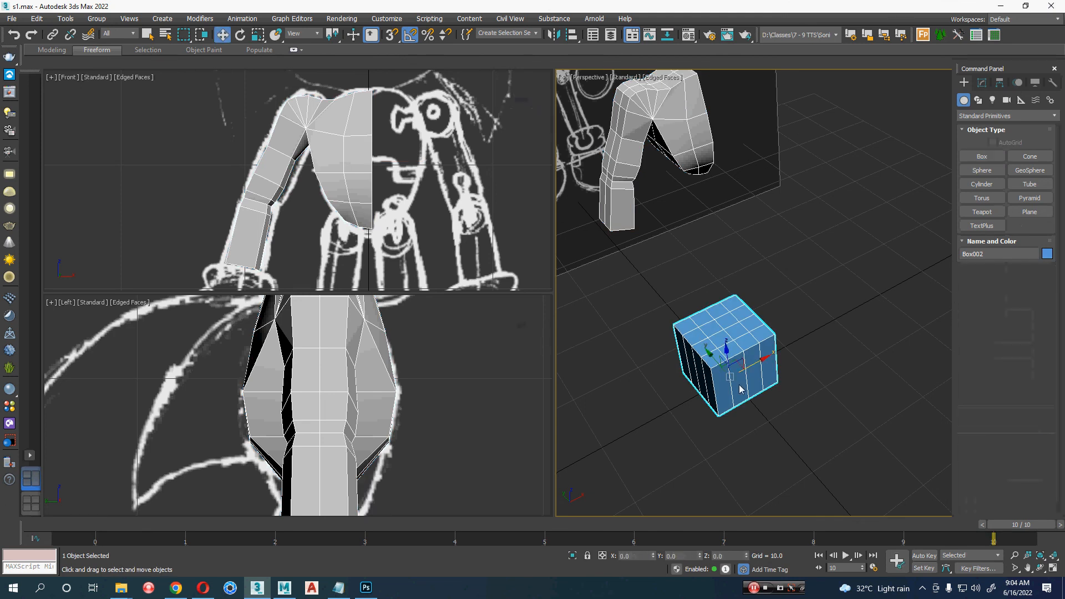
Step: Reduce the new box's length and width segments to 1 each
scroll(741, 389, up, 3)
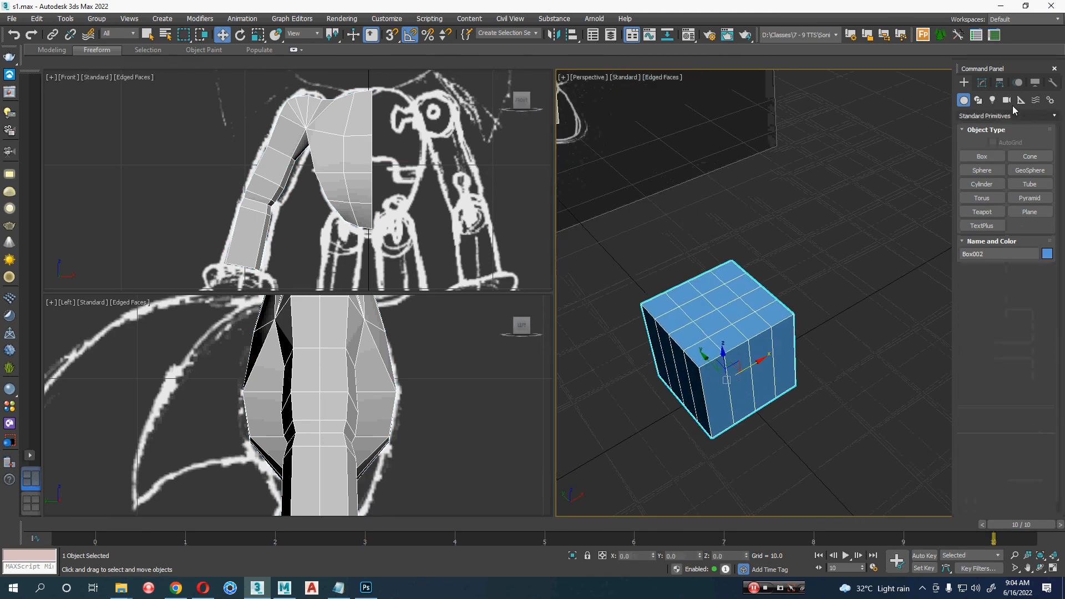
click(983, 82)
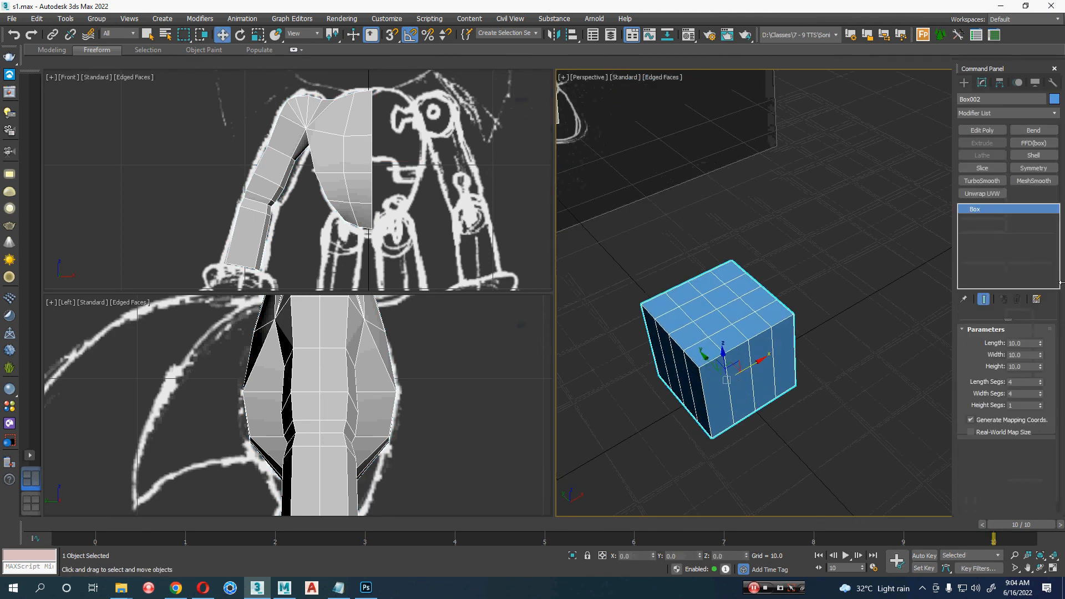
right_click(1041, 383)
right_click(1041, 394)
Step: Maximize the Perspective viewport and convert the box to an Editable Poly
scroll(766, 421, up, 6)
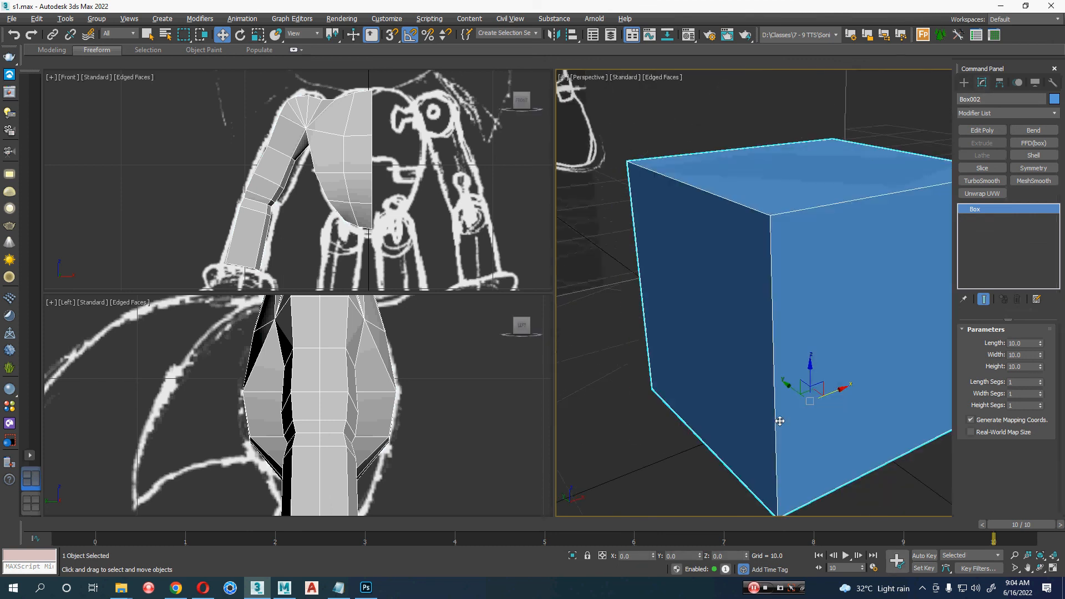
scroll(780, 421, down, 5)
key(alt+w)
scroll(733, 402, down, 3)
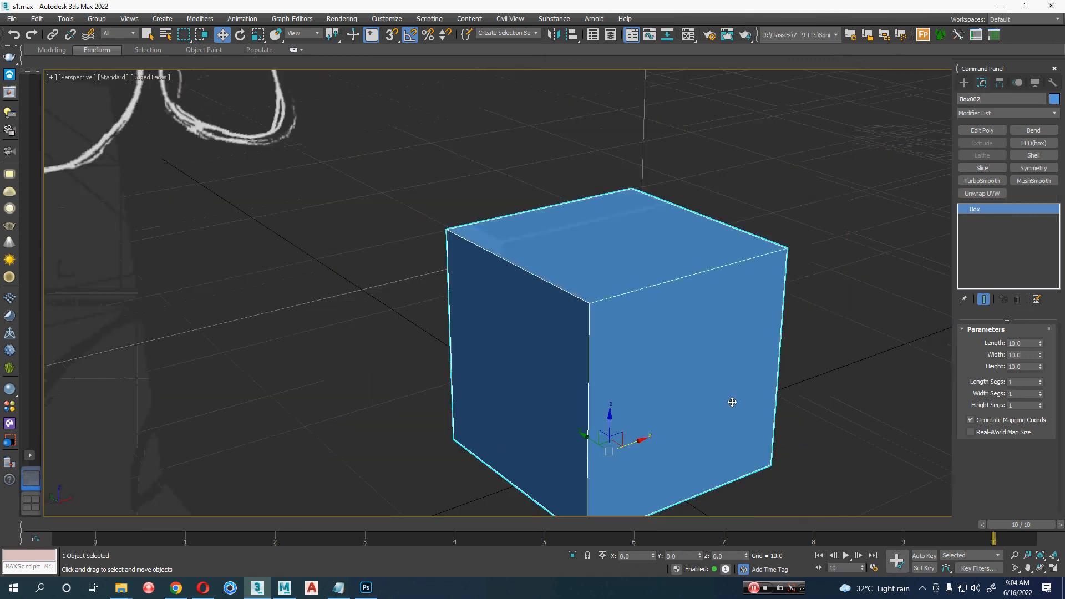
middle_drag(733, 402, 697, 292)
right_click(697, 291)
mouse_move(777, 412)
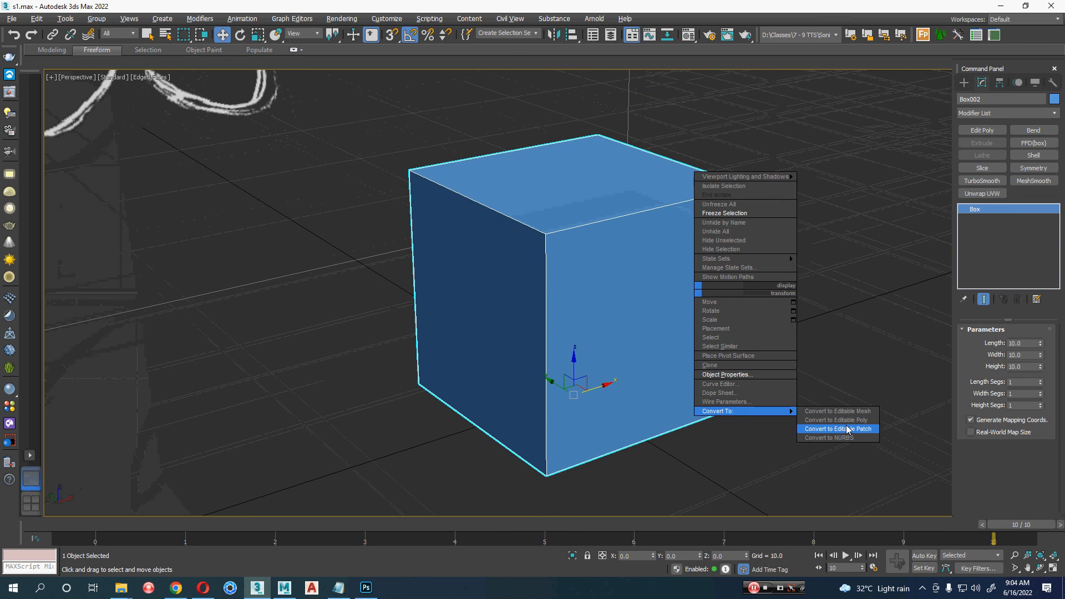
click(849, 420)
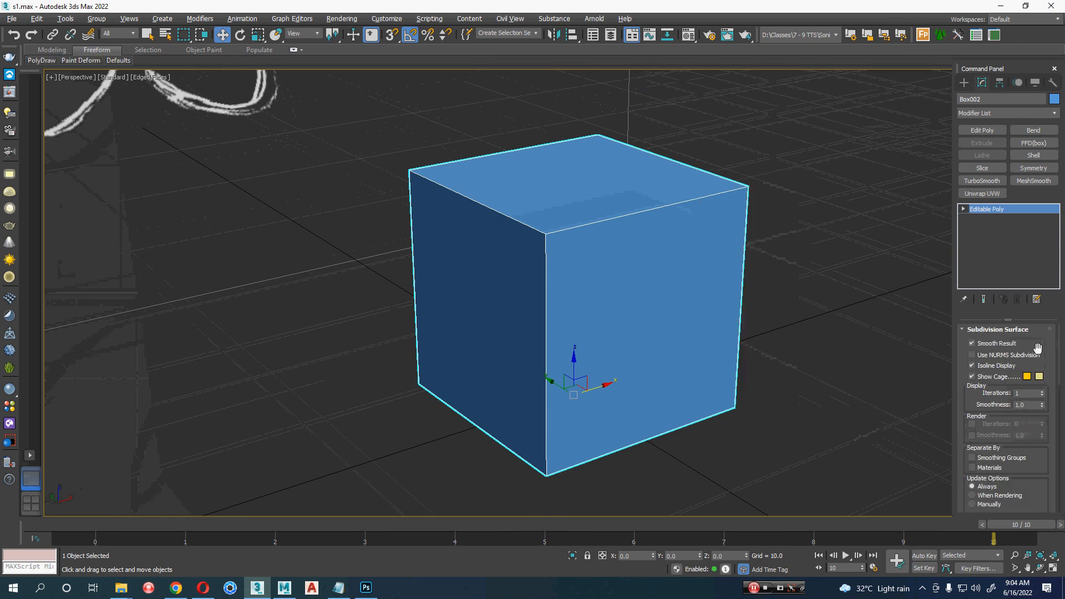
Step: Enable NURMS subdivision on the box and set its display iterations to 3
click(1027, 358)
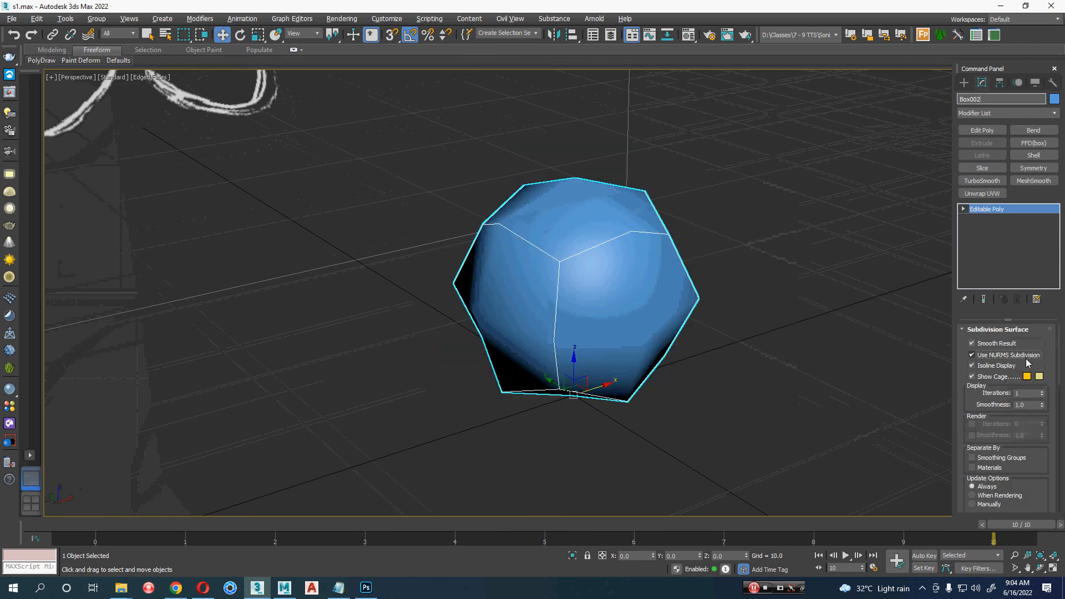
click(1043, 391)
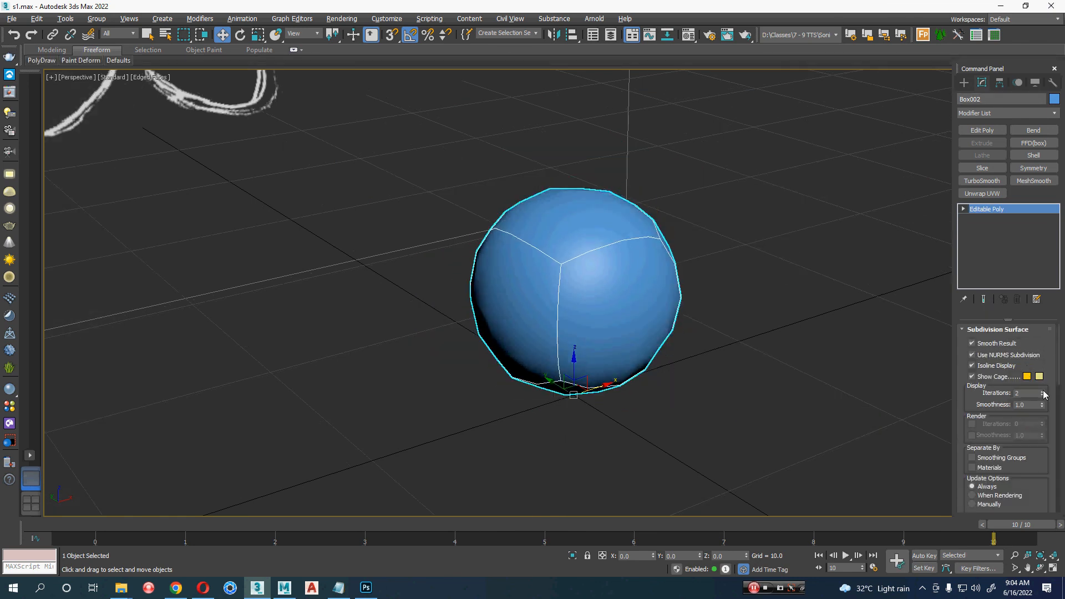
click(1043, 391)
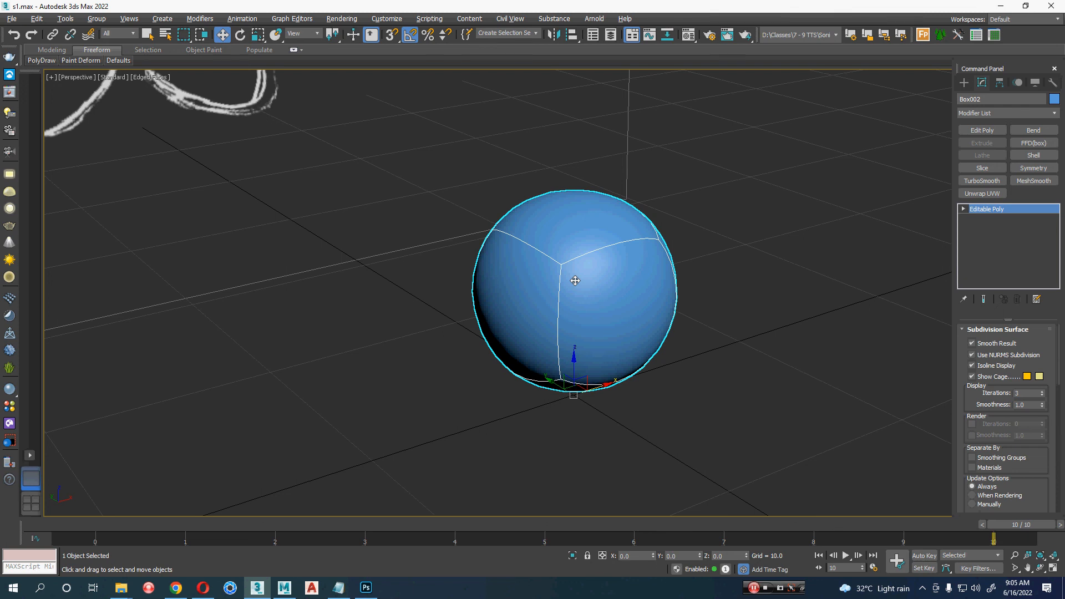
middle_drag(537, 307, 475, 167)
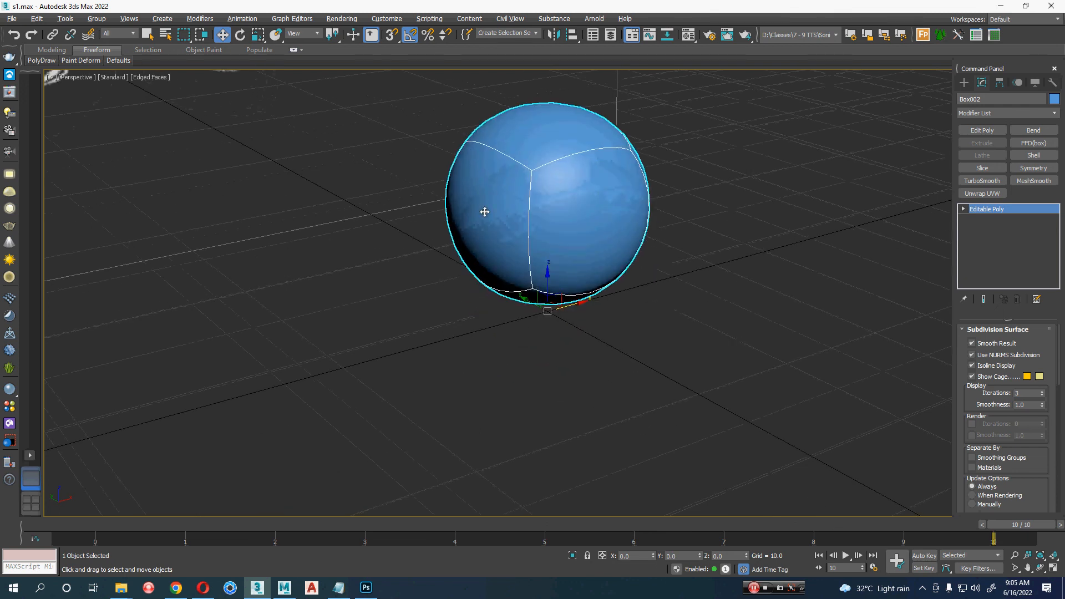